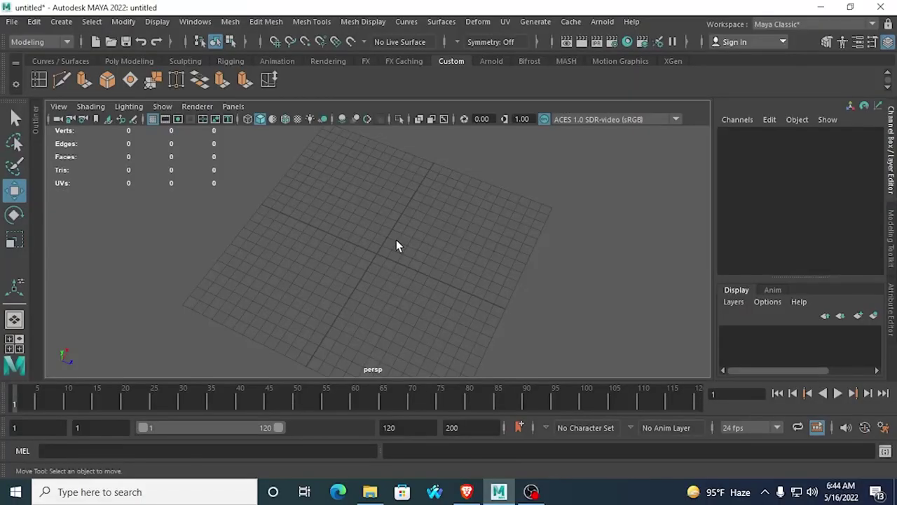
# Step: Create a polygon cylinder at the centre of the grid
pyautogui.press('w')
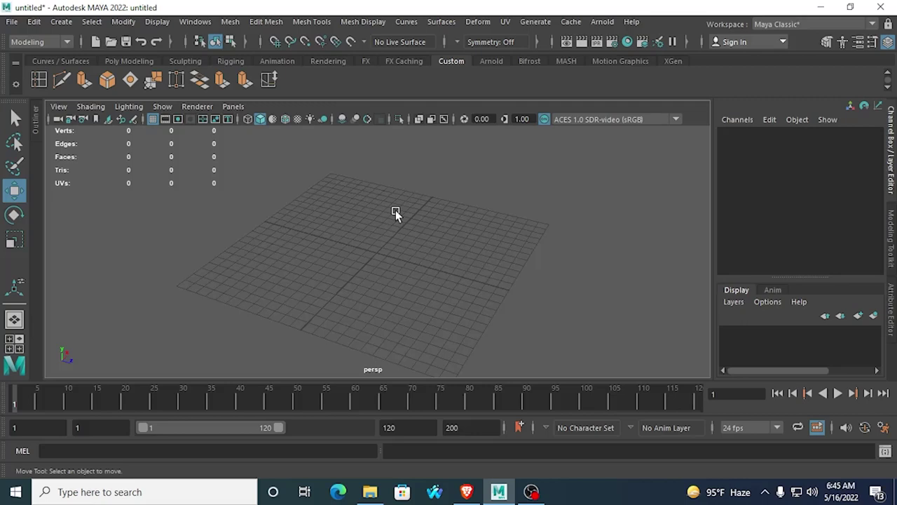
pyautogui.keyDown('alt'); pyautogui.moveTo(395, 209); pyautogui.dragTo(391, 251); pyautogui.keyUp('alt')
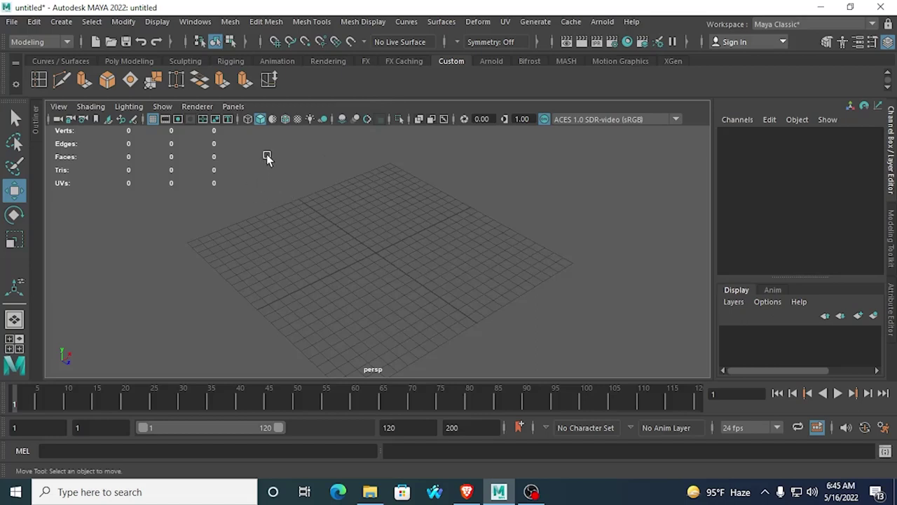
pyautogui.click(134, 60)
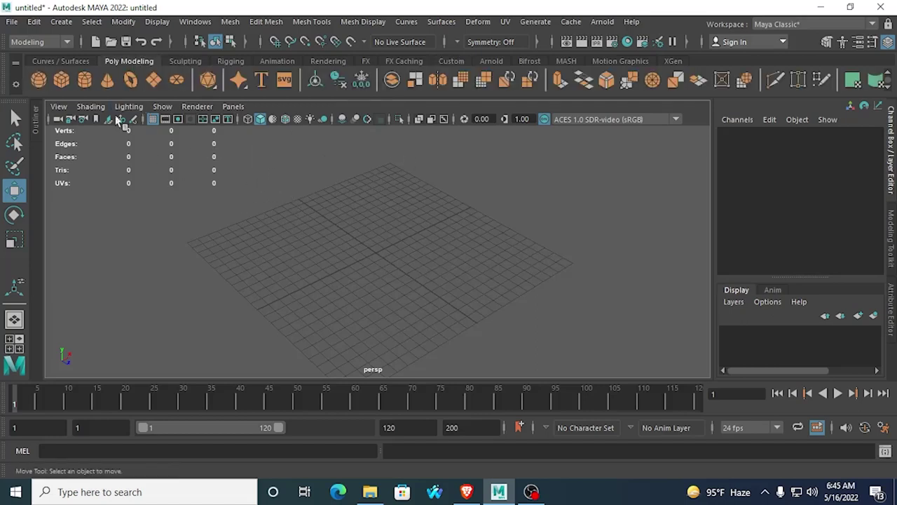
pyautogui.click(84, 86)
# Step: Expand the cylinder's polyCylinder1 creation settings
pyautogui.scroll(5, 313, 293)
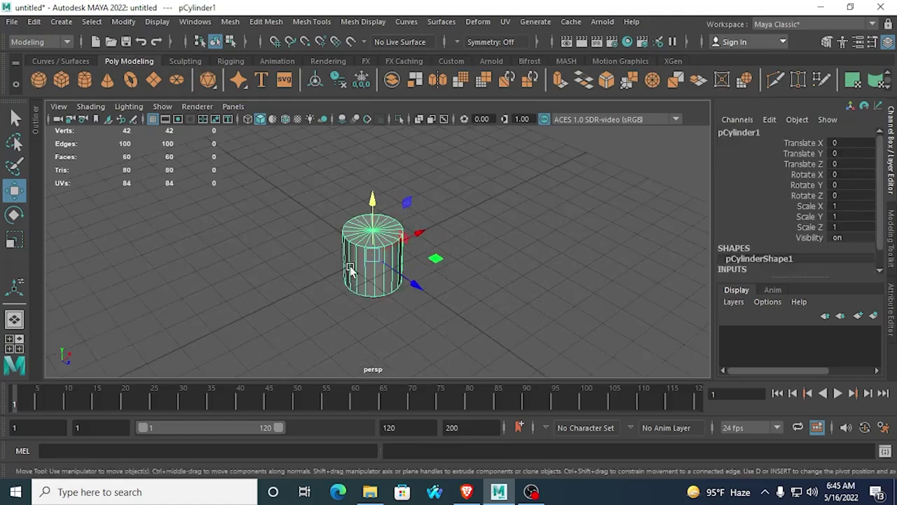
pyautogui.keyDown('alt'); pyautogui.moveTo(313, 226); pyautogui.dragTo(406, 260); pyautogui.keyUp('alt')
pyautogui.scroll(3, 410, 236)
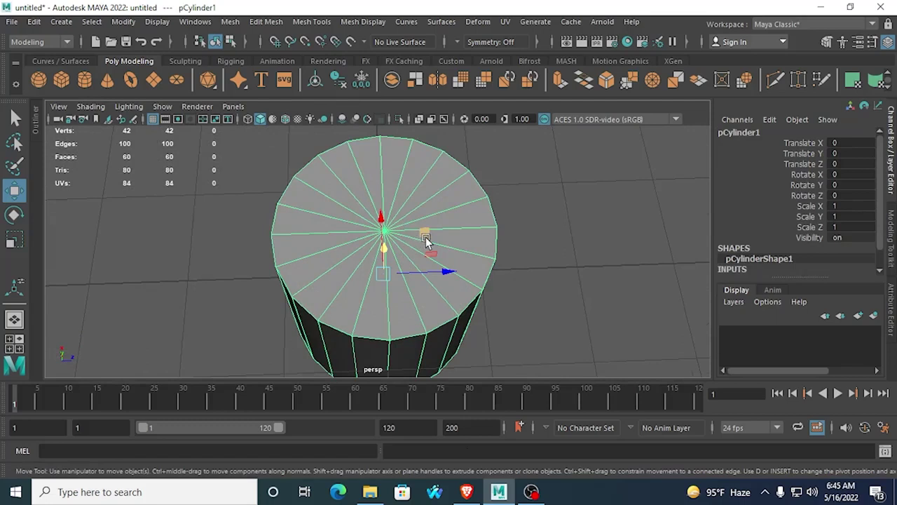
pyautogui.scroll(-1, 809, 209)
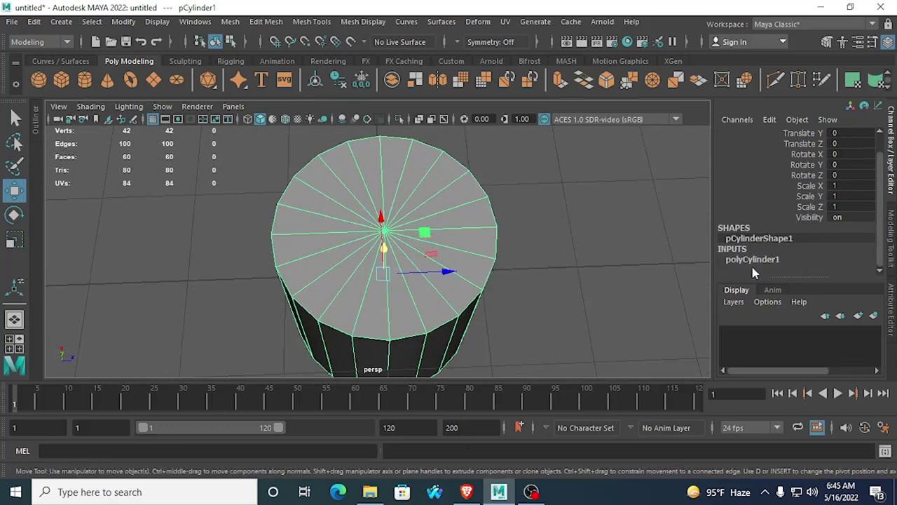
pyautogui.click(743, 260)
pyautogui.scroll(-3, 746, 223)
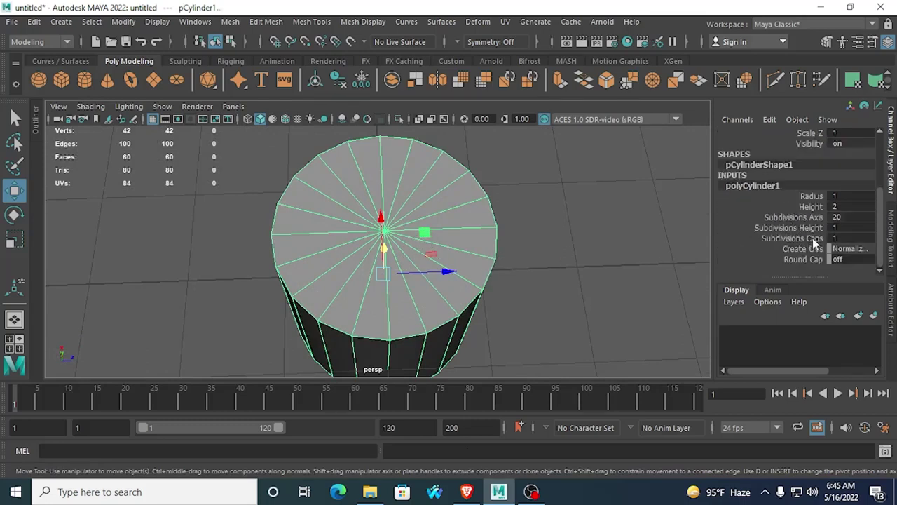
# Step: Set the cylinder's Subdivisions Axis to 16
pyautogui.click(851, 217)
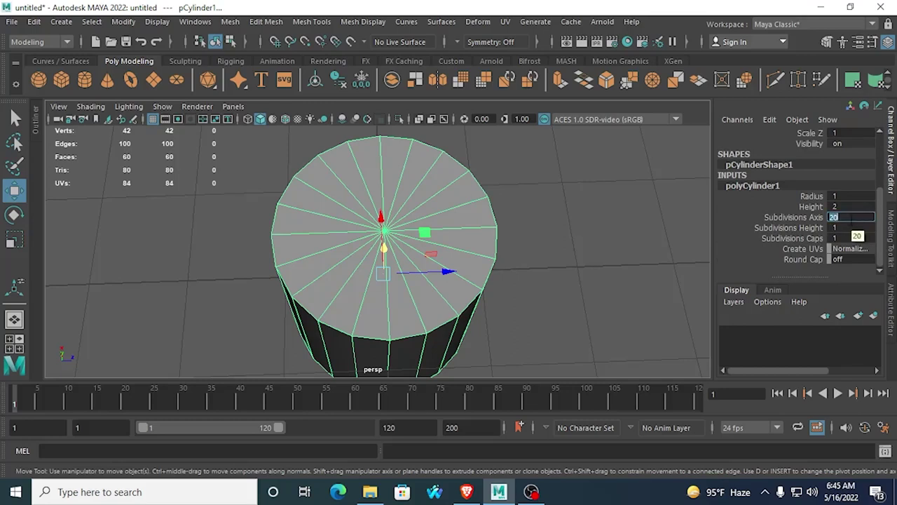
pyautogui.write('16')
pyautogui.press('Return')
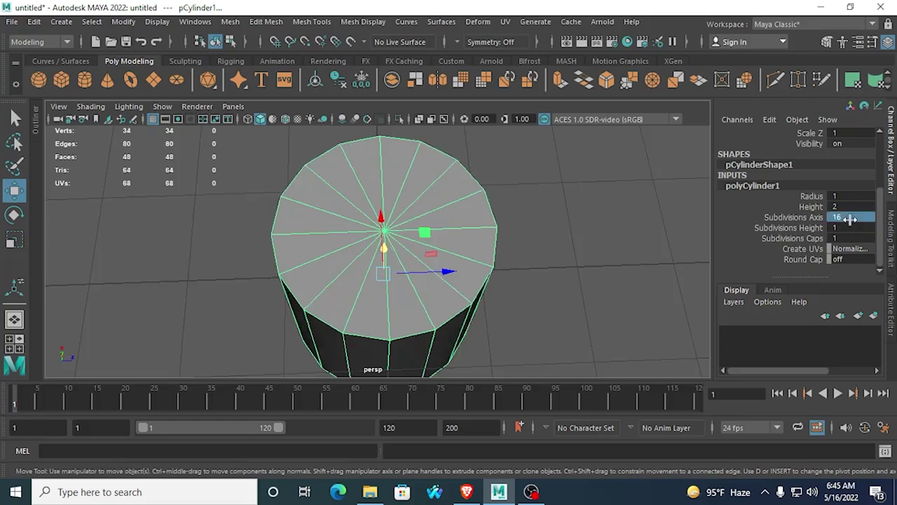
# Step: Set the cylinder's Subdivisions Axis to 32 and its Subdivisions Caps to 4
pyautogui.click(844, 216)
pyautogui.write('32')
pyautogui.press('Return')
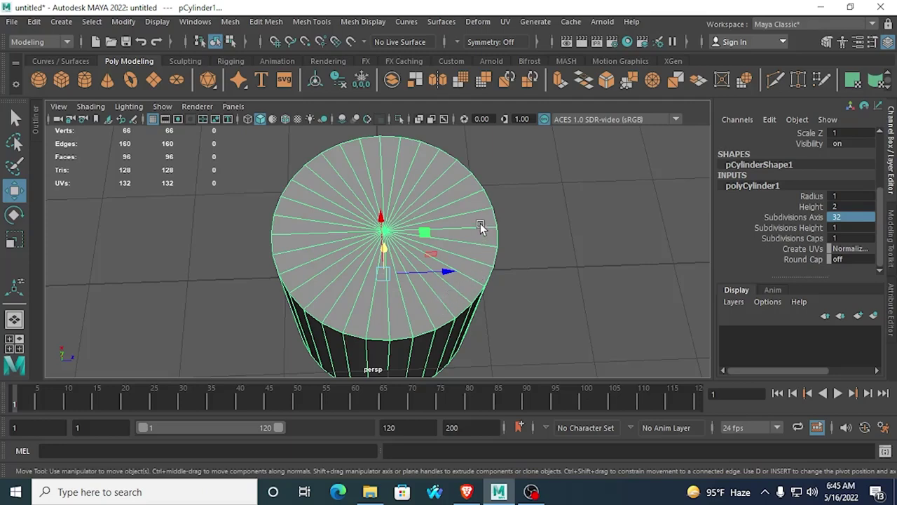
pyautogui.scroll(-4, 470, 221)
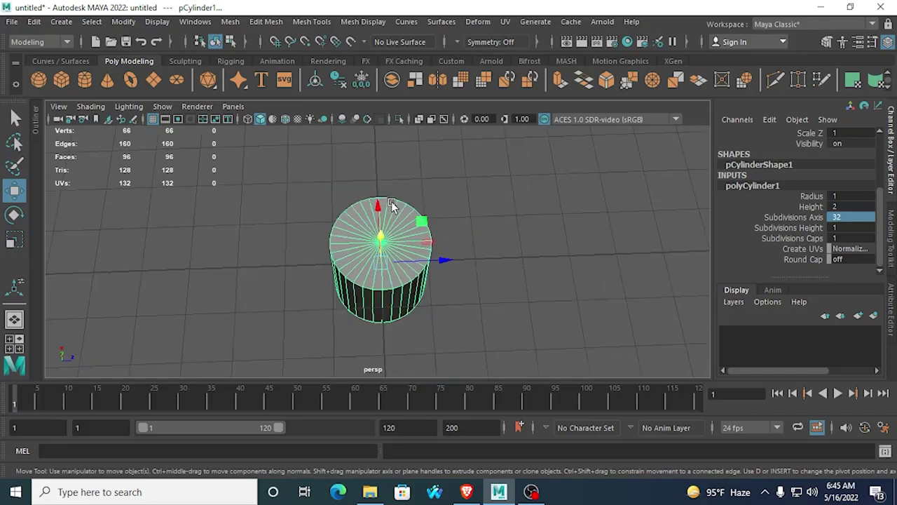
pyautogui.click(788, 239)
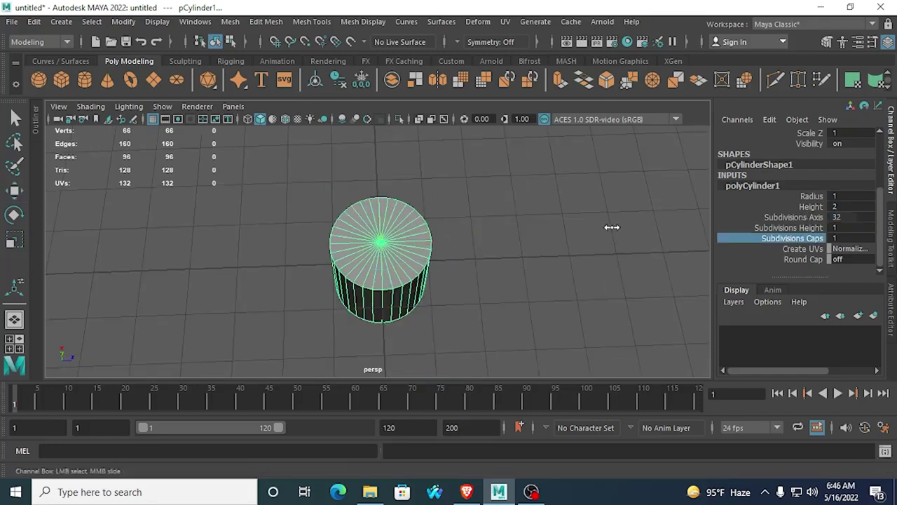
pyautogui.moveTo(612, 226); pyautogui.dragTo(632, 220, button='middle')
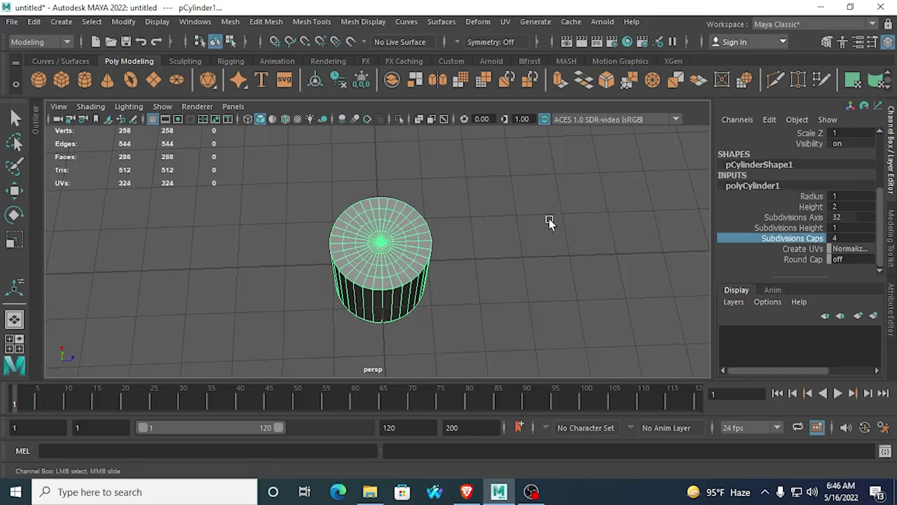
# Step: Delete the upper half of the cylinder as seen in the top view
pyautogui.press('space')
pyautogui.press('space')
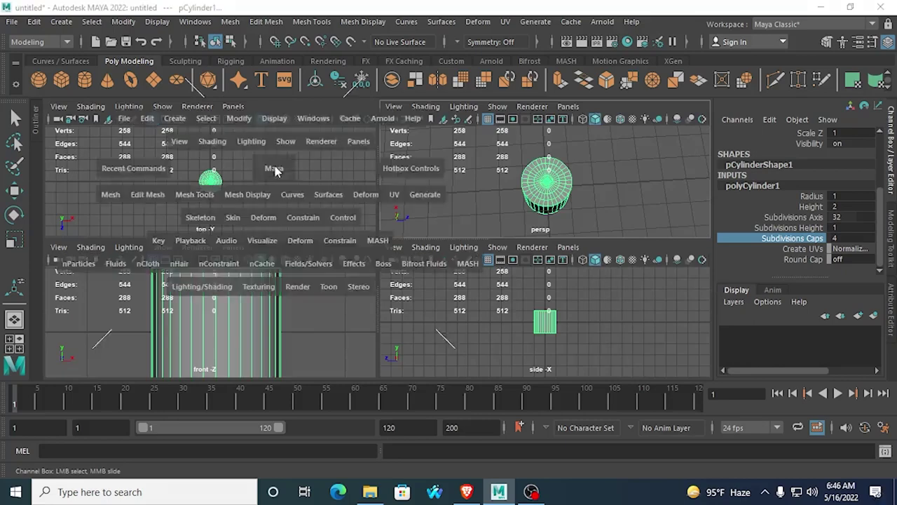
pyautogui.scroll(7, 432, 243)
pyautogui.moveTo(370, 232); pyautogui.dragTo(363, 168, button='right')
pyautogui.moveTo(245, 165); pyautogui.dragTo(484, 246)
pyautogui.press('w')
pyautogui.press('Delete')
# Step: Delete the inner cap rings of the remaining half cylinder in the top view, keeping only the outermost ring of each cap
pyautogui.scroll(3, 421, 253)
pyautogui.moveTo(324, 219); pyautogui.dragTo(420, 248)
pyautogui.press('Delete')
pyautogui.moveTo(294, 232); pyautogui.dragTo(438, 294)
pyautogui.press('Delete')
pyautogui.moveTo(328, 293); pyautogui.dragTo(414, 323)
pyautogui.press('Delete')
pyautogui.press('space')
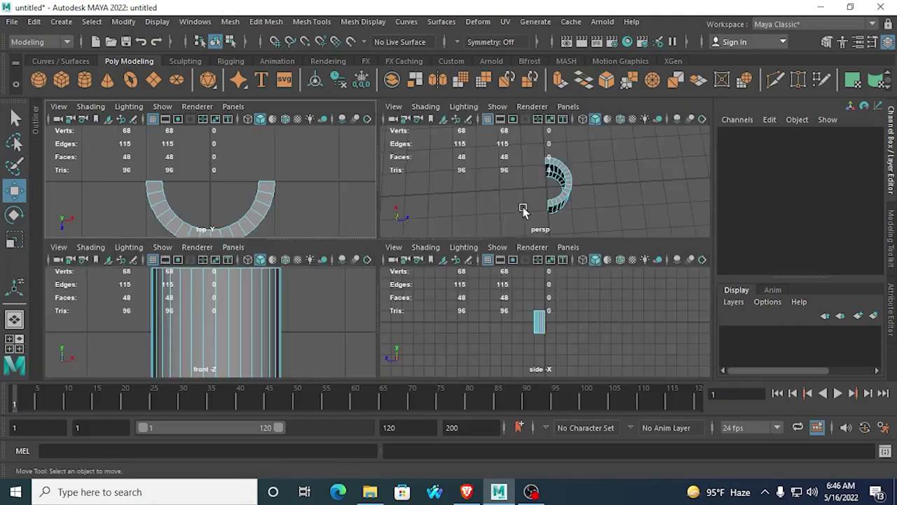
# Step: Snap the half-ring's bottom vertices up to the grid plane in the perspective view
pyautogui.press('space')
pyautogui.keyDown('alt'); pyautogui.moveTo(506, 216); pyautogui.dragTo(402, 234); pyautogui.keyUp('alt')
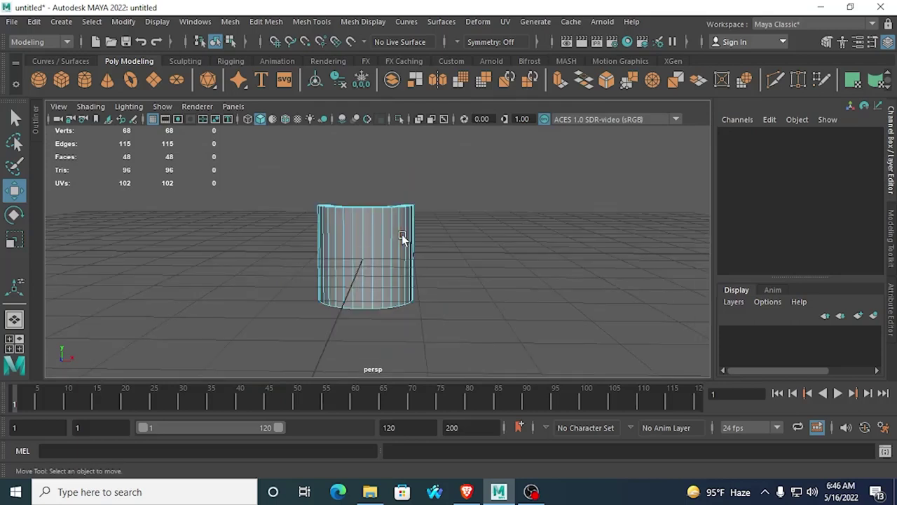
pyautogui.moveTo(387, 235); pyautogui.dragTo(434, 107, button='right')
pyautogui.moveTo(380, 220); pyautogui.dragTo(324, 126, button='right')
pyautogui.moveTo(250, 262); pyautogui.dragTo(455, 338)
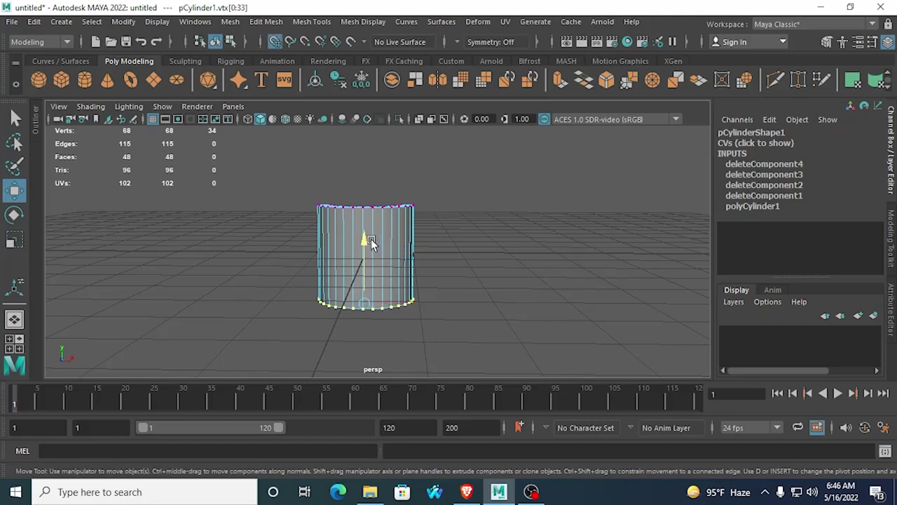
pyautogui.moveTo(371, 239); pyautogui.dragTo(266, 210)
# Step: Lower the half-ring's top vertices to about 0.435 cm above the grid
pyautogui.moveTo(239, 160); pyautogui.dragTo(457, 189)
pyautogui.keyDown('alt'); pyautogui.moveTo(408, 223); pyautogui.dragTo(419, 283, button='middle'); pyautogui.keyUp('alt')
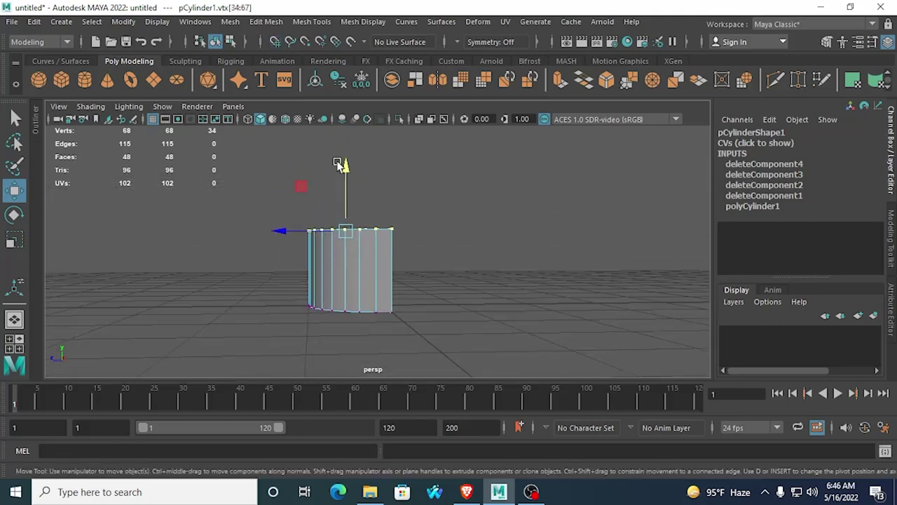
pyautogui.moveTo(340, 163); pyautogui.dragTo(354, 206)
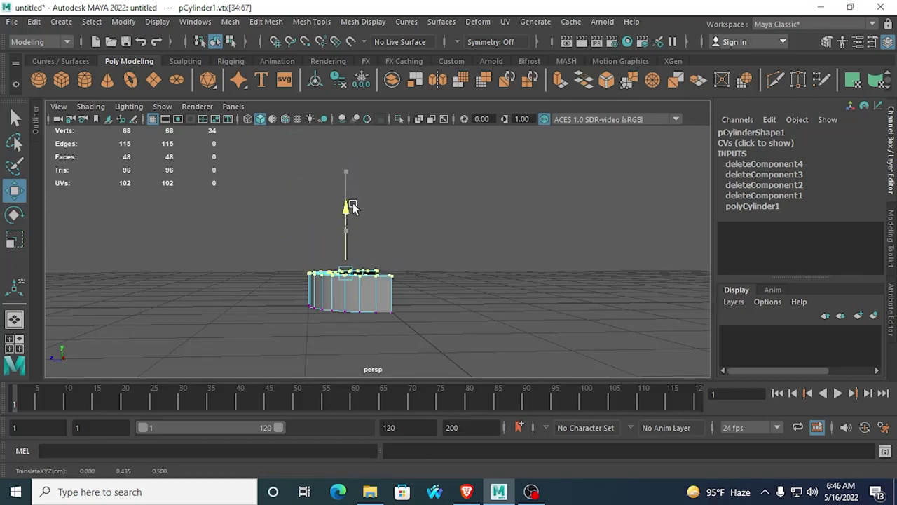
# Step: Switch the half-ring to edge selection, pick an upper inner edge near its open end, and show the custom modelling tools
pyautogui.keyDown('alt'); pyautogui.moveTo(319, 233); pyautogui.dragTo(392, 285); pyautogui.keyUp('alt')
pyautogui.keyDown('alt'); pyautogui.moveTo(393, 285); pyautogui.dragTo(569, 292, button='right'); pyautogui.keyUp('alt')
pyautogui.keyDown('alt'); pyautogui.moveTo(569, 293); pyautogui.dragTo(427, 175); pyautogui.keyUp('alt')
pyautogui.moveTo(438, 167); pyautogui.dragTo(433, 137, button='right')
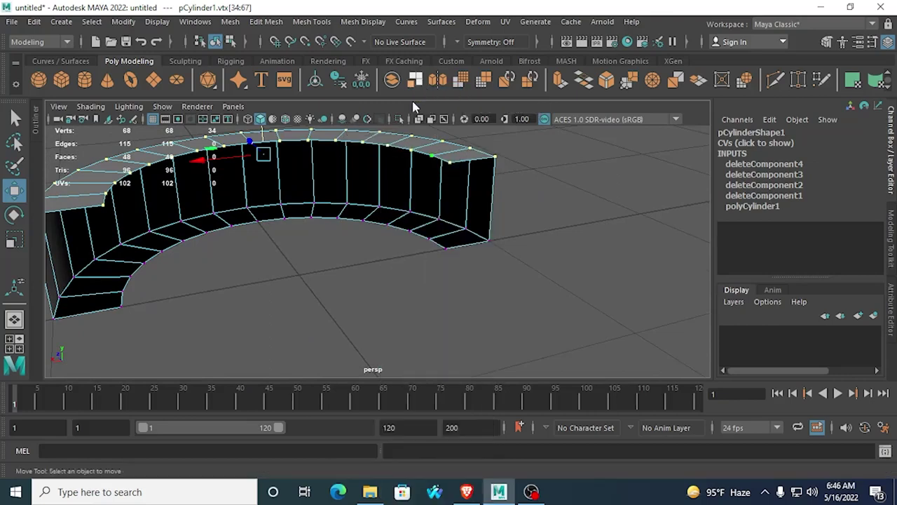
pyautogui.click(443, 163)
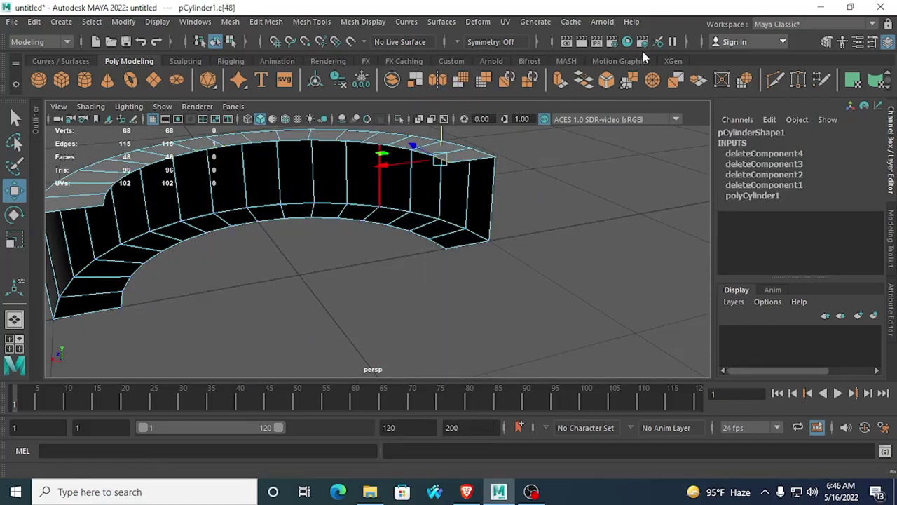
pyautogui.click(451, 61)
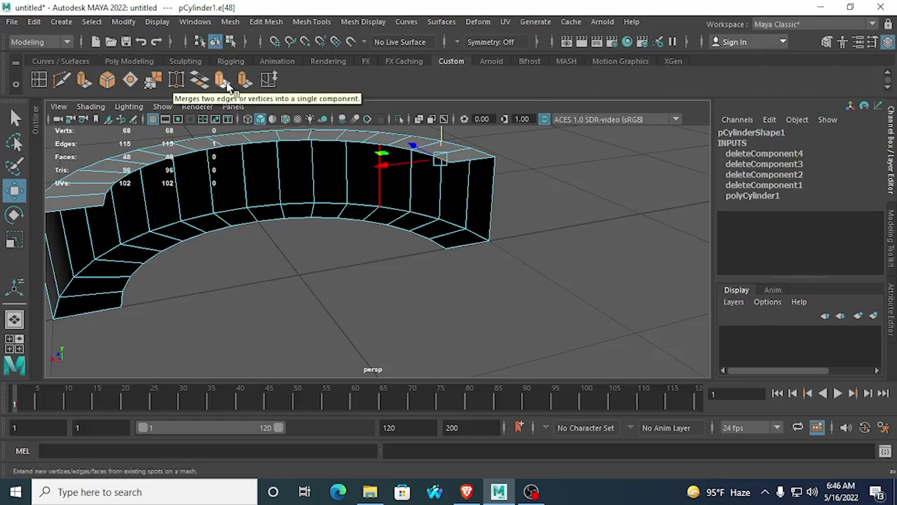
pyautogui.scroll(2, 315, 247)
pyautogui.click(349, 267)
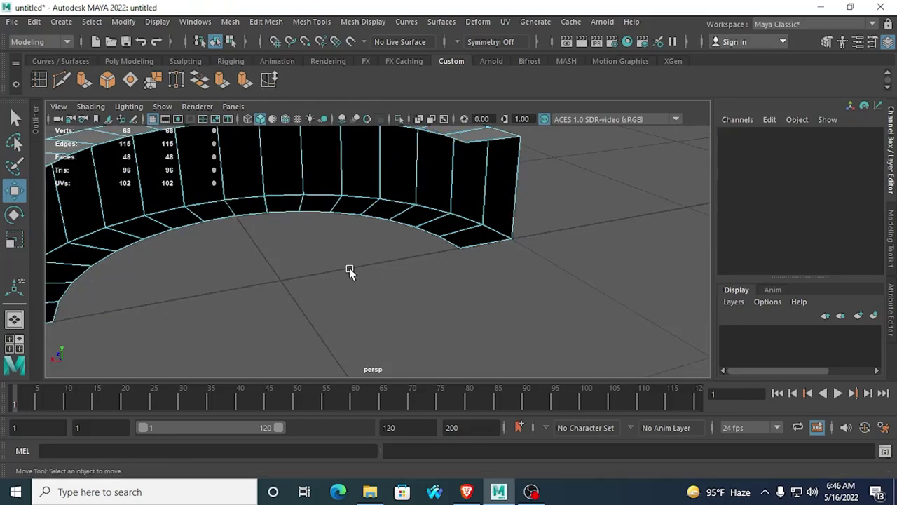
pyautogui.keyDown('alt'); pyautogui.moveTo(349, 268); pyautogui.dragTo(375, 286); pyautogui.keyUp('alt')
pyautogui.click(178, 81)
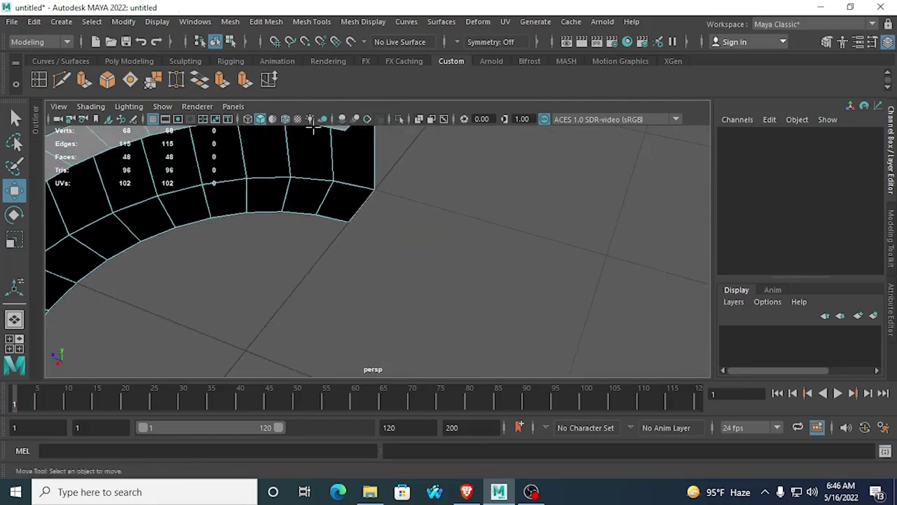
pyautogui.keyDown('alt'); pyautogui.moveTo(330, 231); pyautogui.dragTo(340, 166); pyautogui.keyUp('alt')
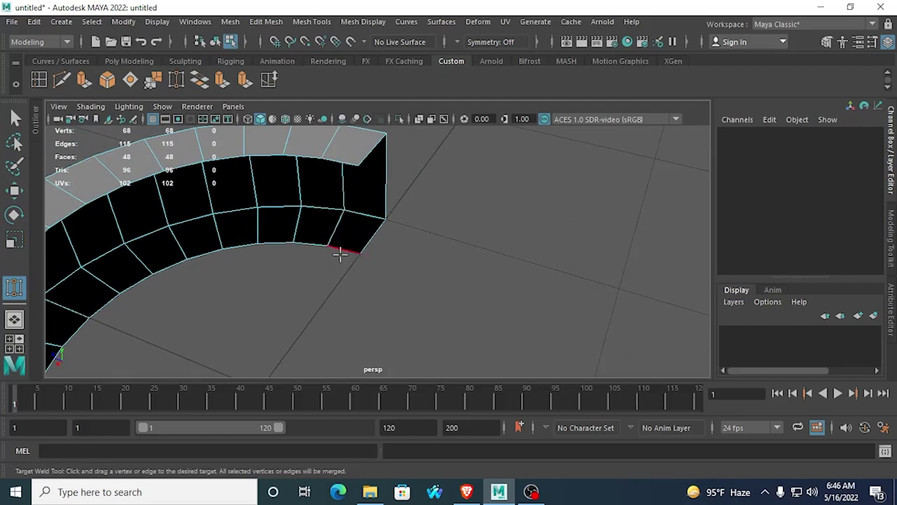
pyautogui.moveTo(344, 176); pyautogui.dragTo(339, 160)
pyautogui.click(185, 82)
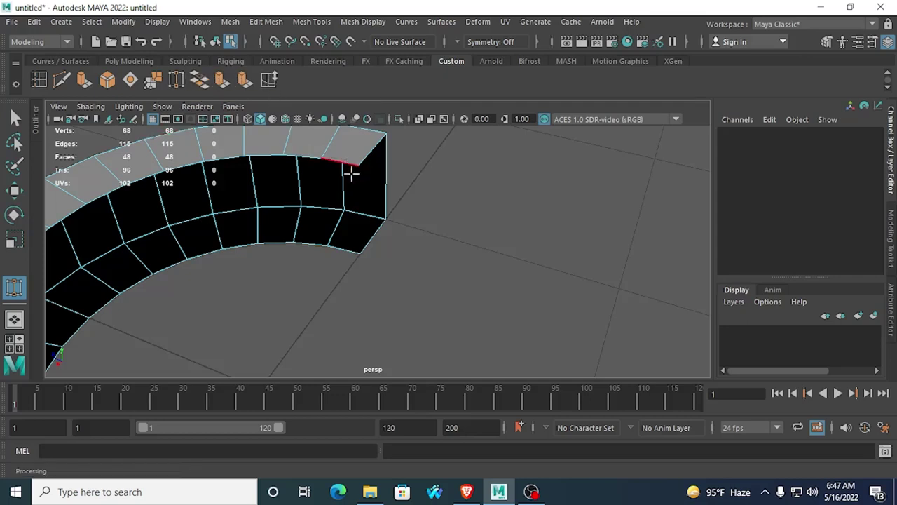
pyautogui.click(15, 118)
# Step: Bridge the first two pairs of upper and lower inner edges, starting at the half-ring's open end
pyautogui.click(344, 162)
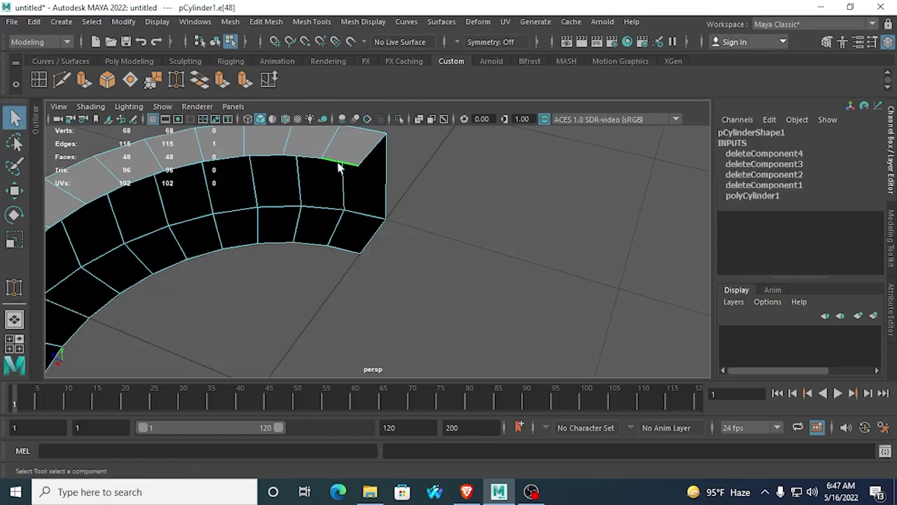
pyautogui.keyDown('shift'); pyautogui.click(339, 246); pyautogui.keyUp('shift')
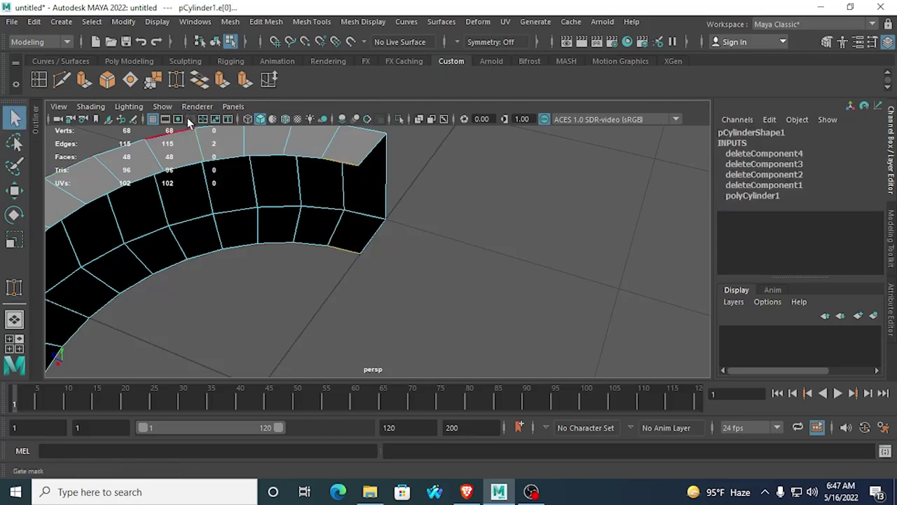
pyautogui.click(201, 82)
pyautogui.click(296, 240)
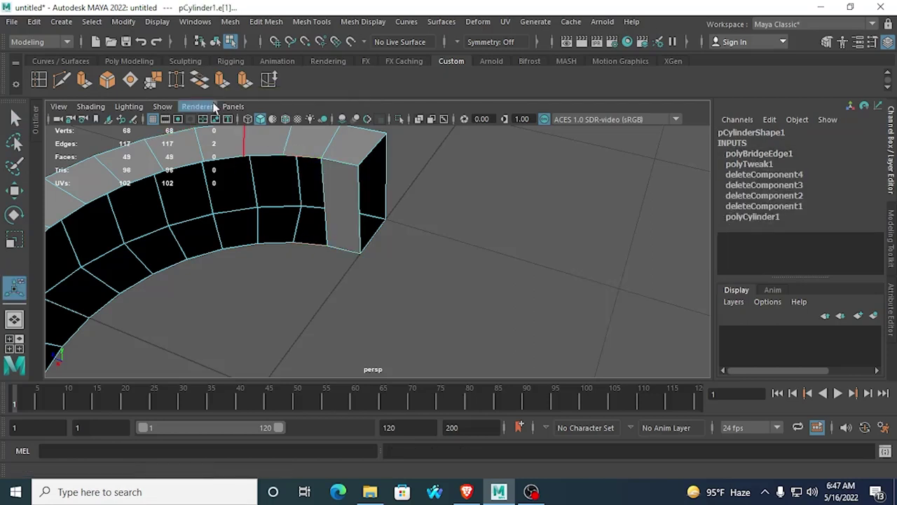
pyautogui.click(201, 82)
# Step: Bridge the third and fourth pairs of upper and lower inner edges along the half-ring
pyautogui.click(271, 191)
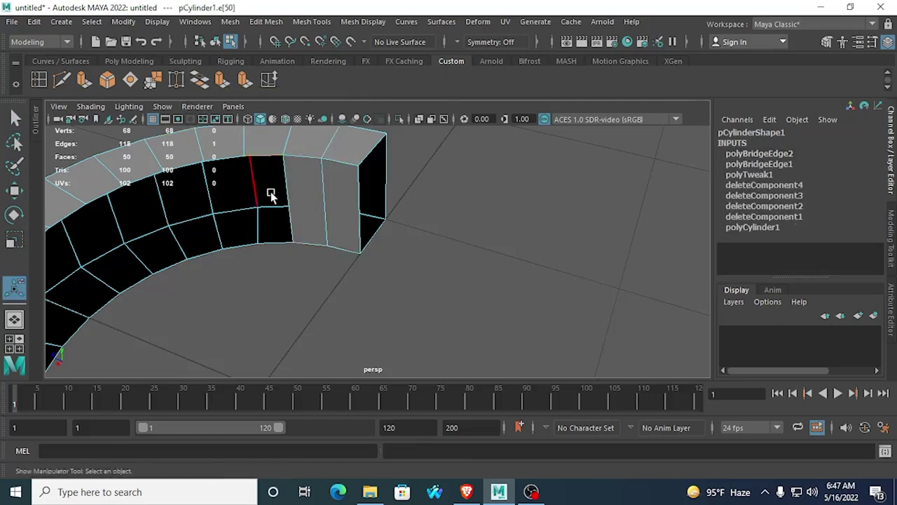
pyautogui.keyDown('shift'); pyautogui.click(275, 238); pyautogui.keyUp('shift')
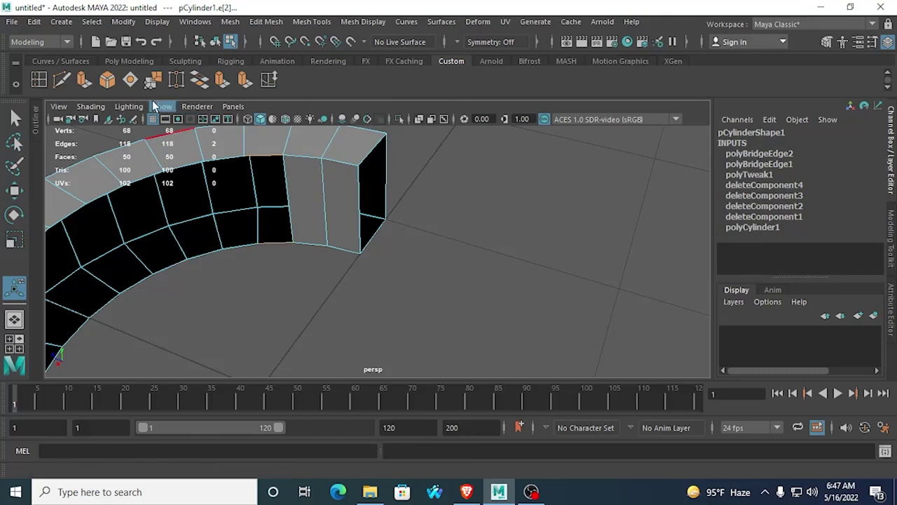
pyautogui.click(223, 159)
pyautogui.keyDown('shift'); pyautogui.click(233, 240); pyautogui.keyUp('shift')
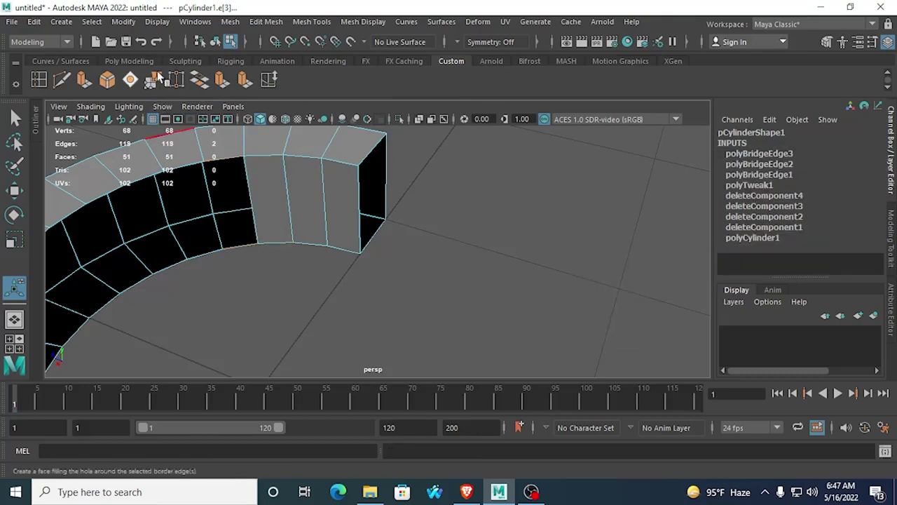
pyautogui.click(201, 82)
# Step: Bridge the fifth and sixth pairs of upper and lower inner edges along the half-ring
pyautogui.click(203, 251)
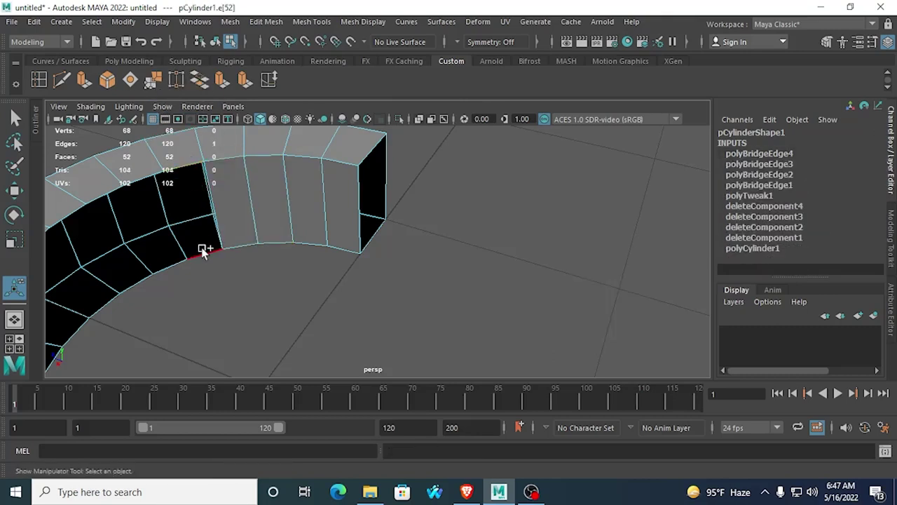
pyautogui.keyDown('shift'); pyautogui.click(203, 251); pyautogui.keyUp('shift')
pyautogui.click(202, 82)
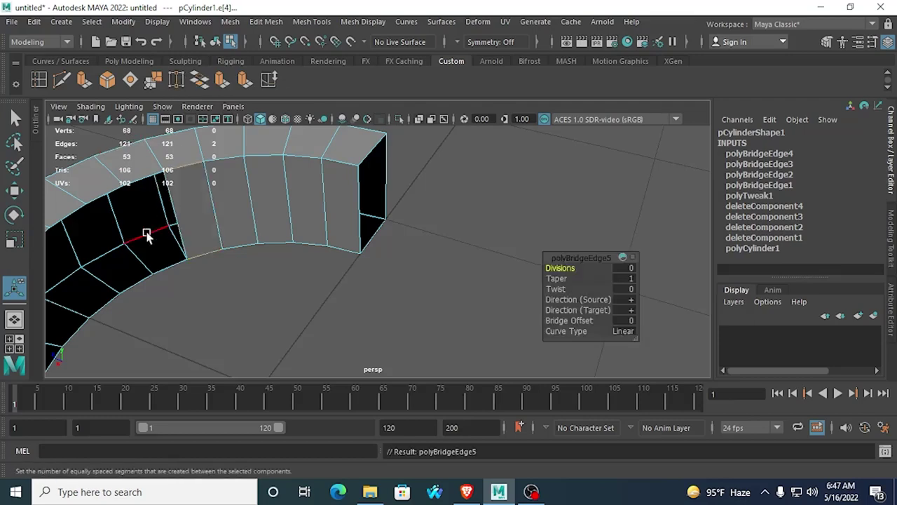
pyautogui.keyDown('alt'); pyautogui.moveTo(146, 235); pyautogui.dragTo(244, 209, button='middle'); pyautogui.keyUp('alt')
pyautogui.click(245, 150)
pyautogui.keyDown('shift'); pyautogui.click(260, 242); pyautogui.keyUp('shift')
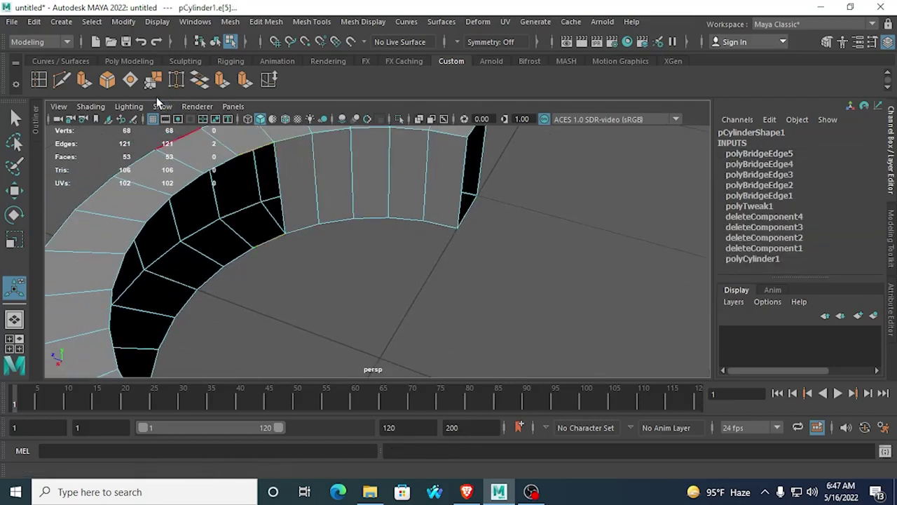
pyautogui.click(202, 82)
# Step: Bridge the seventh and eighth pairs of upper and lower inner edges, up to the middle of the half-ring
pyautogui.scroll(-4, 224, 204)
pyautogui.keyDown('alt'); pyautogui.moveTo(225, 213); pyautogui.dragTo(172, 211); pyautogui.keyUp('alt')
pyautogui.keyDown('alt'); pyautogui.moveTo(173, 210); pyautogui.dragTo(336, 230, button='middle'); pyautogui.keyUp('alt')
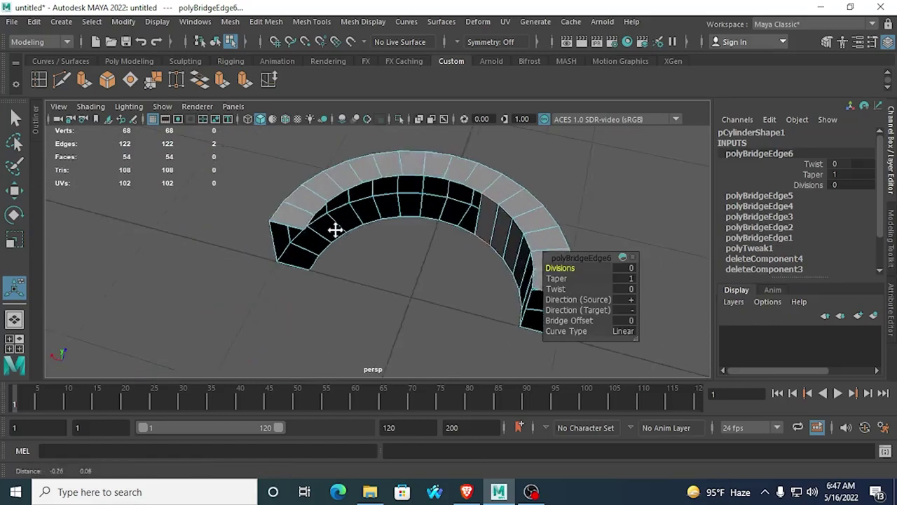
pyautogui.scroll(3, 335, 230)
pyautogui.click(335, 222)
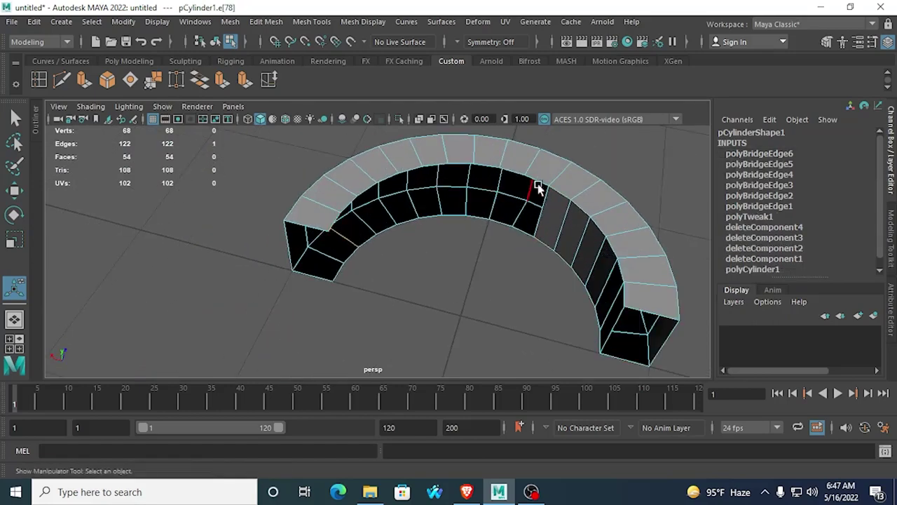
pyautogui.keyDown('shift'); pyautogui.click(519, 219); pyautogui.keyUp('shift')
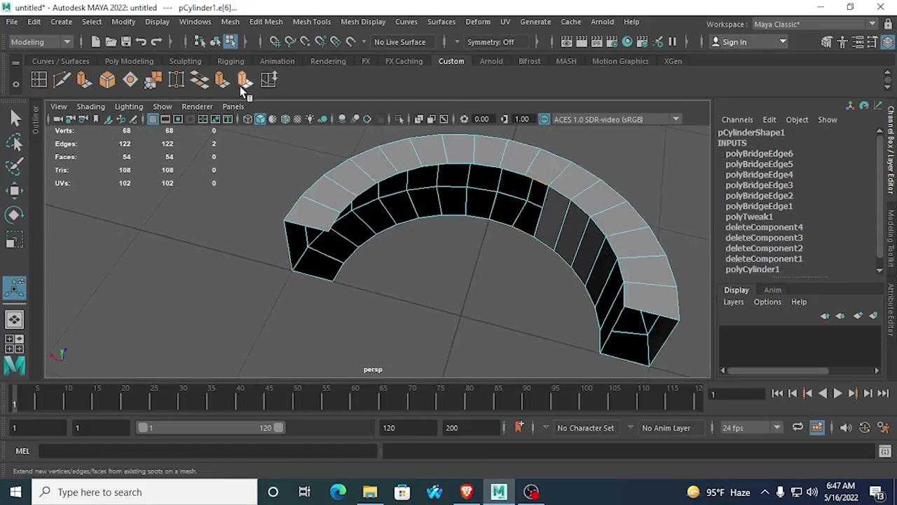
pyautogui.click(201, 82)
pyautogui.click(493, 218)
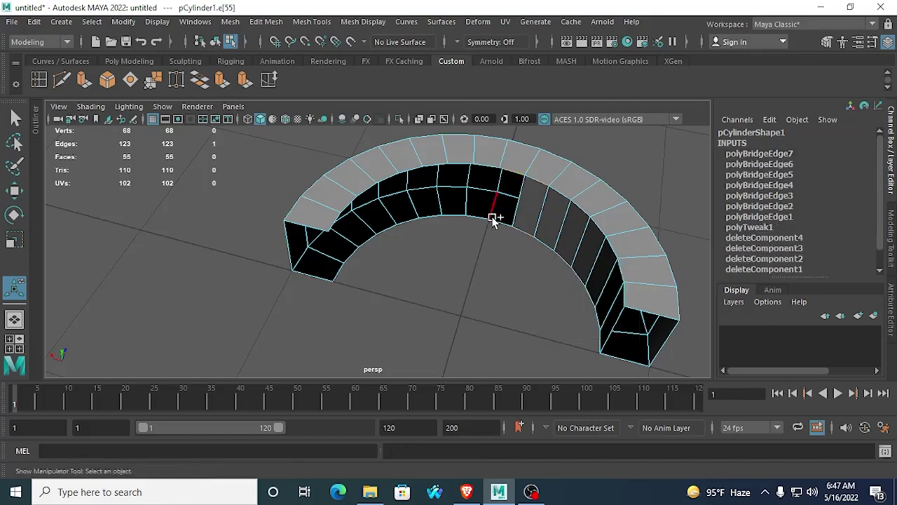
pyautogui.keyDown('shift'); pyautogui.click(500, 218); pyautogui.keyUp('shift')
pyautogui.press('g')
# Step: Bridge the ninth and tenth pairs of upper and lower inner edges, just past the half-ring's middle
pyautogui.keyDown('alt'); pyautogui.moveTo(385, 261); pyautogui.dragTo(471, 236); pyautogui.keyUp('alt')
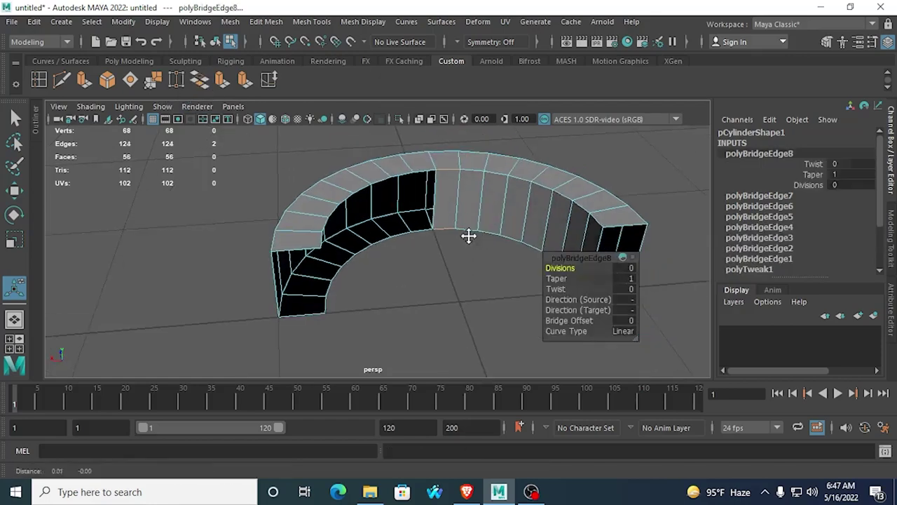
pyautogui.keyDown('alt'); pyautogui.moveTo(470, 236); pyautogui.dragTo(393, 270, button='middle'); pyautogui.keyUp('alt')
pyautogui.scroll(2, 391, 224)
pyautogui.click(372, 175)
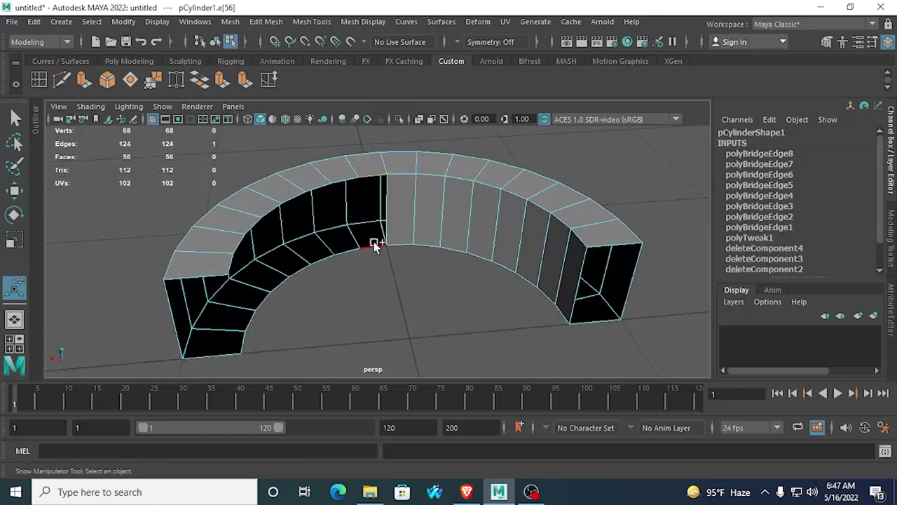
pyautogui.click(200, 82)
pyautogui.keyDown('alt'); pyautogui.moveTo(307, 138); pyautogui.dragTo(264, 145); pyautogui.keyUp('alt')
pyautogui.scroll(2, 336, 175)
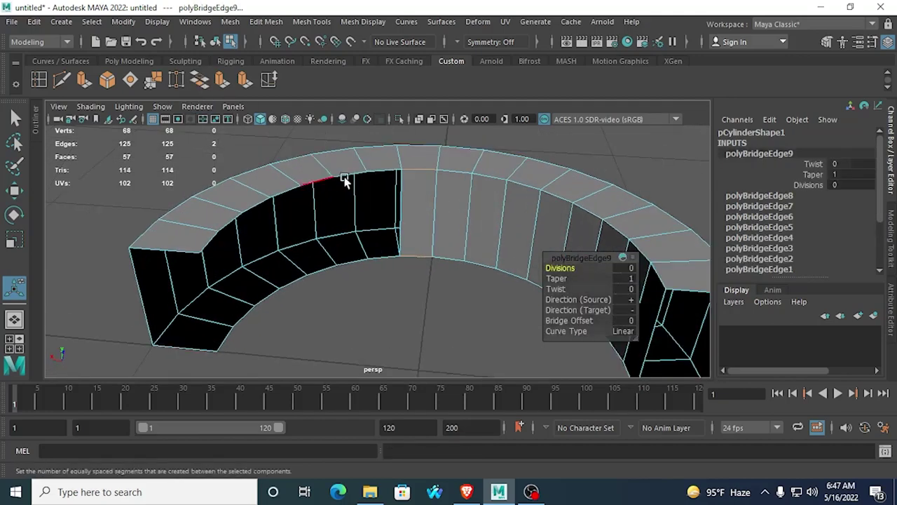
pyautogui.click(375, 173)
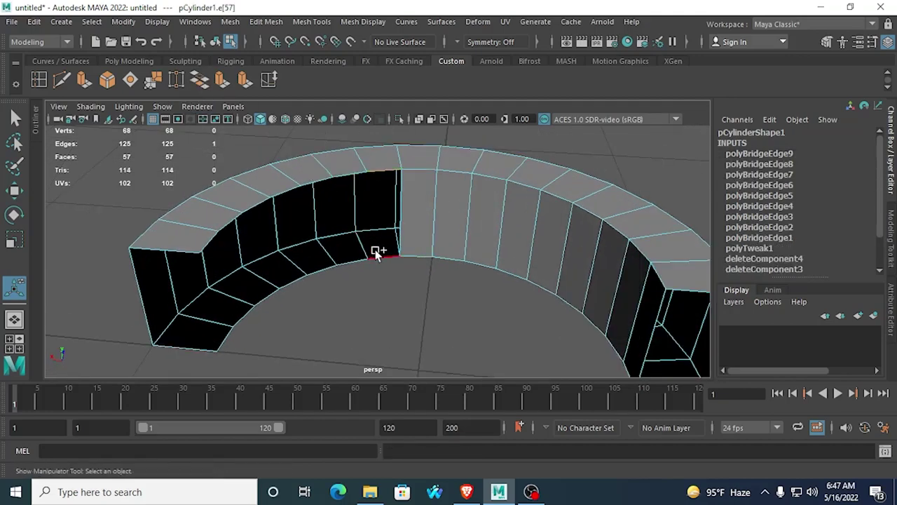
pyautogui.click(203, 80)
# Step: Bridge the eleventh and twelfth pairs of upper and lower inner edges of the half-ring
pyautogui.click(349, 175)
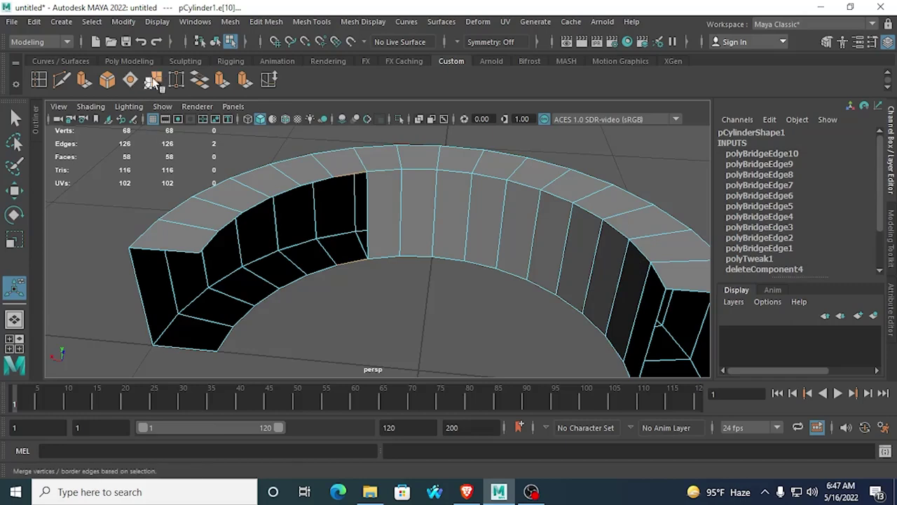
pyautogui.click(200, 80)
pyautogui.click(323, 181)
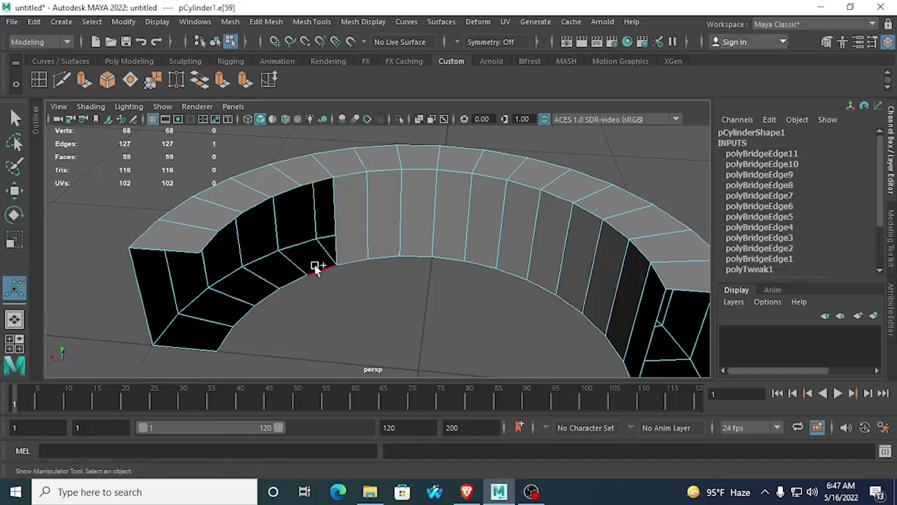
pyautogui.keyDown('shift'); pyautogui.click(317, 268); pyautogui.keyUp('shift')
pyautogui.click(200, 79)
# Step: Bridge the thirteenth and fourteenth pairs of upper and lower inner edges, approaching the half-ring's far end
pyautogui.keyDown('alt'); pyautogui.moveTo(273, 159); pyautogui.dragTo(272, 204); pyautogui.keyUp('alt')
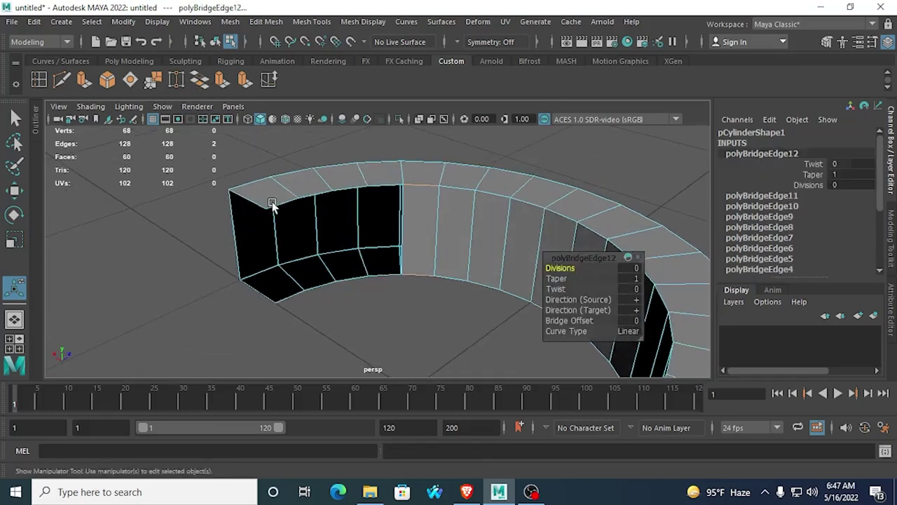
pyautogui.click(400, 265)
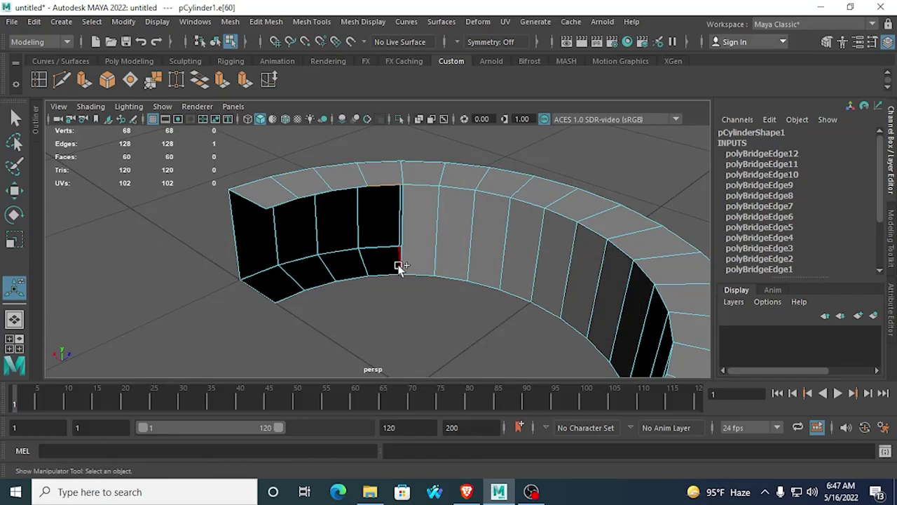
pyautogui.click(203, 82)
pyautogui.click(349, 274)
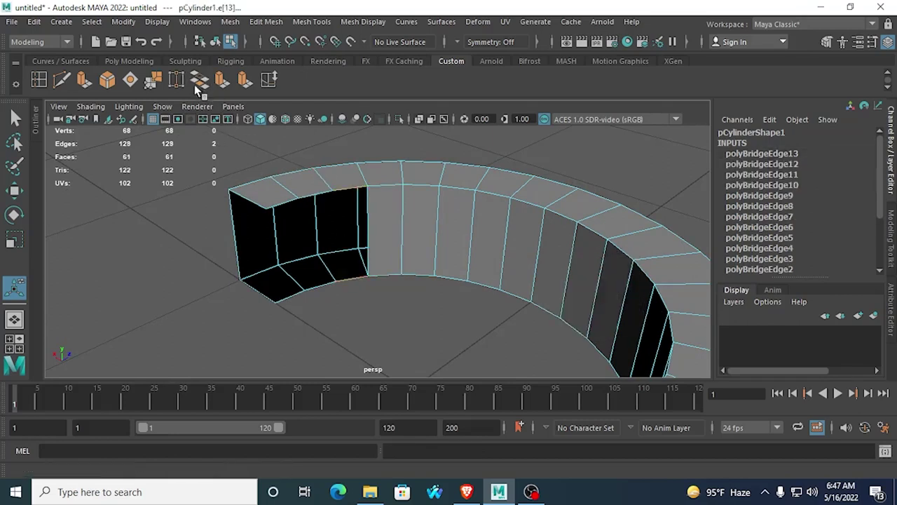
pyautogui.press('g')
# Step: Bridge the last two pairs of upper and lower inner edges to close the inner wall at the far end
pyautogui.click(326, 281)
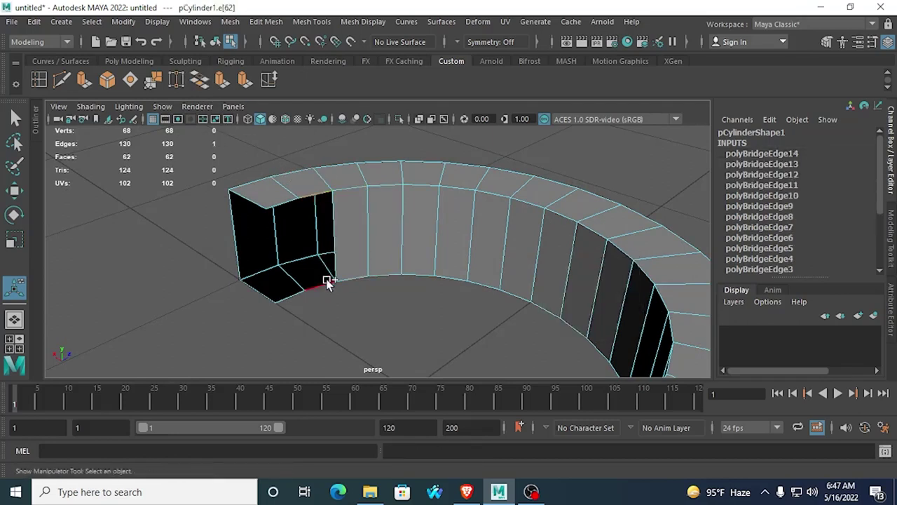
pyautogui.click(199, 80)
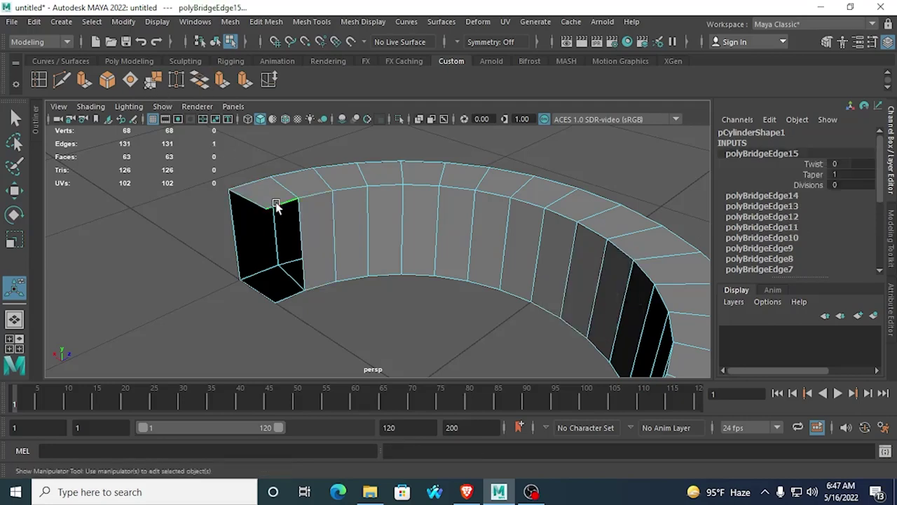
pyautogui.click(293, 292)
pyautogui.click(200, 80)
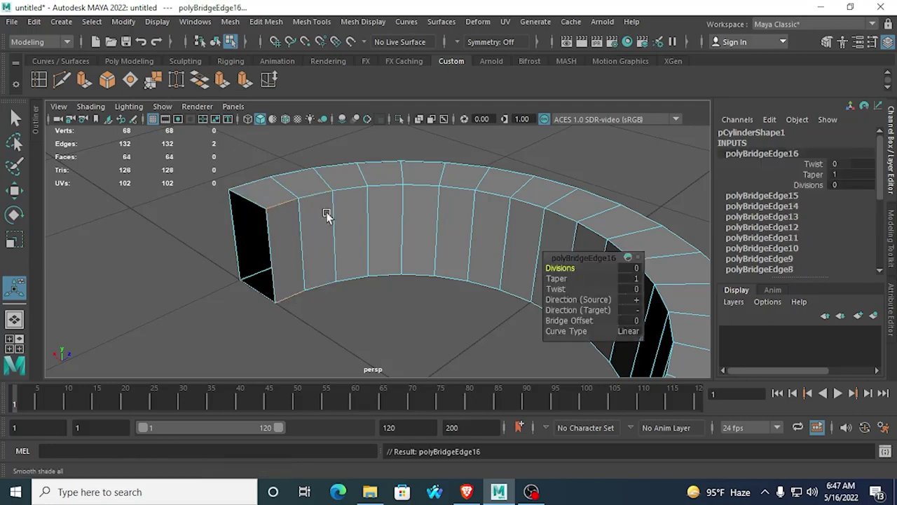
# Step: Select all of the half-ring's top vertices and lower them to about 0.26 cm above the grid
pyautogui.keyDown('alt'); pyautogui.moveTo(326, 216); pyautogui.dragTo(446, 218); pyautogui.keyUp('alt')
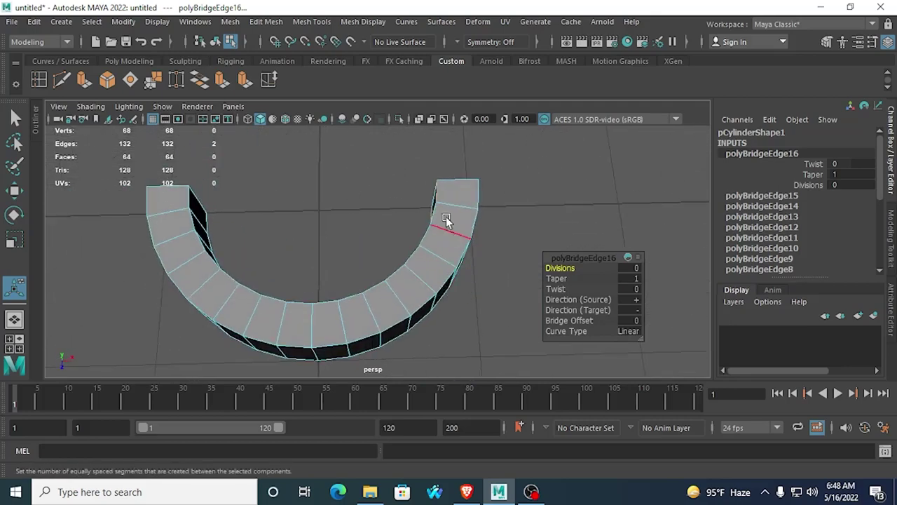
pyautogui.keyDown('alt'); pyautogui.moveTo(420, 261); pyautogui.dragTo(329, 228); pyautogui.keyUp('alt')
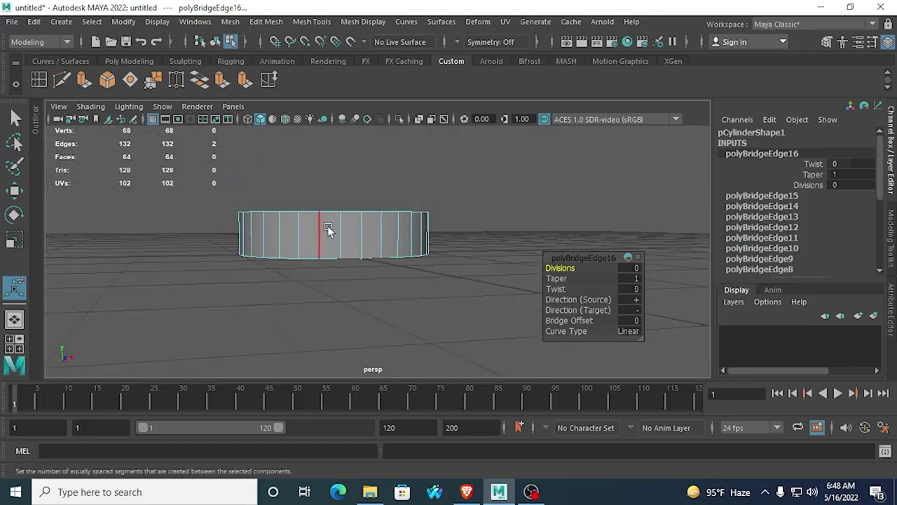
pyautogui.moveTo(328, 131); pyautogui.dragTo(247, 126, button='right')
pyautogui.moveTo(193, 190); pyautogui.dragTo(469, 223)
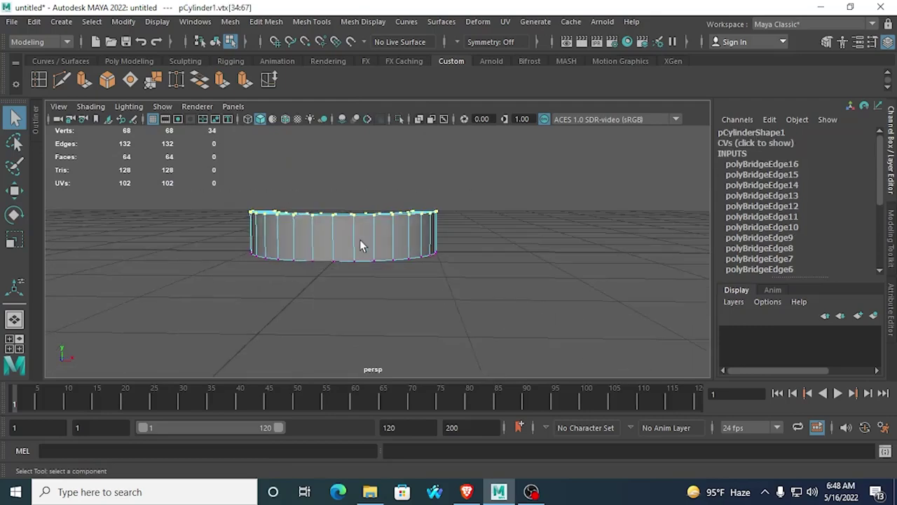
pyautogui.click(14, 189)
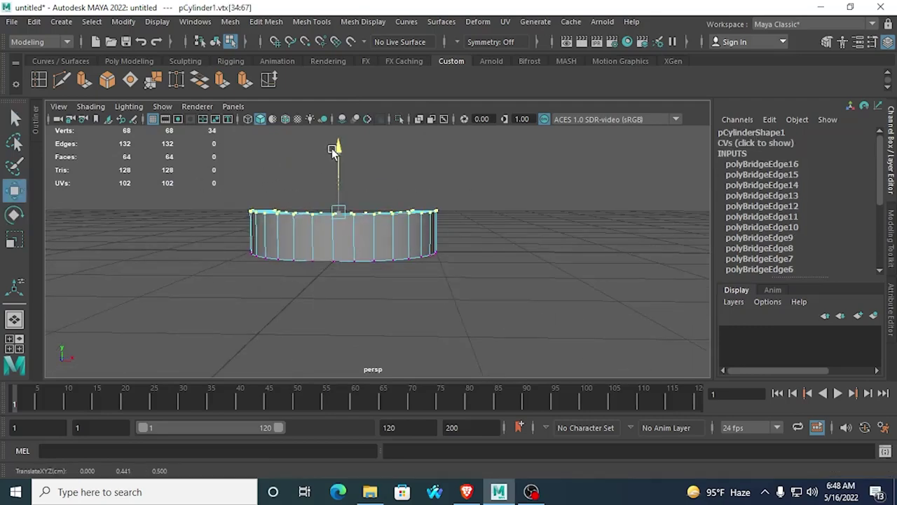
pyautogui.moveTo(335, 150); pyautogui.dragTo(337, 171)
pyautogui.click(413, 214)
# Step: Switch the half-ring to face selection and select the whole strip of 16 top faces from end to end
pyautogui.keyDown('alt'); pyautogui.moveTo(412, 213); pyautogui.dragTo(343, 313); pyautogui.keyUp('alt')
pyautogui.scroll(4, 342, 313)
pyautogui.moveTo(373, 223); pyautogui.dragTo(371, 167, button='right')
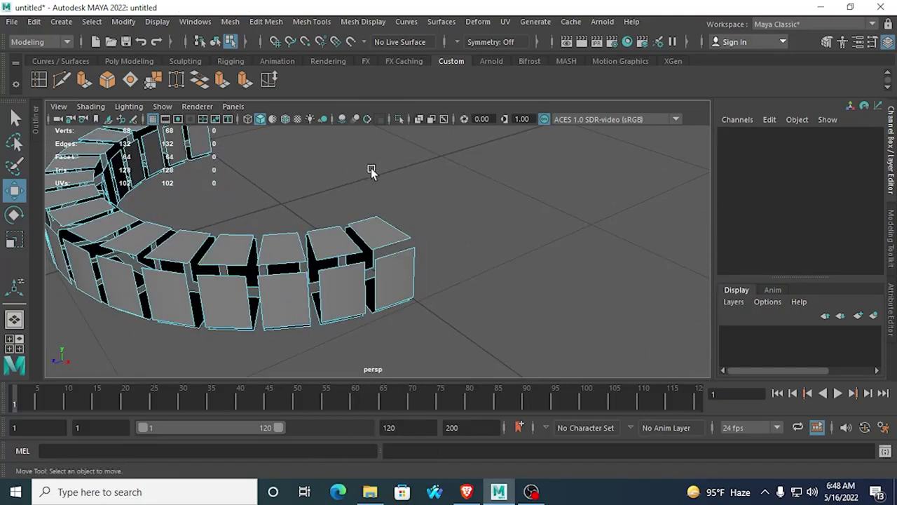
pyautogui.moveTo(362, 247); pyautogui.dragTo(362, 168, button='right')
pyautogui.click(363, 244)
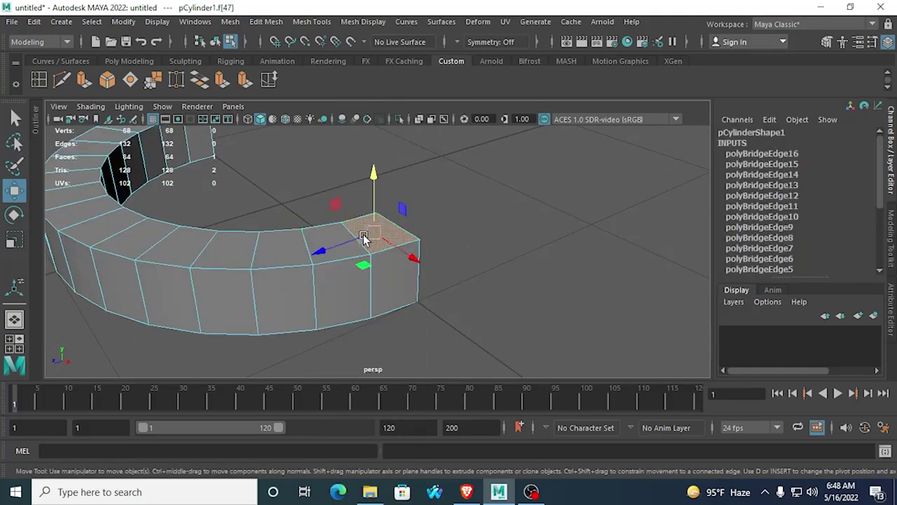
pyautogui.click(15, 118)
pyautogui.scroll(-4, 183, 207)
pyautogui.keyDown('alt'); pyautogui.moveTo(190, 212); pyautogui.dragTo(266, 274); pyautogui.keyUp('alt')
pyautogui.keyDown('shift'); pyautogui.doubleClick(183, 146); pyautogui.keyUp('shift')
pyautogui.scroll(5, 343, 267)
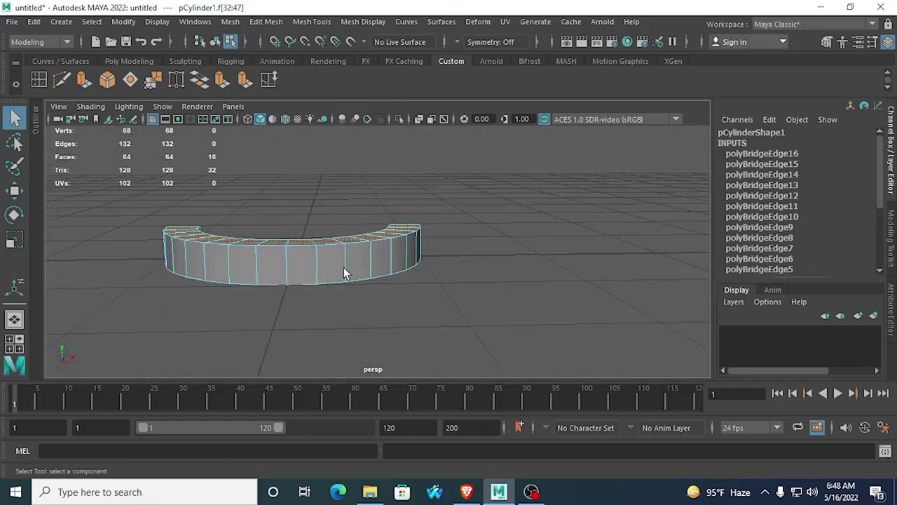
pyautogui.keyDown('alt'); pyautogui.moveTo(344, 267); pyautogui.dragTo(305, 287); pyautogui.keyUp('alt')
pyautogui.scroll(2, 305, 287)
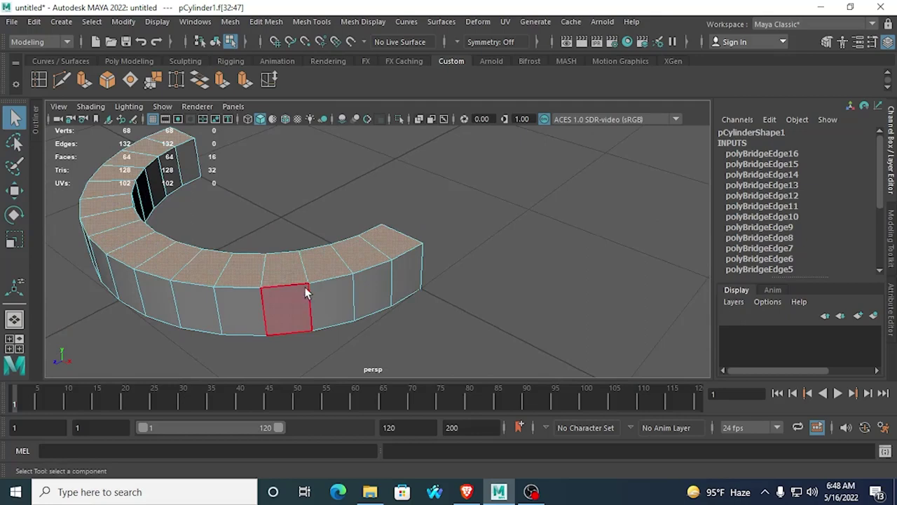
# Step: Extrude the selected top faces with Keep Faces Together set to Off
pyautogui.click(83, 80)
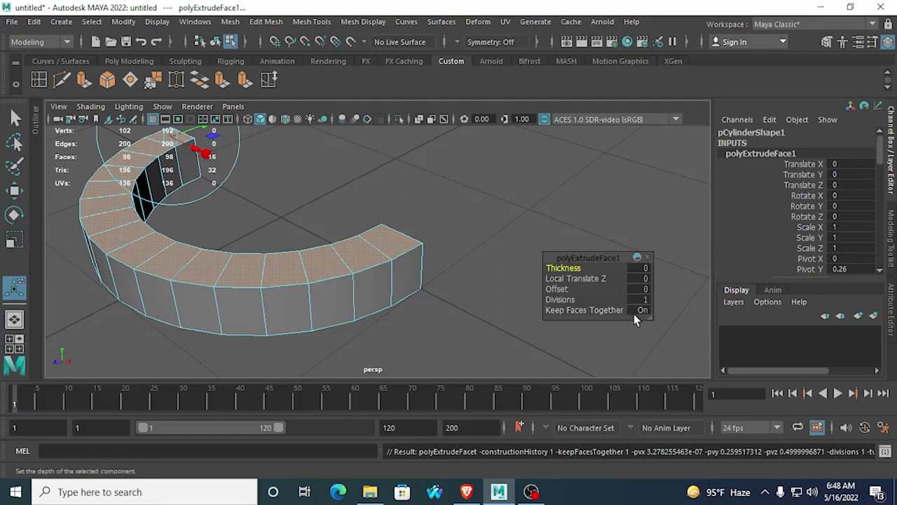
pyautogui.click(614, 310)
pyautogui.moveTo(608, 308); pyautogui.dragTo(527, 306, button='middle')
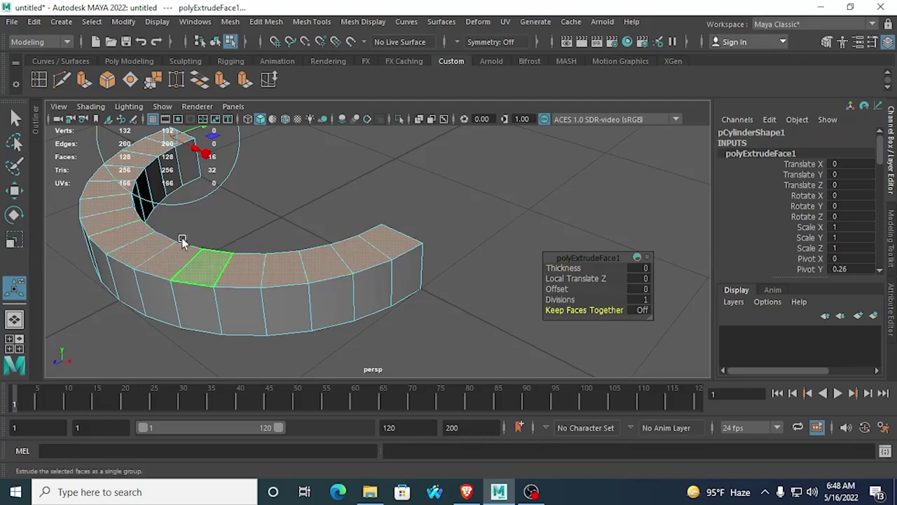
# Step: Scale the extruded top faces uniformly inward to about 0.71 so each face gets its own inset border
pyautogui.keyDown('alt'); pyautogui.moveTo(202, 249); pyautogui.dragTo(284, 332, button='middle'); pyautogui.keyUp('alt')
pyautogui.click(274, 236)
pyautogui.moveTo(250, 228); pyautogui.dragTo(229, 212)
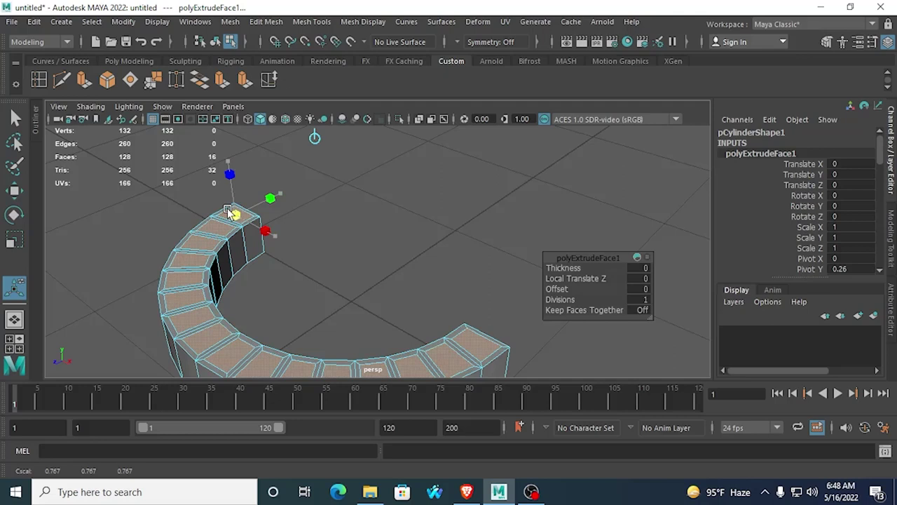
pyautogui.click(227, 209)
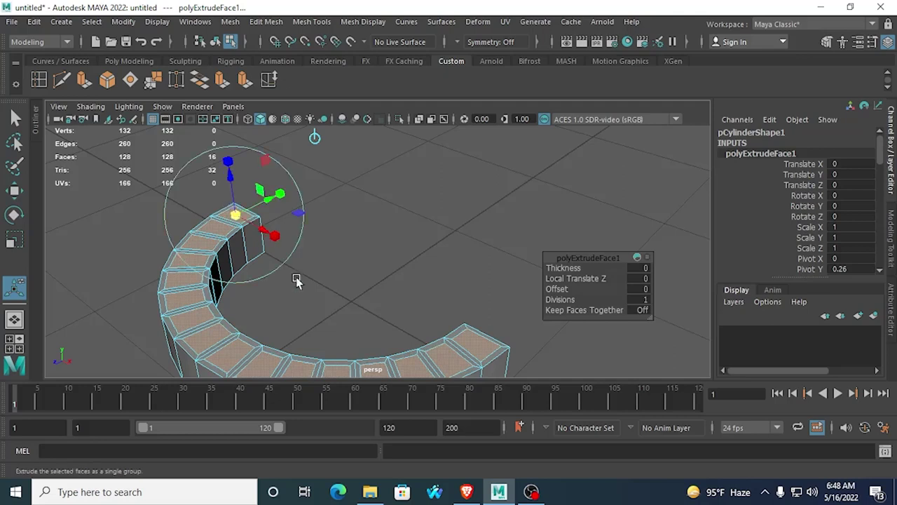
pyautogui.click(236, 213)
pyautogui.click(236, 213)
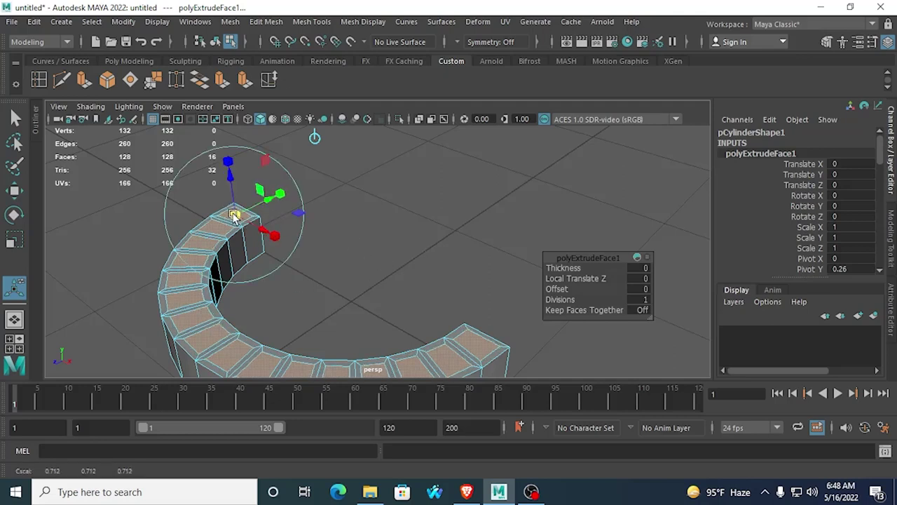
# Step: Extrude the inset top faces again and push them down with a Local Translate Z of about -0.133 to form pockets
pyautogui.click(82, 81)
pyautogui.moveTo(224, 175); pyautogui.dragTo(228, 196)
pyautogui.keyDown('alt'); pyautogui.moveTo(228, 248); pyautogui.dragTo(393, 236); pyautogui.keyUp('alt')
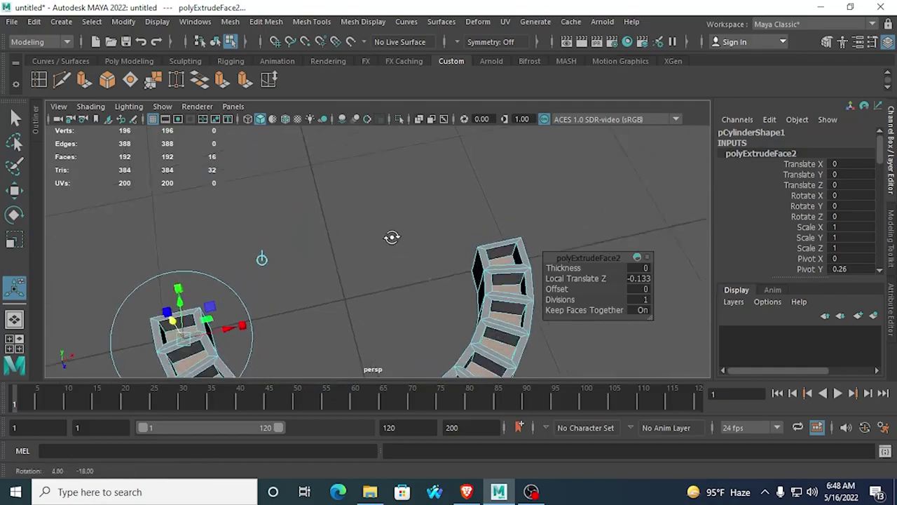
pyautogui.keyDown('alt'); pyautogui.moveTo(393, 236); pyautogui.dragTo(366, 158, button='middle'); pyautogui.keyUp('alt')
pyautogui.scroll(3, 402, 216)
pyautogui.keyDown('alt'); pyautogui.moveTo(404, 217); pyautogui.dragTo(156, 280); pyautogui.keyUp('alt')
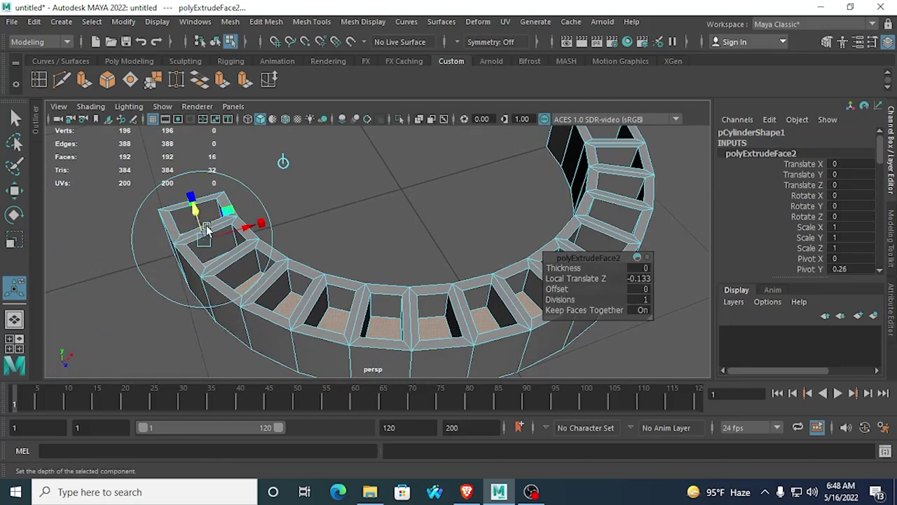
pyautogui.keyDown('alt'); pyautogui.moveTo(206, 230); pyautogui.dragTo(319, 349); pyautogui.keyUp('alt')
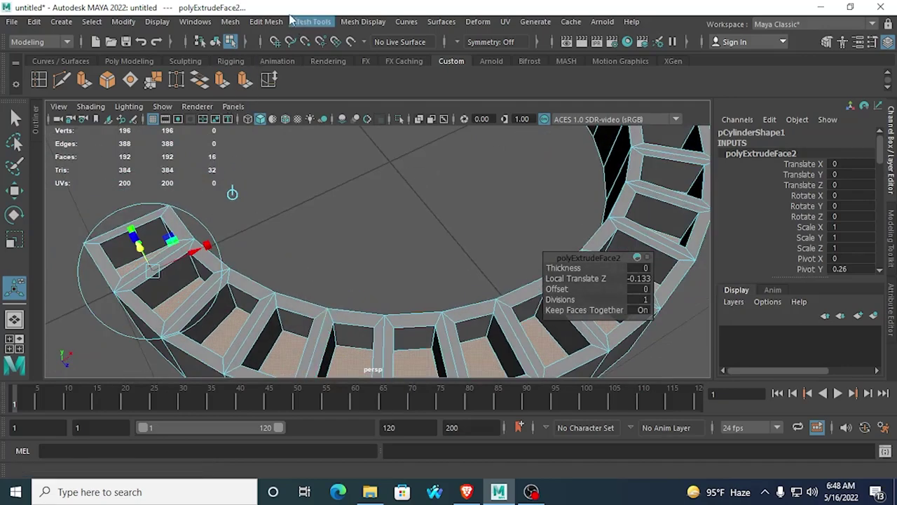
# Step: Extract the 16 selected pocket floor faces from the half-ring and clear the selection
pyautogui.click(267, 23)
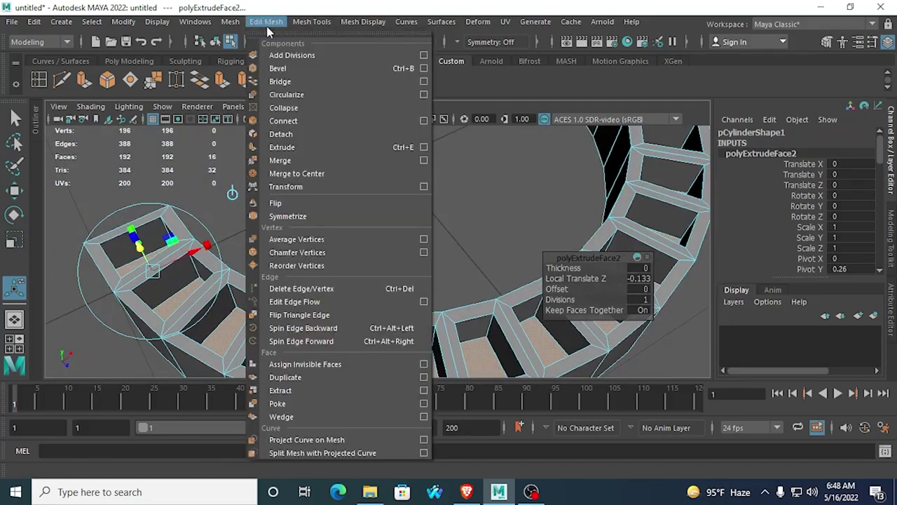
pyautogui.click(300, 390)
pyautogui.click(419, 166)
pyautogui.keyDown('alt'); pyautogui.moveTo(419, 166); pyautogui.dragTo(329, 335); pyautogui.keyUp('alt')
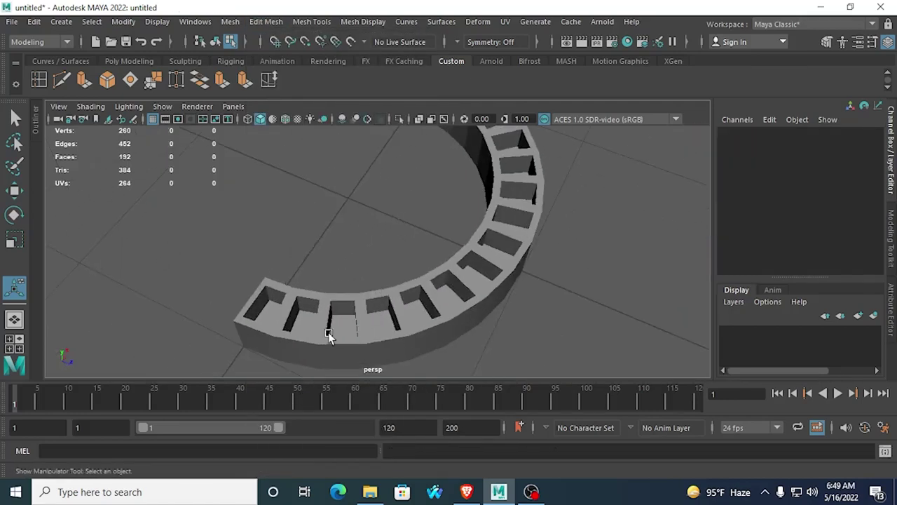
# Step: Return to object selection and select only the half-ring body, without the extracted floor faces
pyautogui.click(309, 322)
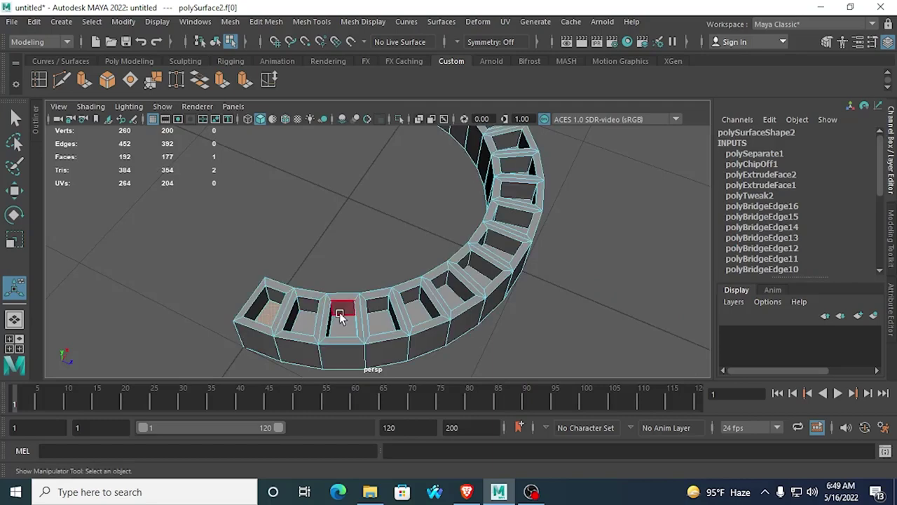
pyautogui.moveTo(340, 321); pyautogui.dragTo(357, 115, button='right')
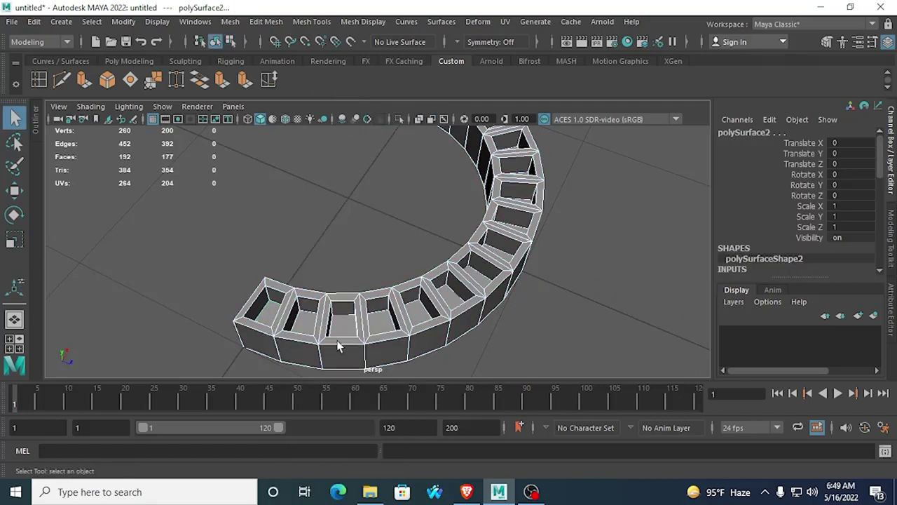
pyautogui.click(422, 336)
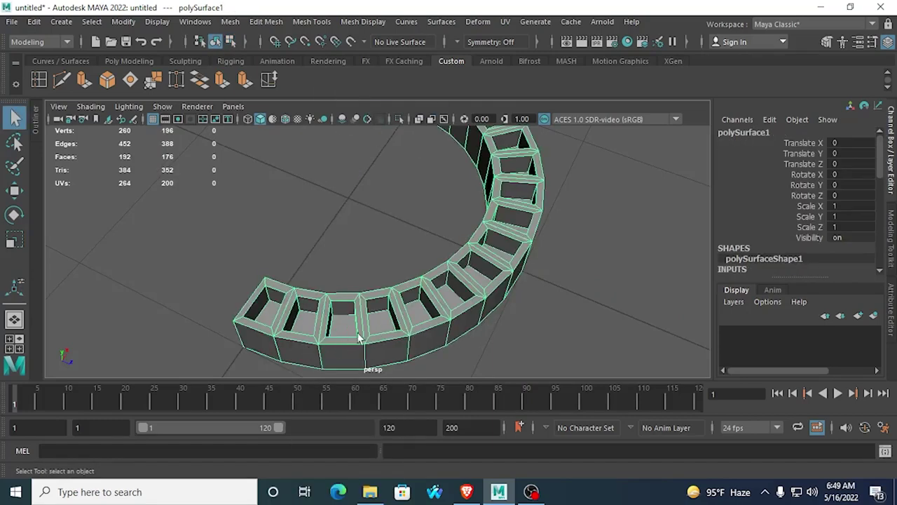
pyautogui.keyDown('alt'); pyautogui.moveTo(358, 338); pyautogui.dragTo(395, 282); pyautogui.keyUp('alt')
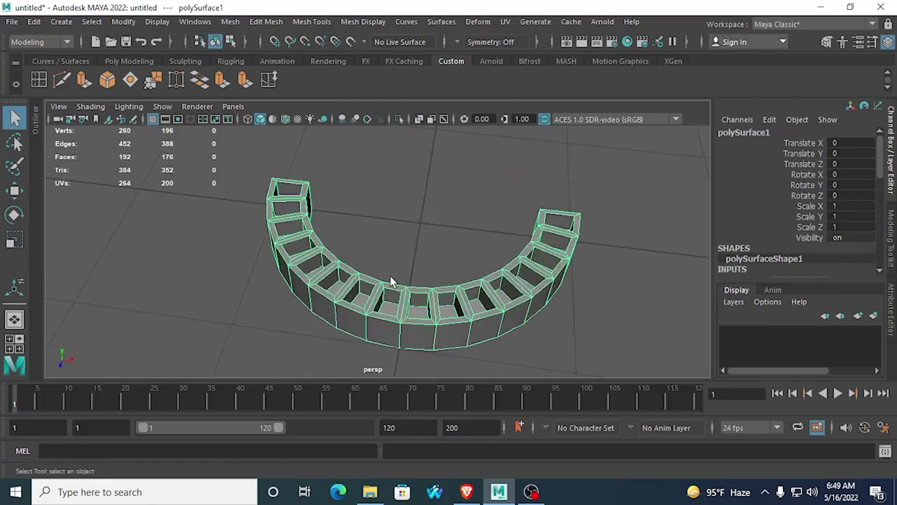
pyautogui.scroll(3, 399, 274)
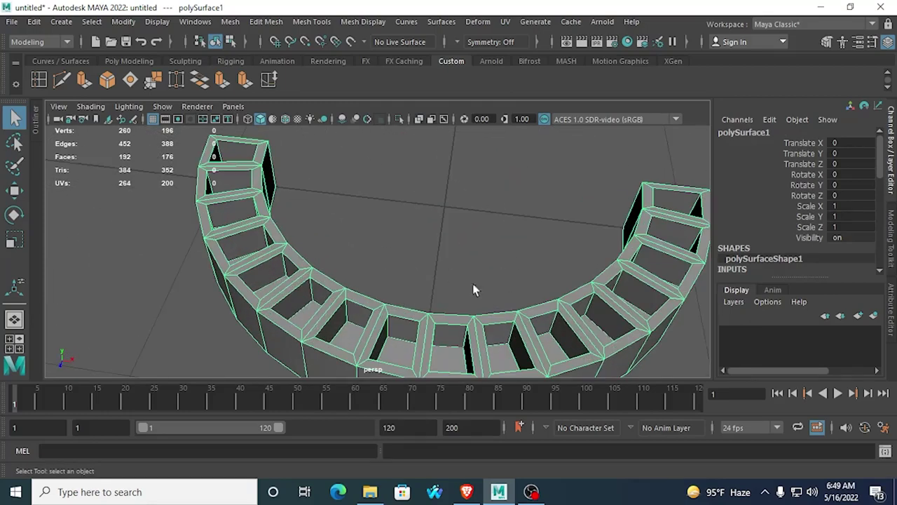
pyautogui.scroll(-5, 473, 288)
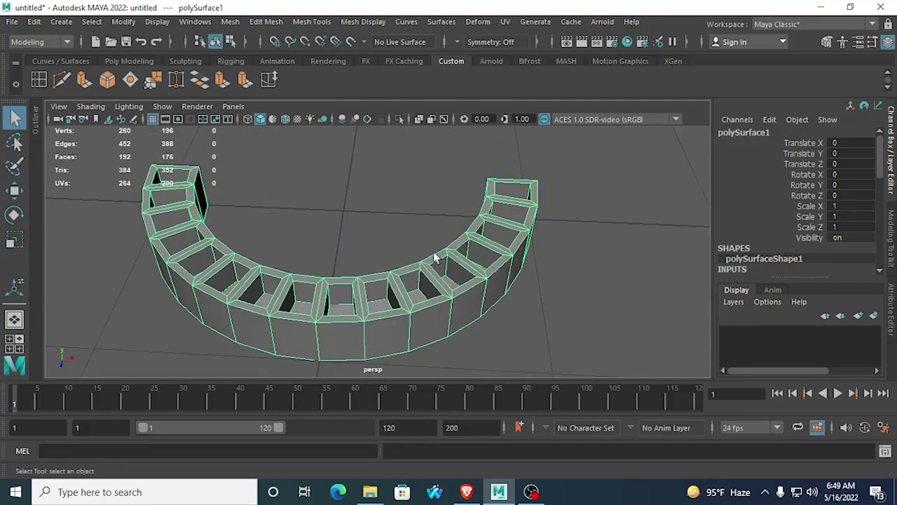
pyautogui.keyDown('alt'); pyautogui.moveTo(435, 258); pyautogui.dragTo(332, 276); pyautogui.keyUp('alt')
pyautogui.scroll(5, 322, 270)
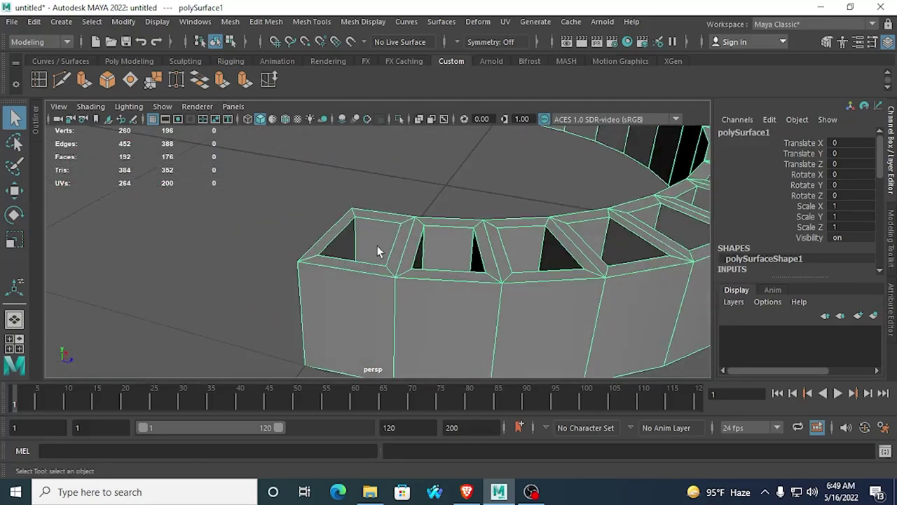
# Step: Switch the half-ring to edge selection and split the first end segment using To Edge Ring and Split on its outer top edge
pyautogui.moveTo(345, 274); pyautogui.dragTo(337, 92, button='right')
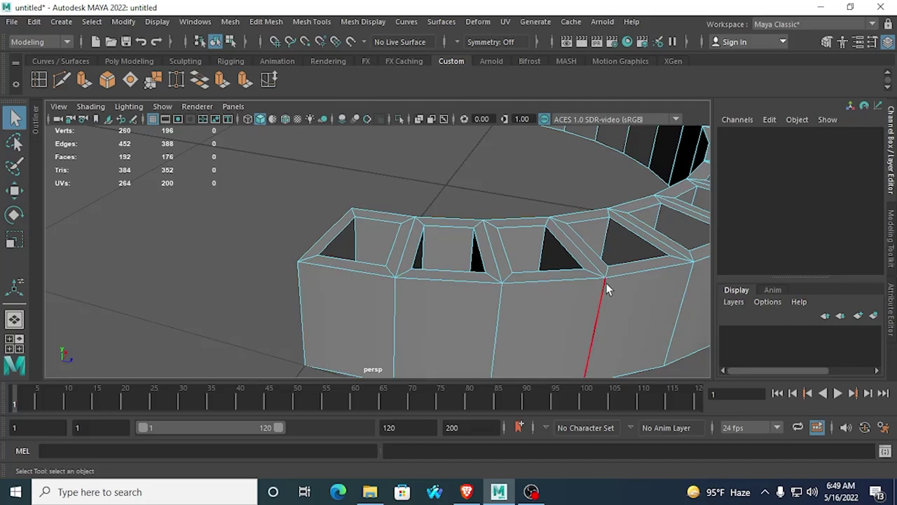
pyautogui.keyDown('alt'); pyautogui.moveTo(483, 183); pyautogui.dragTo(384, 323); pyautogui.keyUp('alt')
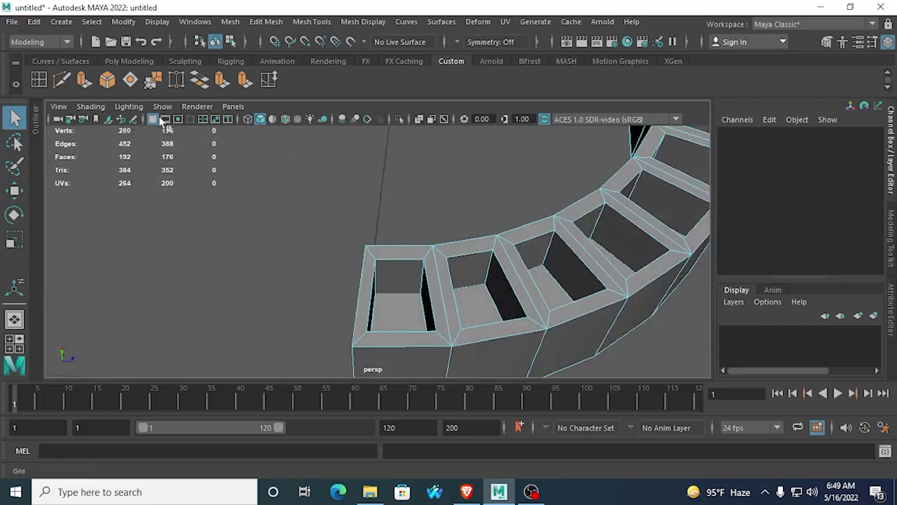
pyautogui.click(397, 333)
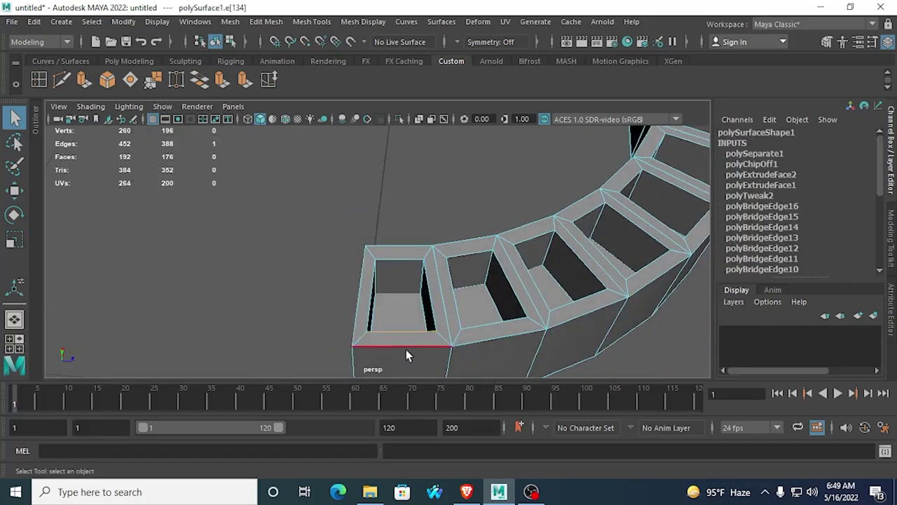
pyautogui.rightClick(396, 347)
pyautogui.moveTo(396, 347); pyautogui.dragTo(396, 129, button='right')
pyautogui.keyDown('ctrl'); pyautogui.rightClick(406, 342); pyautogui.keyUp('ctrl')
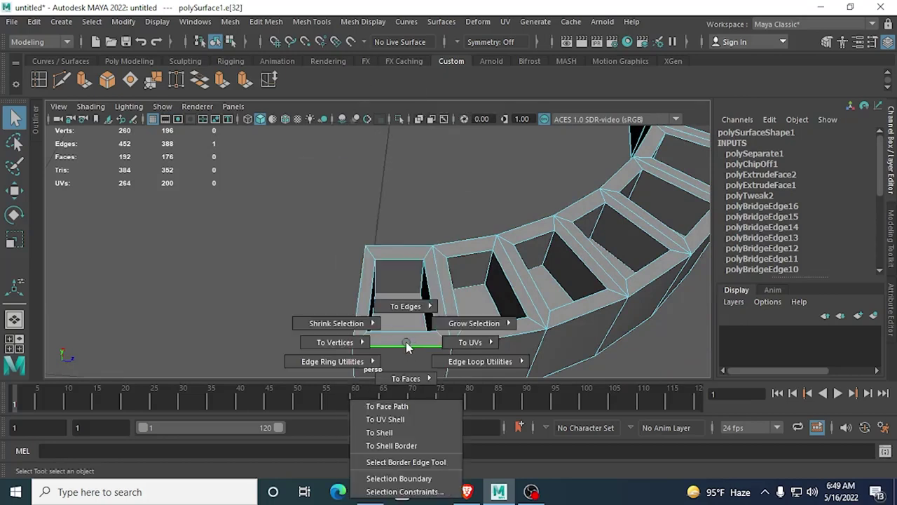
pyautogui.moveTo(379, 361)
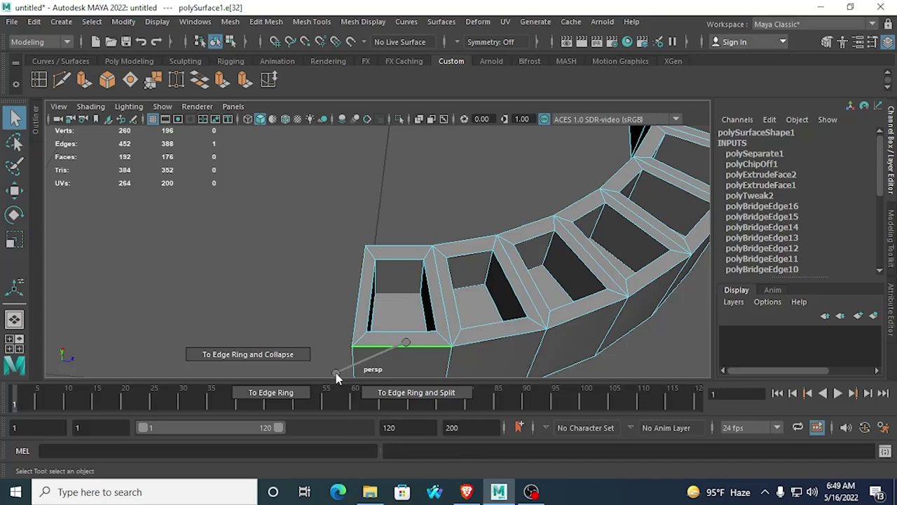
pyautogui.click(370, 392)
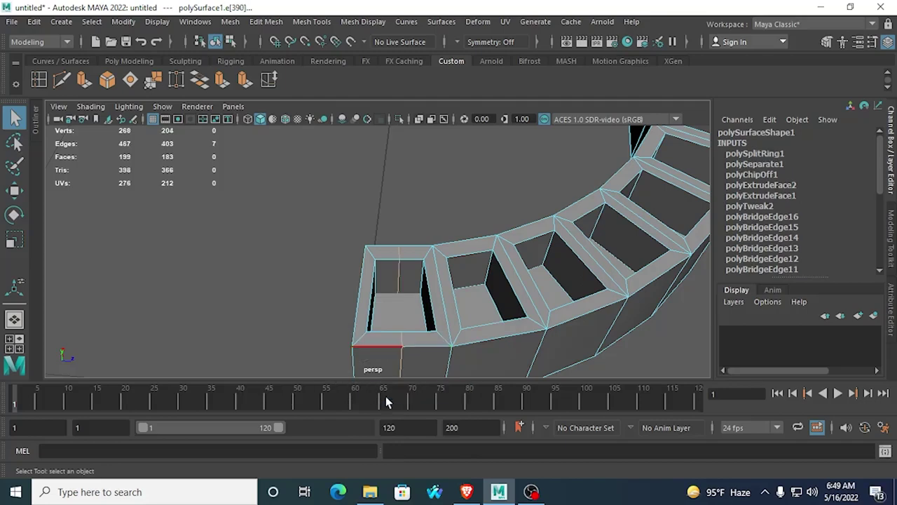
# Step: Split the second, third and fourth segments down the middle with To Edge Ring and Split from their outer top edges
pyautogui.keyDown('ctrl'); pyautogui.rightClick(510, 328); pyautogui.keyUp('ctrl')
pyautogui.moveTo(482, 347)
pyautogui.click(491, 369)
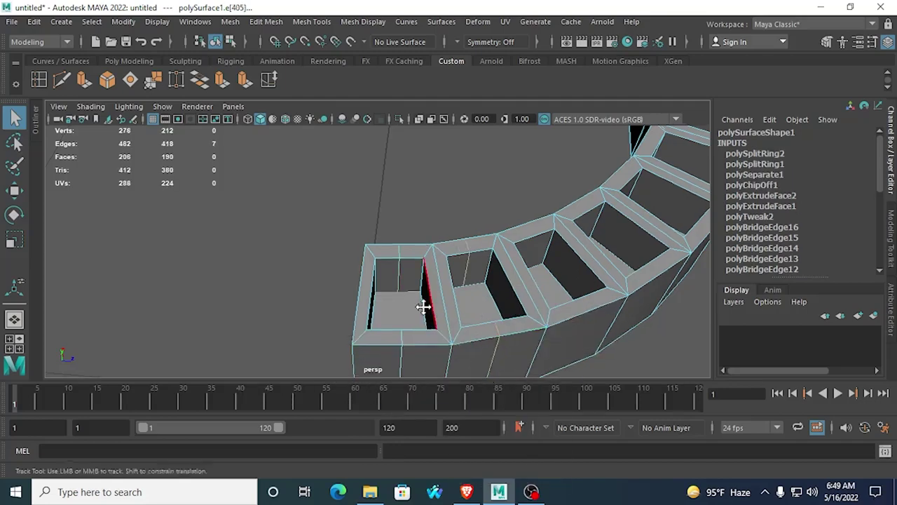
pyautogui.keyDown('alt'); pyautogui.moveTo(423, 306); pyautogui.dragTo(197, 257); pyautogui.keyUp('alt')
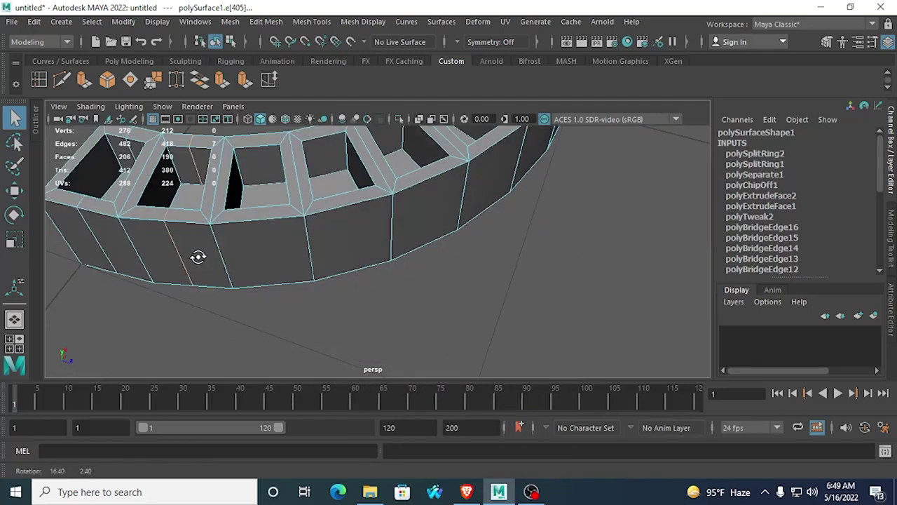
pyautogui.keyDown('ctrl'); pyautogui.rightClick(257, 228); pyautogui.keyUp('ctrl')
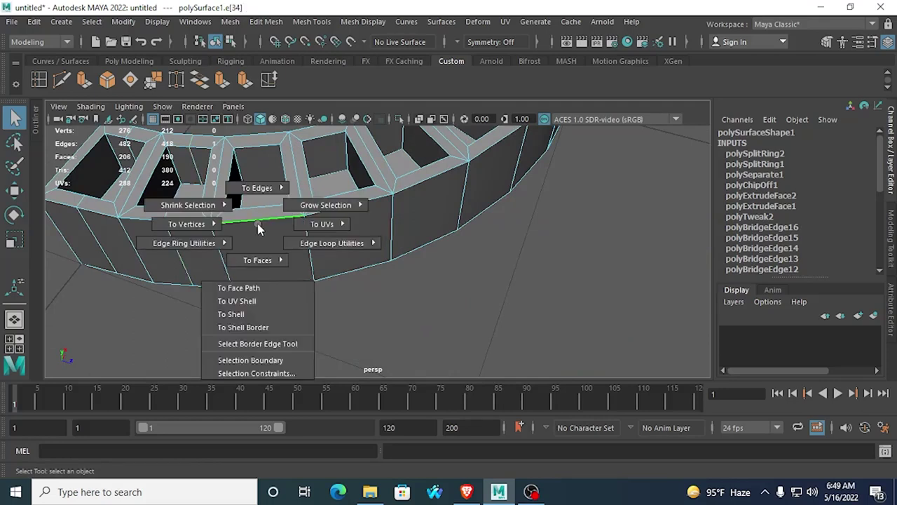
pyautogui.keyDown('ctrl'); pyautogui.moveTo(258, 228); pyautogui.dragTo(226, 265, button='right'); pyautogui.keyUp('ctrl')
pyautogui.keyDown('ctrl'); pyautogui.moveTo(328, 214); pyautogui.dragTo(335, 247, button='right'); pyautogui.keyUp('ctrl')
pyautogui.keyDown('alt'); pyautogui.moveTo(334, 247); pyautogui.dragTo(383, 312); pyautogui.keyUp('alt')
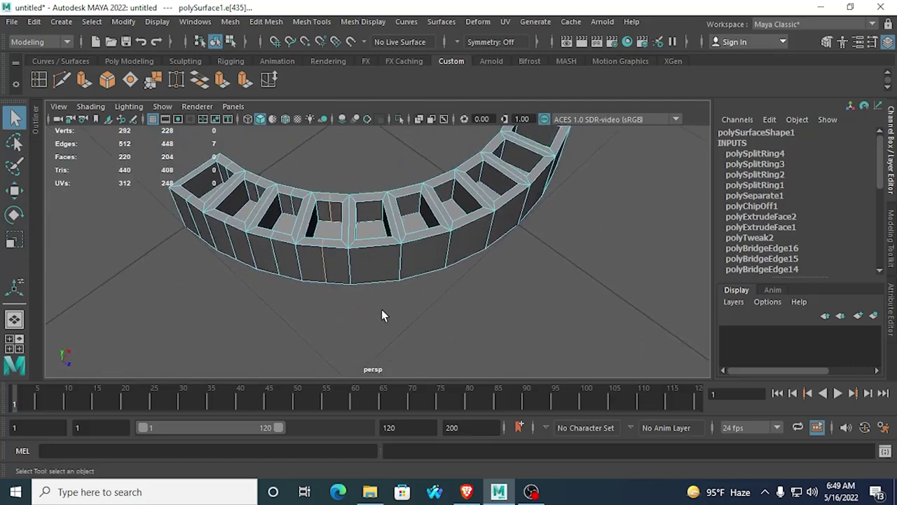
# Step: Split the fifth and sixth segments down the middle with To Edge Ring and Split from their outer top edges
pyautogui.scroll(4, 381, 310)
pyautogui.click(373, 241)
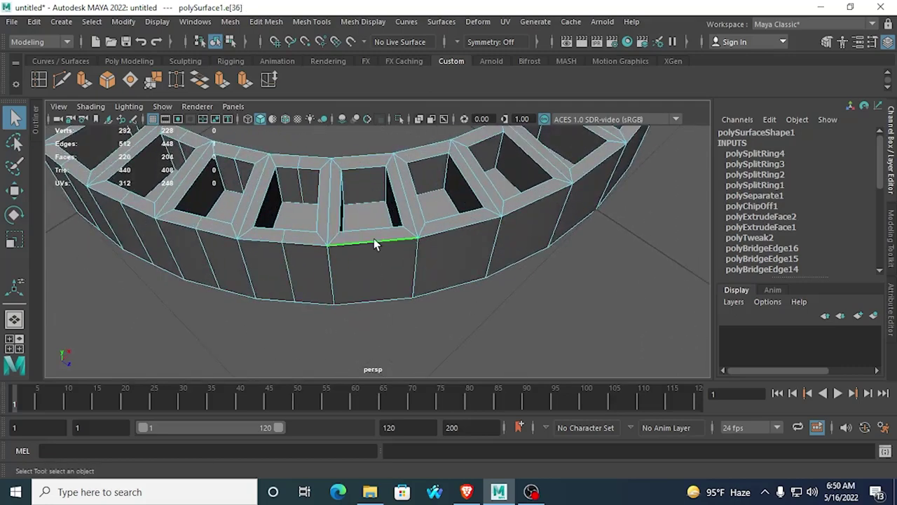
pyautogui.keyDown('ctrl'); pyautogui.moveTo(374, 244); pyautogui.dragTo(392, 269, button='right'); pyautogui.keyUp('ctrl')
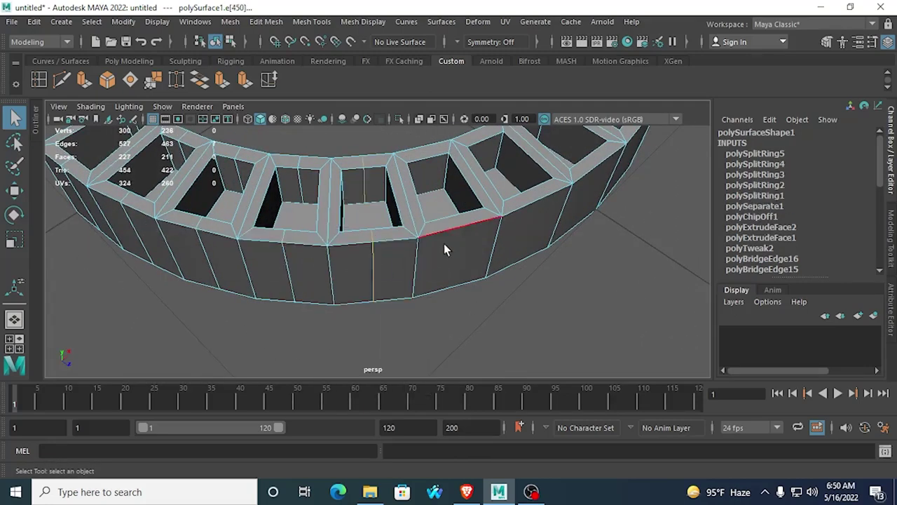
pyautogui.click(453, 223)
pyautogui.keyDown('ctrl'); pyautogui.moveTo(453, 222); pyautogui.dragTo(471, 268, button='right'); pyautogui.keyUp('ctrl')
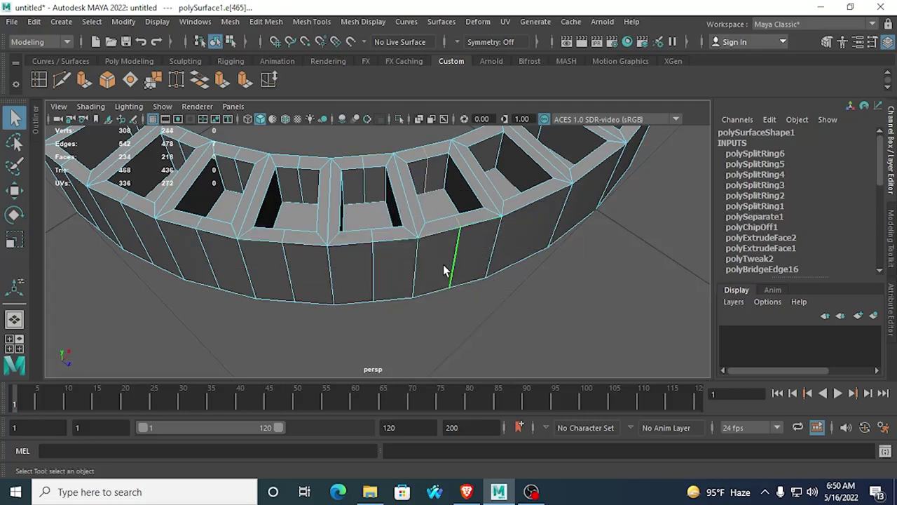
# Step: Split the seventh and eighth segments of the half-ring with To Edge Ring and Split
pyautogui.keyDown('alt'); pyautogui.moveTo(443, 270); pyautogui.dragTo(254, 387); pyautogui.keyUp('alt')
pyautogui.click(259, 309)
pyautogui.keyDown('ctrl'); pyautogui.rightClick(258, 311); pyautogui.keyUp('ctrl')
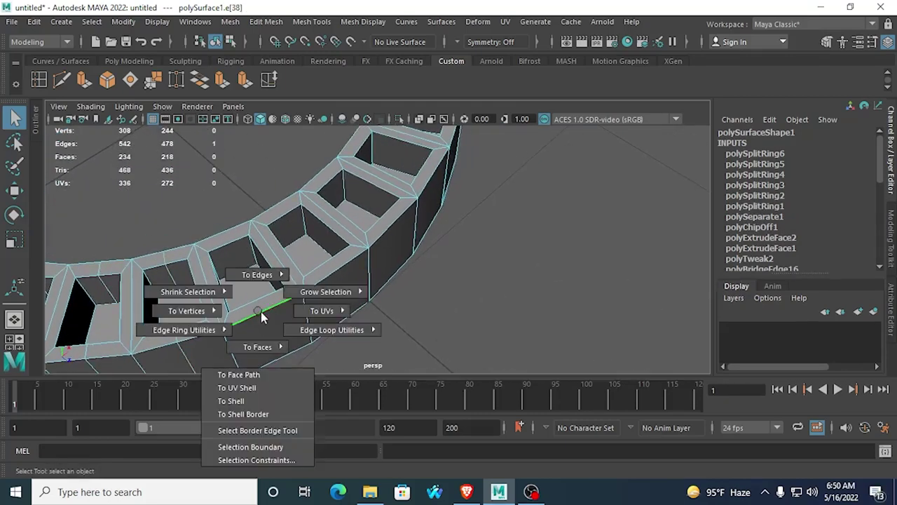
pyautogui.keyDown('ctrl'); pyautogui.moveTo(261, 313); pyautogui.dragTo(242, 357, button='right'); pyautogui.keyUp('ctrl')
pyautogui.click(331, 282)
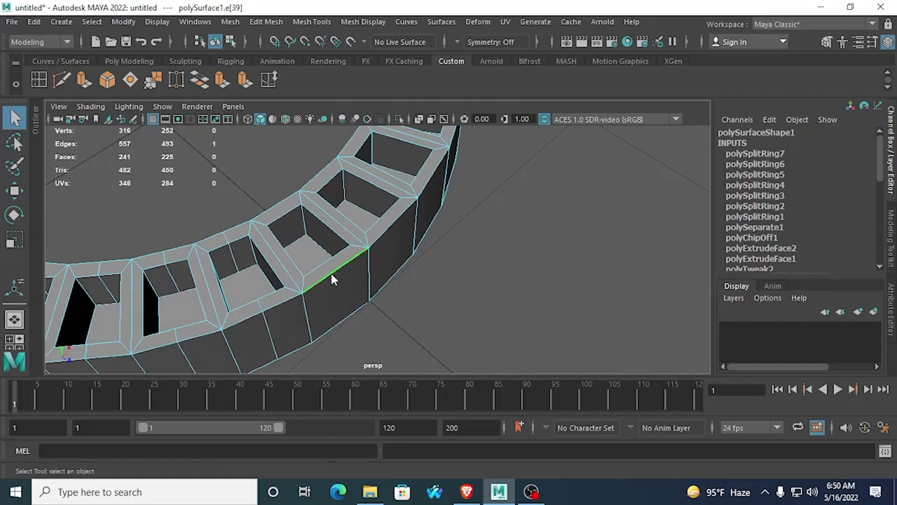
pyautogui.keyDown('ctrl'); pyautogui.moveTo(332, 278); pyautogui.dragTo(349, 316, button='right'); pyautogui.keyUp('ctrl')
# Step: Split the ninth and tenth segments of the half-ring with To Edge Ring and Split
pyautogui.keyDown('alt'); pyautogui.moveTo(349, 315); pyautogui.dragTo(387, 251); pyautogui.keyUp('alt')
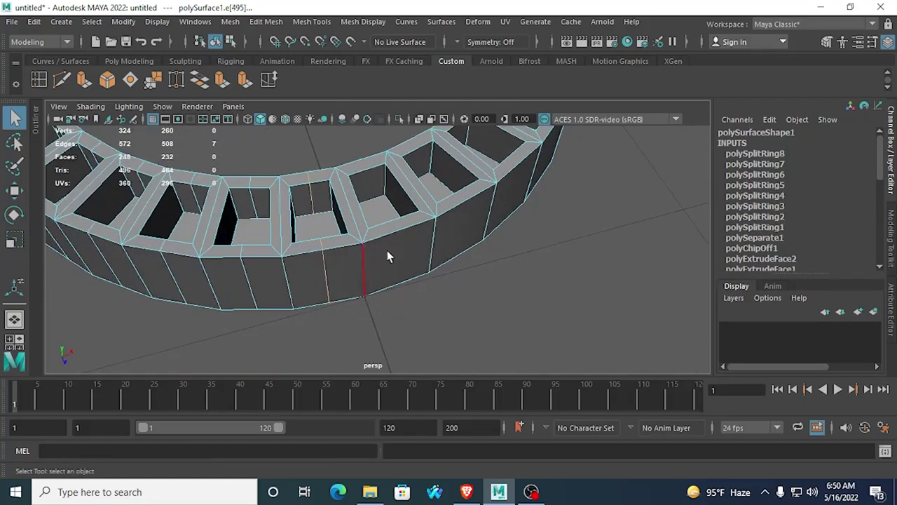
pyautogui.keyDown('ctrl'); pyautogui.moveTo(401, 231); pyautogui.dragTo(385, 307, button='right'); pyautogui.keyUp('ctrl')
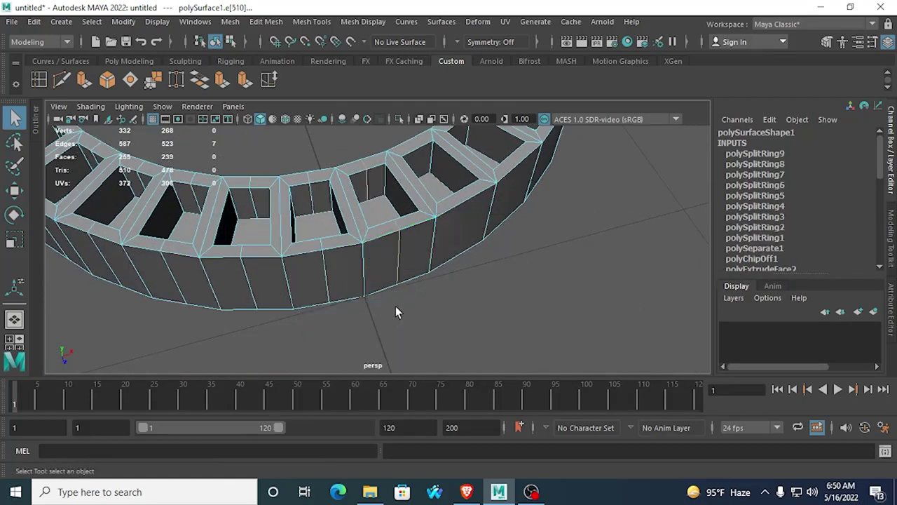
pyautogui.keyDown('alt'); pyautogui.moveTo(395, 305); pyautogui.dragTo(345, 296); pyautogui.keyUp('alt')
pyautogui.scroll(3, 345, 296)
pyautogui.click(477, 259)
pyautogui.keyDown('ctrl'); pyautogui.moveTo(476, 259); pyautogui.dragTo(443, 290, button='right'); pyautogui.keyUp('ctrl')
# Step: Split the eleventh, twelfth and thirteenth segments with To Edge Ring and Split from their outer top edges
pyautogui.keyDown('alt'); pyautogui.moveTo(443, 291); pyautogui.dragTo(231, 304); pyautogui.keyUp('alt')
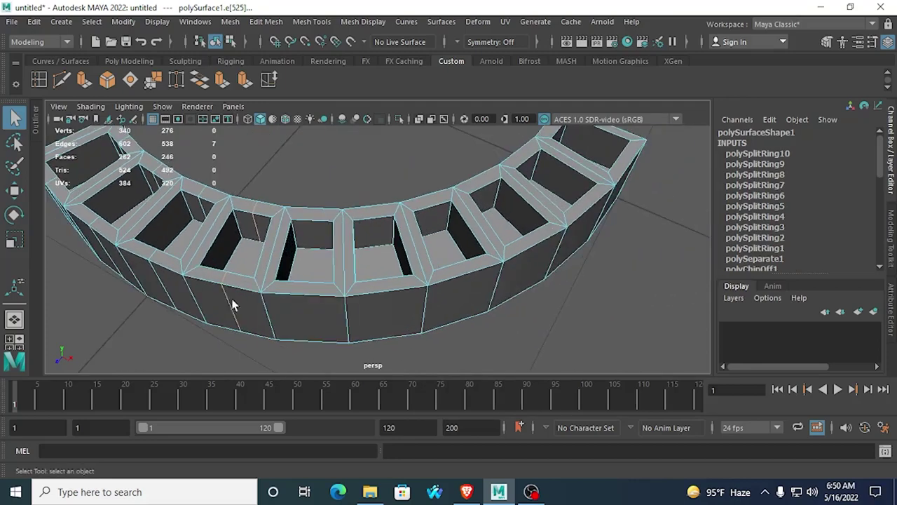
pyautogui.click(298, 297)
pyautogui.keyDown('ctrl'); pyautogui.moveTo(298, 299); pyautogui.dragTo(290, 337, button='right'); pyautogui.keyUp('ctrl')
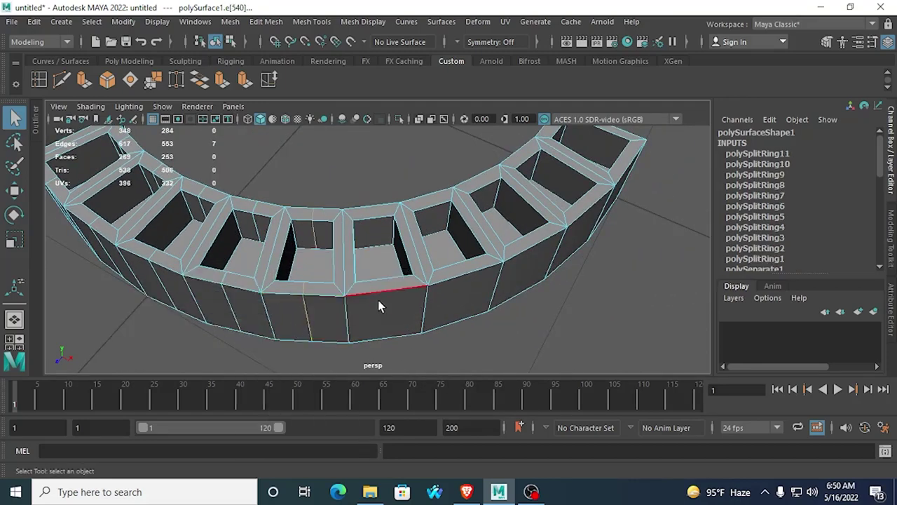
pyautogui.keyDown('ctrl'); pyautogui.moveTo(375, 290); pyautogui.dragTo(395, 324, button='right'); pyautogui.keyUp('ctrl')
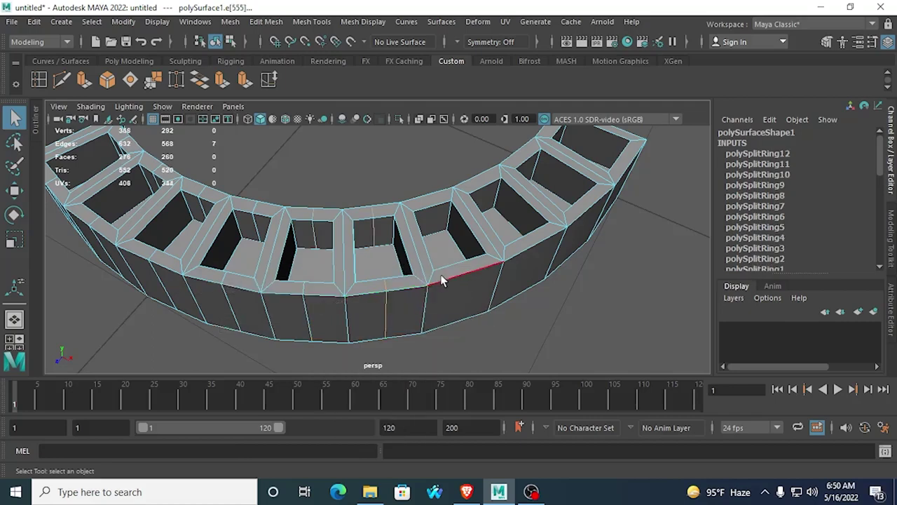
pyautogui.keyDown('ctrl'); pyautogui.moveTo(464, 272); pyautogui.dragTo(443, 322, button='right'); pyautogui.keyUp('ctrl')
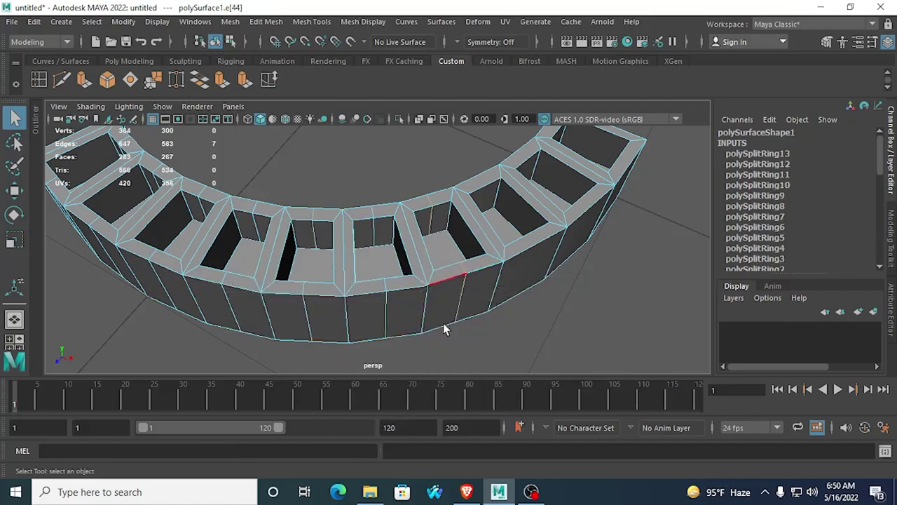
# Step: Split the last three segments at the far end of the half-ring with To Edge Ring and Split
pyautogui.keyDown('alt'); pyautogui.moveTo(484, 319); pyautogui.dragTo(354, 347); pyautogui.keyUp('alt')
pyautogui.keyDown('ctrl'); pyautogui.moveTo(378, 309); pyautogui.dragTo(394, 339, button='right'); pyautogui.keyUp('ctrl')
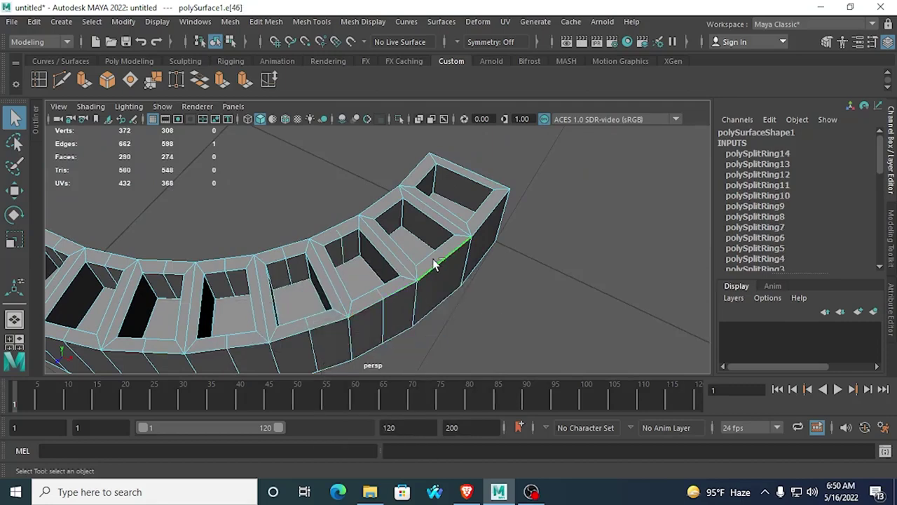
pyautogui.keyDown('ctrl'); pyautogui.moveTo(435, 264); pyautogui.dragTo(462, 306, button='right'); pyautogui.keyUp('ctrl')
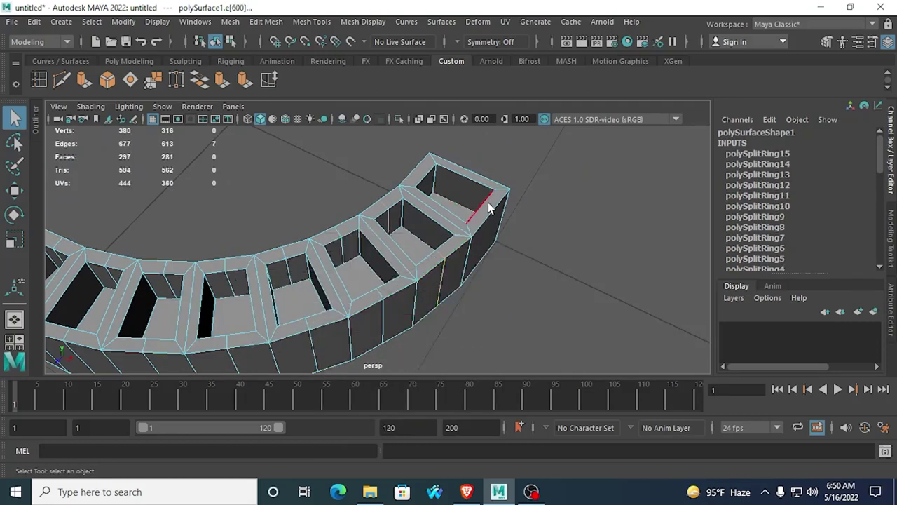
pyautogui.keyDown('ctrl'); pyautogui.moveTo(489, 208); pyautogui.dragTo(522, 254, button='right'); pyautogui.keyUp('ctrl')
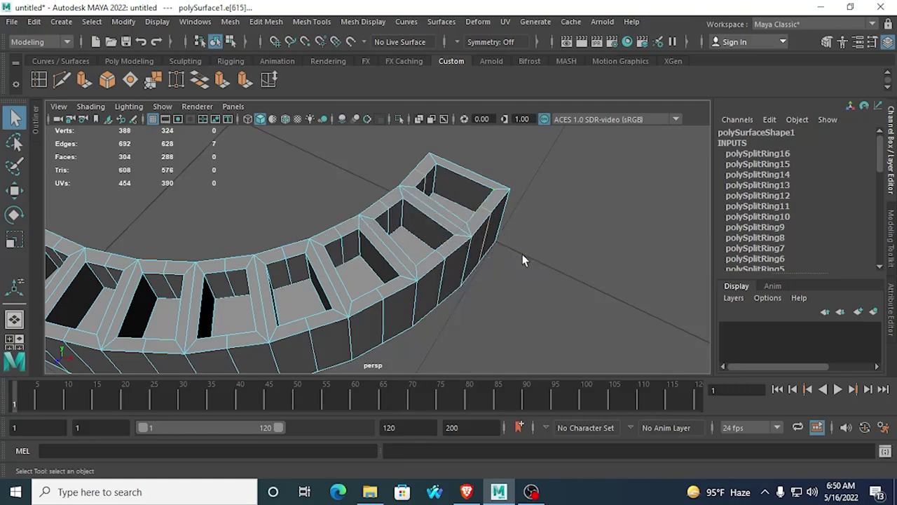
# Step: Clear the edge selection and show the half-ring in a full-size top view
pyautogui.keyDown('alt'); pyautogui.moveTo(523, 253); pyautogui.dragTo(351, 261); pyautogui.keyUp('alt')
pyautogui.click(266, 203)
pyautogui.keyDown('alt'); pyautogui.moveTo(267, 203); pyautogui.dragTo(439, 277); pyautogui.keyUp('alt')
pyautogui.press('space')
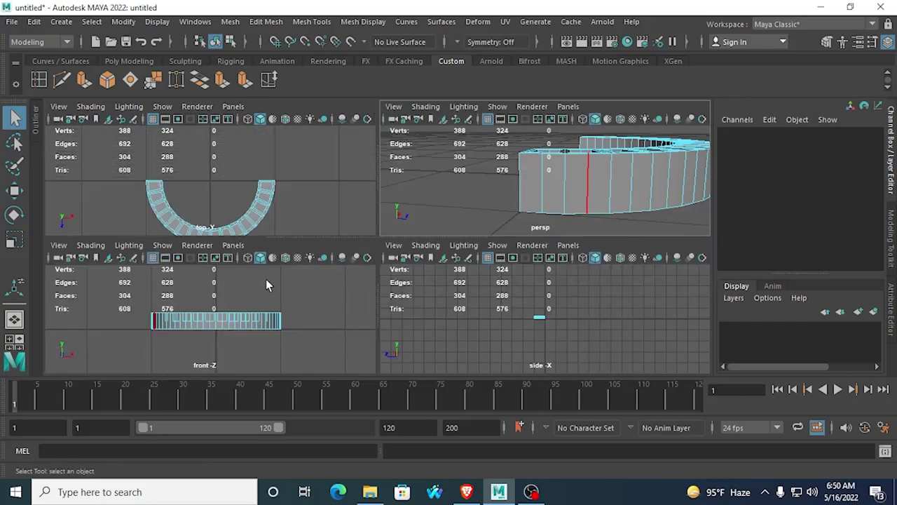
pyautogui.press('space')
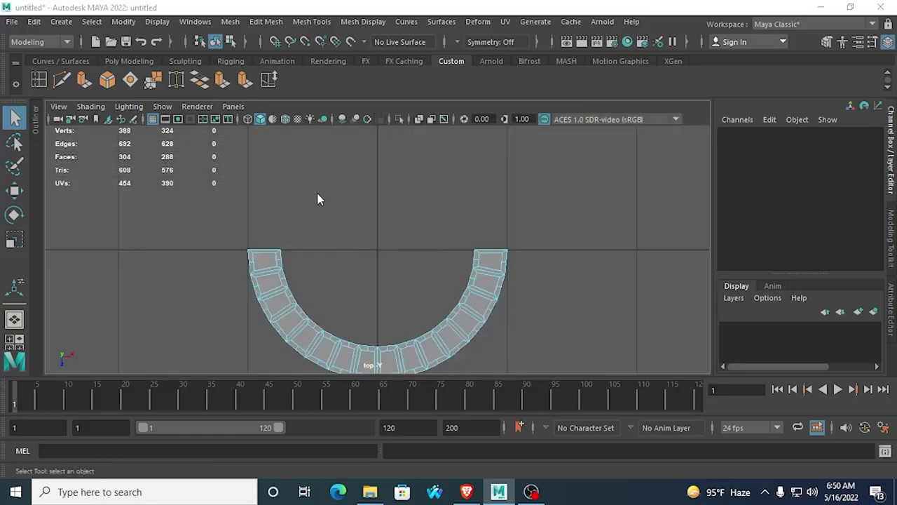
# Step: Put the half-ring in vertex selection mode in the top view, starting close to its first end segment
pyautogui.press('space')
pyautogui.press('space')
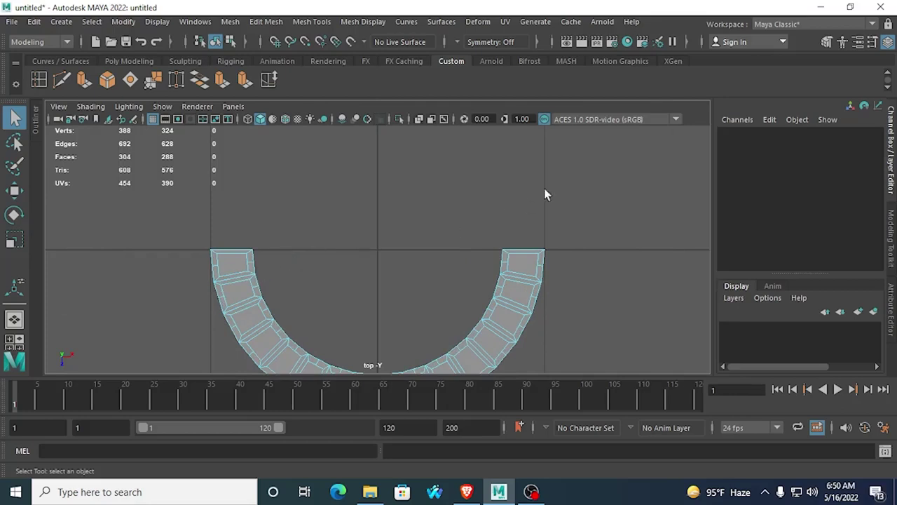
pyautogui.scroll(5, 381, 251)
pyautogui.scroll(4, 403, 270)
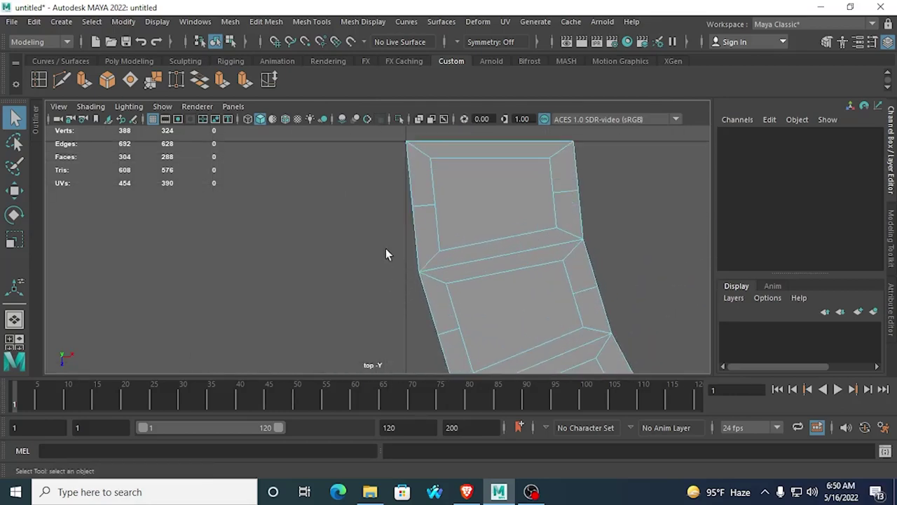
pyautogui.moveTo(449, 219); pyautogui.dragTo(449, 219)
pyautogui.moveTo(417, 140); pyautogui.dragTo(354, 150, button='right')
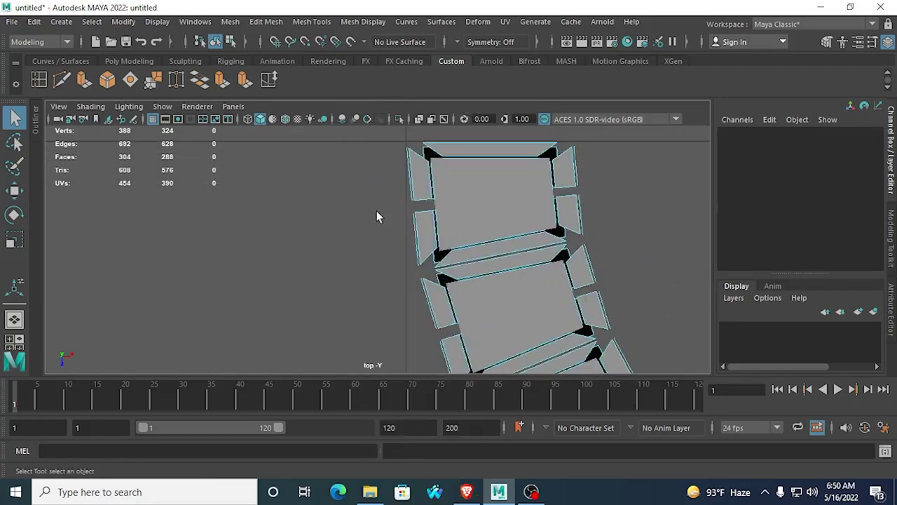
pyautogui.moveTo(462, 226); pyautogui.dragTo(462, 226)
pyautogui.scroll(-6, 370, 242)
pyautogui.scroll(6, 375, 258)
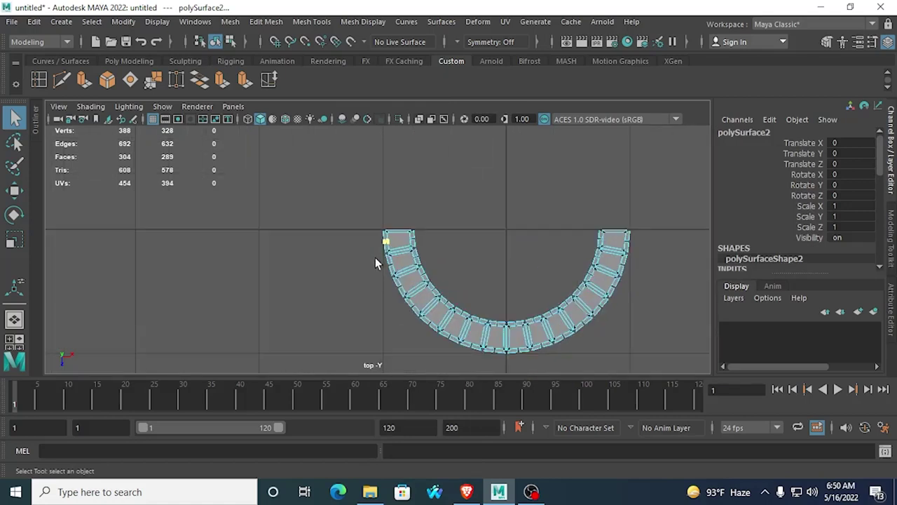
pyautogui.moveTo(411, 129); pyautogui.dragTo(353, 131, button='right')
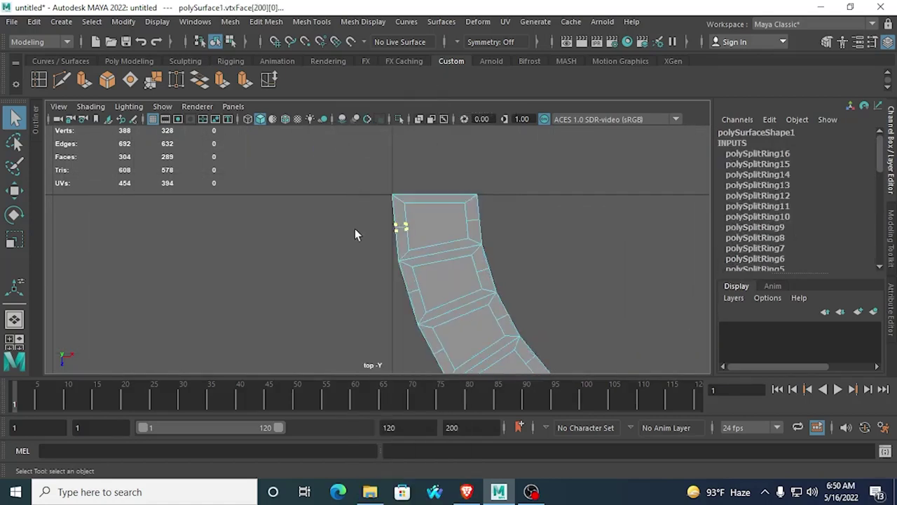
# Step: Select the mid-segment split vertices along the outer rim of the half-ring's first eight segments
pyautogui.moveTo(368, 218); pyautogui.dragTo(424, 232)
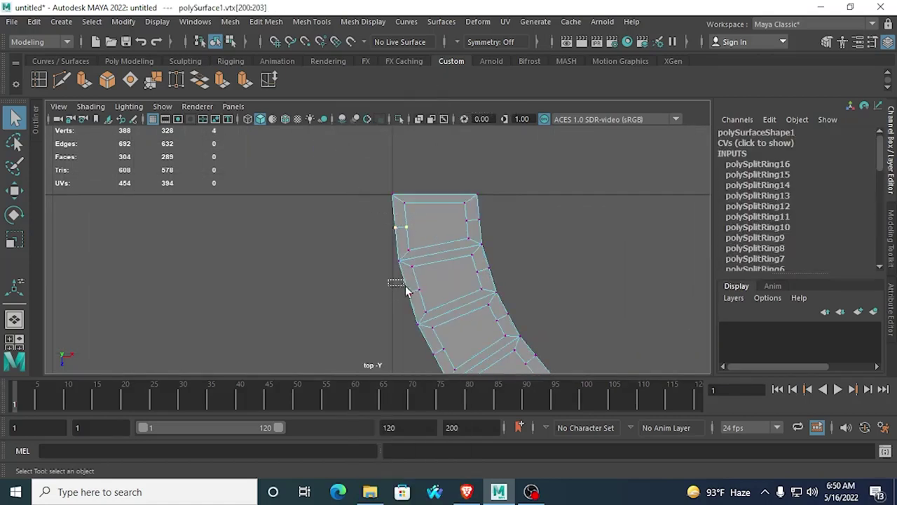
pyautogui.keyDown('alt'); pyautogui.moveTo(359, 238); pyautogui.dragTo(356, 246, button='middle'); pyautogui.keyUp('alt')
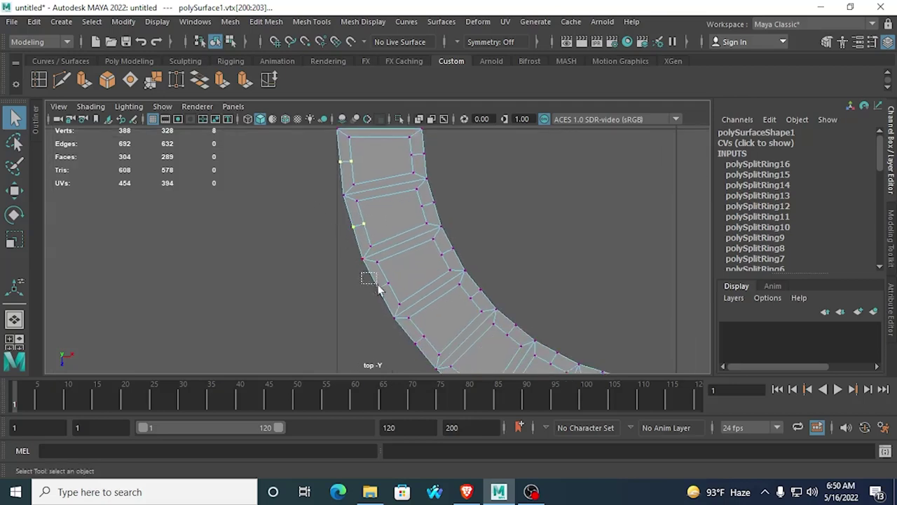
pyautogui.keyDown('alt'); pyautogui.moveTo(393, 308); pyautogui.dragTo(315, 173, button='middle'); pyautogui.keyUp('alt')
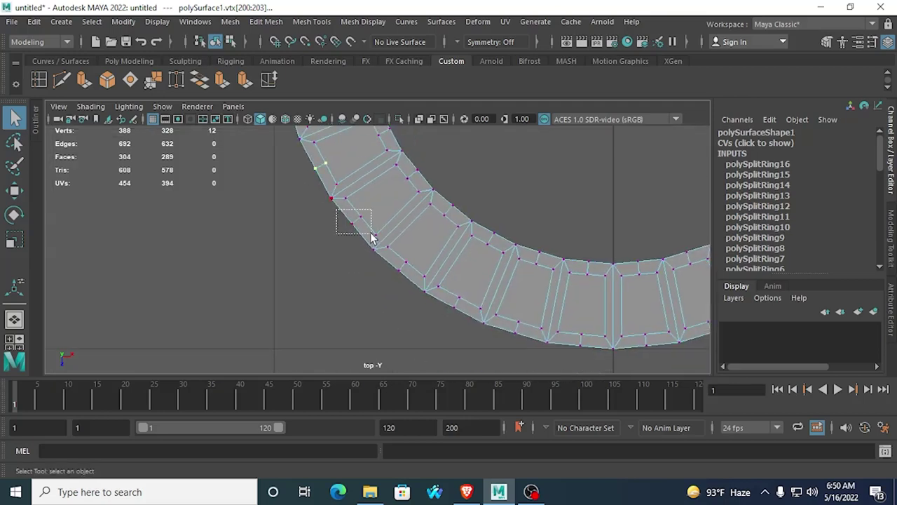
pyautogui.keyDown('alt'); pyautogui.moveTo(408, 288); pyautogui.dragTo(309, 205, button='middle'); pyautogui.keyUp('alt')
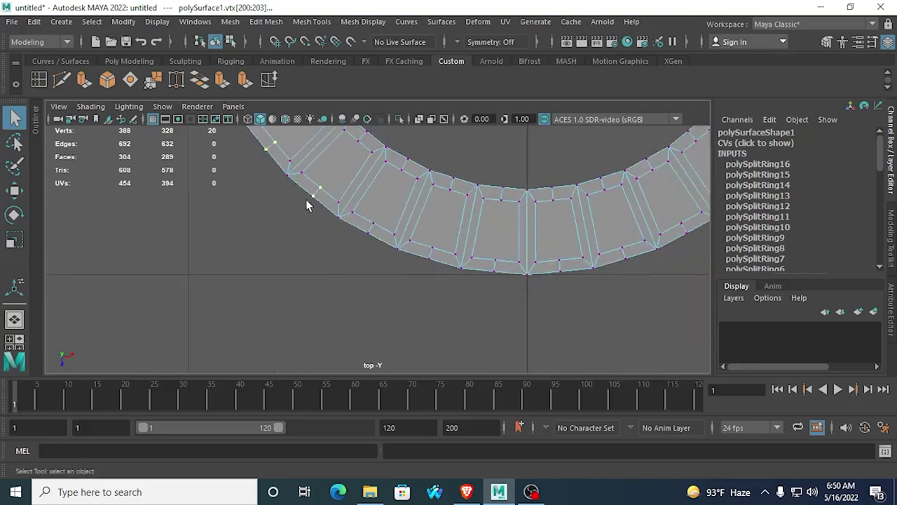
pyautogui.keyDown('shift'); pyautogui.moveTo(360, 211); pyautogui.dragTo(379, 240); pyautogui.keyUp('shift')
pyautogui.keyDown('shift'); pyautogui.moveTo(434, 264); pyautogui.dragTo(507, 281); pyautogui.keyUp('shift')
# Step: Add the mid-segment outer-rim vertices of the remaining eight segments, up to the far end, to the selection
pyautogui.keyDown('alt'); pyautogui.moveTo(551, 270); pyautogui.dragTo(362, 278, button='middle'); pyautogui.keyUp('alt')
pyautogui.keyDown('shift'); pyautogui.moveTo(372, 262); pyautogui.dragTo(386, 284); pyautogui.keyUp('shift')
pyautogui.keyDown('shift'); pyautogui.moveTo(421, 242); pyautogui.dragTo(449, 282); pyautogui.keyUp('shift')
pyautogui.keyDown('alt'); pyautogui.moveTo(488, 275); pyautogui.dragTo(429, 333, button='middle'); pyautogui.keyUp('alt')
pyautogui.keyDown('shift'); pyautogui.moveTo(429, 273); pyautogui.dragTo(452, 303); pyautogui.keyUp('shift')
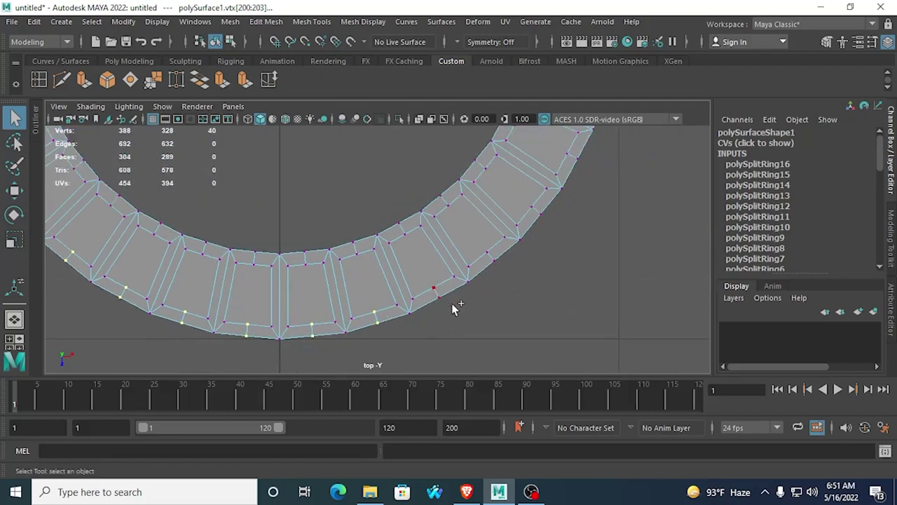
pyautogui.keyDown('alt'); pyautogui.moveTo(455, 315); pyautogui.dragTo(425, 345, button='middle'); pyautogui.keyUp('alt')
pyautogui.keyDown('shift'); pyautogui.moveTo(439, 264); pyautogui.dragTo(468, 300); pyautogui.keyUp('shift')
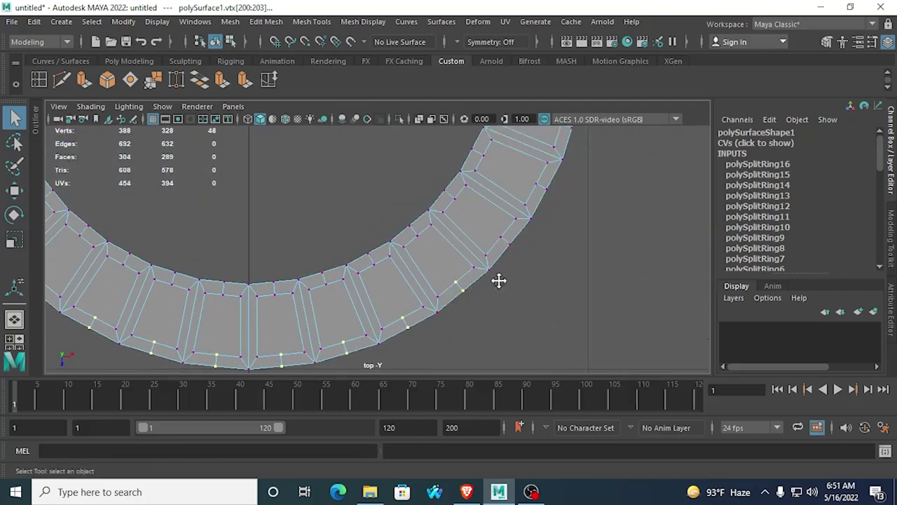
pyautogui.keyDown('alt'); pyautogui.moveTo(499, 280); pyautogui.dragTo(445, 315, button='middle'); pyautogui.keyUp('alt')
pyautogui.keyDown('alt'); pyautogui.moveTo(494, 288); pyautogui.dragTo(439, 317, button='middle'); pyautogui.keyUp('alt')
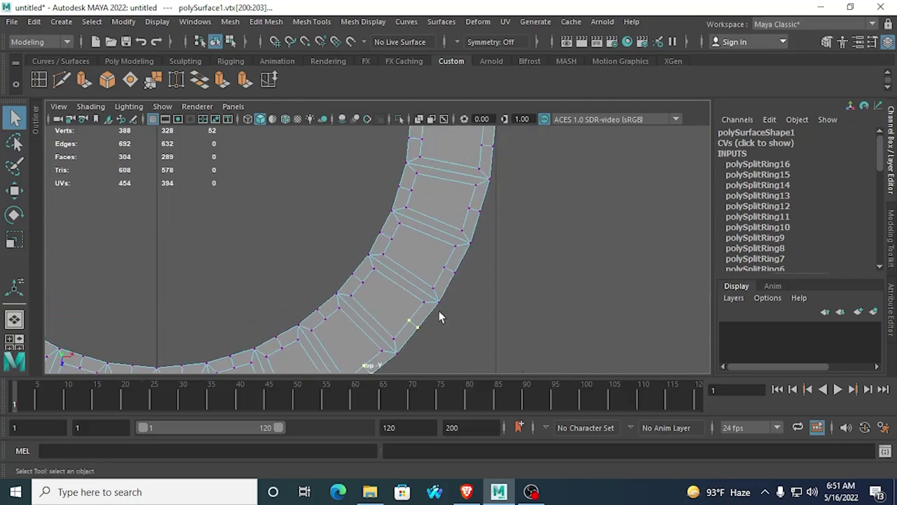
pyautogui.keyDown('alt'); pyautogui.moveTo(489, 284); pyautogui.dragTo(459, 330, button='middle'); pyautogui.keyUp('alt')
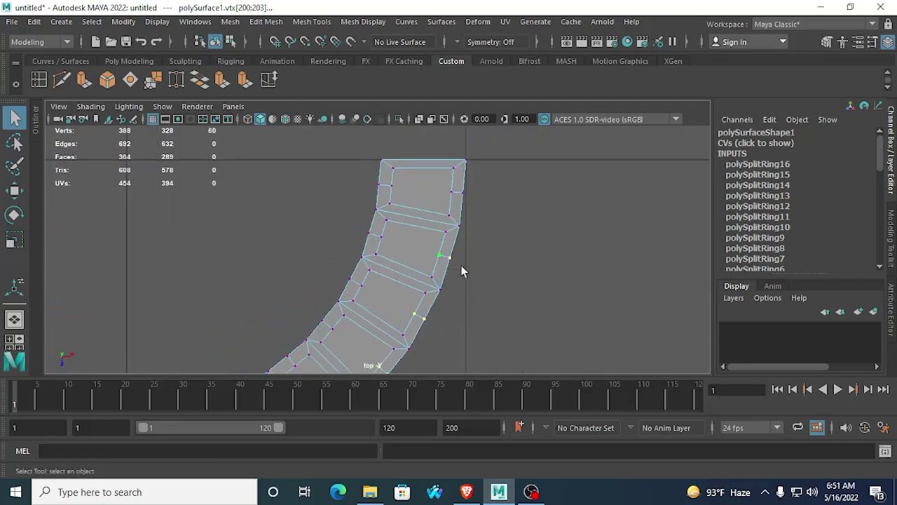
pyautogui.moveTo(477, 211); pyautogui.dragTo(477, 211)
# Step: Remove the half-ring's bottom vertices from the selection in the perspective view, keeping the top ones
pyautogui.scroll(-5, 484, 232)
pyautogui.press('space')
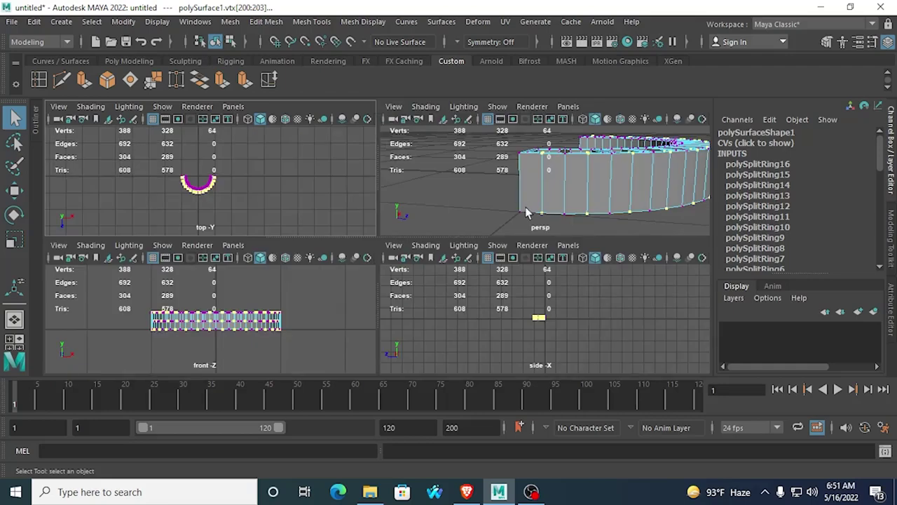
pyautogui.press('space')
pyautogui.keyDown('alt'); pyautogui.moveTo(574, 195); pyautogui.dragTo(442, 242); pyautogui.keyUp('alt')
pyautogui.scroll(-3, 442, 242)
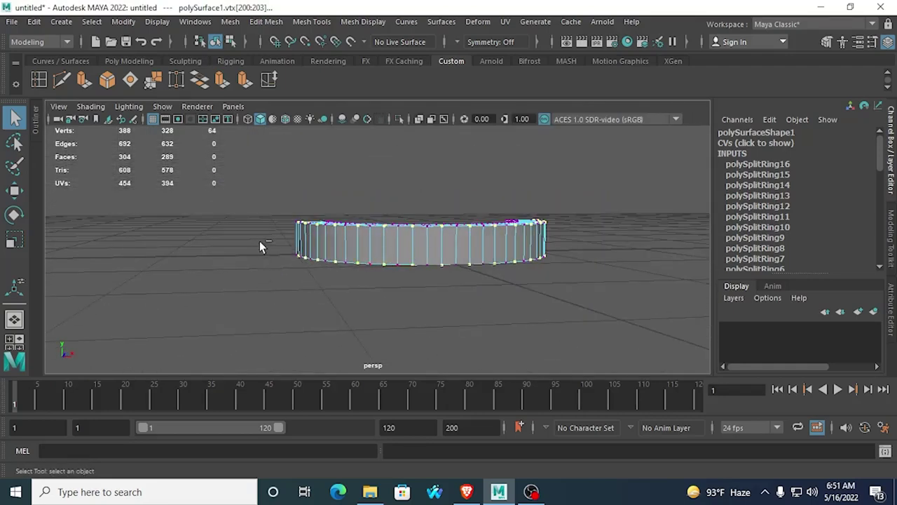
pyautogui.keyDown('ctrl'); pyautogui.moveTo(259, 242); pyautogui.dragTo(615, 350); pyautogui.keyUp('ctrl')
pyautogui.keyDown('alt'); pyautogui.moveTo(544, 289); pyautogui.dragTo(468, 295); pyautogui.keyUp('alt')
pyautogui.scroll(4, 497, 284)
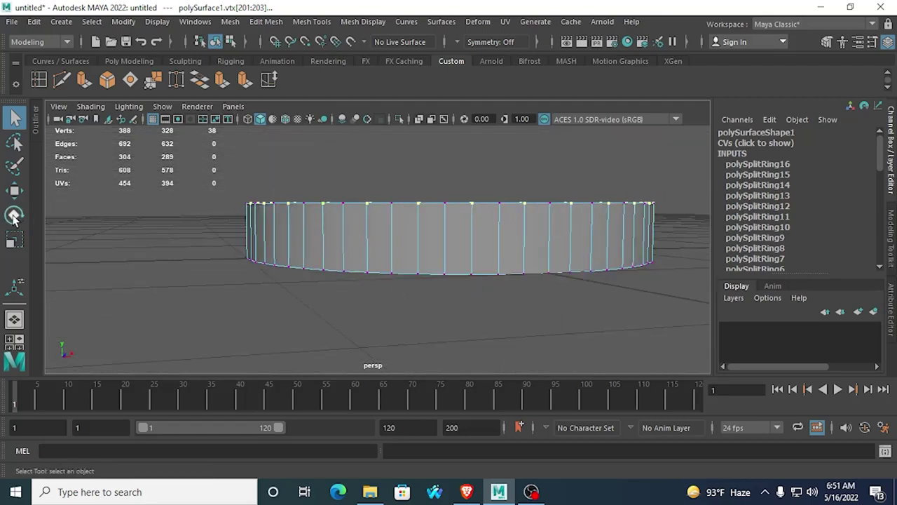
# Step: Try lowering the selected outer-rim vertices by about 0.11 units with the Move tool, and undo the move
pyautogui.click(13, 190)
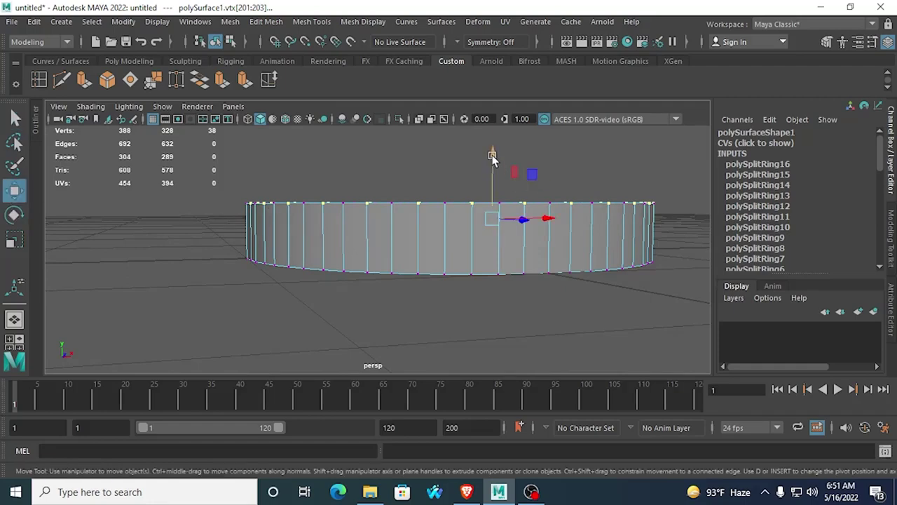
pyautogui.moveTo(493, 156); pyautogui.dragTo(476, 227)
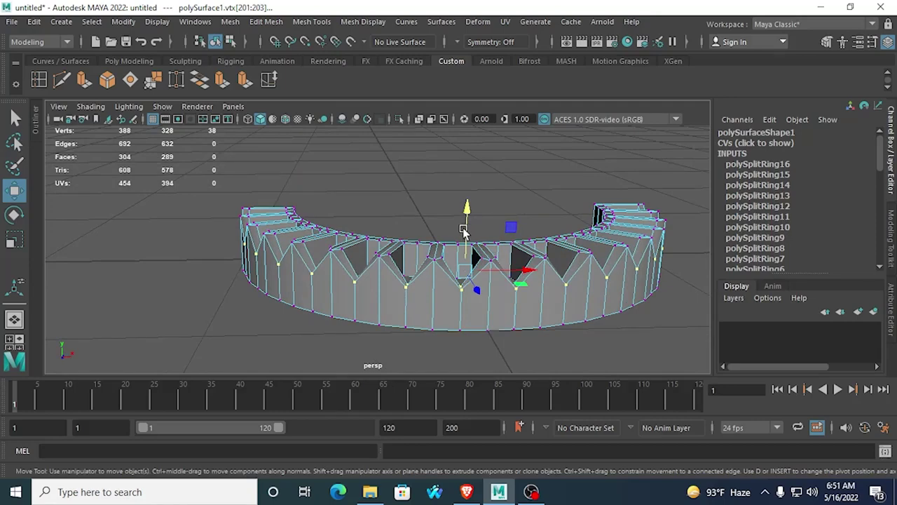
pyautogui.hotkey('ctrl', 'z')
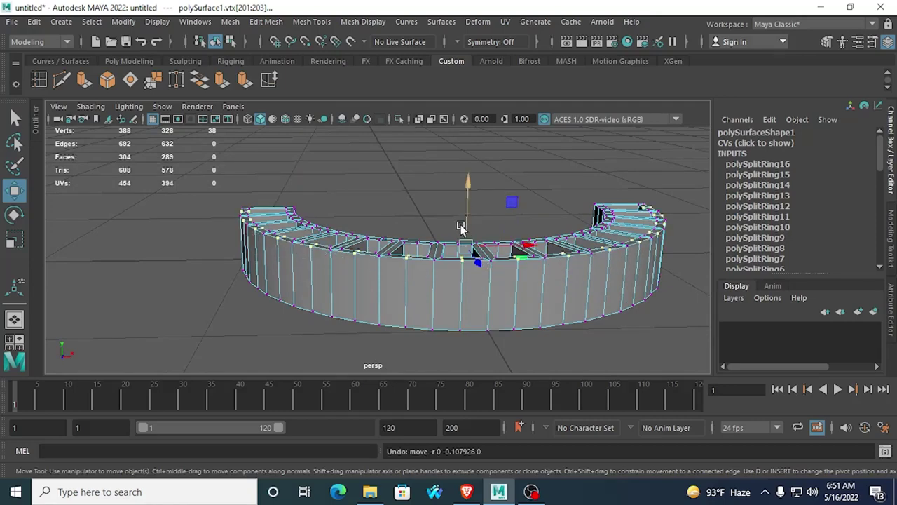
# Step: Add the mid-segment inner-rim vertices of eight segments, from the far end to the ring's middle, in the top view
pyautogui.press('space')
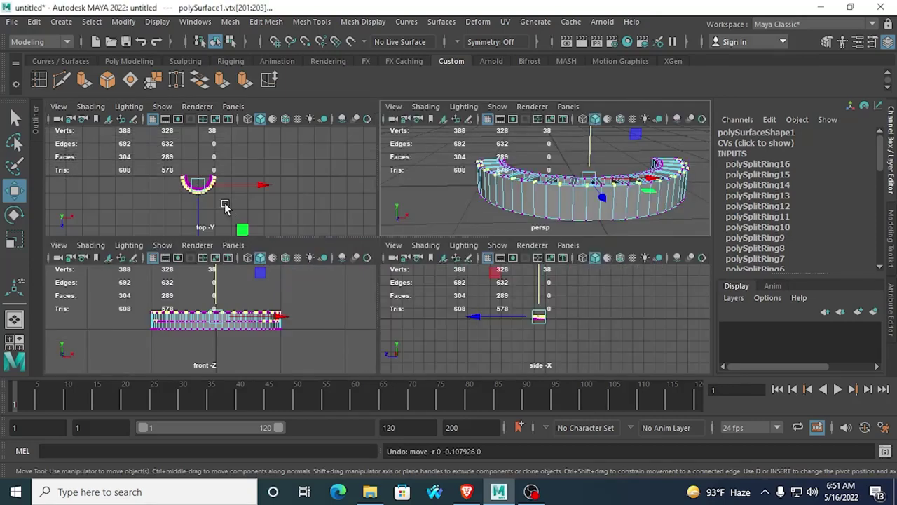
pyautogui.press('space')
pyautogui.keyDown('alt'); pyautogui.moveTo(298, 243); pyautogui.dragTo(368, 184, button='right'); pyautogui.keyUp('alt')
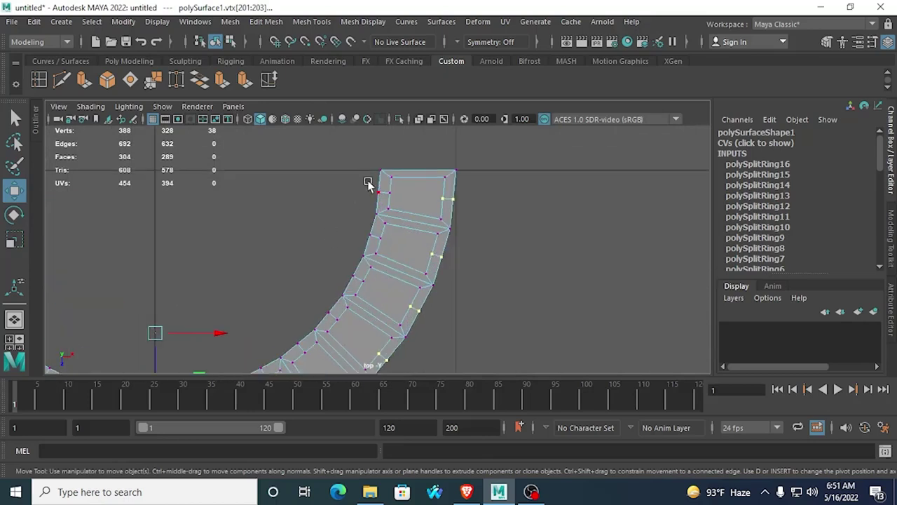
pyautogui.keyDown('shift'); pyautogui.moveTo(382, 191); pyautogui.dragTo(384, 243); pyautogui.keyUp('shift')
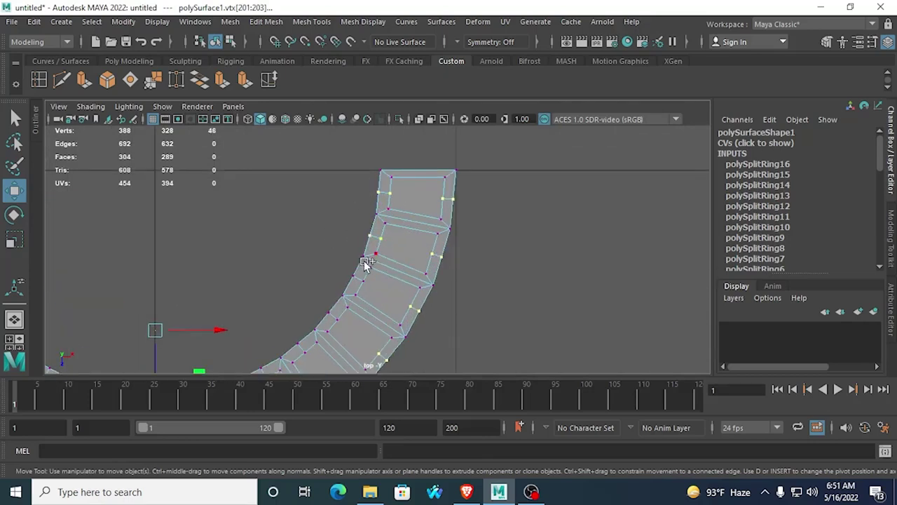
pyautogui.keyDown('shift'); pyautogui.moveTo(344, 272); pyautogui.dragTo(374, 287); pyautogui.keyUp('shift')
pyautogui.keyDown('alt'); pyautogui.moveTo(325, 293); pyautogui.dragTo(425, 239, button='middle'); pyautogui.keyUp('alt')
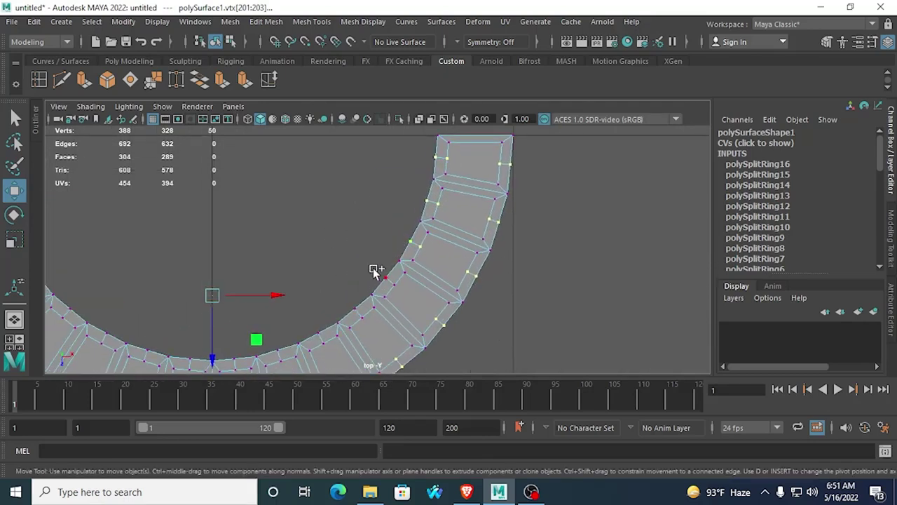
pyautogui.keyDown('shift'); pyautogui.moveTo(374, 269); pyautogui.dragTo(405, 298); pyautogui.keyUp('shift')
pyautogui.moveTo(344, 304)
pyautogui.keyDown('shift'); pyautogui.mouseDown()
pyautogui.moveTo(367, 321)
pyautogui.moveTo(391, 302)
pyautogui.mouseUp(); pyautogui.keyUp('shift')
pyautogui.keyDown('alt'); pyautogui.moveTo(301, 290); pyautogui.dragTo(430, 230, button='middle'); pyautogui.keyUp('alt')
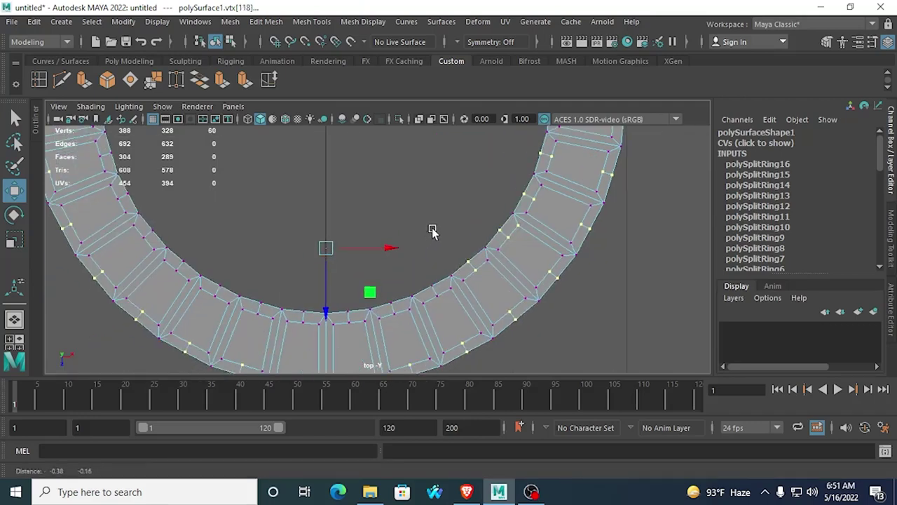
pyautogui.keyDown('shift'); pyautogui.moveTo(385, 292); pyautogui.dragTo(401, 321); pyautogui.keyUp('shift')
pyautogui.keyDown('shift'); pyautogui.moveTo(341, 293); pyautogui.dragTo(352, 330); pyautogui.keyUp('shift')
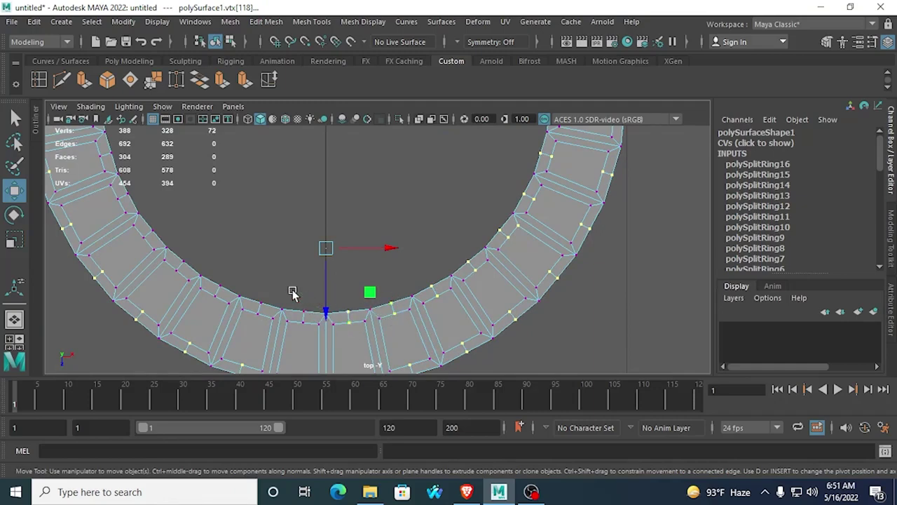
# Step: Add the inner-rim split vertices of the other eight segments, from the middle back to the first end
pyautogui.keyDown('alt'); pyautogui.moveTo(307, 299); pyautogui.dragTo(375, 281, button='middle'); pyautogui.keyUp('alt')
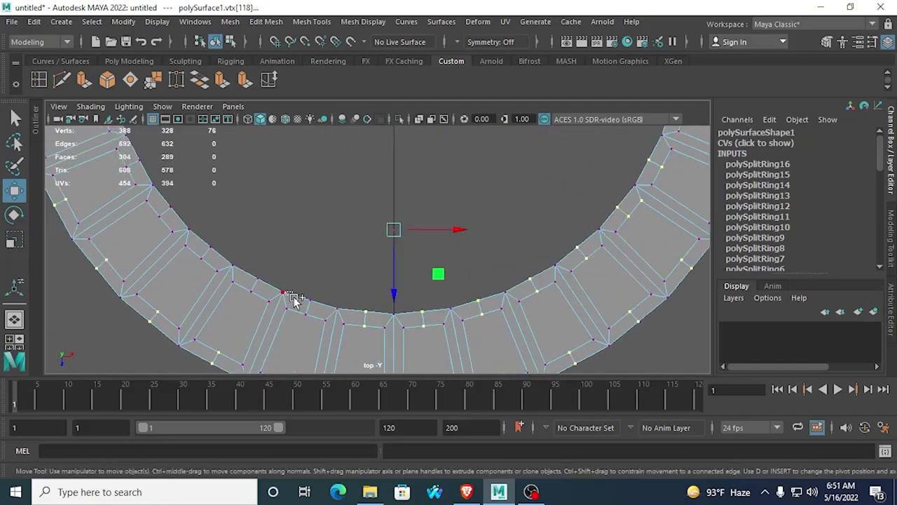
pyautogui.keyDown('shift'); pyautogui.moveTo(287, 295); pyautogui.dragTo(315, 325); pyautogui.keyUp('shift')
pyautogui.keyDown('shift'); pyautogui.moveTo(243, 266); pyautogui.dragTo(260, 295); pyautogui.keyUp('shift')
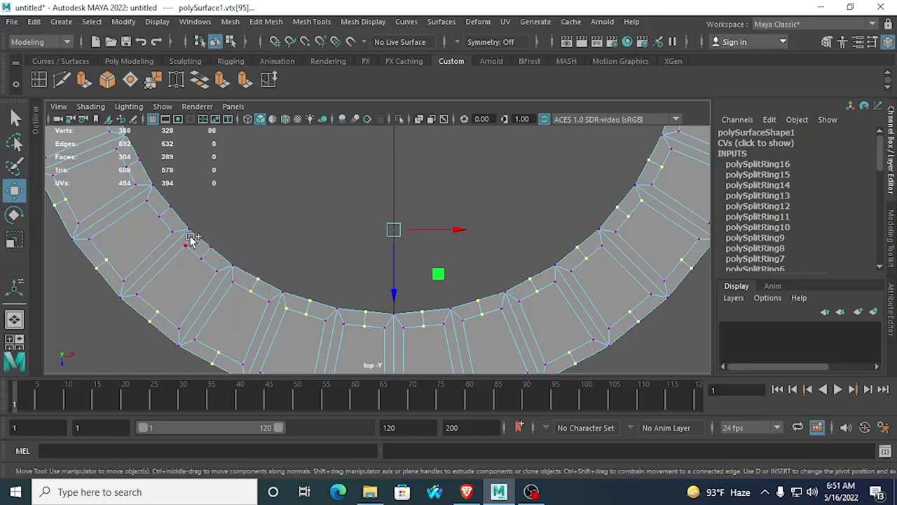
pyautogui.press('space')
pyautogui.moveTo(156, 252); pyautogui.dragTo(157, 253)
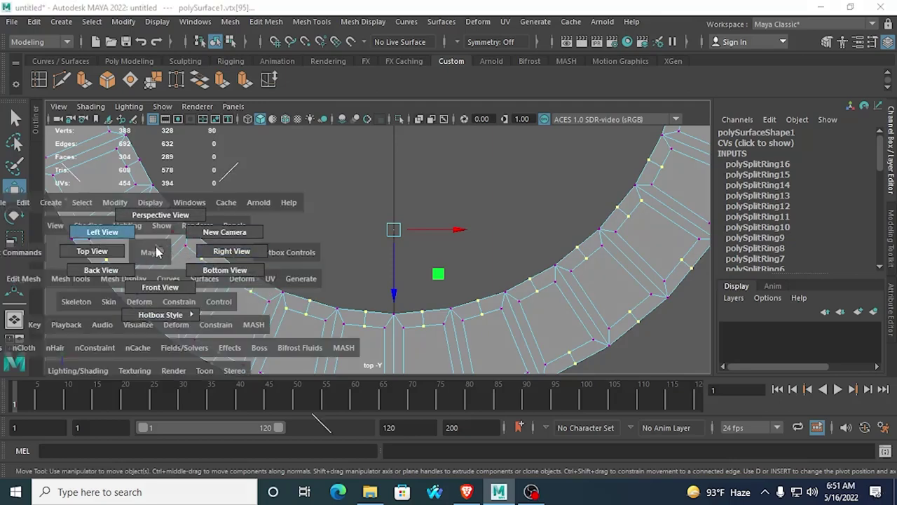
pyautogui.keyDown('alt'); pyautogui.moveTo(166, 252); pyautogui.dragTo(290, 294, button='middle'); pyautogui.keyUp('alt')
pyautogui.keyDown('shift'); pyautogui.moveTo(278, 244); pyautogui.dragTo(313, 259); pyautogui.keyUp('shift')
pyautogui.keyDown('alt'); pyautogui.moveTo(286, 255); pyautogui.dragTo(334, 290, button='middle'); pyautogui.keyUp('alt')
pyautogui.keyDown('shift'); pyautogui.moveTo(296, 225); pyautogui.dragTo(325, 242); pyautogui.keyUp('shift')
pyautogui.keyDown('alt'); pyautogui.moveTo(310, 240); pyautogui.dragTo(347, 286, button='middle'); pyautogui.keyUp('alt')
pyautogui.keyDown('shift'); pyautogui.moveTo(314, 218); pyautogui.dragTo(340, 236); pyautogui.keyUp('shift')
pyautogui.keyDown('shift'); pyautogui.moveTo(289, 170); pyautogui.dragTo(341, 180); pyautogui.keyUp('shift')
# Step: Deselect the newly included bottom vertices in a side-on perspective view, leaving the top vertices of both rims selected
pyautogui.press('space')
pyautogui.press('space')
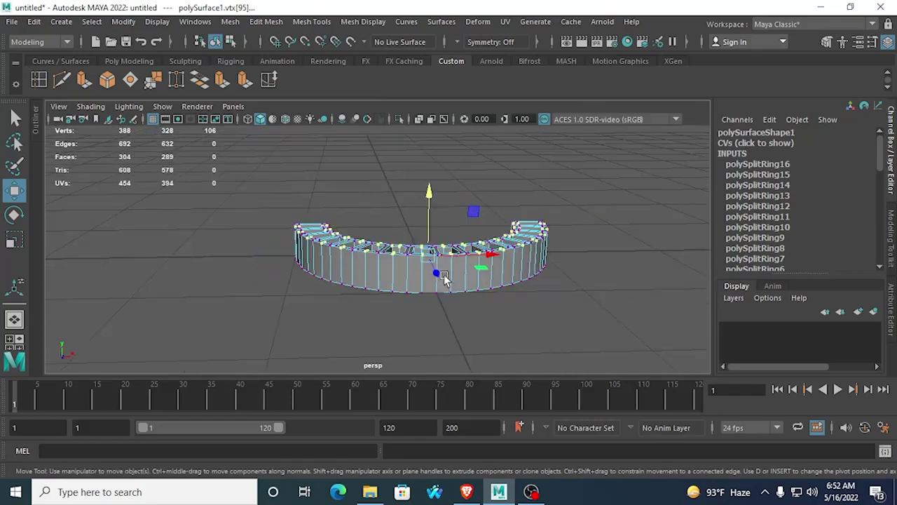
pyautogui.keyDown('alt'); pyautogui.moveTo(443, 278); pyautogui.dragTo(423, 229); pyautogui.keyUp('alt')
pyautogui.moveTo(257, 243); pyautogui.dragTo(573, 286)
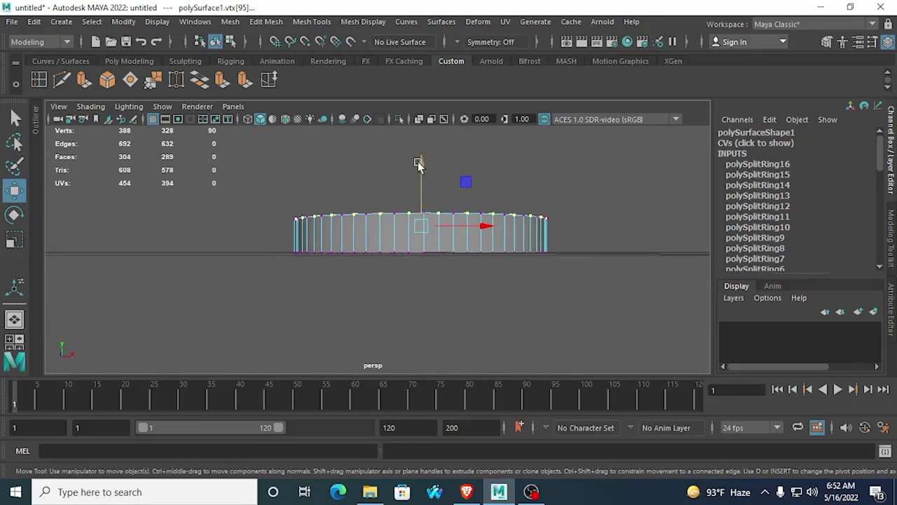
# Step: Lower the selected mid-segment vertices to form V-shaped notches along both rims, and clear the selection
pyautogui.moveTo(420, 163); pyautogui.dragTo(426, 179)
pyautogui.keyDown('alt'); pyautogui.moveTo(379, 245); pyautogui.dragTo(423, 246); pyautogui.keyUp('alt')
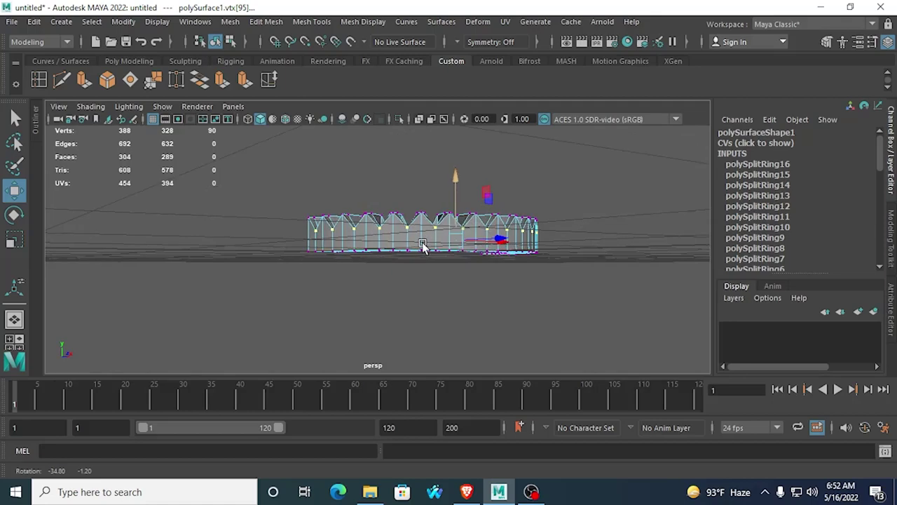
pyautogui.keyDown('alt'); pyautogui.moveTo(433, 258); pyautogui.dragTo(357, 306); pyautogui.keyUp('alt')
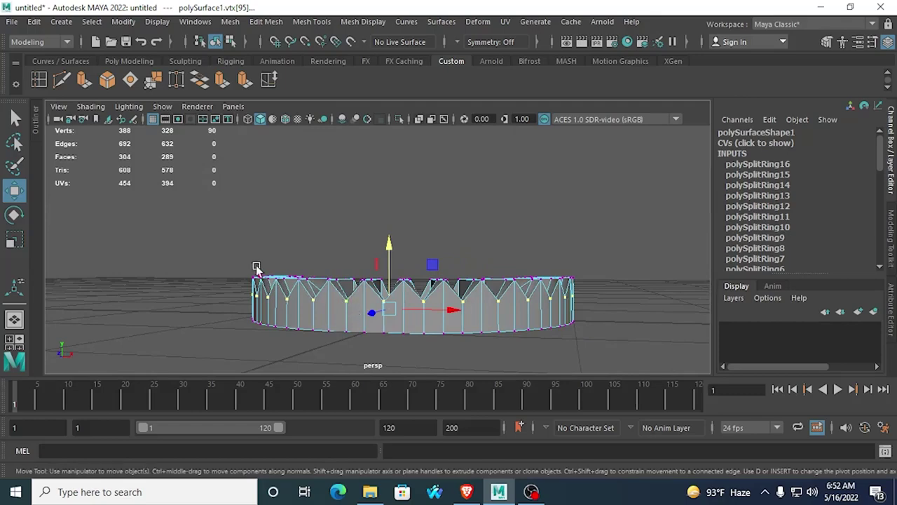
pyautogui.click(224, 253)
pyautogui.scroll(5, 209, 247)
pyautogui.keyDown('alt'); pyautogui.moveTo(209, 247); pyautogui.dragTo(368, 202); pyautogui.keyUp('alt')
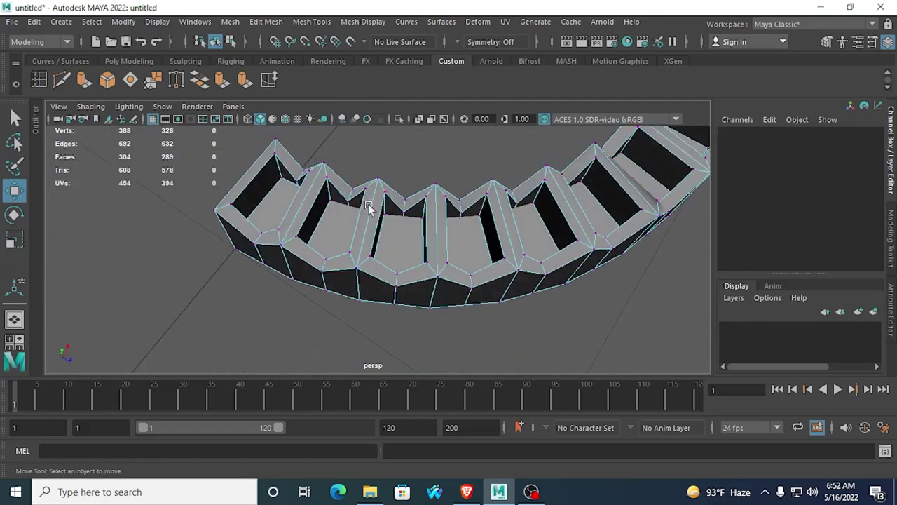
# Step: Delete the ring's faces on the positive X side of the centre line, using face selection in the front view
pyautogui.rightClick(286, 132)
pyautogui.click(286, 166)
pyautogui.rightClick(271, 133)
pyautogui.click(283, 166)
pyautogui.click(283, 190)
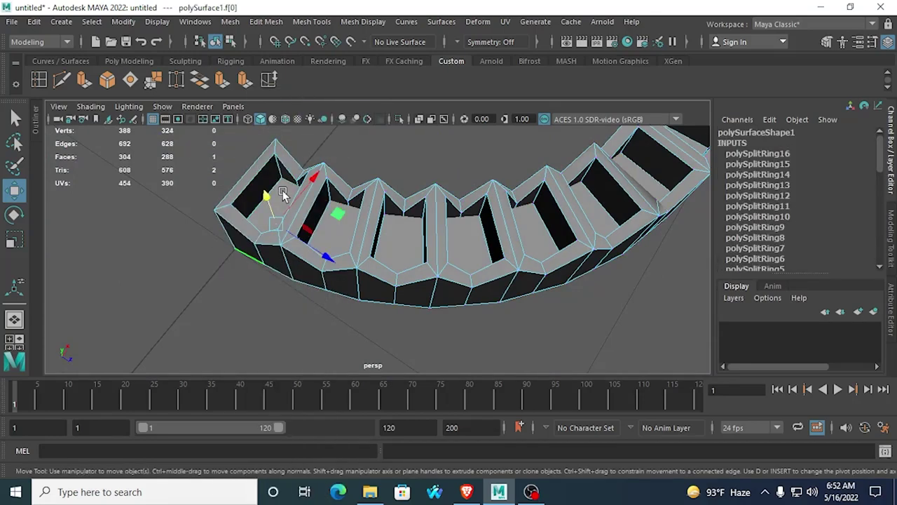
pyautogui.click(23, 119)
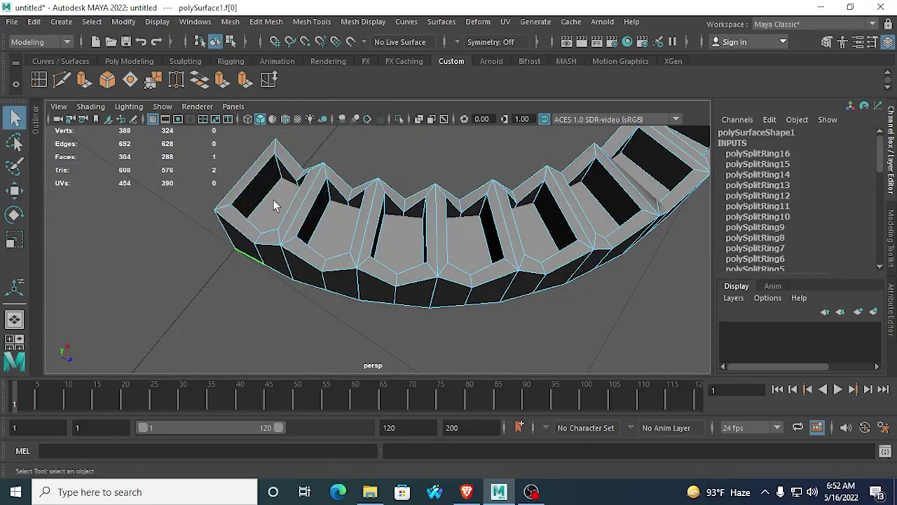
pyautogui.keyDown('alt'); pyautogui.moveTo(344, 205); pyautogui.dragTo(457, 256); pyautogui.keyUp('alt')
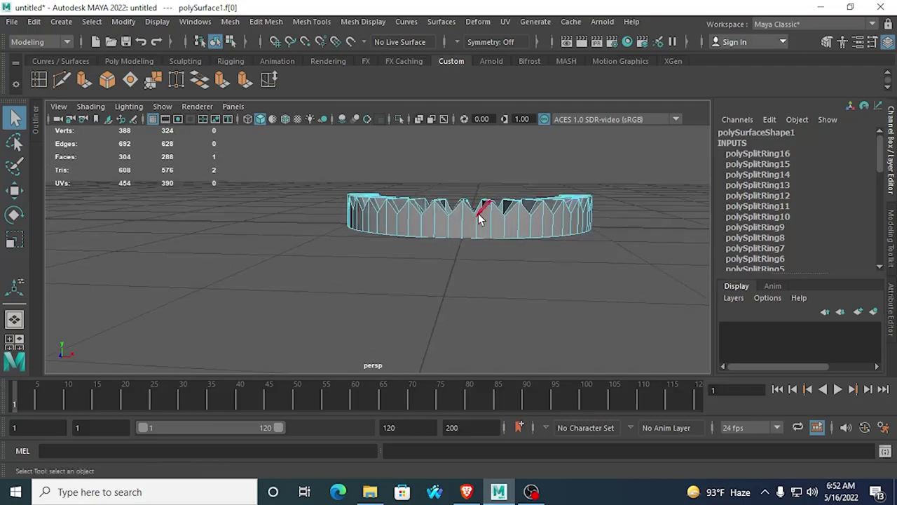
pyautogui.moveTo(478, 213); pyautogui.dragTo(480, 172, button='right')
pyautogui.press('space')
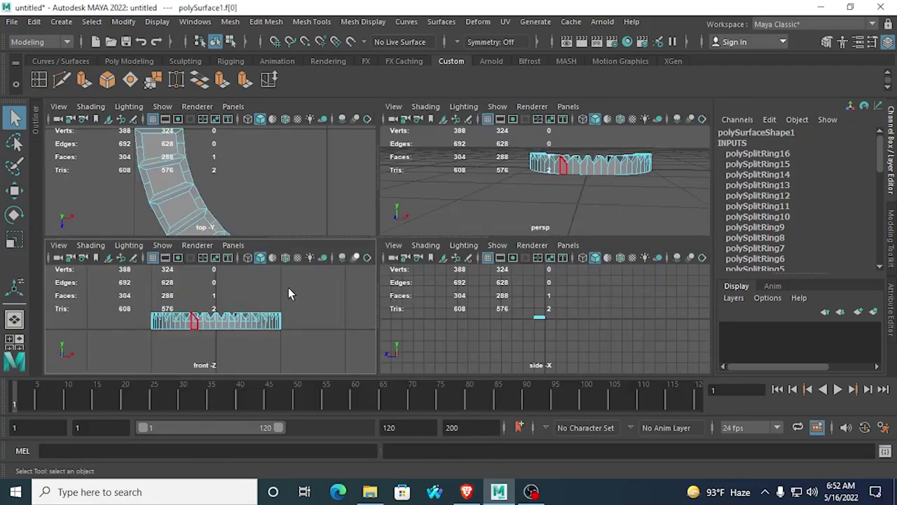
pyautogui.press('space')
pyautogui.keyDown('alt'); pyautogui.moveTo(336, 213); pyautogui.dragTo(278, 179, button='middle'); pyautogui.keyUp('alt')
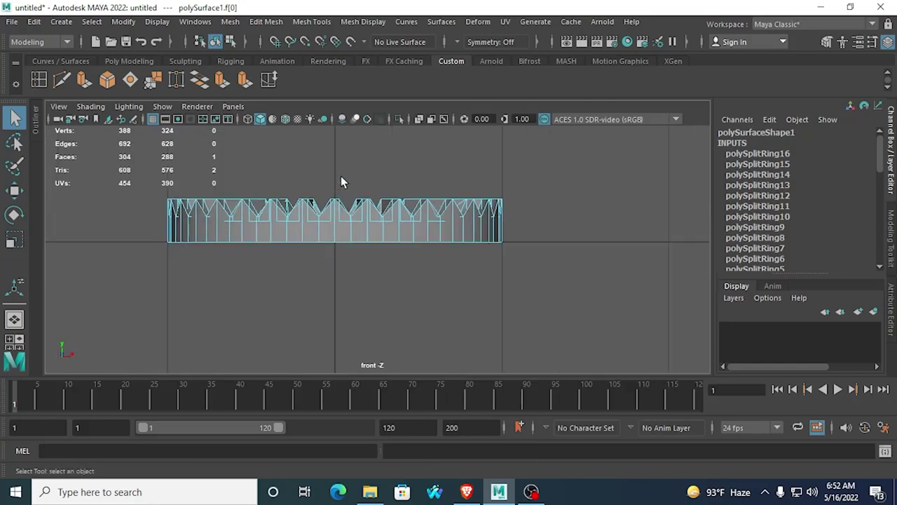
pyautogui.moveTo(342, 181); pyautogui.dragTo(603, 326)
pyautogui.press('Delete')
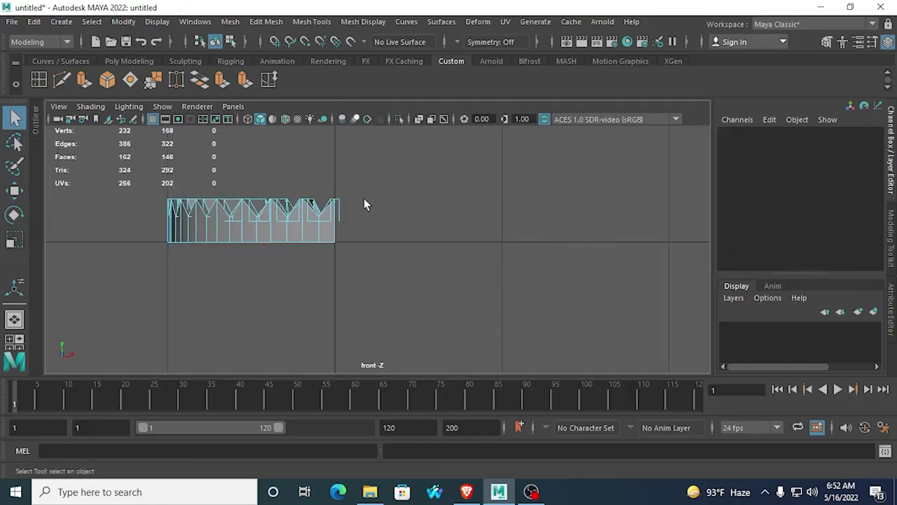
# Step: Delete the leftover pocket wall face standing at the ring's cut end
pyautogui.press('space')
pyautogui.press('space')
pyautogui.keyDown('alt'); pyautogui.moveTo(539, 232); pyautogui.dragTo(476, 258); pyautogui.keyUp('alt')
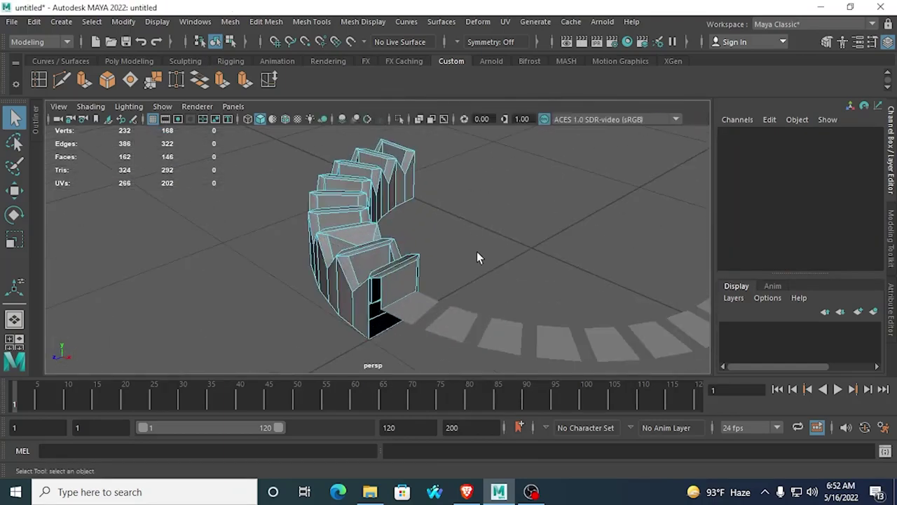
pyautogui.scroll(5, 470, 257)
pyautogui.scroll(5, 441, 201)
pyautogui.click(352, 212)
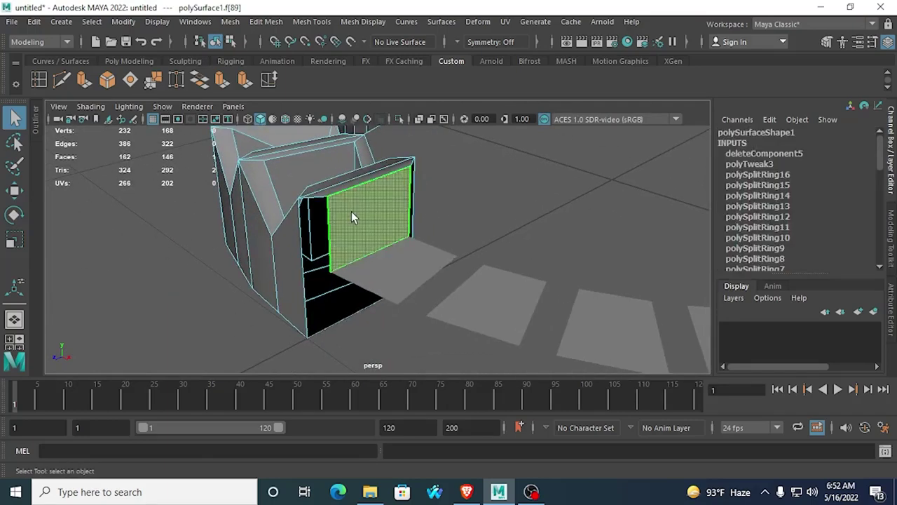
pyautogui.press('Delete')
# Step: Delete the stray upper rim face that overhangs the ring's cut end
pyautogui.scroll(-5, 372, 256)
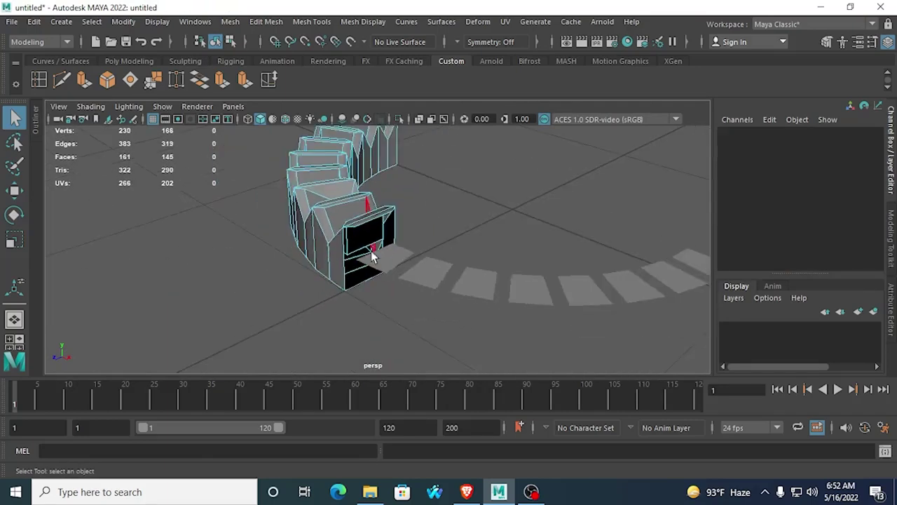
pyautogui.keyDown('alt'); pyautogui.moveTo(372, 255); pyautogui.dragTo(441, 241); pyautogui.keyUp('alt')
pyautogui.keyDown('alt'); pyautogui.moveTo(420, 235); pyautogui.dragTo(398, 278, button='middle'); pyautogui.keyUp('alt')
pyautogui.scroll(5, 415, 271)
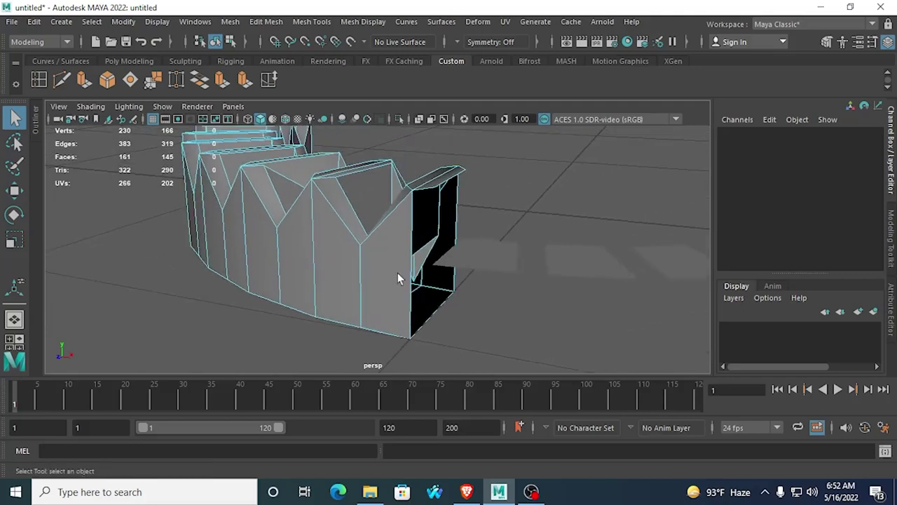
pyautogui.scroll(-5, 466, 260)
pyautogui.click(530, 179)
pyautogui.press('Delete')
pyautogui.scroll(-5, 468, 262)
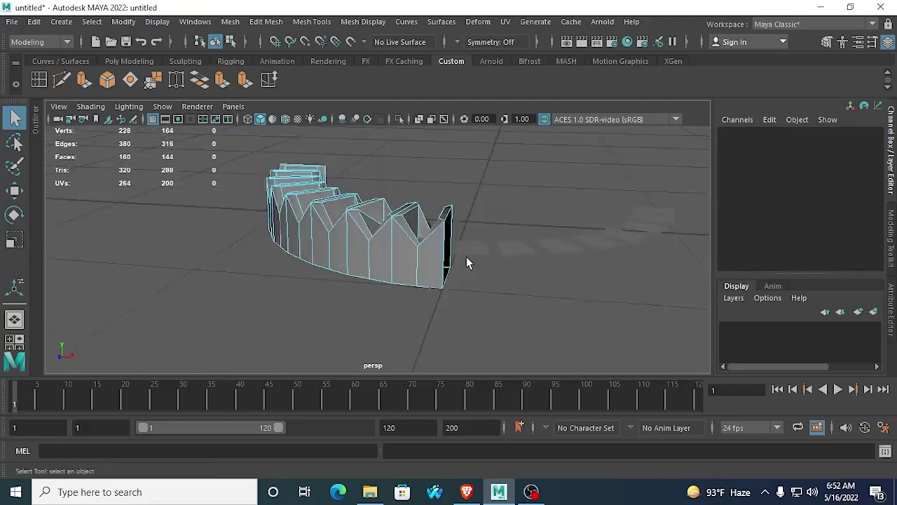
# Step: Select the eight separate floor pieces inside the pockets of the remaining ring half
pyautogui.scroll(-2, 466, 256)
pyautogui.moveTo(453, 202); pyautogui.dragTo(610, 296)
pyautogui.click(219, 224)
pyautogui.keyDown('alt'); pyautogui.moveTo(216, 223); pyautogui.dragTo(312, 316); pyautogui.keyUp('alt')
pyautogui.scroll(3, 311, 314)
pyautogui.click(257, 261)
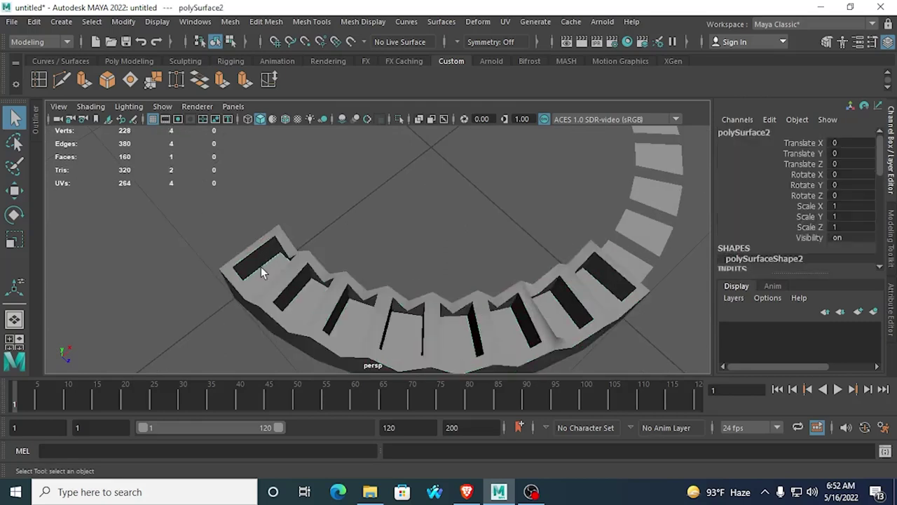
pyautogui.keyDown('shift'); pyautogui.click(306, 296); pyautogui.keyUp('shift')
pyautogui.keyDown('shift'); pyautogui.click(356, 316); pyautogui.keyUp('shift')
pyautogui.keyDown('shift'); pyautogui.click(402, 327); pyautogui.keyUp('shift')
pyautogui.keyDown('shift'); pyautogui.click(516, 312); pyautogui.keyUp('shift')
pyautogui.keyDown('alt'); pyautogui.moveTo(406, 270); pyautogui.dragTo(434, 261); pyautogui.keyUp('alt')
pyautogui.keyDown('shift'); pyautogui.click(456, 265); pyautogui.keyUp('shift')
# Step: Extrude the eight selected floor pieces upward into tooth blocks with a Local Translate Z of 0.274
pyautogui.scroll(-4, 423, 255)
pyautogui.keyDown('alt'); pyautogui.moveTo(299, 242); pyautogui.dragTo(354, 214); pyautogui.keyUp('alt')
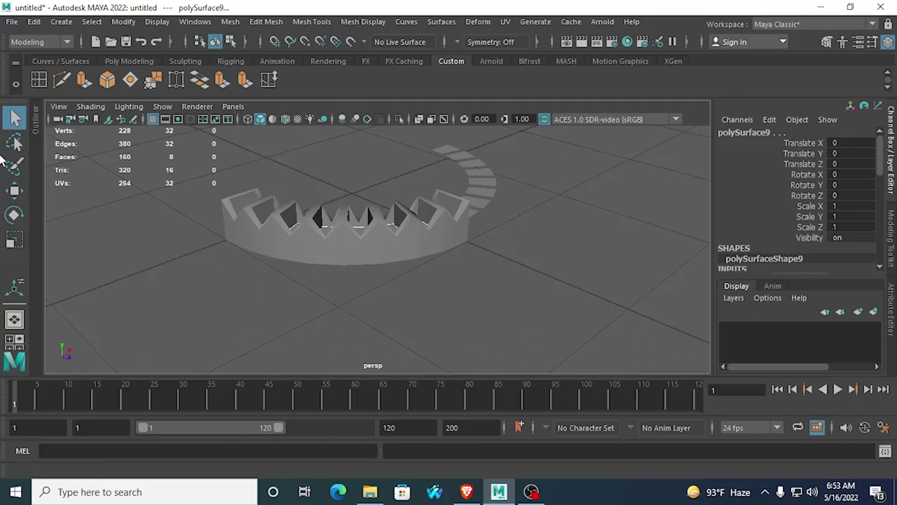
pyautogui.click(82, 80)
pyautogui.moveTo(446, 178); pyautogui.dragTo(440, 144)
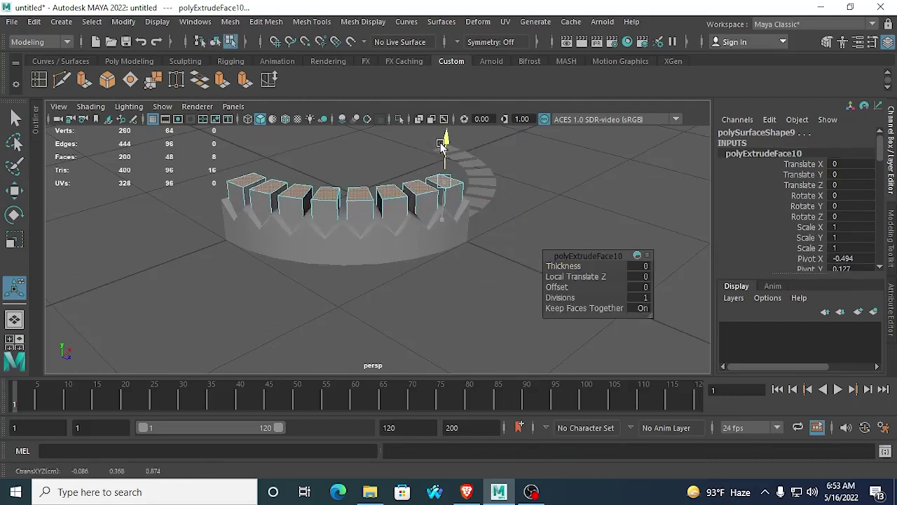
pyautogui.keyDown('alt'); pyautogui.moveTo(440, 144); pyautogui.dragTo(432, 243); pyautogui.keyUp('alt')
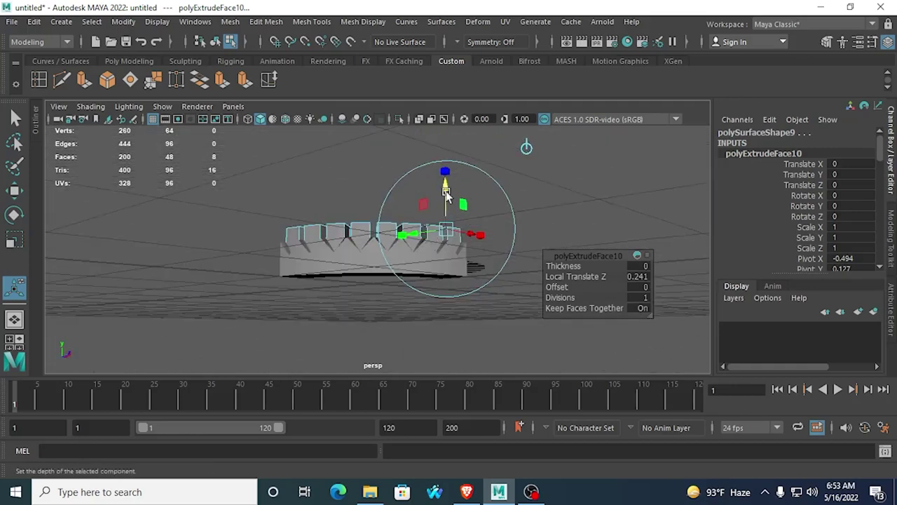
pyautogui.moveTo(442, 189); pyautogui.dragTo(435, 186)
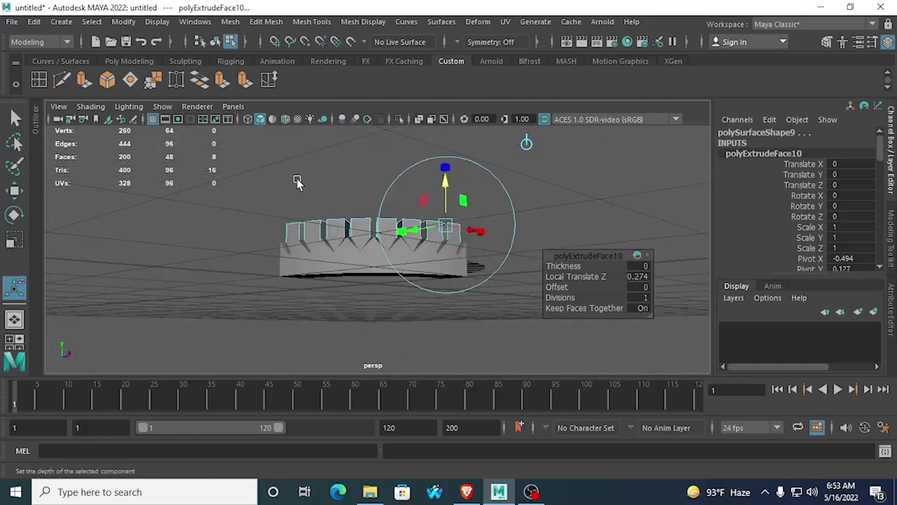
# Step: Leave the extrusion and select the tooth block nearest the ring's cut end as an object
pyautogui.click(294, 185)
pyautogui.keyDown('alt'); pyautogui.moveTo(295, 184); pyautogui.dragTo(352, 250); pyautogui.keyUp('alt')
pyautogui.scroll(3, 351, 251)
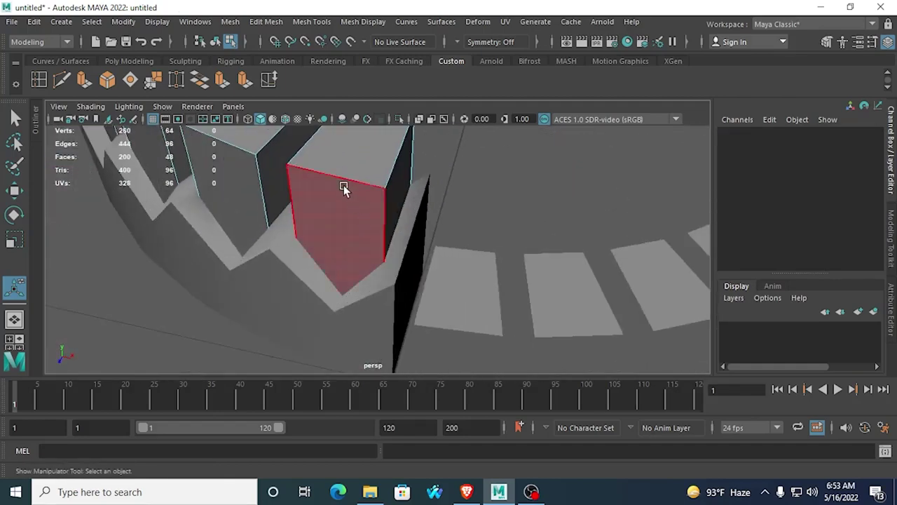
pyautogui.moveTo(344, 178); pyautogui.dragTo(382, 115, button='right')
pyautogui.click(328, 191)
pyautogui.scroll(-2, 291, 154)
pyautogui.keyDown('alt'); pyautogui.moveTo(291, 154); pyautogui.dragTo(414, 199); pyautogui.keyUp('alt')
pyautogui.scroll(-3, 414, 199)
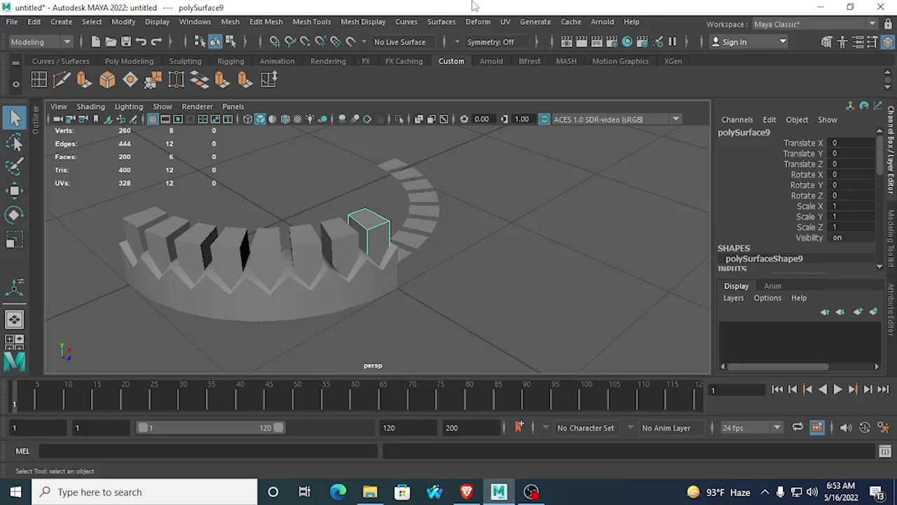
# Step: Check the teeth front view images in the Brave browser, return to Maya and inspect the end tooth block's shape
pyautogui.click(467, 491)
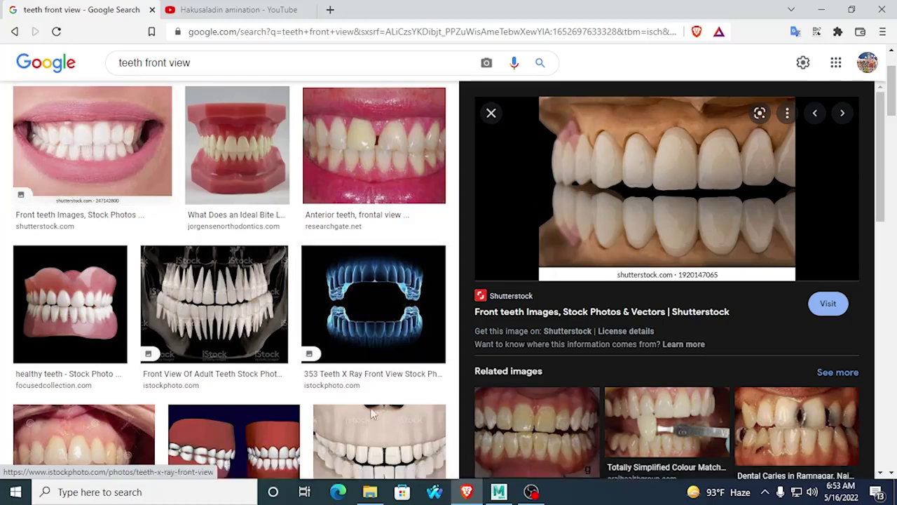
pyautogui.click(499, 492)
pyautogui.scroll(2, 431, 276)
pyautogui.keyDown('alt'); pyautogui.moveTo(430, 273); pyautogui.dragTo(486, 265); pyautogui.keyUp('alt')
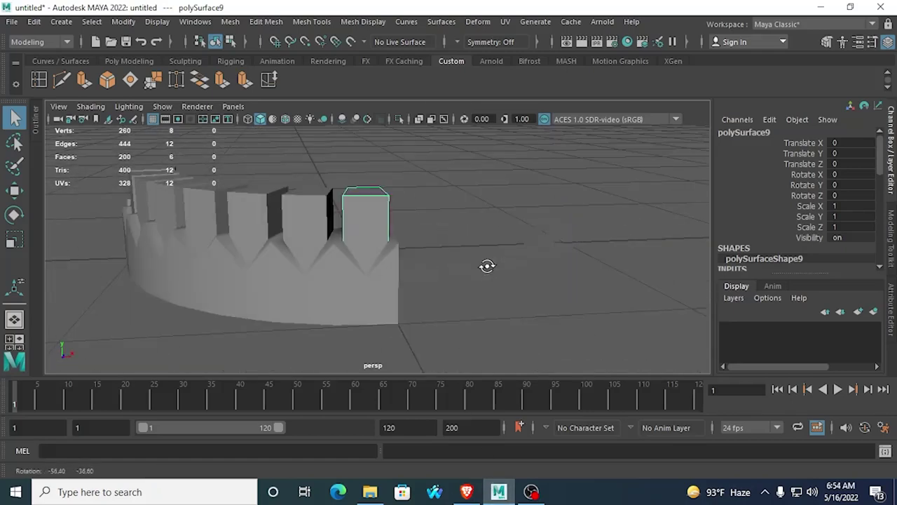
pyautogui.keyDown('alt'); pyautogui.moveTo(444, 262); pyautogui.dragTo(436, 290, button='middle'); pyautogui.keyUp('alt')
pyautogui.scroll(3, 370, 231)
pyautogui.scroll(5, 384, 222)
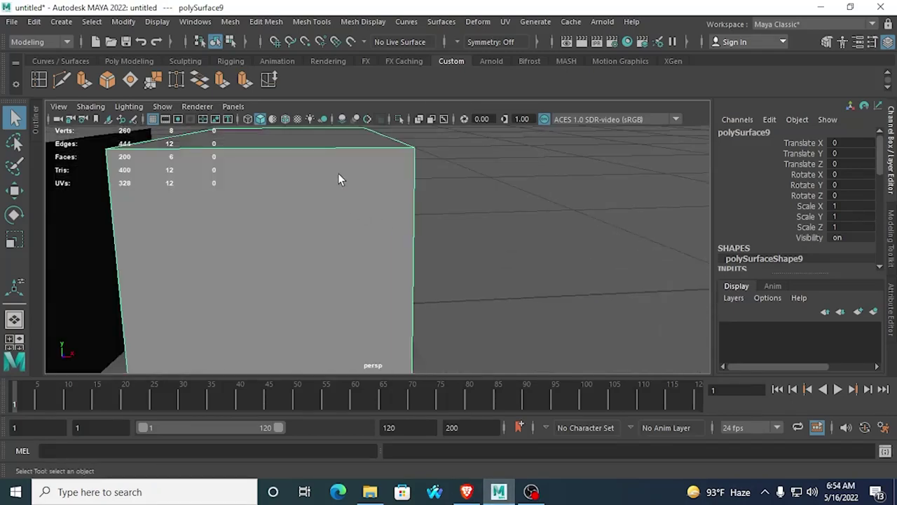
pyautogui.scroll(-5, 338, 176)
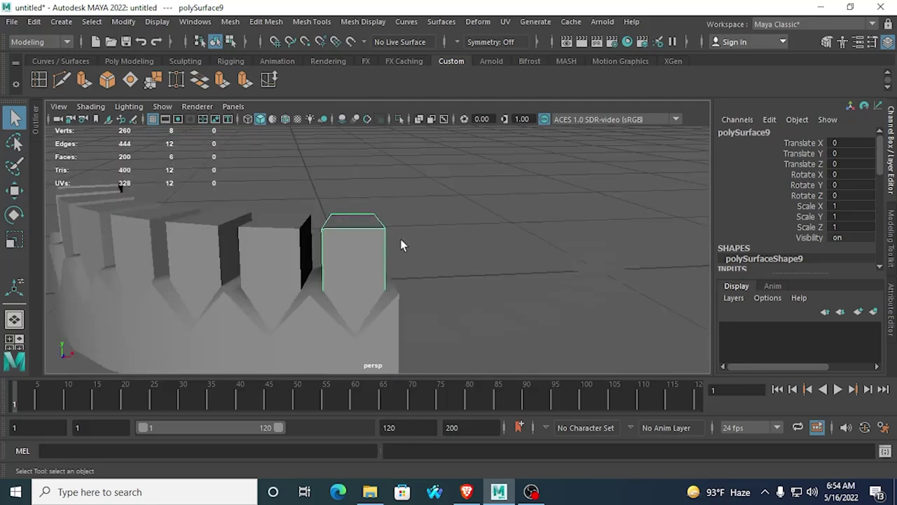
pyautogui.scroll(-4, 402, 239)
pyautogui.keyDown('alt'); pyautogui.moveTo(425, 247); pyautogui.dragTo(406, 276); pyautogui.keyUp('alt')
pyautogui.scroll(4, 370, 218)
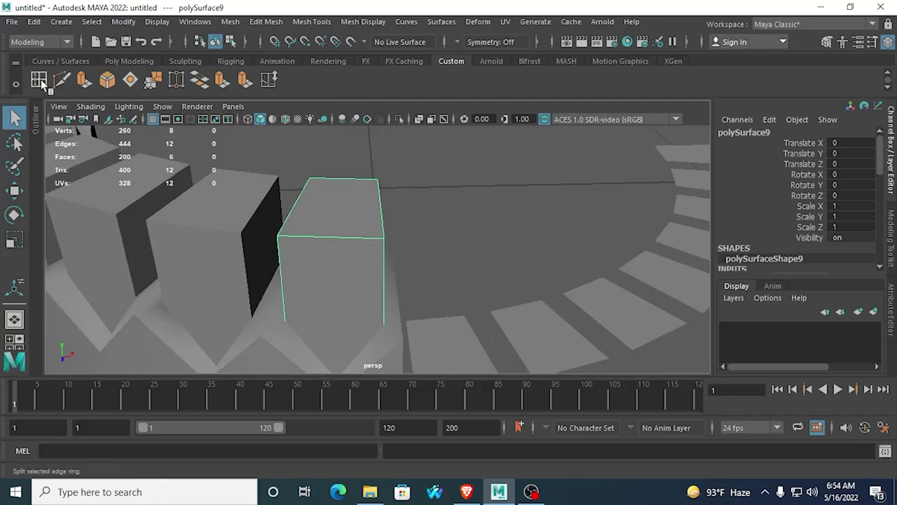
# Step: Insert two centred edge loops in the end tooth block, one halving its width and one halving its depth
pyautogui.moveTo(320, 218); pyautogui.dragTo(318, 94, button='right')
pyautogui.click(320, 232)
pyautogui.keyDown('shift'); pyautogui.moveTo(320, 232); pyautogui.dragTo(333, 275, button='right'); pyautogui.keyUp('shift')
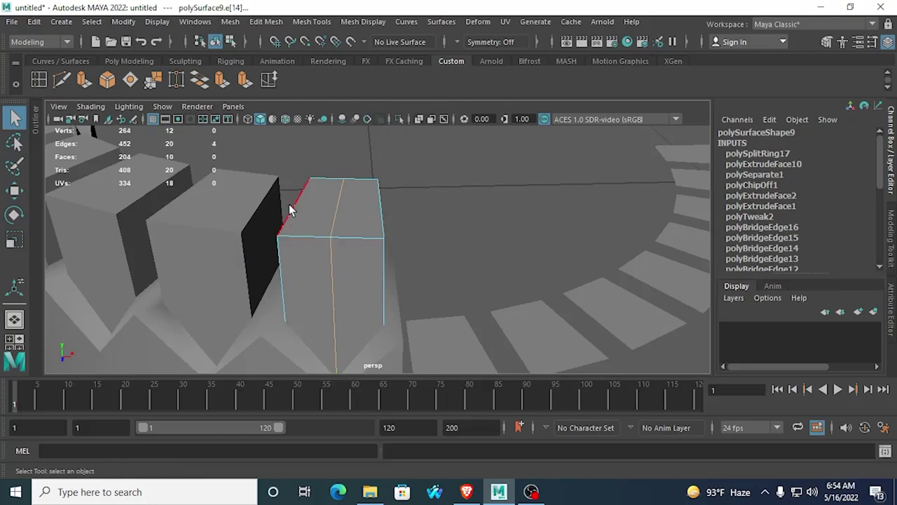
pyautogui.keyDown('ctrl'); pyautogui.moveTo(290, 207); pyautogui.dragTo(245, 222, button='right'); pyautogui.keyUp('ctrl')
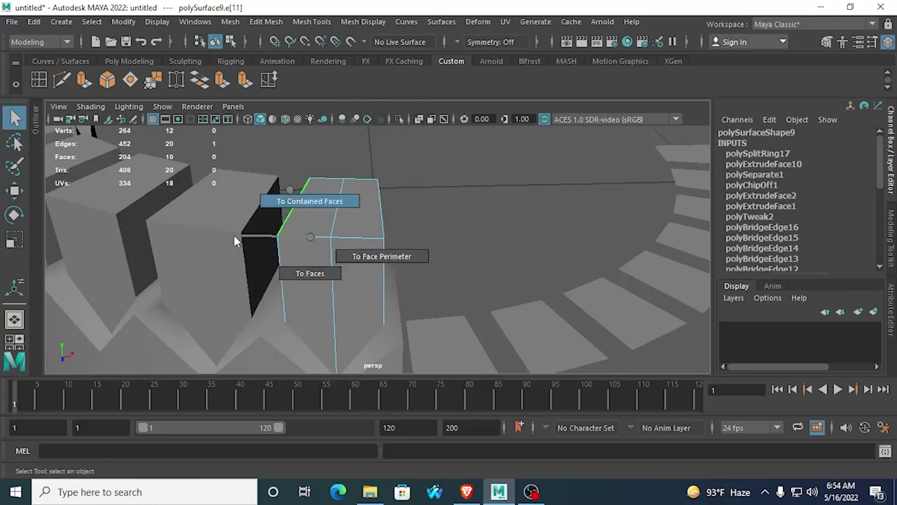
pyautogui.keyDown('ctrl'); pyautogui.moveTo(235, 242); pyautogui.dragTo(324, 219, button='right'); pyautogui.keyUp('ctrl')
# Step: Add an edge loop midway through each half of the end tooth block's width
pyautogui.keyDown('alt'); pyautogui.moveTo(328, 259); pyautogui.dragTo(342, 278); pyautogui.keyUp('alt')
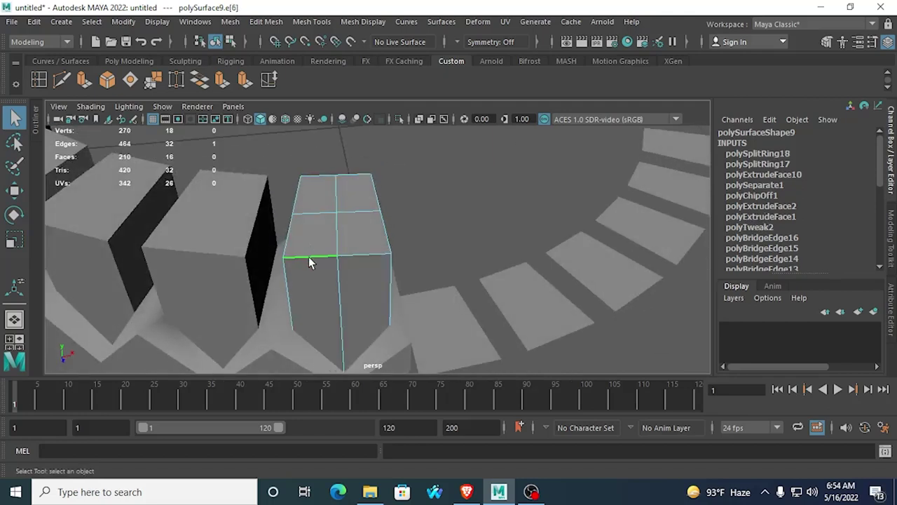
pyautogui.keyDown('ctrl'); pyautogui.moveTo(309, 257); pyautogui.dragTo(322, 298, button='right'); pyautogui.keyUp('ctrl')
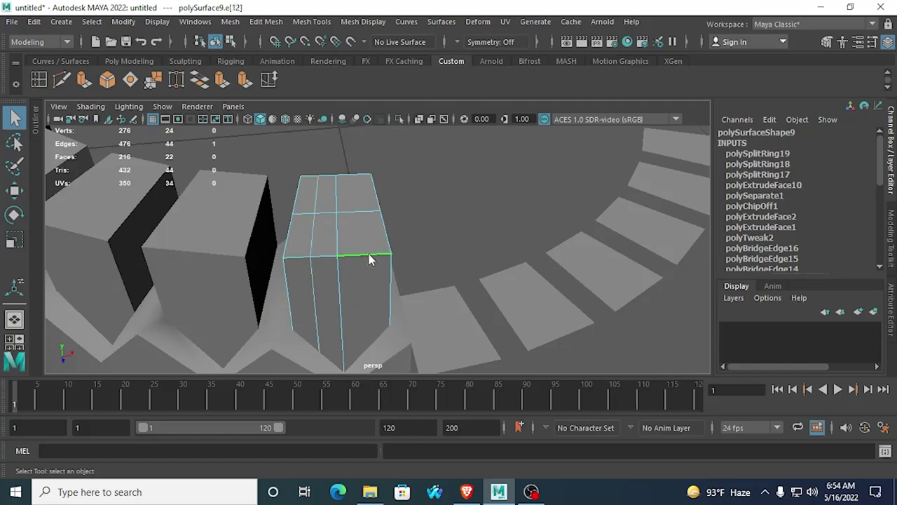
pyautogui.keyDown('ctrl'); pyautogui.moveTo(369, 259); pyautogui.dragTo(363, 294, button='right'); pyautogui.keyUp('ctrl')
# Step: Select the inner row of top vertices on the end tooth block and activate the Move tool
pyautogui.keyDown('alt'); pyautogui.moveTo(286, 260); pyautogui.dragTo(269, 286); pyautogui.keyUp('alt')
pyautogui.keyDown('alt'); pyautogui.moveTo(270, 286); pyautogui.dragTo(387, 290, button='right'); pyautogui.keyUp('alt')
pyautogui.keyDown('alt'); pyautogui.moveTo(387, 290); pyautogui.dragTo(367, 263); pyautogui.keyUp('alt')
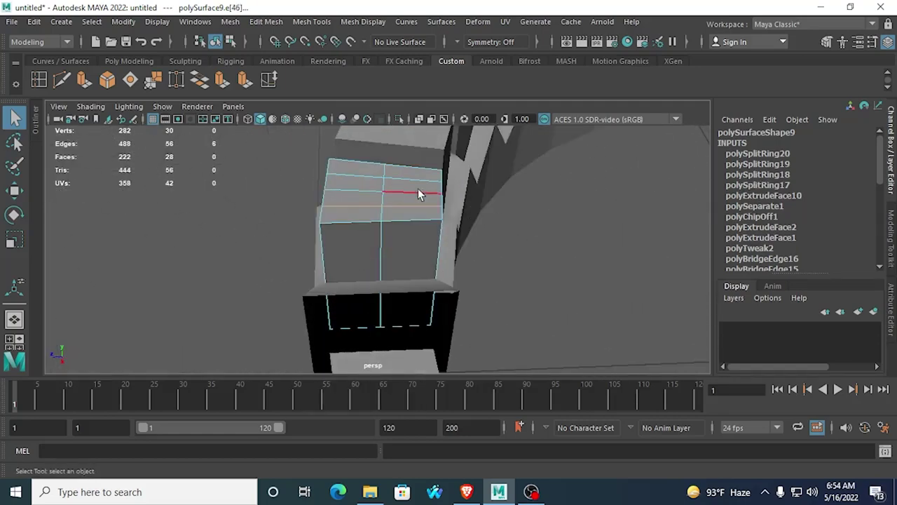
pyautogui.moveTo(434, 177); pyautogui.dragTo(395, 173, button='right')
pyautogui.keyDown('alt'); pyautogui.moveTo(394, 172); pyautogui.dragTo(405, 200); pyautogui.keyUp('alt')
pyautogui.moveTo(442, 269); pyautogui.dragTo(443, 269)
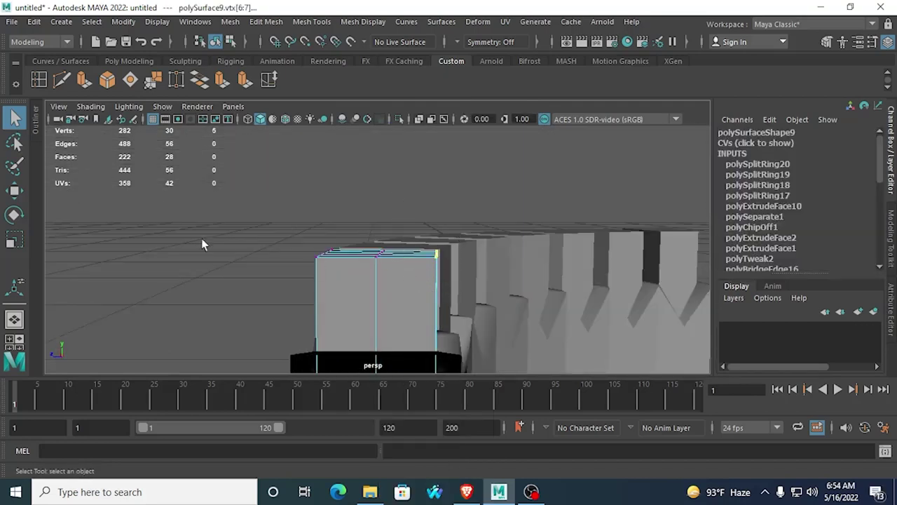
pyautogui.click(14, 190)
# Step: Shift the middle and inner rows of top vertices toward the block's outer face to taper the tooth
pyautogui.moveTo(371, 253)
pyautogui.mouseDown(button='middle')
pyautogui.moveTo(339, 257)
pyautogui.moveTo(367, 237)
pyautogui.mouseUp(button='middle')
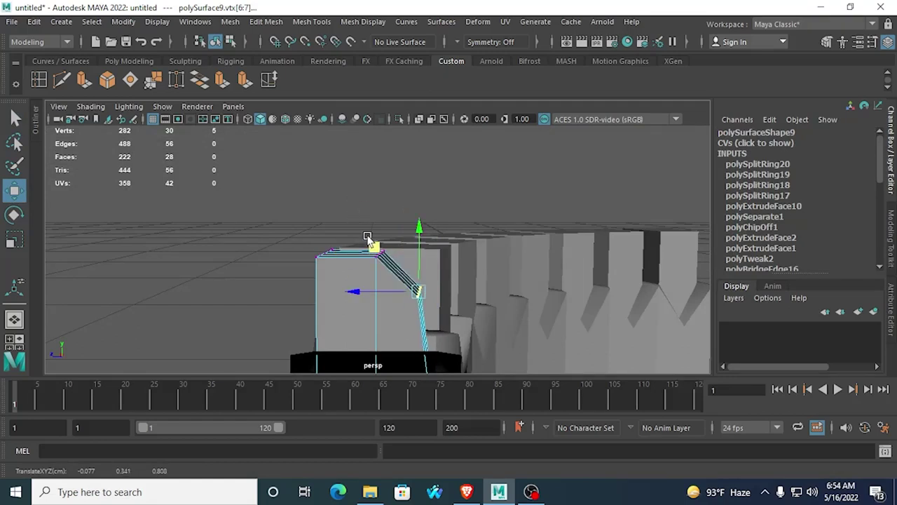
pyautogui.hotkey('ctrl', 'z')
pyautogui.moveTo(372, 176); pyautogui.dragTo(424, 282)
pyautogui.moveTo(322, 254); pyautogui.dragTo(286, 254)
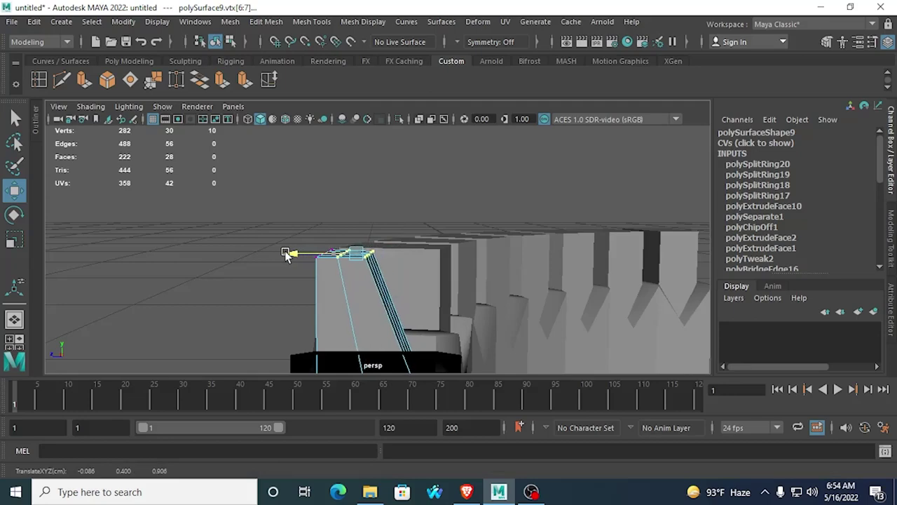
pyautogui.moveTo(405, 300); pyautogui.dragTo(361, 243)
pyautogui.keyDown('alt'); pyautogui.moveTo(366, 247); pyautogui.dragTo(384, 251); pyautogui.keyUp('alt')
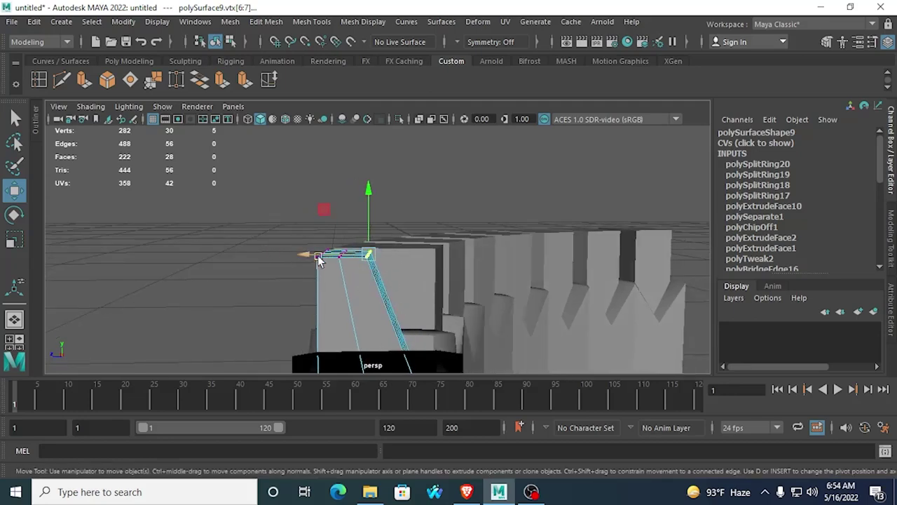
pyautogui.moveTo(310, 254); pyautogui.dragTo(299, 253)
pyautogui.keyDown('alt'); pyautogui.moveTo(341, 290); pyautogui.dragTo(445, 292); pyautogui.keyUp('alt')
pyautogui.moveTo(410, 195); pyautogui.dragTo(403, 196)
# Step: Select the middle row of top vertices on the end tooth and raise it slightly to crown the tip
pyautogui.press('space')
pyautogui.press('space')
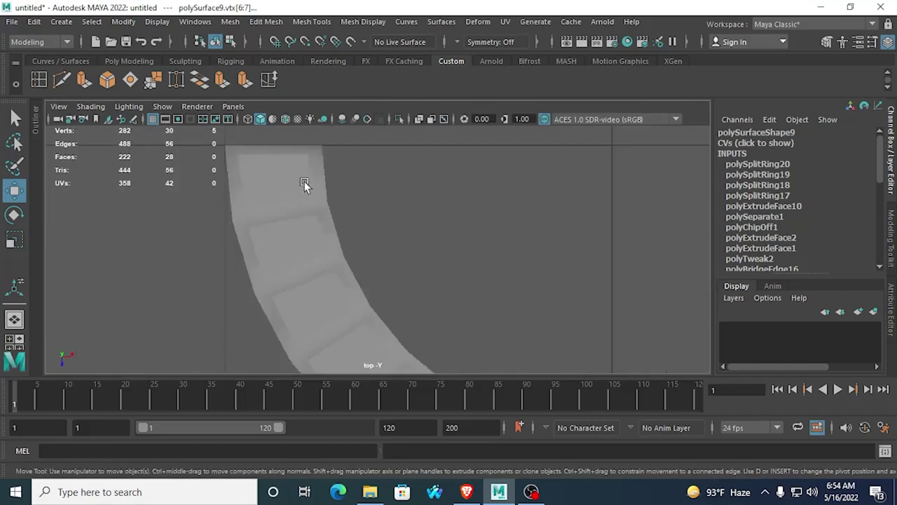
pyautogui.scroll(-8, 382, 218)
pyautogui.scroll(4, 418, 266)
pyautogui.scroll(10, 419, 270)
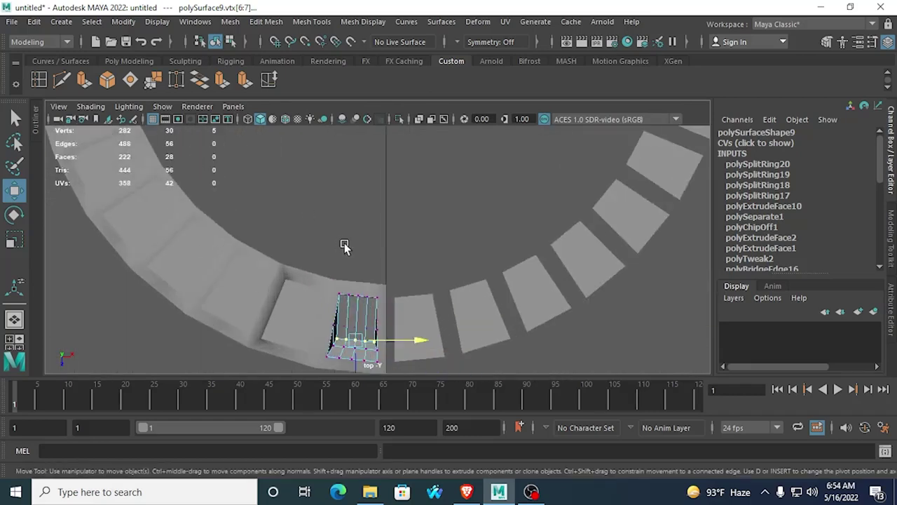
pyautogui.scroll(5, 421, 231)
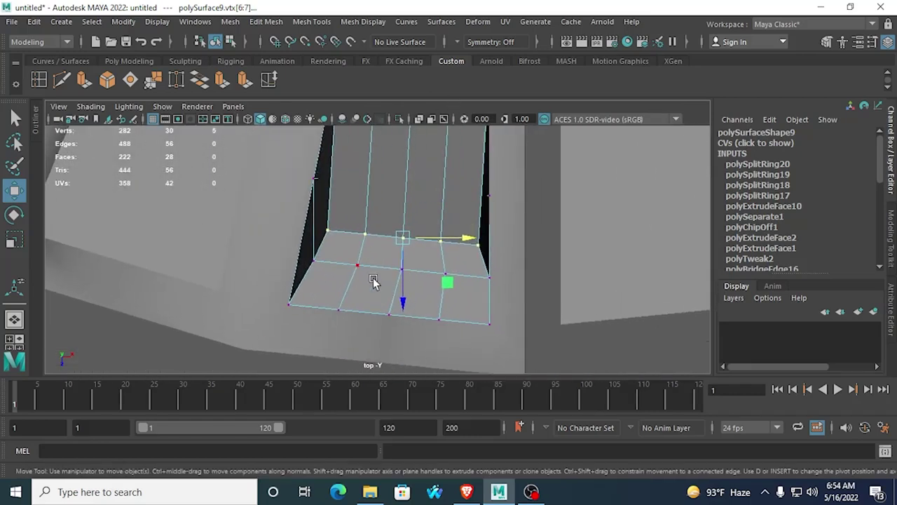
pyautogui.moveTo(293, 261); pyautogui.dragTo(515, 290)
pyautogui.moveTo(463, 272); pyautogui.dragTo(457, 272)
pyautogui.press('space')
pyautogui.press('space')
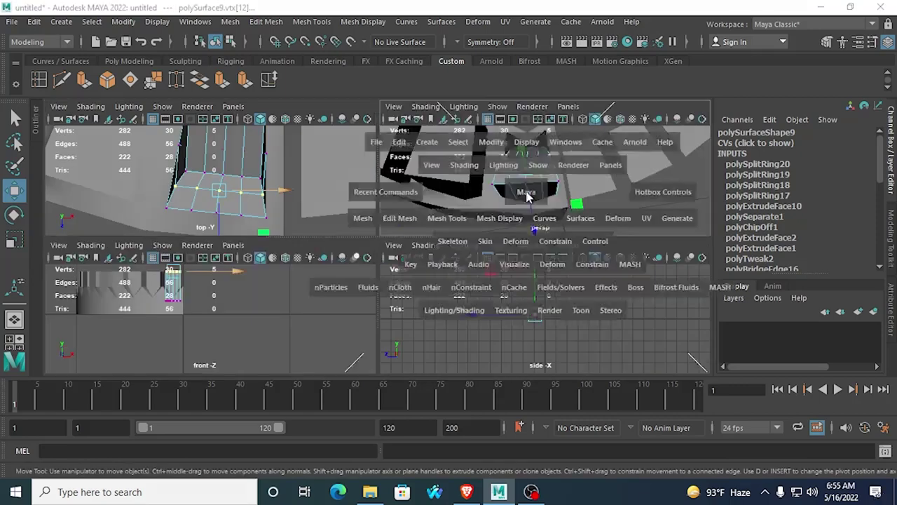
pyautogui.keyDown('alt'); pyautogui.moveTo(519, 213); pyautogui.dragTo(397, 201); pyautogui.keyUp('alt')
pyautogui.moveTo(392, 162); pyautogui.dragTo(391, 157)
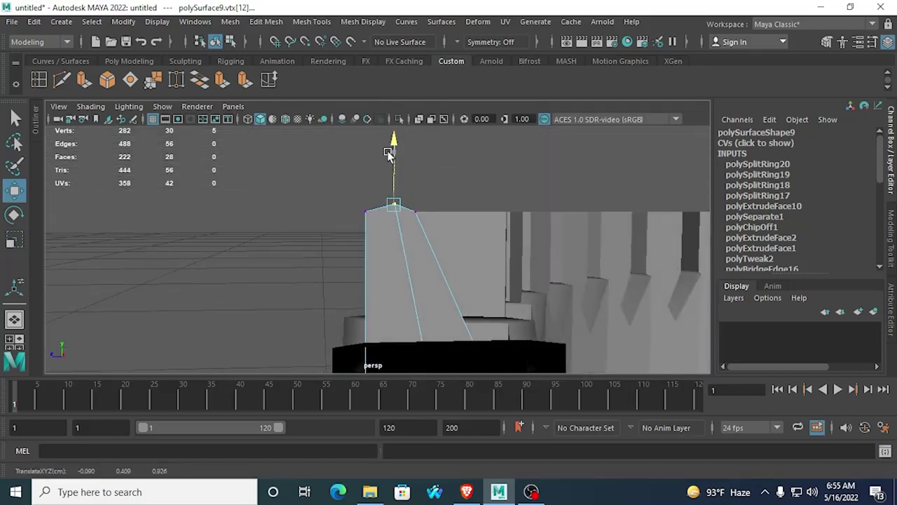
# Step: Select the inner row of bottom vertices on the end tooth and shift it toward the outer face
pyautogui.moveTo(344, 201); pyautogui.dragTo(387, 323)
pyautogui.moveTo(367, 281); pyautogui.dragTo(427, 350)
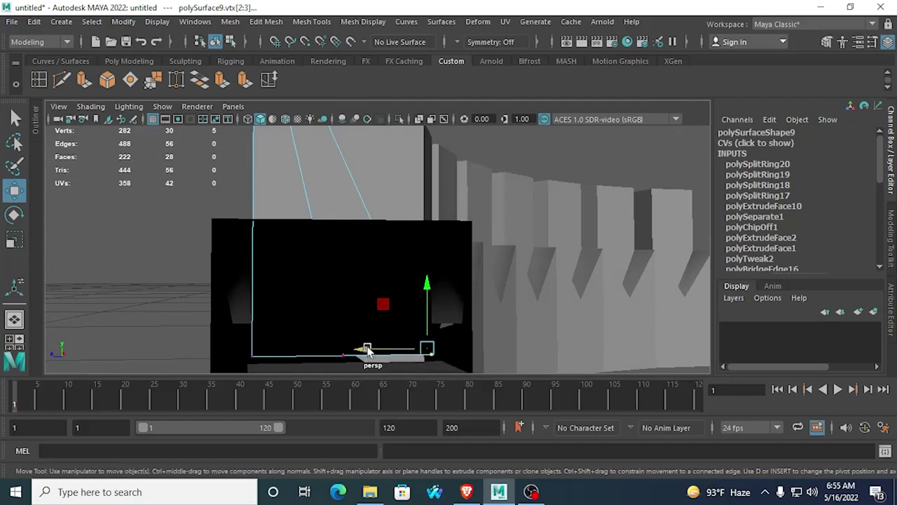
pyautogui.moveTo(356, 344); pyautogui.dragTo(320, 348)
# Step: Shift the tooth's middle row of bottom vertices toward the outer face, working in the side view
pyautogui.moveTo(300, 304); pyautogui.dragTo(348, 370)
pyautogui.keyDown('alt'); pyautogui.moveTo(348, 371); pyautogui.dragTo(325, 362); pyautogui.keyUp('alt')
pyautogui.press('space')
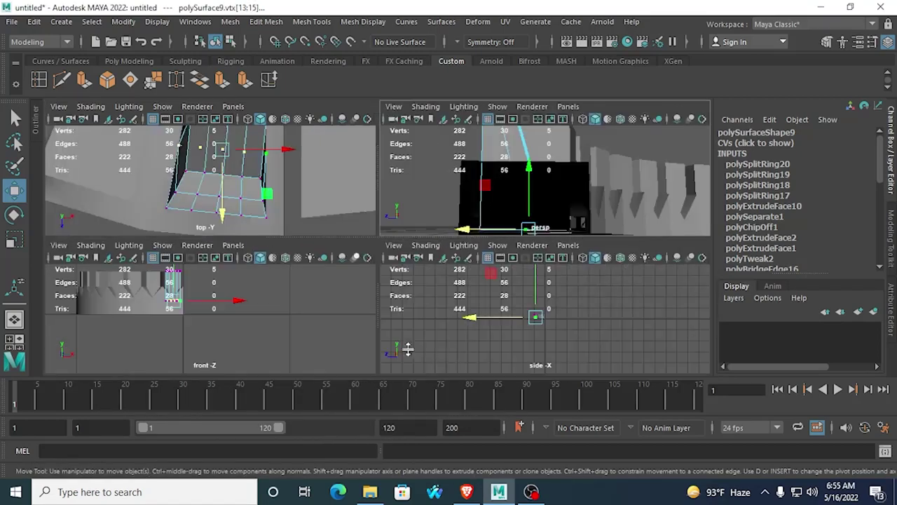
pyautogui.press('space')
pyautogui.scroll(12, 515, 336)
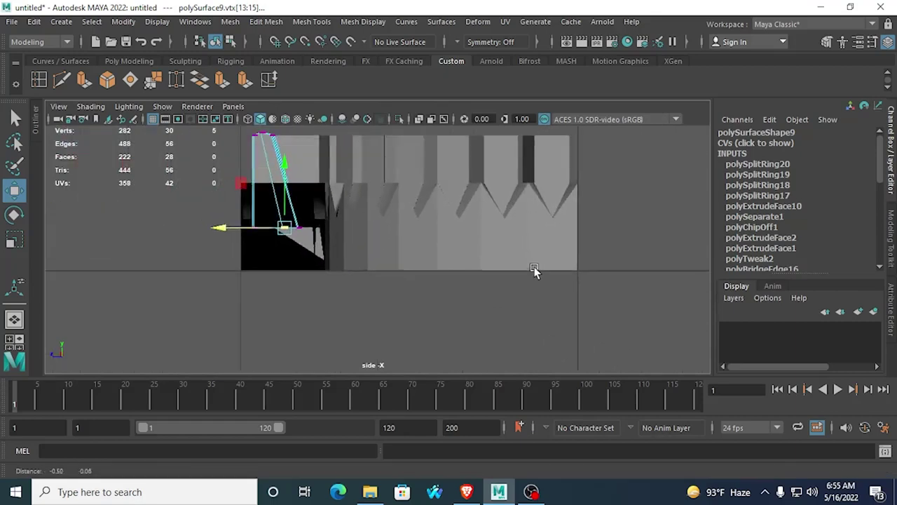
pyautogui.keyDown('alt'); pyautogui.moveTo(360, 313); pyautogui.dragTo(370, 321, button='middle'); pyautogui.keyUp('alt')
pyautogui.moveTo(379, 310); pyautogui.dragTo(340, 222)
pyautogui.moveTo(314, 265); pyautogui.dragTo(292, 265)
pyautogui.press('space')
pyautogui.press('space')
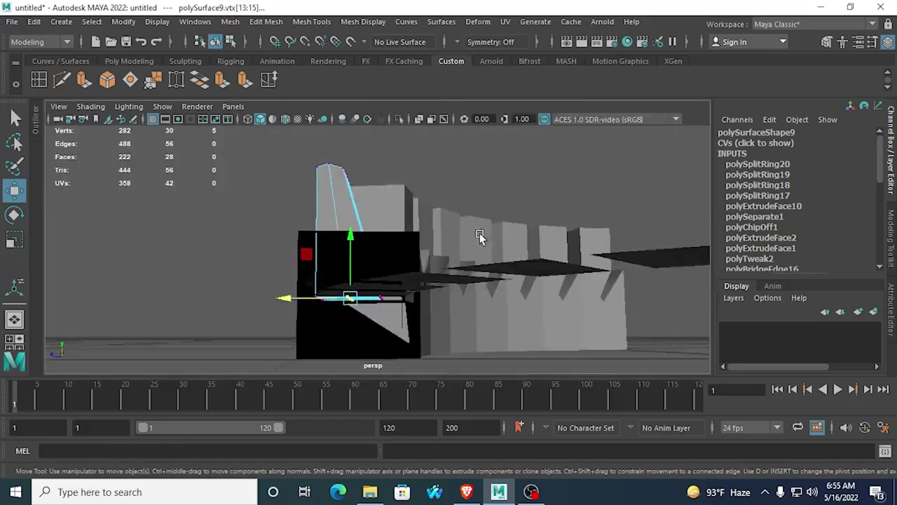
# Step: Select the four outer corner vertices of the tooth, top and bottom, and move them inward to round the outer face
pyautogui.keyDown('alt'); pyautogui.moveTo(479, 232); pyautogui.dragTo(327, 288); pyautogui.keyUp('alt')
pyautogui.click(428, 238)
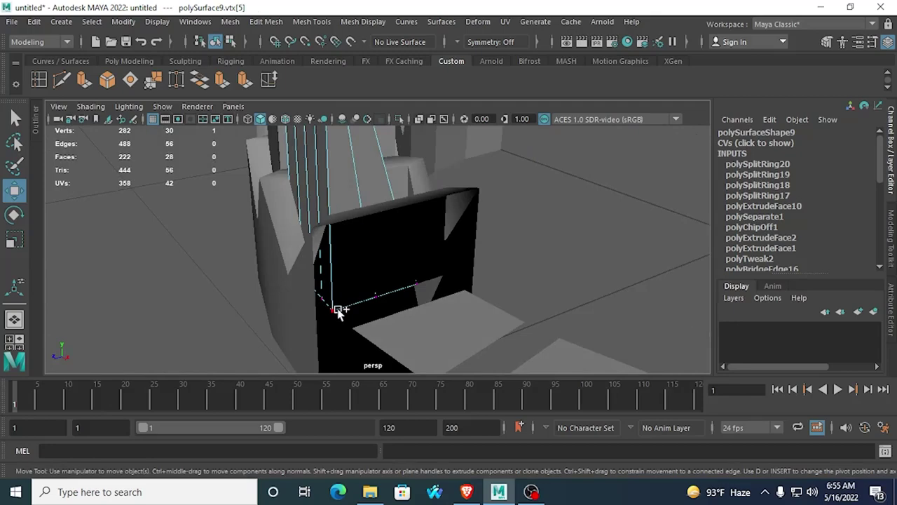
pyautogui.keyDown('shift'); pyautogui.click(337, 312); pyautogui.keyUp('shift')
pyautogui.keyDown('alt'); pyautogui.moveTo(259, 281); pyautogui.dragTo(384, 280); pyautogui.keyUp('alt')
pyautogui.keyDown('shift'); pyautogui.click(321, 188); pyautogui.keyUp('shift')
pyautogui.keyDown('alt'); pyautogui.moveTo(321, 187); pyautogui.dragTo(293, 207); pyautogui.keyUp('alt')
pyautogui.press('4')
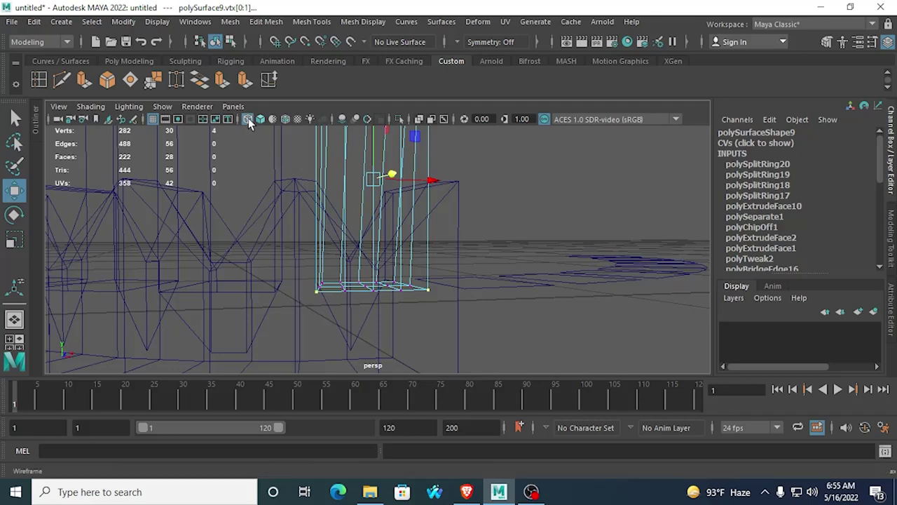
pyautogui.press('5')
pyautogui.moveTo(302, 196)
pyautogui.keyDown('alt'); pyautogui.mouseDown()
pyautogui.moveTo(353, 235)
pyautogui.moveTo(410, 300)
pyautogui.mouseUp(); pyautogui.keyUp('alt')
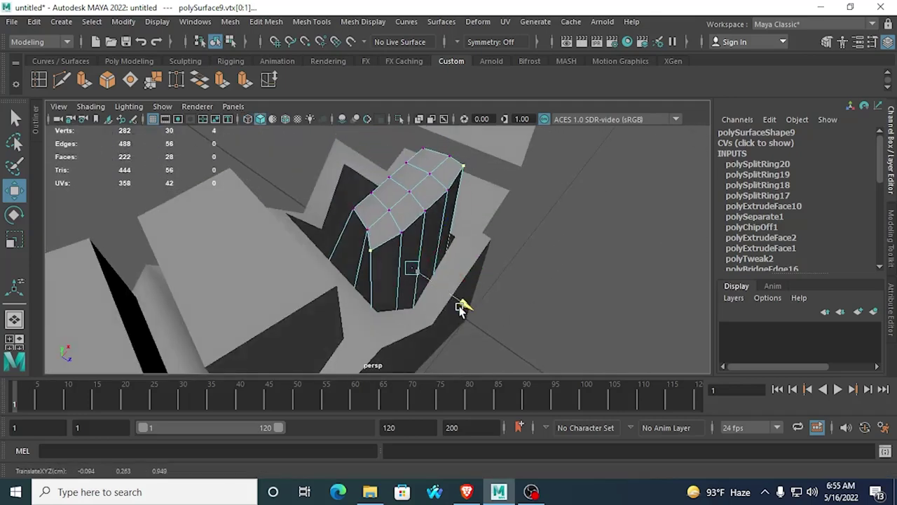
pyautogui.keyDown('alt'); pyautogui.moveTo(465, 304); pyautogui.dragTo(403, 347); pyautogui.keyUp('alt')
# Step: Scale the four outer corner vertices slightly closer together across the tooth's width
pyautogui.click(14, 239)
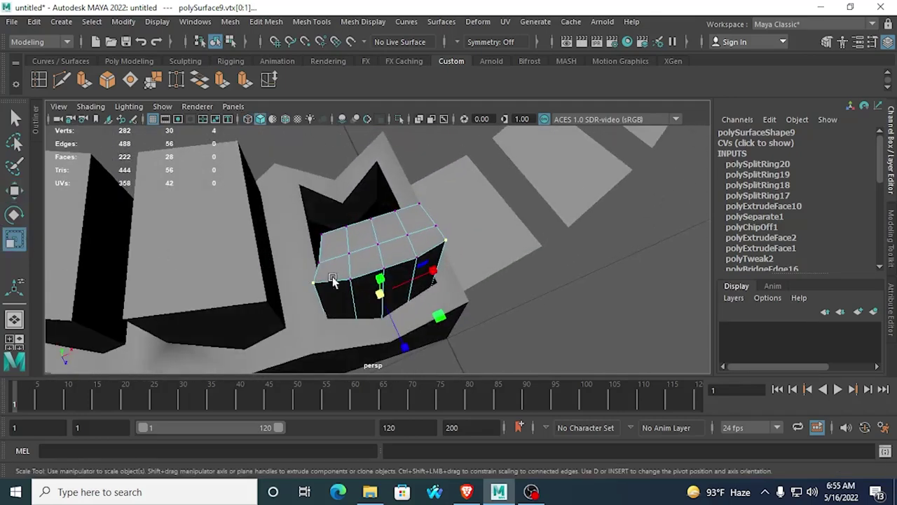
pyautogui.moveTo(431, 275); pyautogui.dragTo(424, 276)
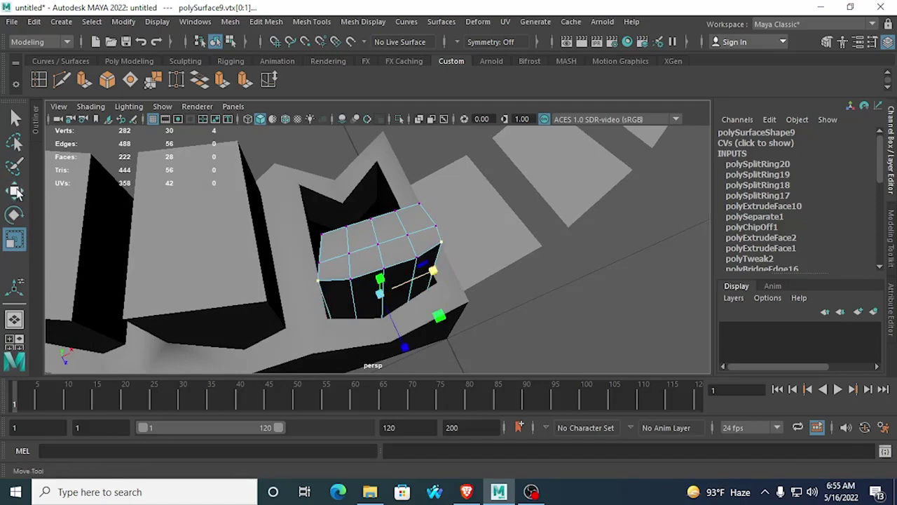
pyautogui.keyDown('alt'); pyautogui.moveTo(317, 337); pyautogui.dragTo(367, 352); pyautogui.keyUp('alt')
pyautogui.keyDown('alt'); pyautogui.moveTo(367, 353); pyautogui.dragTo(313, 299, button='middle'); pyautogui.keyUp('alt')
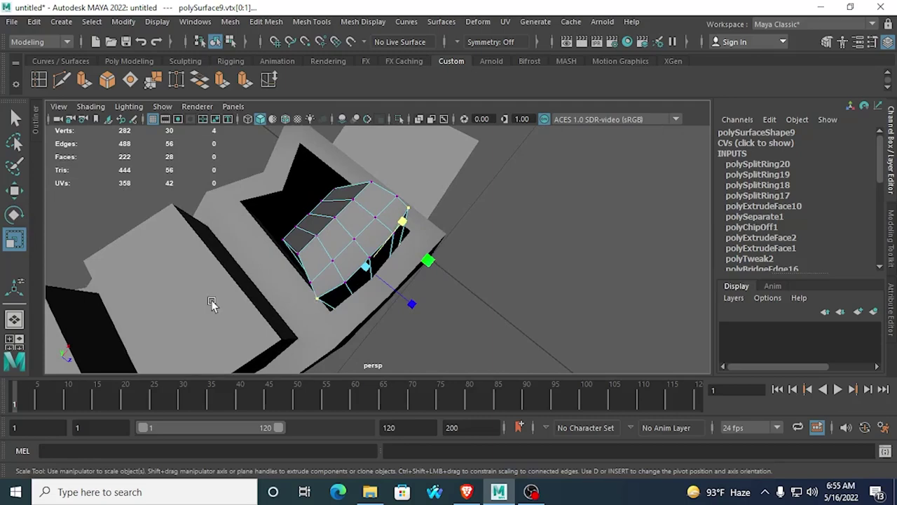
pyautogui.keyDown('alt'); pyautogui.moveTo(429, 216); pyautogui.dragTo(317, 226); pyautogui.keyUp('alt')
pyautogui.press('f')
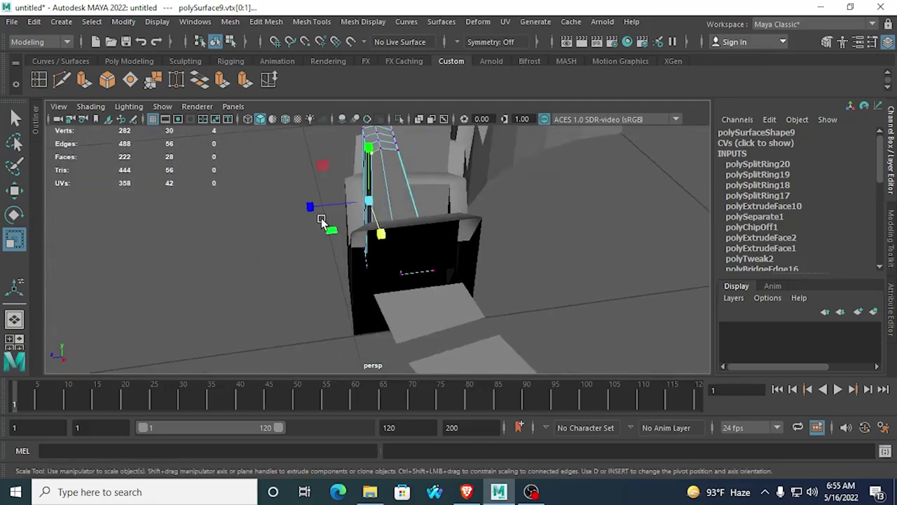
# Step: Preview the end tooth smoothed, examine its shape from the front, and return it to the unsmoothed display
pyautogui.press('3')
pyautogui.click(322, 219)
pyautogui.moveTo(44, 319); pyautogui.dragTo(173, 318)
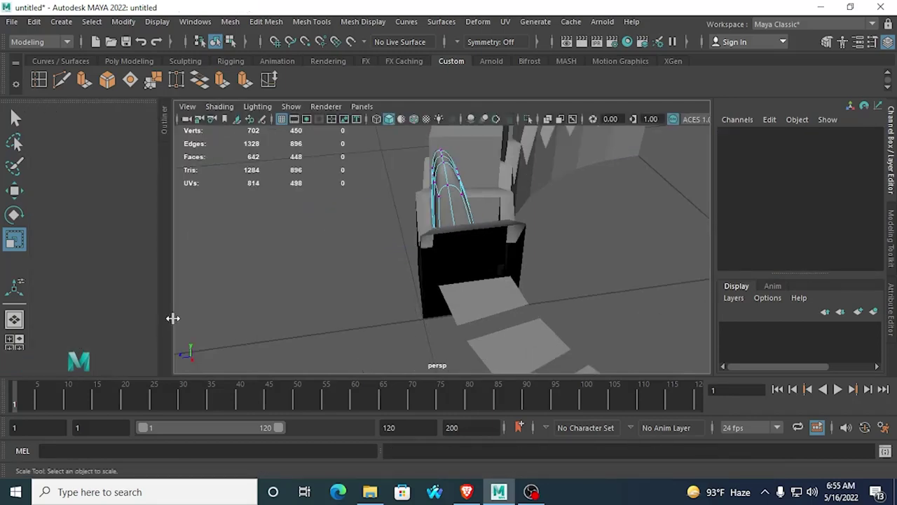
pyautogui.moveTo(172, 236); pyautogui.dragTo(66, 234)
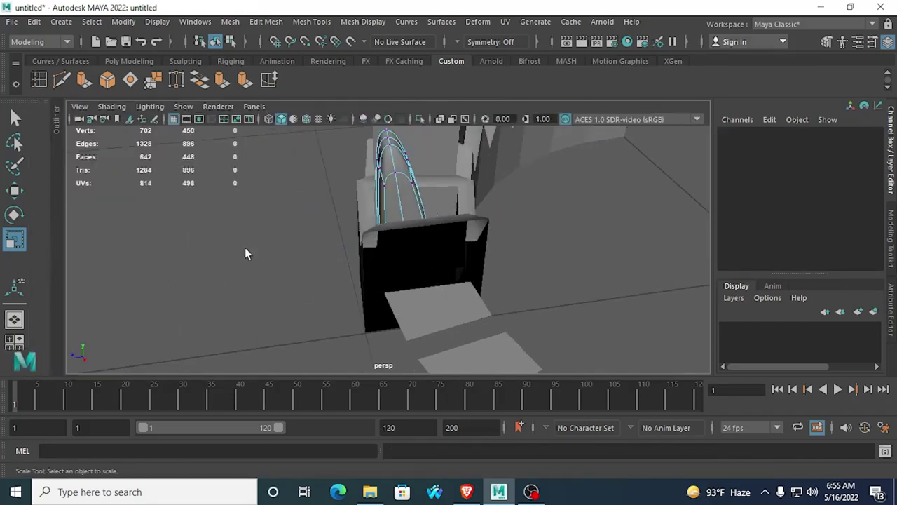
pyautogui.keyDown('alt'); pyautogui.moveTo(245, 248); pyautogui.dragTo(410, 262); pyautogui.keyUp('alt')
pyautogui.click(501, 260)
pyautogui.scroll(-3, 499, 260)
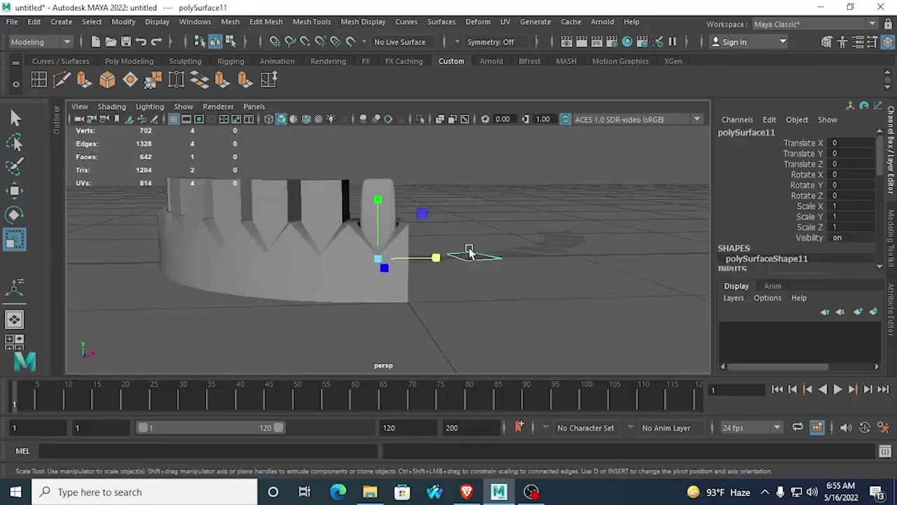
pyautogui.scroll(3, 467, 249)
pyautogui.click(385, 158)
pyautogui.keyDown('alt'); pyautogui.moveTo(400, 159); pyautogui.dragTo(405, 202, button='middle'); pyautogui.keyUp('alt')
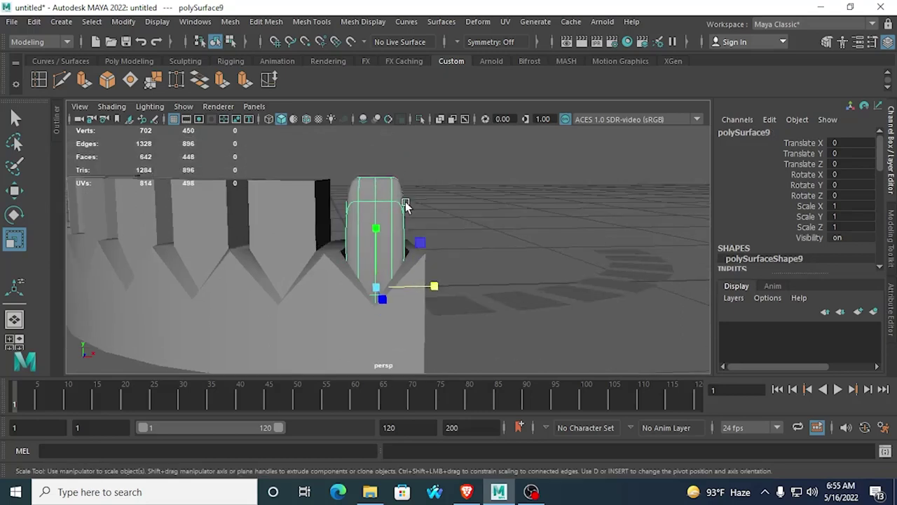
pyautogui.press('1')
# Step: Select all the top vertices of the end tooth and scale them wider so the crown flares out
pyautogui.scroll(2, 531, 164)
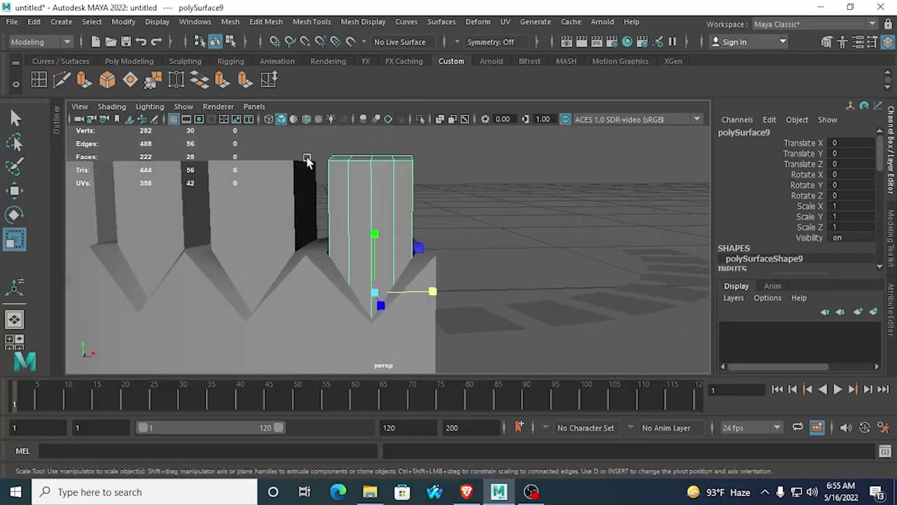
pyautogui.keyDown('alt'); pyautogui.moveTo(321, 164); pyautogui.dragTo(342, 160); pyautogui.keyUp('alt')
pyautogui.moveTo(341, 160); pyautogui.dragTo(292, 139, button='right')
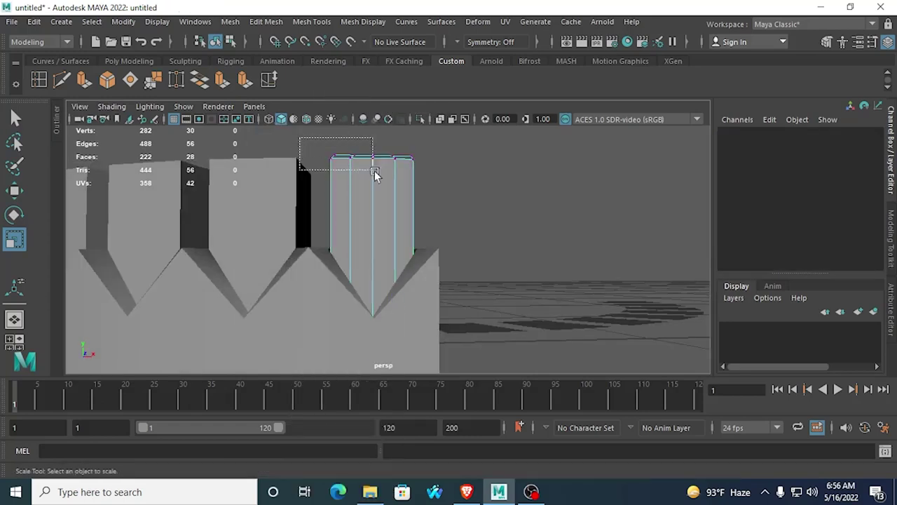
pyautogui.moveTo(374, 170); pyautogui.dragTo(373, 172)
pyautogui.moveTo(427, 159); pyautogui.dragTo(454, 162)
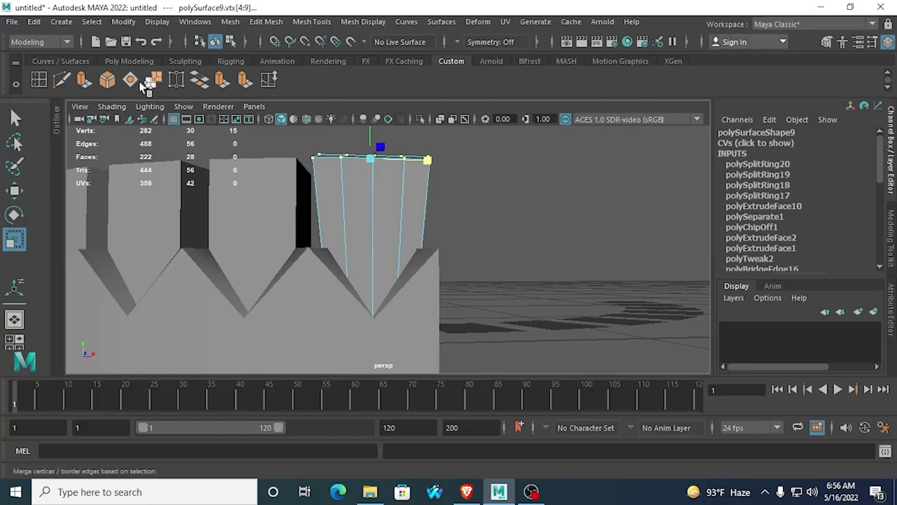
# Step: Insert an edge loop around the tooth just above the gum notch and check the shape with smooth preview
pyautogui.click(43, 83)
pyautogui.moveTo(343, 208); pyautogui.dragTo(350, 240)
pyautogui.press('3')
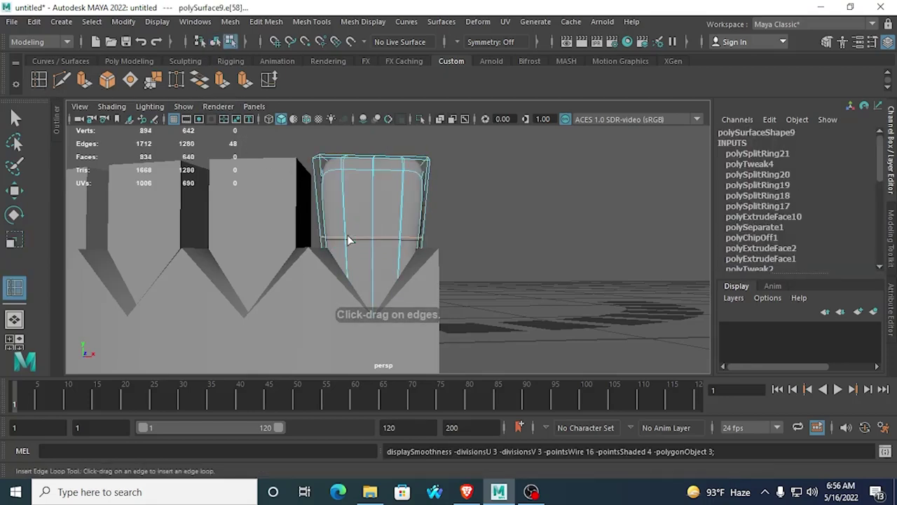
pyautogui.click(17, 120)
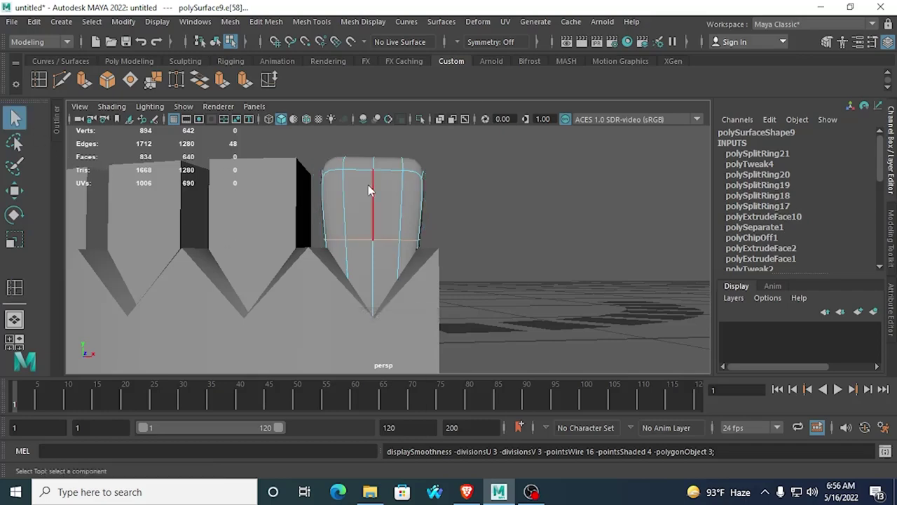
pyautogui.moveTo(368, 185); pyautogui.dragTo(425, 109, button='right')
pyautogui.click(616, 243)
pyautogui.keyDown('alt'); pyautogui.moveTo(615, 243); pyautogui.dragTo(515, 291); pyautogui.keyUp('alt')
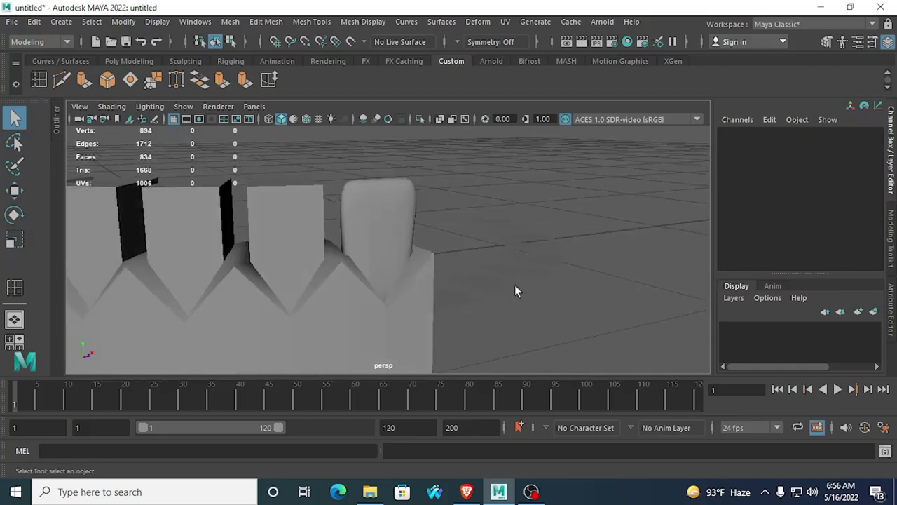
pyautogui.scroll(5, 434, 275)
pyautogui.keyDown('alt'); pyautogui.moveTo(421, 277); pyautogui.dragTo(455, 302); pyautogui.keyUp('alt')
# Step: Turn off smooth preview and move the middle and inner top vertices on the tooth's side outward toward the neighbouring block
pyautogui.click(397, 262)
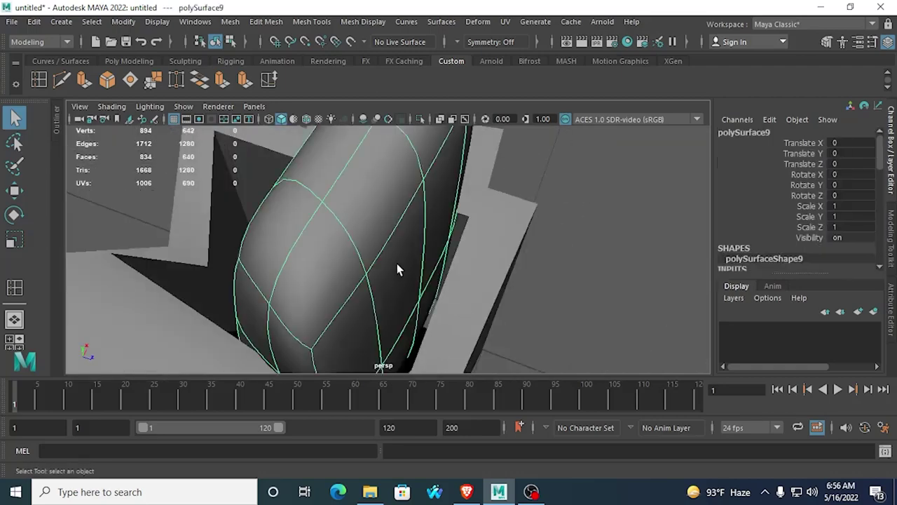
pyautogui.press('1')
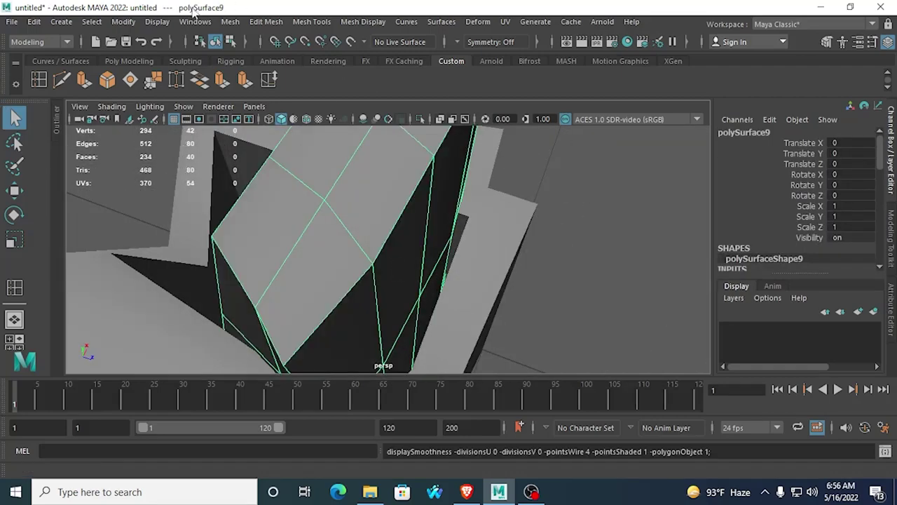
pyautogui.scroll(-5, 257, 208)
pyautogui.scroll(3, 336, 254)
pyautogui.scroll(2, 344, 264)
pyautogui.moveTo(348, 258); pyautogui.dragTo(286, 129, button='right')
pyautogui.click(315, 284)
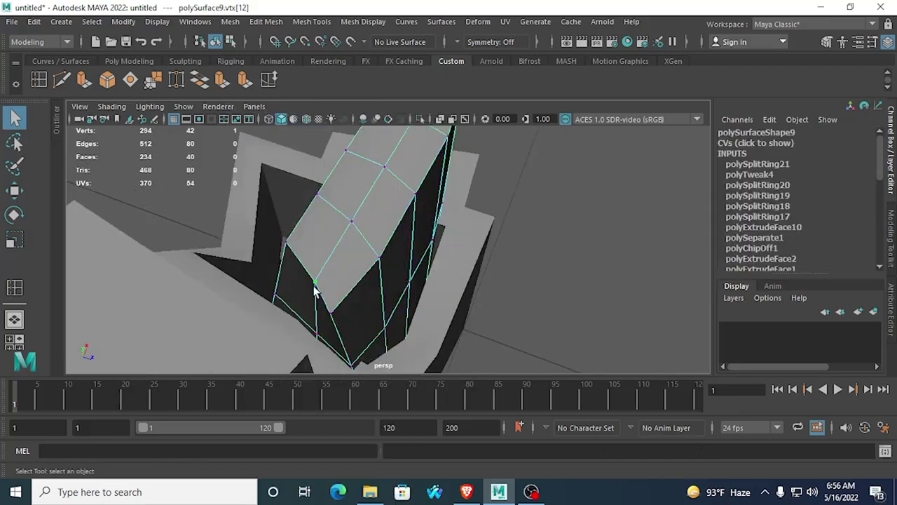
pyautogui.click(17, 191)
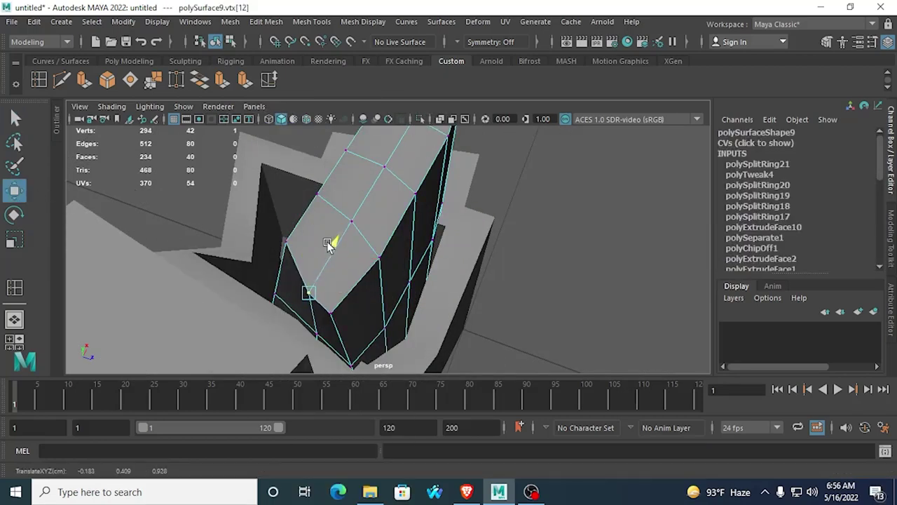
pyautogui.click(283, 240)
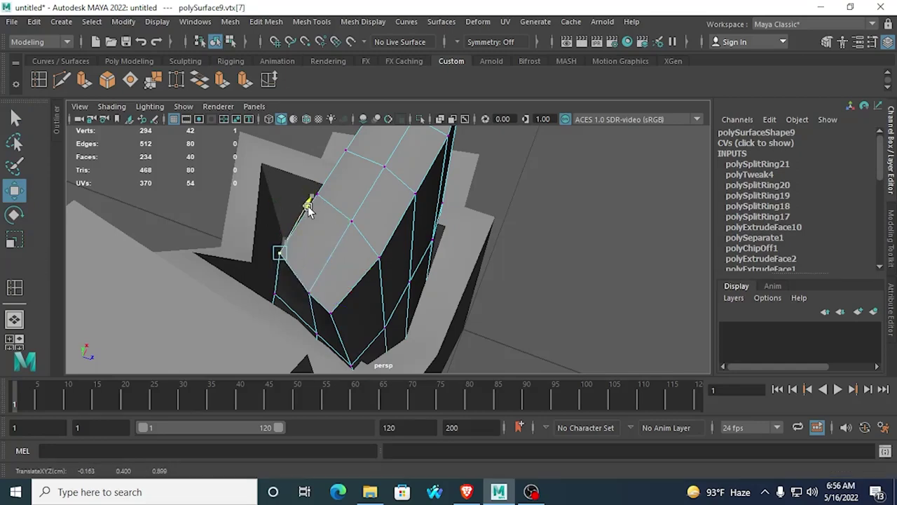
# Step: Move the inner edge-loop vertex and the middle bottom vertex on the same side toward the neighbouring block, using wireframe display
pyautogui.keyDown('alt'); pyautogui.moveTo(307, 203); pyautogui.dragTo(477, 186); pyautogui.keyUp('alt')
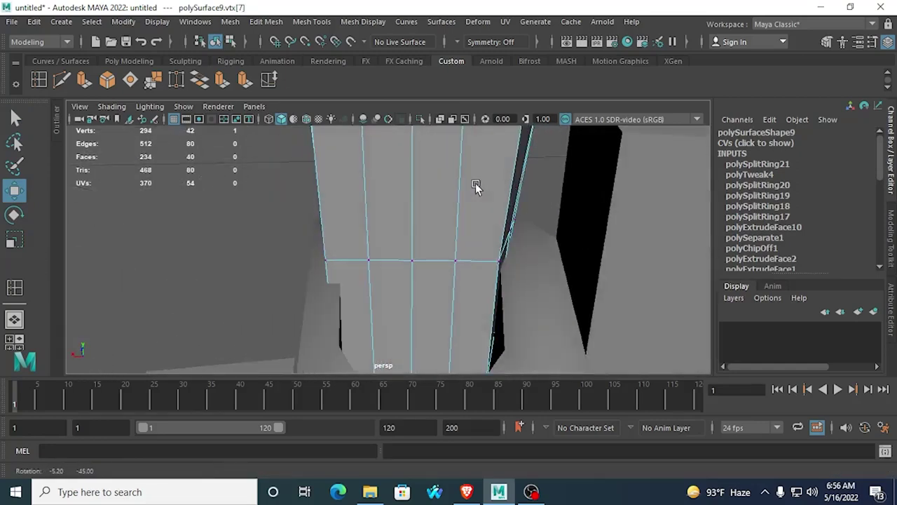
pyautogui.moveTo(438, 260); pyautogui.dragTo(465, 248)
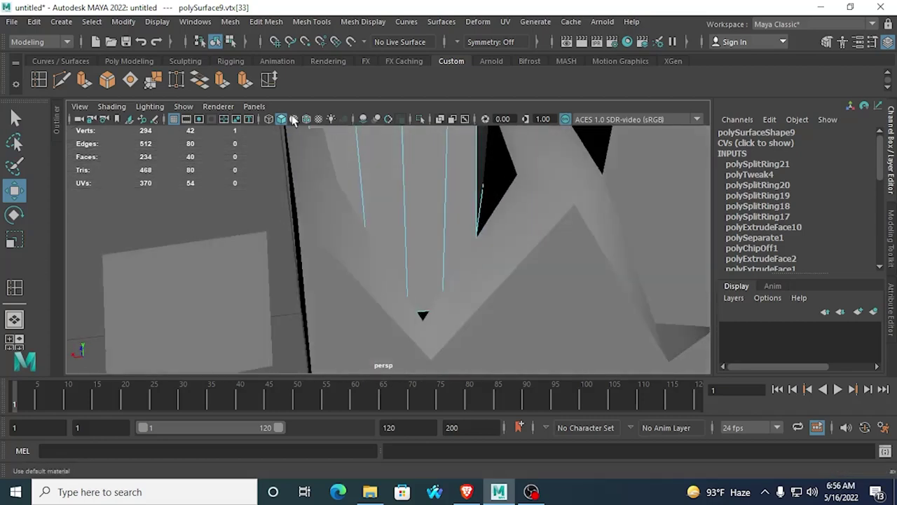
pyautogui.press('4')
pyautogui.click(466, 267)
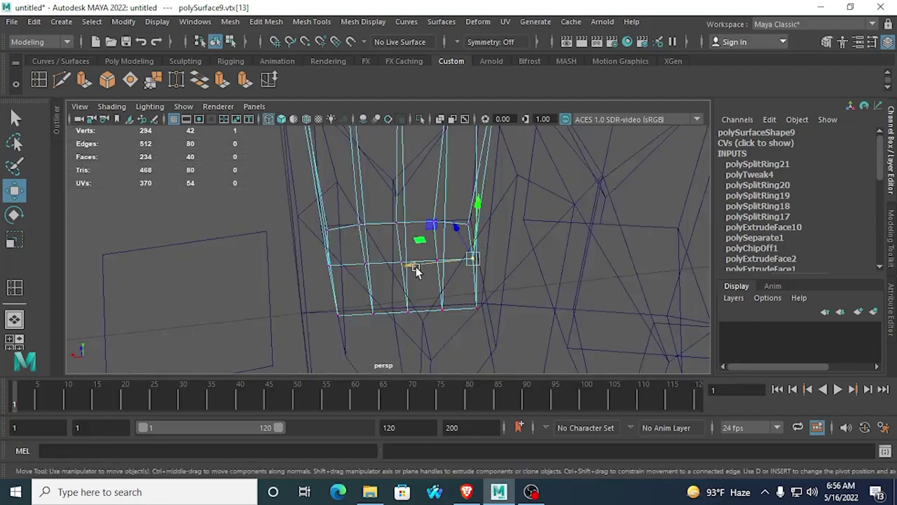
pyautogui.moveTo(412, 265)
pyautogui.mouseDown()
pyautogui.moveTo(400, 265)
pyautogui.moveTo(418, 265)
pyautogui.mouseUp()
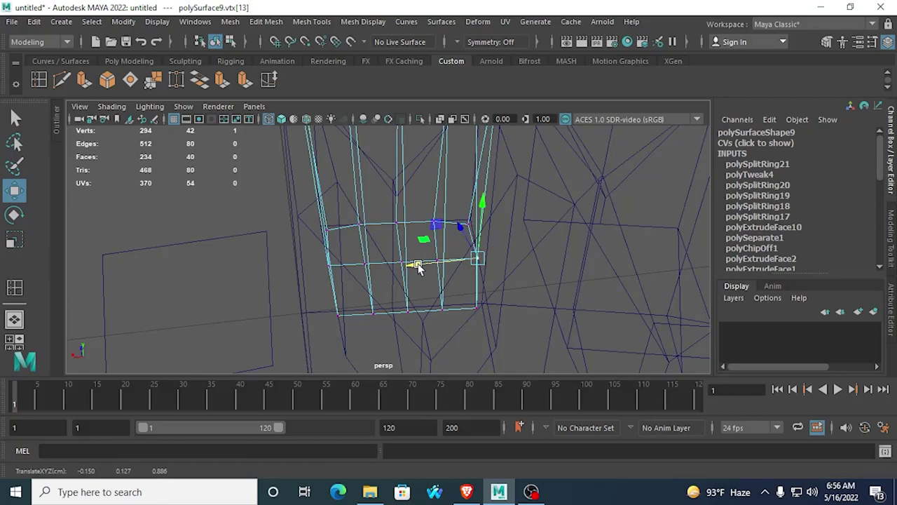
# Step: Return to shaded display and move the corner vertex of the lower edge loop inward toward the tooth's centre
pyautogui.click(438, 309)
pyautogui.click(345, 265)
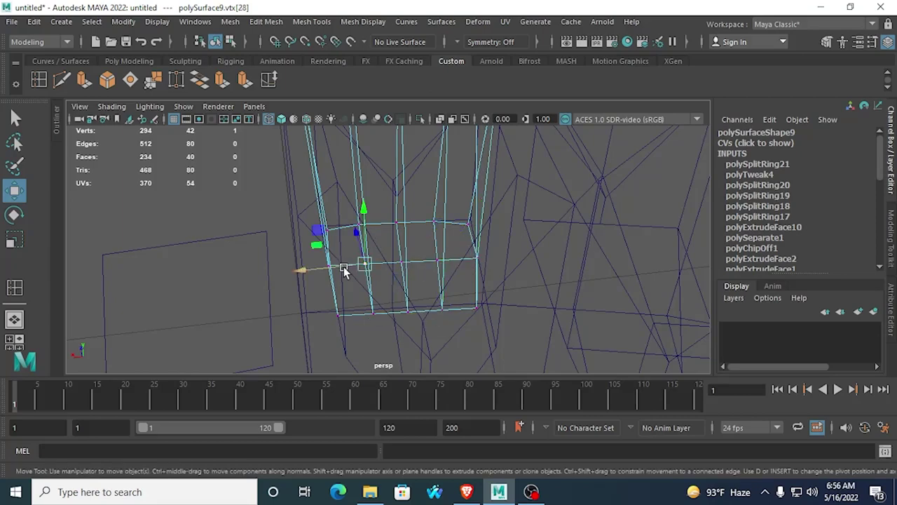
pyautogui.scroll(5, 358, 277)
pyautogui.click(359, 277)
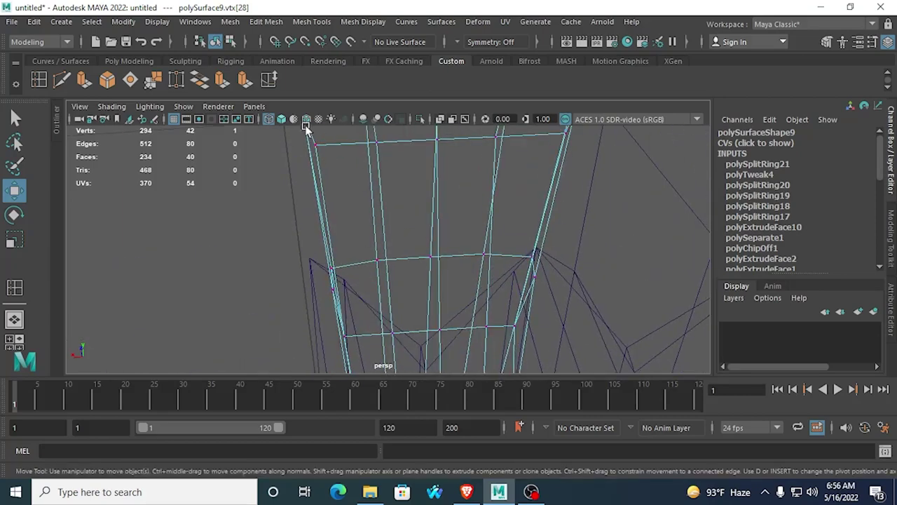
pyautogui.click(281, 119)
pyautogui.keyDown('alt'); pyautogui.moveTo(325, 171); pyautogui.dragTo(360, 250); pyautogui.keyUp('alt')
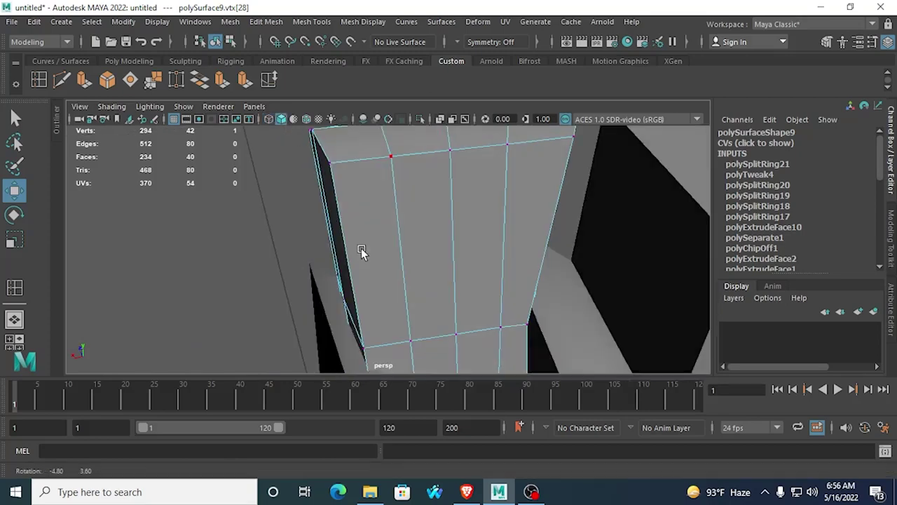
pyautogui.click(363, 346)
pyautogui.moveTo(300, 362); pyautogui.dragTo(315, 350)
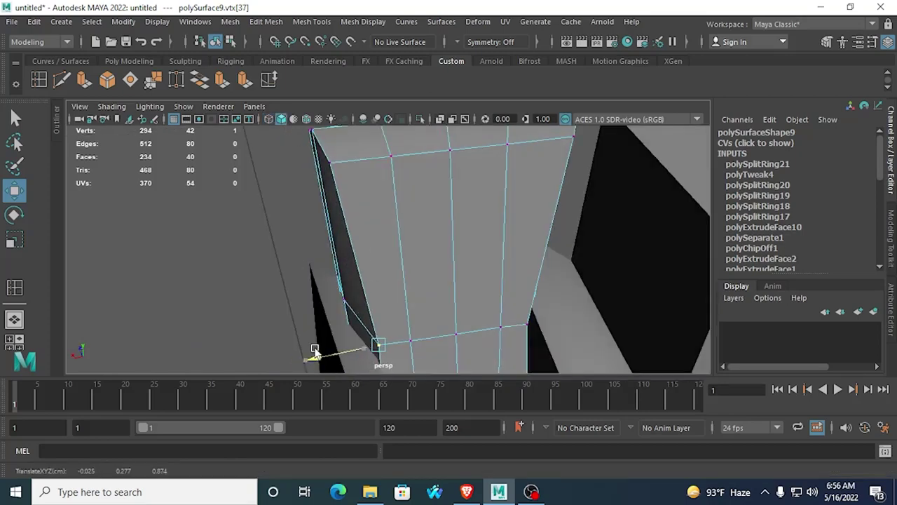
# Step: Adjust the top corner vertex on the same side and check the smoothed tooth in object mode
pyautogui.click(328, 163)
pyautogui.click(280, 176)
pyautogui.hotkey('ctrl', 'z')
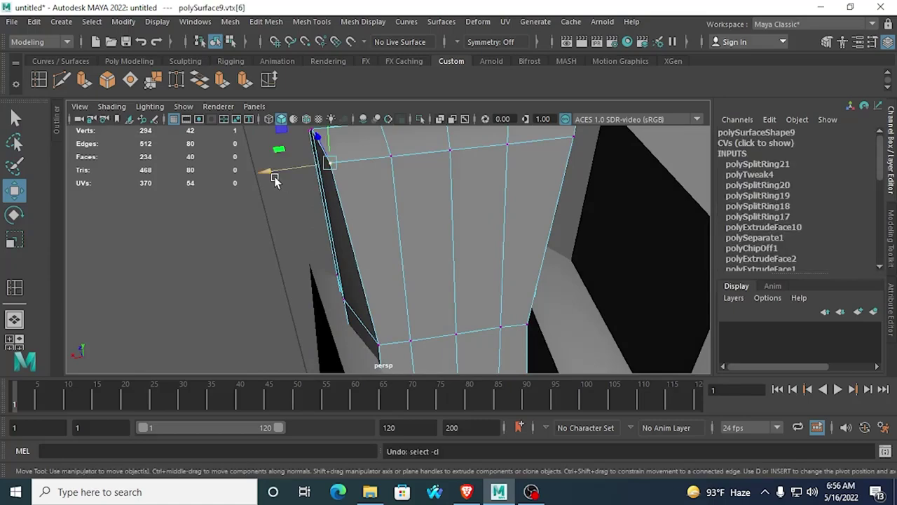
pyautogui.moveTo(274, 176); pyautogui.dragTo(510, 204)
pyautogui.press('3')
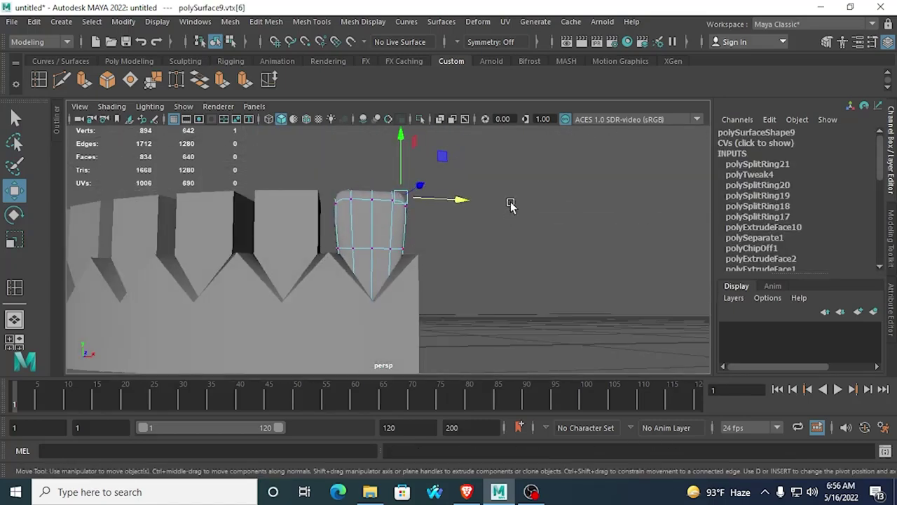
pyautogui.moveTo(390, 221); pyautogui.dragTo(451, 112, button='right')
pyautogui.click(551, 216)
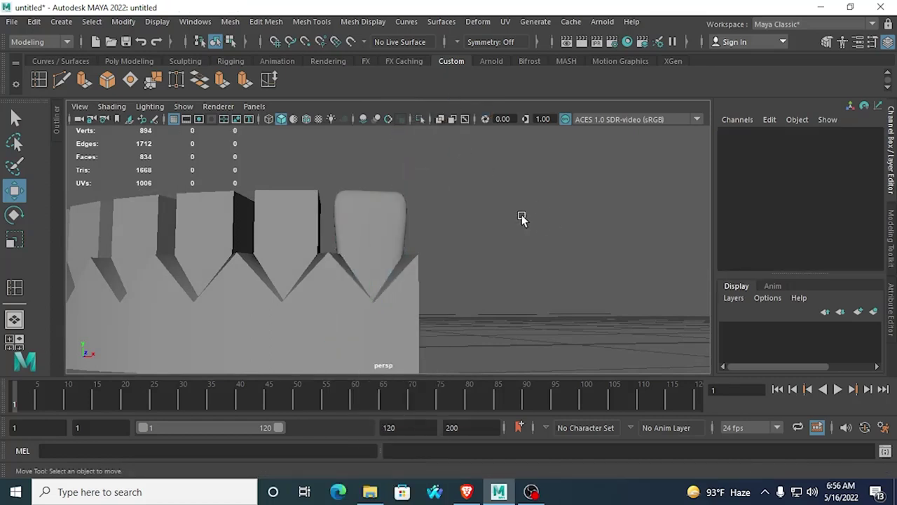
# Step: Turn off smooth preview, insert an edge loop around the middle of the crown and scale it about 1.1 times wider
pyautogui.scroll(3, 383, 228)
pyautogui.click(382, 230)
pyautogui.press('1')
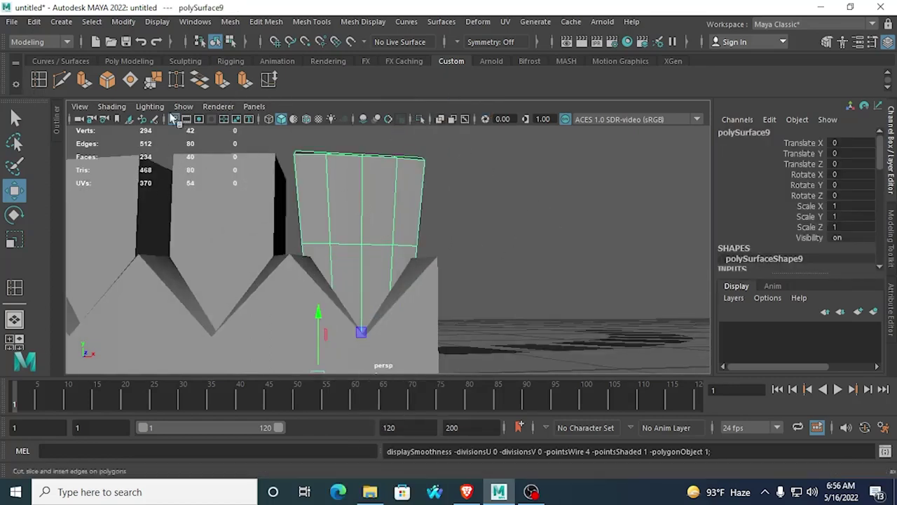
pyautogui.click(326, 197)
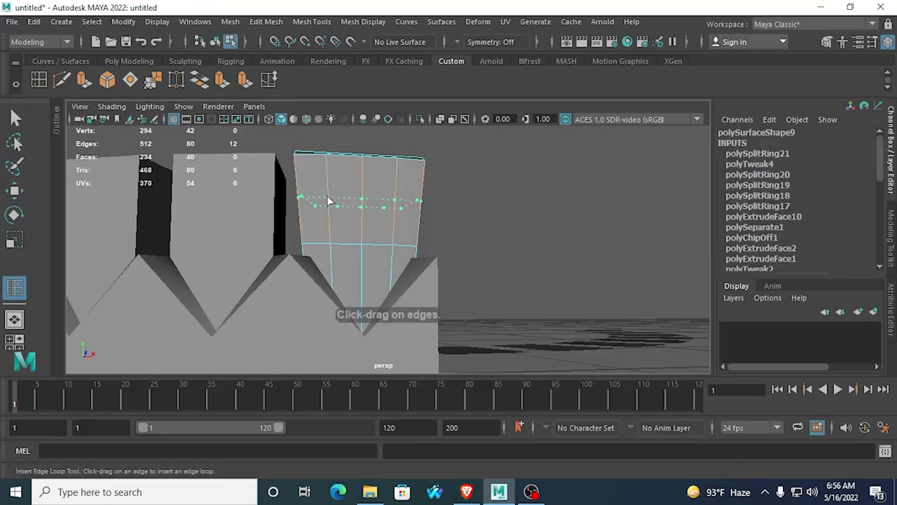
pyautogui.click(10, 240)
pyautogui.moveTo(412, 205); pyautogui.dragTo(418, 202)
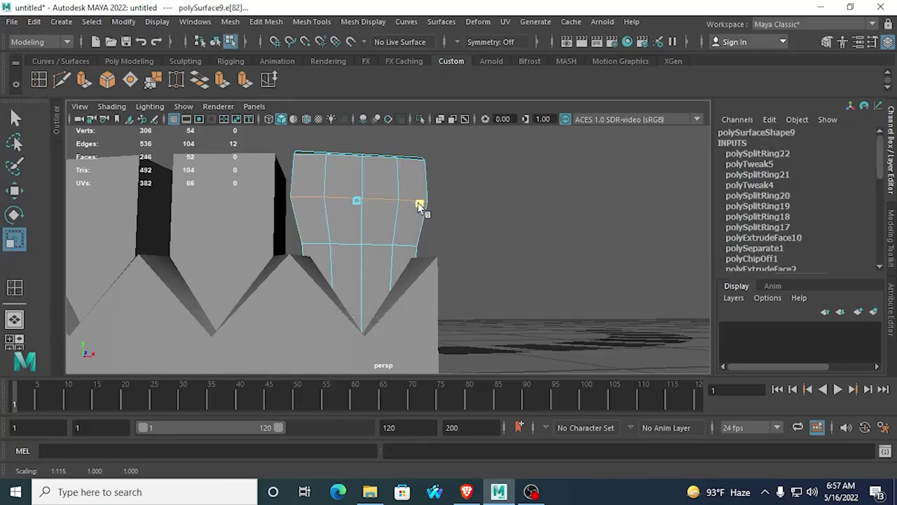
# Step: Select the whole edge loop just above the gum notch and scale it slightly wider
pyautogui.click(325, 244)
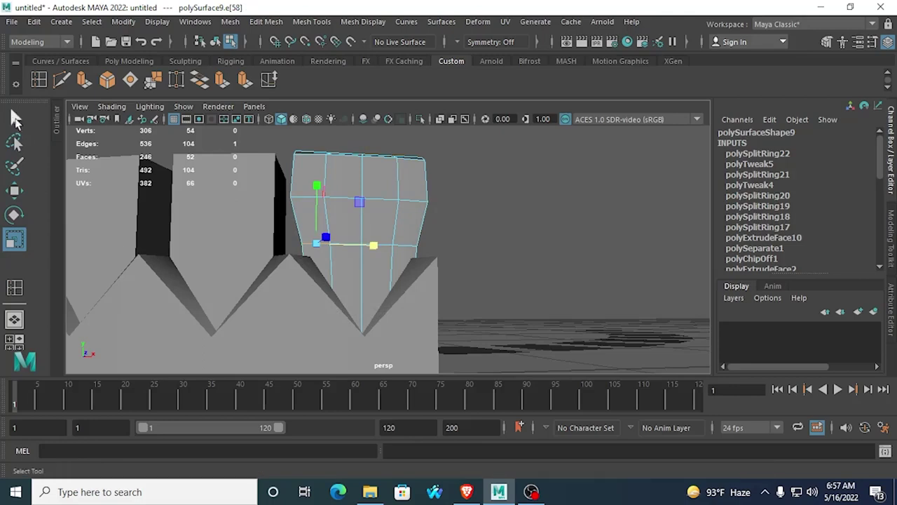
pyautogui.press('q')
pyautogui.doubleClick(347, 252)
pyautogui.press('r')
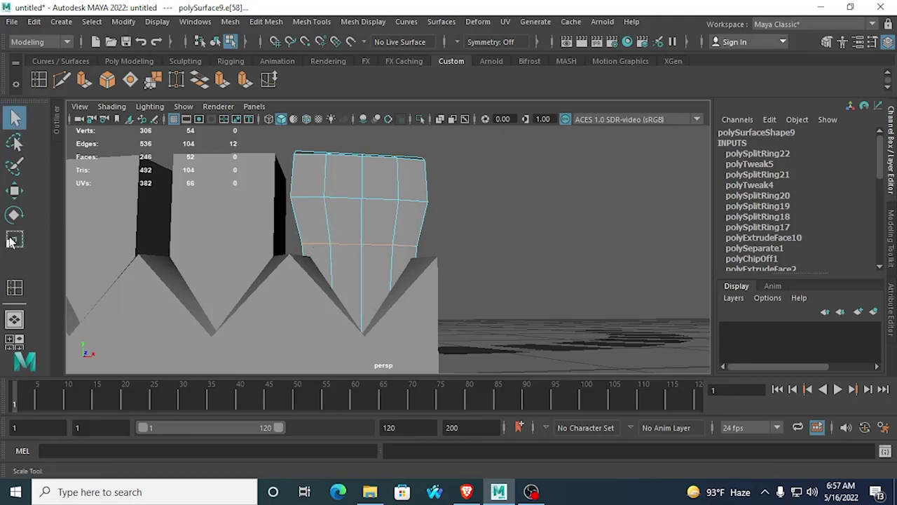
pyautogui.moveTo(410, 248); pyautogui.dragTo(414, 251)
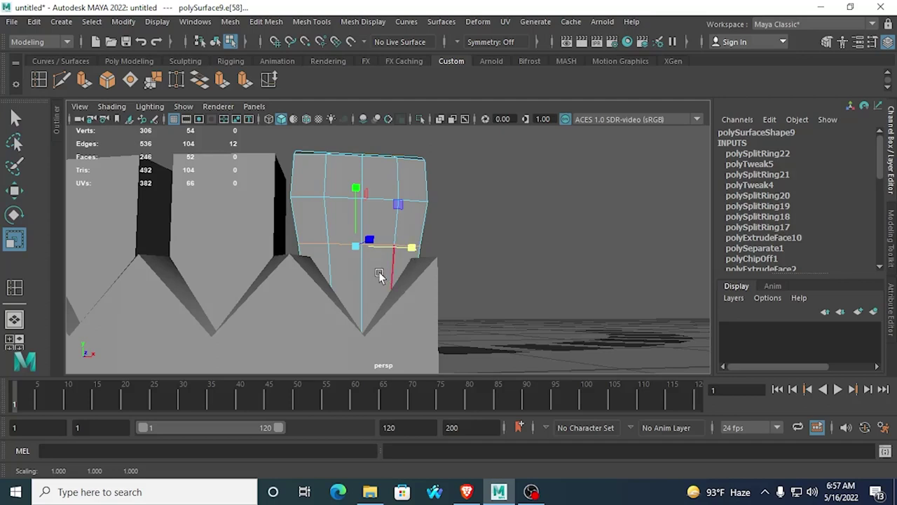
# Step: Widen the mid-crown edge loop a little more and inspect the tooth with smooth preview in object mode
pyautogui.click(309, 201)
pyautogui.click(409, 197)
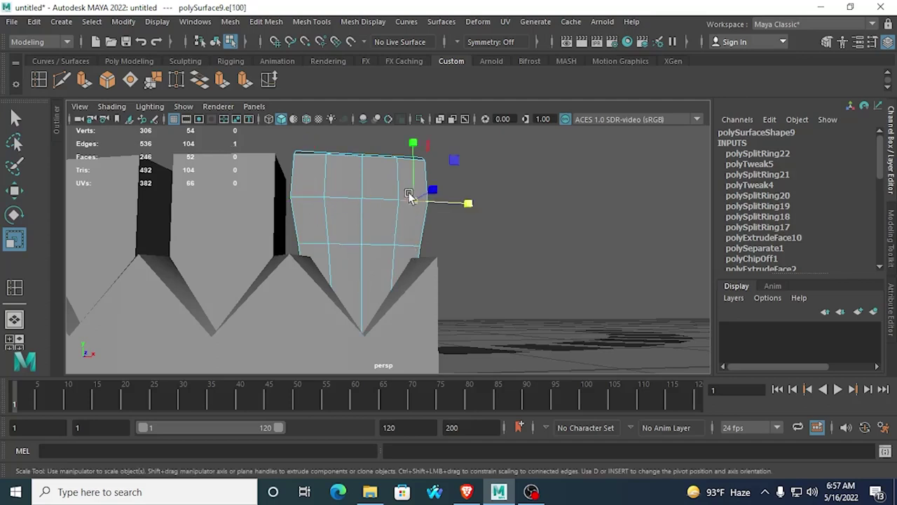
pyautogui.keyDown('shift'); pyautogui.doubleClick(385, 199); pyautogui.keyUp('shift')
pyautogui.moveTo(410, 201); pyautogui.dragTo(413, 202)
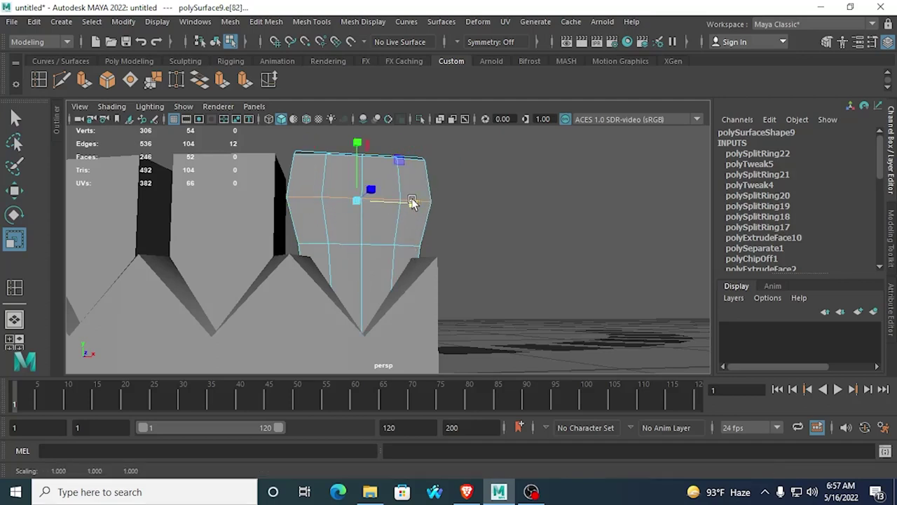
pyautogui.press('3')
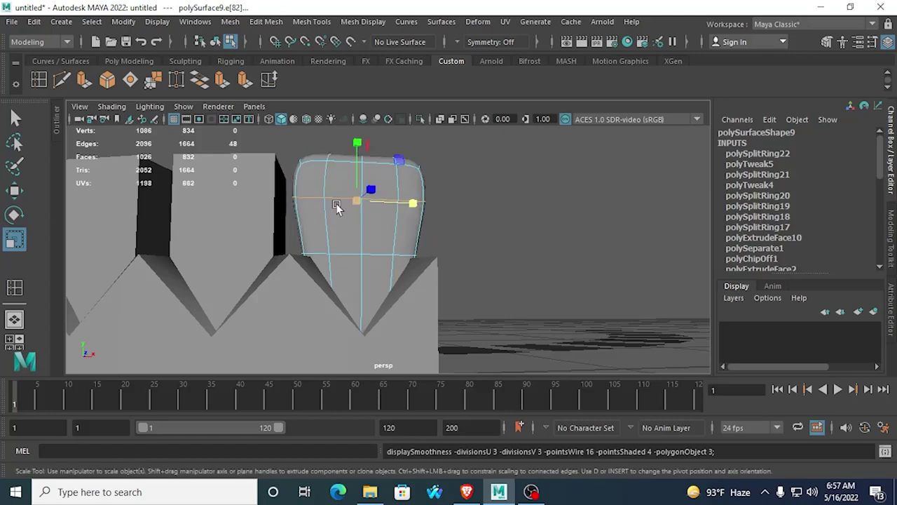
pyautogui.moveTo(336, 203); pyautogui.dragTo(396, 116, button='right')
pyautogui.click(499, 228)
pyautogui.keyDown('alt'); pyautogui.moveTo(499, 229); pyautogui.dragTo(406, 286); pyautogui.keyUp('alt')
pyautogui.click(360, 293)
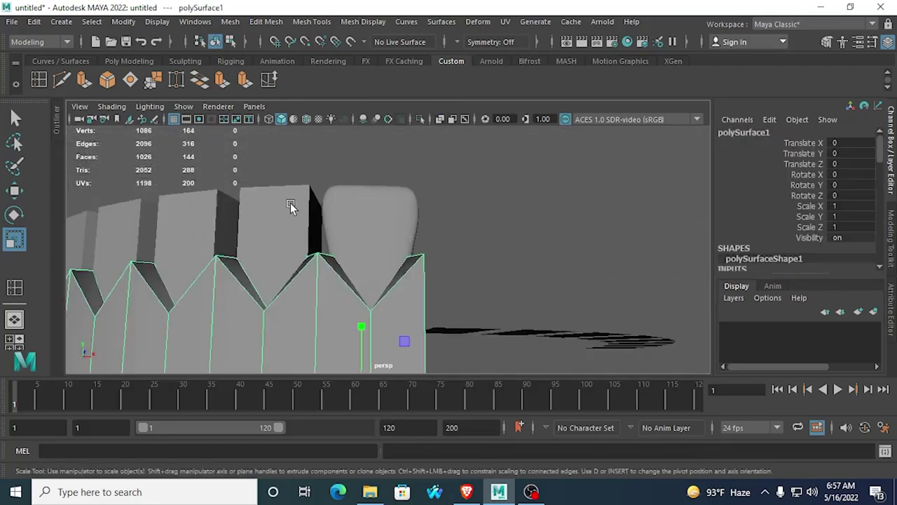
# Step: Check the front-view teeth reference in the Brave browser, return to Maya and delete the block beside the finished tooth
pyautogui.click(266, 240)
pyautogui.keyDown('alt'); pyautogui.moveTo(266, 240); pyautogui.dragTo(302, 290); pyautogui.keyUp('alt')
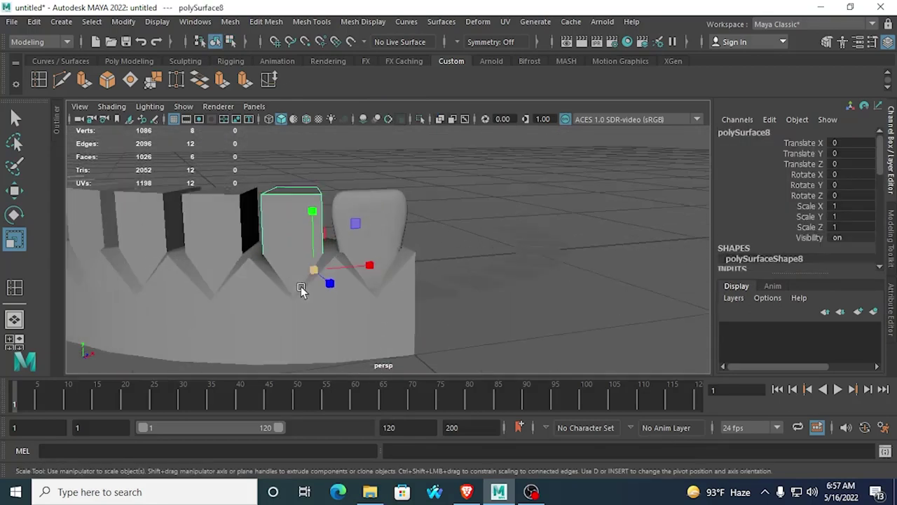
pyautogui.click(466, 492)
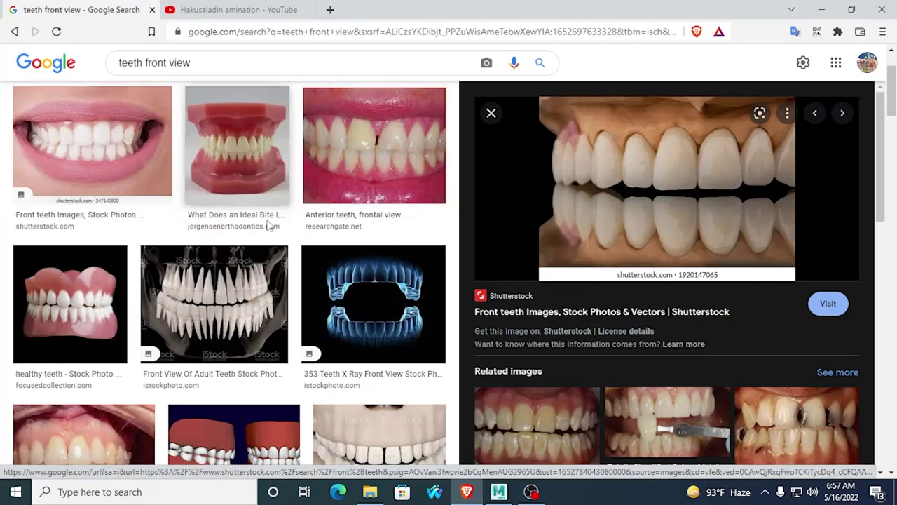
pyautogui.click(500, 492)
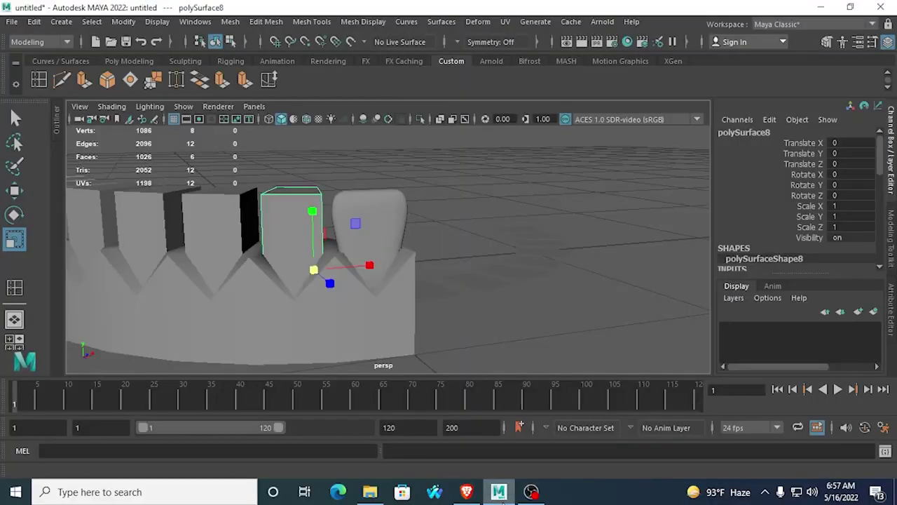
pyautogui.keyDown('alt'); pyautogui.moveTo(159, 223); pyautogui.dragTo(328, 214); pyautogui.keyUp('alt')
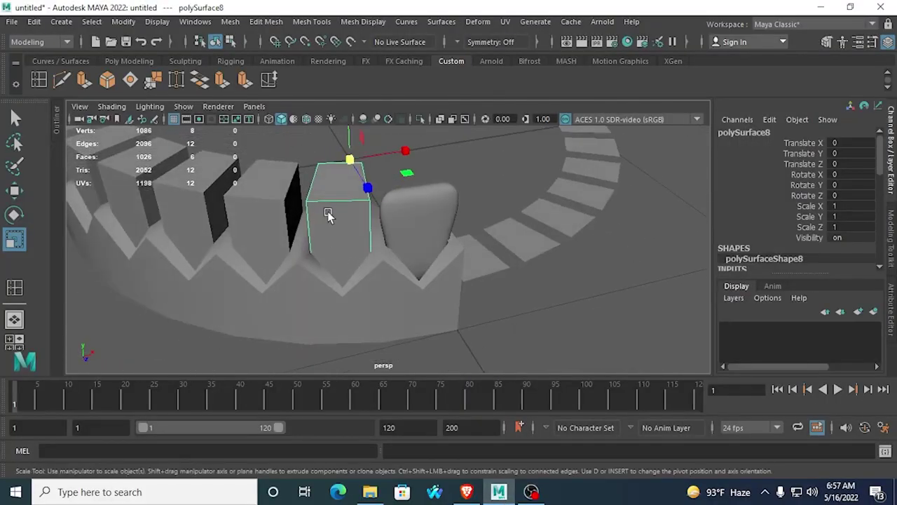
pyautogui.press('Delete')
# Step: Duplicate the finished tooth, centre the copy's pivot and move it into the empty socket at X -0.164, Z -0.067
pyautogui.click(425, 223)
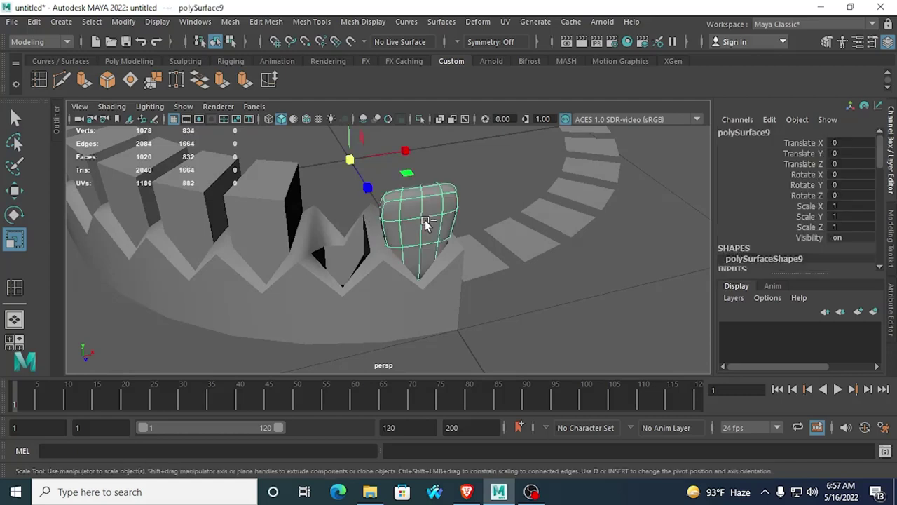
pyautogui.hotkey('ctrl', 'd')
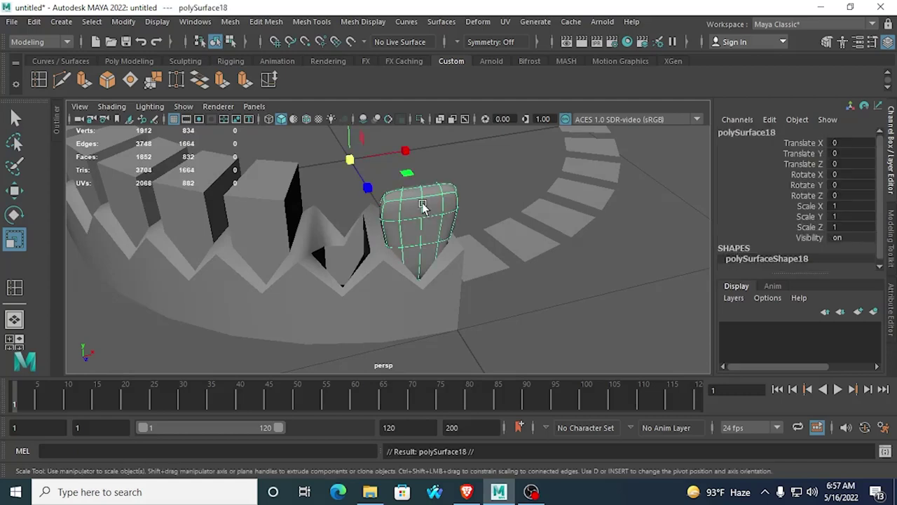
pyautogui.click(124, 22)
pyautogui.click(135, 119)
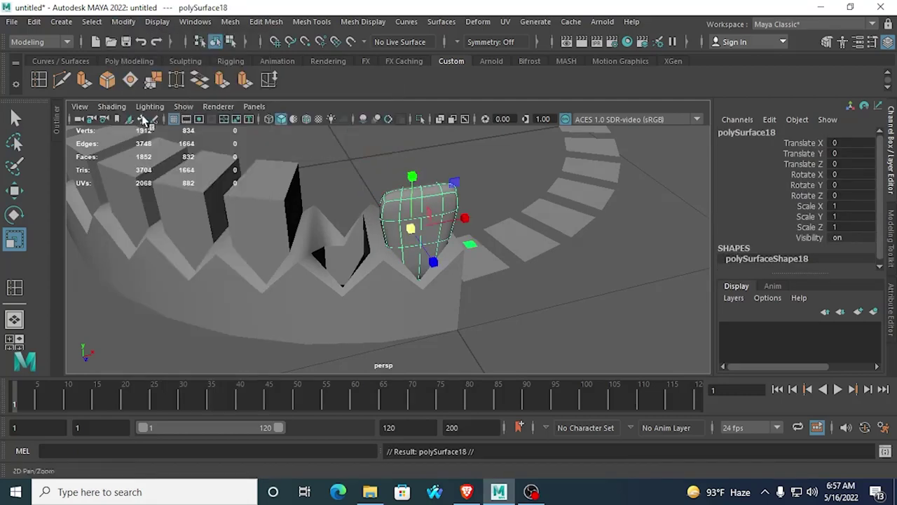
pyautogui.press('w')
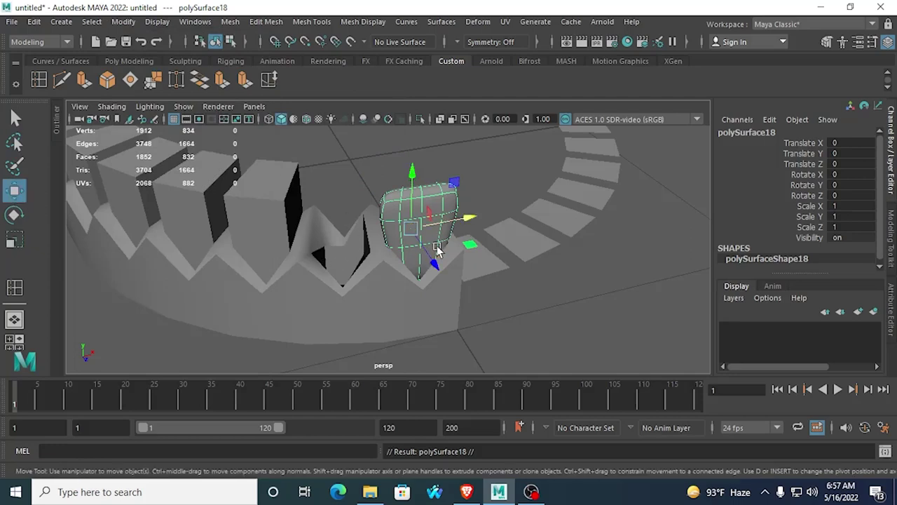
pyautogui.moveTo(465, 220); pyautogui.dragTo(347, 281)
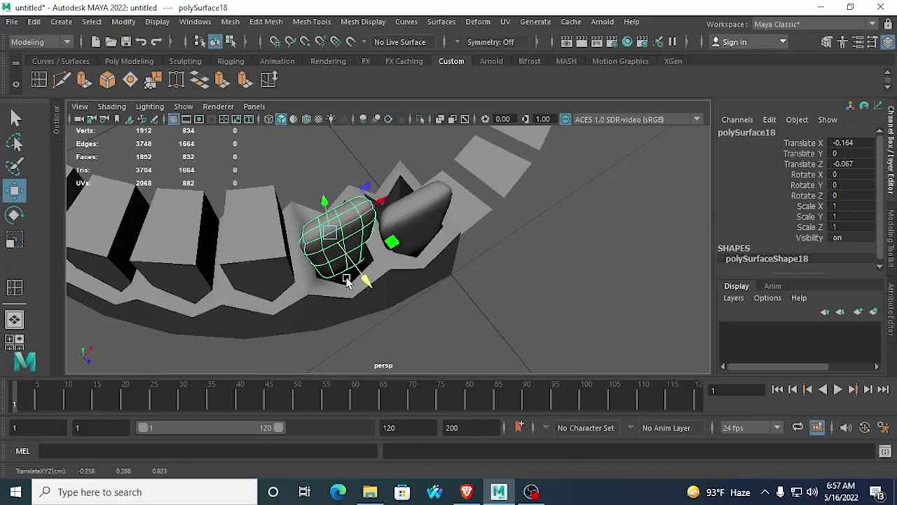
# Step: Rotate the copied tooth about -18.56 degrees around Y to follow the curve of the gum
pyautogui.click(10, 218)
pyautogui.keyDown('alt'); pyautogui.moveTo(237, 270); pyautogui.dragTo(211, 190); pyautogui.keyUp('alt')
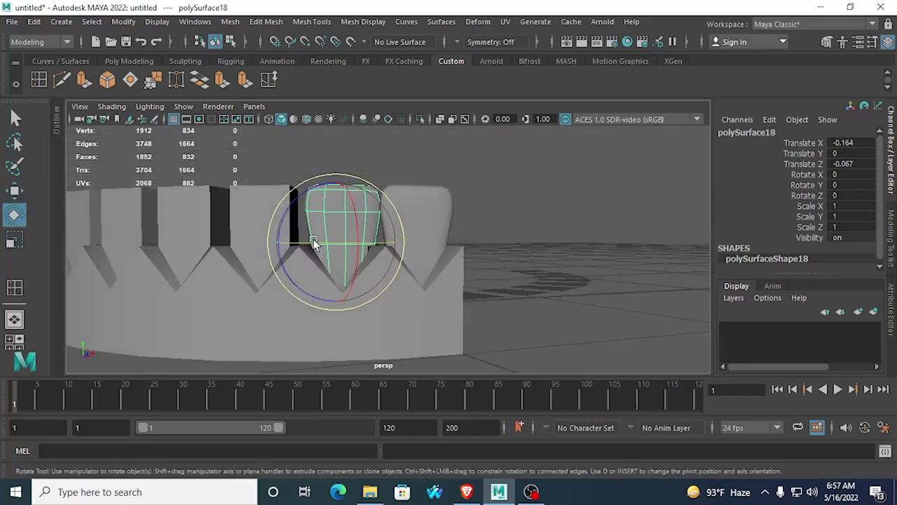
pyautogui.moveTo(314, 244); pyautogui.dragTo(294, 240)
pyautogui.keyDown('alt'); pyautogui.moveTo(308, 263); pyautogui.dragTo(368, 346); pyautogui.keyUp('alt')
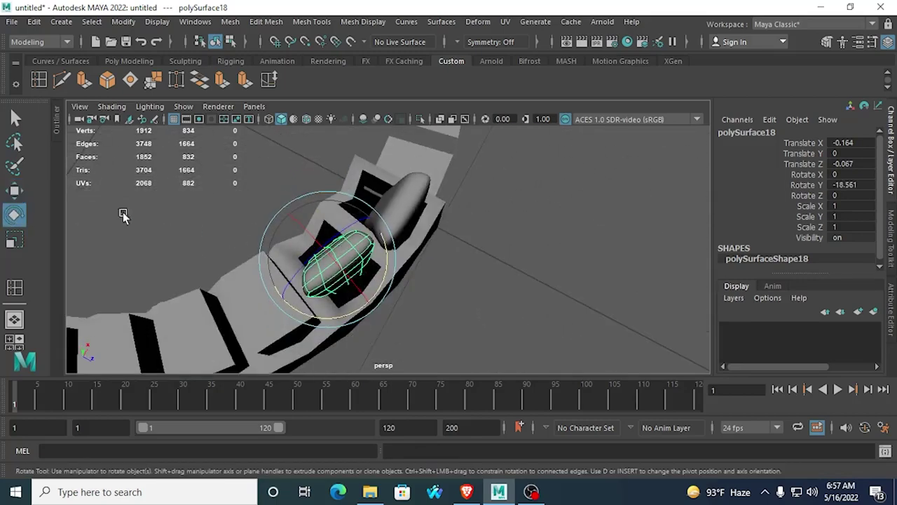
# Step: Scale the copied tooth uniformly to 0.824 and nudge it along X to -0.16
pyautogui.click(16, 241)
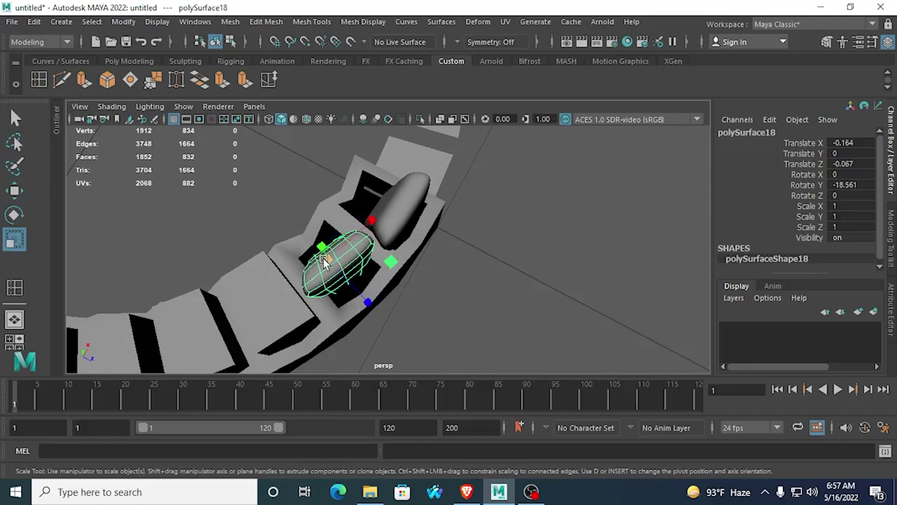
pyautogui.moveTo(323, 259); pyautogui.dragTo(312, 226)
pyautogui.press('w')
pyautogui.moveTo(397, 246); pyautogui.dragTo(400, 250)
# Step: Reposition the smaller tooth in its socket at X -0.158 and Z -0.043
pyautogui.press('space')
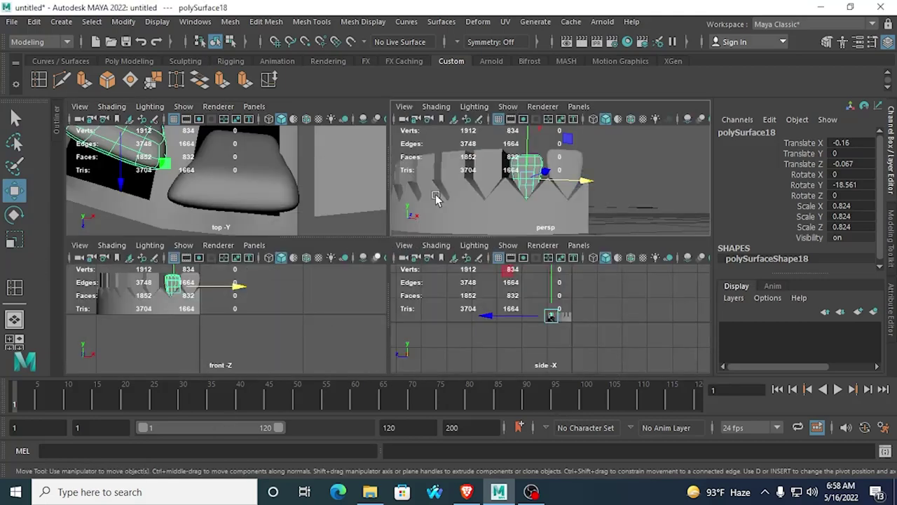
pyautogui.press('space')
pyautogui.keyDown('alt'); pyautogui.moveTo(443, 231); pyautogui.dragTo(433, 264); pyautogui.keyUp('alt')
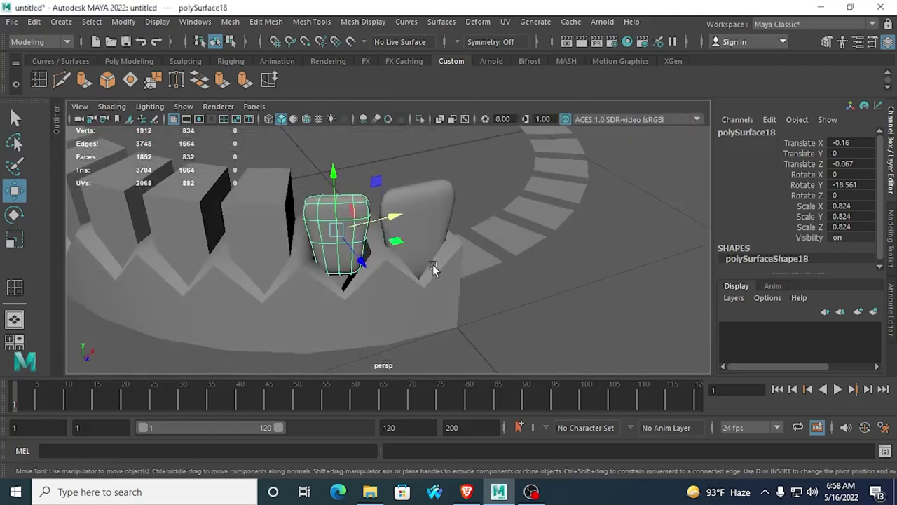
pyautogui.moveTo(377, 218); pyautogui.dragTo(502, 285)
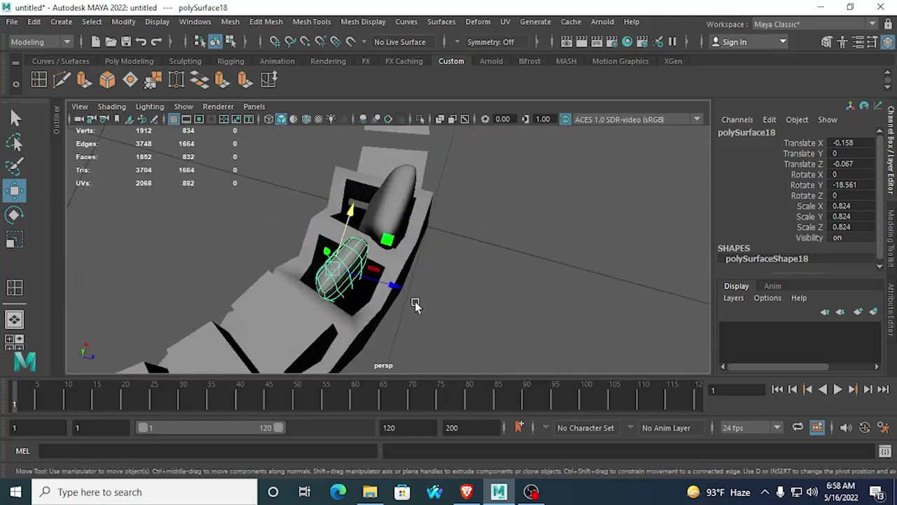
pyautogui.moveTo(393, 289); pyautogui.dragTo(397, 295)
# Step: In the top view, fit the copied tooth in its socket at X -0.16, Z -0.024 with a Y rotation of -14.719 degrees
pyautogui.press('space')
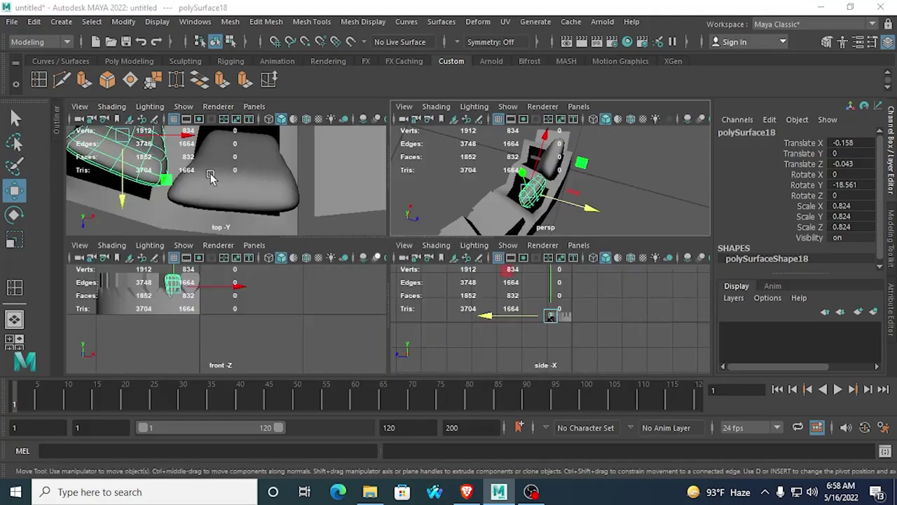
pyautogui.press('space')
pyautogui.scroll(5, 352, 254)
pyautogui.scroll(2, 364, 260)
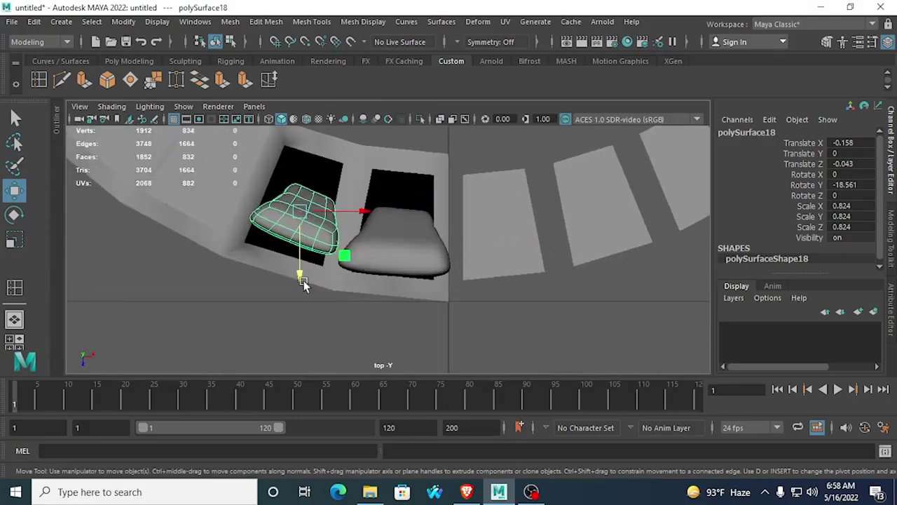
pyautogui.moveTo(302, 284); pyautogui.dragTo(314, 277)
pyautogui.moveTo(366, 221); pyautogui.dragTo(350, 203)
pyautogui.press('e')
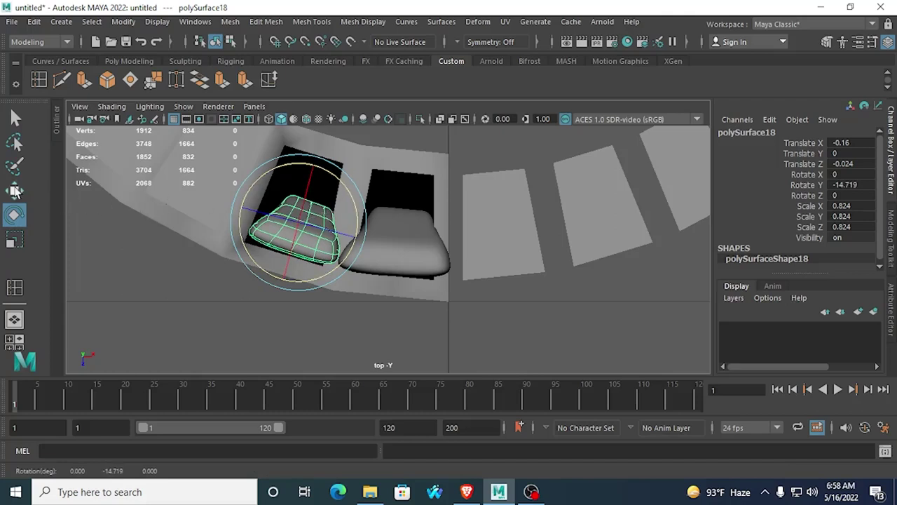
# Step: Move the copied tooth along X to -0.176 in its socket
pyautogui.click(15, 190)
pyautogui.moveTo(360, 224); pyautogui.dragTo(356, 223)
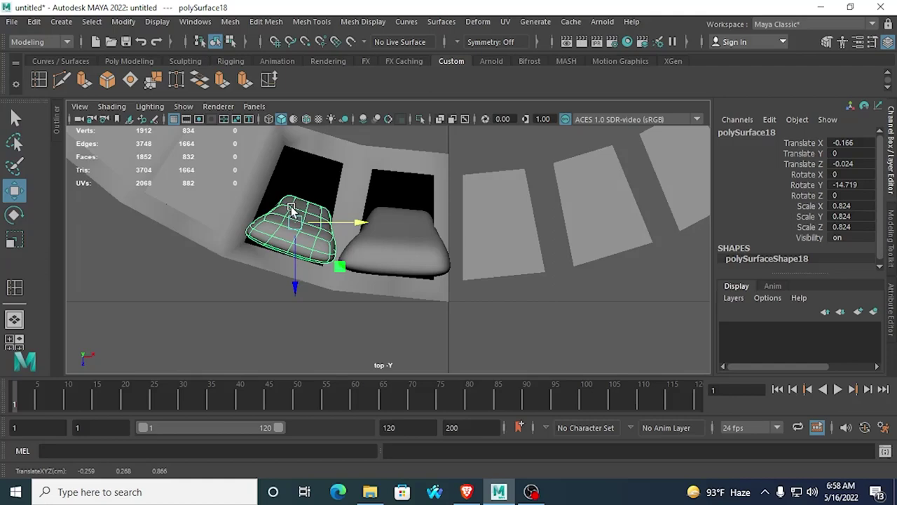
pyautogui.moveTo(362, 223); pyautogui.dragTo(356, 225)
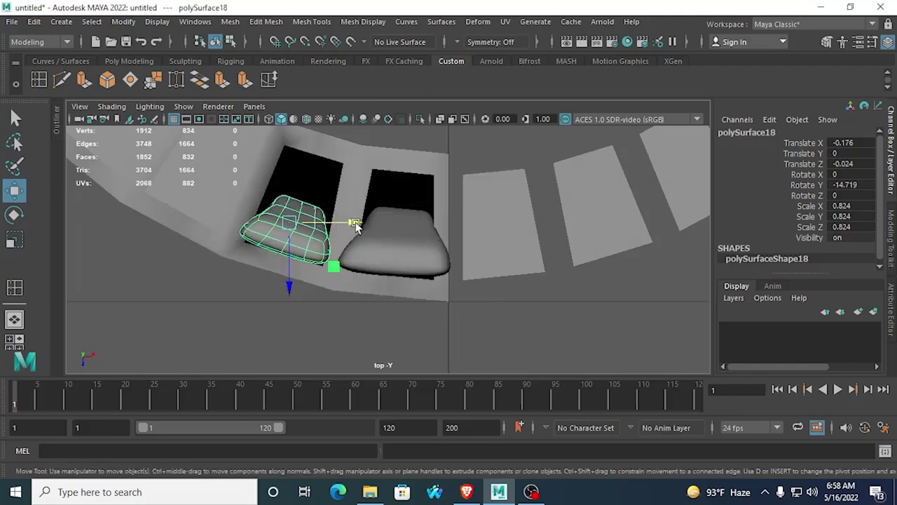
# Step: Show the end tooth's unsmoothed cage in perspective and shift its rear top-edge vertices downward and toward the front face
pyautogui.press('space')
pyautogui.press('space')
pyautogui.keyDown('alt'); pyautogui.moveTo(453, 185); pyautogui.dragTo(247, 178); pyautogui.keyUp('alt')
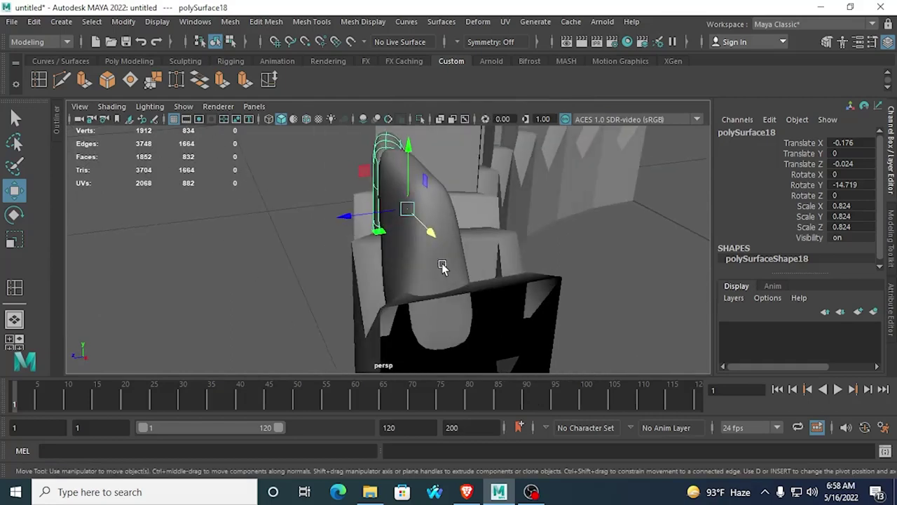
pyautogui.click(399, 240)
pyautogui.press('f')
pyautogui.press('1')
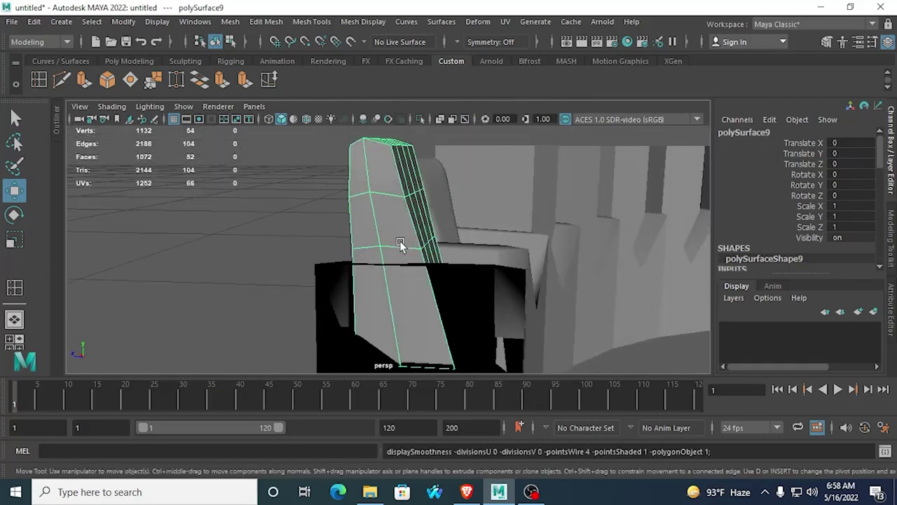
pyautogui.moveTo(391, 158); pyautogui.dragTo(379, 144, button='right')
pyautogui.keyDown('alt'); pyautogui.moveTo(378, 145); pyautogui.dragTo(422, 160); pyautogui.keyUp('alt')
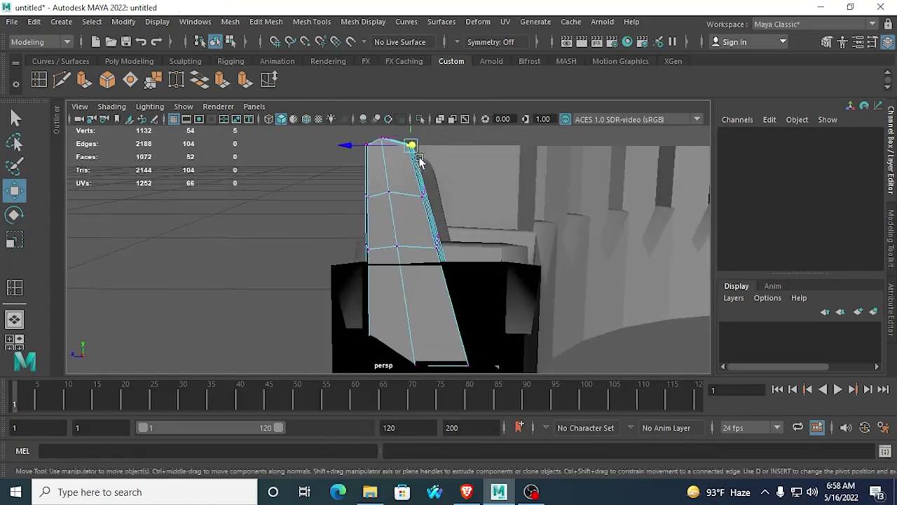
pyautogui.keyDown('alt'); pyautogui.moveTo(413, 163); pyautogui.dragTo(411, 210, button='middle'); pyautogui.keyUp('alt')
pyautogui.moveTo(410, 150); pyautogui.dragTo(410, 159)
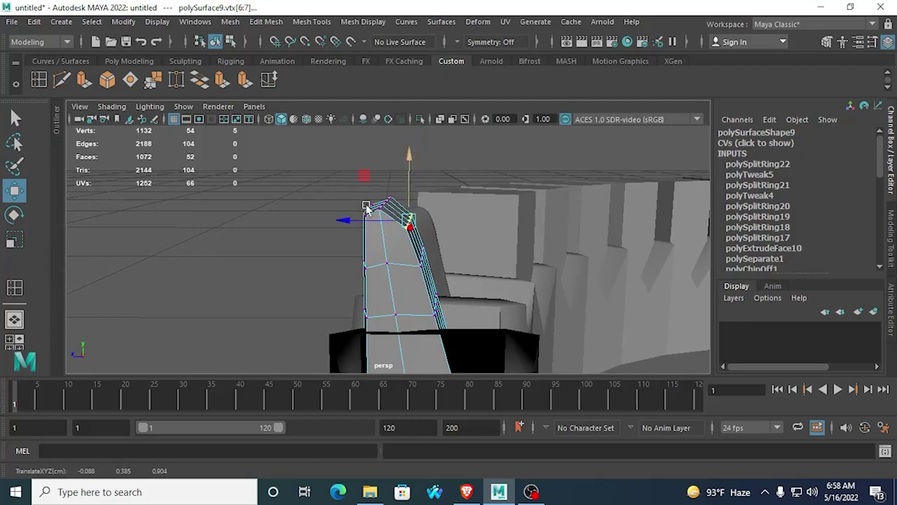
pyautogui.moveTo(352, 219); pyautogui.dragTo(339, 227)
# Step: Pull the two lower rows of rear vertices on the end tooth toward its front face to thin the crown
pyautogui.keyDown('alt'); pyautogui.moveTo(456, 281); pyautogui.dragTo(441, 262); pyautogui.keyUp('alt')
pyautogui.moveTo(405, 234); pyautogui.dragTo(346, 251)
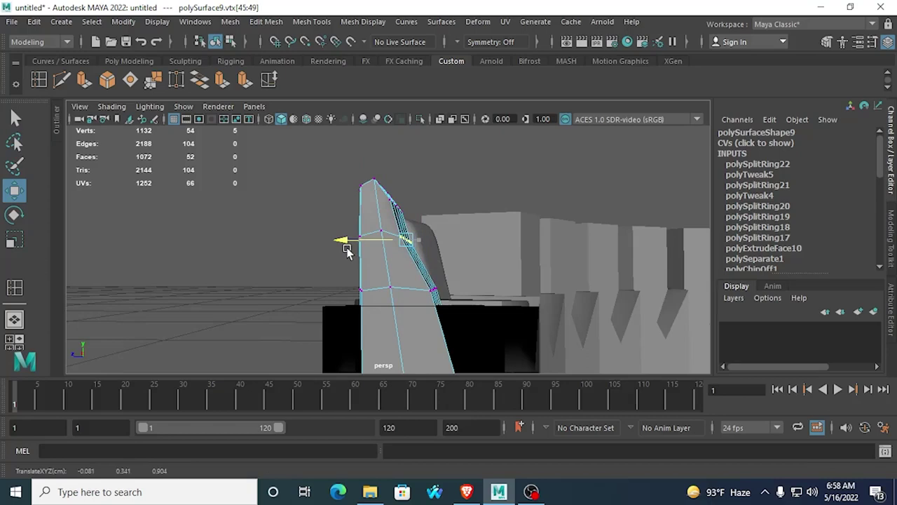
pyautogui.moveTo(458, 317); pyautogui.dragTo(404, 267)
pyautogui.moveTo(369, 290); pyautogui.dragTo(350, 301)
pyautogui.moveTo(350, 303); pyautogui.dragTo(346, 306, button='middle')
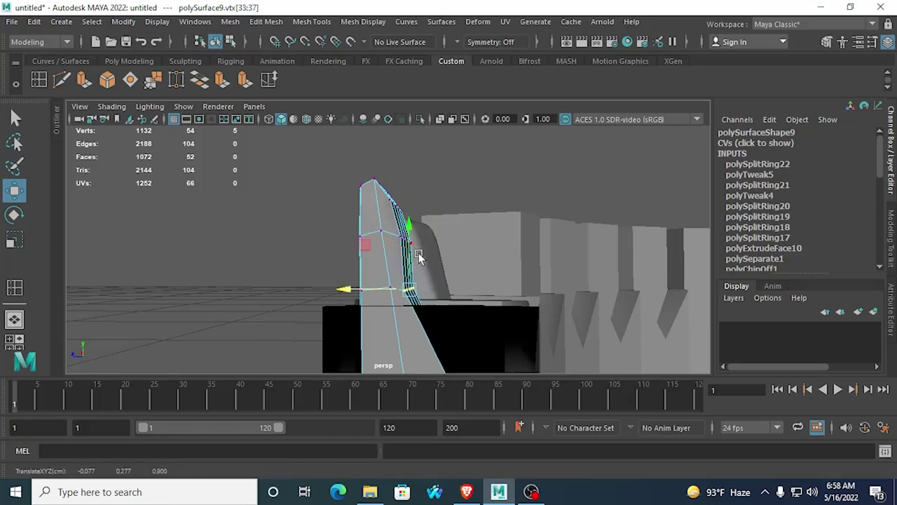
# Step: Refine the end tooth's rear profile by adjusting its second vertex row and pulling the rear top-edge vertices slightly forward
pyautogui.moveTo(418, 254); pyautogui.dragTo(393, 222)
pyautogui.keyDown('alt'); pyautogui.moveTo(393, 228); pyautogui.dragTo(353, 244); pyautogui.keyUp('alt')
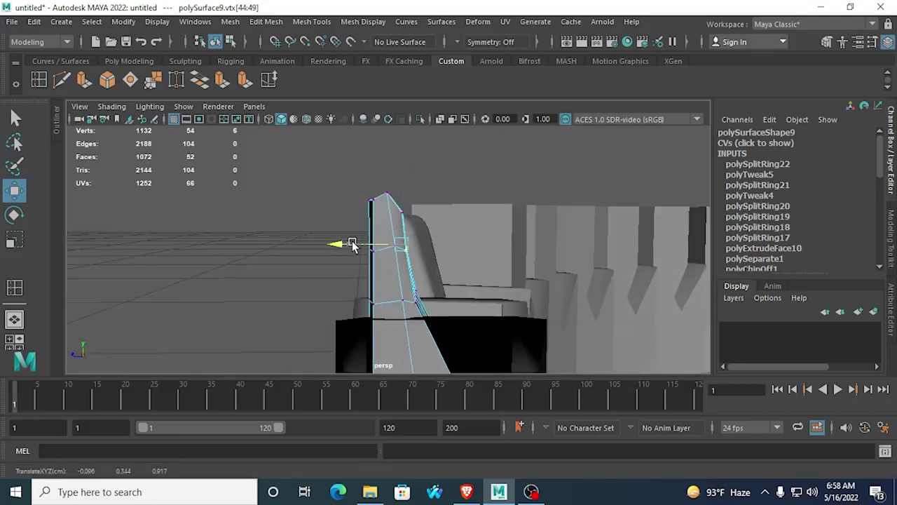
pyautogui.moveTo(419, 225); pyautogui.dragTo(390, 195)
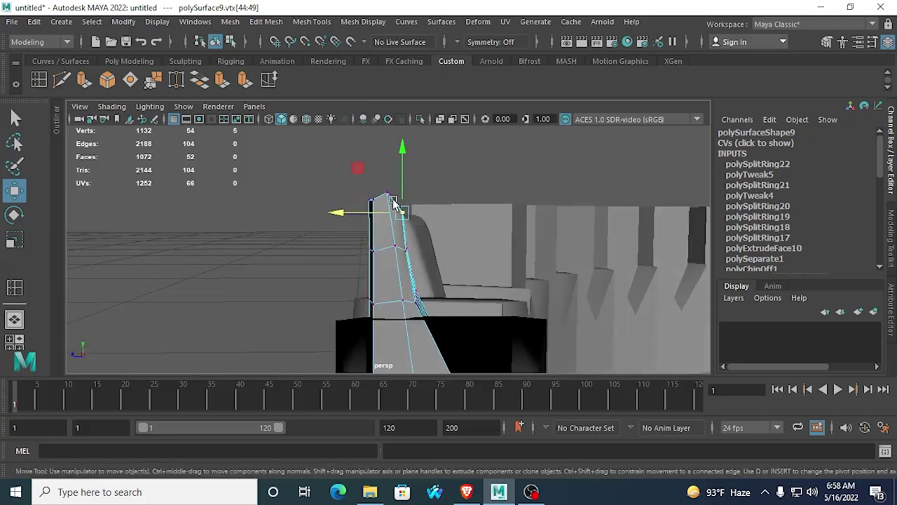
pyautogui.moveTo(336, 210); pyautogui.dragTo(332, 214)
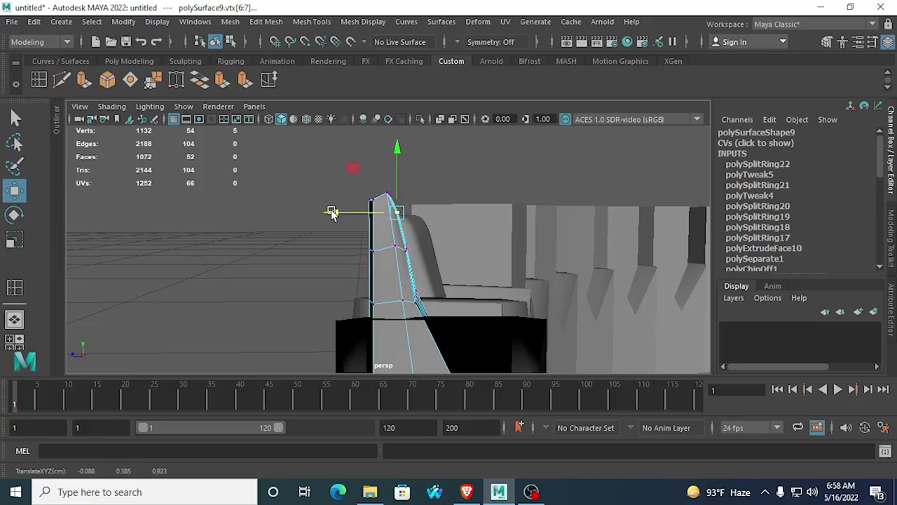
# Step: Display the end tooth smoothed again, return to object mode and clear the selection
pyautogui.press('3')
pyautogui.keyDown('alt'); pyautogui.moveTo(329, 254); pyautogui.dragTo(453, 266); pyautogui.keyUp('alt')
pyautogui.moveTo(453, 265); pyautogui.dragTo(541, 90, button='right')
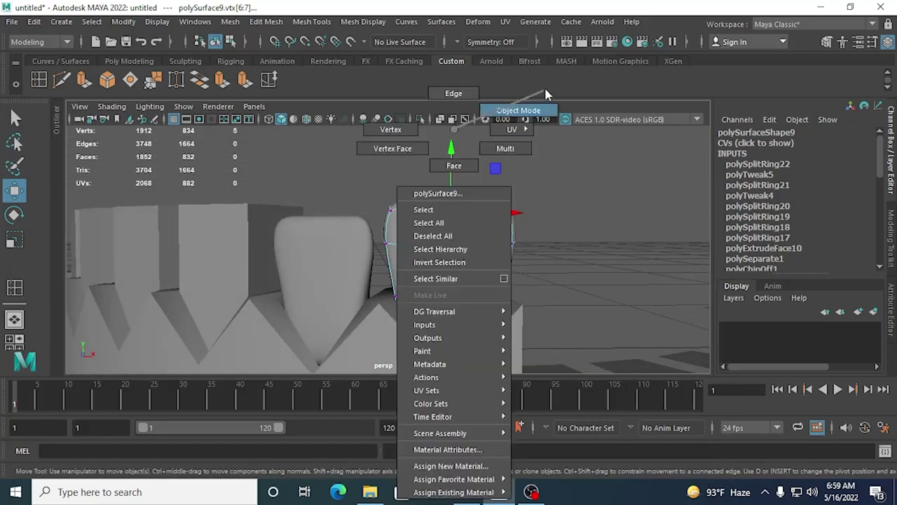
pyautogui.click(592, 207)
pyautogui.scroll(-3, 585, 217)
pyautogui.scroll(2, 511, 214)
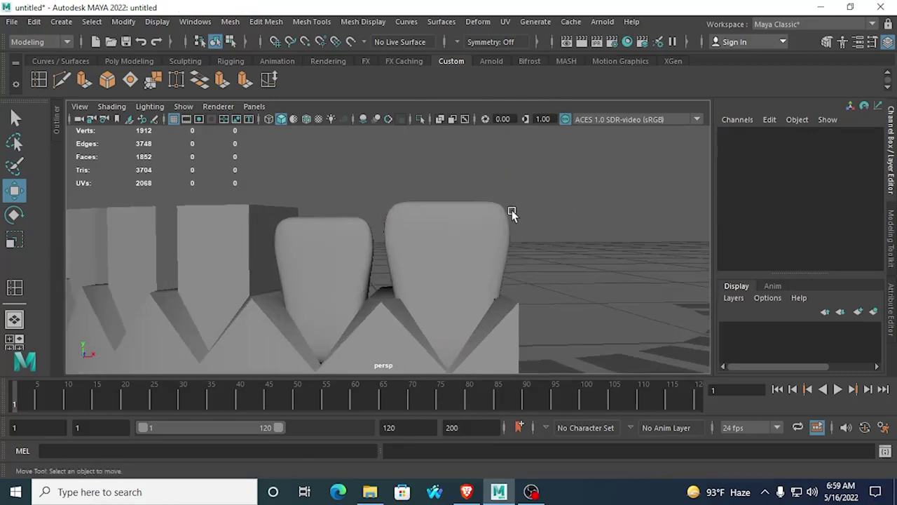
# Step: Raise the copied tooth to Y 0.016, comparing it with the front-teeth reference photo in the web browser
pyautogui.click(443, 287)
pyautogui.click(375, 289)
pyautogui.keyDown('alt'); pyautogui.moveTo(401, 260); pyautogui.dragTo(447, 254); pyautogui.keyUp('alt')
pyautogui.moveTo(366, 194); pyautogui.dragTo(367, 192)
pyautogui.click(468, 492)
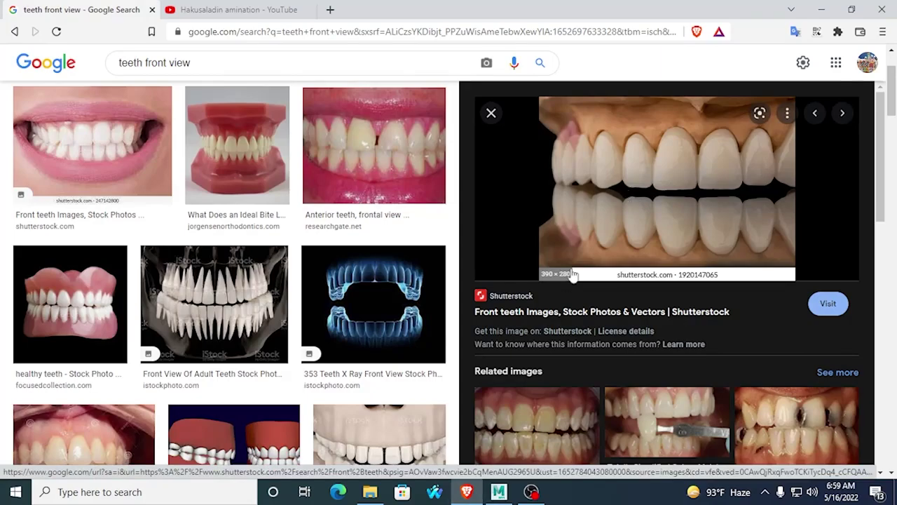
pyautogui.click(501, 492)
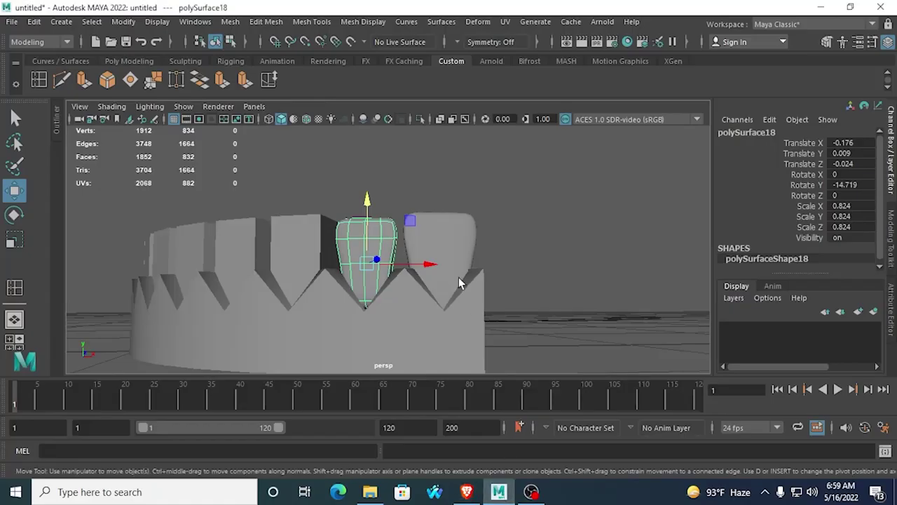
pyautogui.scroll(2, 459, 279)
pyautogui.moveTo(363, 203); pyautogui.dragTo(365, 197)
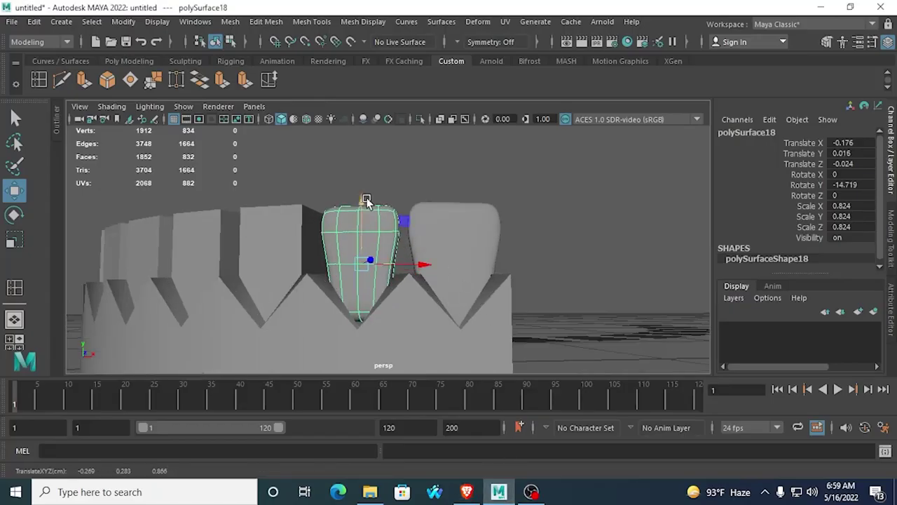
# Step: Show the copied tooth's unsmoothed cage and select the five vertices along its rear top edge
pyautogui.keyDown('alt'); pyautogui.moveTo(429, 244); pyautogui.dragTo(423, 218); pyautogui.keyUp('alt')
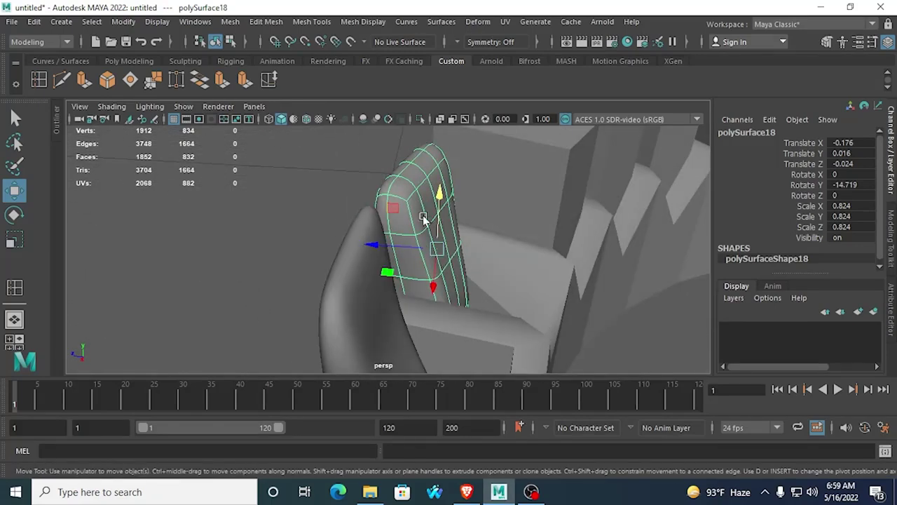
pyautogui.press('1')
pyautogui.moveTo(421, 194); pyautogui.dragTo(365, 148, button='right')
pyautogui.click(413, 195)
pyautogui.keyDown('shift'); pyautogui.doubleClick(449, 151); pyautogui.keyUp('shift')
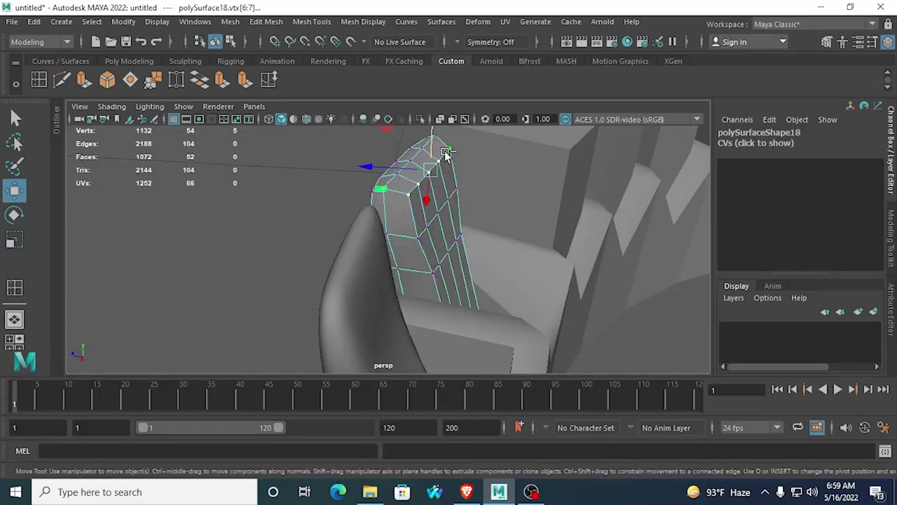
pyautogui.keyDown('alt'); pyautogui.moveTo(380, 195); pyautogui.dragTo(440, 203); pyautogui.keyUp('alt')
pyautogui.keyDown('alt'); pyautogui.moveTo(447, 156); pyautogui.dragTo(117, 199); pyautogui.keyUp('alt')
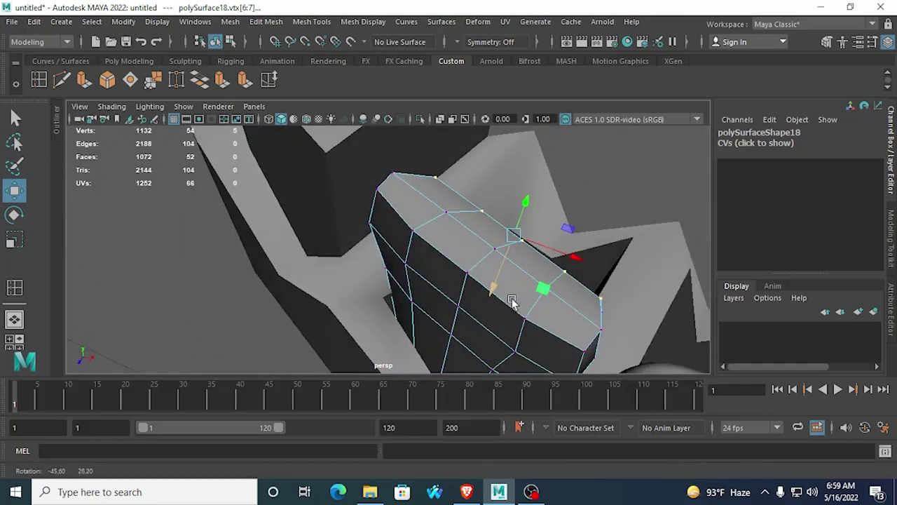
# Step: Set the Move tool's axis orientation to Object and minimize its settings window
pyautogui.doubleClick(17, 192)
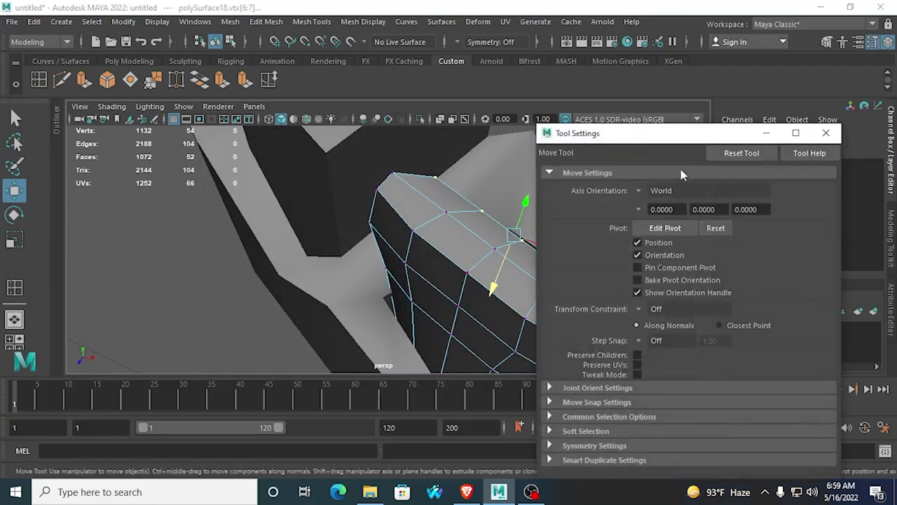
pyautogui.click(637, 191)
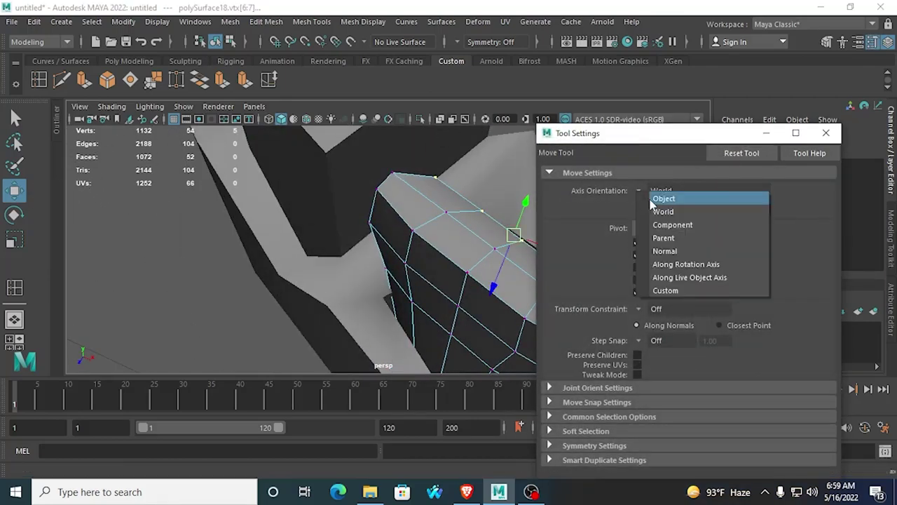
pyautogui.click(663, 197)
pyautogui.click(768, 133)
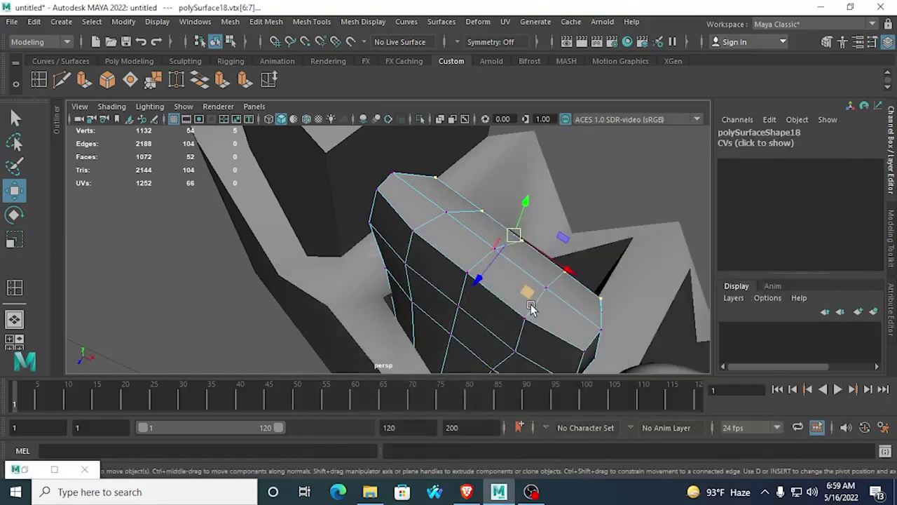
# Step: Lower the copied tooth's rear top-edge vertices to slope its biting edge
pyautogui.keyDown('alt'); pyautogui.moveTo(470, 287); pyautogui.dragTo(421, 245); pyautogui.keyUp('alt')
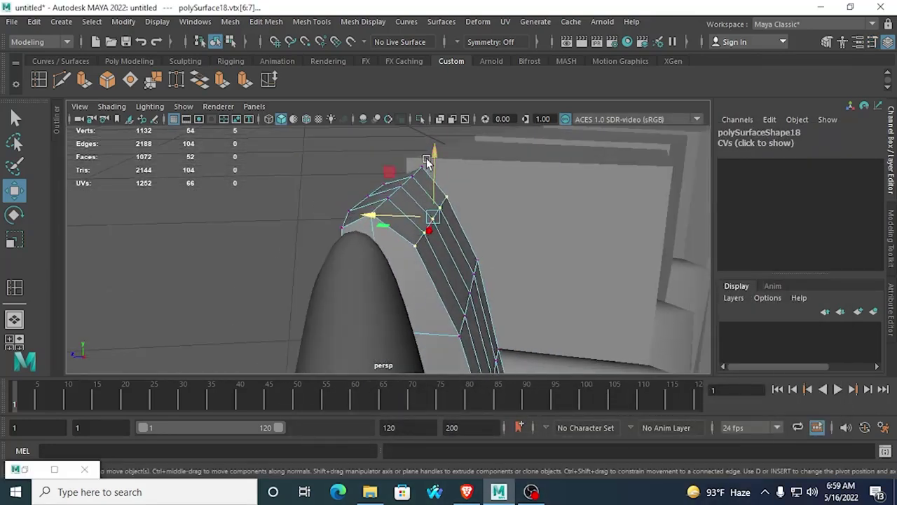
pyautogui.moveTo(432, 168); pyautogui.dragTo(442, 180)
pyautogui.keyDown('alt'); pyautogui.moveTo(431, 244); pyautogui.dragTo(402, 233); pyautogui.keyUp('alt')
# Step: Select the six vertices of the row below the copied tooth's rear top edge and adjust their position
pyautogui.click(390, 314)
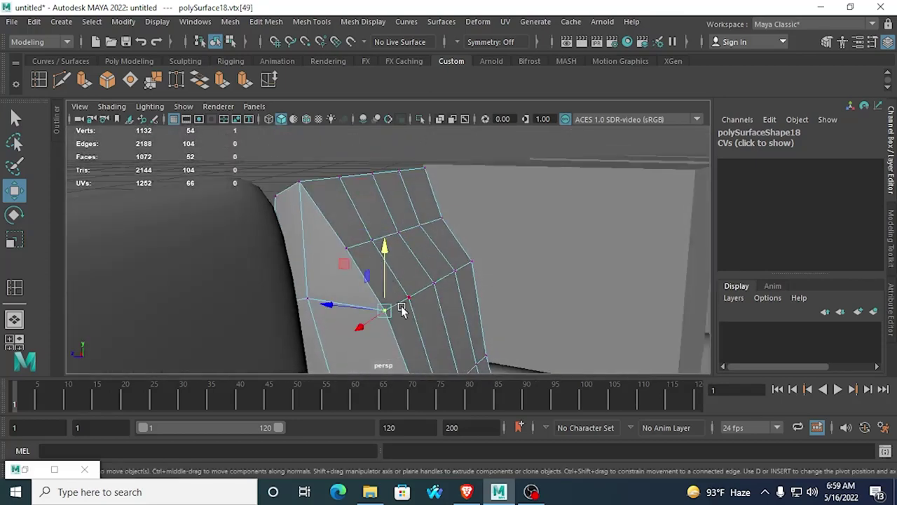
pyautogui.doubleClick(414, 305)
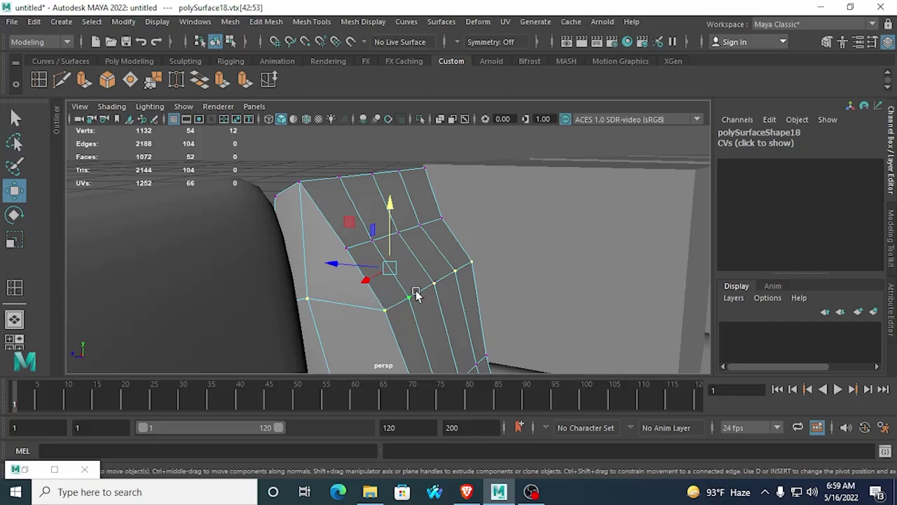
pyautogui.moveTo(504, 300); pyautogui.dragTo(424, 245)
pyautogui.keyDown('shift'); pyautogui.moveTo(425, 324); pyautogui.dragTo(445, 302); pyautogui.keyUp('shift')
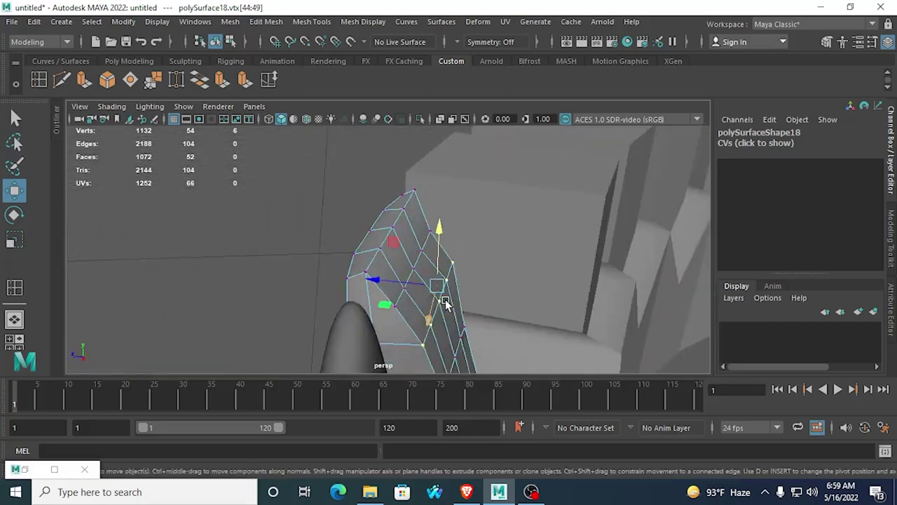
pyautogui.keyDown('alt'); pyautogui.moveTo(379, 293); pyautogui.dragTo(399, 223); pyautogui.keyUp('alt')
pyautogui.moveTo(422, 188); pyautogui.dragTo(421, 214)
# Step: Select the ring of twelve vertices just above the gum on the copied tooth and widen it slightly along X
pyautogui.moveTo(477, 330); pyautogui.dragTo(334, 306)
pyautogui.scroll(-5, 364, 306)
pyautogui.keyDown('alt'); pyautogui.moveTo(390, 304); pyautogui.dragTo(550, 269); pyautogui.keyUp('alt')
pyautogui.scroll(3, 360, 300)
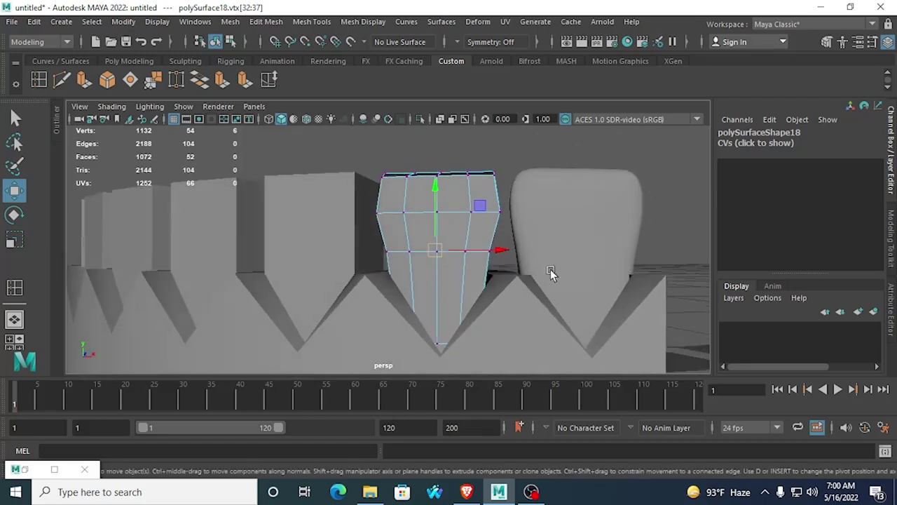
pyautogui.keyDown('shift'); pyautogui.moveTo(369, 242); pyautogui.dragTo(527, 280); pyautogui.keyUp('shift')
pyautogui.click(14, 238)
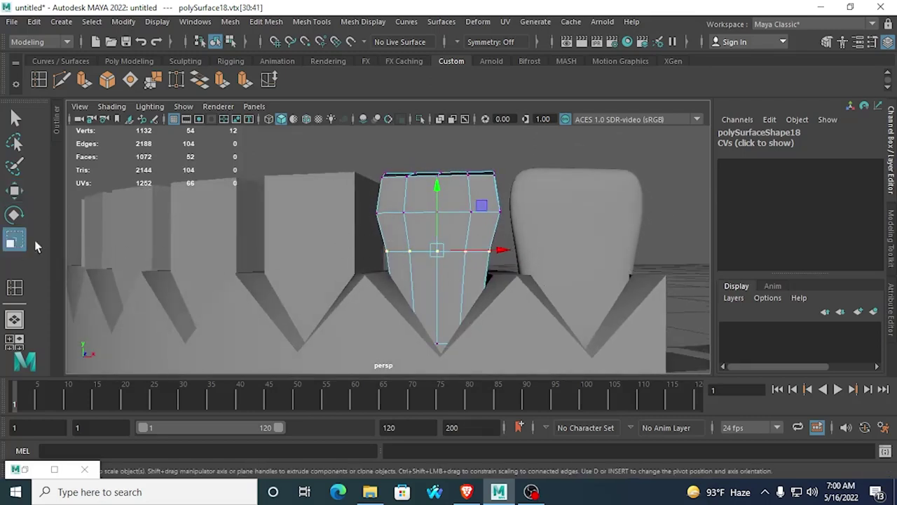
pyautogui.moveTo(494, 250); pyautogui.dragTo(499, 253)
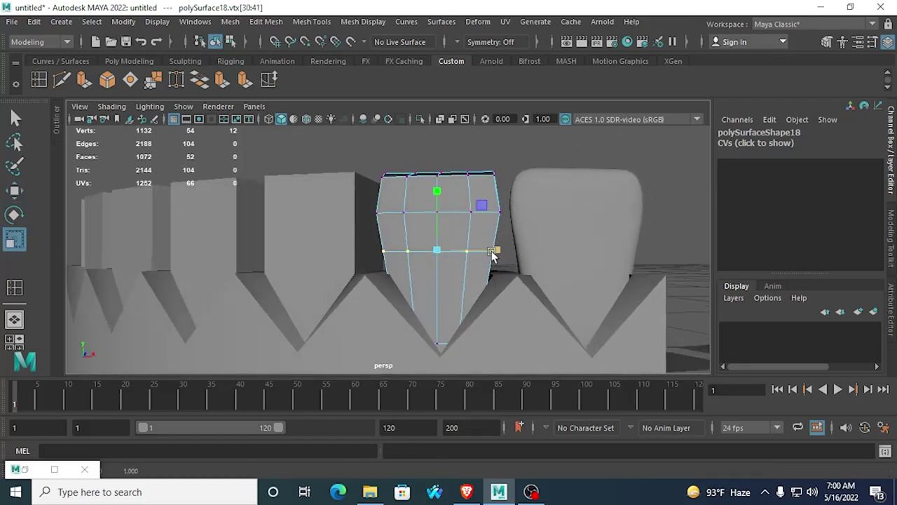
# Step: Display the copied tooth smoothed, return to object mode and deselect it to inspect the fit
pyautogui.press('3')
pyautogui.moveTo(415, 245); pyautogui.dragTo(492, 118, button='right')
pyautogui.click(497, 140)
pyautogui.scroll(-5, 503, 167)
pyautogui.keyDown('alt'); pyautogui.moveTo(494, 178); pyautogui.dragTo(554, 198); pyautogui.keyUp('alt')
pyautogui.scroll(5, 551, 205)
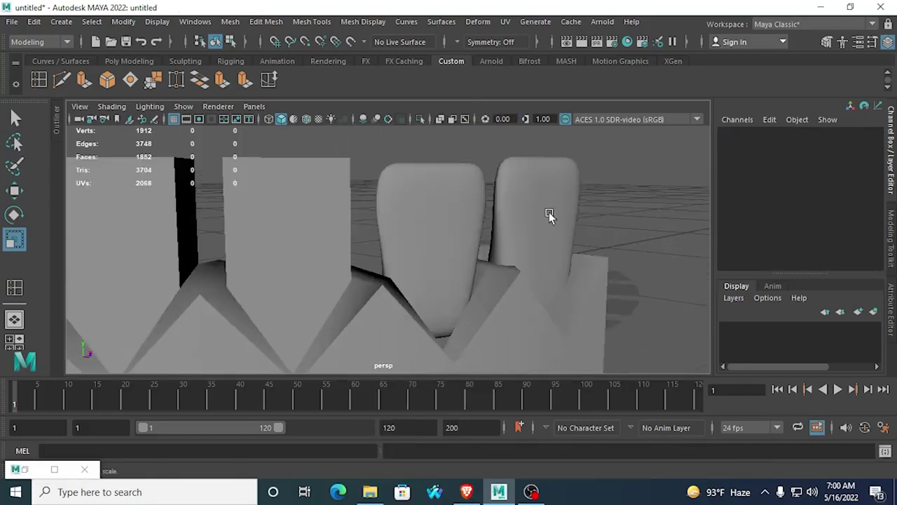
# Step: Stretch the copied tooth to a Y scale of 0.941 and move it to Y -0.004
pyautogui.click(459, 223)
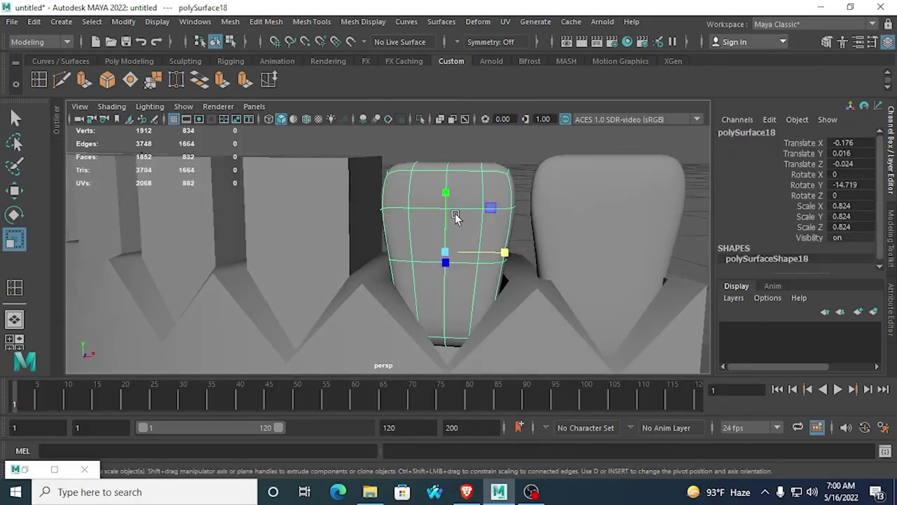
pyautogui.scroll(-3, 459, 218)
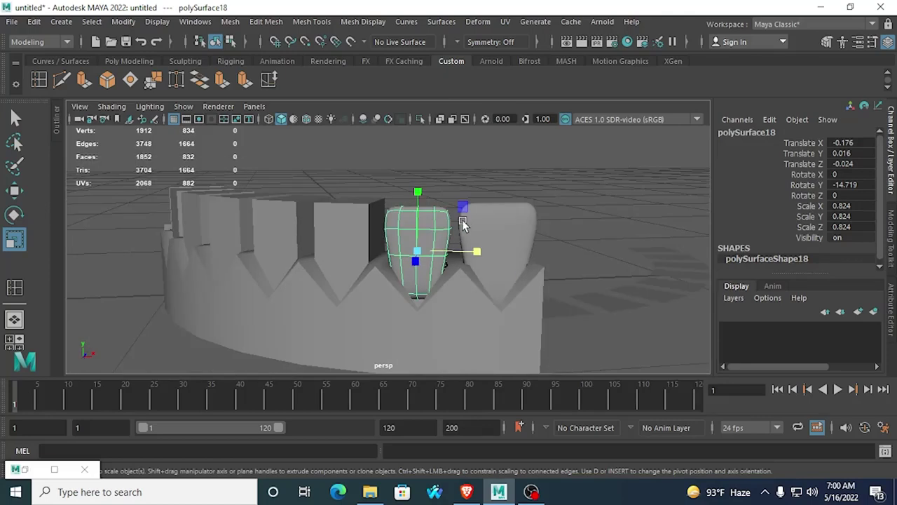
pyautogui.scroll(2, 463, 223)
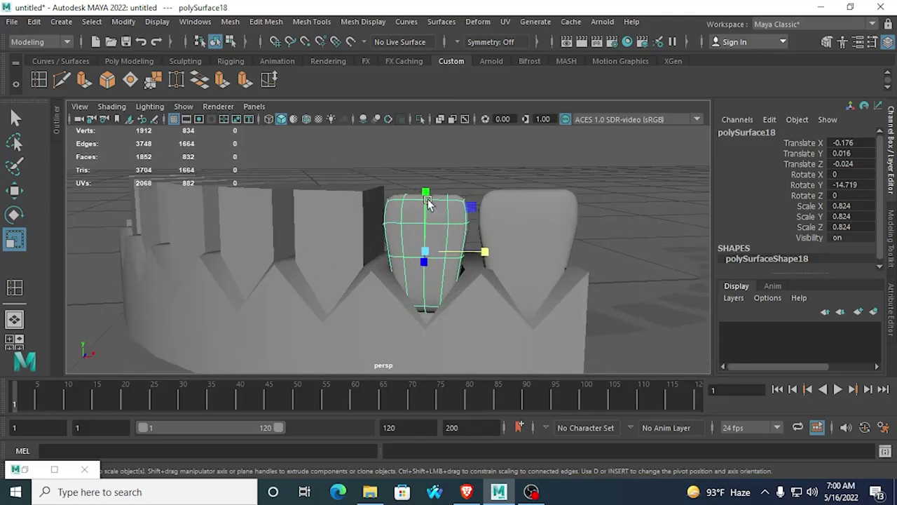
pyautogui.moveTo(428, 189)
pyautogui.mouseDown()
pyautogui.moveTo(427, 168)
pyautogui.moveTo(428, 194)
pyautogui.mouseUp()
pyautogui.press('w')
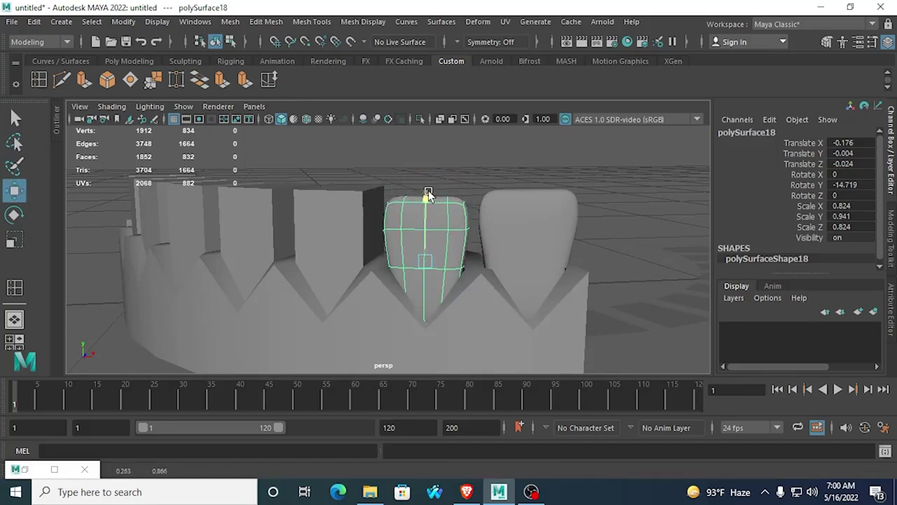
# Step: Select the end tooth to compare its fit with the neighbouring copy from several angles, and clear the selection
pyautogui.click(536, 243)
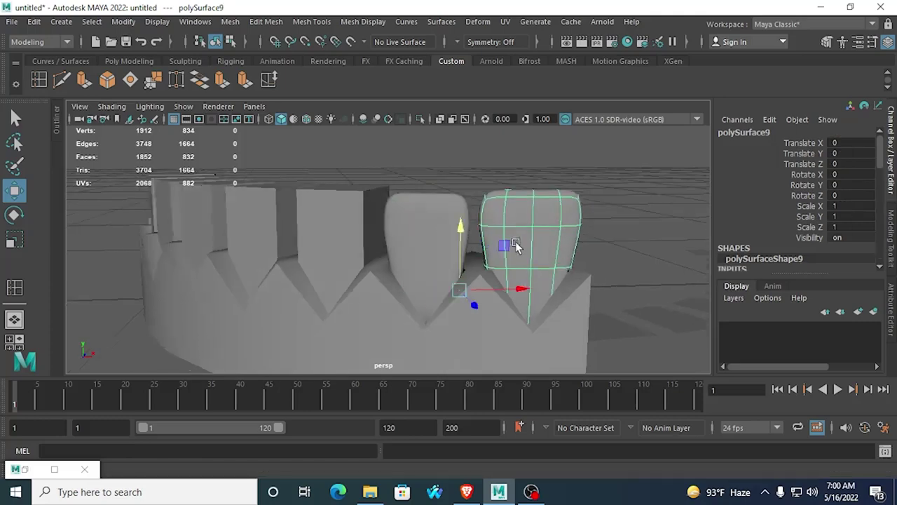
pyautogui.keyDown('alt'); pyautogui.moveTo(515, 245); pyautogui.dragTo(464, 236); pyautogui.keyUp('alt')
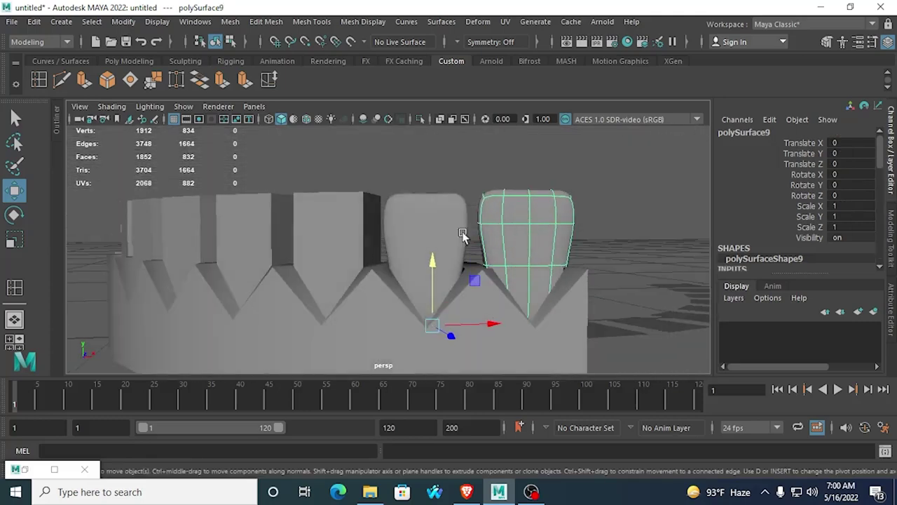
pyautogui.click(430, 177)
pyautogui.keyDown('alt'); pyautogui.moveTo(430, 178); pyautogui.dragTo(400, 193); pyautogui.keyUp('alt')
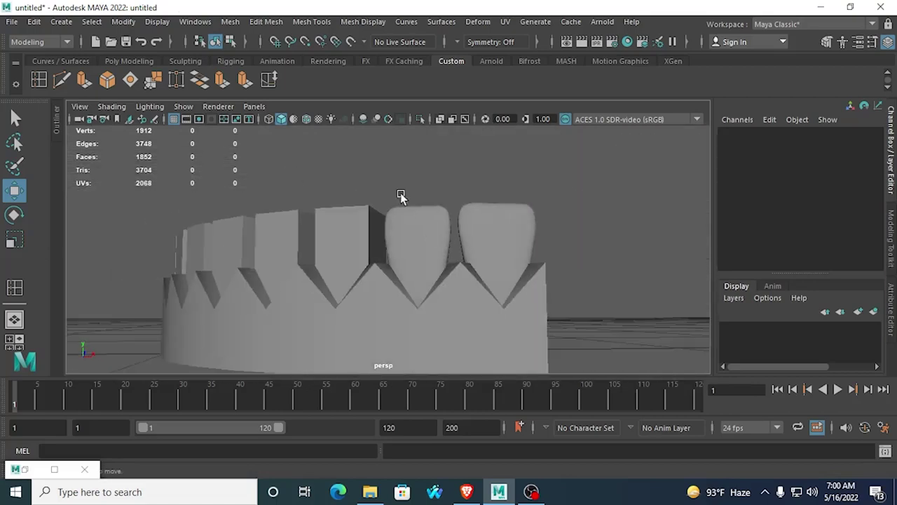
# Step: Select the unshaped block directly beside the fitted tooth copy as the next one to work on
pyautogui.click(367, 247)
pyautogui.keyDown('alt'); pyautogui.moveTo(300, 244); pyautogui.dragTo(314, 269); pyautogui.keyUp('alt')
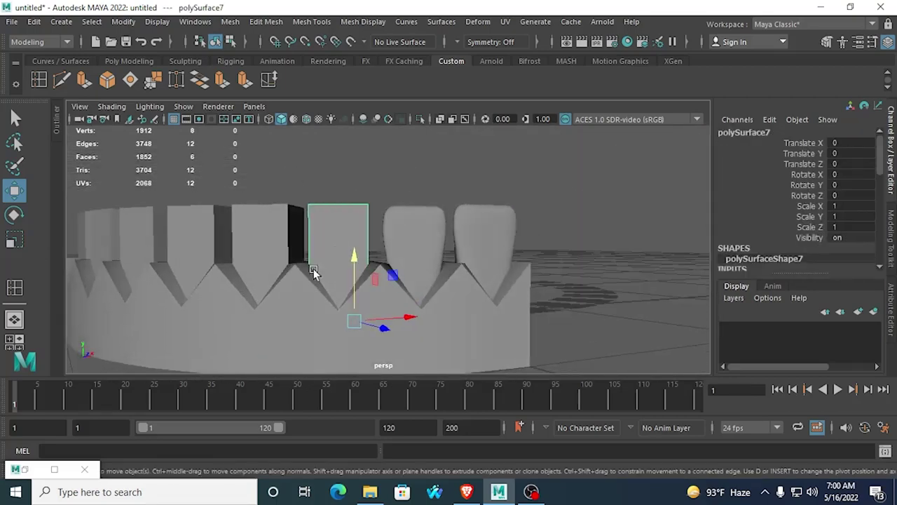
pyautogui.keyDown('alt'); pyautogui.moveTo(339, 209); pyautogui.dragTo(354, 235); pyautogui.keyUp('alt')
pyautogui.scroll(3, 352, 234)
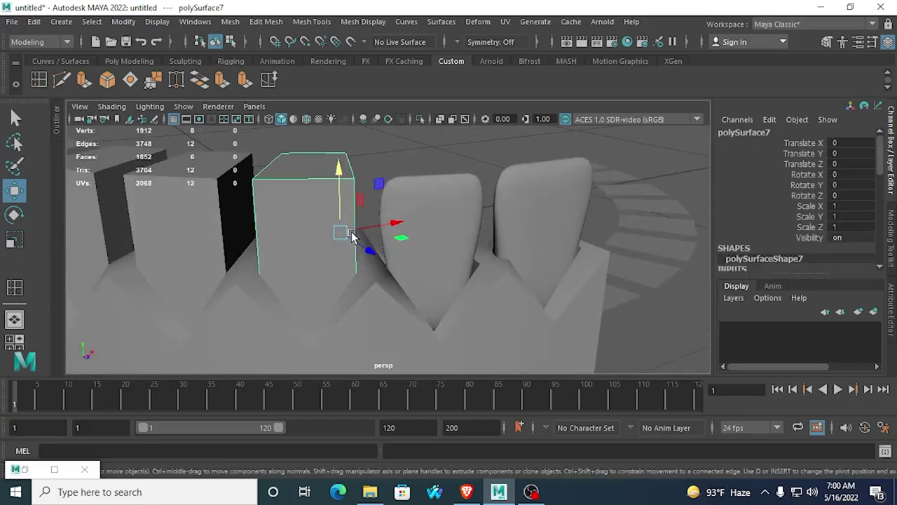
# Step: Switch to the browser to examine the front-view teeth reference photo, and return to Maya to inspect the selected block from both sides
pyautogui.click(467, 491)
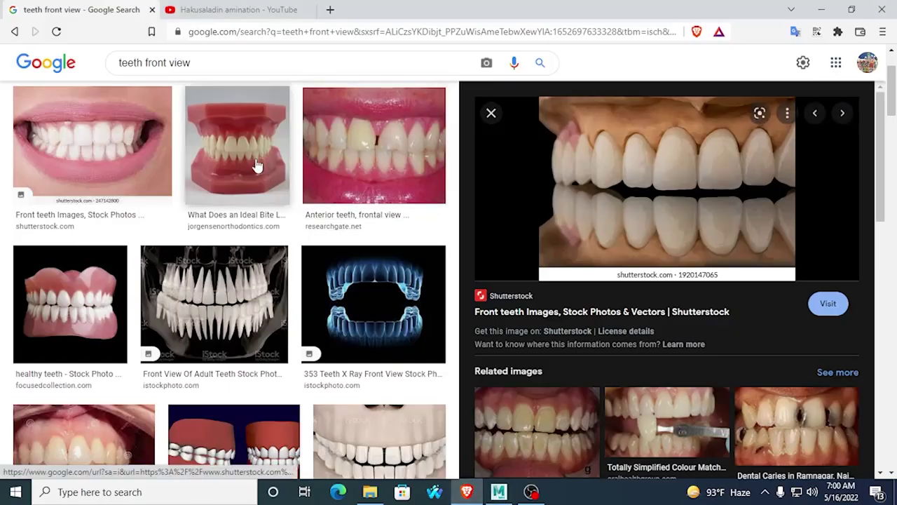
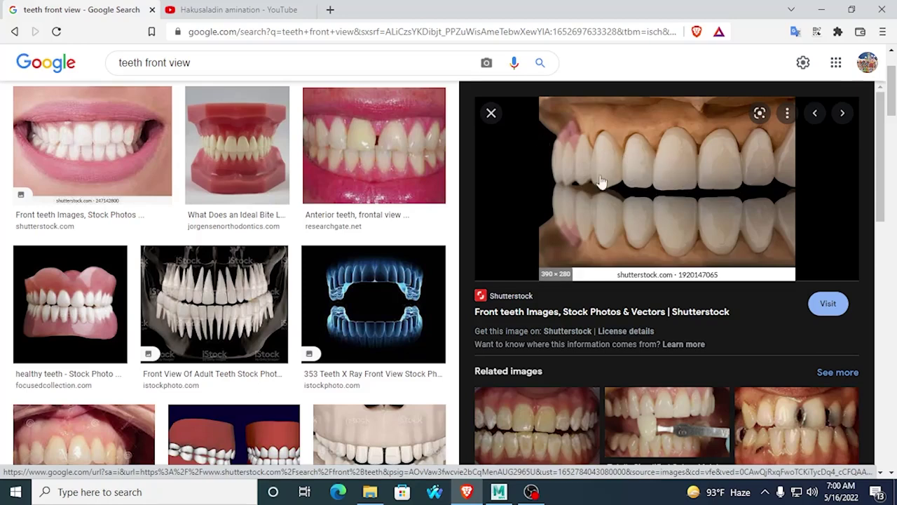
pyautogui.click(499, 491)
pyautogui.scroll(3, 444, 261)
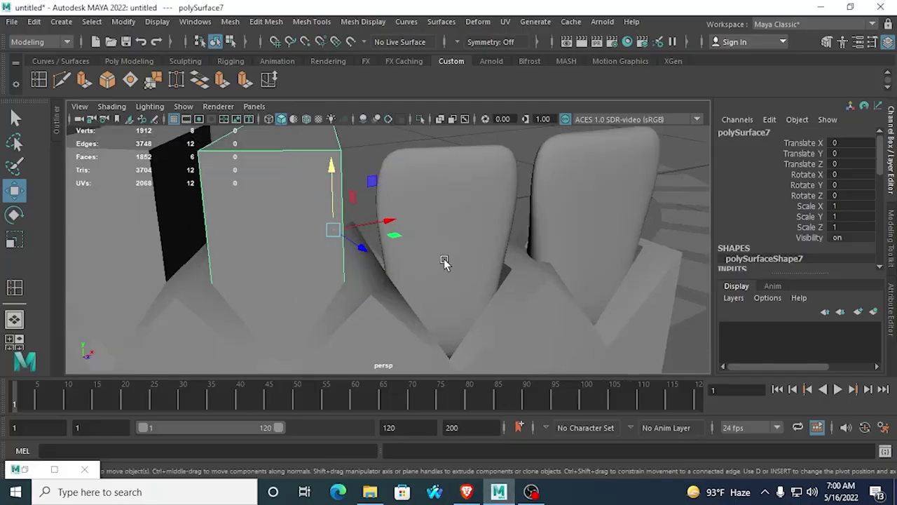
pyautogui.keyDown('alt'); pyautogui.moveTo(340, 239); pyautogui.dragTo(436, 244); pyautogui.keyUp('alt')
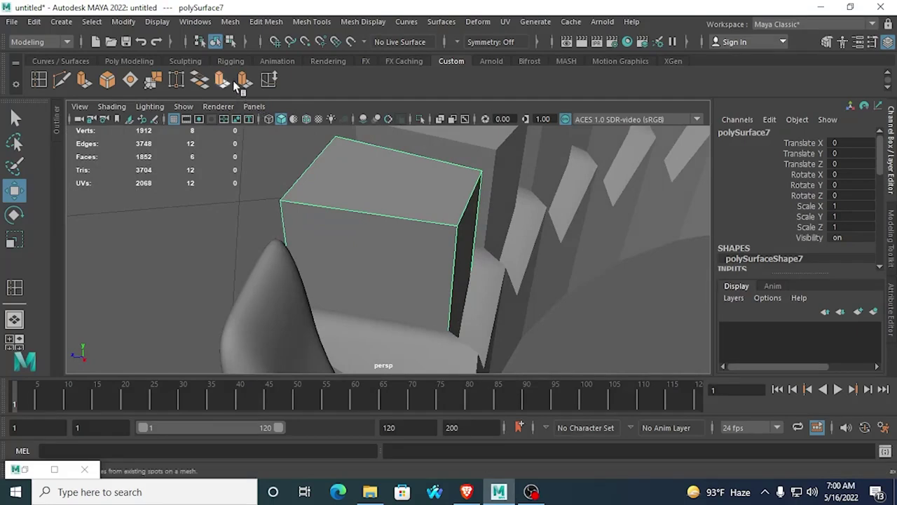
pyautogui.keyDown('alt'); pyautogui.moveTo(228, 181); pyautogui.dragTo(394, 164); pyautogui.keyUp('alt')
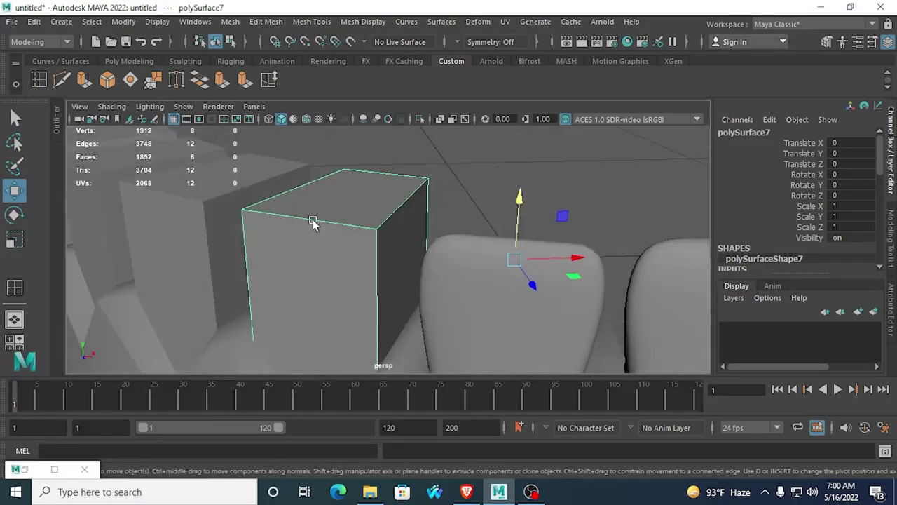
# Step: Insert an edge loop running front to back through the middle of the tooth block beside the smooth teeth
pyautogui.click(16, 117)
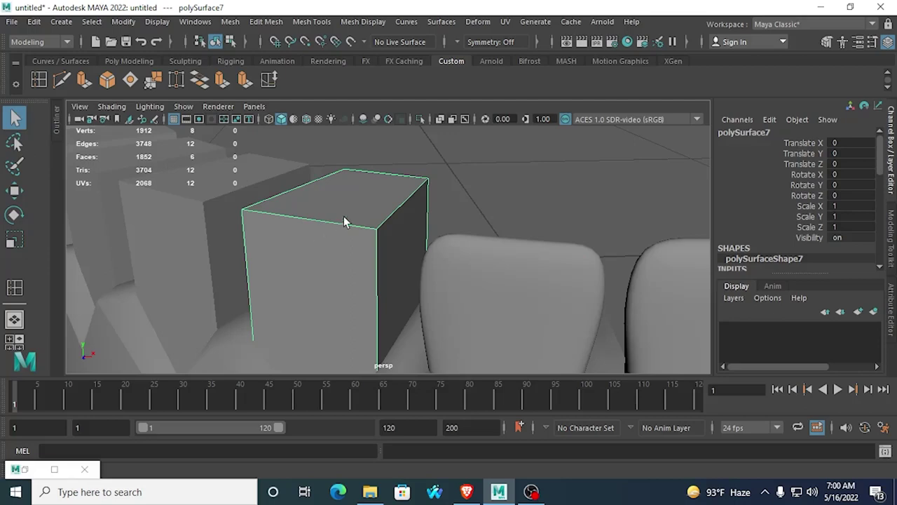
pyautogui.moveTo(344, 222); pyautogui.dragTo(344, 91, button='right')
pyautogui.click(307, 222)
pyautogui.keyDown('shift'); pyautogui.rightClick(307, 232); pyautogui.keyUp('shift')
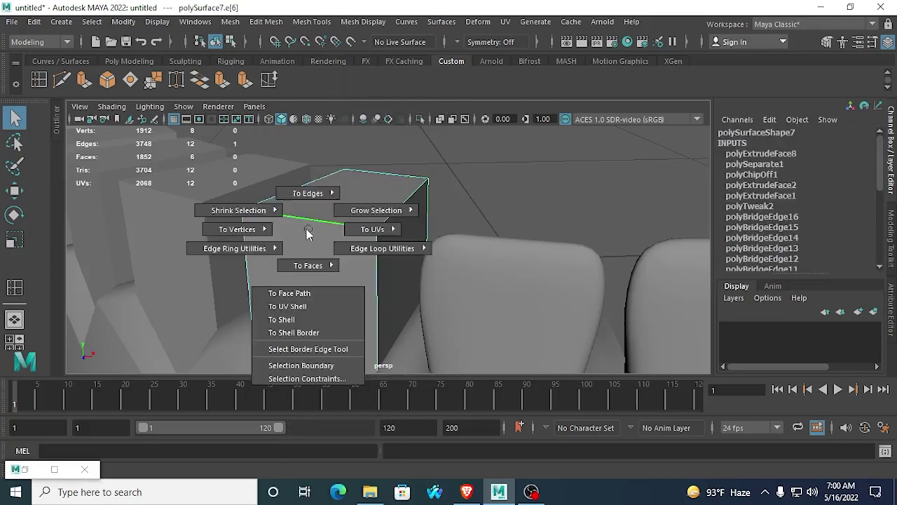
pyautogui.moveTo(235, 248)
pyautogui.click(300, 268)
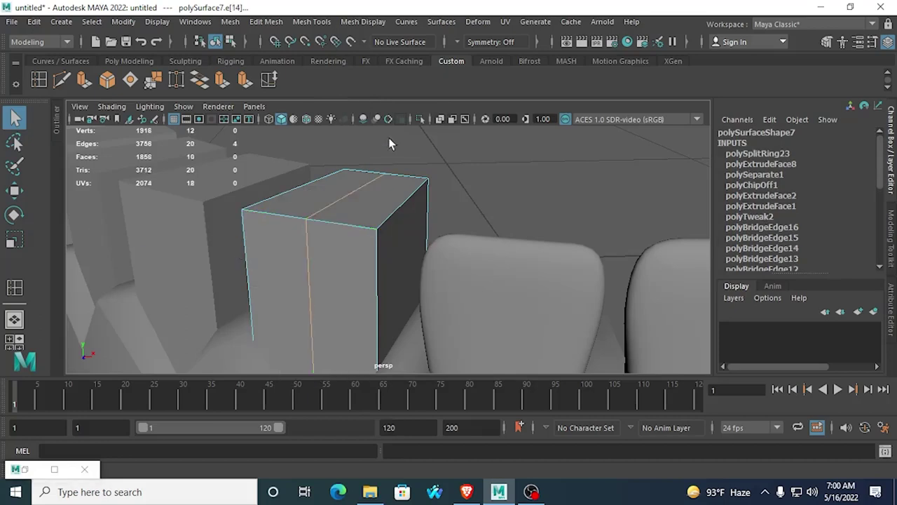
# Step: Insert a second edge loop crossing the middle of the tooth block's top and running down its sides
pyautogui.keyDown('shift'); pyautogui.rightClick(357, 192); pyautogui.keyUp('shift')
pyautogui.moveTo(314, 214)
pyautogui.keyDown('shift'); pyautogui.moveTo(313, 214); pyautogui.dragTo(380, 232, button='right'); pyautogui.keyUp('shift')
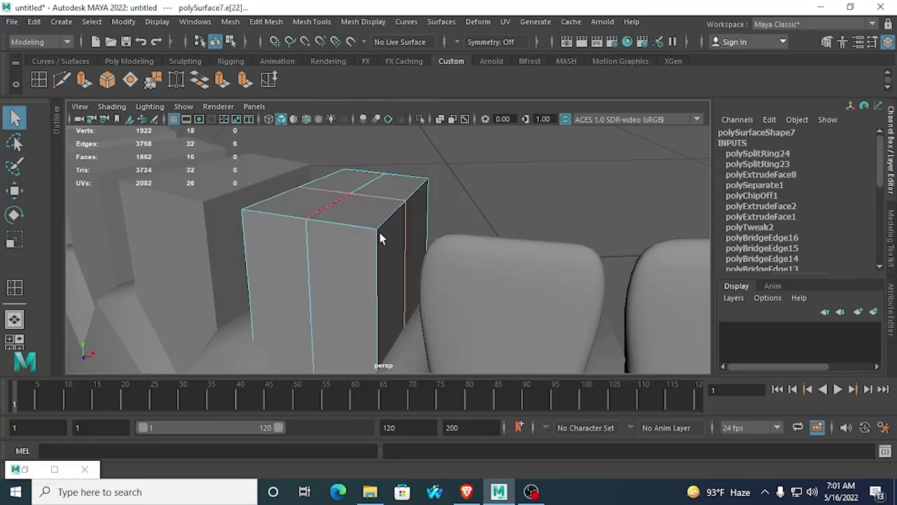
# Step: Insert a horizontal edge loop around the tooth block by splitting the ring of its vertical front centre edge
pyautogui.scroll(-5, 347, 235)
pyautogui.keyDown('alt'); pyautogui.moveTo(346, 235); pyautogui.dragTo(386, 272); pyautogui.keyUp('alt')
pyautogui.scroll(5, 364, 276)
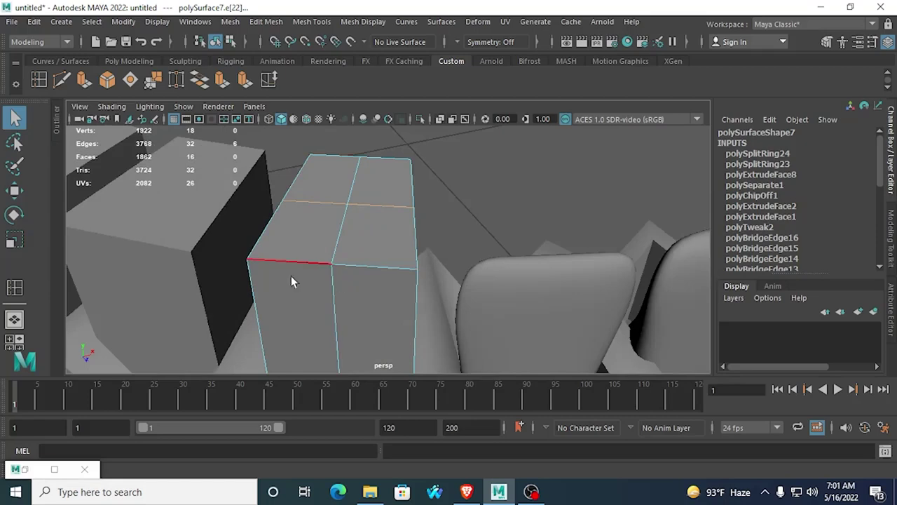
pyautogui.scroll(-5, 293, 291)
pyautogui.keyDown('alt'); pyautogui.moveTo(295, 302); pyautogui.dragTo(365, 275); pyautogui.keyUp('alt')
pyautogui.click(369, 274)
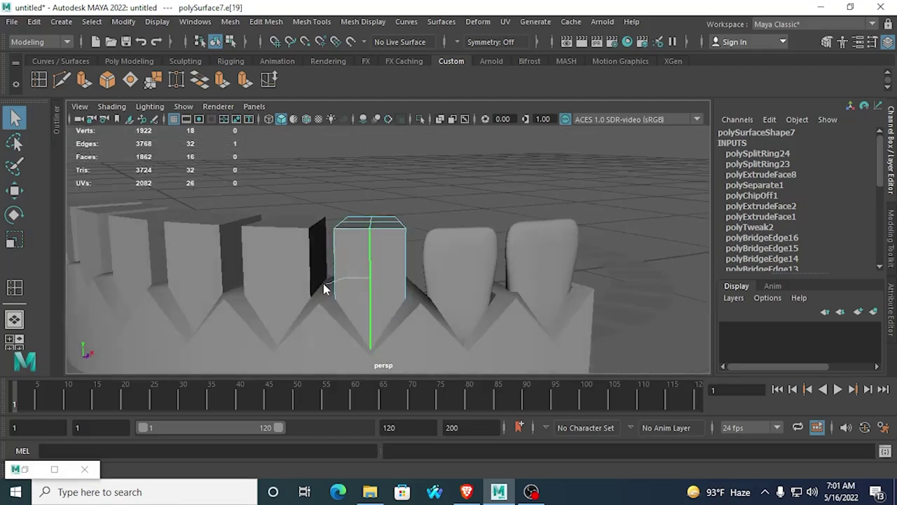
pyautogui.keyDown('ctrl'); pyautogui.moveTo(323, 283); pyautogui.dragTo(289, 290, button='right'); pyautogui.keyUp('ctrl')
pyautogui.keyDown('ctrl'); pyautogui.moveTo(417, 268); pyautogui.dragTo(349, 297, button='right'); pyautogui.keyUp('ctrl')
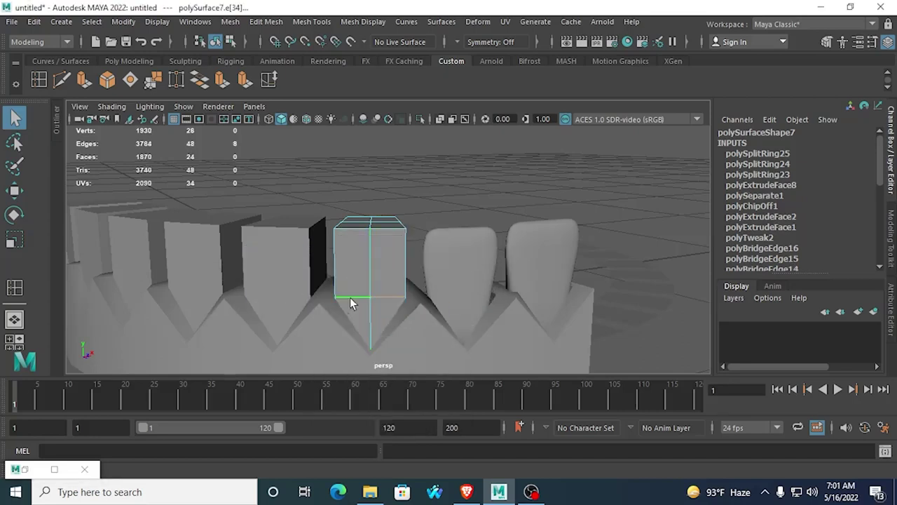
# Step: Insert two more horizontal edge loops around the tooth block, one in its upper section and one in its lower section
pyautogui.scroll(2, 354, 288)
pyautogui.click(366, 258)
pyautogui.keyDown('ctrl'); pyautogui.moveTo(366, 258); pyautogui.dragTo(368, 306, button='right'); pyautogui.keyUp('ctrl')
pyautogui.click(368, 338)
pyautogui.keyDown('ctrl'); pyautogui.moveTo(369, 337); pyautogui.dragTo(372, 359, button='right'); pyautogui.keyUp('ctrl')
# Step: Switch the tooth block to vertex editing and select the middle row of top vertices for the Move tool
pyautogui.keyDown('alt'); pyautogui.moveTo(389, 306); pyautogui.dragTo(386, 238); pyautogui.keyUp('alt')
pyautogui.moveTo(383, 182); pyautogui.dragTo(336, 141, button='right')
pyautogui.moveTo(348, 182); pyautogui.dragTo(290, 126, button='right')
pyautogui.keyDown('alt'); pyautogui.moveTo(291, 127); pyautogui.dragTo(327, 156); pyautogui.keyUp('alt')
pyautogui.scroll(2, 354, 238)
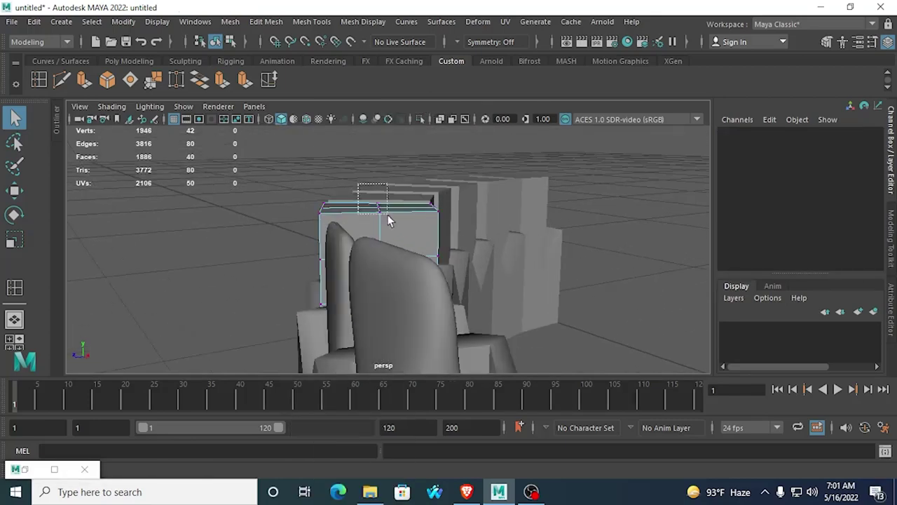
pyautogui.moveTo(387, 214); pyautogui.dragTo(389, 214)
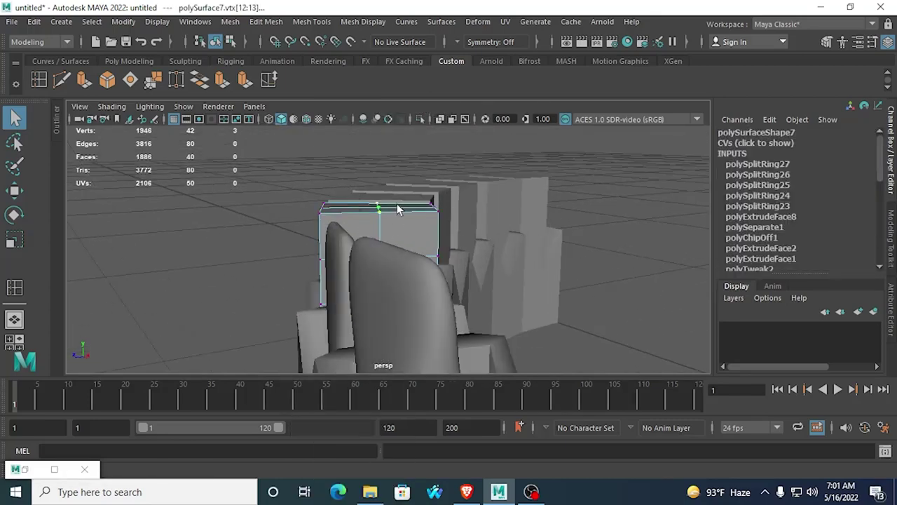
pyautogui.click(14, 192)
# Step: Try sloping the tooth block's top by shifting its selected vertices outward and lowering the inner row, and undo the moves
pyautogui.moveTo(337, 207); pyautogui.dragTo(294, 214)
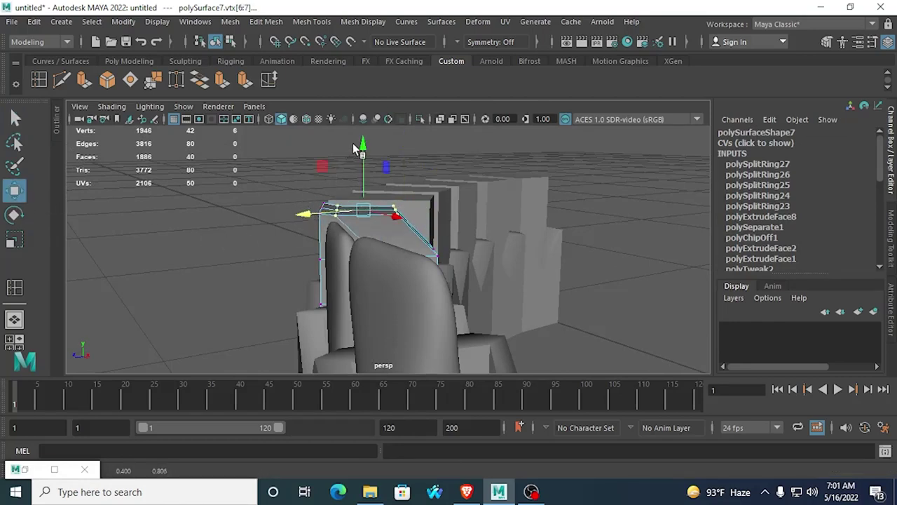
pyautogui.moveTo(353, 143); pyautogui.dragTo(352, 132)
pyautogui.moveTo(422, 216); pyautogui.dragTo(398, 164)
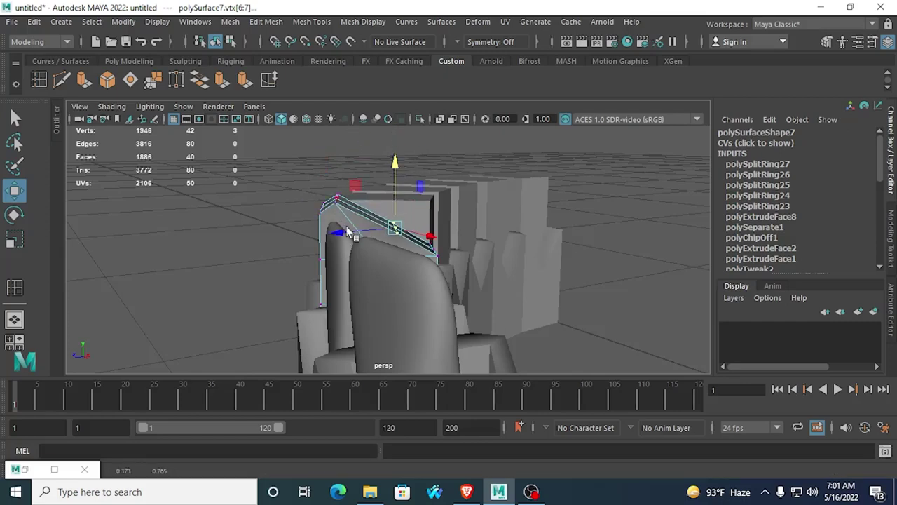
pyautogui.moveTo(340, 233); pyautogui.dragTo(286, 266)
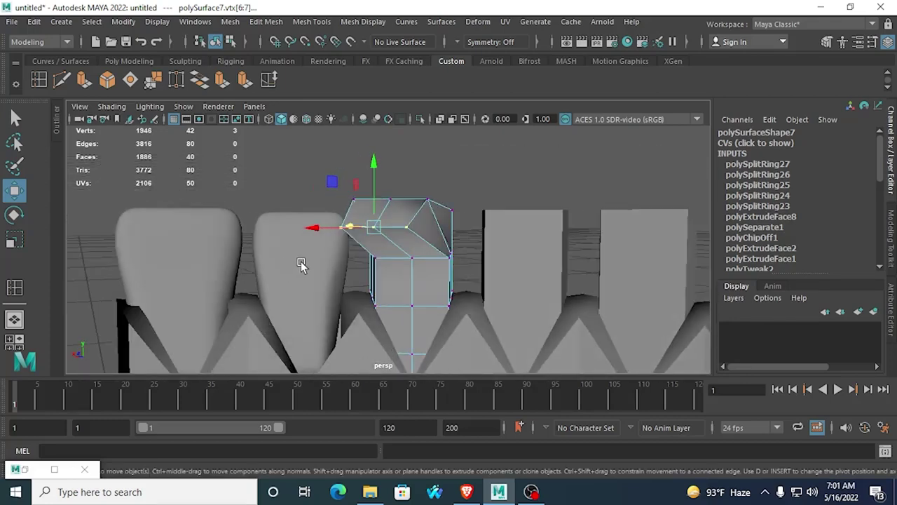
pyautogui.hotkey('ctrl', 'z')
pyautogui.hotkey('ctrl', 'z')
pyautogui.hotkey('ctrl', 'z')
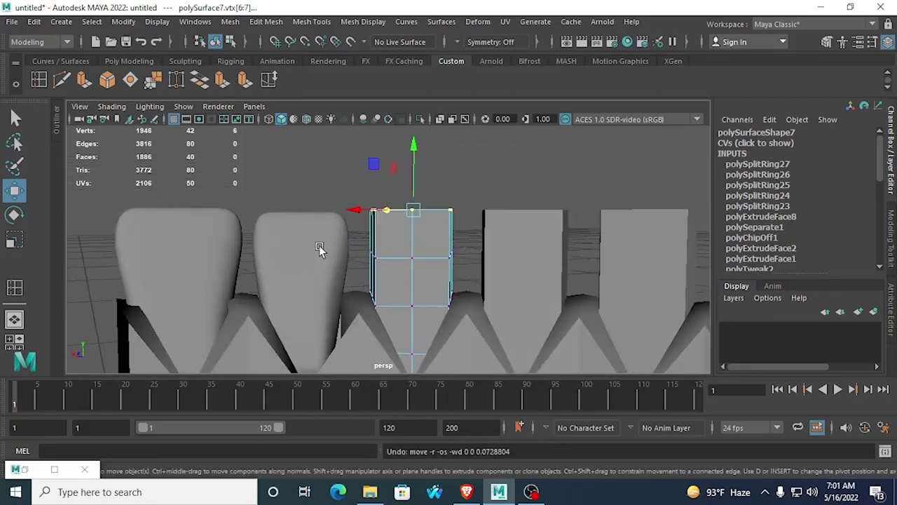
# Step: Open the Move tool settings and try the Component and World axis orientations before returning to Object
pyautogui.keyDown('alt'); pyautogui.moveTo(381, 208); pyautogui.dragTo(356, 196); pyautogui.keyUp('alt')
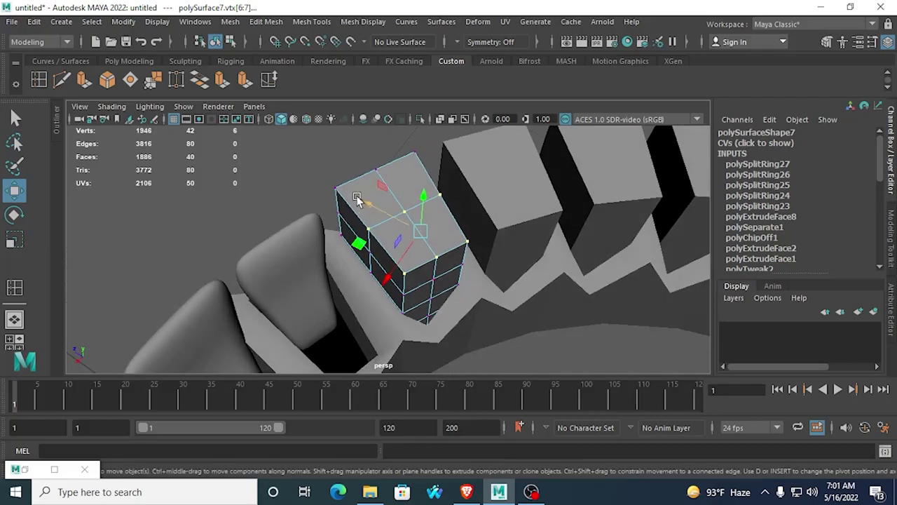
pyautogui.doubleClick(14, 190)
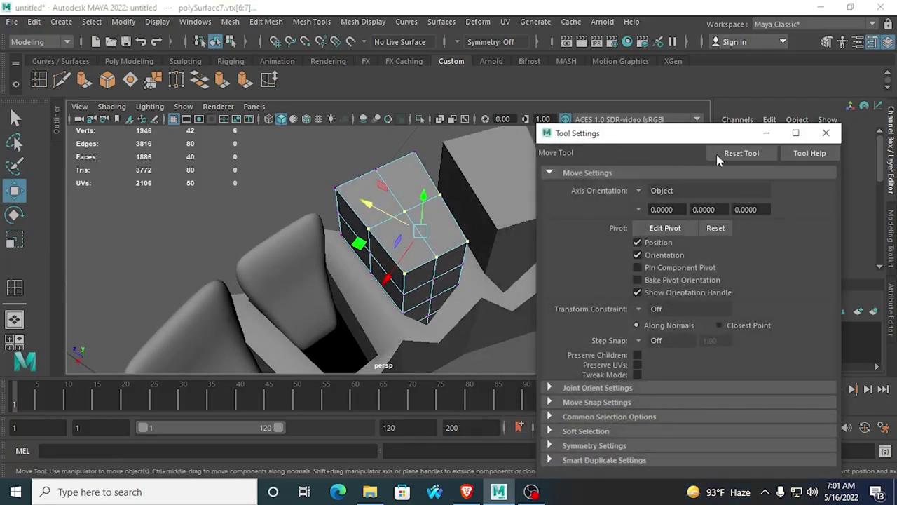
pyautogui.click(648, 195)
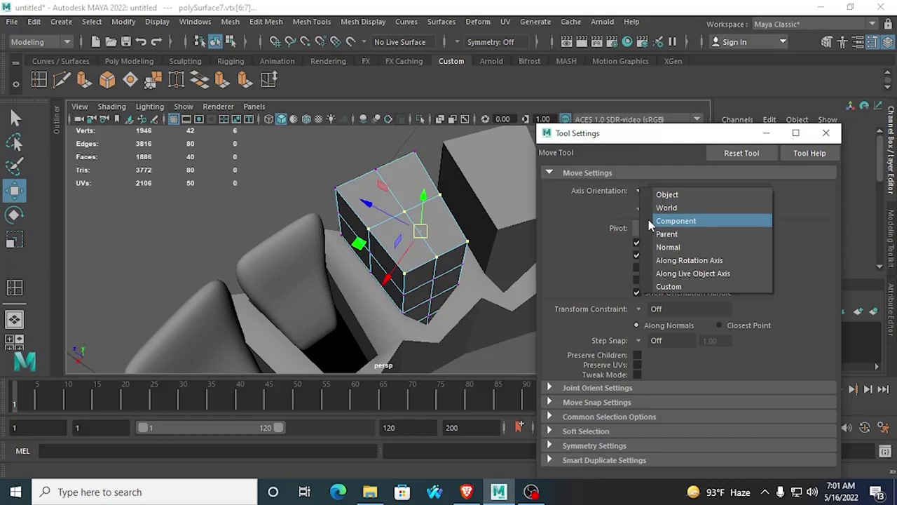
pyautogui.click(673, 221)
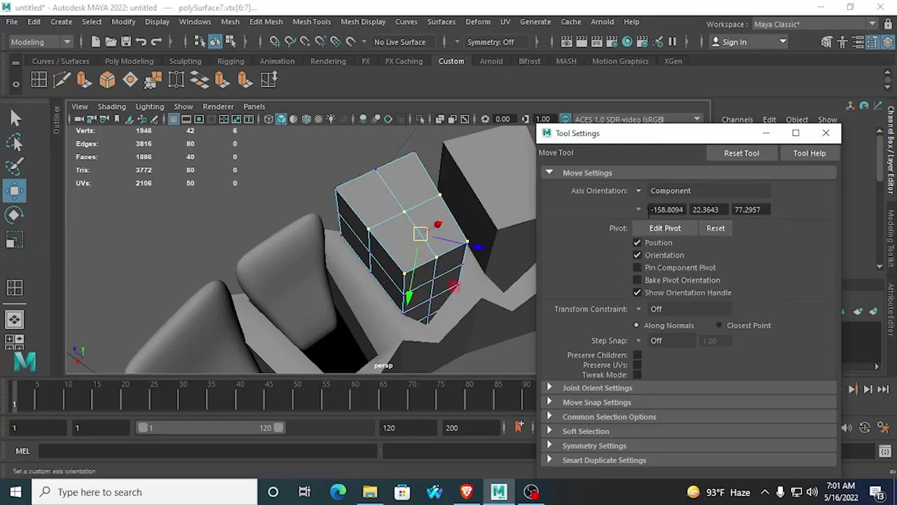
pyautogui.click(643, 197)
pyautogui.click(672, 212)
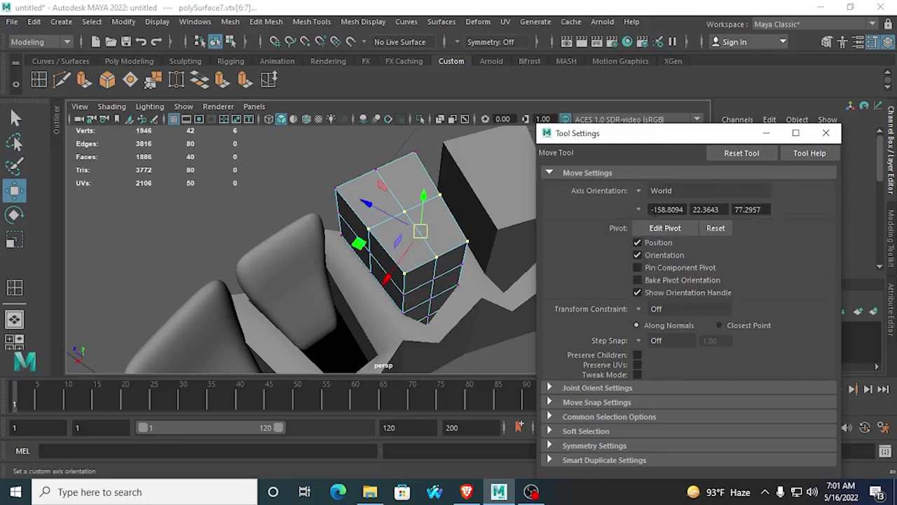
pyautogui.click(651, 196)
pyautogui.click(662, 195)
pyautogui.click(638, 190)
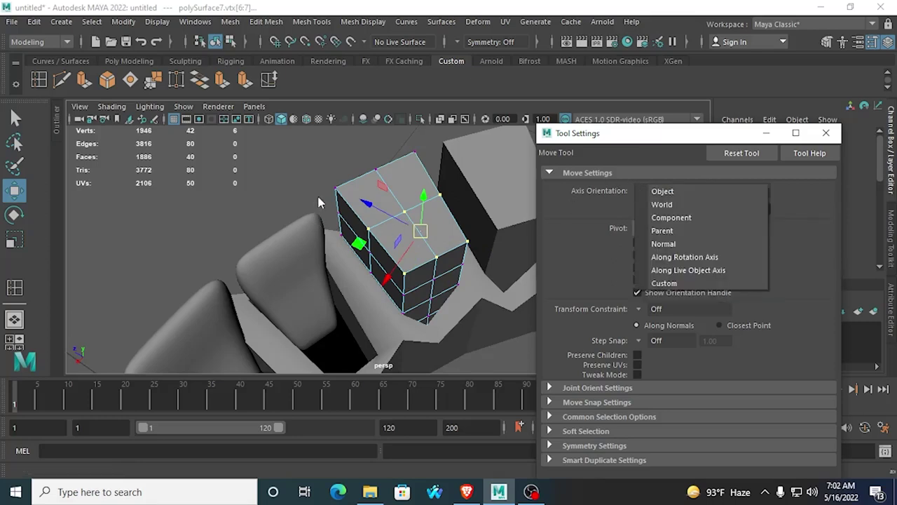
pyautogui.click(253, 191)
# Step: Switch to the top view with the tooth block's top face filling the view
pyautogui.keyDown('alt'); pyautogui.moveTo(253, 191); pyautogui.dragTo(386, 222); pyautogui.keyUp('alt')
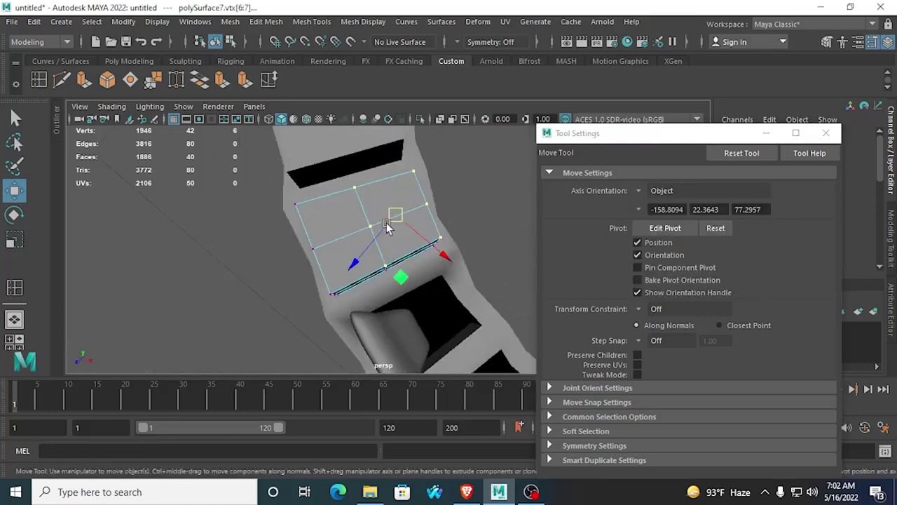
pyautogui.press('space')
pyautogui.press('space')
pyautogui.keyDown('alt'); pyautogui.moveTo(302, 200); pyautogui.dragTo(417, 224, button='middle'); pyautogui.keyUp('alt')
pyautogui.scroll(2, 417, 245)
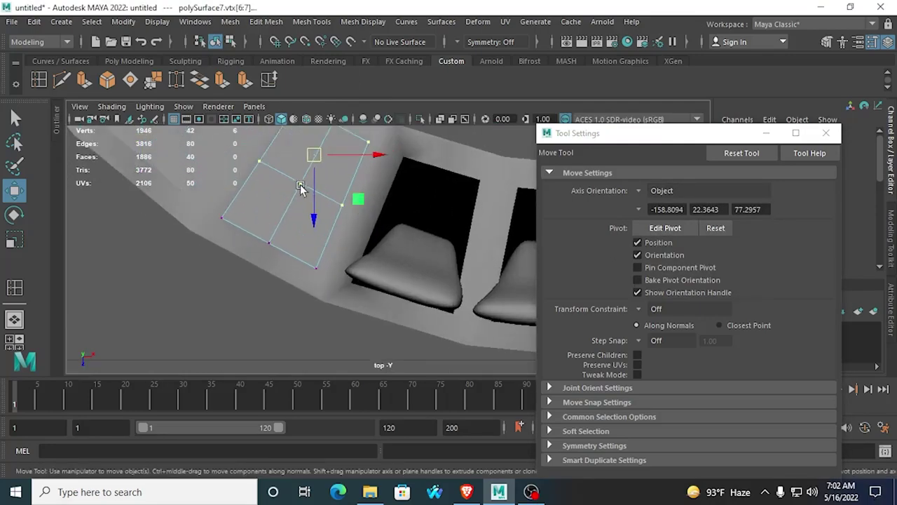
pyautogui.scroll(3, 301, 190)
pyautogui.keyDown('alt'); pyautogui.moveTo(301, 190); pyautogui.dragTo(354, 268, button='middle'); pyautogui.keyUp('alt')
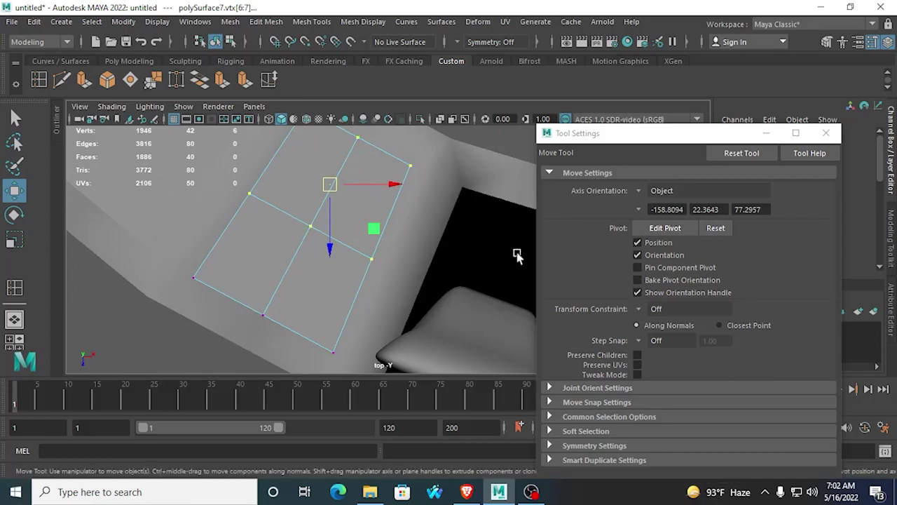
# Step: Try moving the selected top vertices along the object's Z axis, and undo the move
pyautogui.keyDown('shift'); pyautogui.moveTo(321, 245); pyautogui.dragTo(366, 286); pyautogui.keyUp('shift')
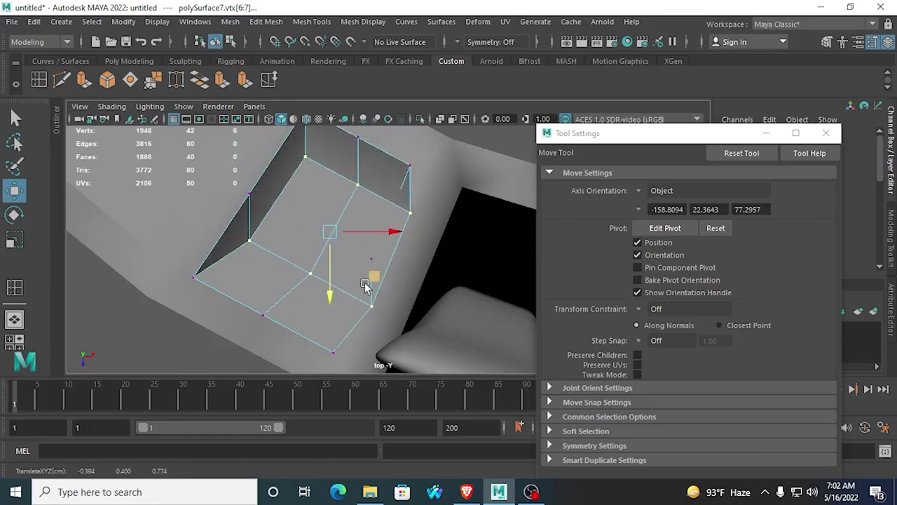
pyautogui.hotkey('ctrl', 'z')
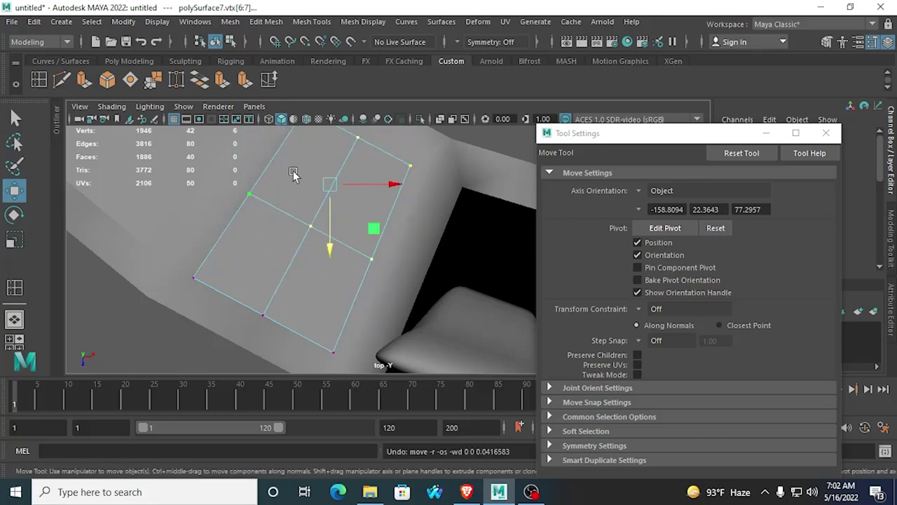
pyautogui.press('d')
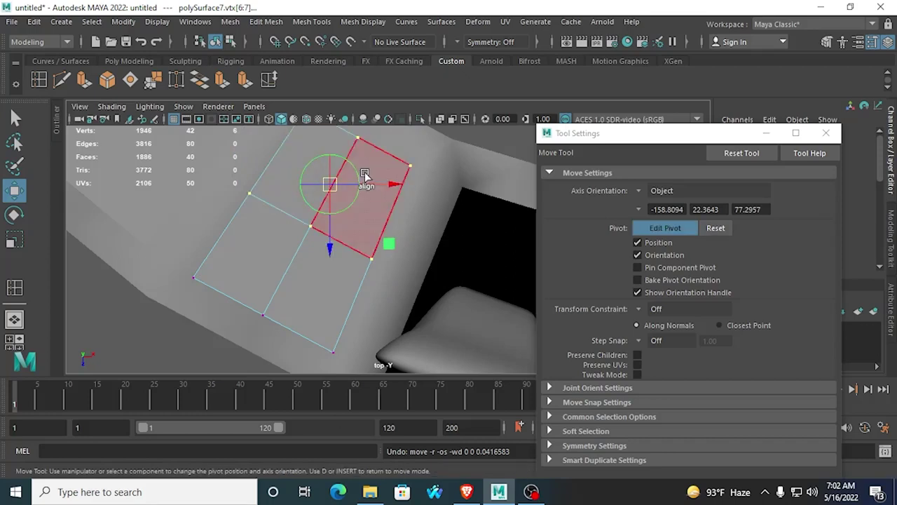
pyautogui.press('d')
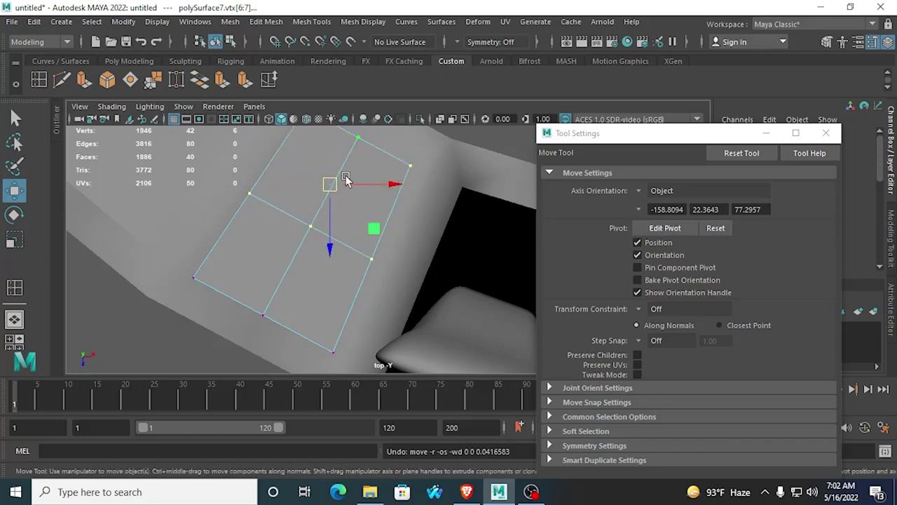
# Step: Rotate the Move tool's pivot orientation about Y to about -28.15 so its axes follow the tooth block's edges
pyautogui.press('d')
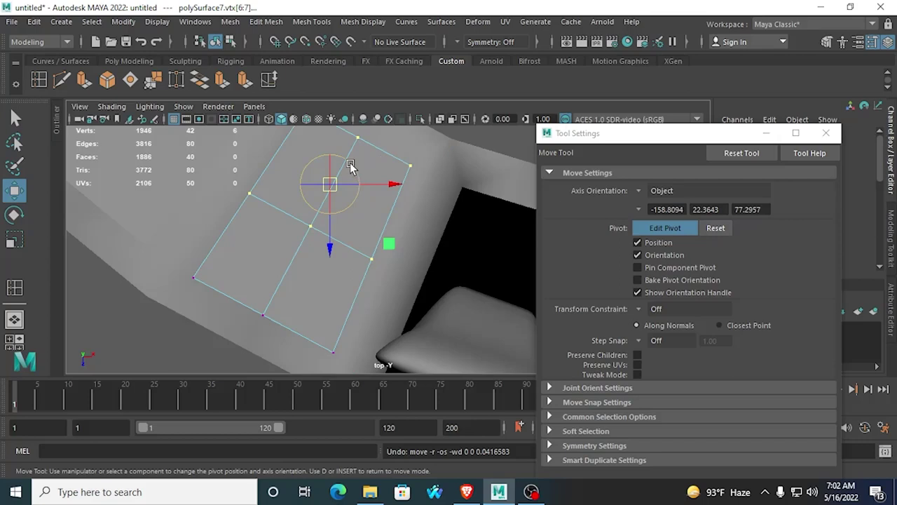
pyautogui.moveTo(350, 165); pyautogui.dragTo(362, 180)
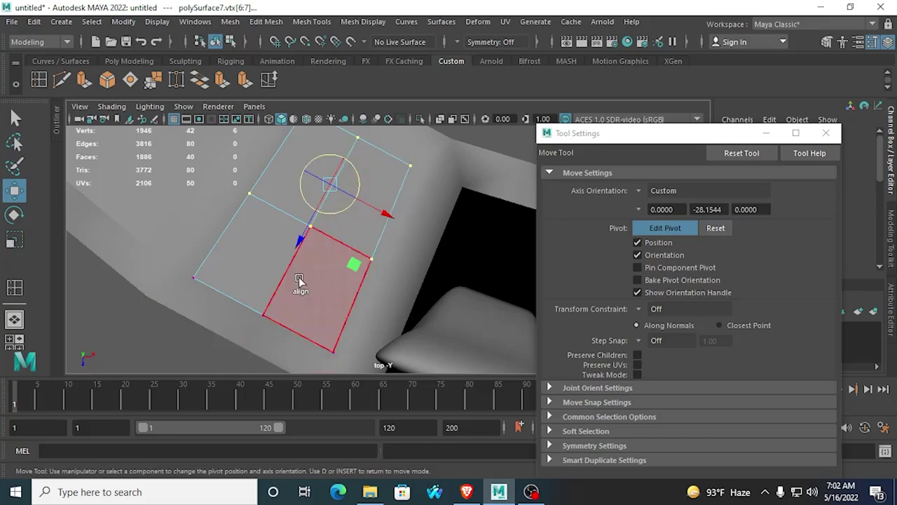
pyautogui.press('d')
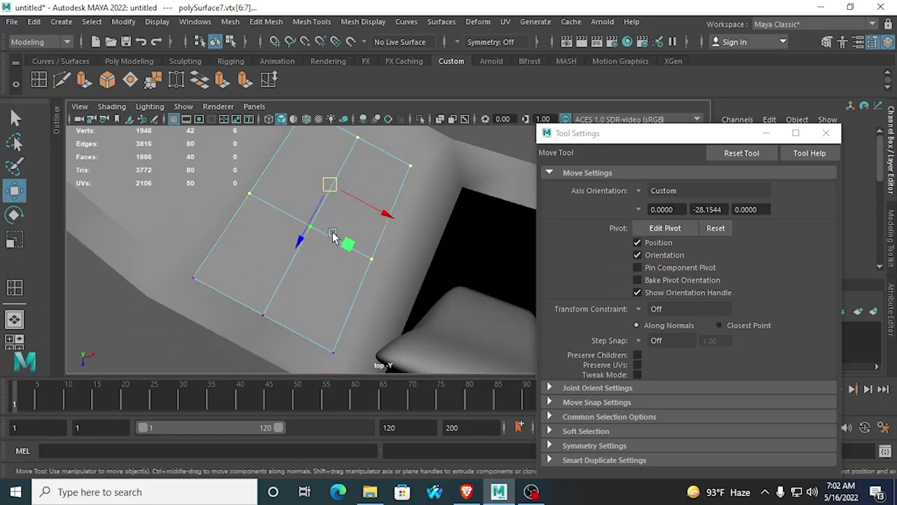
# Step: Return to the perspective view and move the six selected top vertices outward along the custom pivot axis
pyautogui.keyDown('alt'); pyautogui.moveTo(283, 231); pyautogui.dragTo(279, 208); pyautogui.keyUp('alt')
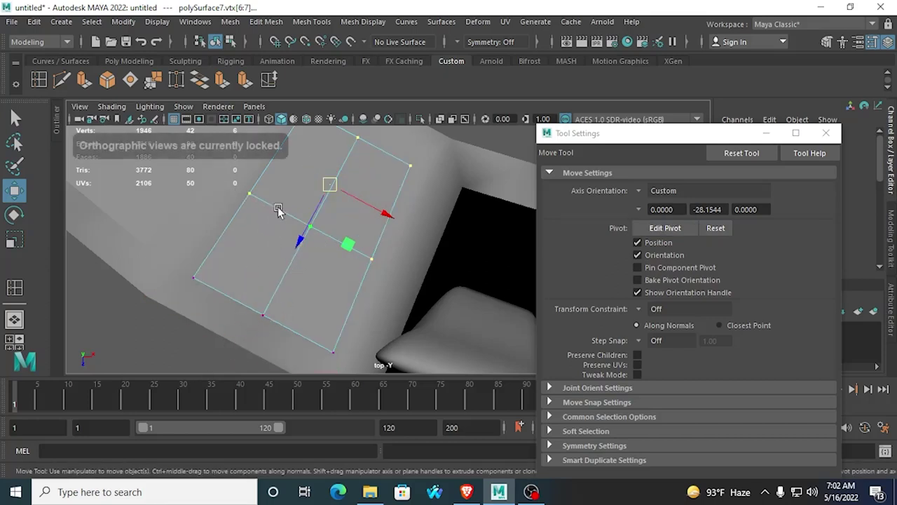
pyautogui.press('space')
pyautogui.press('space')
pyautogui.keyDown('alt'); pyautogui.moveTo(461, 201); pyautogui.dragTo(405, 131); pyautogui.keyUp('alt')
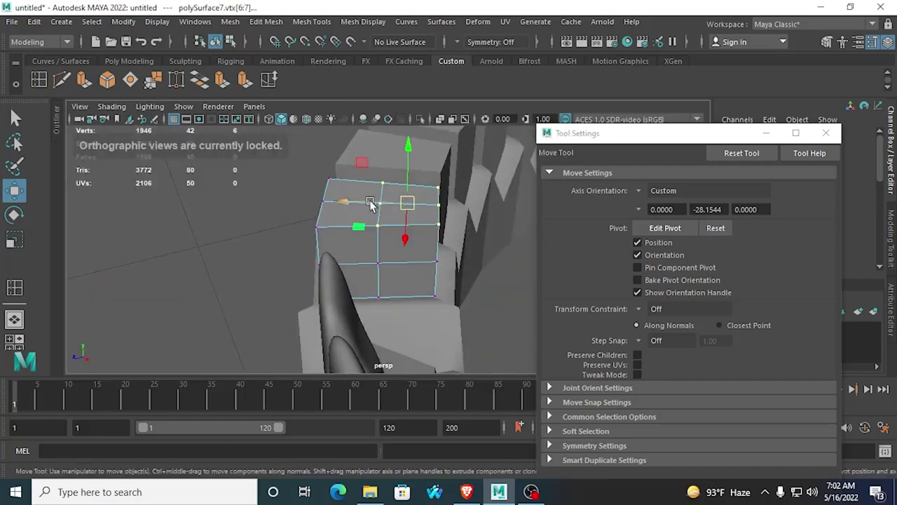
pyautogui.moveTo(344, 202); pyautogui.dragTo(309, 200)
pyautogui.keyDown('alt'); pyautogui.moveTo(387, 207); pyautogui.dragTo(425, 218); pyautogui.keyUp('alt')
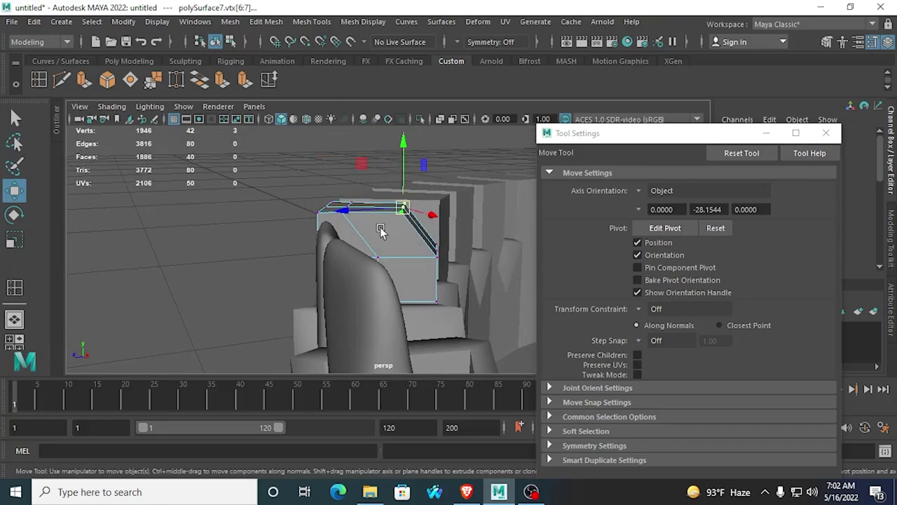
# Step: Reposition the tooth block's top vertices to form a raised ridge, and undo the last shift along Z
pyautogui.keyDown('alt'); pyautogui.moveTo(343, 214); pyautogui.dragTo(341, 191); pyautogui.keyUp('alt')
pyautogui.moveTo(359, 223); pyautogui.dragTo(360, 223)
pyautogui.moveTo(345, 164); pyautogui.dragTo(413, 225)
pyautogui.moveTo(341, 213); pyautogui.dragTo(311, 216)
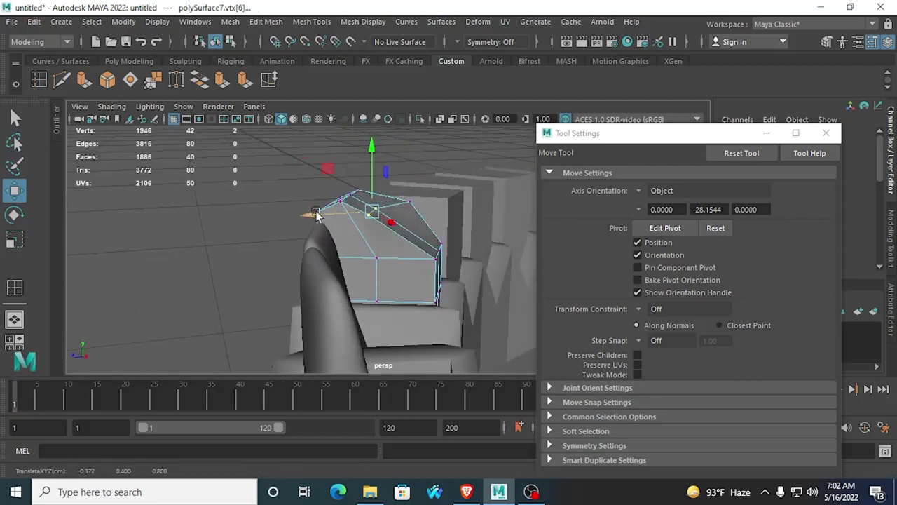
pyautogui.hotkey('ctrl', 'z')
# Step: Try the Object and Normal axis orientations for the Move tool and set the orientation to World
pyautogui.keyDown('alt'); pyautogui.moveTo(432, 250); pyautogui.dragTo(463, 204); pyautogui.keyUp('alt')
pyautogui.click(639, 191)
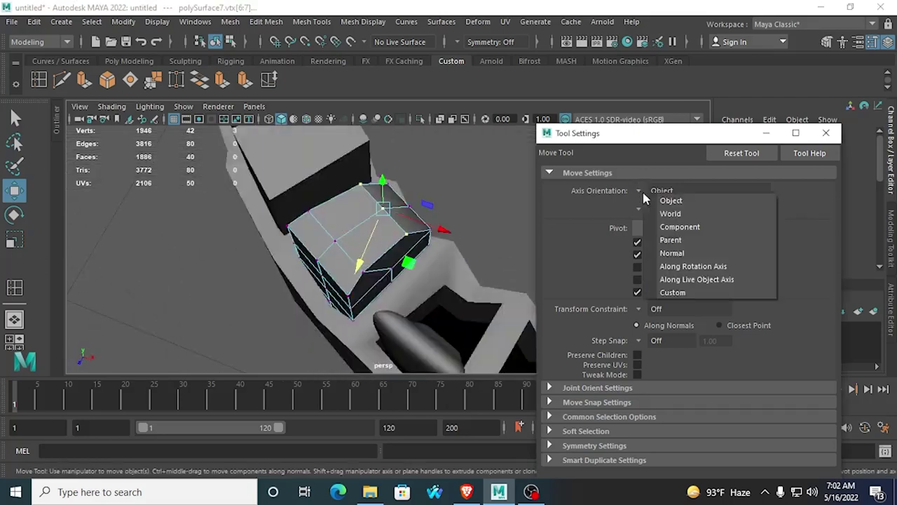
pyautogui.click(660, 200)
pyautogui.click(641, 193)
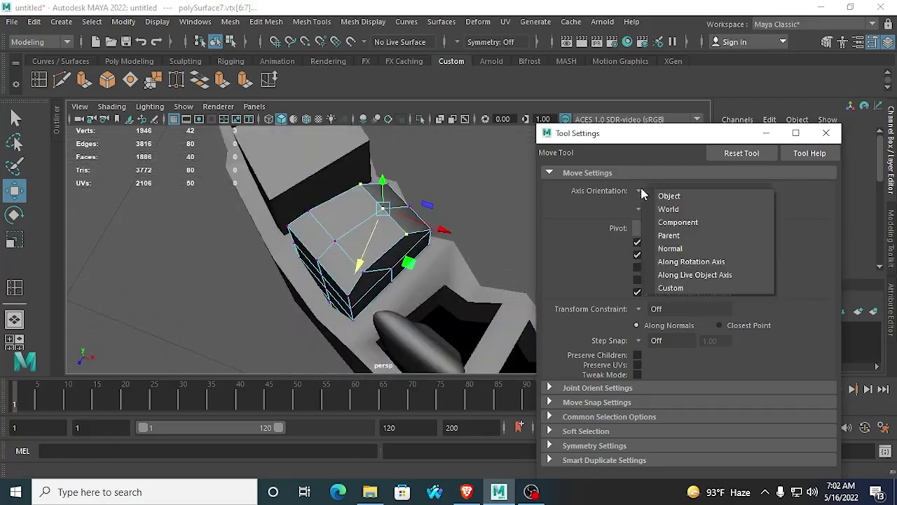
pyautogui.click(666, 249)
pyautogui.click(639, 190)
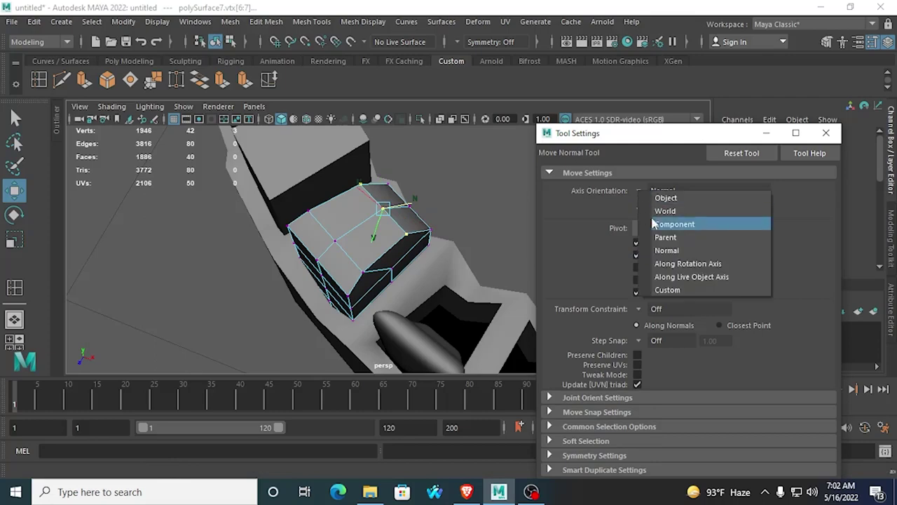
pyautogui.click(659, 211)
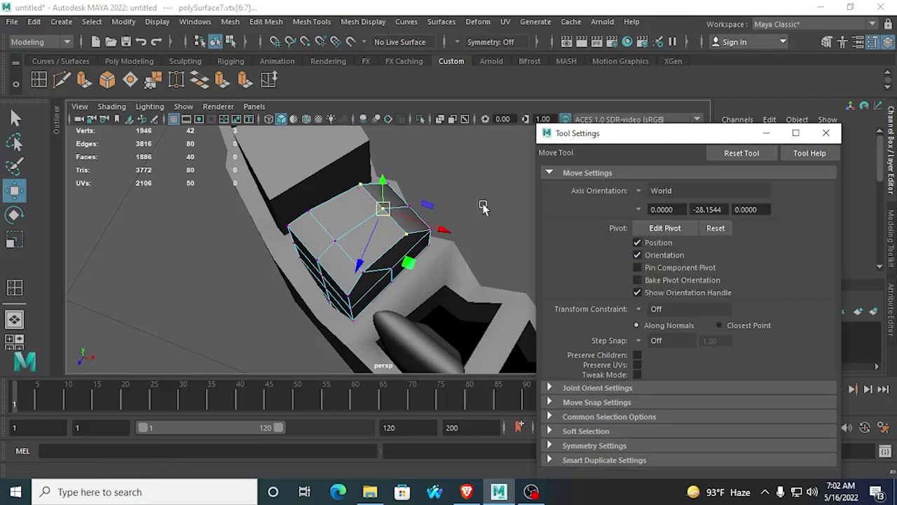
pyautogui.keyDown('alt'); pyautogui.moveTo(483, 205); pyautogui.dragTo(413, 268); pyautogui.keyUp('alt')
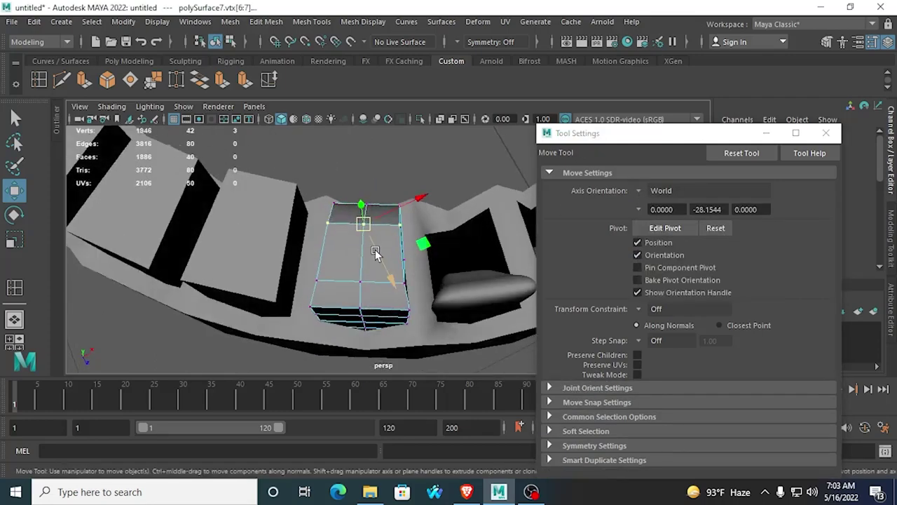
# Step: In the top view, rotate the Move tool's pivot about Y to about -28.48 to follow the tooth block's edges
pyautogui.press('space')
pyautogui.press('space')
pyautogui.press('d')
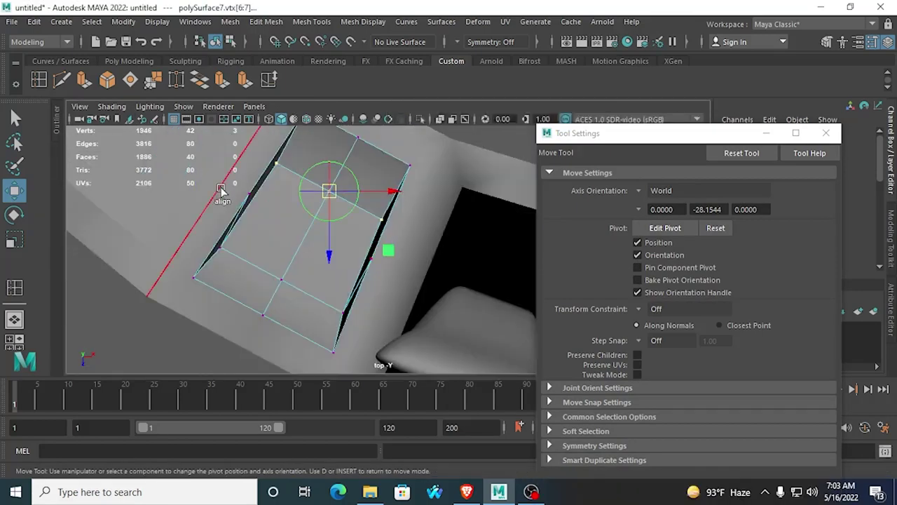
pyautogui.moveTo(352, 175)
pyautogui.mouseDown()
pyautogui.moveTo(367, 194)
pyautogui.moveTo(362, 188)
pyautogui.mouseUp()
pyautogui.press('d')
pyautogui.press('space')
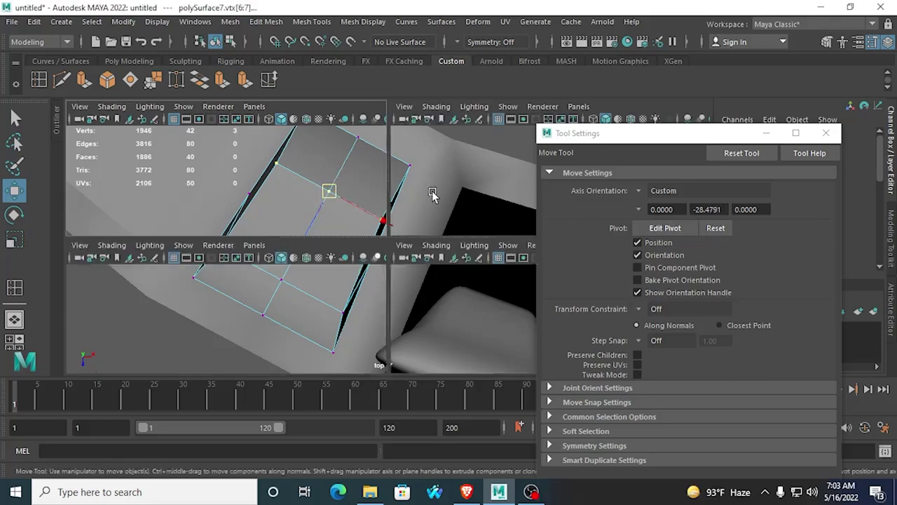
# Step: Return to the perspective view and move the selected top vertex row along the custom Z axis, close to the raised ridge
pyautogui.press('space')
pyautogui.keyDown('alt'); pyautogui.moveTo(444, 188); pyautogui.dragTo(315, 191); pyautogui.keyUp('alt')
pyautogui.scroll(5, 340, 226)
pyautogui.scroll(-5, 344, 229)
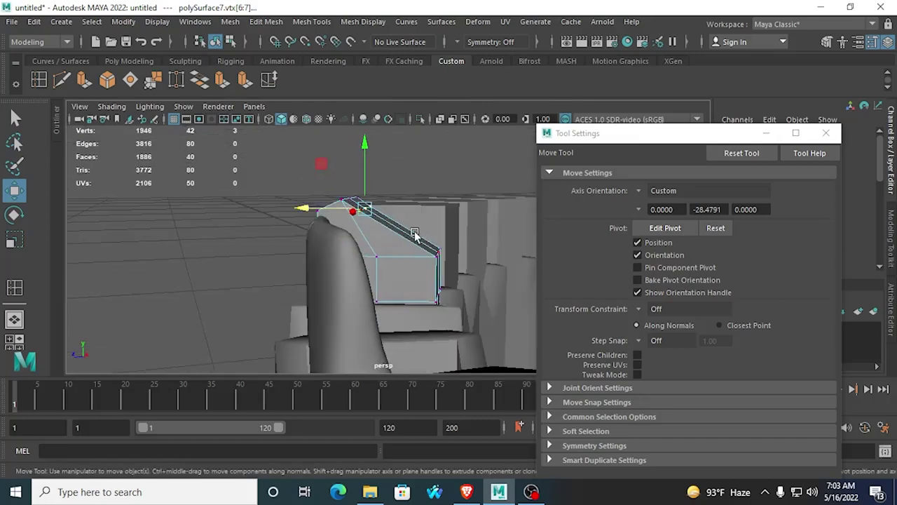
pyautogui.keyDown('alt'); pyautogui.moveTo(451, 265); pyautogui.dragTo(483, 324); pyautogui.keyUp('alt')
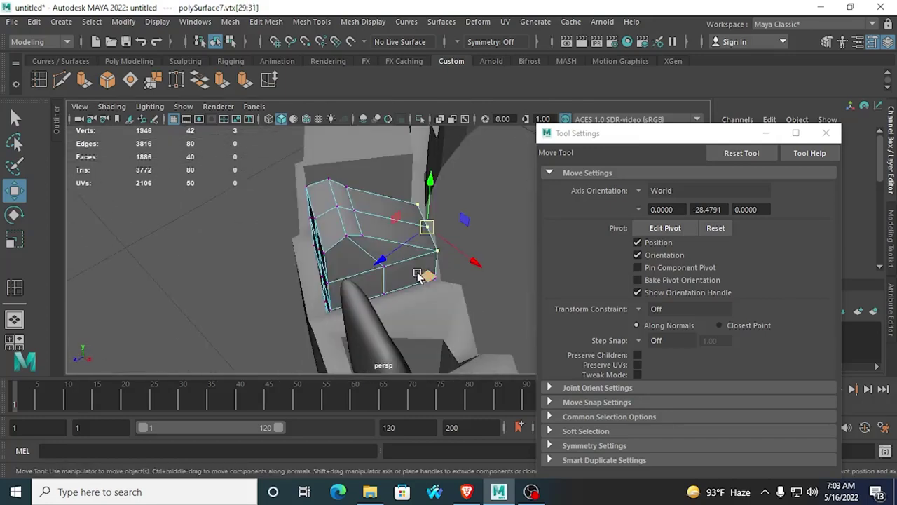
# Step: Align the Move pivot's Y orientation to about -29.31 and shift the three inner-edge top vertices toward the ridge along its Z axis
pyautogui.keyDown('alt'); pyautogui.moveTo(426, 277); pyautogui.dragTo(457, 291); pyautogui.keyUp('alt')
pyautogui.press('d')
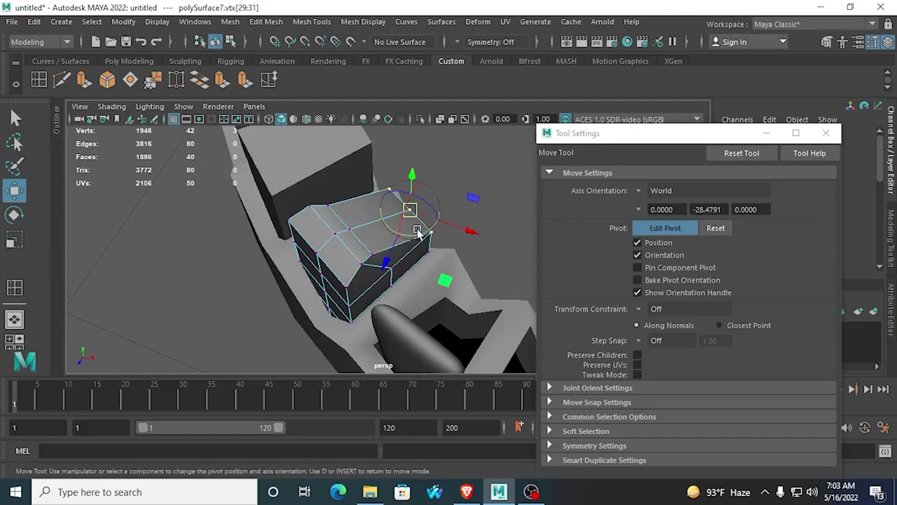
pyautogui.moveTo(418, 230); pyautogui.dragTo(494, 271)
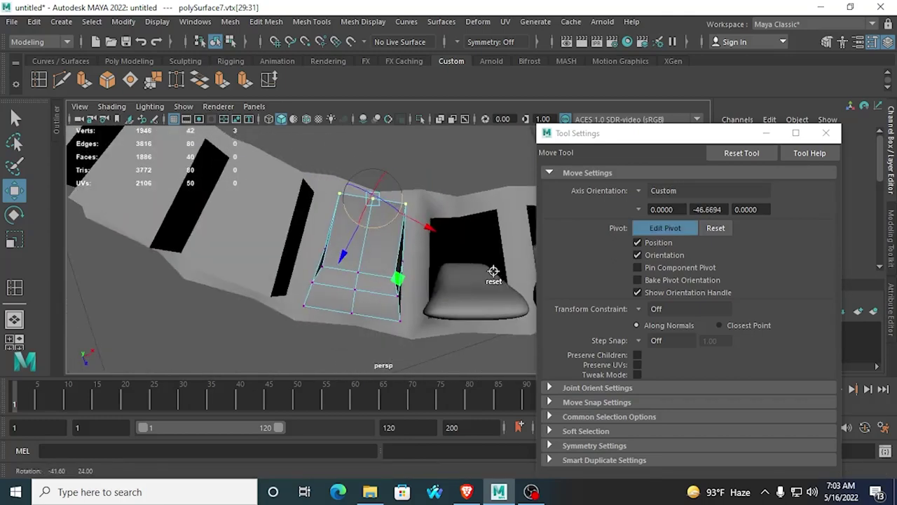
pyautogui.moveTo(379, 226); pyautogui.dragTo(393, 227)
pyautogui.press('space')
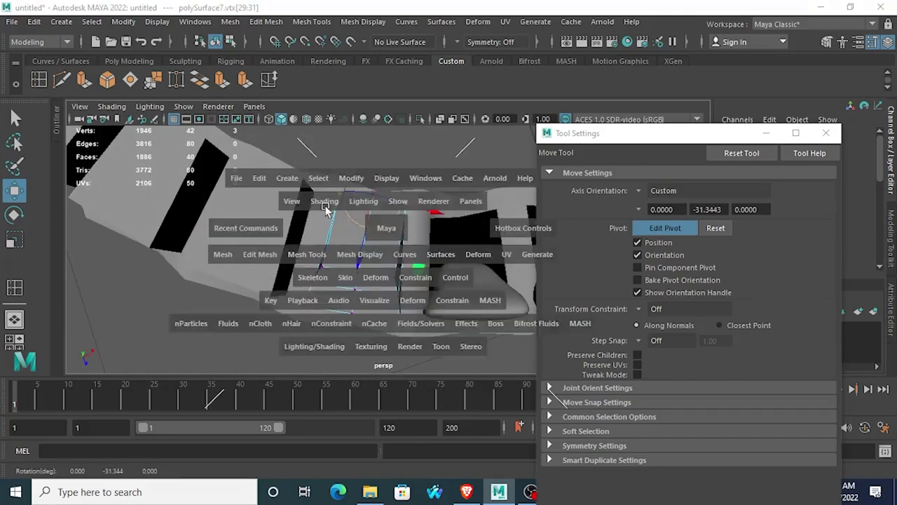
pyautogui.press('space')
pyautogui.moveTo(357, 166); pyautogui.dragTo(308, 259)
pyautogui.press('d')
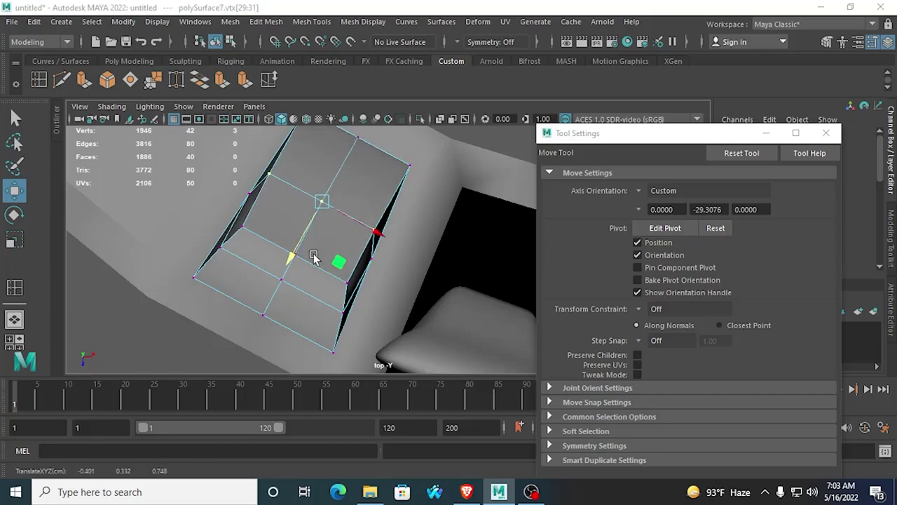
pyautogui.press('space')
pyautogui.press('space')
pyautogui.press('space')
# Step: Try the Component axis orientation on a single top vertex and reset the Move tool to its default settings
pyautogui.keyDown('alt'); pyautogui.moveTo(435, 170); pyautogui.dragTo(352, 250); pyautogui.keyUp('alt')
pyautogui.click(360, 204)
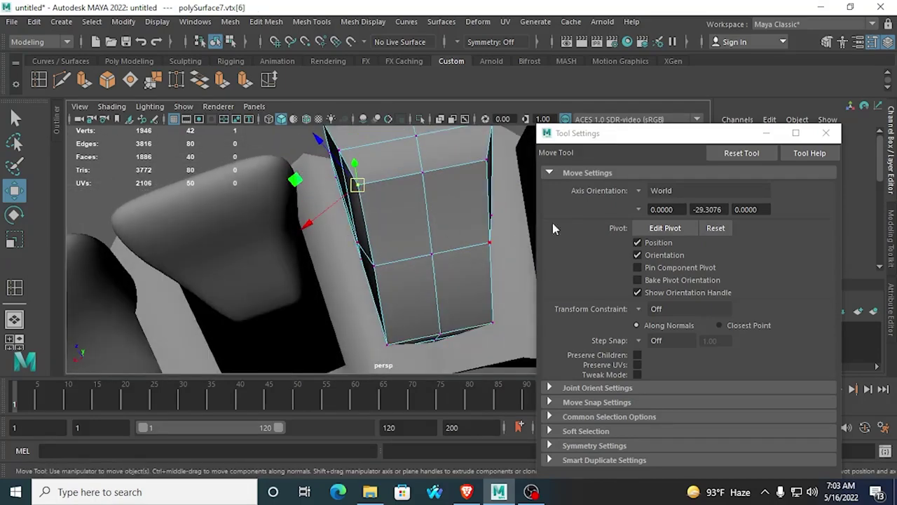
pyautogui.click(740, 153)
pyautogui.click(639, 191)
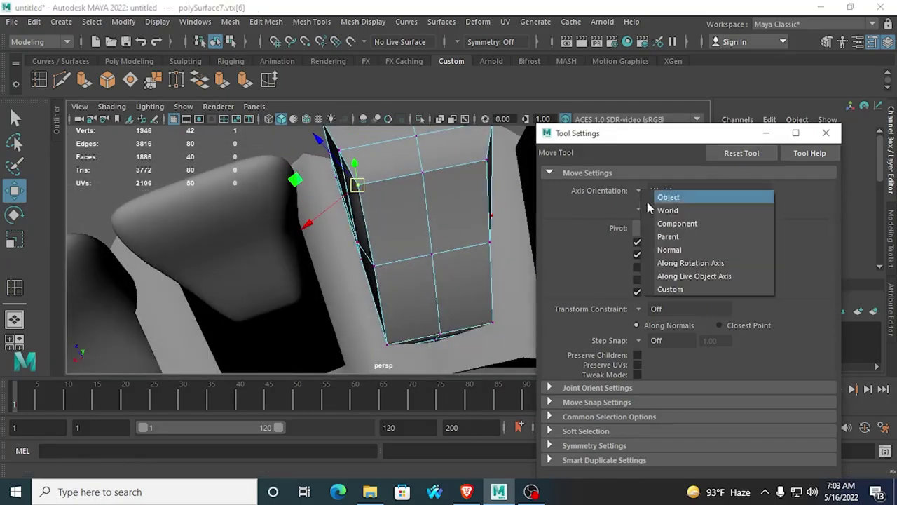
pyautogui.click(671, 225)
pyautogui.keyDown('alt'); pyautogui.moveTo(499, 222); pyautogui.dragTo(497, 261); pyautogui.keyUp('alt')
pyautogui.keyDown('alt'); pyautogui.moveTo(398, 257); pyautogui.dragTo(395, 196); pyautogui.keyUp('alt')
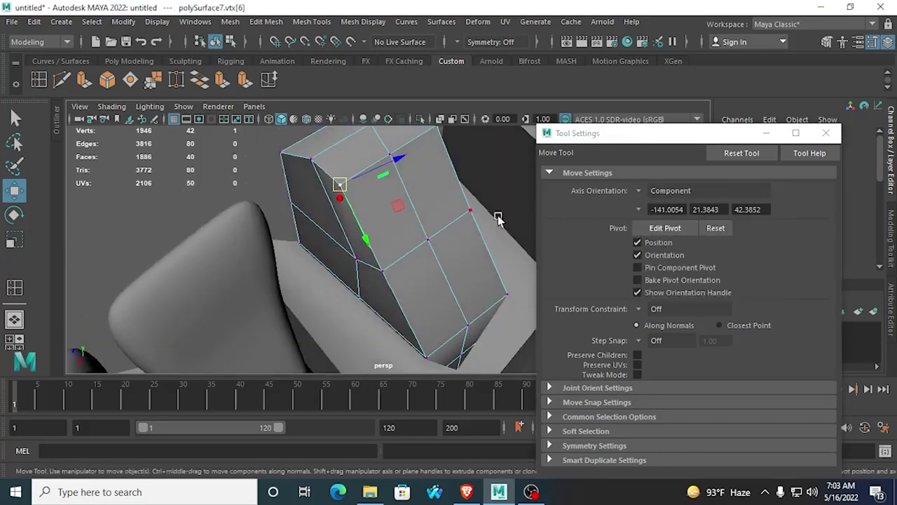
pyautogui.click(735, 161)
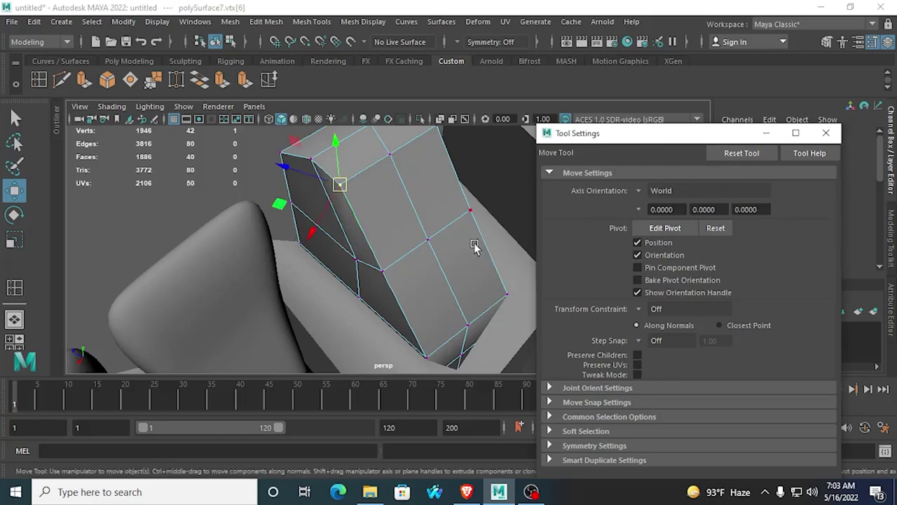
# Step: Select the three vertices at the gum line on the tooth block's inner face and reposition them along the world Z and X axes
pyautogui.keyDown('alt'); pyautogui.moveTo(450, 221); pyautogui.dragTo(462, 274); pyautogui.keyUp('alt')
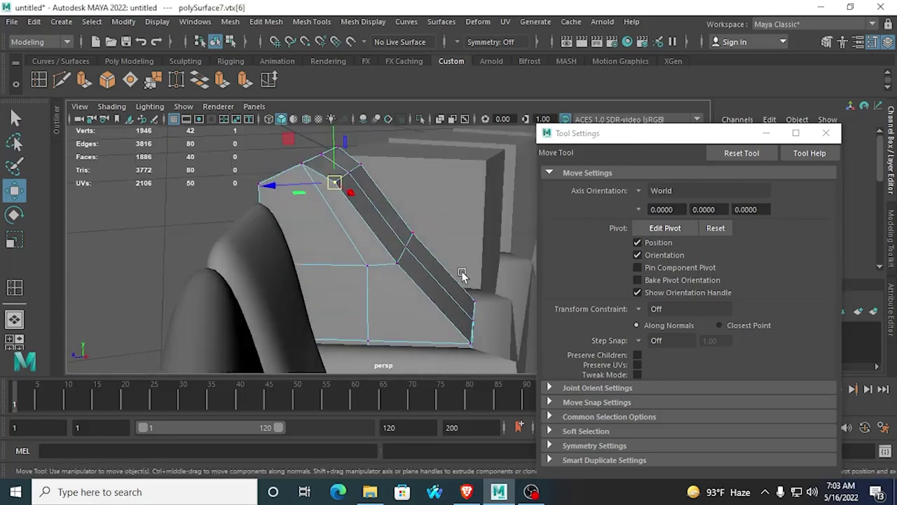
pyautogui.moveTo(478, 342); pyautogui.dragTo(338, 284)
pyautogui.keyDown('alt'); pyautogui.moveTo(337, 283); pyautogui.dragTo(364, 263, button='middle'); pyautogui.keyUp('alt')
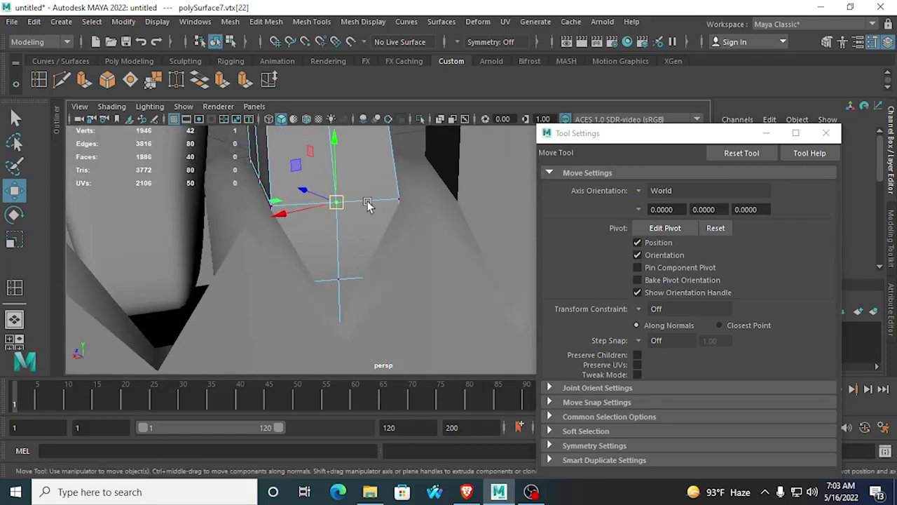
pyautogui.click(390, 203)
pyautogui.press('q')
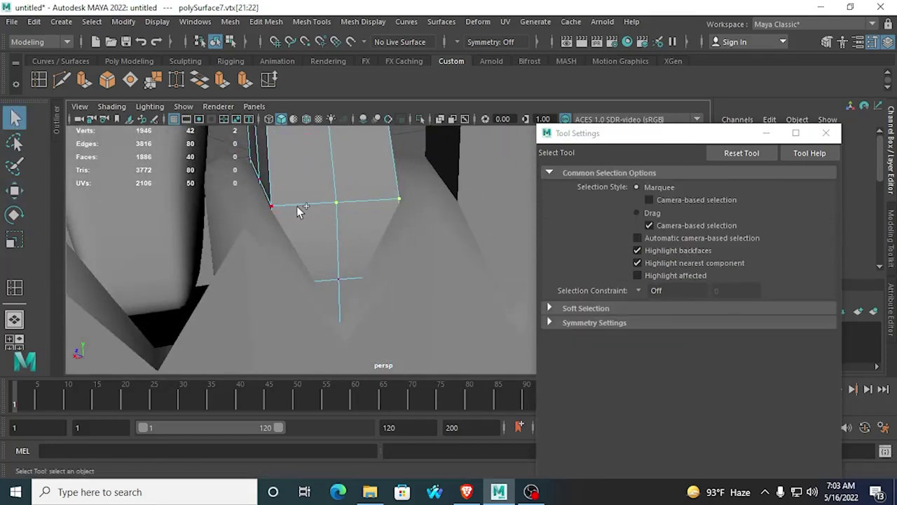
pyautogui.keyDown('shift'); pyautogui.click(297, 206); pyautogui.keyUp('shift')
pyautogui.keyDown('alt'); pyautogui.moveTo(297, 206); pyautogui.dragTo(160, 255); pyautogui.keyUp('alt')
pyautogui.press('w')
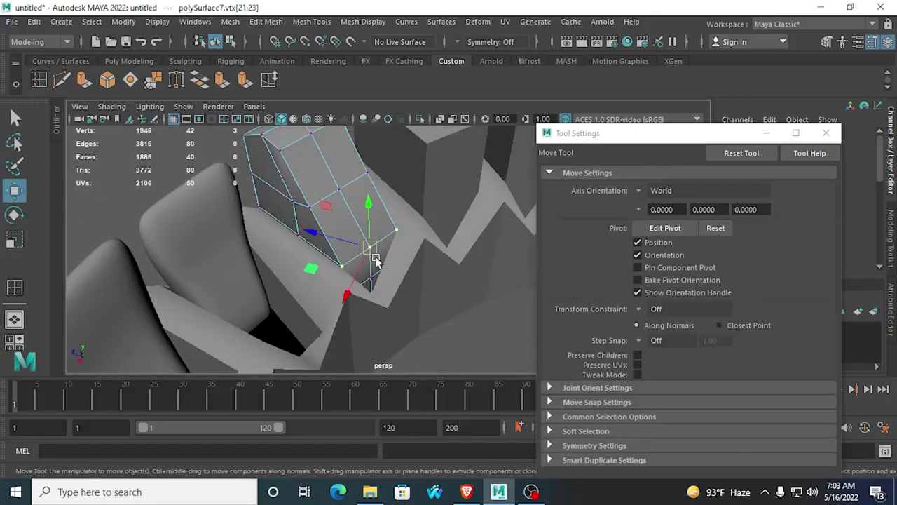
pyautogui.moveTo(310, 262); pyautogui.dragTo(303, 262)
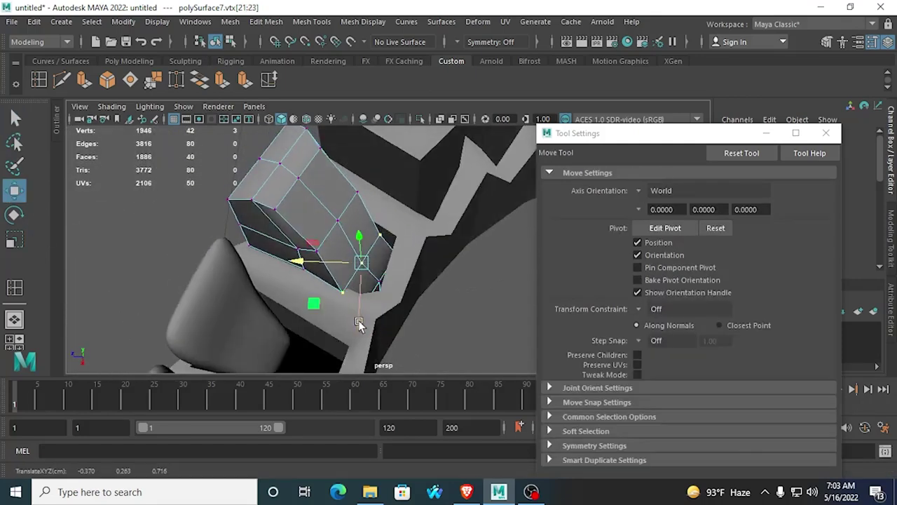
pyautogui.moveTo(359, 322); pyautogui.dragTo(319, 312)
pyautogui.moveTo(317, 223); pyautogui.dragTo(413, 252)
# Step: Check the front-view teeth reference photo in the browser and raise the block's middle top vertices into a pointed tip in Maya
pyautogui.click(467, 491)
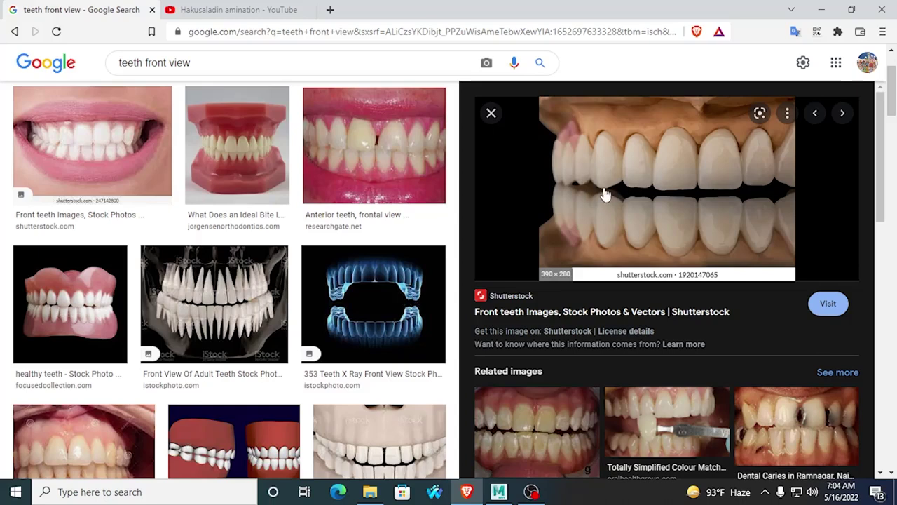
pyautogui.click(499, 491)
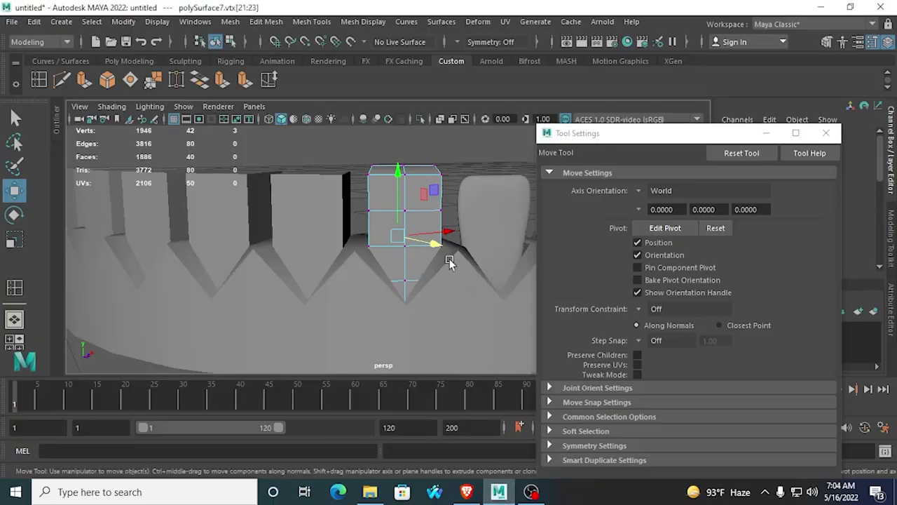
pyautogui.scroll(2, 409, 236)
pyautogui.keyDown('alt'); pyautogui.moveTo(409, 236); pyautogui.dragTo(395, 316, button='middle'); pyautogui.keyUp('alt')
pyautogui.keyDown('alt'); pyautogui.moveTo(394, 316); pyautogui.dragTo(379, 301); pyautogui.keyUp('alt')
pyautogui.moveTo(383, 185); pyautogui.dragTo(402, 232)
pyautogui.moveTo(392, 160); pyautogui.dragTo(386, 142)
# Step: Select the nine top vertices of the pointed tooth block and lower them slightly along Y
pyautogui.scroll(-3, 406, 232)
pyautogui.keyDown('alt'); pyautogui.moveTo(403, 245); pyautogui.dragTo(382, 228, button='middle'); pyautogui.keyUp('alt')
pyautogui.scroll(2, 390, 228)
pyautogui.moveTo(315, 164); pyautogui.dragTo(410, 218)
pyautogui.moveTo(358, 133); pyautogui.dragTo(361, 147)
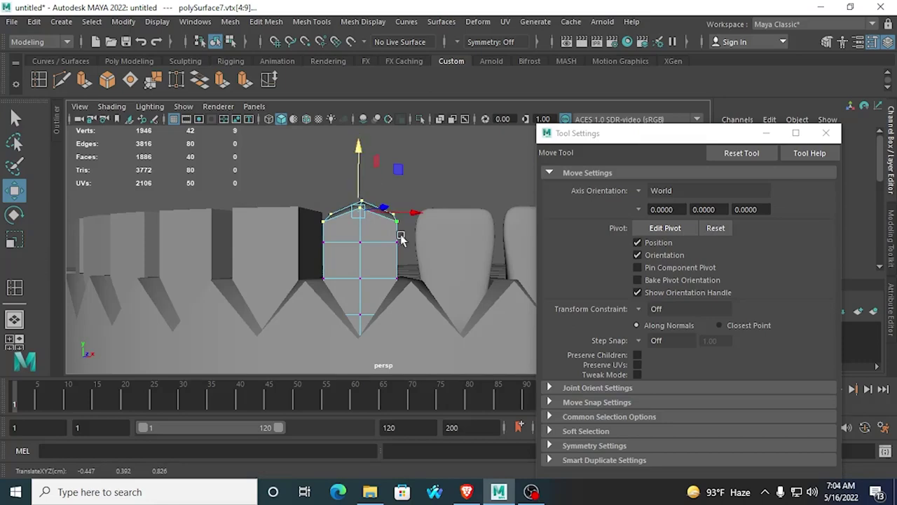
# Step: Select the three vertices down one side edge of the tooth block's inner face
pyautogui.keyDown('alt'); pyautogui.moveTo(401, 239); pyautogui.dragTo(184, 267); pyautogui.keyUp('alt')
pyautogui.keyDown('alt'); pyautogui.moveTo(250, 260); pyautogui.dragTo(194, 296); pyautogui.keyUp('alt')
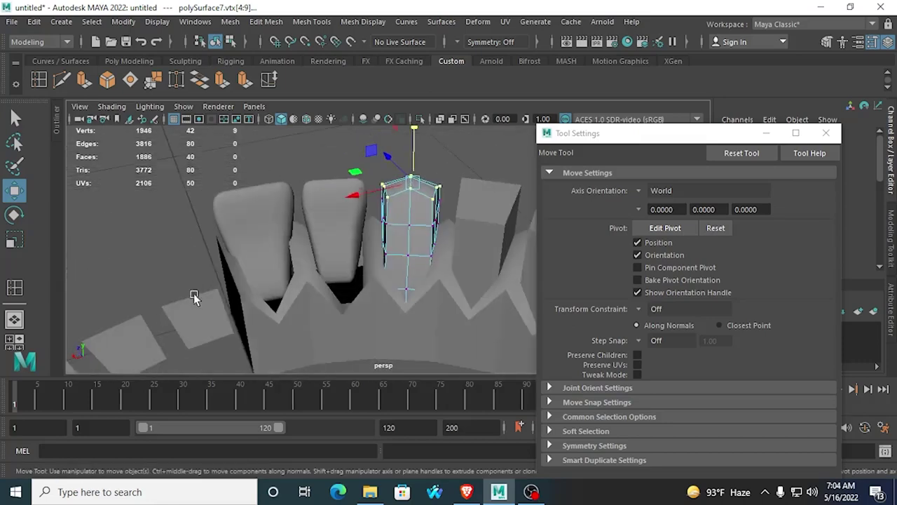
pyautogui.keyDown('alt'); pyautogui.moveTo(194, 296); pyautogui.dragTo(315, 270, button='right'); pyautogui.keyUp('alt')
pyautogui.keyDown('alt'); pyautogui.moveTo(439, 209); pyautogui.dragTo(392, 269, button='middle'); pyautogui.keyUp('alt')
pyautogui.keyDown('alt'); pyautogui.moveTo(394, 288); pyautogui.dragTo(398, 279); pyautogui.keyUp('alt')
pyautogui.click(398, 229)
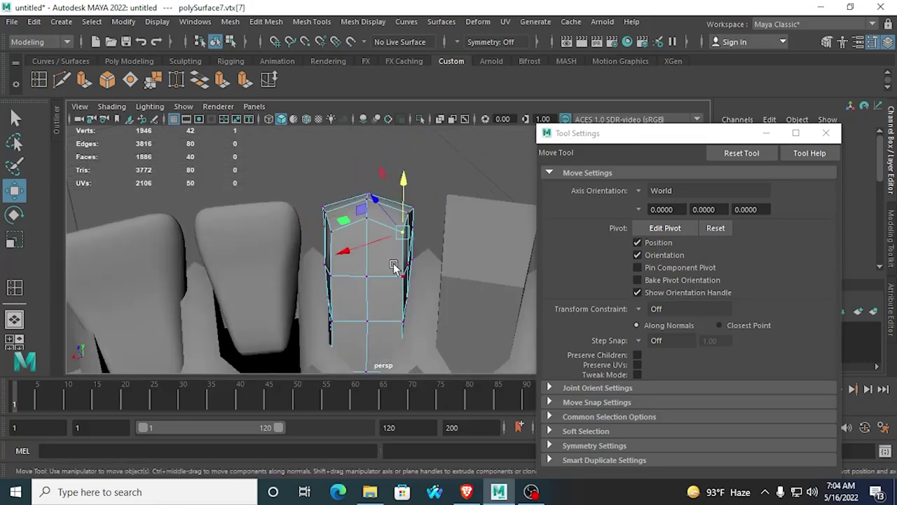
pyautogui.scroll(3, 394, 266)
pyautogui.keyDown('shift'); pyautogui.click(402, 300); pyautogui.keyUp('shift')
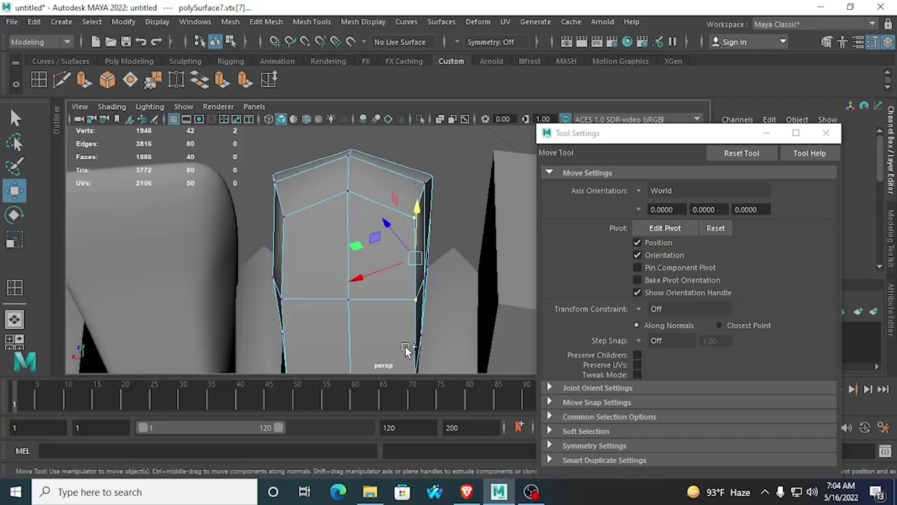
pyautogui.keyDown('alt'); pyautogui.moveTo(389, 289); pyautogui.dragTo(394, 201, button='middle'); pyautogui.keyUp('alt')
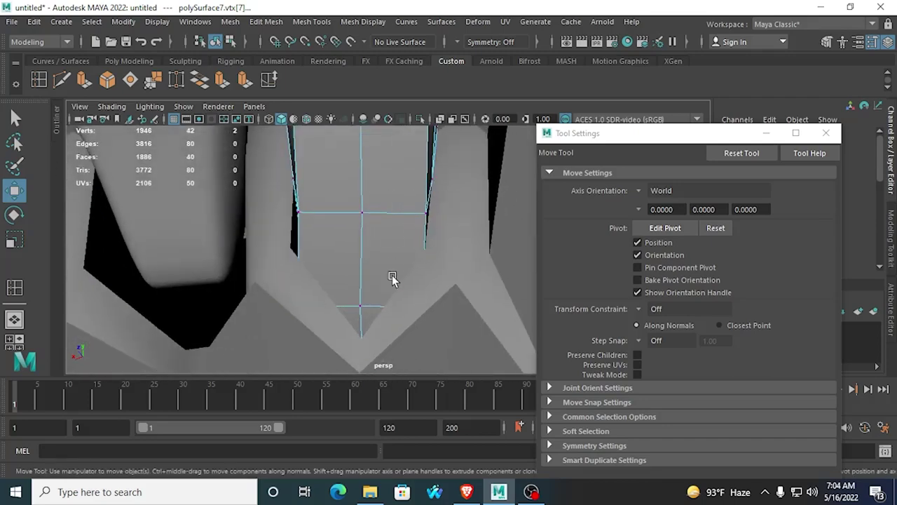
pyautogui.keyDown('shift'); pyautogui.click(405, 212); pyautogui.keyUp('shift')
# Step: Add the hidden lower corner vertices of the inner face to the selection in wireframe display, and return to shaded display
pyautogui.press('4')
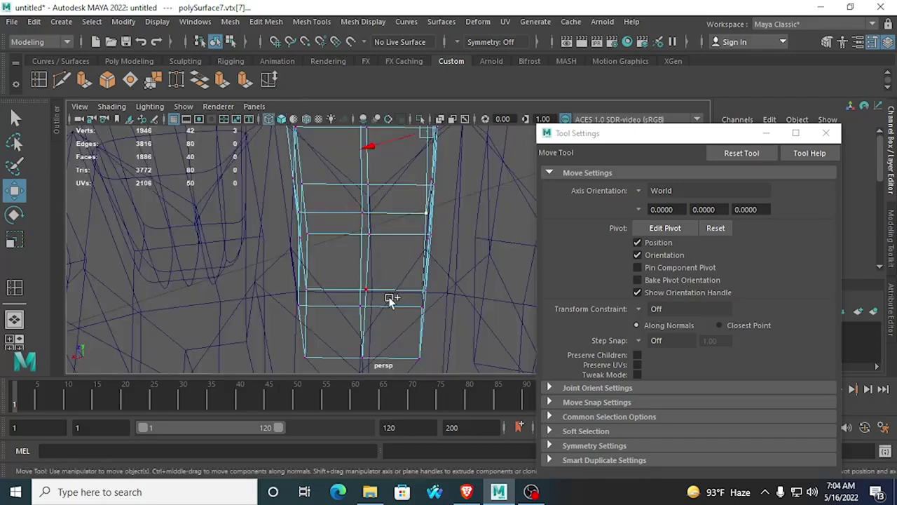
pyautogui.keyDown('shift'); pyautogui.click(401, 308); pyautogui.keyUp('shift')
pyautogui.keyDown('shift'); pyautogui.click(406, 344); pyautogui.keyUp('shift')
pyautogui.keyDown('shift'); pyautogui.click(334, 359); pyautogui.keyUp('shift')
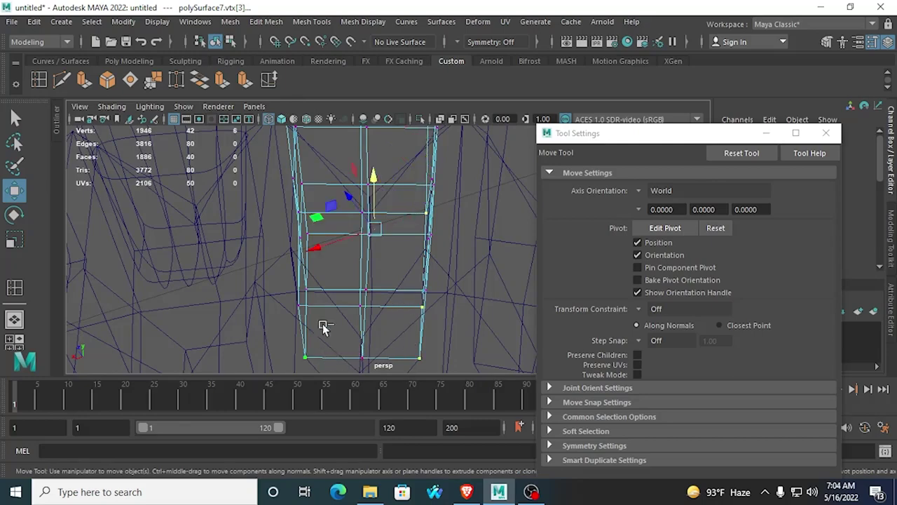
pyautogui.press('5')
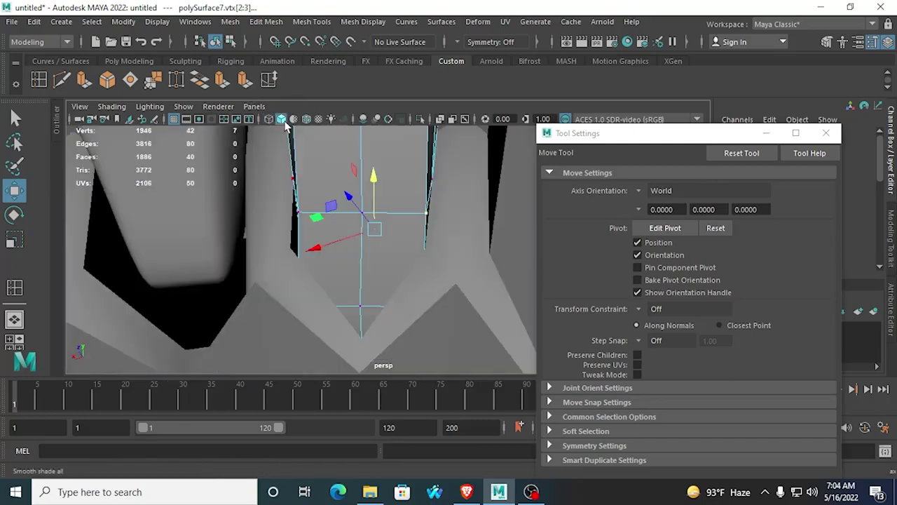
# Step: Add the remaining vertices along the opposite side edge of the inner face to the selection
pyautogui.keyDown('alt'); pyautogui.moveTo(310, 250); pyautogui.dragTo(316, 293); pyautogui.keyUp('alt')
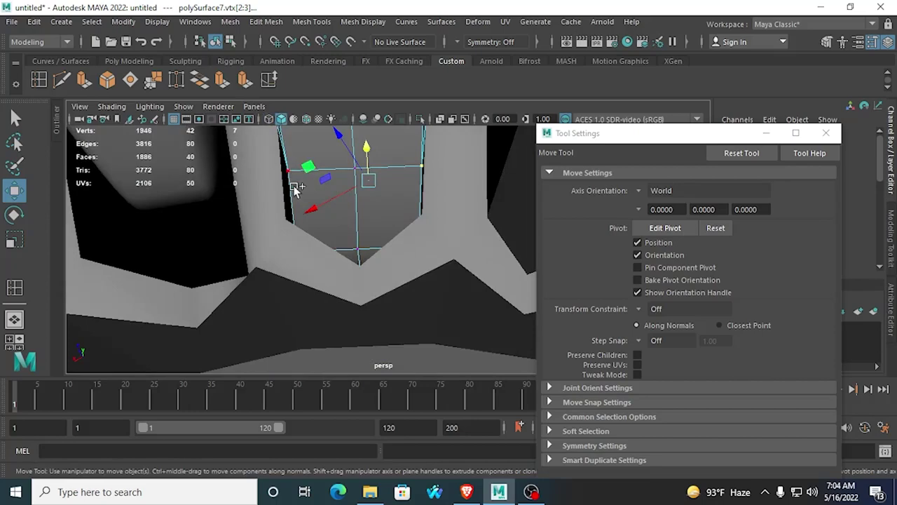
pyautogui.keyDown('alt'); pyautogui.moveTo(286, 176); pyautogui.dragTo(319, 273); pyautogui.keyUp('alt')
pyautogui.keyDown('shift'); pyautogui.click(320, 274); pyautogui.keyUp('shift')
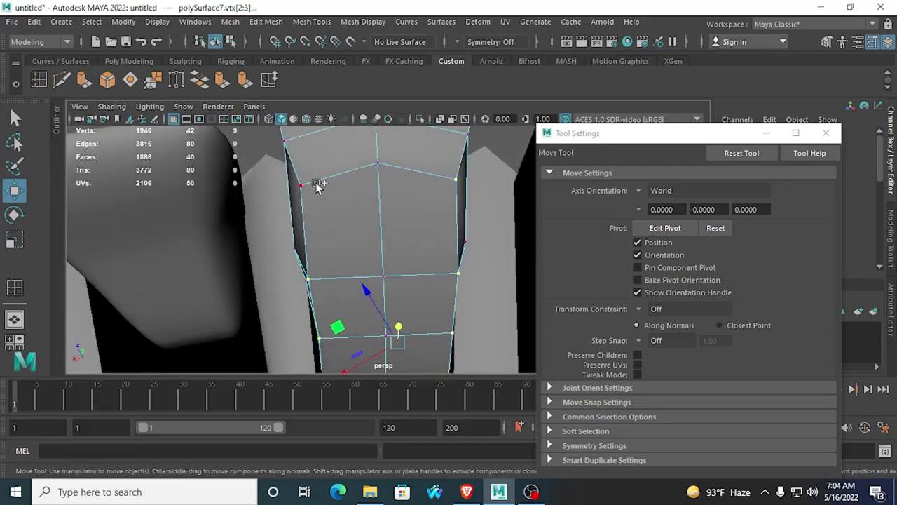
pyautogui.keyDown('shift'); pyautogui.click(315, 182); pyautogui.keyUp('shift')
pyautogui.keyDown('alt'); pyautogui.moveTo(352, 214); pyautogui.dragTo(315, 245); pyautogui.keyUp('alt')
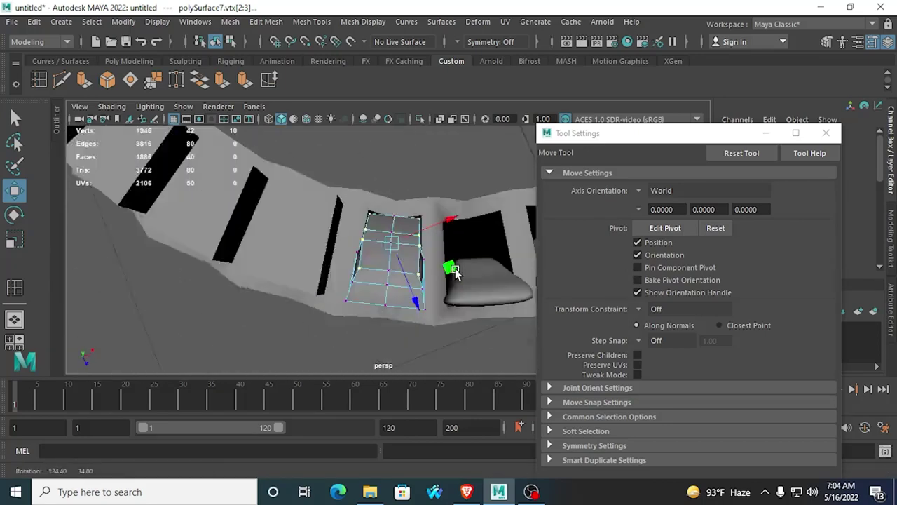
# Step: In the top view, rotate the selected inner-face vertices' pivot to -27.5187 about Y so its axes follow the tooth block
pyautogui.press('space')
pyautogui.press('space')
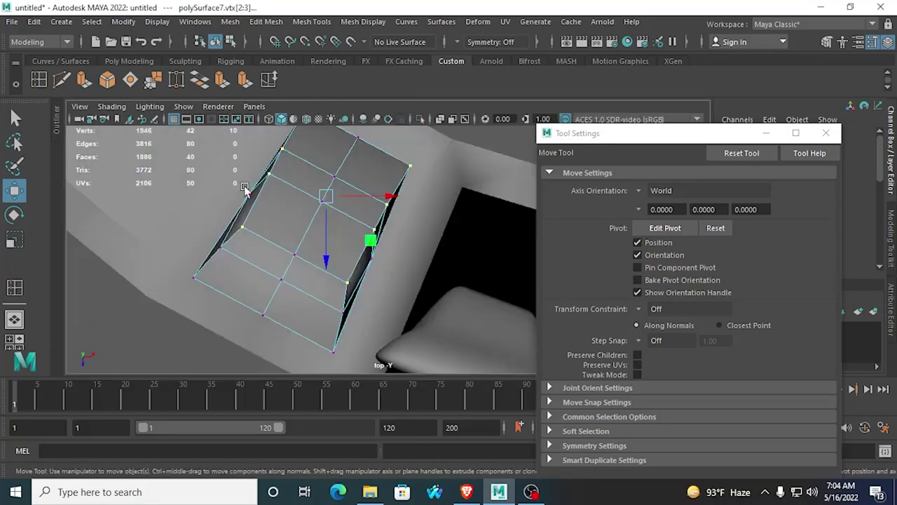
pyautogui.press('d')
pyautogui.moveTo(351, 210); pyautogui.dragTo(345, 223)
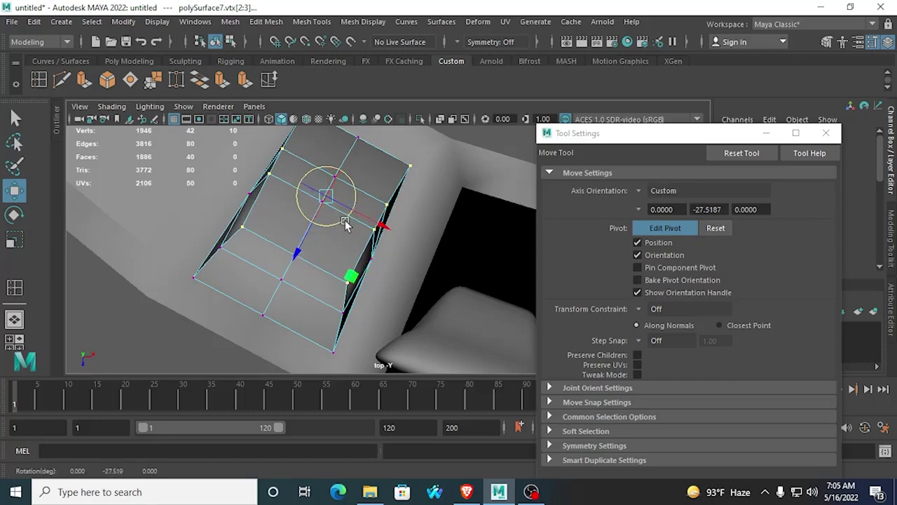
pyautogui.press('d')
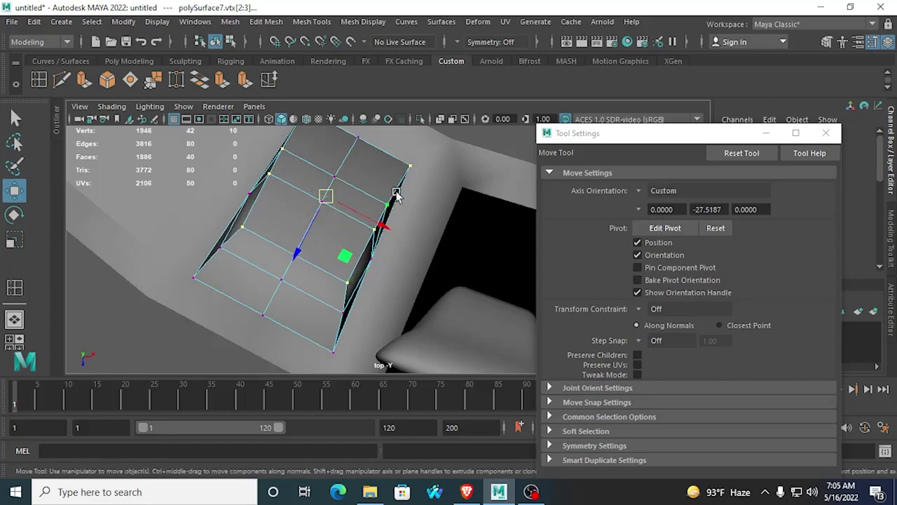
# Step: Scale the selected inner-face side vertices inward along the pivot's X axis to narrow that face of the tooth
pyautogui.press('space')
pyautogui.press('space')
pyautogui.keyDown('alt'); pyautogui.moveTo(426, 236); pyautogui.dragTo(424, 261); pyautogui.keyUp('alt')
pyautogui.scroll(3, 422, 261)
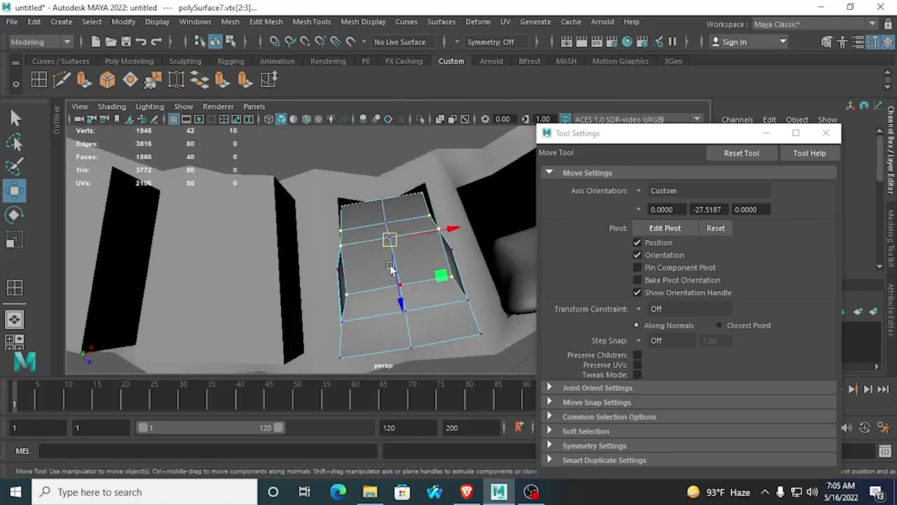
pyautogui.click(19, 244)
pyautogui.moveTo(442, 227); pyautogui.dragTo(431, 237)
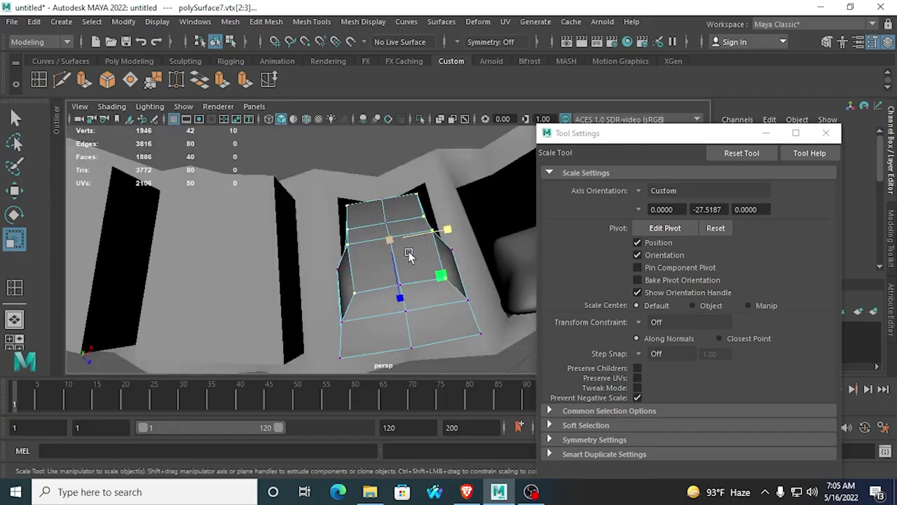
# Step: Select the upper vertices along the side edges of the tooth block's outer face
pyautogui.press('space')
pyautogui.press('space')
pyautogui.keyDown('alt'); pyautogui.moveTo(511, 191); pyautogui.dragTo(435, 213); pyautogui.keyUp('alt')
pyautogui.keyDown('alt'); pyautogui.moveTo(434, 213); pyautogui.dragTo(434, 303, button='middle'); pyautogui.keyUp('alt')
pyautogui.keyDown('alt'); pyautogui.moveTo(433, 303); pyautogui.dragTo(403, 253); pyautogui.keyUp('alt')
pyautogui.click(415, 237)
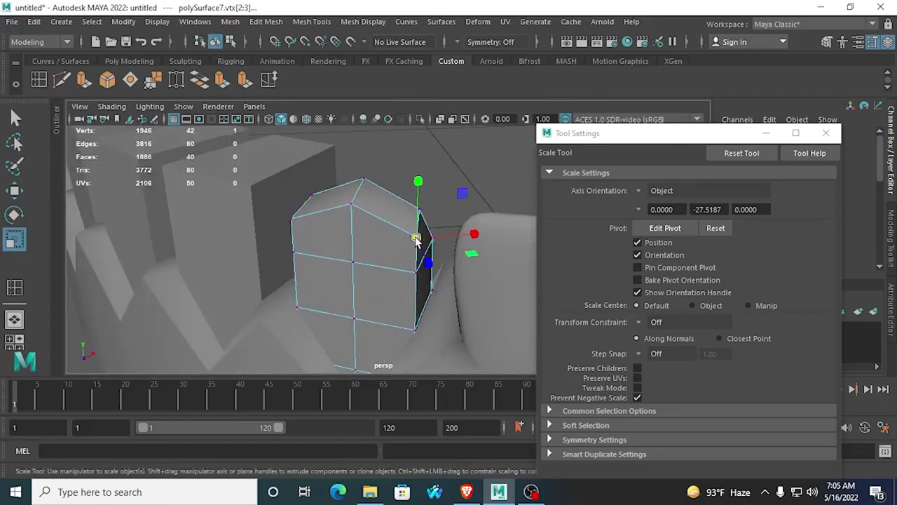
pyautogui.keyDown('shift'); pyautogui.click(401, 279); pyautogui.keyUp('shift')
pyautogui.click(15, 118)
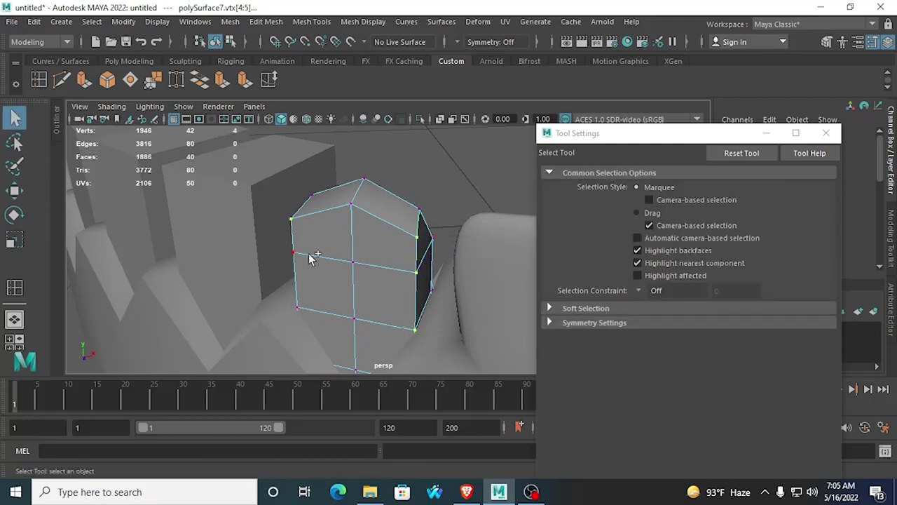
# Step: Add the remaining side-edge vertices down to the hidden lower corners in wireframe display, and return to shaded display
pyautogui.click(269, 120)
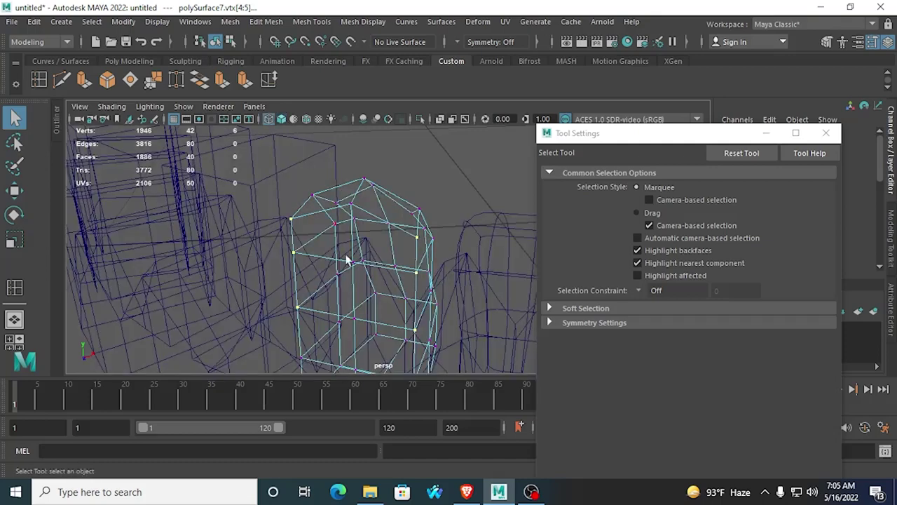
pyautogui.keyDown('alt'); pyautogui.moveTo(346, 256); pyautogui.dragTo(354, 228); pyautogui.keyUp('alt')
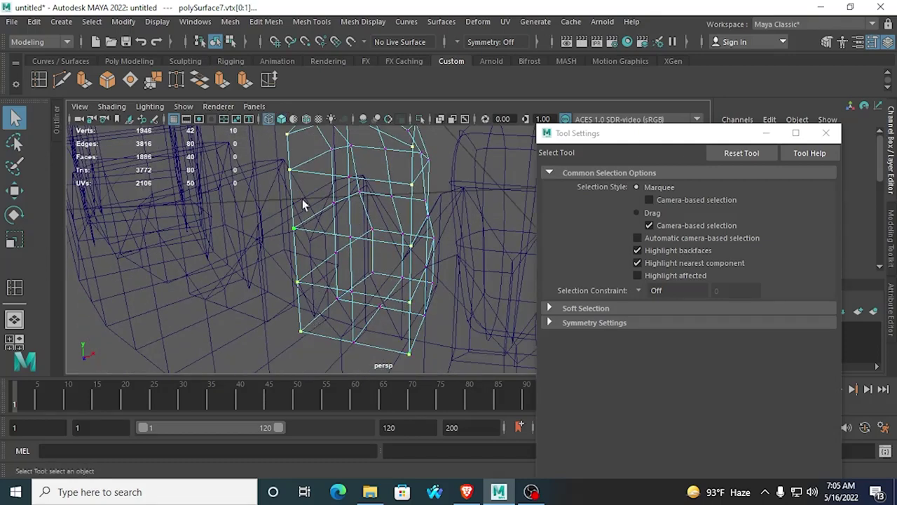
pyautogui.click(281, 119)
pyautogui.moveTo(354, 224)
pyautogui.keyDown('alt'); pyautogui.mouseDown()
pyautogui.moveTo(360, 250)
pyautogui.moveTo(354, 245)
pyautogui.mouseUp(); pyautogui.keyUp('alt')
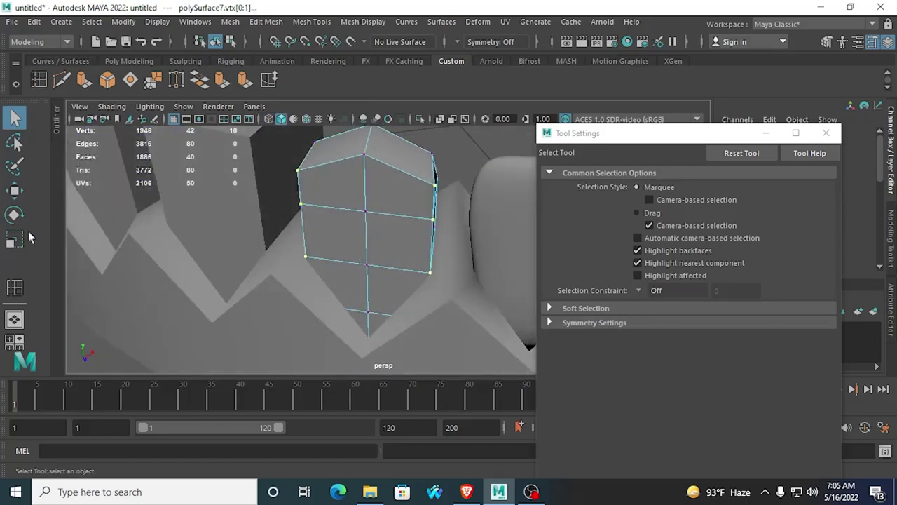
# Step: Activate the Scale tool and, in the top view, rotate its pivot to -29.4507 about Y to align with the outer face
pyautogui.click(14, 240)
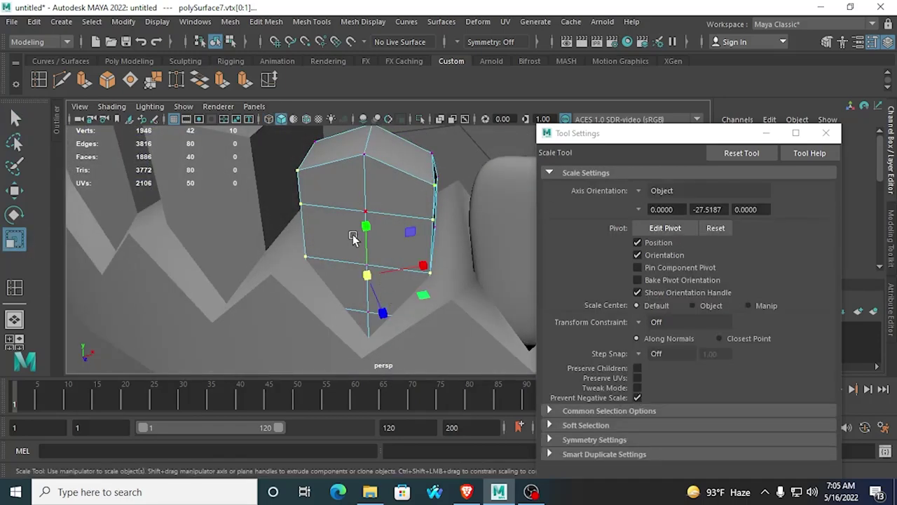
pyautogui.press('d')
pyautogui.press('space')
pyautogui.press('space')
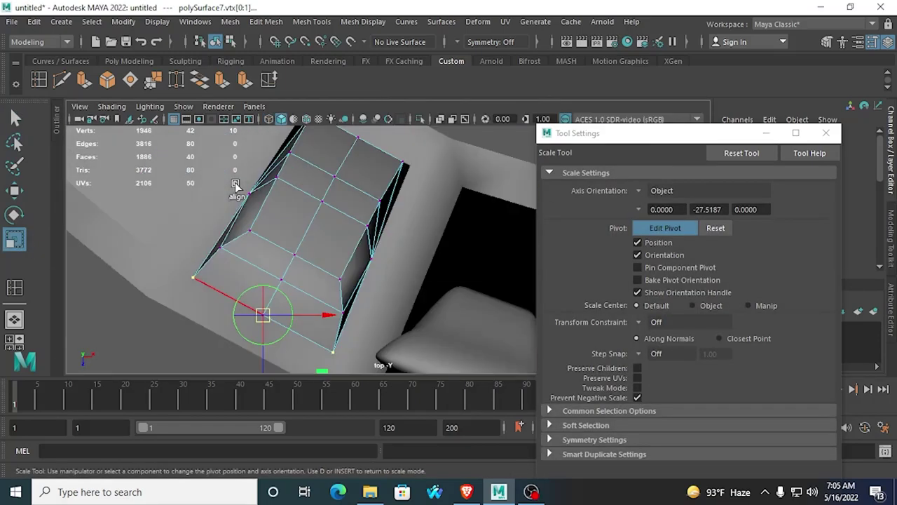
pyautogui.moveTo(293, 310); pyautogui.dragTo(306, 313)
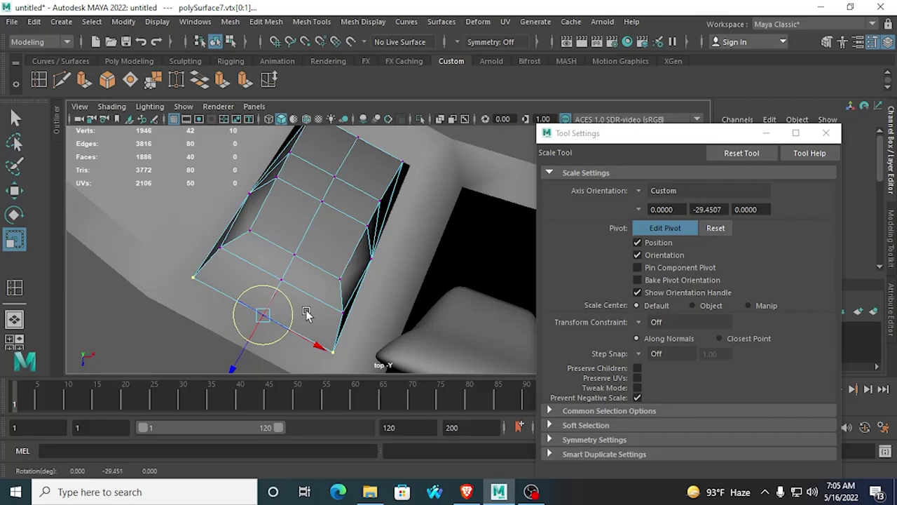
pyautogui.press('Insert')
# Step: Scale the outer-face side vertices inward along the pivot's X axis in the perspective view
pyautogui.press('space')
pyautogui.press('space')
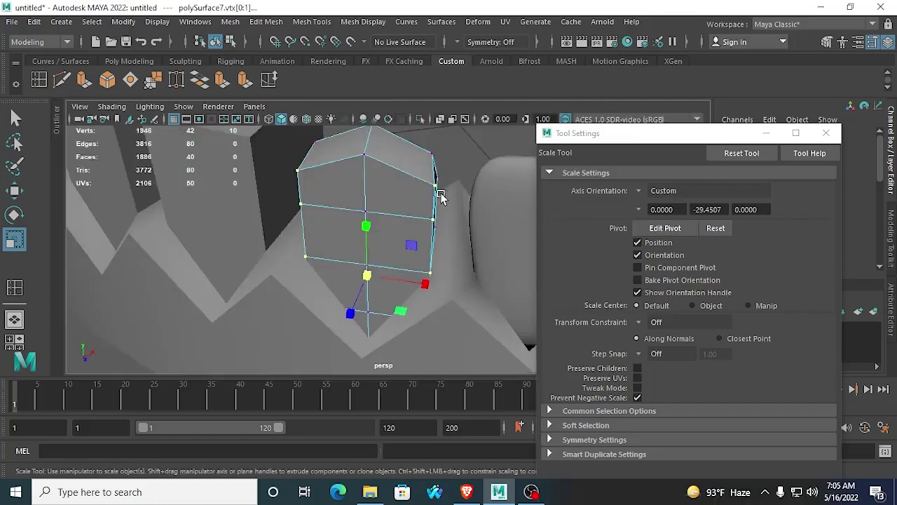
pyautogui.moveTo(425, 284); pyautogui.dragTo(446, 223)
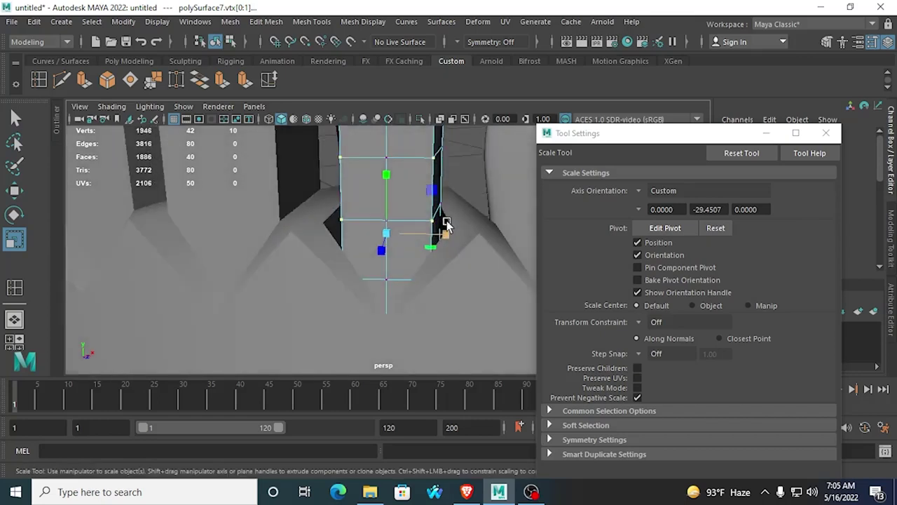
# Step: Check the tooth in smooth preview, restore the unsmoothed display, and look at the front-view teeth photo in the browser
pyautogui.press('3')
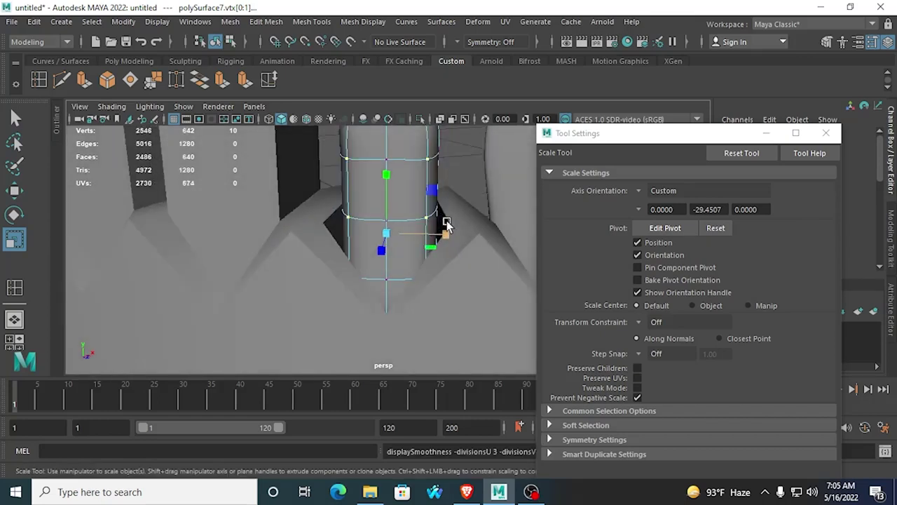
pyautogui.scroll(-3, 443, 219)
pyautogui.press('q')
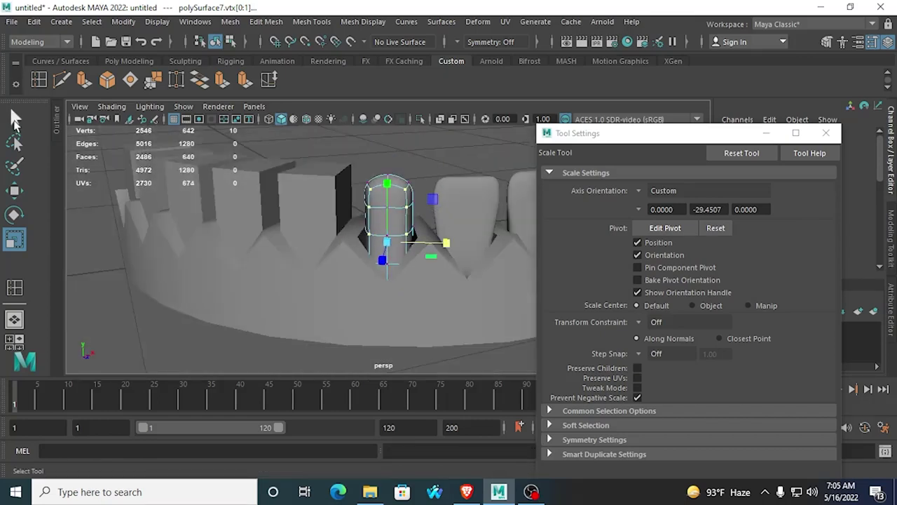
pyautogui.press('f')
pyautogui.moveTo(396, 183); pyautogui.dragTo(397, 166, button='right')
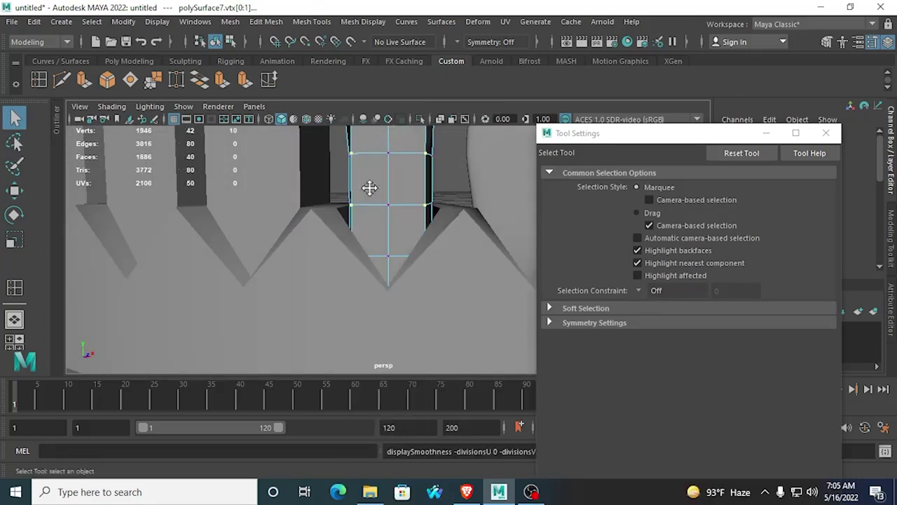
pyautogui.keyDown('alt'); pyautogui.moveTo(369, 187); pyautogui.dragTo(319, 244); pyautogui.keyUp('alt')
pyautogui.click(467, 491)
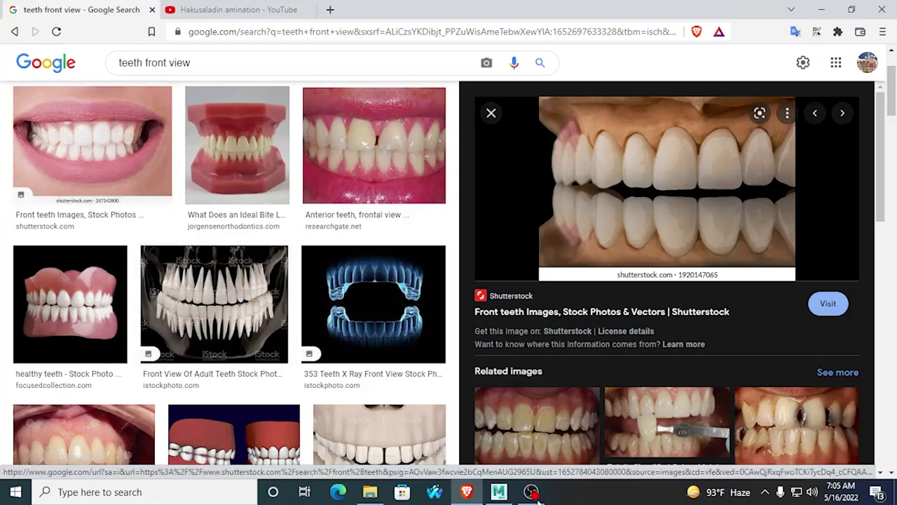
pyautogui.click(498, 492)
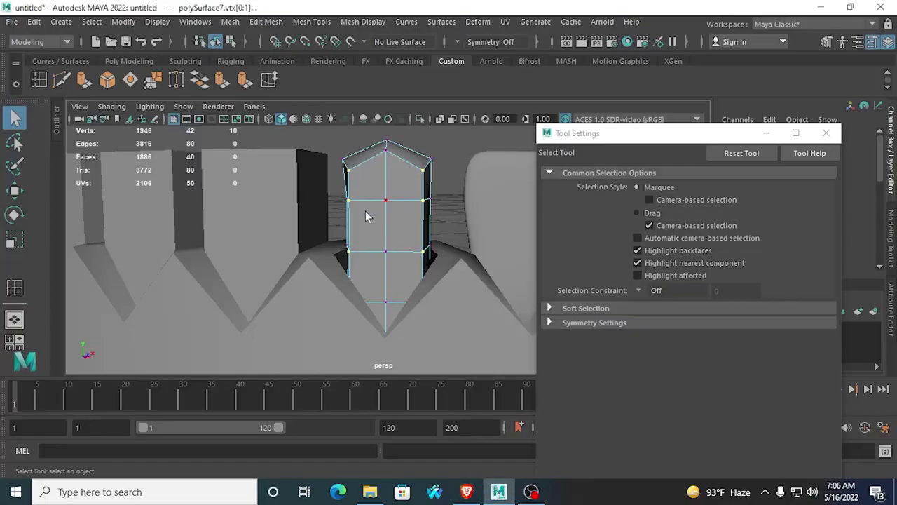
# Step: Select the nine top vertices of the tooth block and rotate their scale pivot to -29.3291 about Y
pyautogui.moveTo(382, 201); pyautogui.dragTo(445, 219)
pyautogui.moveTo(400, 165); pyautogui.dragTo(448, 173)
pyautogui.click(14, 239)
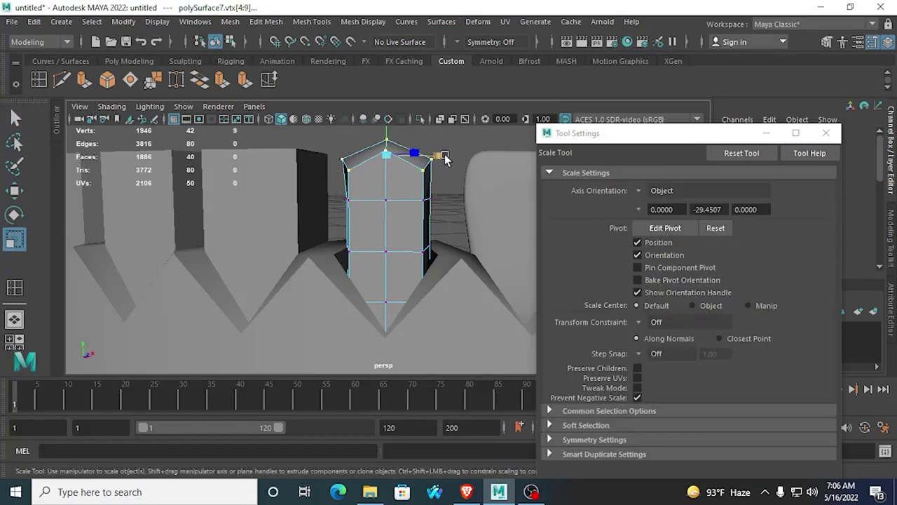
pyautogui.keyDown('alt'); pyautogui.moveTo(435, 183); pyautogui.dragTo(366, 199); pyautogui.keyUp('alt')
pyautogui.press('d')
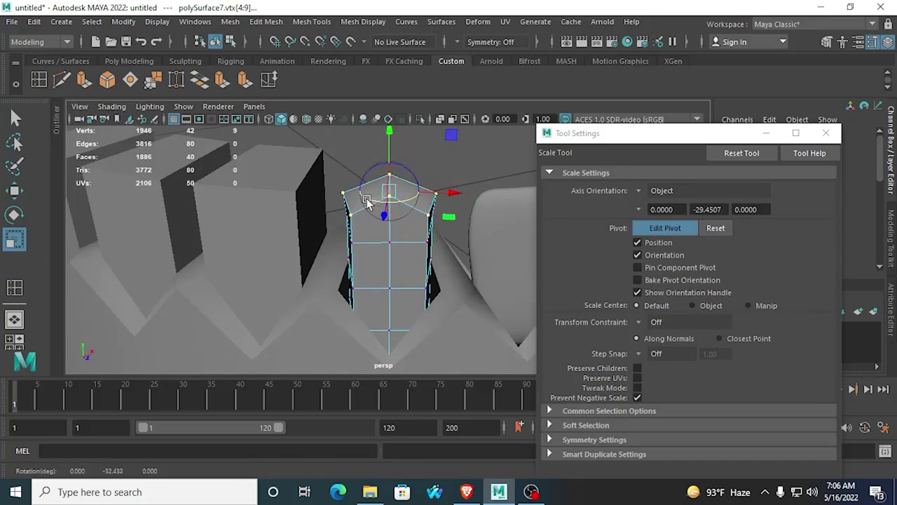
pyautogui.keyDown('alt'); pyautogui.moveTo(373, 263); pyautogui.dragTo(375, 240); pyautogui.keyUp('alt')
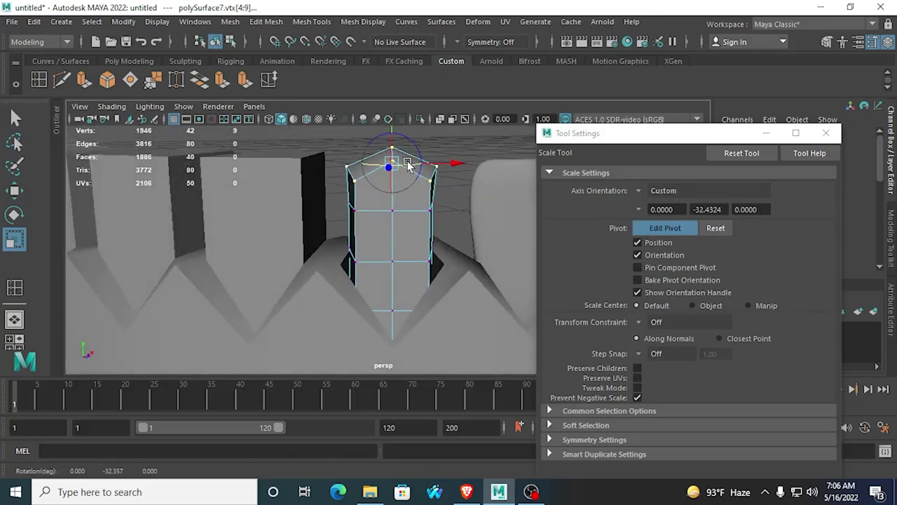
pyautogui.moveTo(408, 164); pyautogui.dragTo(410, 164)
pyautogui.press('d')
# Step: Scale the nine top vertices outward along the pivot's X axis to widen the tooth's upper end
pyautogui.keyDown('alt'); pyautogui.moveTo(385, 268); pyautogui.dragTo(389, 350); pyautogui.keyUp('alt')
pyautogui.keyDown('alt'); pyautogui.moveTo(456, 294); pyautogui.dragTo(453, 204); pyautogui.keyUp('alt')
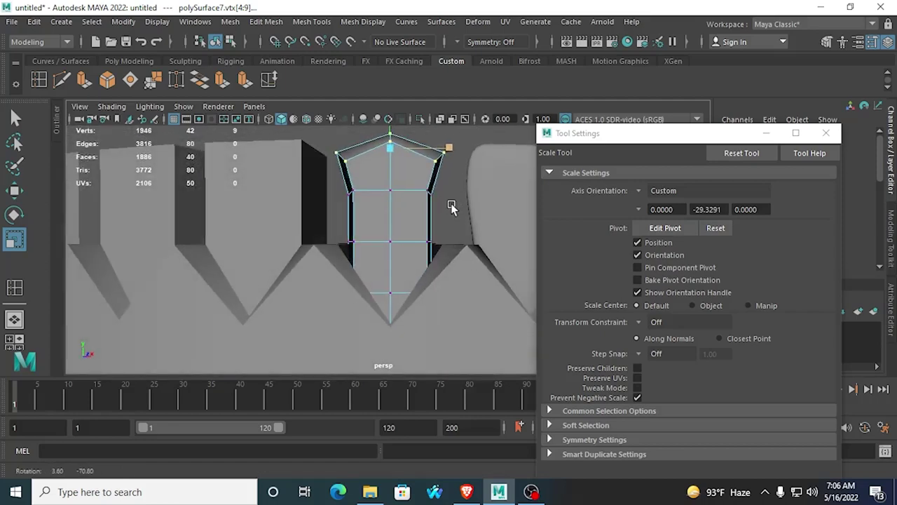
pyautogui.moveTo(449, 151); pyautogui.dragTo(463, 150)
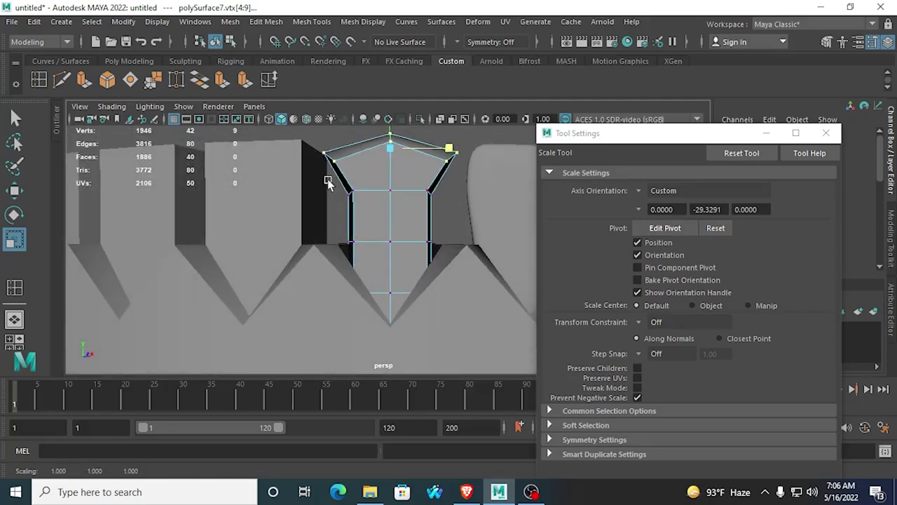
# Step: Select the eight vertices of the row below the top, set their pivot to -27.7314 about Y, and widen them along X
pyautogui.moveTo(327, 179); pyautogui.dragTo(457, 204)
pyautogui.press('d')
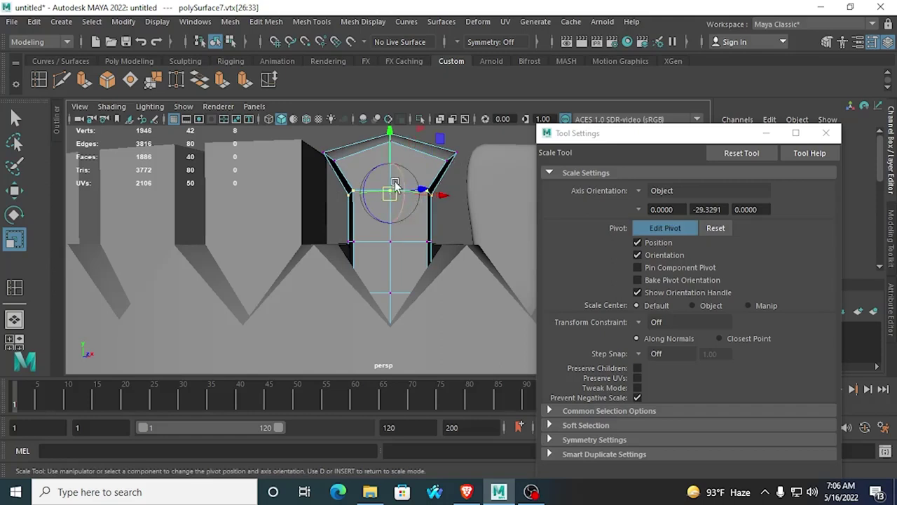
pyautogui.moveTo(374, 194); pyautogui.dragTo(371, 194)
pyautogui.press('d')
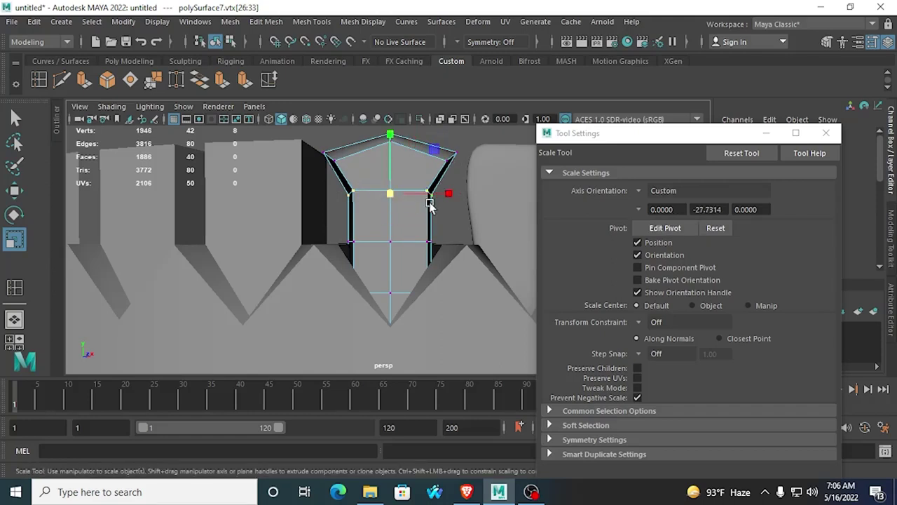
pyautogui.moveTo(451, 194); pyautogui.dragTo(474, 201)
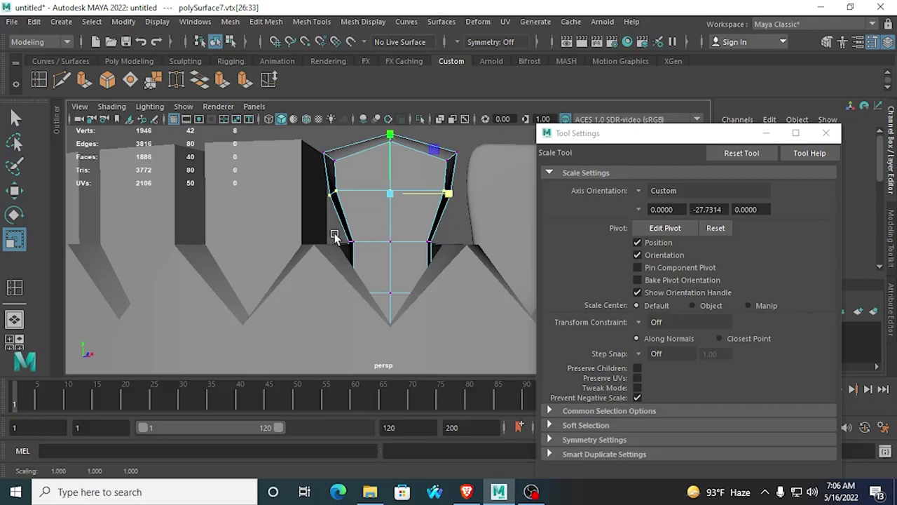
# Step: Select the eight vertices of the next lower row, set their pivot to -31.5939 about Y, and widen them along X
pyautogui.moveTo(331, 225); pyautogui.dragTo(484, 248)
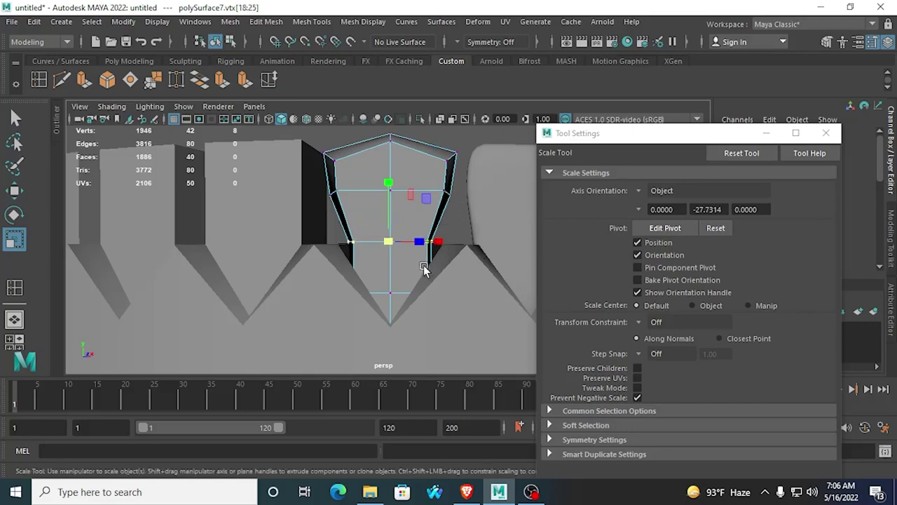
pyautogui.press('d')
pyautogui.moveTo(372, 242); pyautogui.dragTo(418, 288)
pyautogui.press('d')
pyautogui.moveTo(449, 259)
pyautogui.mouseDown()
pyautogui.moveTo(468, 258)
pyautogui.moveTo(442, 227)
pyautogui.moveTo(435, 255)
pyautogui.mouseUp()
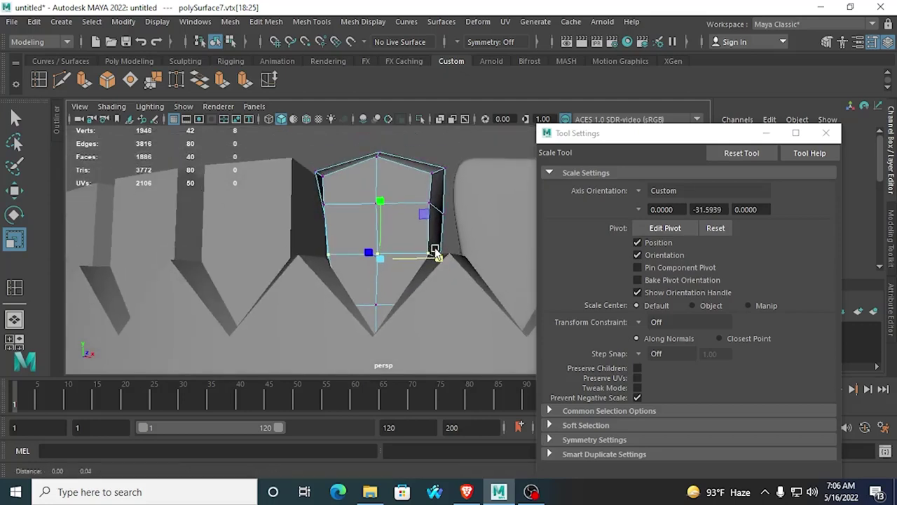
# Step: Select the four top corner vertices, set their pivot to -31.1473 about Y, and scale them slightly inward along X
pyautogui.click(438, 170)
pyautogui.keyDown('shift'); pyautogui.moveTo(341, 176); pyautogui.dragTo(340, 177); pyautogui.keyUp('shift')
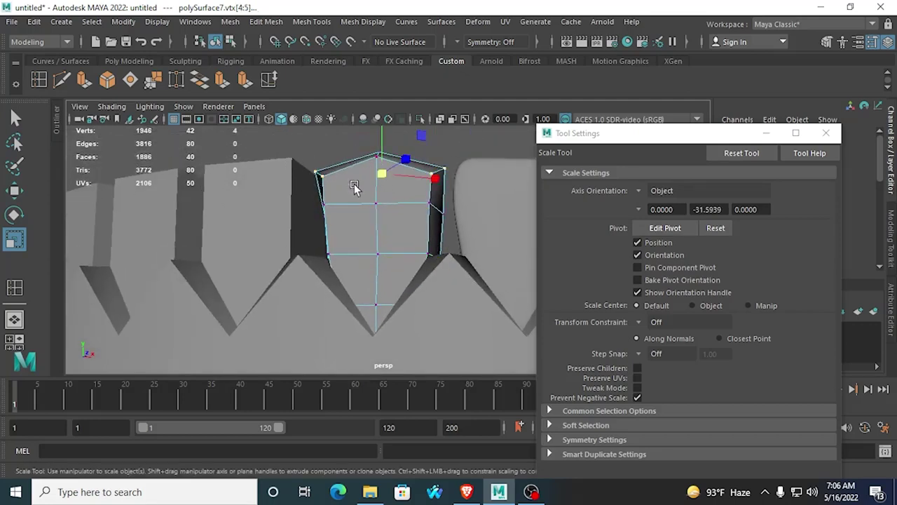
pyautogui.keyDown('alt'); pyautogui.moveTo(63, 201); pyautogui.dragTo(309, 286); pyautogui.keyUp('alt')
pyautogui.press('d')
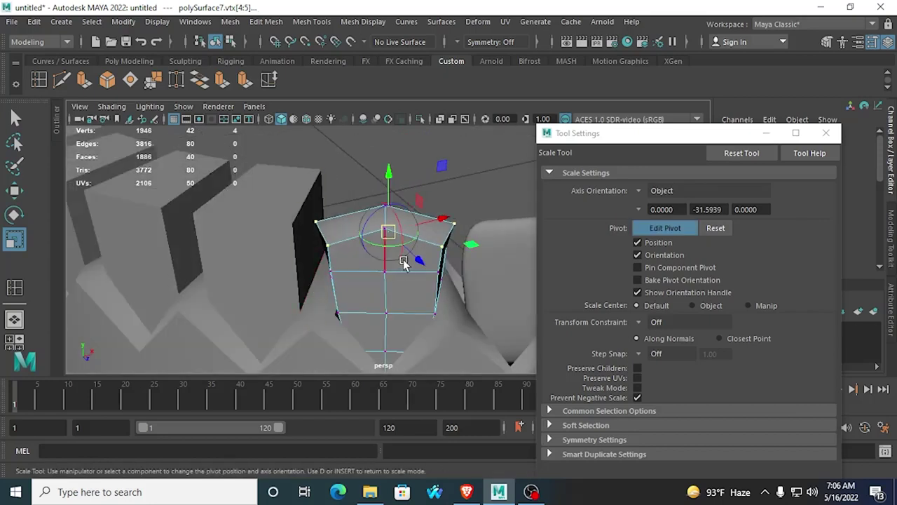
pyautogui.moveTo(380, 245); pyautogui.dragTo(366, 246)
pyautogui.press('d')
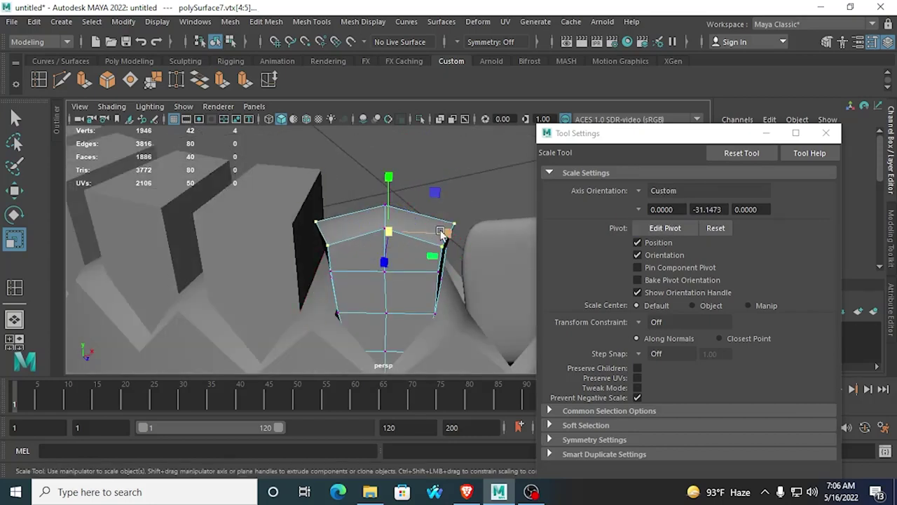
pyautogui.keyDown('alt'); pyautogui.moveTo(443, 234); pyautogui.dragTo(445, 204); pyautogui.keyUp('alt')
# Step: Select the three middle vertices of the tooth's top ridge and display the tooth in smooth preview
pyautogui.moveTo(356, 152); pyautogui.dragTo(375, 175)
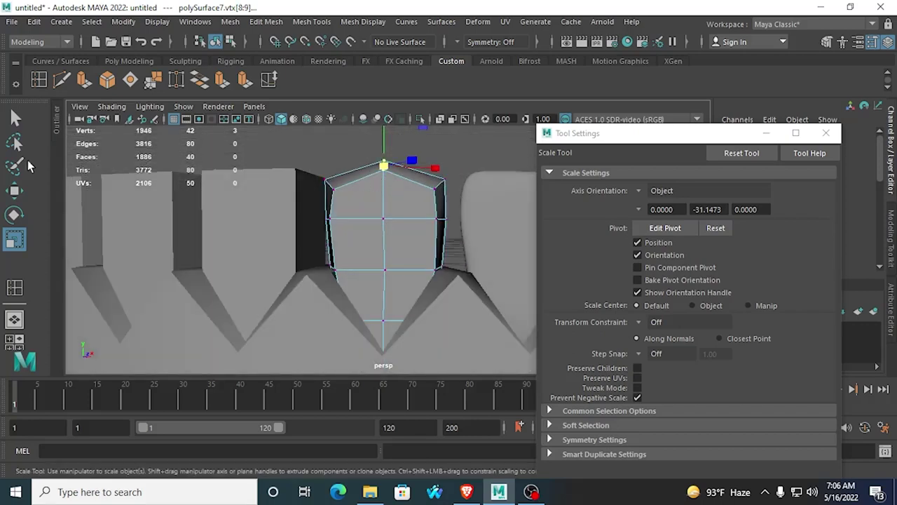
pyautogui.press('q')
pyautogui.press('3')
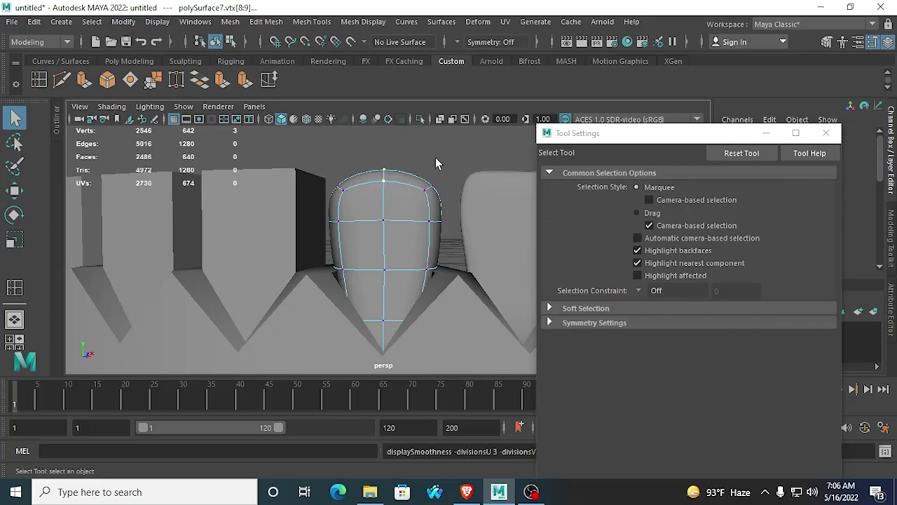
# Step: Clear the vertex selection, leave vertex editing, and select the whole tooth as an object
pyautogui.scroll(-10, 436, 160)
pyautogui.click(416, 194)
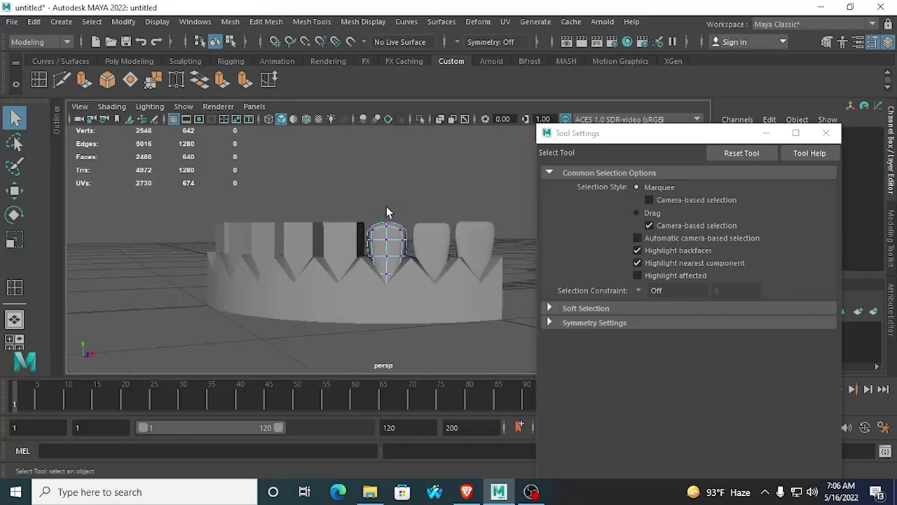
pyautogui.moveTo(402, 233); pyautogui.dragTo(462, 112, button='right')
pyautogui.click(370, 211)
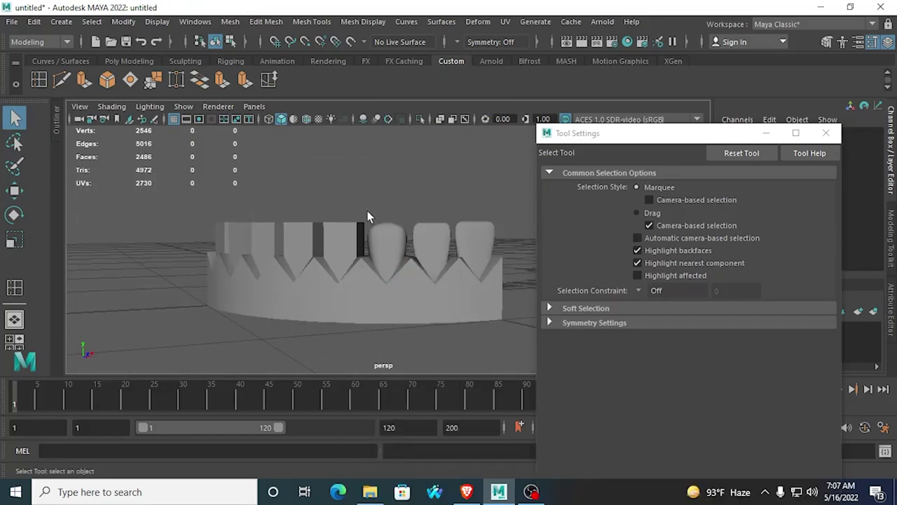
pyautogui.scroll(6, 378, 216)
pyautogui.click(375, 266)
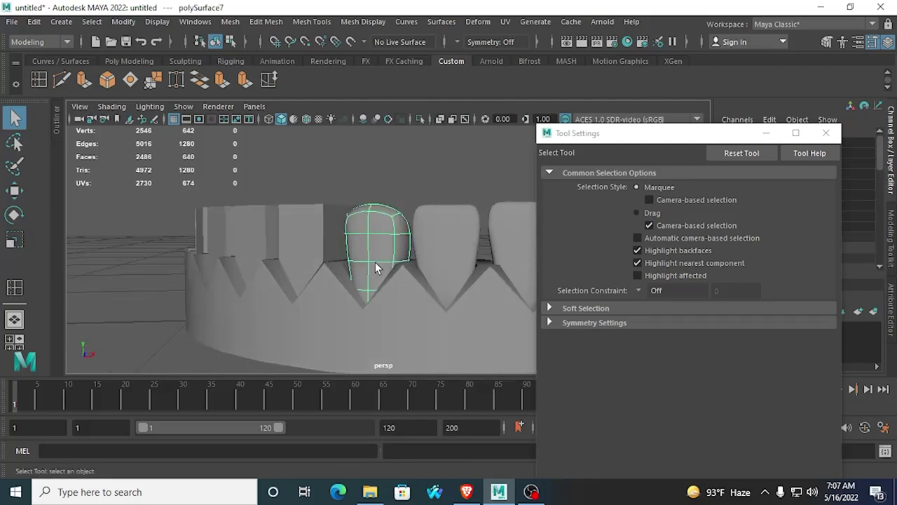
pyautogui.scroll(3, 421, 256)
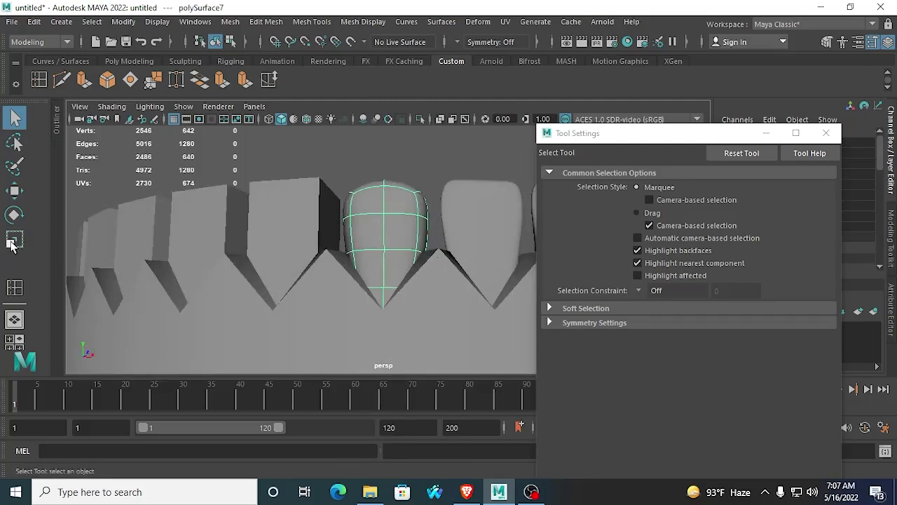
# Step: Center the tooth's pivot and enlarge the tooth slightly and uniformly with the Scale tool
pyautogui.click(14, 240)
pyautogui.keyDown('alt'); pyautogui.moveTo(379, 294); pyautogui.dragTo(391, 278); pyautogui.keyUp('alt')
pyautogui.click(124, 22)
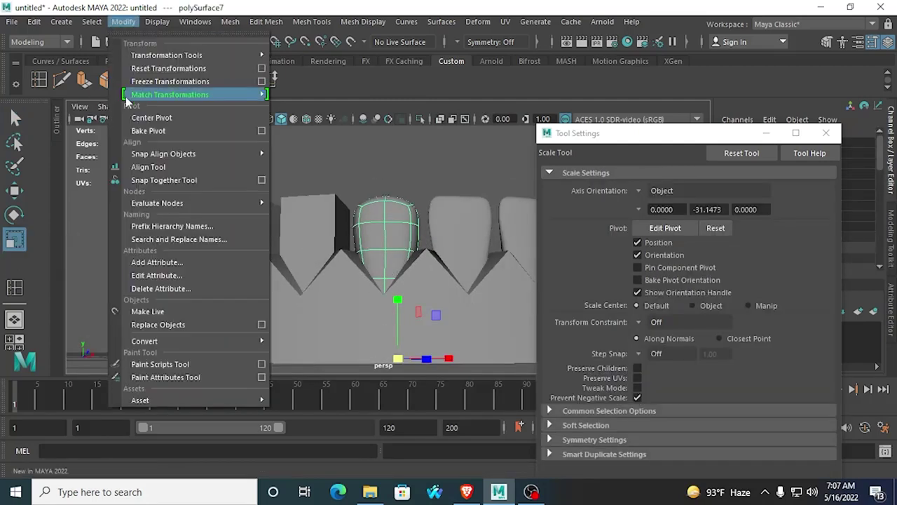
pyautogui.click(150, 118)
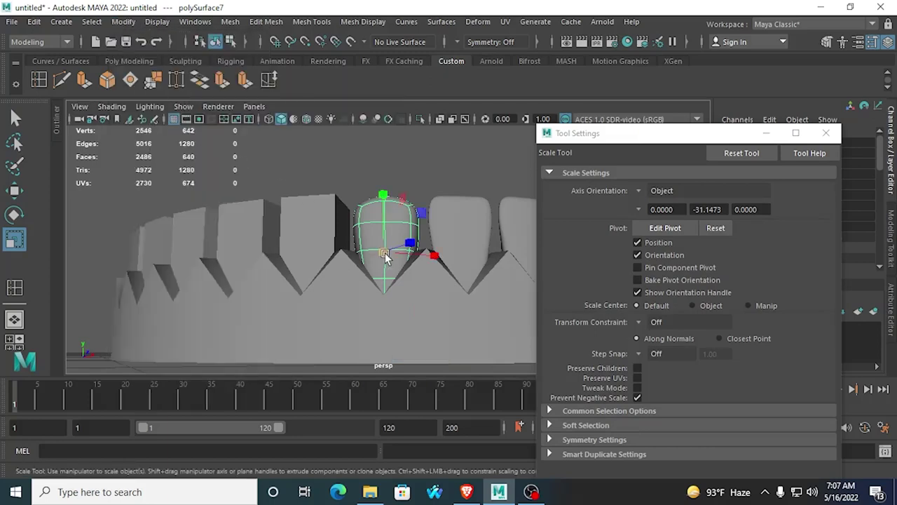
pyautogui.moveTo(384, 253); pyautogui.dragTo(388, 276)
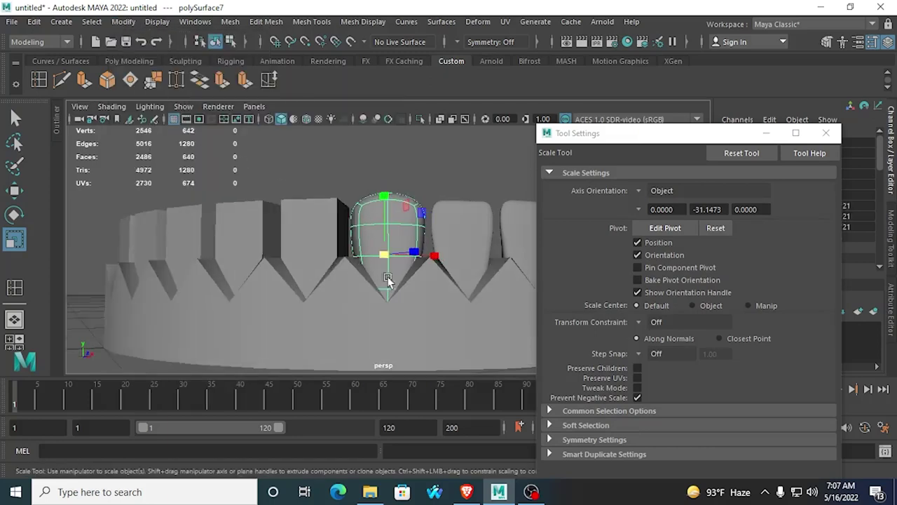
# Step: Move the tooth slightly down along Y so its top sits nearer the level of the neighbouring teeth
pyautogui.press('w')
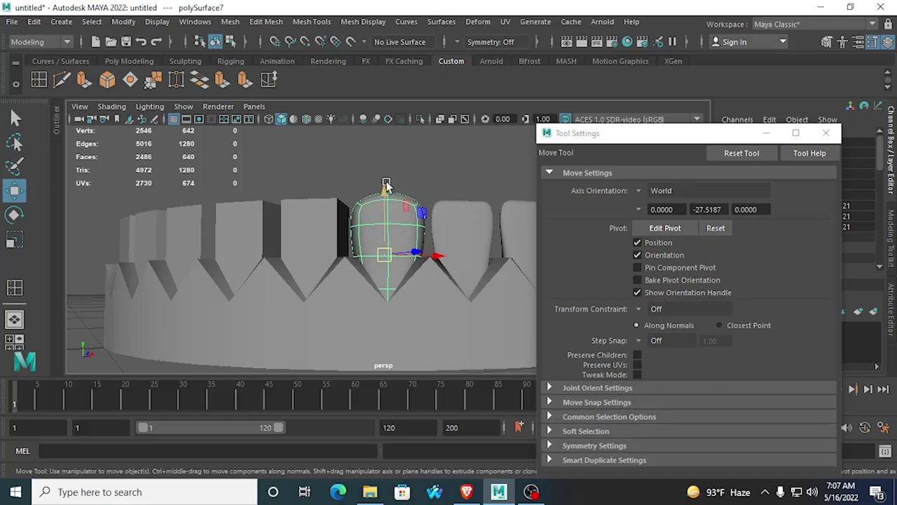
pyautogui.moveTo(386, 185); pyautogui.dragTo(386, 218)
pyautogui.click(421, 155)
pyautogui.click(386, 218)
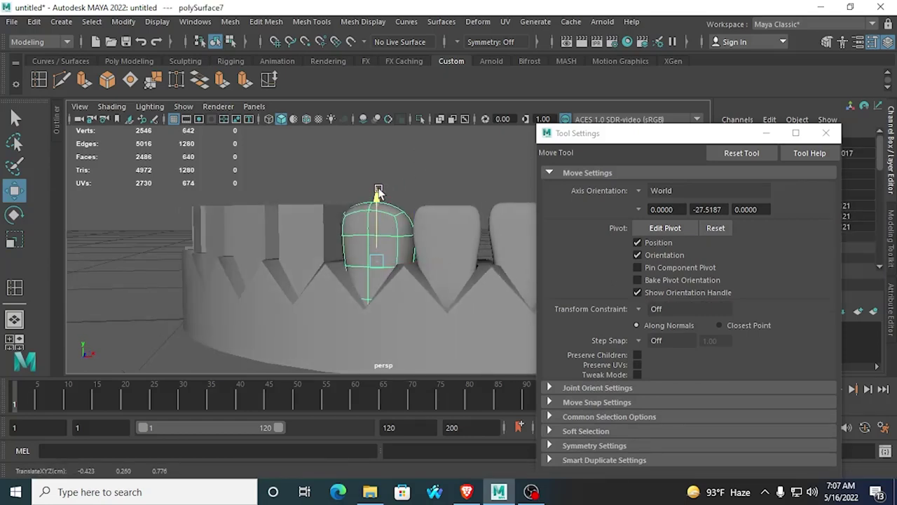
# Step: Reselect the tooth, turn off its smooth preview, and switch it to vertex editing
pyautogui.click(421, 184)
pyautogui.scroll(-5, 429, 187)
pyautogui.keyDown('alt'); pyautogui.moveTo(429, 187); pyautogui.dragTo(464, 268); pyautogui.keyUp('alt')
pyautogui.scroll(8, 465, 269)
pyautogui.click(431, 246)
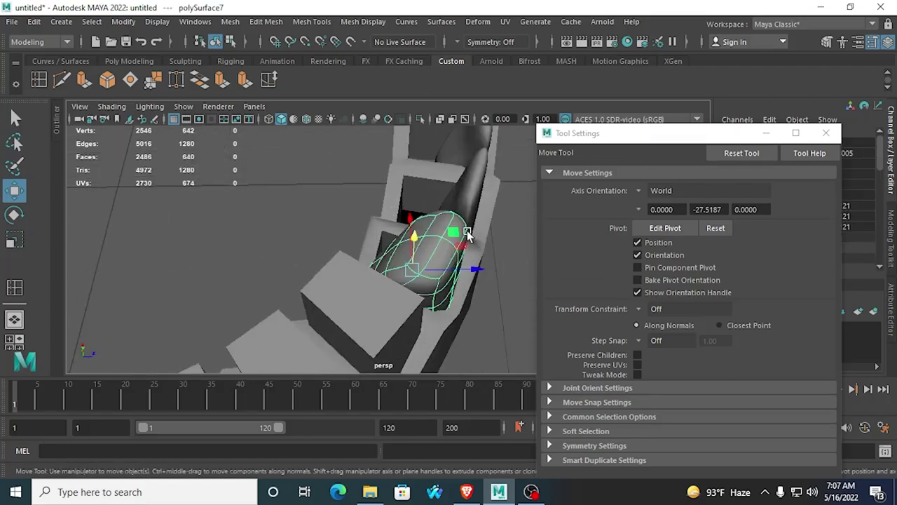
pyautogui.press('1')
pyautogui.keyDown('alt'); pyautogui.moveTo(296, 282); pyautogui.dragTo(323, 203); pyautogui.keyUp('alt')
pyautogui.moveTo(322, 203); pyautogui.dragTo(238, 134, button='right')
pyautogui.keyDown('alt'); pyautogui.moveTo(238, 134); pyautogui.dragTo(329, 199); pyautogui.keyUp('alt')
# Step: Select three vertices across the tooth's upper edge, set their pivot to -27.6829 about Y, and move them along Z
pyautogui.click(365, 252)
pyautogui.keyDown('shift'); pyautogui.click(315, 232); pyautogui.keyUp('shift')
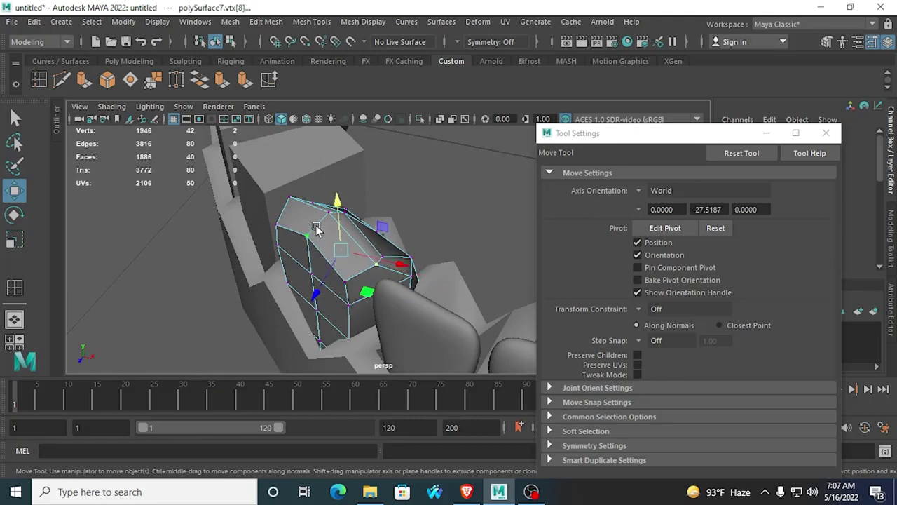
pyautogui.click(353, 271)
pyautogui.keyDown('shift'); pyautogui.click(326, 224); pyautogui.keyUp('shift')
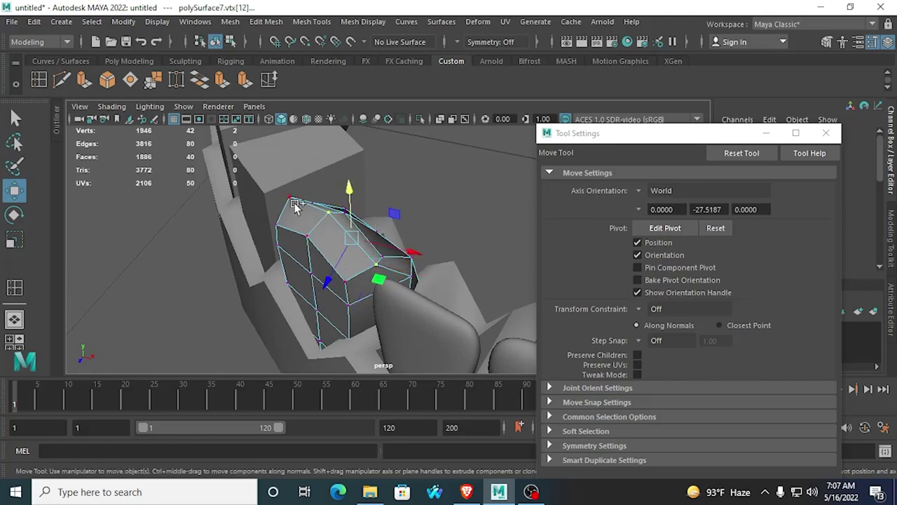
pyautogui.keyDown('shift'); pyautogui.click(292, 201); pyautogui.keyUp('shift')
pyautogui.keyDown('alt'); pyautogui.moveTo(300, 250); pyautogui.dragTo(345, 298); pyautogui.keyUp('alt')
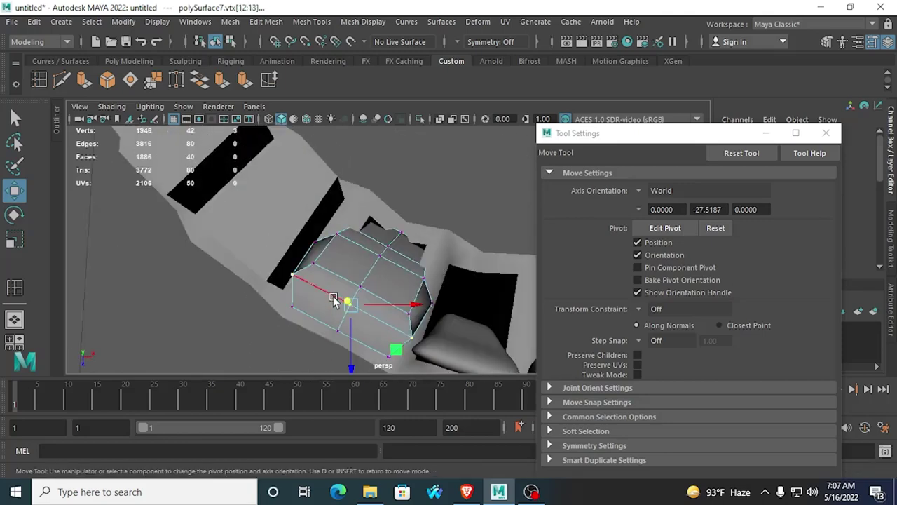
pyautogui.press('d')
pyautogui.moveTo(339, 336); pyautogui.dragTo(316, 336)
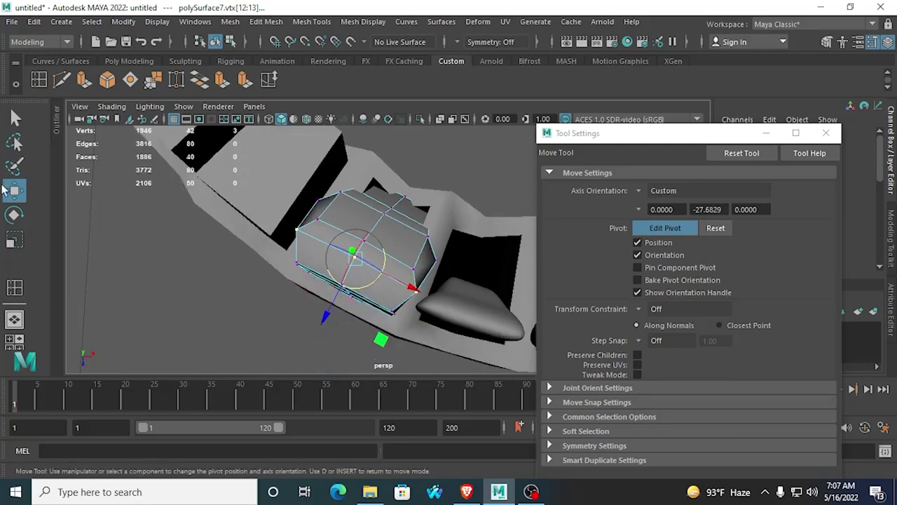
pyautogui.click(23, 199)
pyautogui.moveTo(324, 318); pyautogui.dragTo(320, 212)
pyautogui.moveTo(355, 137); pyautogui.dragTo(371, 158)
# Step: Select the three top vertices on the tooth's inner side, set their pivot to -36.2672 about Y, and move them along Z
pyautogui.keyDown('alt'); pyautogui.moveTo(370, 163); pyautogui.dragTo(357, 208, button='middle'); pyautogui.keyUp('alt')
pyautogui.keyDown('alt'); pyautogui.moveTo(356, 209); pyautogui.dragTo(439, 277); pyautogui.keyUp('alt')
pyautogui.click(363, 218)
pyautogui.keyDown('shift'); pyautogui.click(408, 203); pyautogui.keyUp('shift')
pyautogui.keyDown('shift'); pyautogui.click(425, 203); pyautogui.keyUp('shift')
pyautogui.press('d')
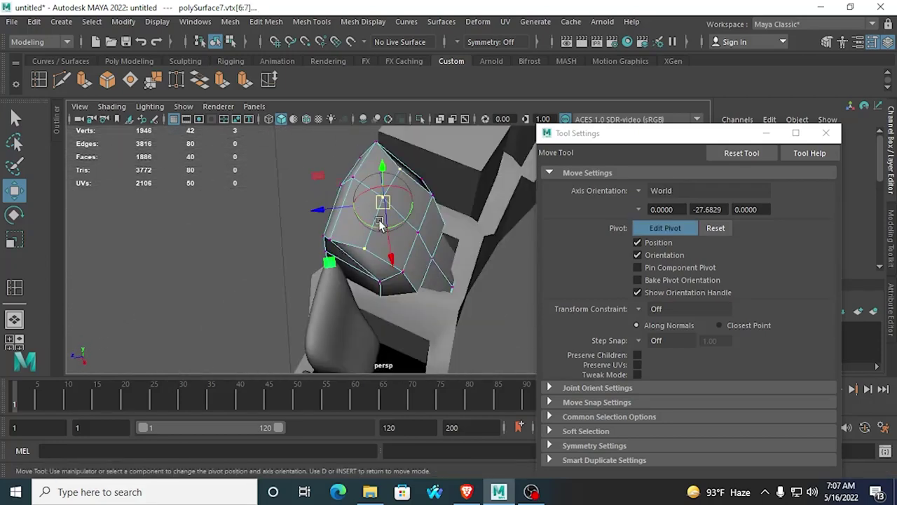
pyautogui.moveTo(404, 212); pyautogui.dragTo(573, 258)
pyautogui.press('d')
pyautogui.moveTo(392, 251); pyautogui.dragTo(409, 236)
# Step: Select the three vertices of the inner side's middle row, set their pivot to -30.4830 about Y, and move them along Z
pyautogui.click(409, 235)
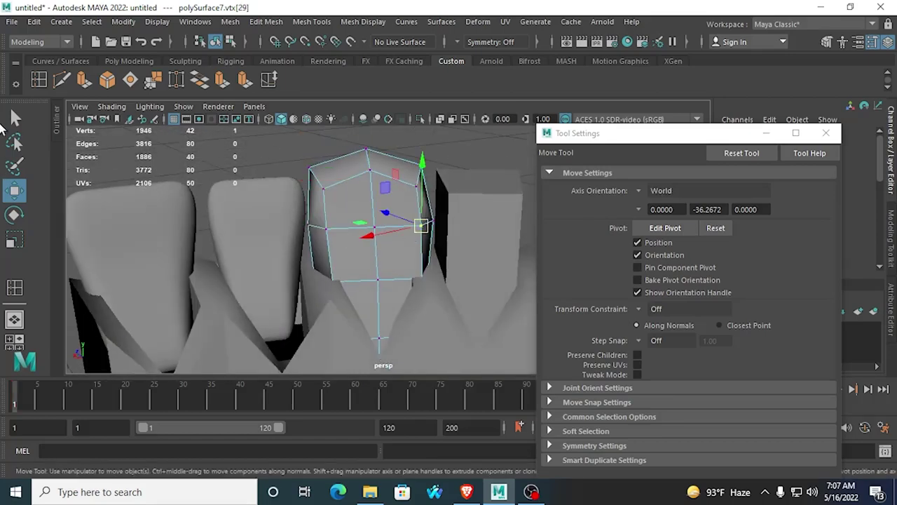
pyautogui.press('q')
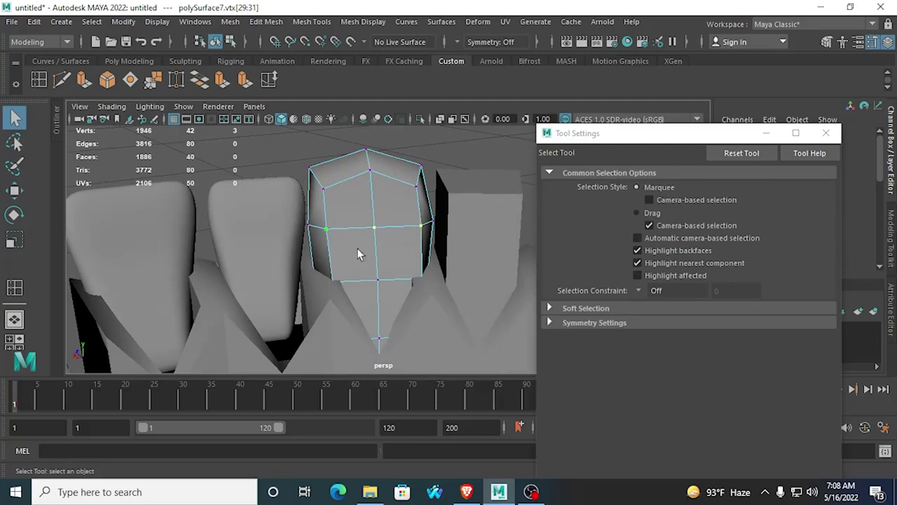
pyautogui.keyDown('alt'); pyautogui.moveTo(358, 249); pyautogui.dragTo(505, 300); pyautogui.keyUp('alt')
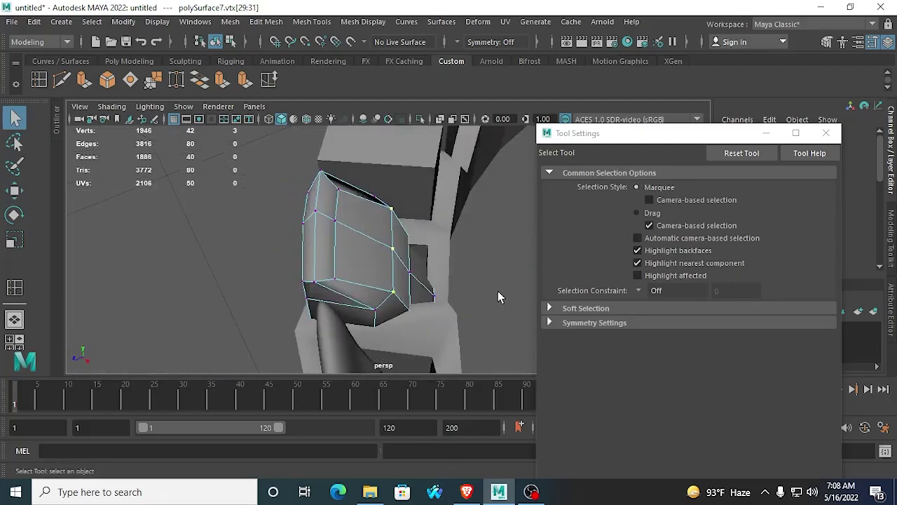
pyautogui.click(14, 190)
pyautogui.press('d')
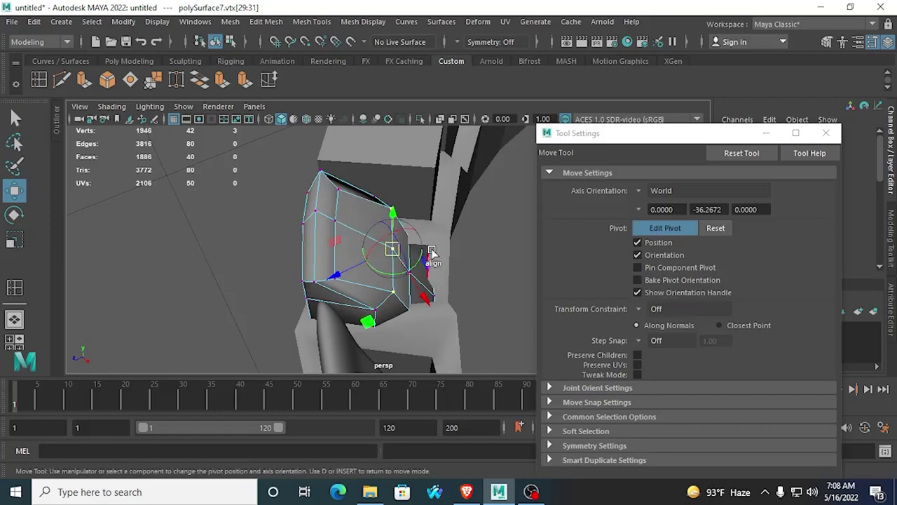
pyautogui.moveTo(382, 277); pyautogui.dragTo(369, 272)
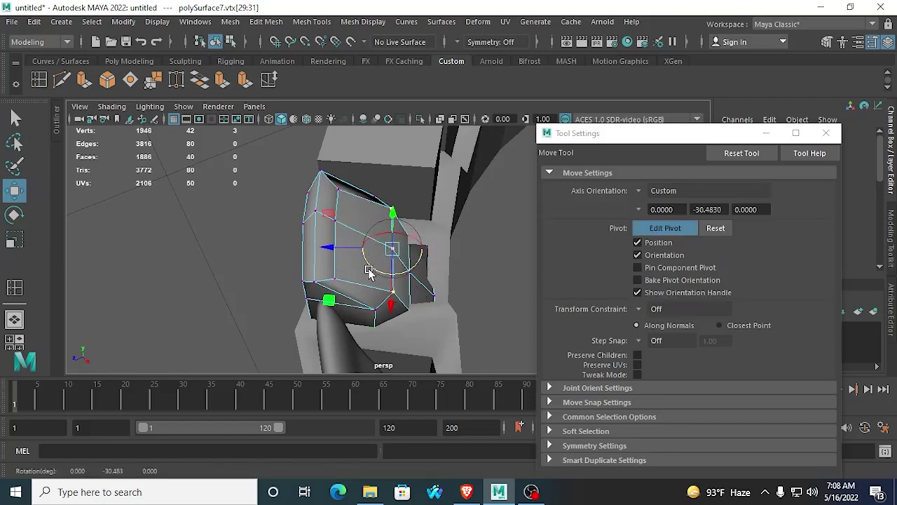
pyautogui.press('d')
pyautogui.keyDown('alt'); pyautogui.moveTo(310, 250); pyautogui.dragTo(315, 210); pyautogui.keyUp('alt')
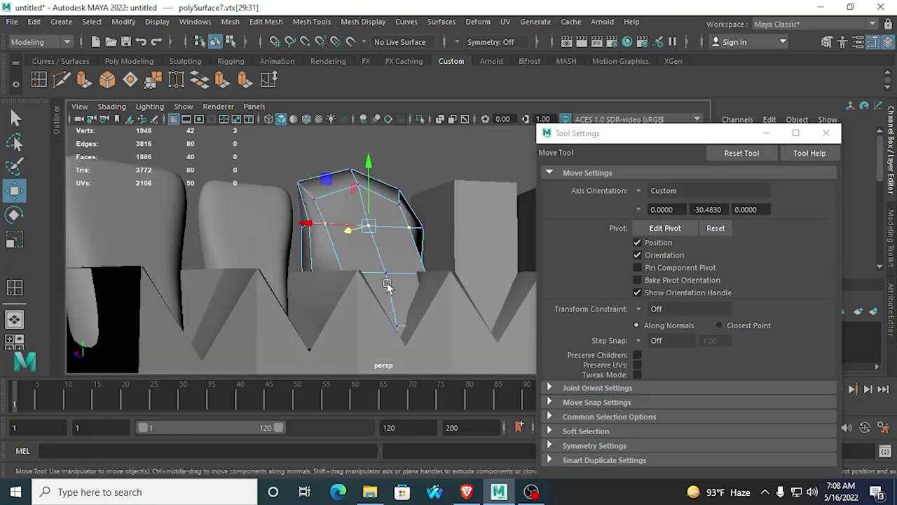
pyautogui.keyDown('alt'); pyautogui.moveTo(387, 284); pyautogui.dragTo(318, 367); pyautogui.keyUp('alt')
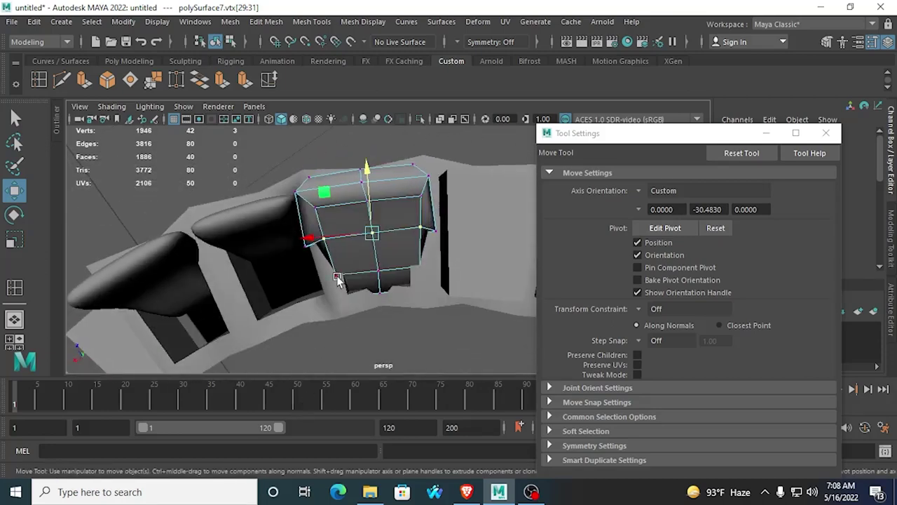
# Step: Select the next lower row of three inner-side vertices, set their pivot to -25.0512 about Y, and move them outward along Z
pyautogui.moveTo(337, 278); pyautogui.dragTo(398, 250)
pyautogui.press('d')
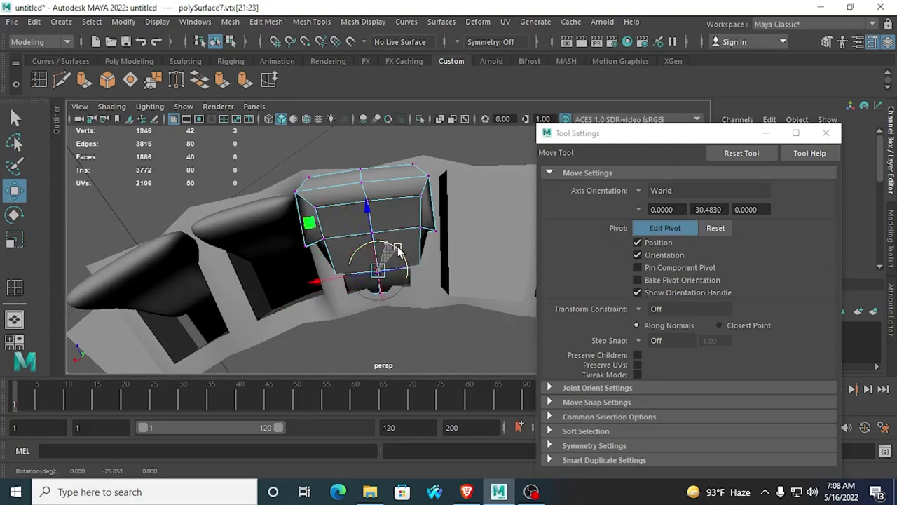
pyautogui.press('d')
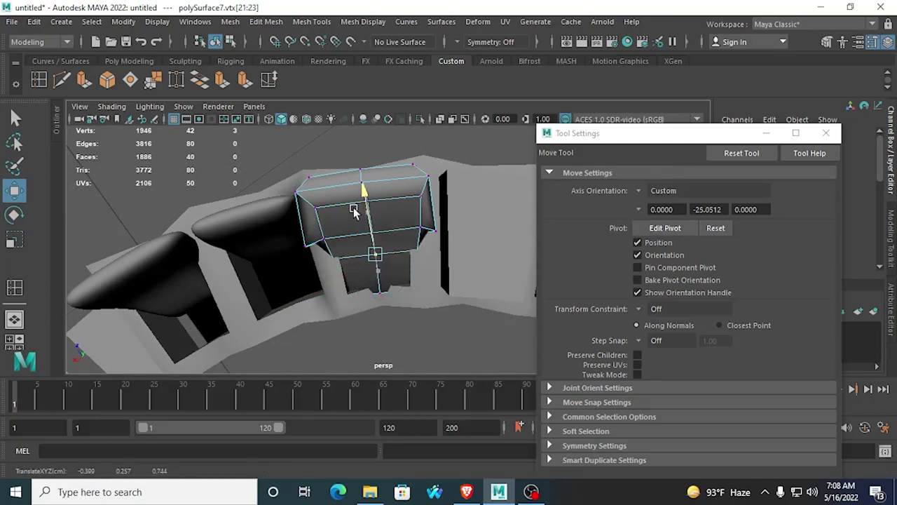
# Step: Select the two opposite side vertices of the tooth's middle row, set their pivot to -32.6995 about Y, and scale them along X
pyautogui.keyDown('alt'); pyautogui.moveTo(365, 197); pyautogui.dragTo(618, 202); pyautogui.keyUp('alt')
pyautogui.scroll(5, 397, 250)
pyautogui.keyDown('alt'); pyautogui.moveTo(398, 250); pyautogui.dragTo(369, 282); pyautogui.keyUp('alt')
pyautogui.moveTo(328, 248); pyautogui.dragTo(289, 270)
pyautogui.keyDown('alt'); pyautogui.moveTo(430, 229); pyautogui.dragTo(410, 190); pyautogui.keyUp('alt')
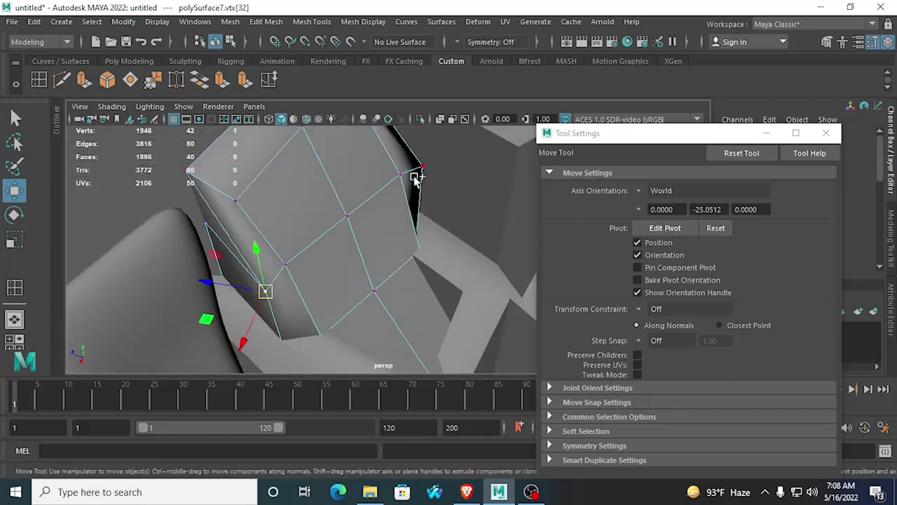
pyautogui.keyDown('shift'); pyautogui.click(415, 175); pyautogui.keyUp('shift')
pyautogui.press('d')
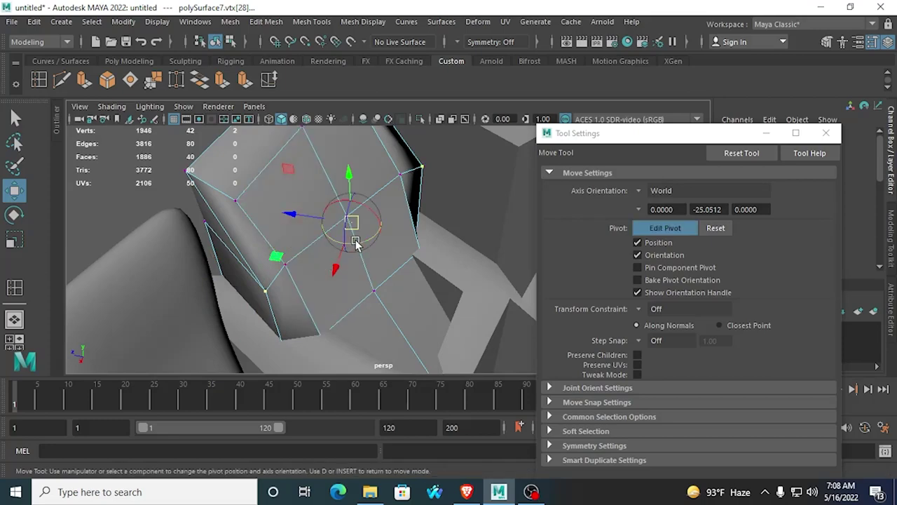
pyautogui.moveTo(355, 242); pyautogui.dragTo(345, 216)
pyautogui.press('d')
pyautogui.press('r')
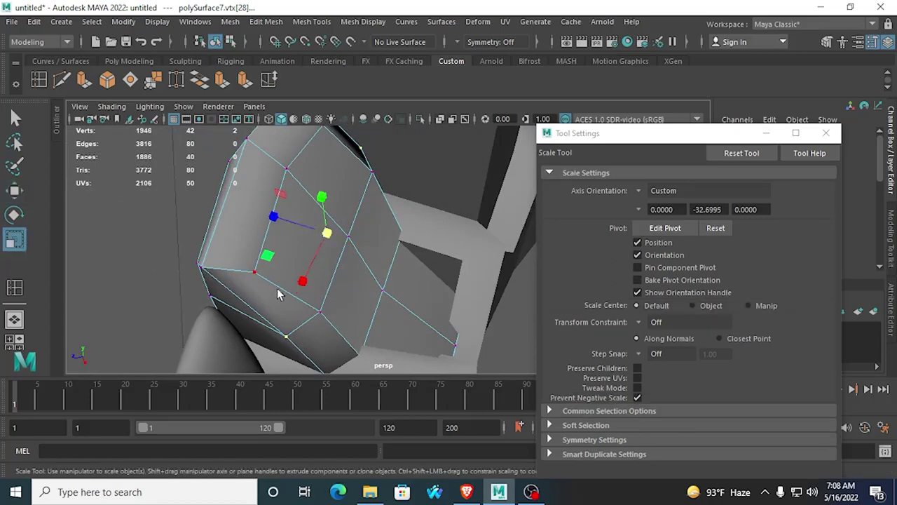
pyautogui.moveTo(302, 281); pyautogui.dragTo(547, 250)
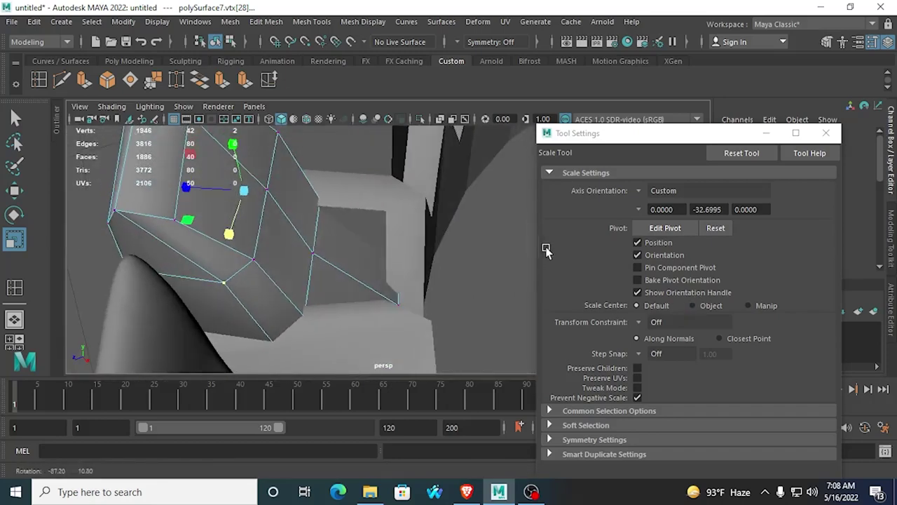
# Step: Select the six vertices around the tooth's lower tip, set their pivot to -27.9235 about Y, and move them along Z
pyautogui.keyDown('alt'); pyautogui.moveTo(370, 286); pyautogui.dragTo(203, 331); pyautogui.keyUp('alt')
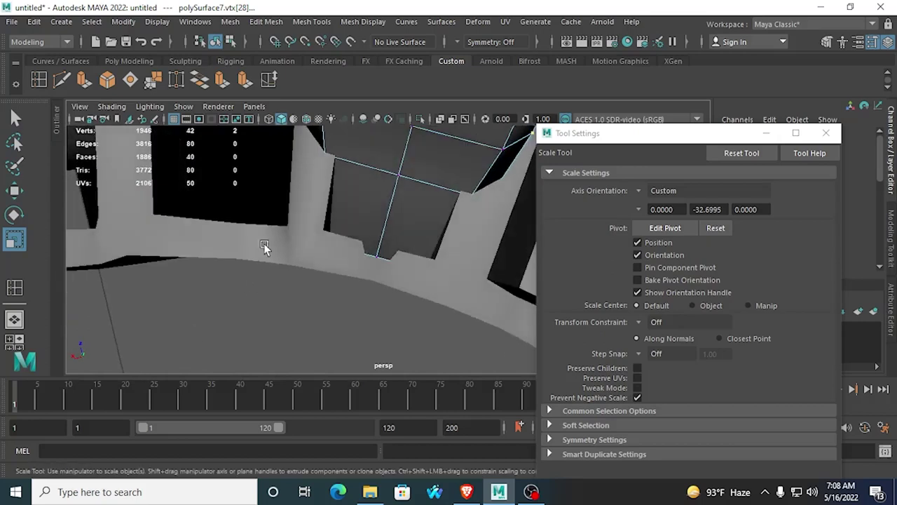
pyautogui.moveTo(261, 225); pyautogui.dragTo(523, 309)
pyautogui.click(15, 189)
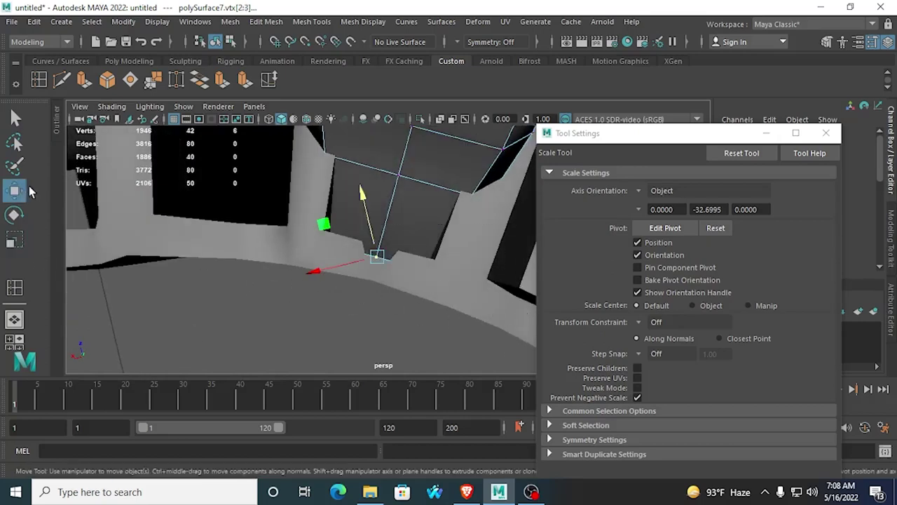
pyautogui.press('d')
pyautogui.moveTo(394, 237); pyautogui.dragTo(404, 252)
pyautogui.moveTo(389, 214); pyautogui.dragTo(472, 182)
# Step: Display the tooth in smooth preview, clear the vertex selection, and return to object mode
pyautogui.scroll(-4, 382, 221)
pyautogui.press('3')
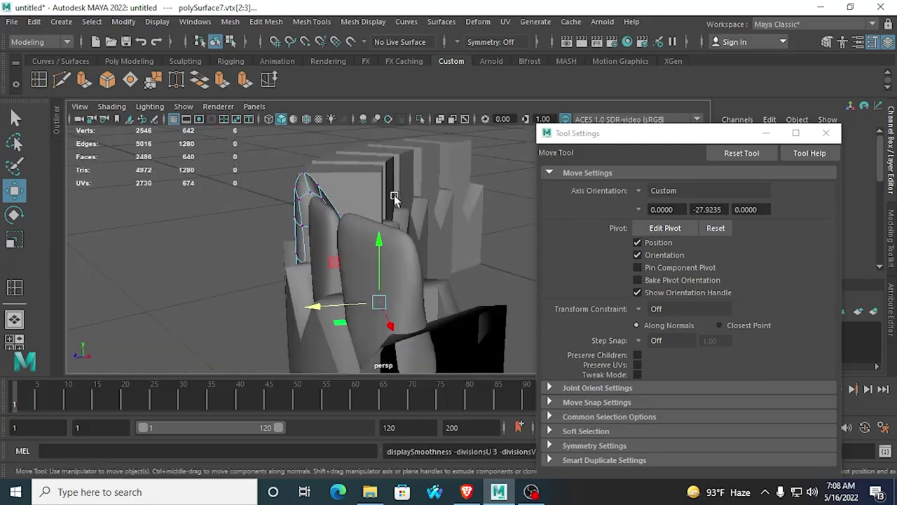
pyautogui.click(230, 204)
pyautogui.keyDown('alt'); pyautogui.moveTo(231, 204); pyautogui.dragTo(451, 184); pyautogui.keyUp('alt')
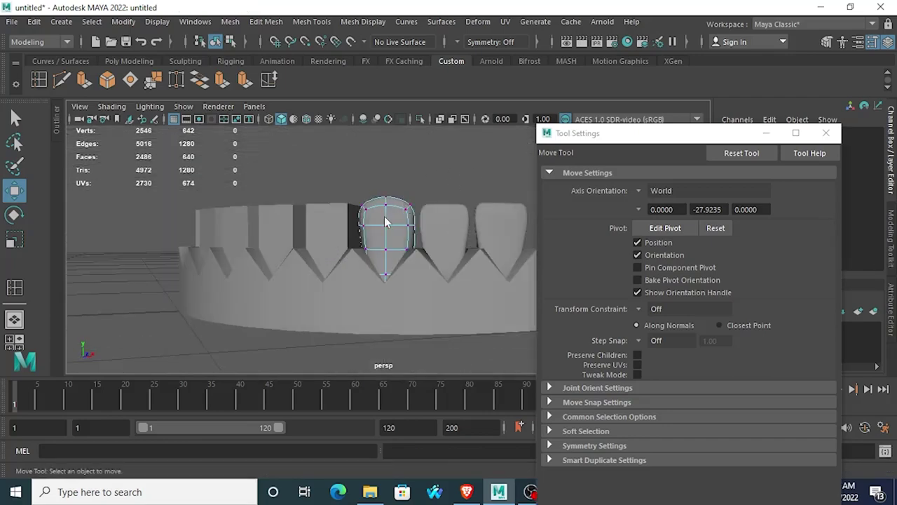
pyautogui.moveTo(385, 222); pyautogui.dragTo(431, 136, button='right')
pyautogui.click(432, 140)
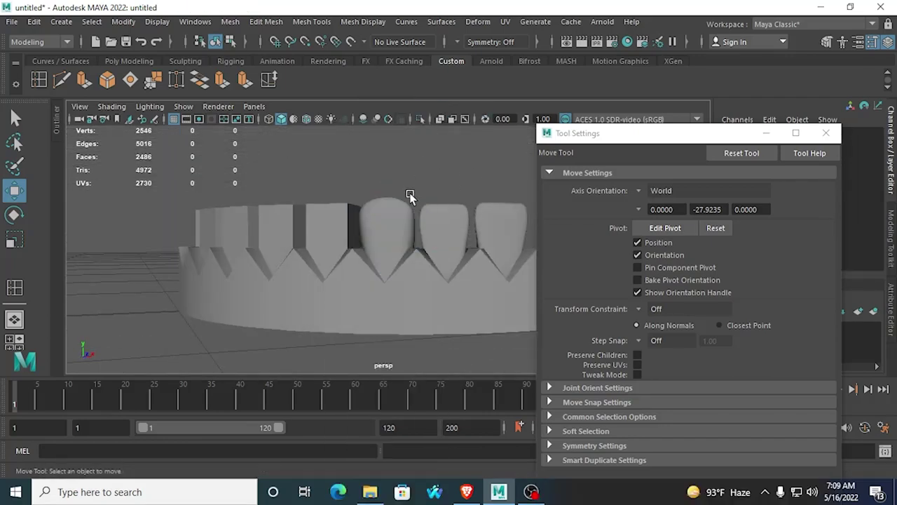
# Step: Select the whole tooth and scale it down slightly and uniformly to 1.060
pyautogui.click(387, 200)
pyautogui.click(14, 241)
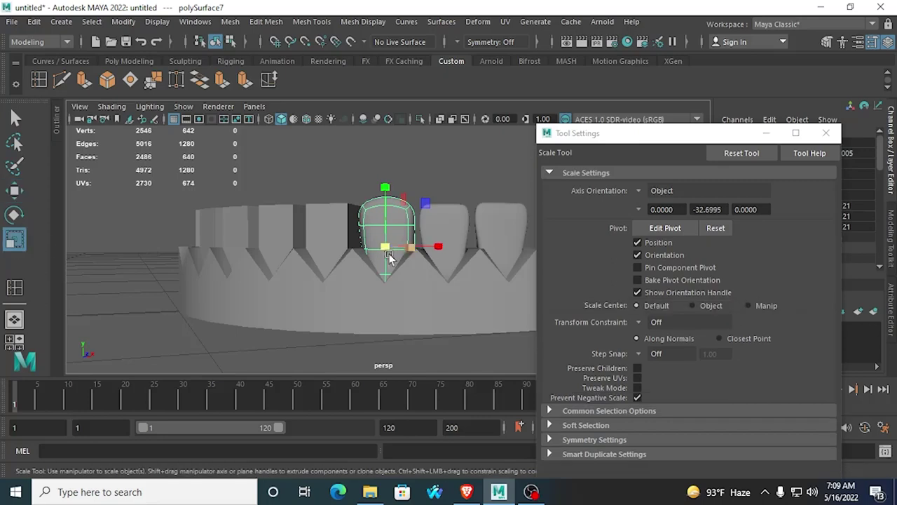
pyautogui.moveTo(378, 251); pyautogui.dragTo(380, 251)
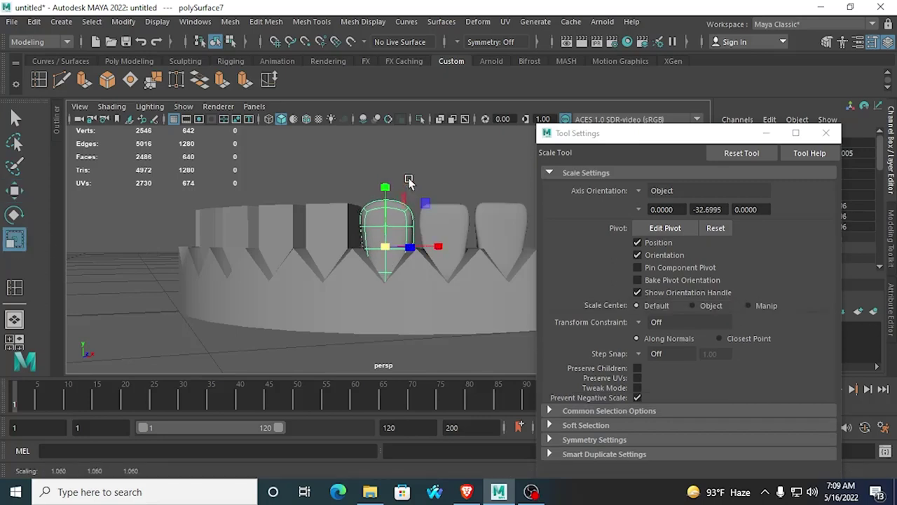
# Step: Scale the tooth very slightly along X and clear the selection
pyautogui.click(404, 168)
pyautogui.click(383, 228)
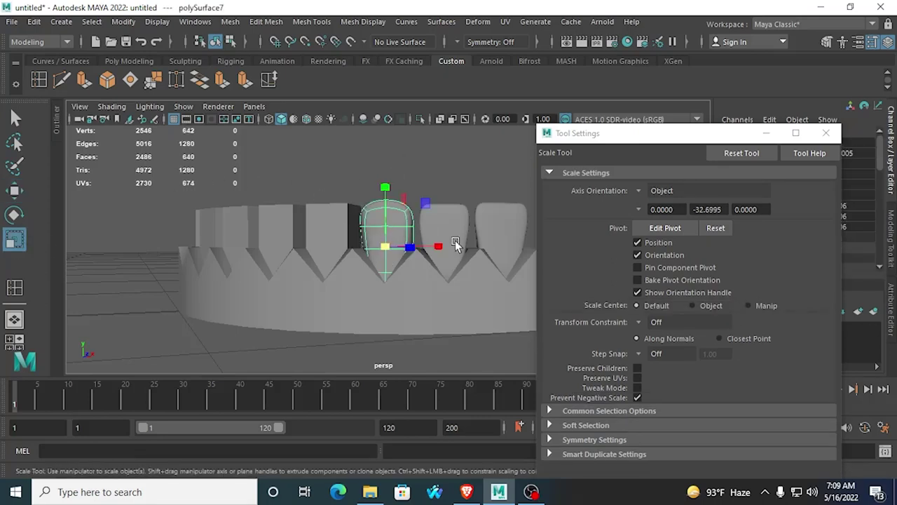
pyautogui.moveTo(436, 241); pyautogui.dragTo(437, 241)
pyautogui.click(311, 164)
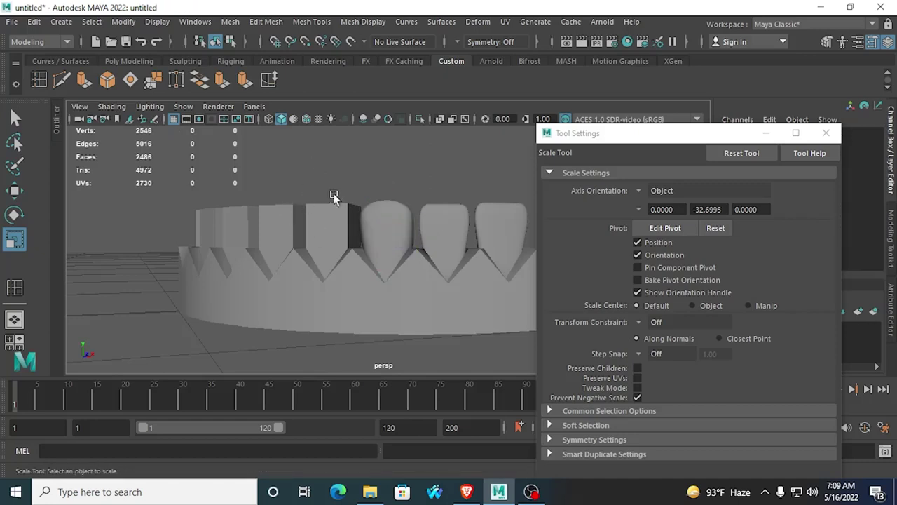
# Step: Display the tooth unsmoothed and insert two vertical edge loops on its front, one on each side of the centre line
pyautogui.keyDown('alt'); pyautogui.moveTo(333, 194); pyautogui.dragTo(365, 209); pyautogui.keyUp('alt')
pyautogui.click(390, 232)
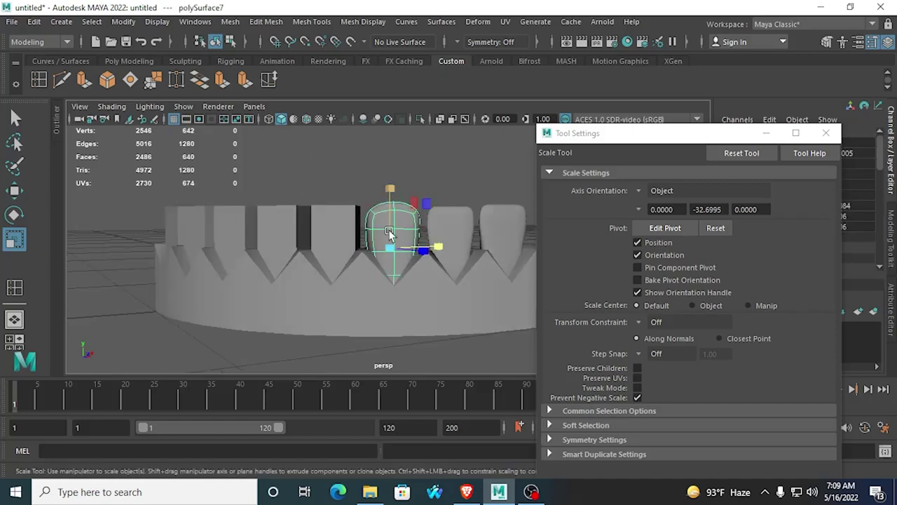
pyautogui.press('1')
pyautogui.keyDown('alt'); pyautogui.moveTo(341, 201); pyautogui.dragTo(332, 132, button='right'); pyautogui.keyUp('alt')
pyautogui.keyDown('alt'); pyautogui.moveTo(382, 214); pyautogui.dragTo(335, 246, button='middle'); pyautogui.keyUp('alt')
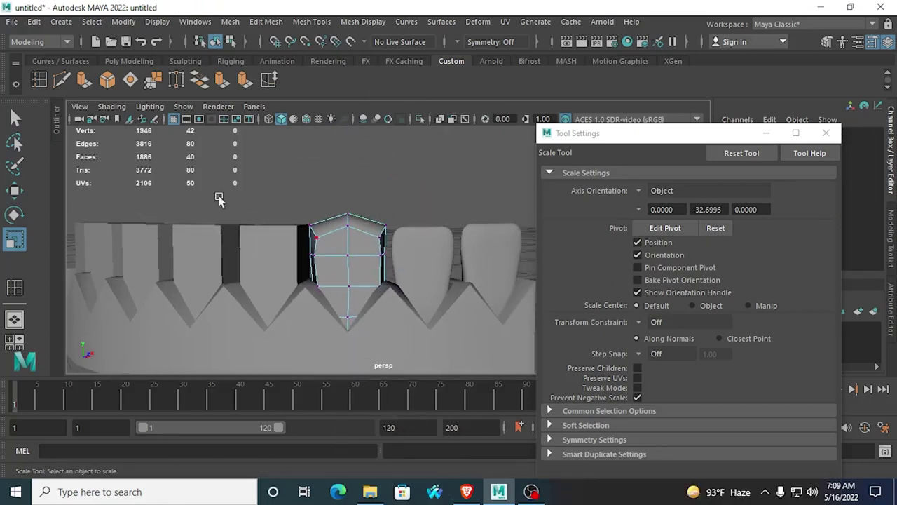
pyautogui.click(39, 83)
pyautogui.click(309, 215)
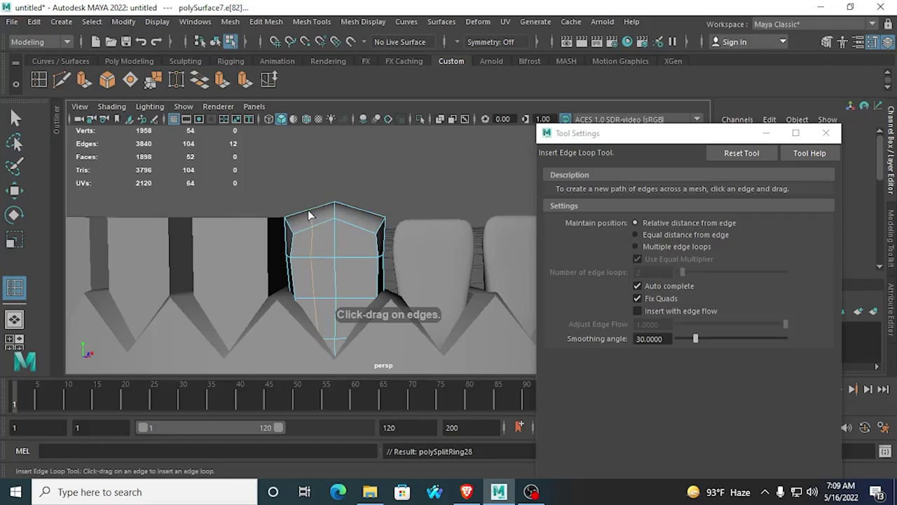
pyautogui.click(357, 209)
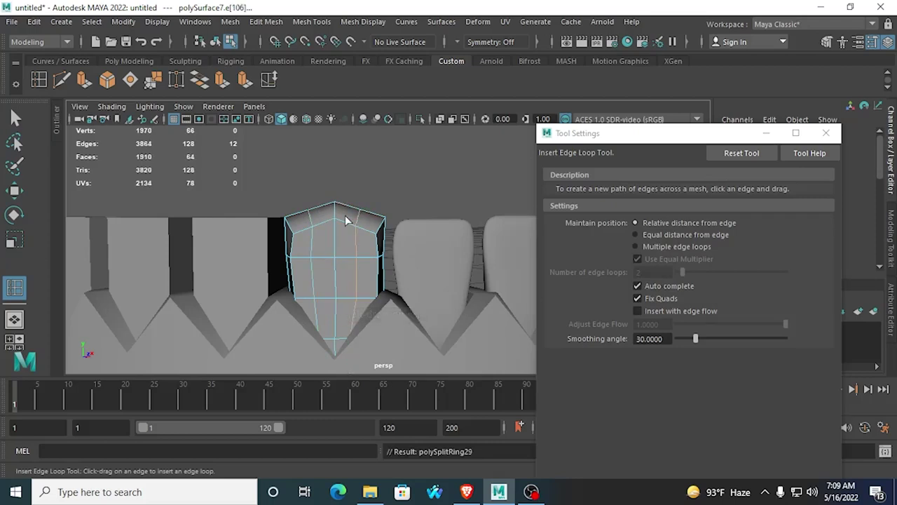
# Step: Display the tooth in smooth preview, leave the edge loop tool, and return to object mode
pyautogui.press('3')
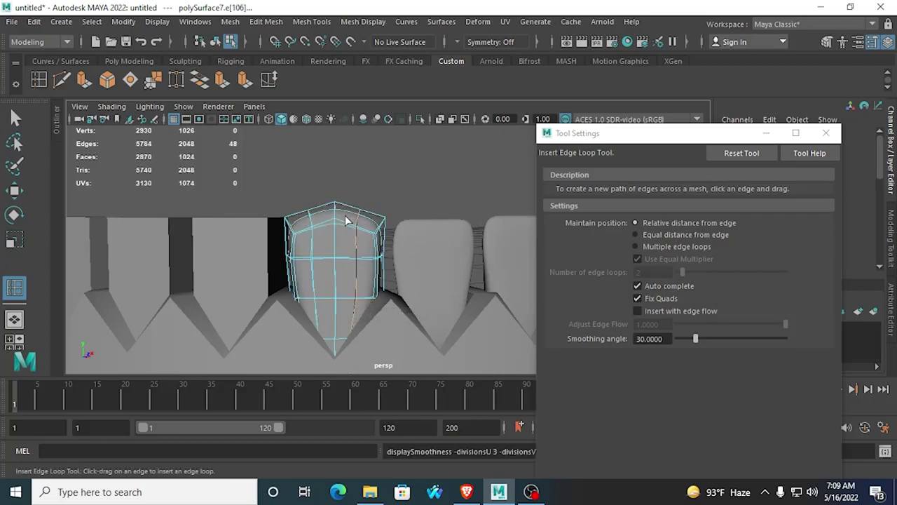
pyautogui.click(16, 119)
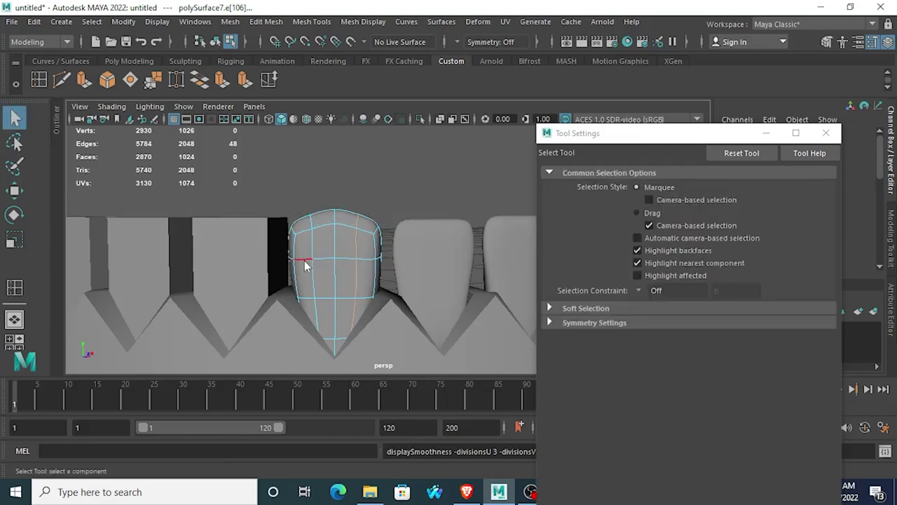
pyautogui.moveTo(366, 131)
pyautogui.mouseDown(button='right')
pyautogui.moveTo(392, 109)
pyautogui.moveTo(424, 141)
pyautogui.mouseUp(button='right')
pyautogui.scroll(-4, 424, 160)
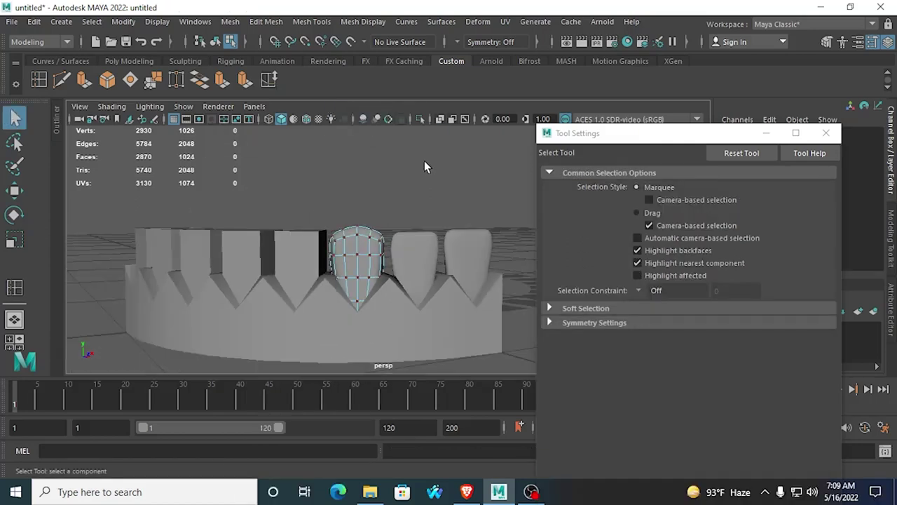
pyautogui.click(343, 270)
pyautogui.click(328, 229)
pyautogui.rightClick(365, 255)
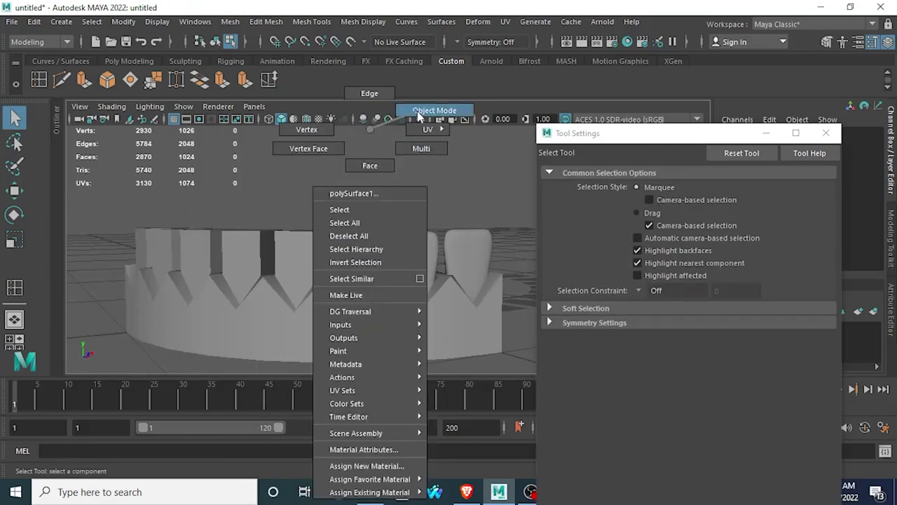
pyautogui.moveTo(417, 111); pyautogui.dragTo(417, 112, button='right')
# Step: Select the tooth, display it unsmoothed, and switch to face selection on its inner side
pyautogui.keyDown('alt'); pyautogui.moveTo(285, 251); pyautogui.dragTo(230, 318); pyautogui.keyUp('alt')
pyautogui.scroll(3, 361, 224)
pyautogui.click(360, 225)
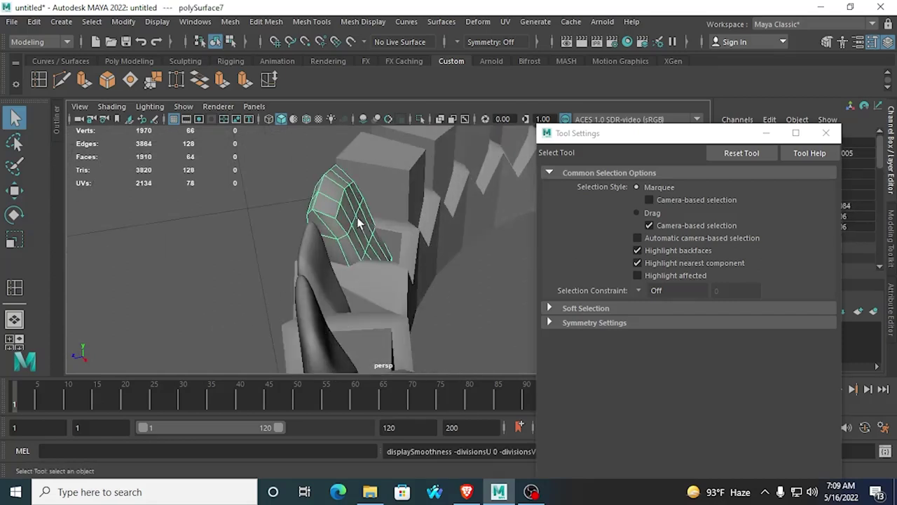
pyautogui.scroll(2, 343, 284)
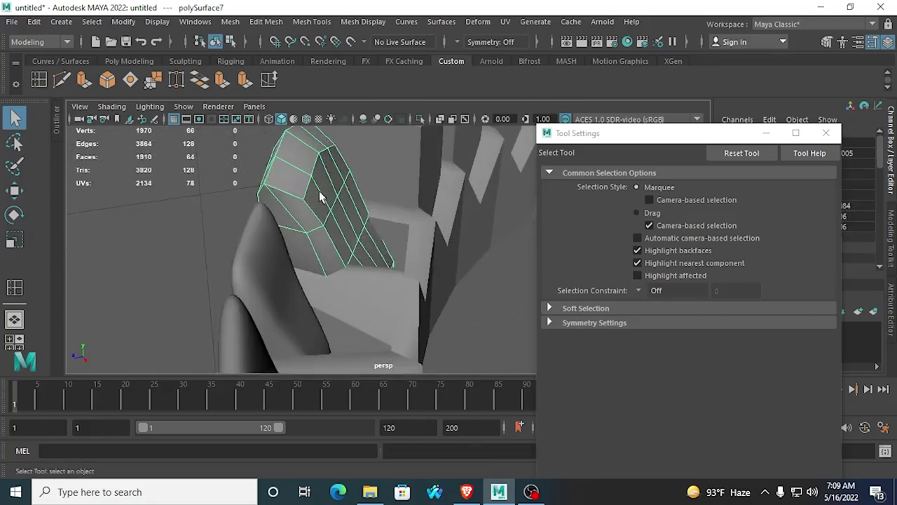
pyautogui.scroll(4, 328, 240)
pyautogui.scroll(-4, 329, 240)
pyautogui.keyDown('alt'); pyautogui.moveTo(329, 240); pyautogui.dragTo(237, 243); pyautogui.keyUp('alt')
pyautogui.scroll(4, 357, 205)
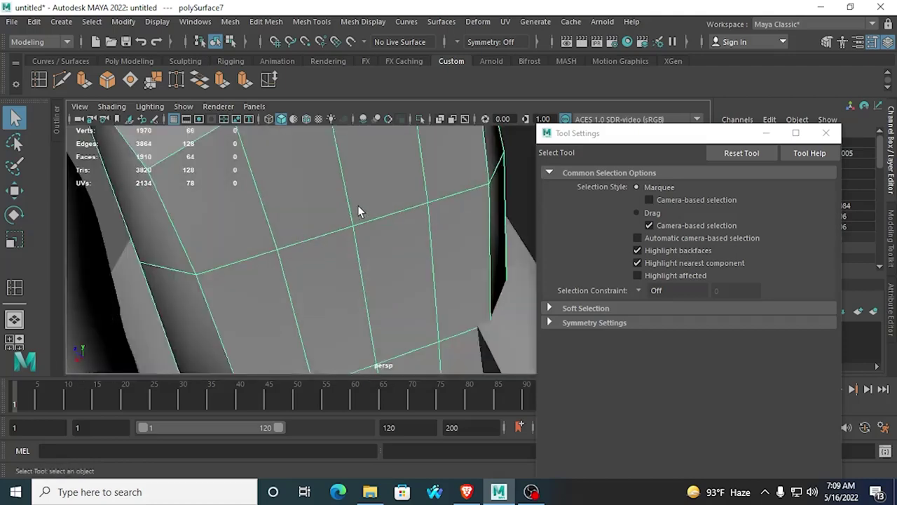
pyautogui.scroll(-3, 375, 192)
pyautogui.moveTo(375, 192); pyautogui.dragTo(375, 167, button='right')
# Step: Select the twelve faces in the three rows below the top row on the tooth's inner side
pyautogui.click(409, 200)
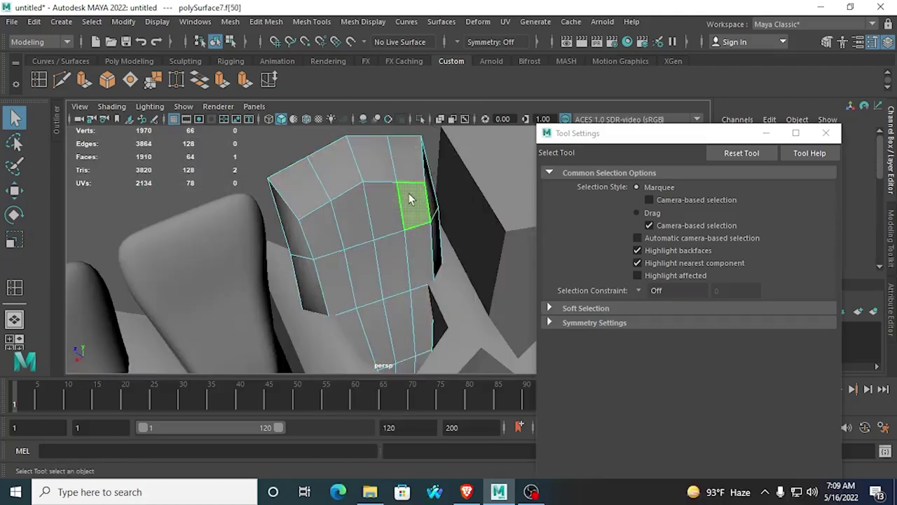
pyautogui.keyDown('shift'); pyautogui.click(390, 211); pyautogui.keyUp('shift')
pyautogui.keyDown('shift'); pyautogui.click(357, 223); pyautogui.keyUp('shift')
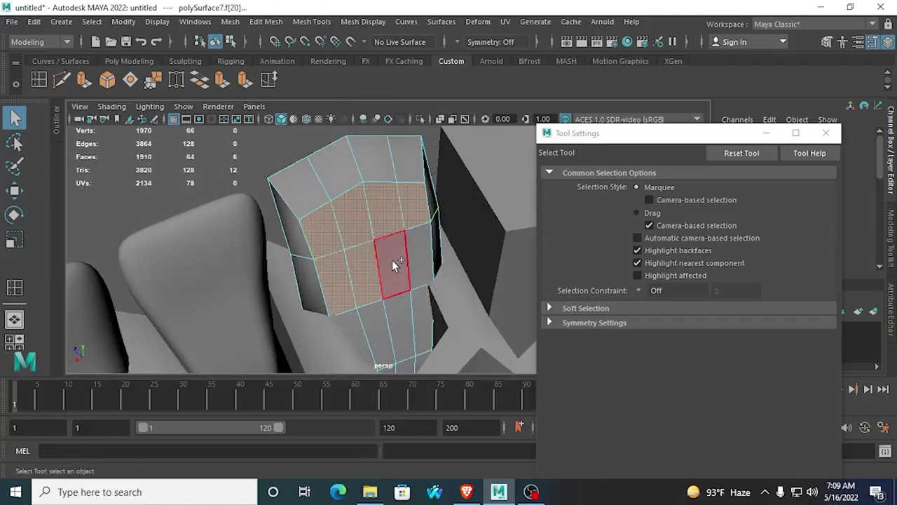
pyautogui.keyDown('shift'); pyautogui.click(416, 250); pyautogui.keyUp('shift')
pyautogui.keyDown('shift'); pyautogui.click(408, 306); pyautogui.keyUp('shift')
pyautogui.keyDown('shift'); pyautogui.click(415, 306); pyautogui.keyUp('shift')
pyautogui.keyDown('shift'); pyautogui.click(368, 316); pyautogui.keyUp('shift')
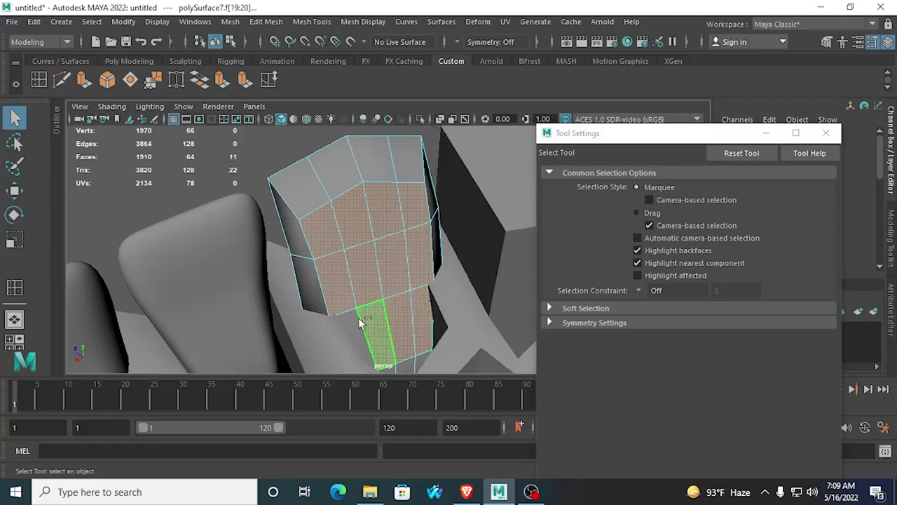
pyautogui.keyDown('shift'); pyautogui.click(353, 317); pyautogui.keyUp('shift')
# Step: Add the four small faces at the tooth's lower inner tip to the face selection
pyautogui.keyDown('alt'); pyautogui.moveTo(364, 313); pyautogui.dragTo(403, 275); pyautogui.keyUp('alt')
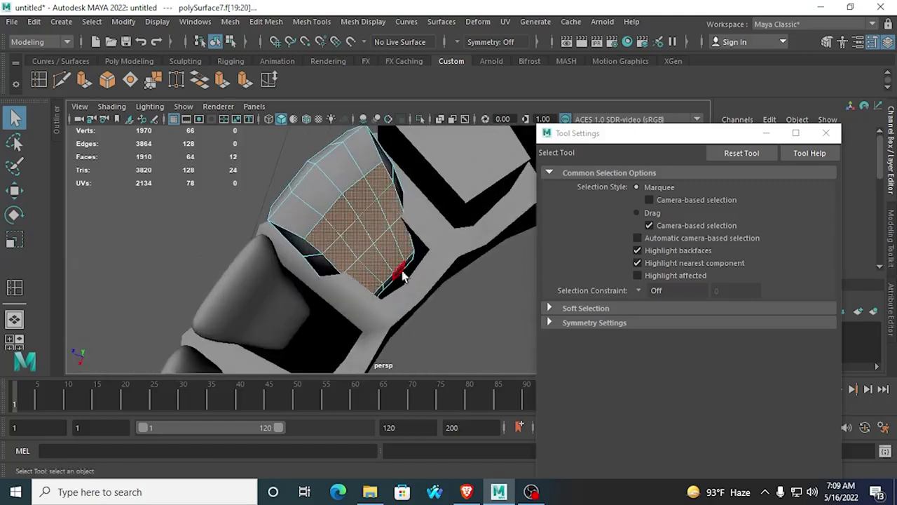
pyautogui.scroll(5, 255, 200)
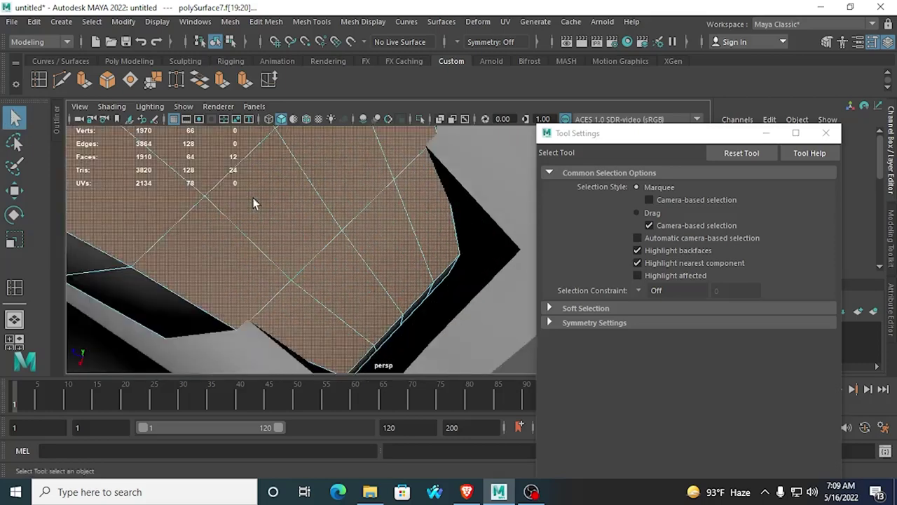
pyautogui.keyDown('alt'); pyautogui.moveTo(476, 272); pyautogui.dragTo(410, 219); pyautogui.keyUp('alt')
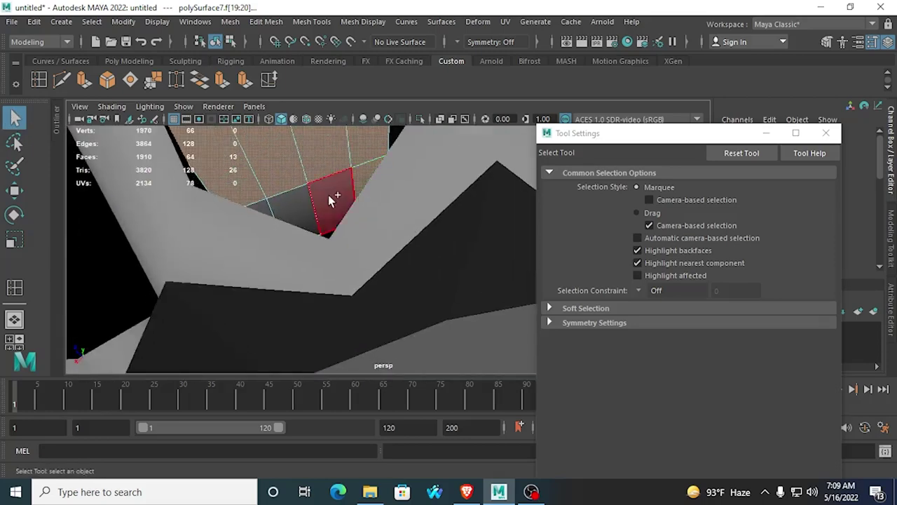
pyautogui.keyDown('shift'); pyautogui.moveTo(333, 200); pyautogui.dragTo(57, 243); pyautogui.keyUp('shift')
# Step: Rotate the move pivot of the sixteen selected inner faces to -23.5968 about Y
pyautogui.click(14, 194)
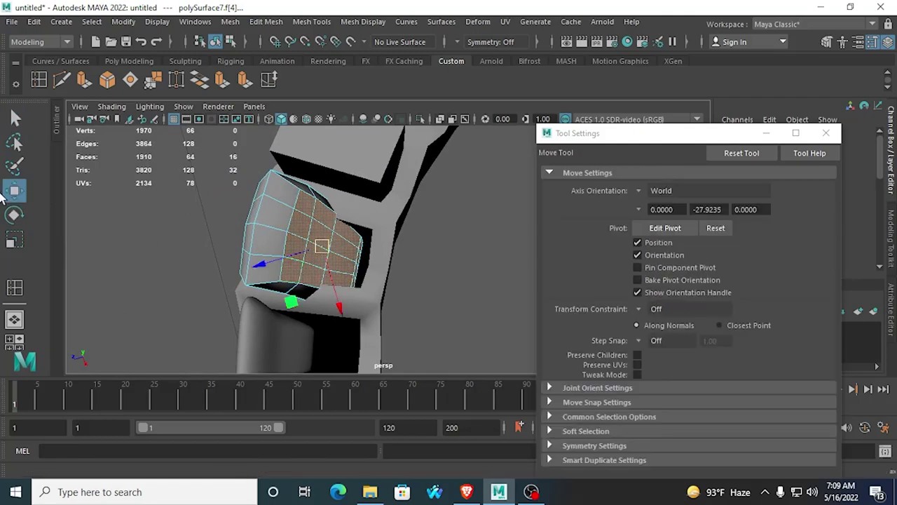
pyautogui.press('space')
pyautogui.press('space')
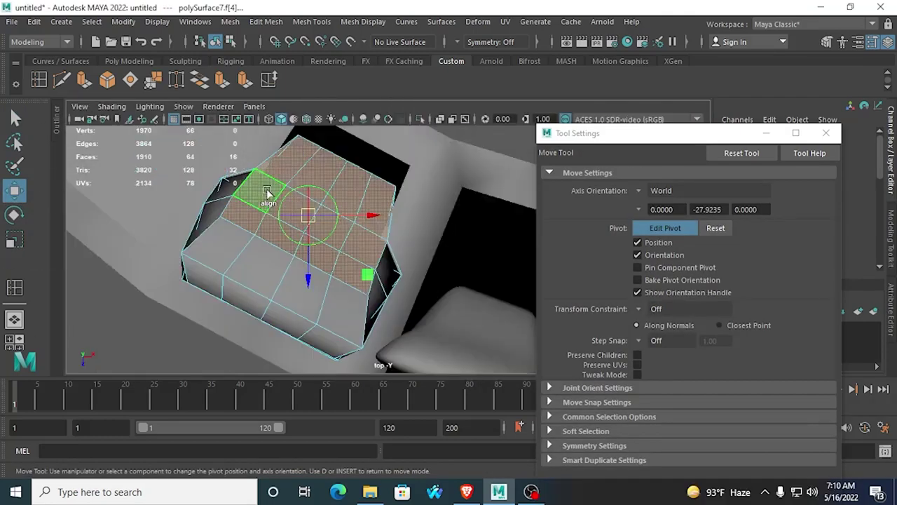
pyautogui.moveTo(318, 191); pyautogui.dragTo(330, 200)
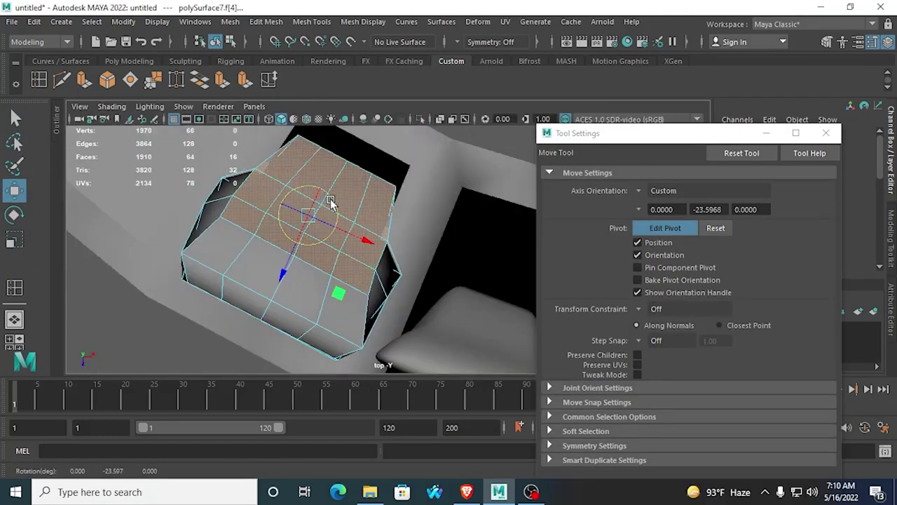
pyautogui.press('space')
pyautogui.keyDown('alt'); pyautogui.moveTo(398, 209); pyautogui.dragTo(328, 246); pyautogui.keyUp('alt')
pyautogui.press('space')
pyautogui.scroll(4, 222, 242)
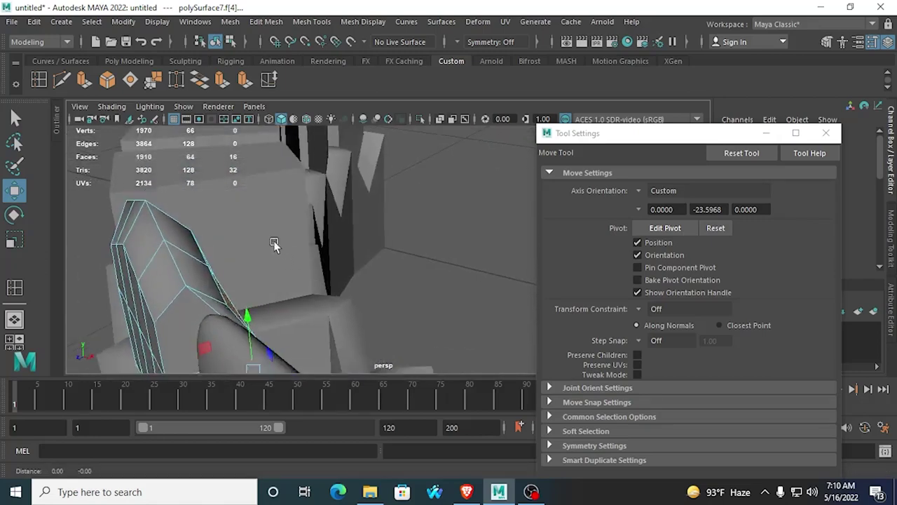
# Step: Switch to vertex selection in wireframe display and select the eight vertices running along the middle of the tooth's two sides
pyautogui.keyDown('alt'); pyautogui.moveTo(274, 243); pyautogui.dragTo(196, 274); pyautogui.keyUp('alt')
pyautogui.moveTo(204, 268); pyautogui.dragTo(153, 131, button='right')
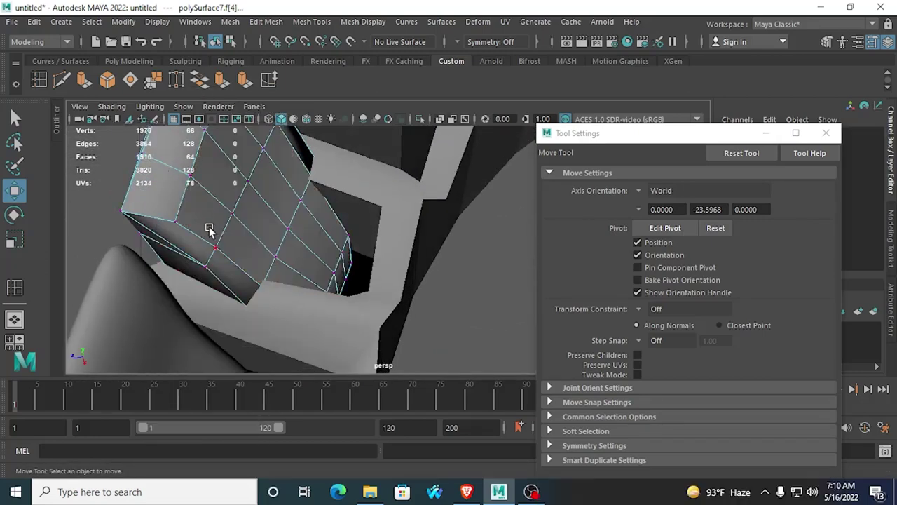
pyautogui.click(209, 264)
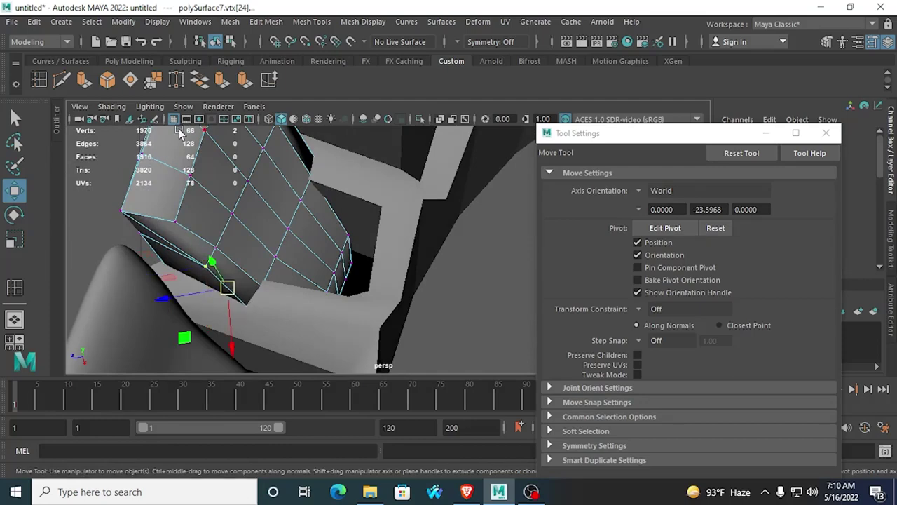
pyautogui.click(282, 122)
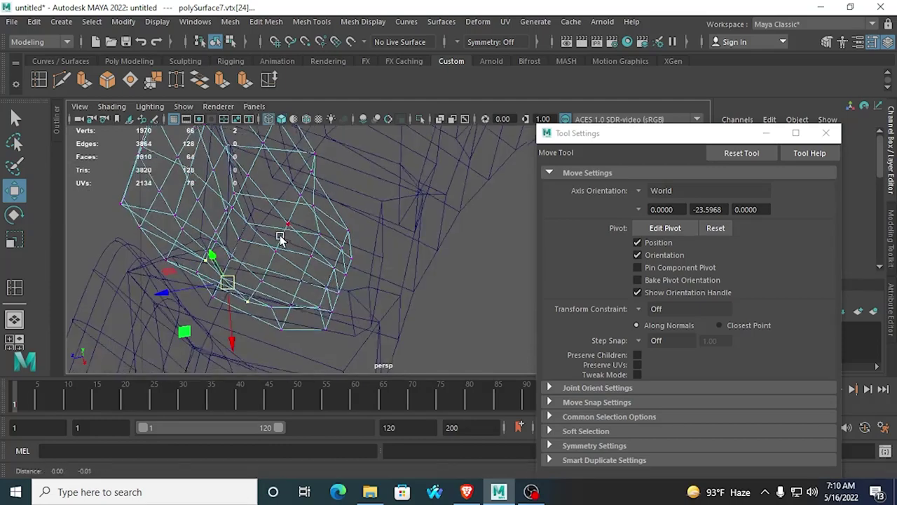
pyautogui.scroll(5, 292, 234)
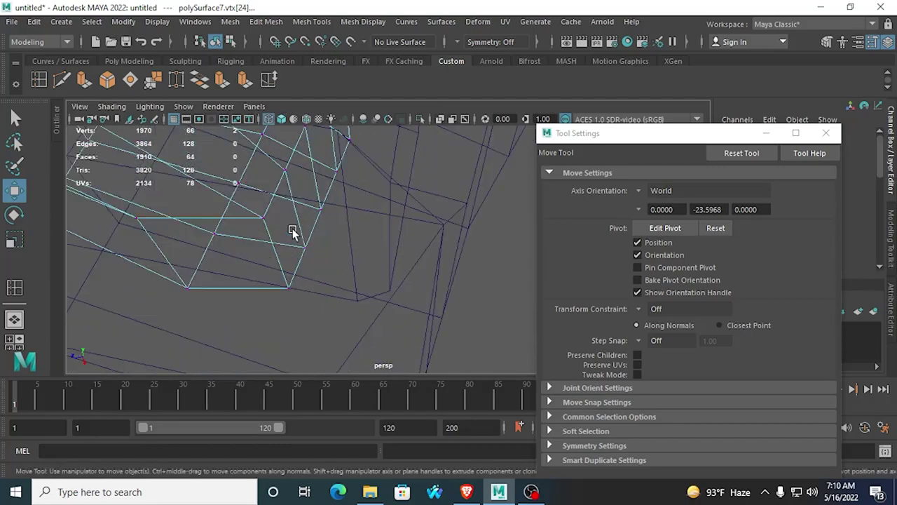
pyautogui.keyDown('shift'); pyautogui.click(190, 282); pyautogui.keyUp('shift')
pyautogui.scroll(-3, 191, 265)
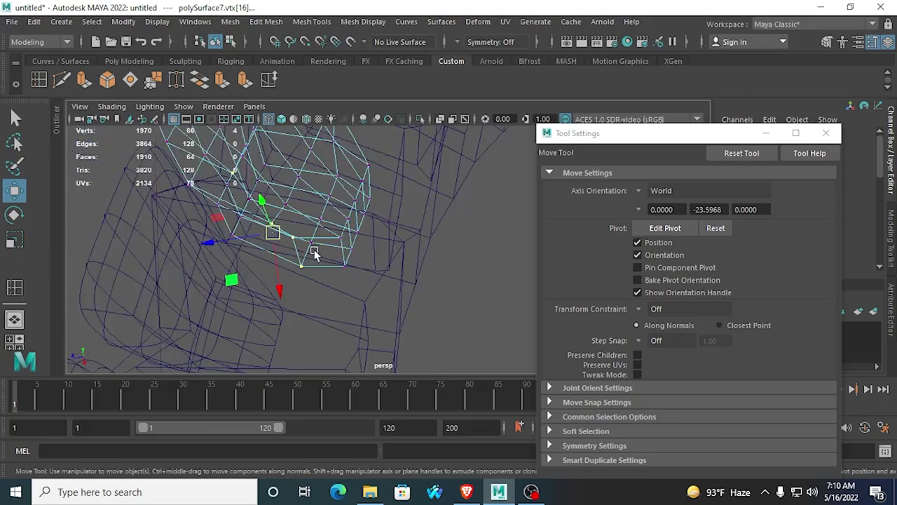
pyautogui.keyDown('alt'); pyautogui.moveTo(314, 255); pyautogui.dragTo(418, 235); pyautogui.keyUp('alt')
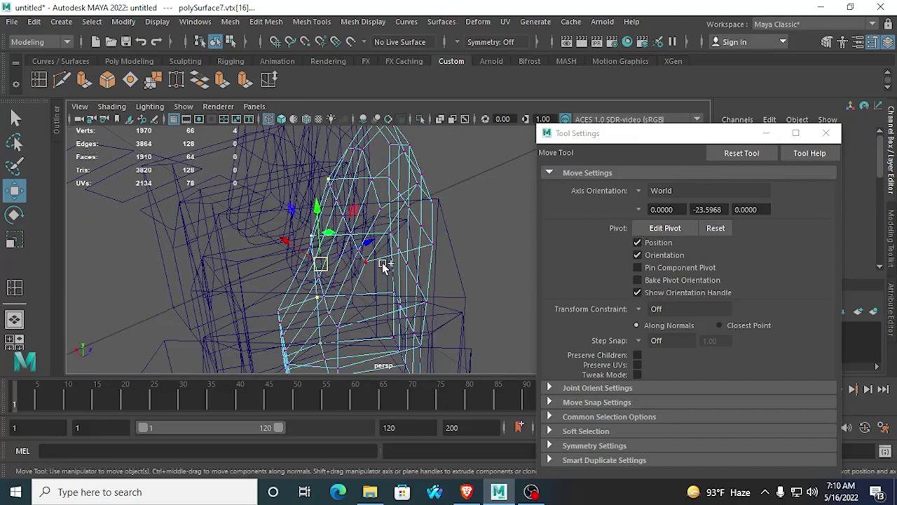
pyautogui.keyDown('shift'); pyautogui.click(371, 315); pyautogui.keyUp('shift')
pyautogui.keyDown('alt'); pyautogui.moveTo(345, 338); pyautogui.dragTo(349, 291); pyautogui.keyUp('alt')
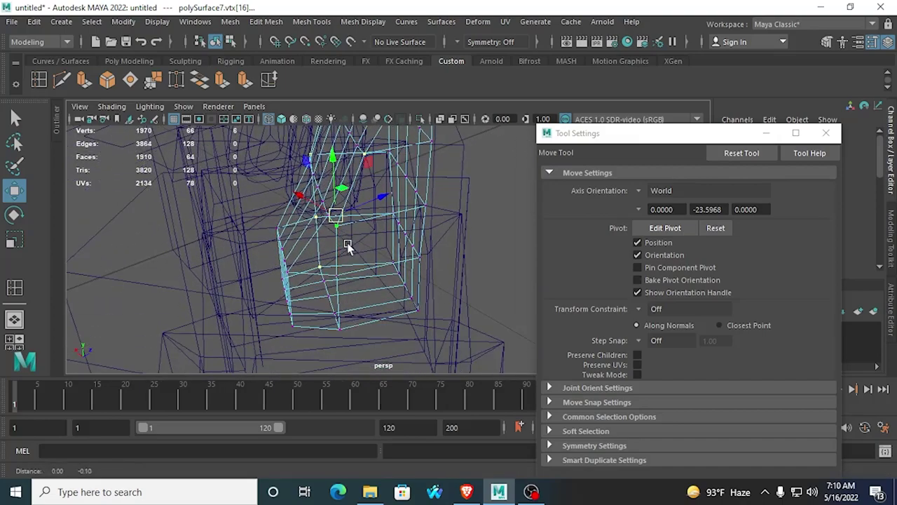
pyautogui.keyDown('alt'); pyautogui.moveTo(307, 262); pyautogui.dragTo(344, 312); pyautogui.keyUp('alt')
# Step: Set the selected side vertices' pivot to -27.5528 about Y and move them along Z
pyautogui.press('d')
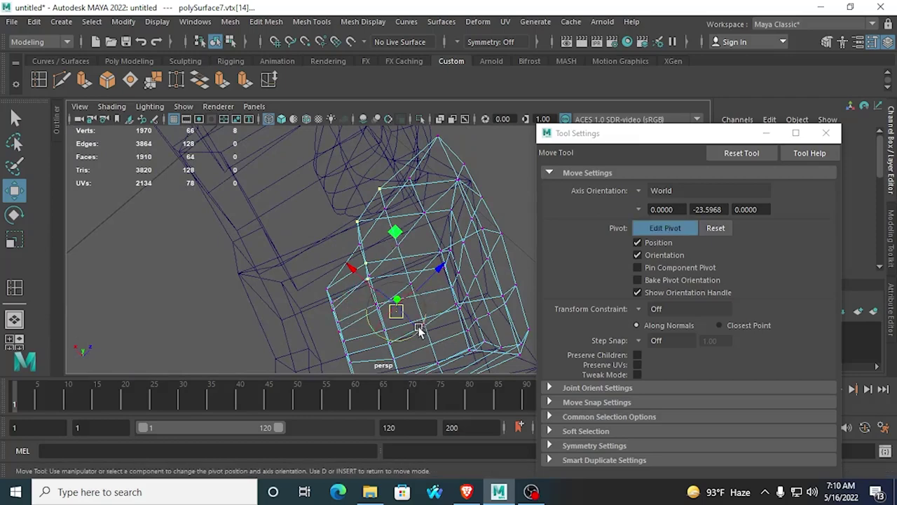
pyautogui.moveTo(410, 341); pyautogui.dragTo(400, 343)
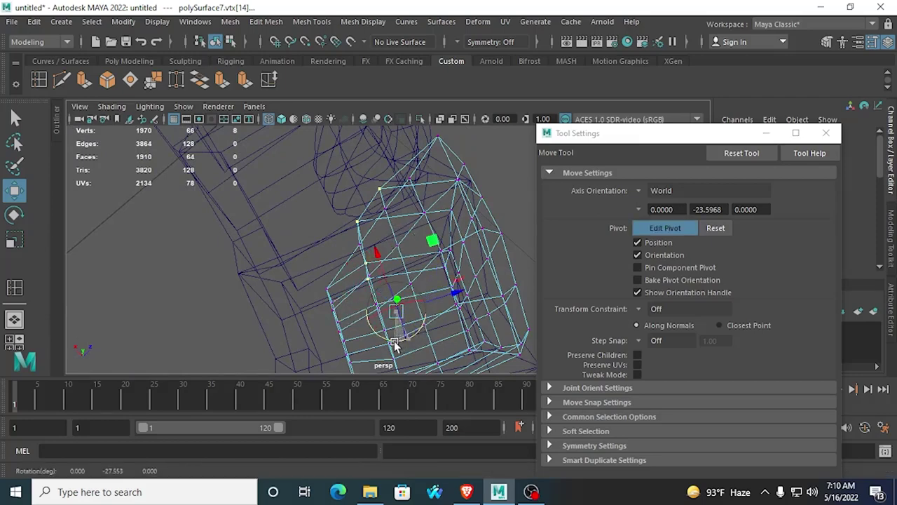
pyautogui.press('d')
pyautogui.moveTo(427, 302); pyautogui.dragTo(429, 271)
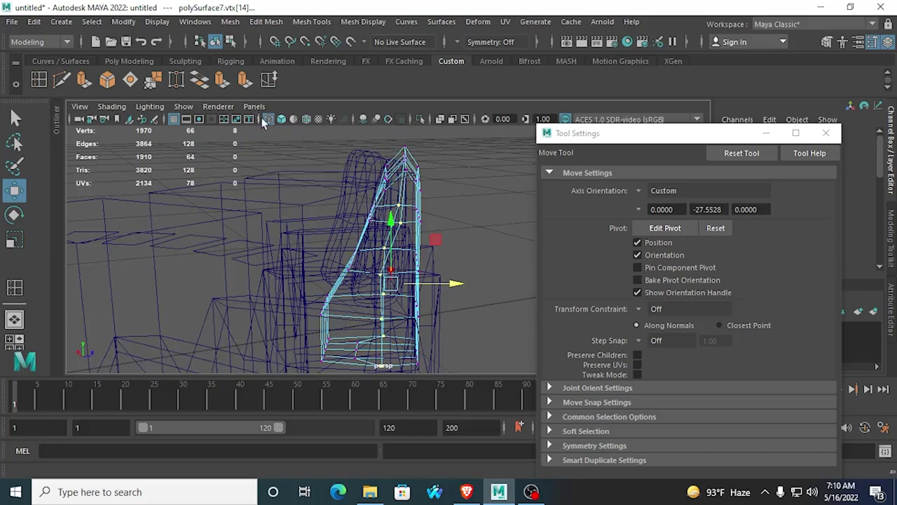
# Step: Restore shaded display, show the tooth in smooth preview, and return to object mode with nothing selected
pyautogui.click(281, 120)
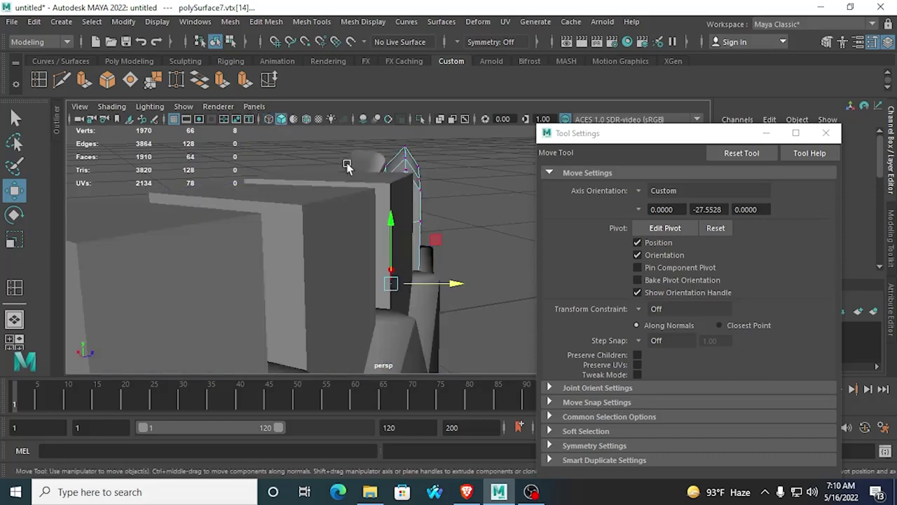
pyautogui.keyDown('alt'); pyautogui.moveTo(350, 167); pyautogui.dragTo(375, 244); pyautogui.keyUp('alt')
pyautogui.click(292, 234)
pyautogui.moveTo(373, 244); pyautogui.dragTo(444, 135, button='right')
pyautogui.click(448, 177)
pyautogui.keyDown('alt'); pyautogui.moveTo(449, 179); pyautogui.dragTo(434, 228); pyautogui.keyUp('alt')
pyautogui.scroll(2, 434, 226)
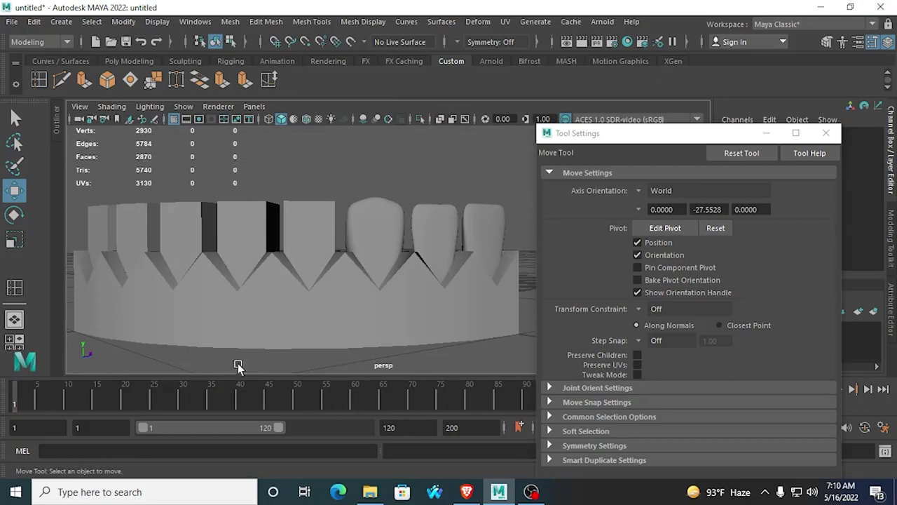
# Step: Select the square block standing directly beside the rounded teeth
pyautogui.keyDown('alt'); pyautogui.moveTo(161, 367); pyautogui.dragTo(331, 212); pyautogui.keyUp('alt')
pyautogui.scroll(-5, 332, 212)
pyautogui.click(340, 224)
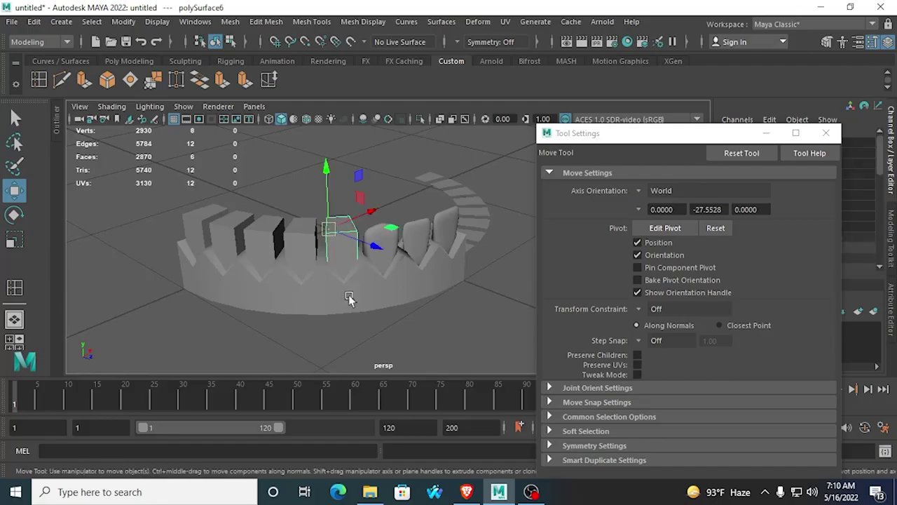
# Step: Switch to the Brave browser and look through the "teeth front view" reference images for tooth shapes
pyautogui.click(466, 492)
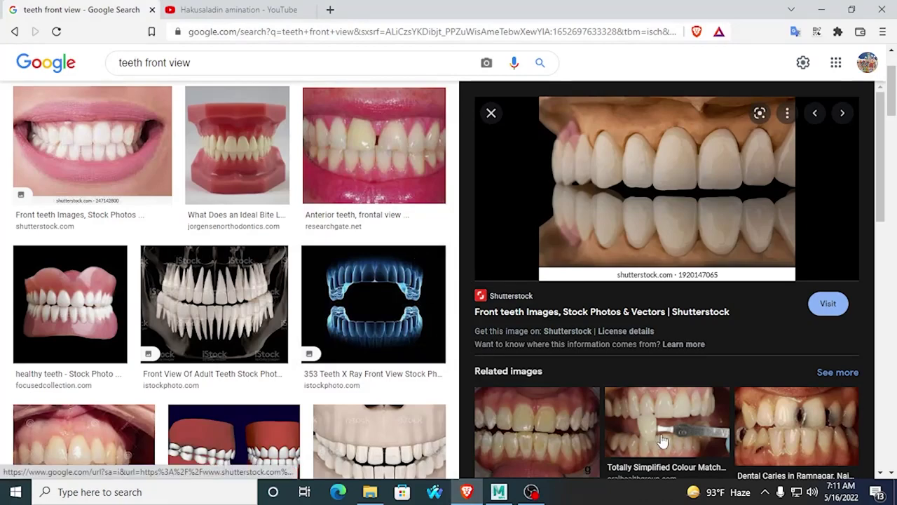
pyautogui.scroll(-2, 514, 392)
pyautogui.scroll(-2, 514, 393)
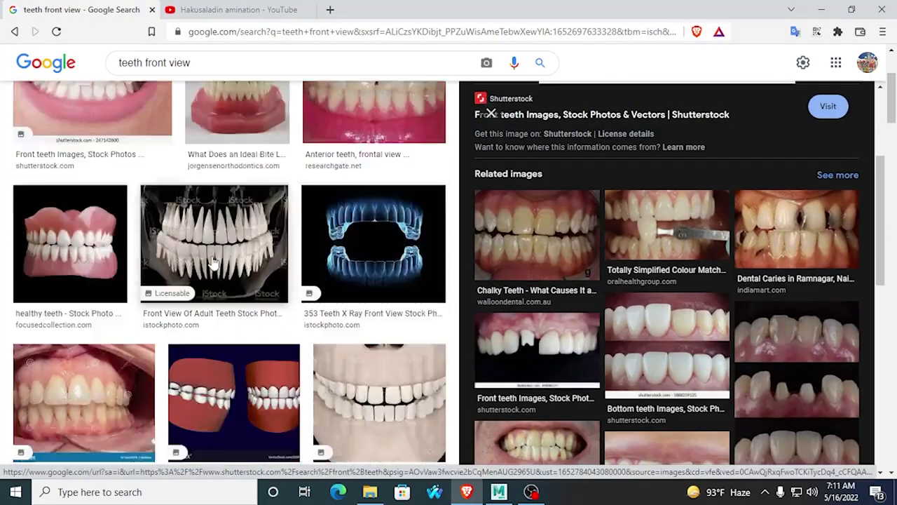
pyautogui.scroll(-3, 219, 260)
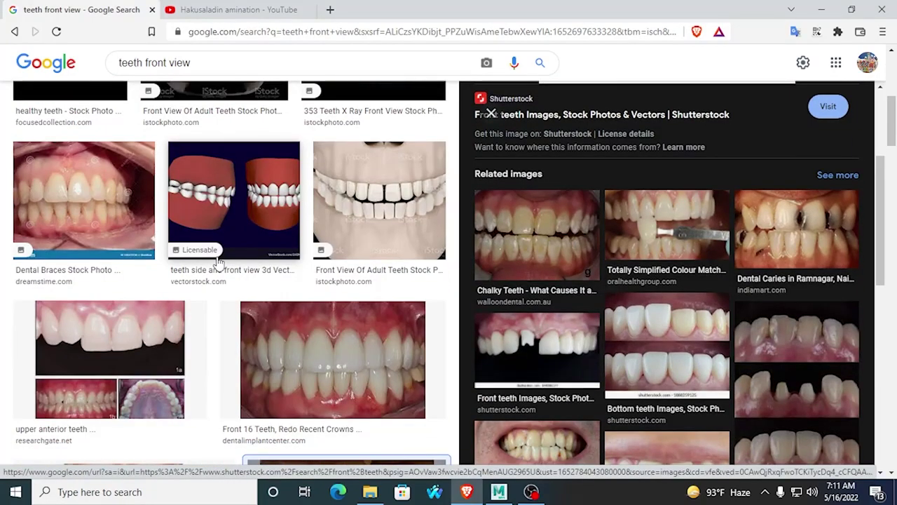
pyautogui.scroll(-3, 533, 335)
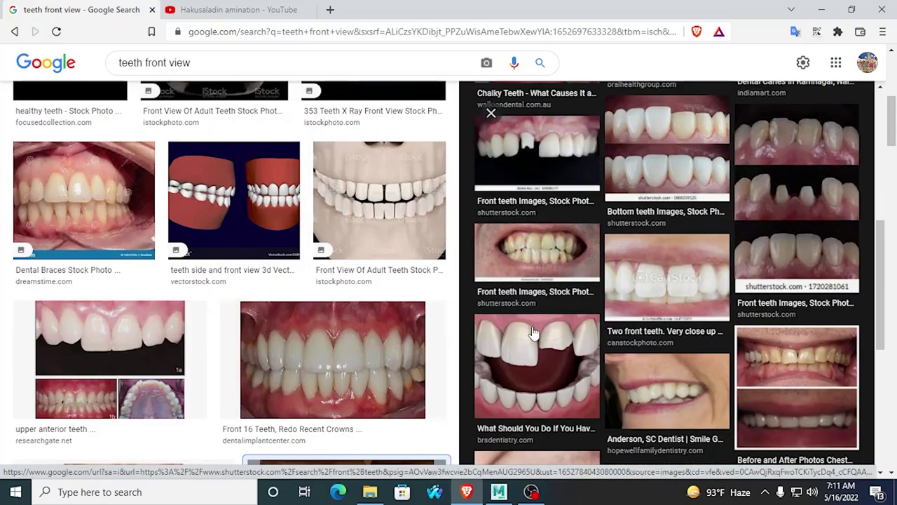
pyautogui.scroll(10, 273, 301)
# Step: Change the image search to "teeth side view"
pyautogui.click(155, 72)
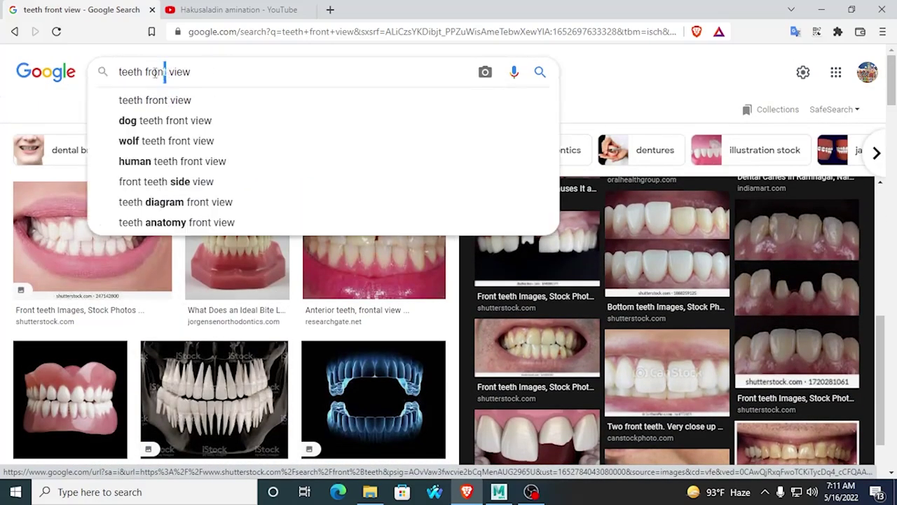
pyautogui.doubleClick(154, 73)
pyautogui.press('BackSpace')
pyautogui.write('side')
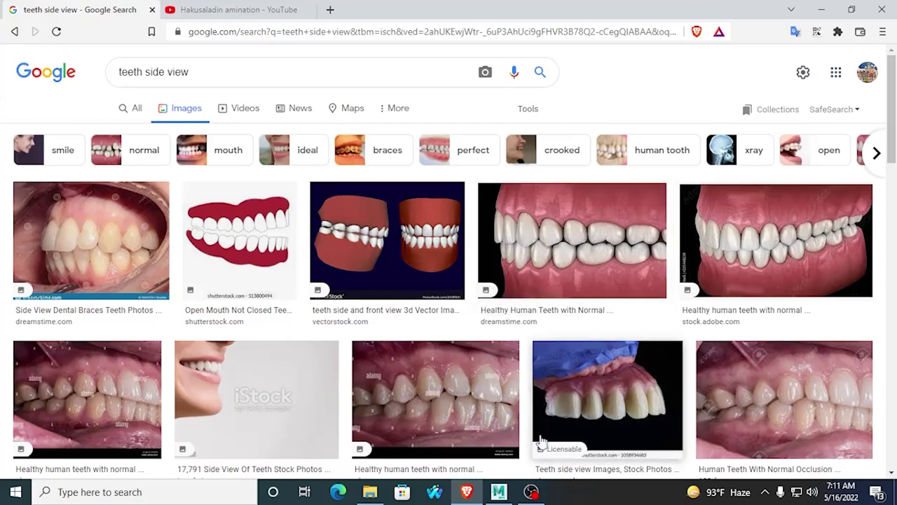
# Step: Return to Maya and delete the selected square block beside the rounded teeth
pyautogui.click(499, 491)
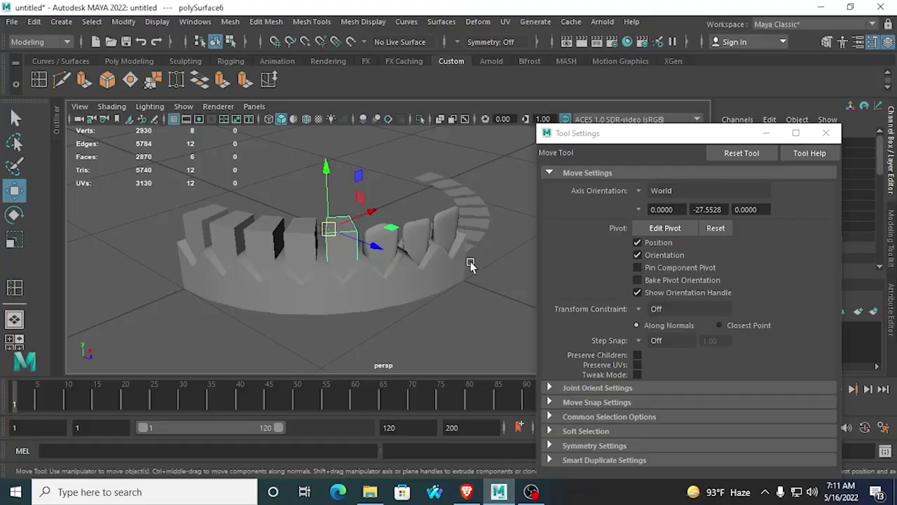
pyautogui.scroll(6, 396, 234)
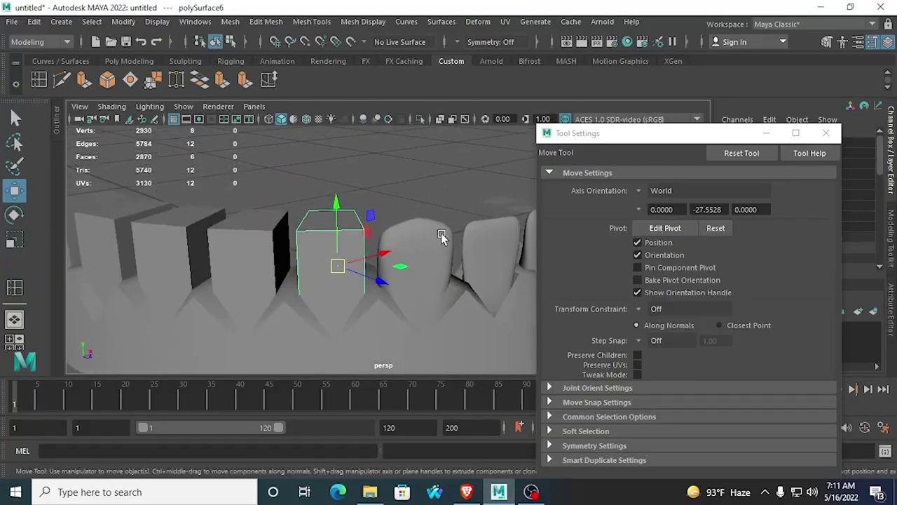
pyautogui.keyDown('alt'); pyautogui.moveTo(398, 281); pyautogui.dragTo(378, 257); pyautogui.keyUp('alt')
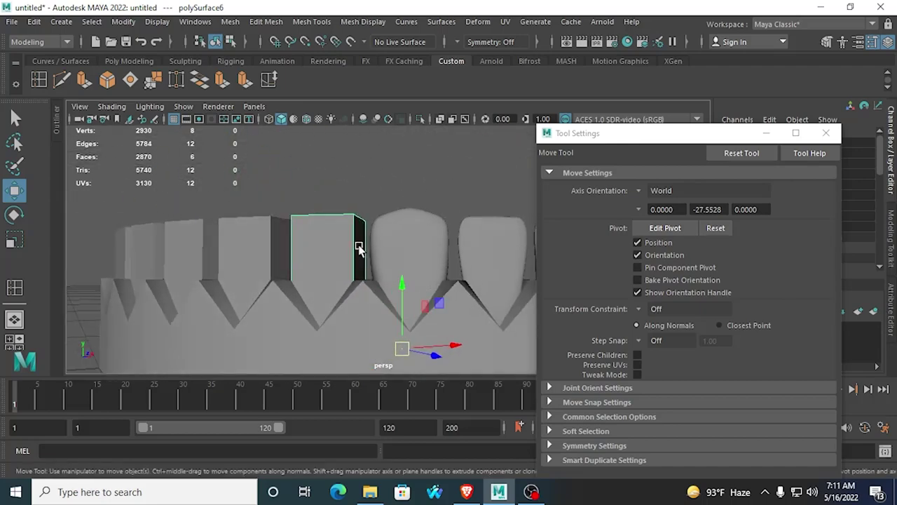
pyautogui.press('Delete')
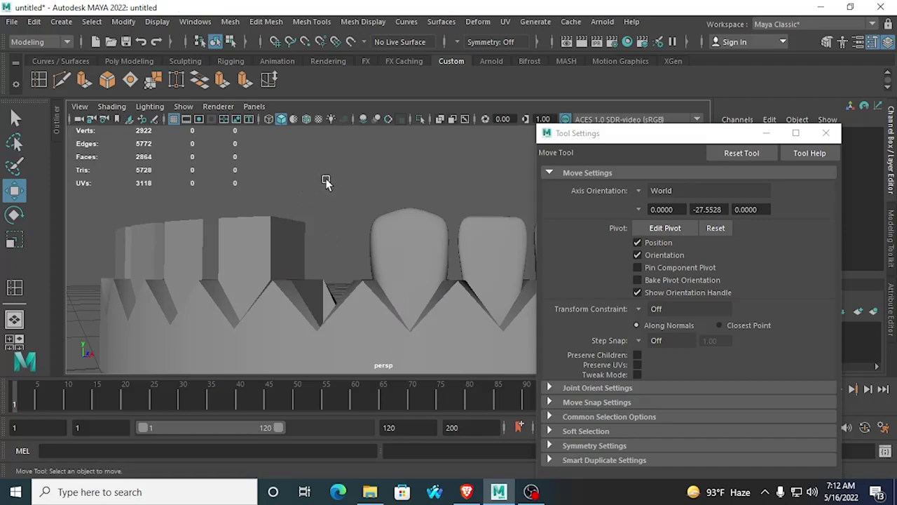
# Step: Select only the rounded tooth next to the emptied socket and duplicate it
pyautogui.keyDown('alt'); pyautogui.moveTo(326, 181); pyautogui.dragTo(385, 241); pyautogui.keyUp('alt')
pyautogui.click(420, 256)
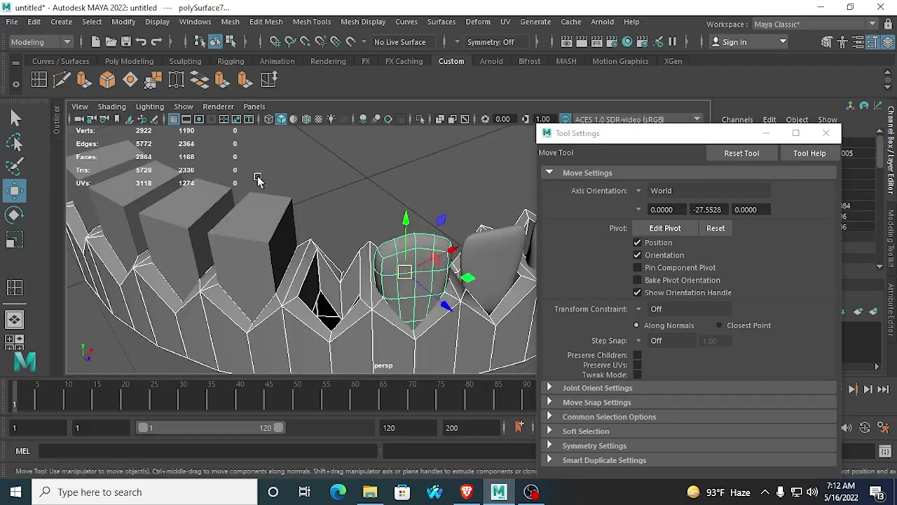
pyautogui.click(257, 181)
pyautogui.click(413, 278)
pyautogui.keyDown('alt'); pyautogui.moveTo(393, 278); pyautogui.dragTo(363, 286); pyautogui.keyUp('alt')
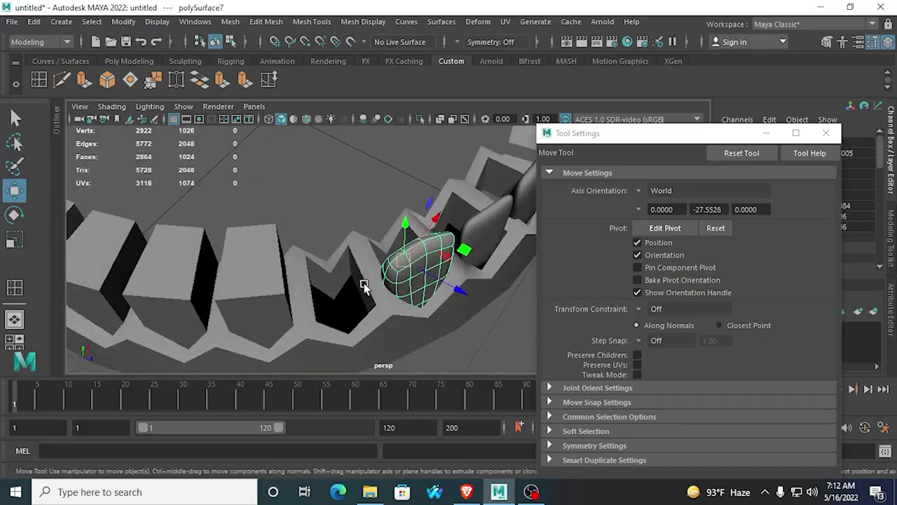
pyautogui.hotkey('ctrl', 'd')
pyautogui.press('a')
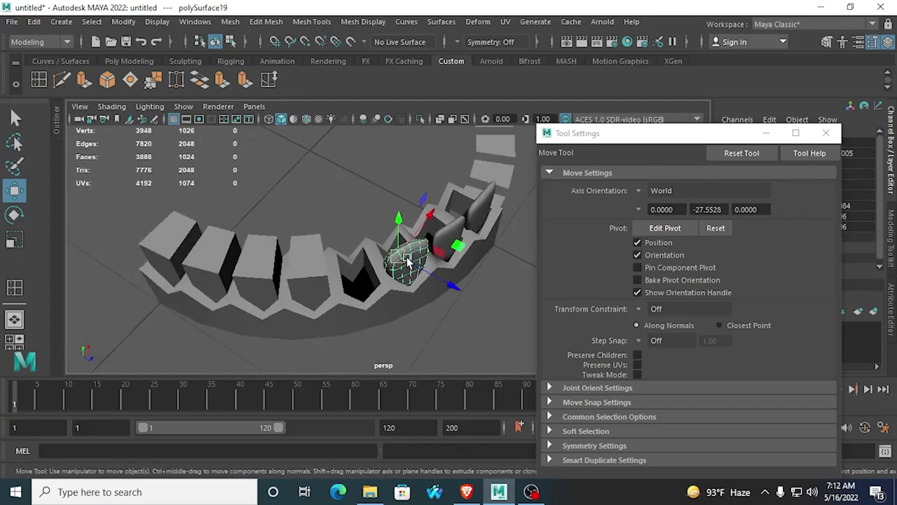
# Step: Move the duplicated tooth over the empty socket in the top view, to about -0.595 cm in X and 0.708 cm in Z
pyautogui.press('space')
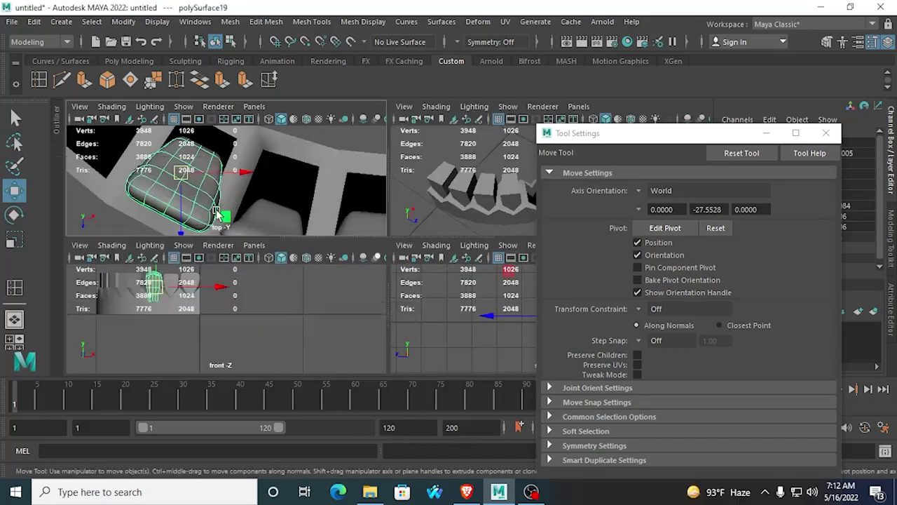
pyautogui.press('space')
pyautogui.scroll(5, 333, 232)
pyautogui.scroll(2, 379, 290)
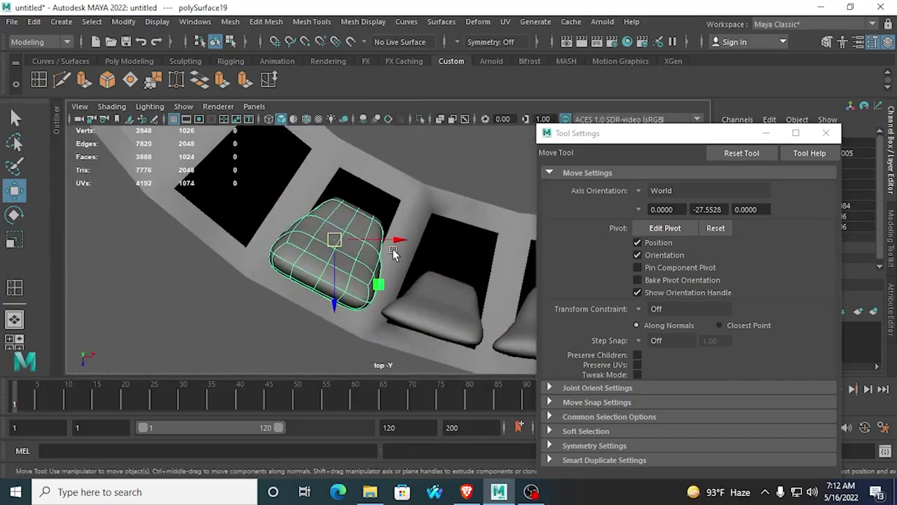
pyautogui.moveTo(403, 241); pyautogui.dragTo(220, 261)
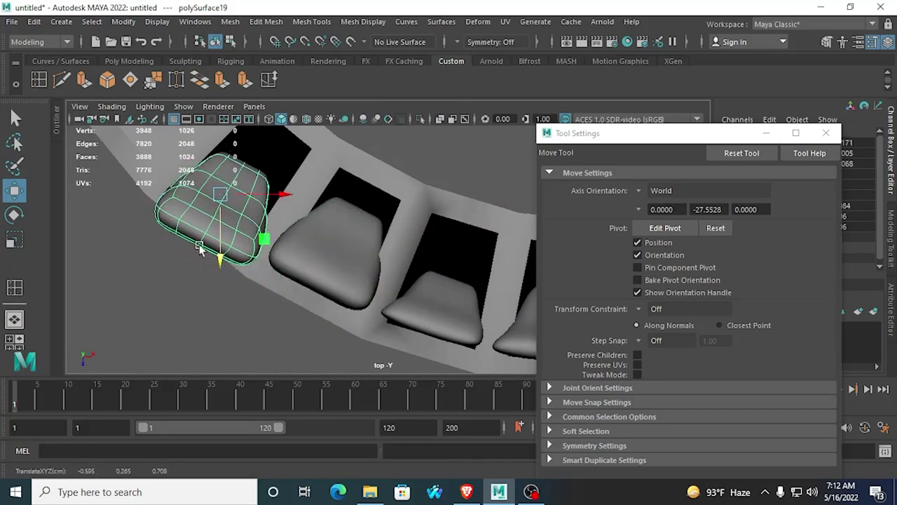
# Step: Orient the duplicated tooth's pivot to -26.6727 about Y and rotate the tooth to follow the jaw's curve
pyautogui.click(16, 214)
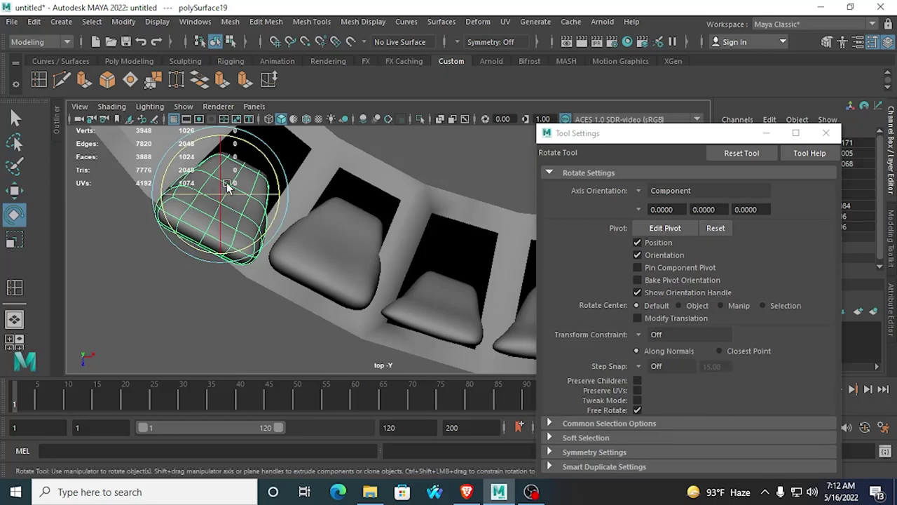
pyautogui.moveTo(264, 159); pyautogui.dragTo(276, 171)
pyautogui.hotkey('ctrl', 'z')
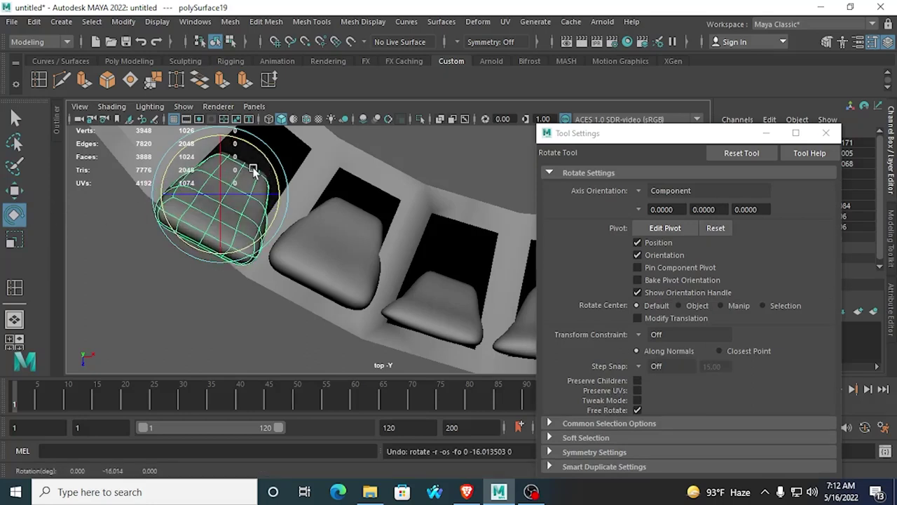
pyautogui.press('d')
pyautogui.moveTo(245, 178); pyautogui.dragTo(259, 195)
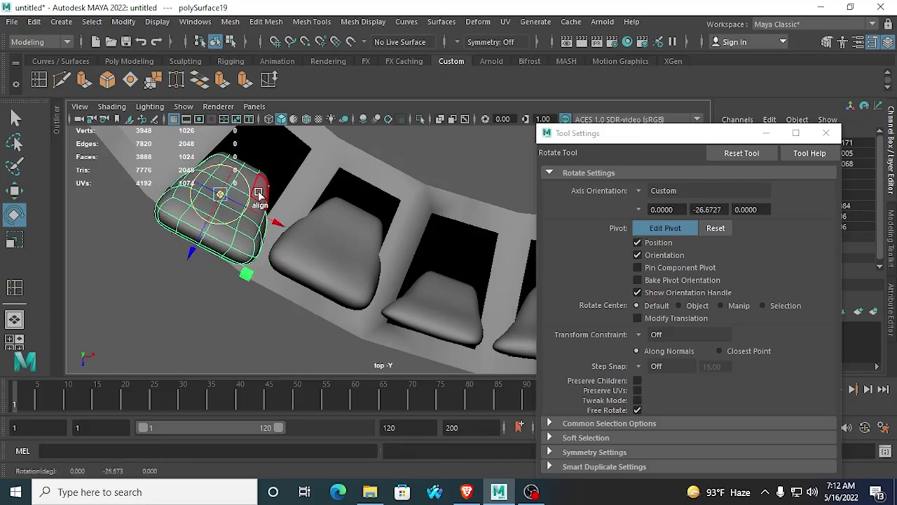
pyautogui.press('Insert')
pyautogui.moveTo(261, 155)
pyautogui.mouseDown()
pyautogui.moveTo(252, 149)
pyautogui.moveTo(269, 166)
pyautogui.mouseUp()
pyautogui.scroll(-10, 292, 236)
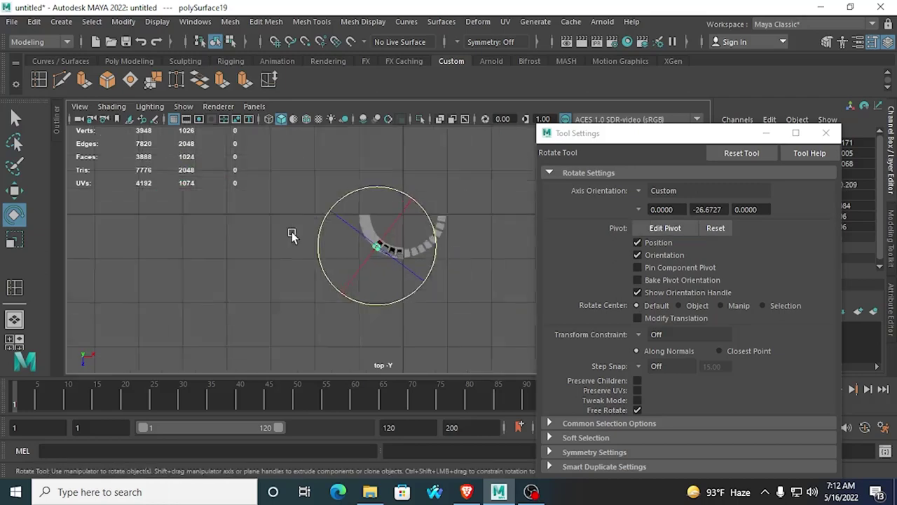
pyautogui.scroll(6, 292, 235)
# Step: Scale the duplicated tooth in the perspective view and undo the last change to its height
pyautogui.press('space')
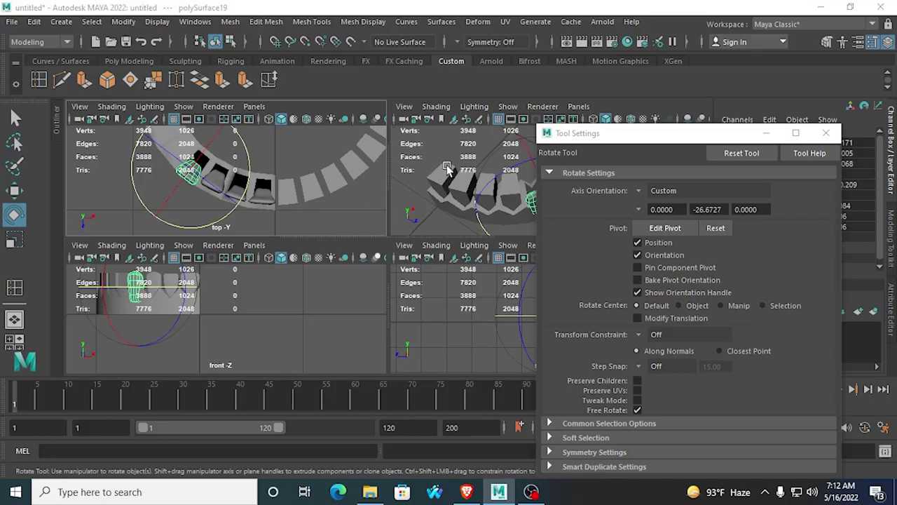
pyautogui.press('space')
pyautogui.keyDown('alt'); pyautogui.moveTo(437, 227); pyautogui.dragTo(508, 245); pyautogui.keyUp('alt')
pyautogui.keyDown('alt'); pyautogui.moveTo(381, 262); pyautogui.dragTo(531, 228); pyautogui.keyUp('alt')
pyautogui.scroll(4, 535, 245)
pyautogui.click(15, 240)
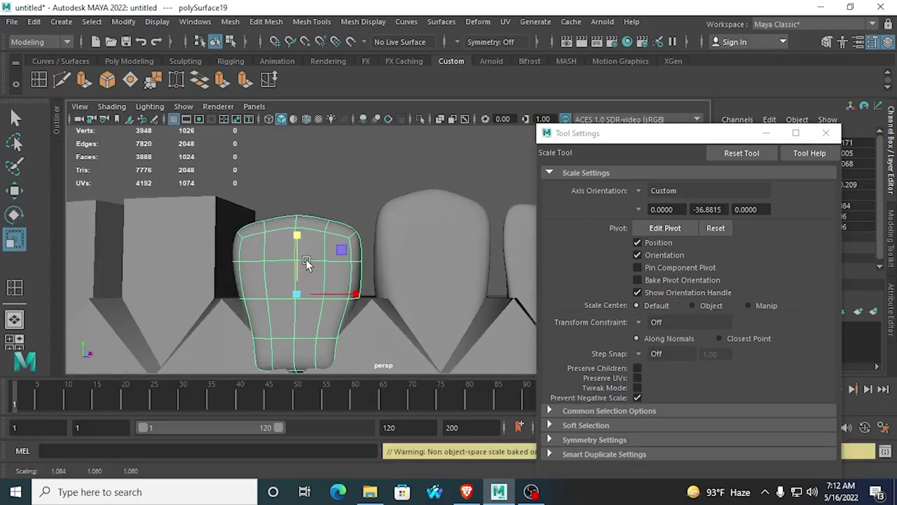
pyautogui.keyDown('alt'); pyautogui.moveTo(301, 249); pyautogui.dragTo(370, 218); pyautogui.keyUp('alt')
pyautogui.keyDown('alt'); pyautogui.moveTo(370, 218); pyautogui.dragTo(375, 208, button='middle'); pyautogui.keyUp('alt')
pyautogui.scroll(-4, 375, 207)
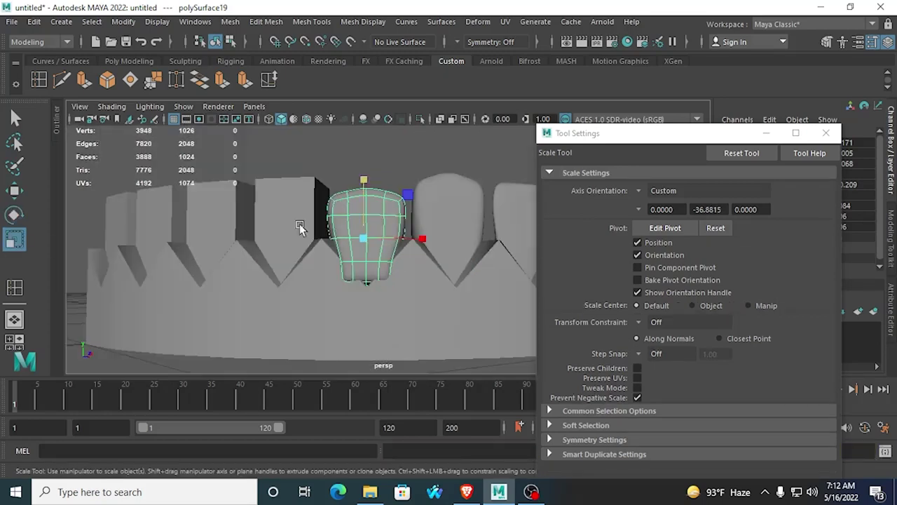
pyautogui.click(11, 191)
pyautogui.hotkey('ctrl', 'z')
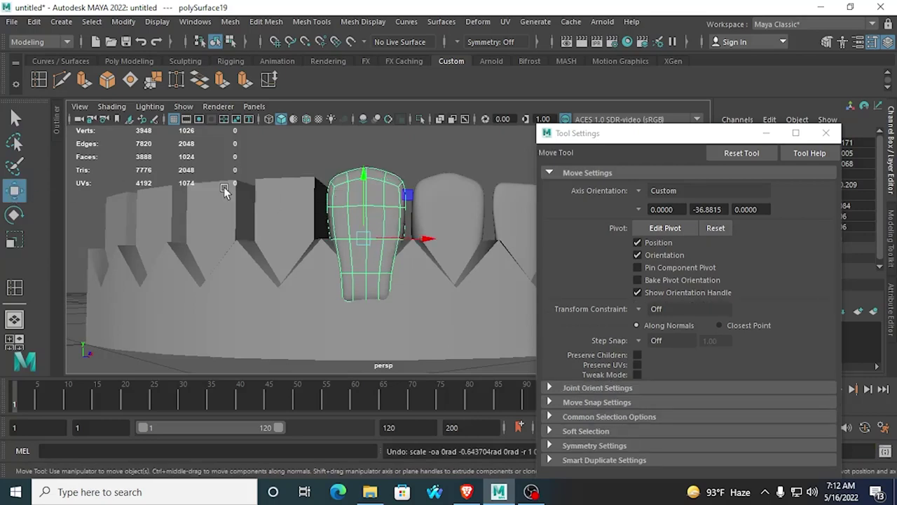
# Step: Select the 39 vertices of the duplicated tooth's upper part, move them along Y, and clear the selection
pyautogui.moveTo(329, 186); pyautogui.dragTo(273, 135, button='right')
pyautogui.moveTo(269, 150); pyautogui.dragTo(436, 246)
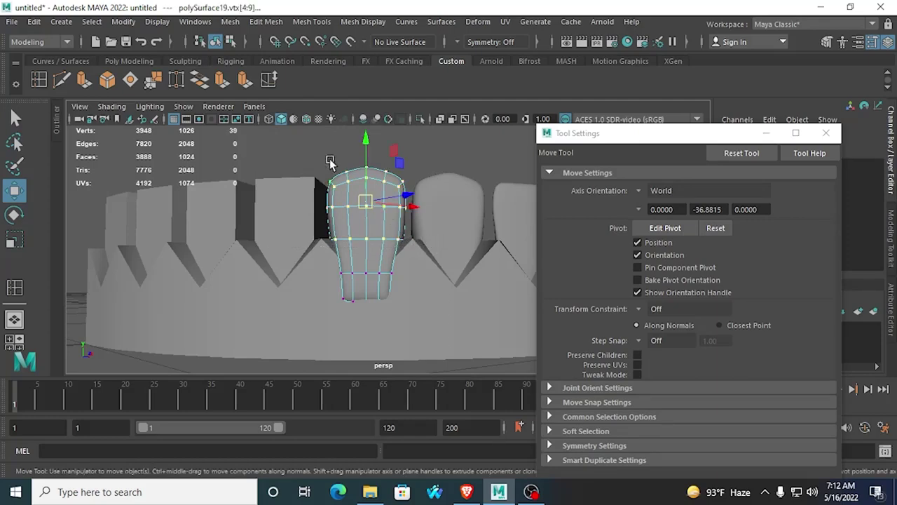
pyautogui.moveTo(366, 147); pyautogui.dragTo(326, 265)
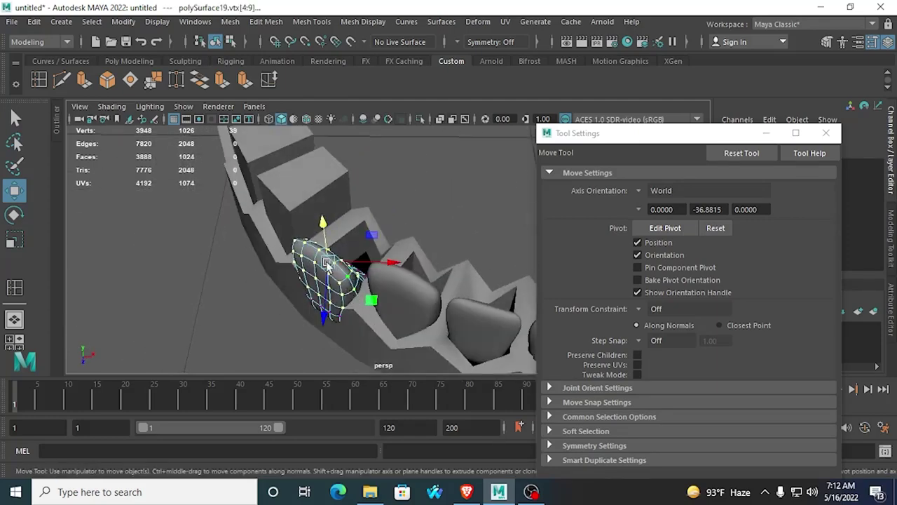
pyautogui.click(241, 289)
# Step: Reposition the whole duplicated tooth over its socket in the top view, to about -0.570 cm in X and 0.678 cm in Z
pyautogui.press('space')
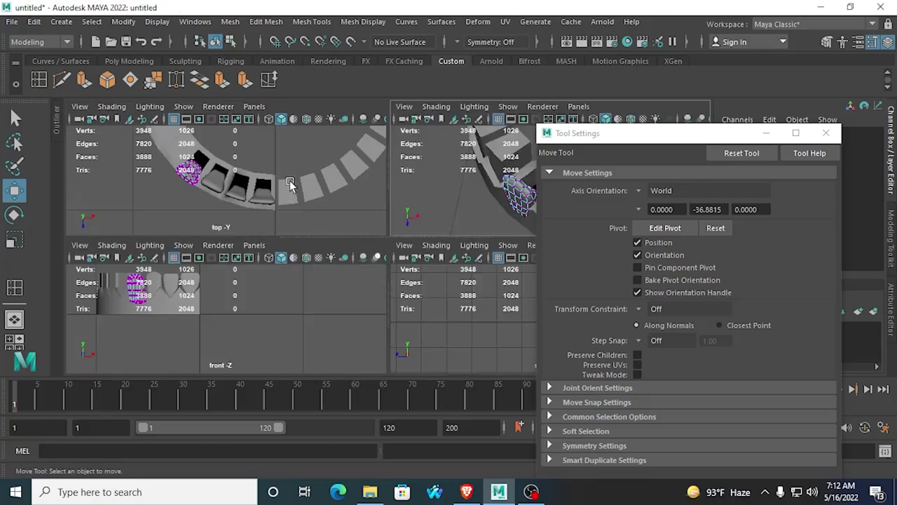
pyautogui.press('space')
pyautogui.scroll(3, 273, 214)
pyautogui.moveTo(278, 130); pyautogui.dragTo(337, 116, button='right')
pyautogui.moveTo(283, 274); pyautogui.dragTo(283, 263)
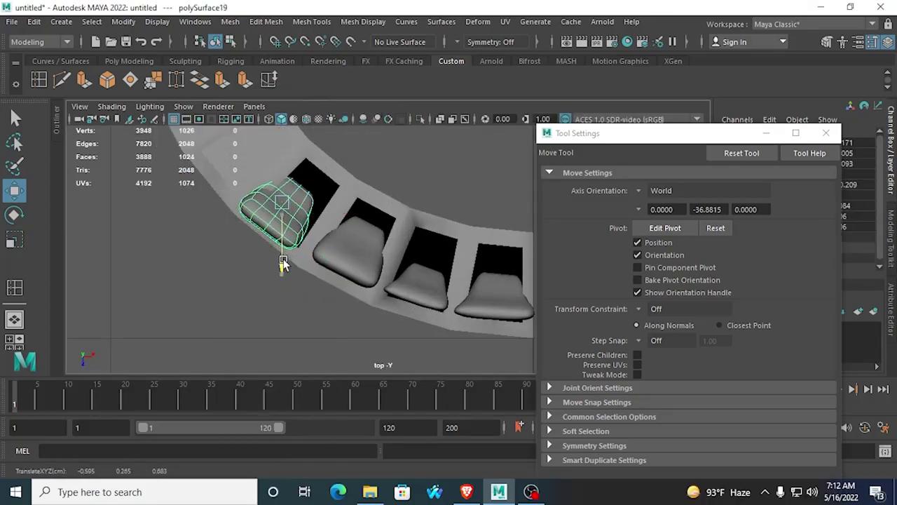
pyautogui.click(354, 214)
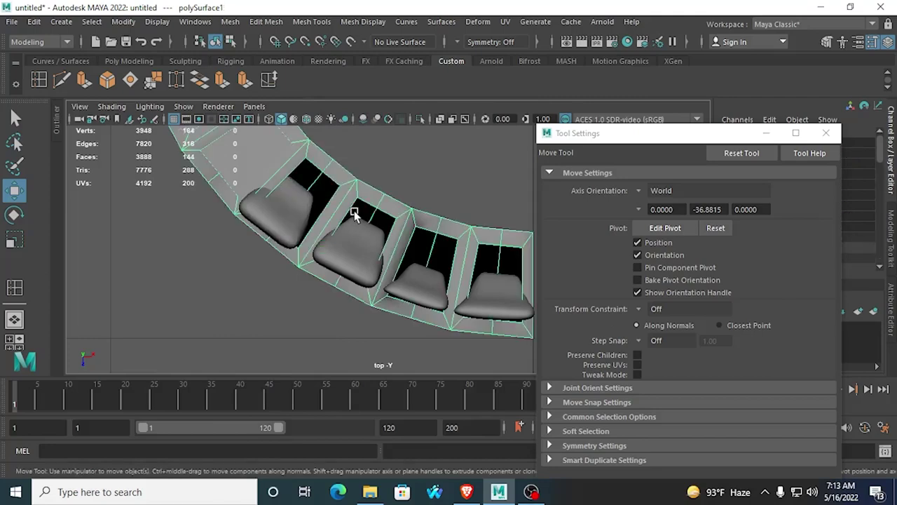
pyautogui.click(298, 207)
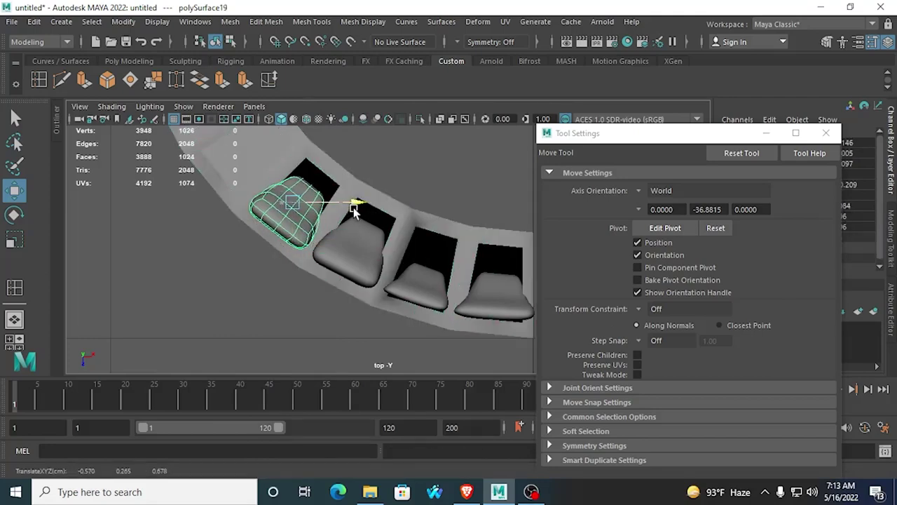
# Step: Adjust the duplicated tooth along Y and X in the perspective view to seat it in its socket
pyautogui.press('space')
pyautogui.press('space')
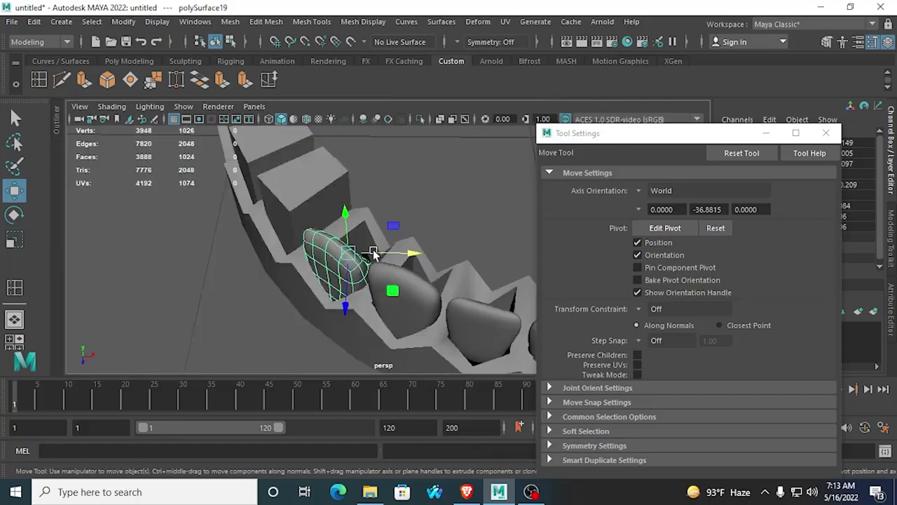
pyautogui.keyDown('alt'); pyautogui.moveTo(466, 189); pyautogui.dragTo(507, 259); pyautogui.keyUp('alt')
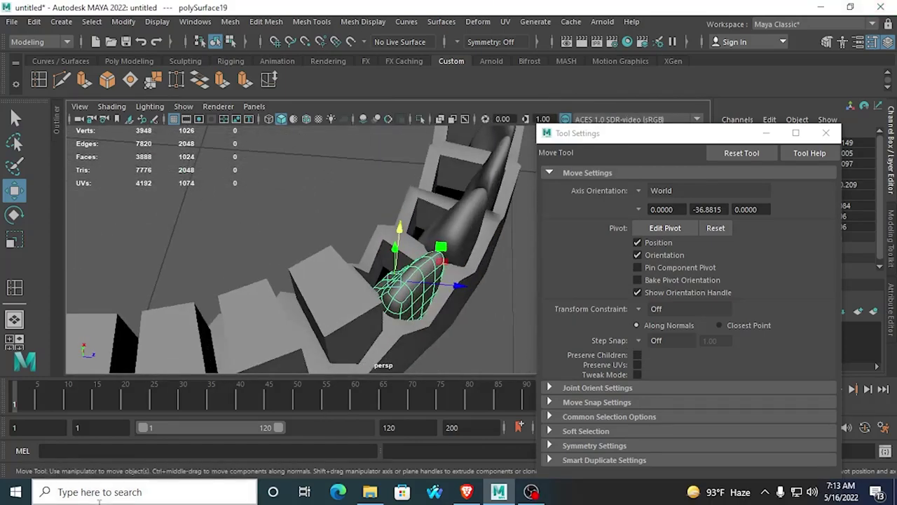
pyautogui.keyDown('alt'); pyautogui.moveTo(425, 190); pyautogui.dragTo(287, 294); pyautogui.keyUp('alt')
pyautogui.keyDown('alt'); pyautogui.moveTo(363, 231); pyautogui.dragTo(397, 239); pyautogui.keyUp('alt')
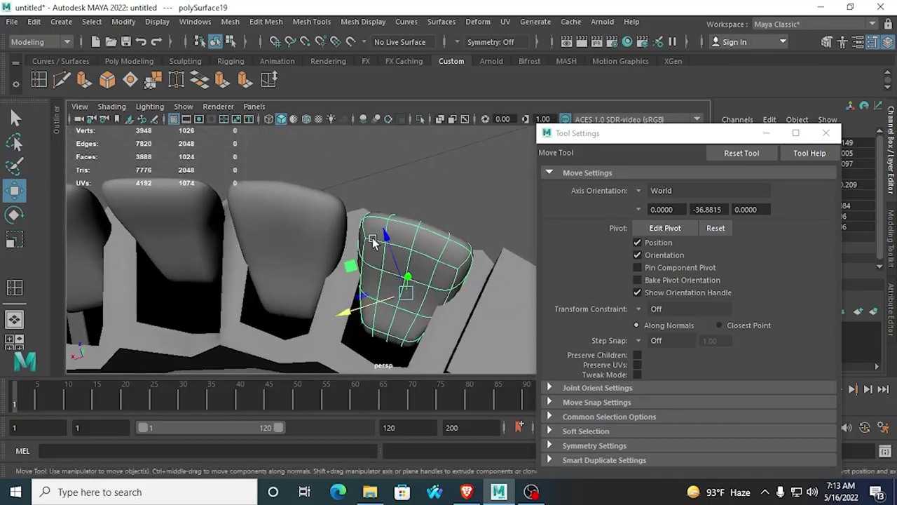
# Step: Turn off the duplicated tooth's smooth preview and select 15 vertices across its inner face, keeping the jaw out of the selection
pyautogui.moveTo(372, 241); pyautogui.dragTo(305, 129, button='right')
pyautogui.click(363, 239)
pyautogui.click(16, 119)
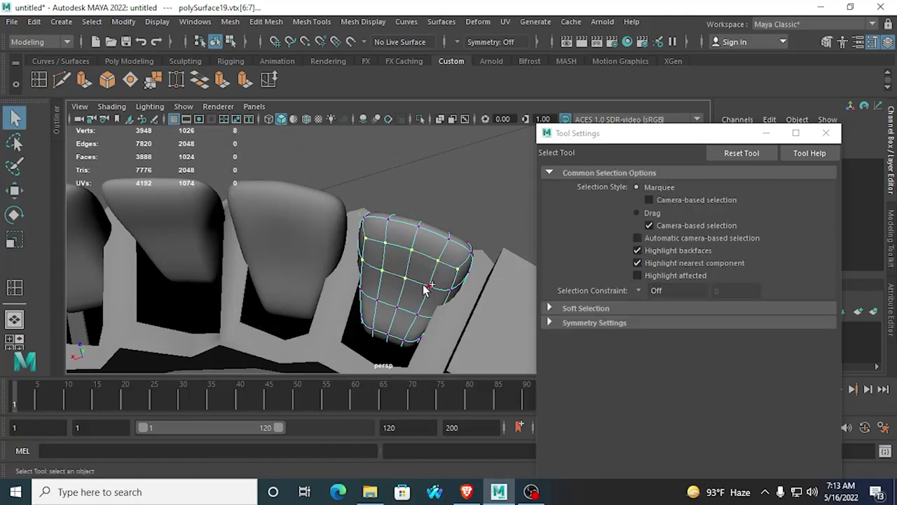
pyautogui.scroll(5, 393, 266)
pyautogui.press('1')
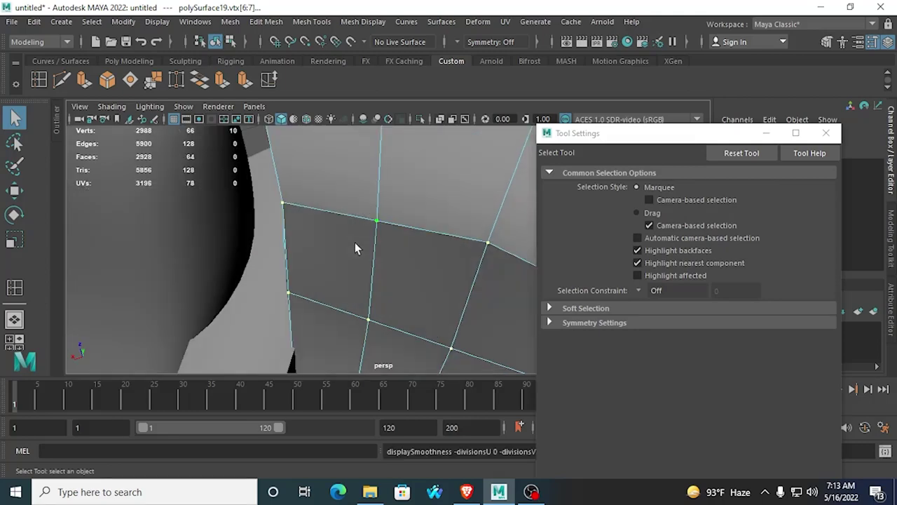
pyautogui.scroll(-5, 403, 237)
pyautogui.keyDown('alt'); pyautogui.moveTo(396, 322); pyautogui.dragTo(335, 249); pyautogui.keyUp('alt')
pyautogui.press('w')
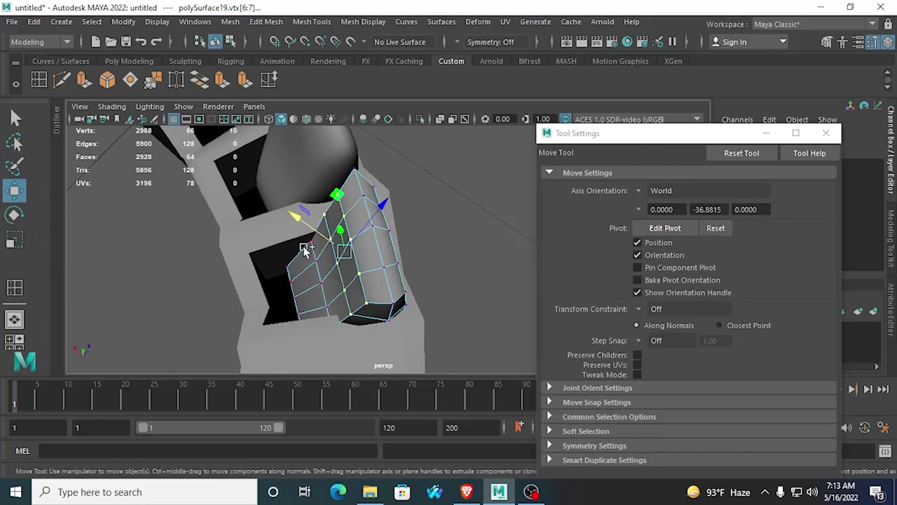
pyautogui.keyDown('shift'); pyautogui.click(309, 250); pyautogui.keyUp('shift')
pyautogui.keyDown('shift'); pyautogui.click(312, 261); pyautogui.keyUp('shift')
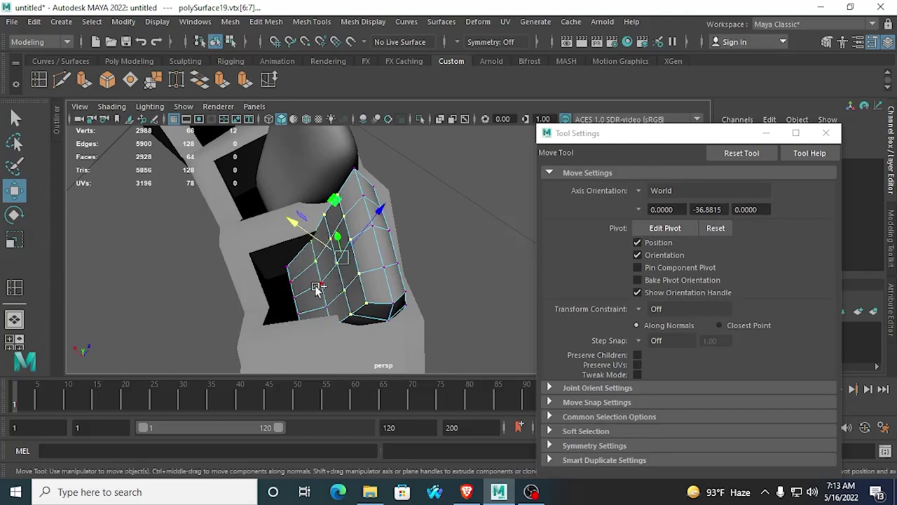
pyautogui.press('F8')
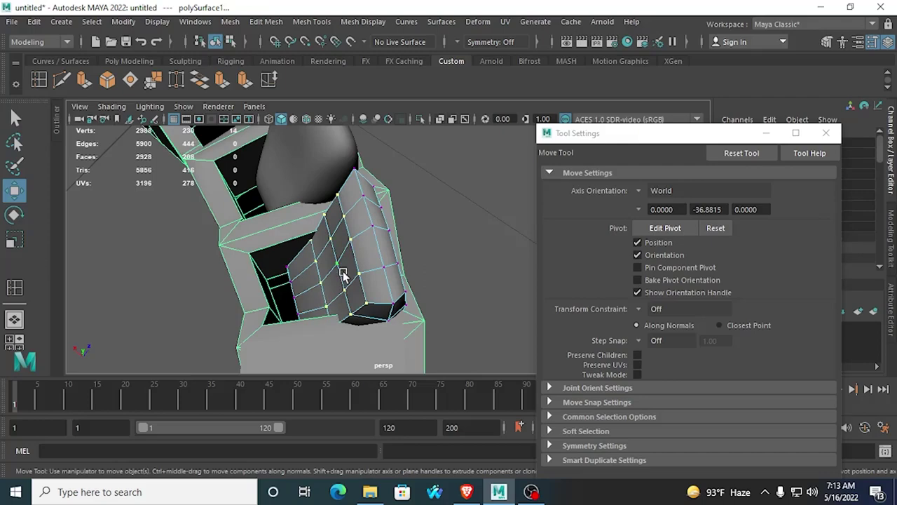
pyautogui.hotkey('ctrl', 'z')
pyautogui.press('4')
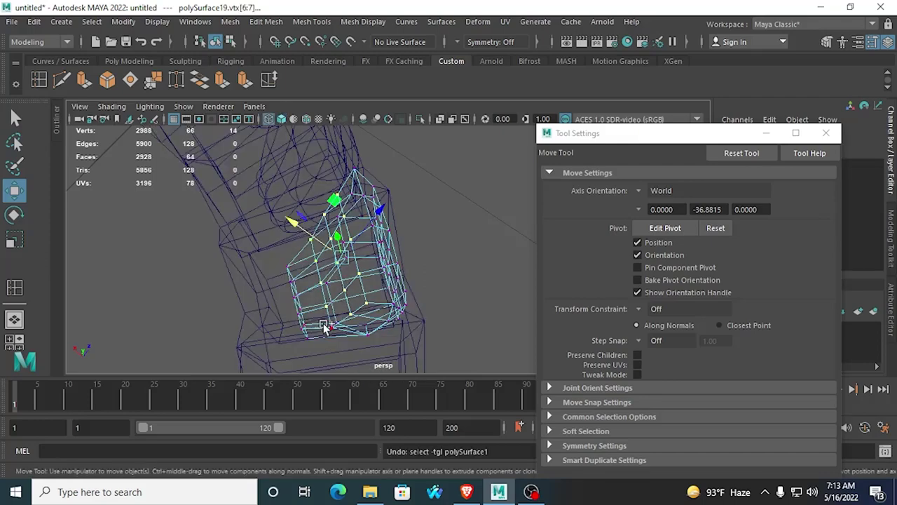
pyautogui.click(281, 119)
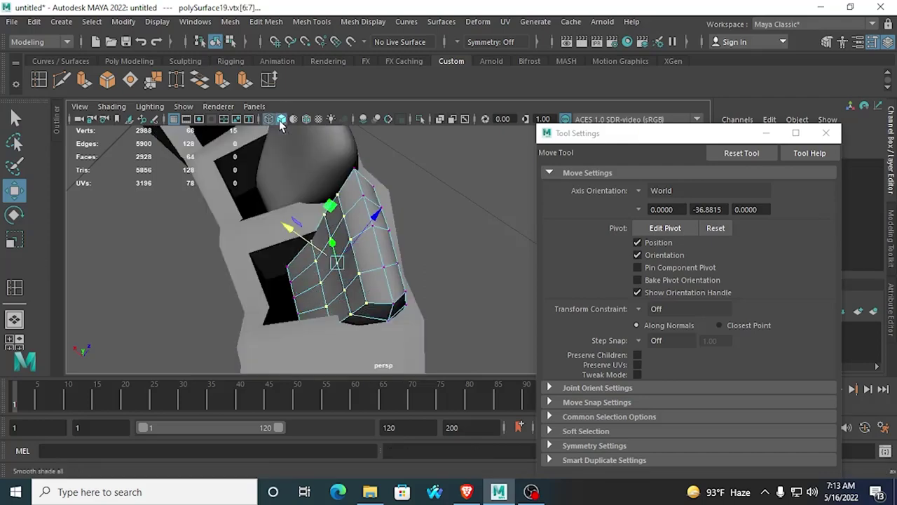
# Step: Edit the pivot of the selected inner-face vertices and rotate its Y orientation to about -47.87 degrees in the perspective view
pyautogui.press('d')
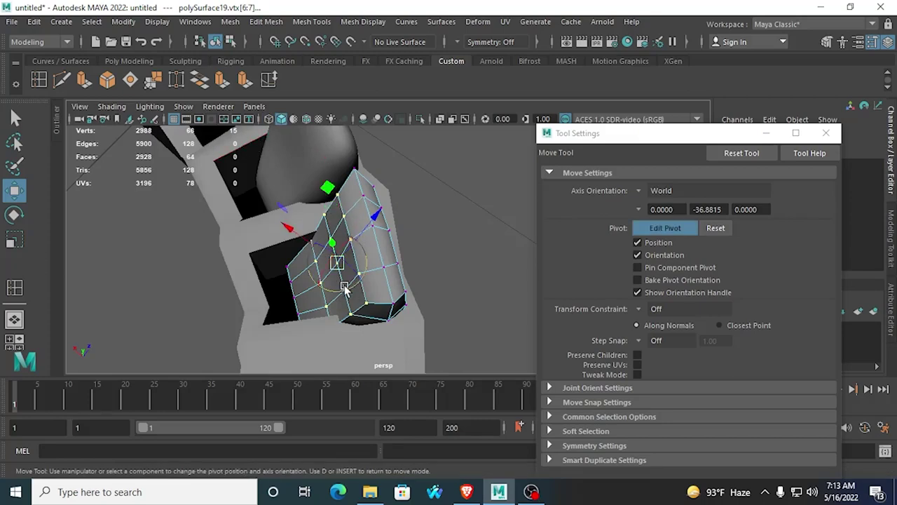
pyautogui.moveTo(344, 290); pyautogui.dragTo(426, 325)
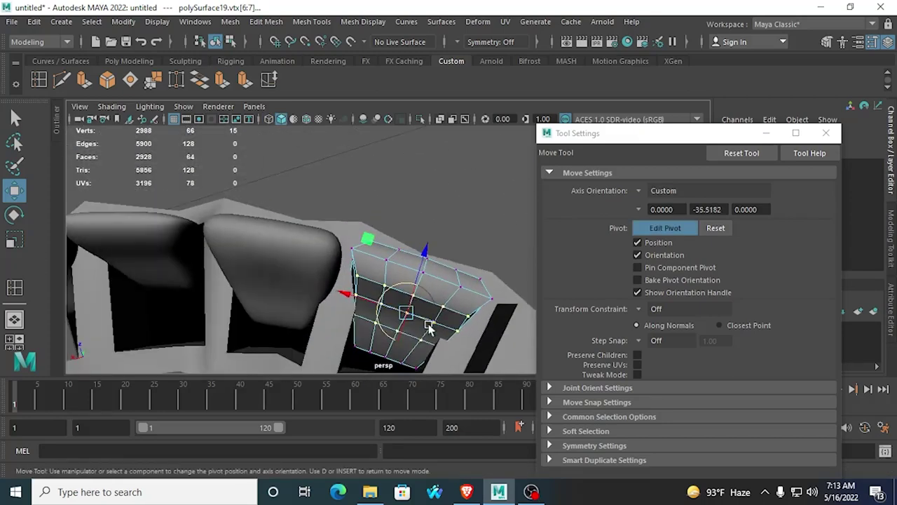
pyautogui.click(421, 335)
pyautogui.hotkey('ctrl', 'z')
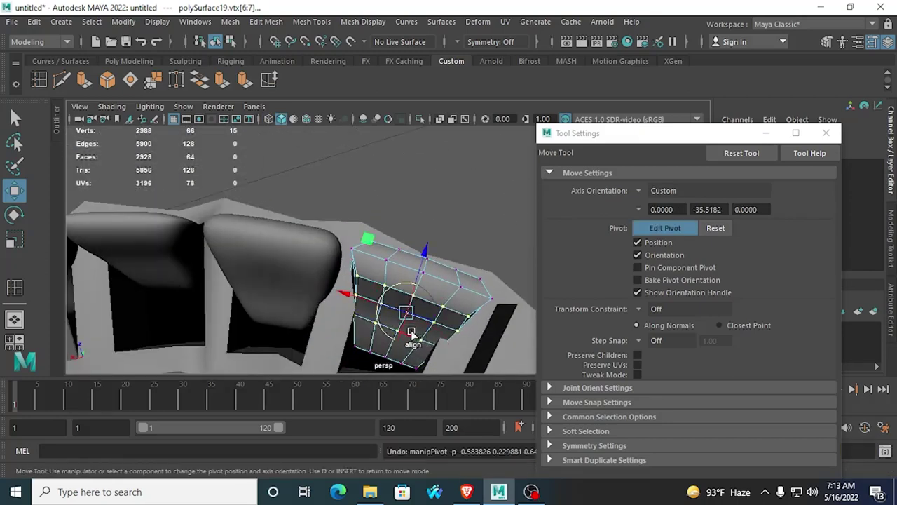
pyautogui.keyDown('alt'); pyautogui.moveTo(383, 327); pyautogui.dragTo(221, 227); pyautogui.keyUp('alt')
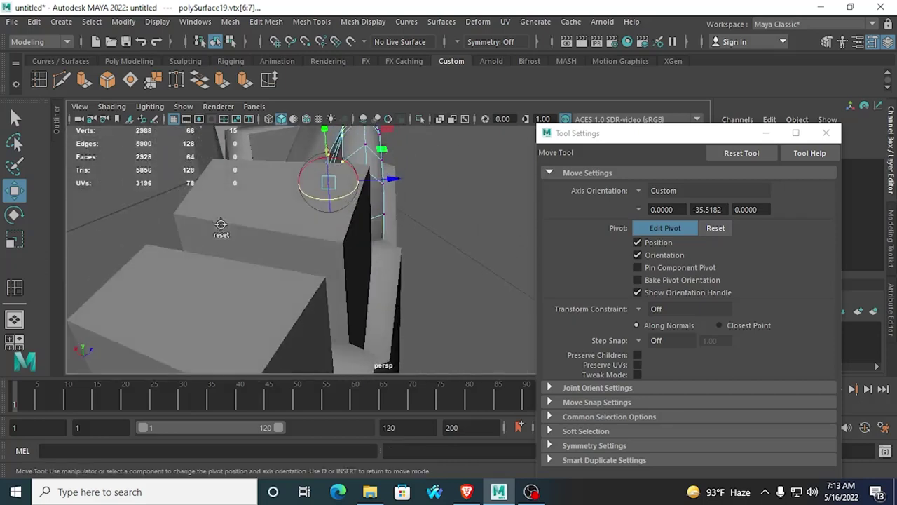
pyautogui.moveTo(341, 195); pyautogui.dragTo(218, 150)
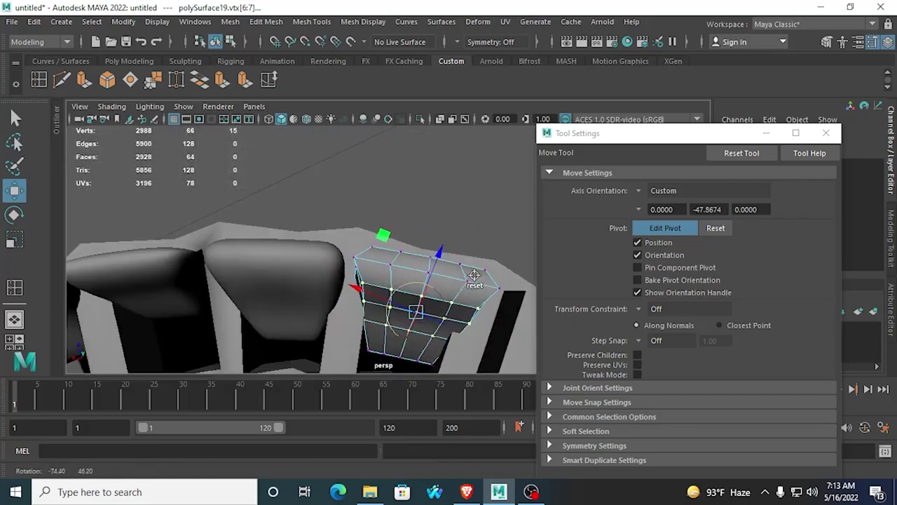
pyautogui.scroll(-3, 295, 181)
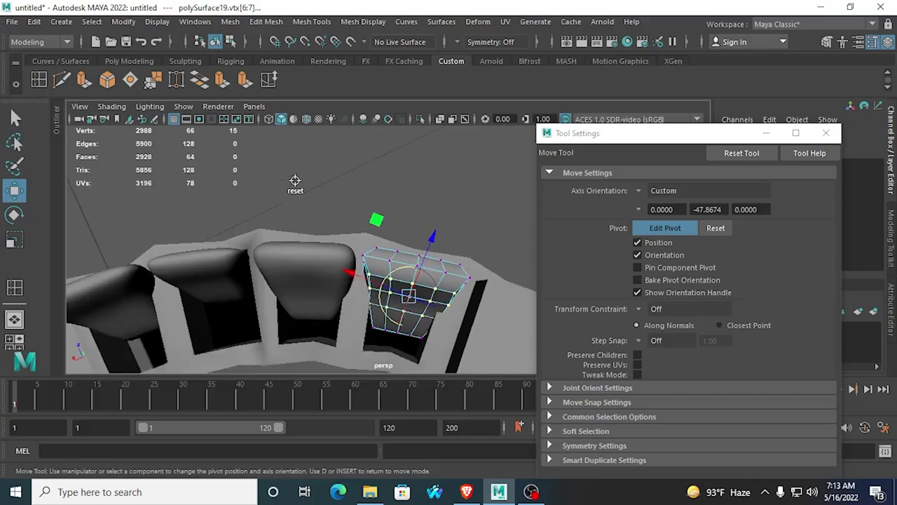
# Step: Align the vertex pivot with the tooth's facing direction in the top view, setting its Y orientation to about -38.47 degrees
pyautogui.scroll(5, 294, 181)
pyautogui.press('space')
pyautogui.press('space')
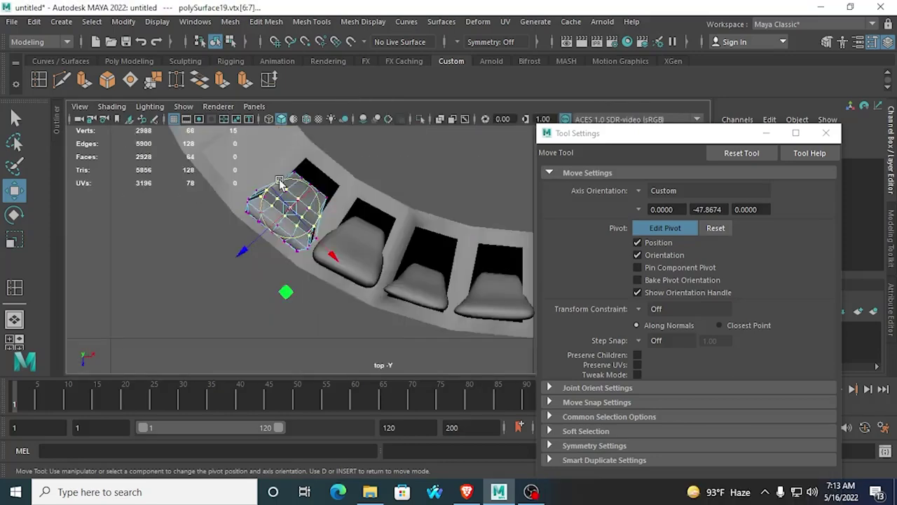
pyautogui.scroll(5, 421, 210)
pyautogui.moveTo(382, 164); pyautogui.dragTo(377, 161)
pyautogui.press('space')
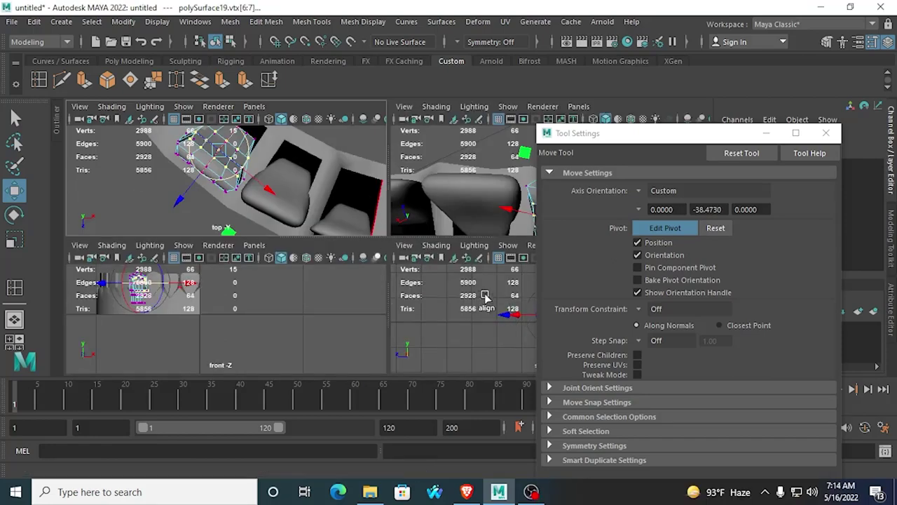
pyautogui.press('space')
pyautogui.press('space')
pyautogui.keyDown('alt'); pyautogui.moveTo(395, 260); pyautogui.dragTo(318, 234); pyautogui.keyUp('alt')
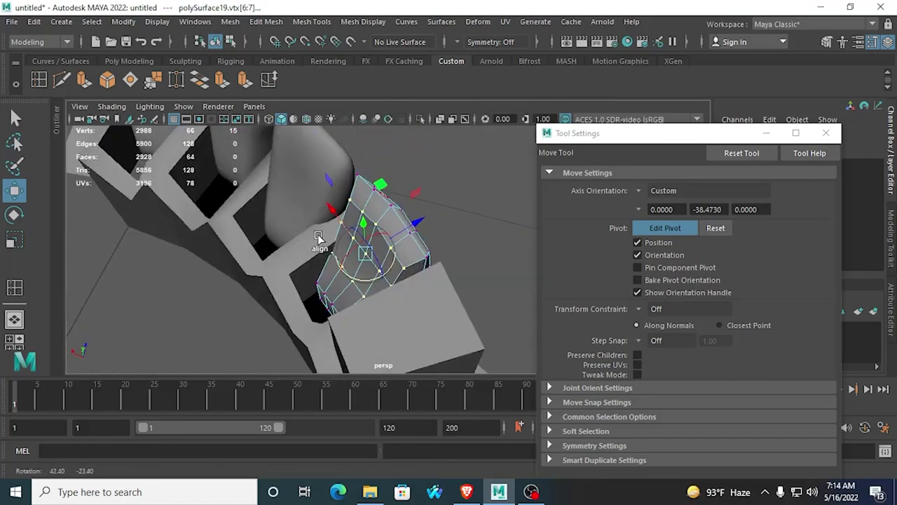
# Step: Finish pivot editing and move the 15 inner-face vertices slightly outward along the custom Z axis
pyautogui.click(14, 188)
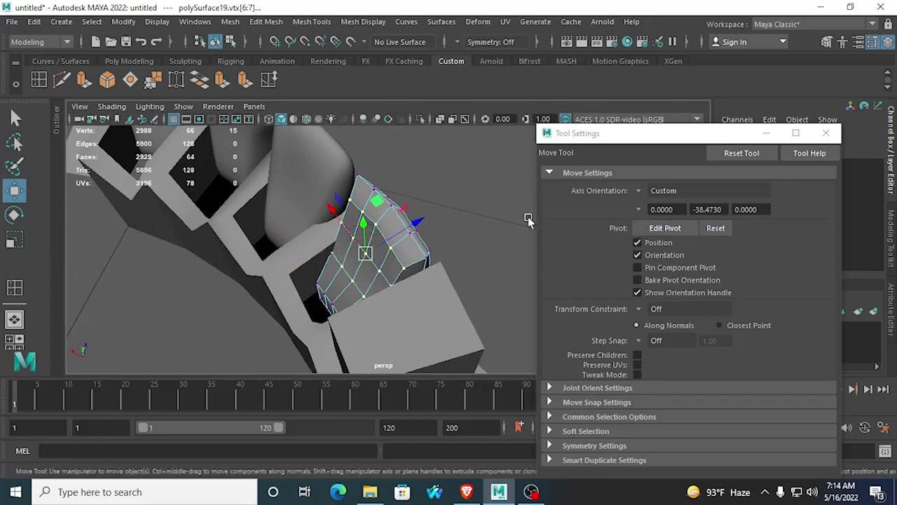
pyautogui.keyDown('alt'); pyautogui.moveTo(444, 229); pyautogui.dragTo(493, 241); pyautogui.keyUp('alt')
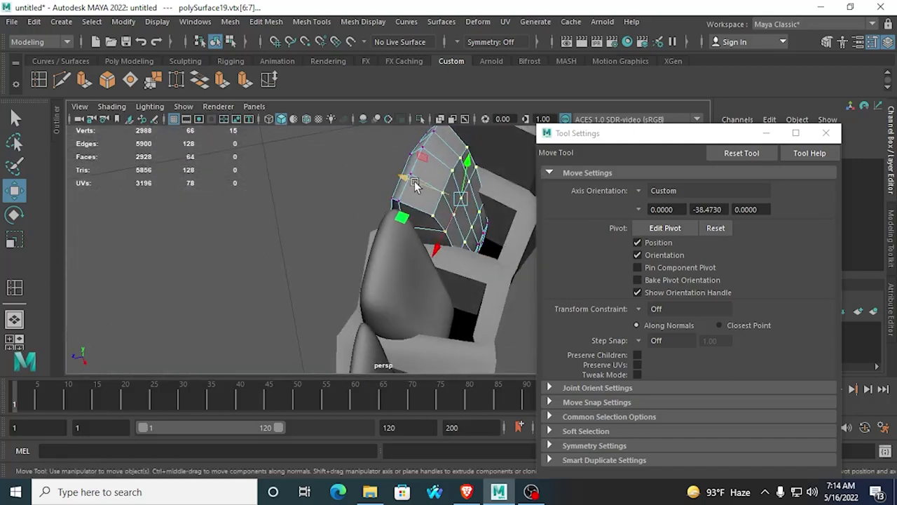
pyautogui.moveTo(419, 185); pyautogui.dragTo(413, 183)
pyautogui.keyDown('alt'); pyautogui.moveTo(462, 196); pyautogui.dragTo(419, 190); pyautogui.keyUp('alt')
pyautogui.keyDown('alt'); pyautogui.moveTo(481, 252); pyautogui.dragTo(374, 249); pyautogui.keyUp('alt')
# Step: Select seven vertices of the tooth's middle row on the inner side and rotate their pivot to about -35.09 degrees in Y
pyautogui.scroll(2, 389, 260)
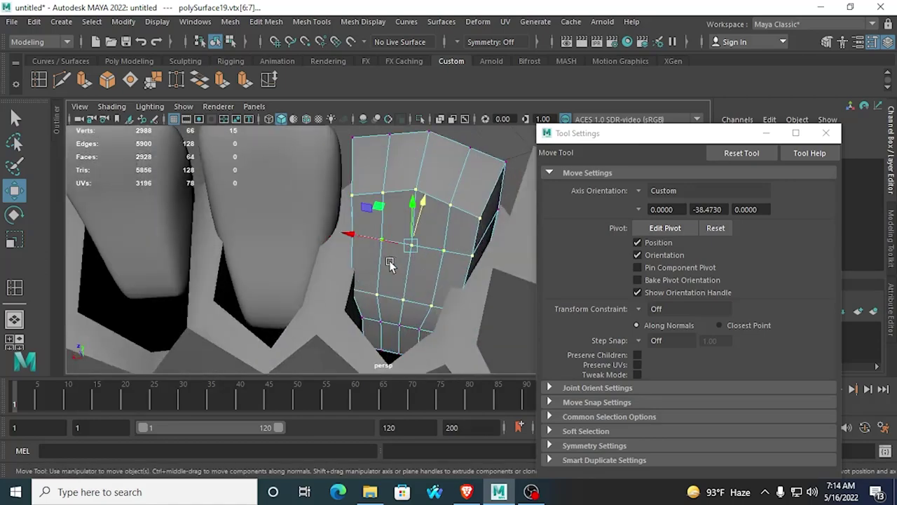
pyautogui.moveTo(435, 265); pyautogui.dragTo(472, 273)
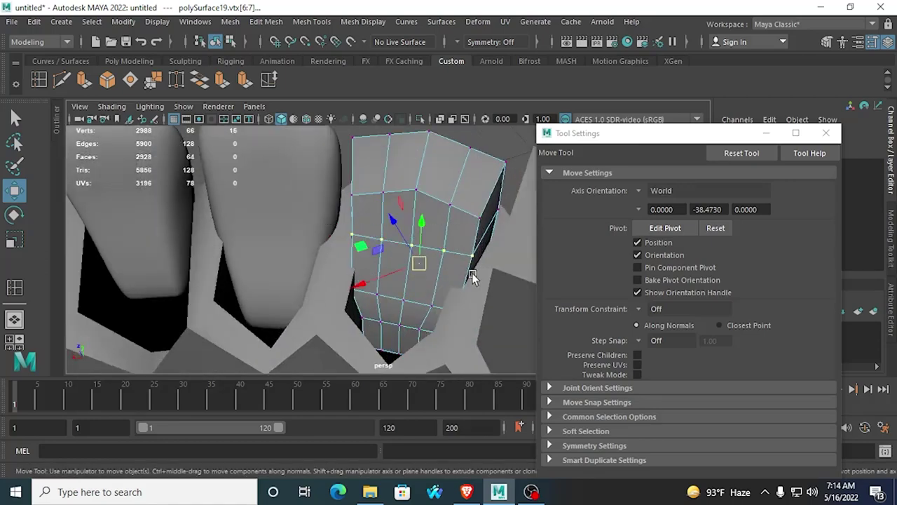
pyautogui.scroll(-3, 288, 222)
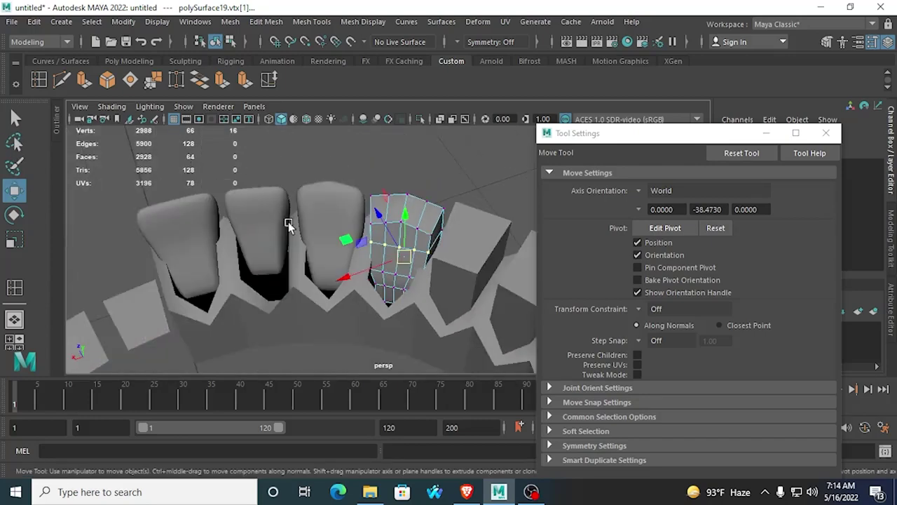
pyautogui.keyDown('alt'); pyautogui.moveTo(288, 221); pyautogui.dragTo(167, 200); pyautogui.keyUp('alt')
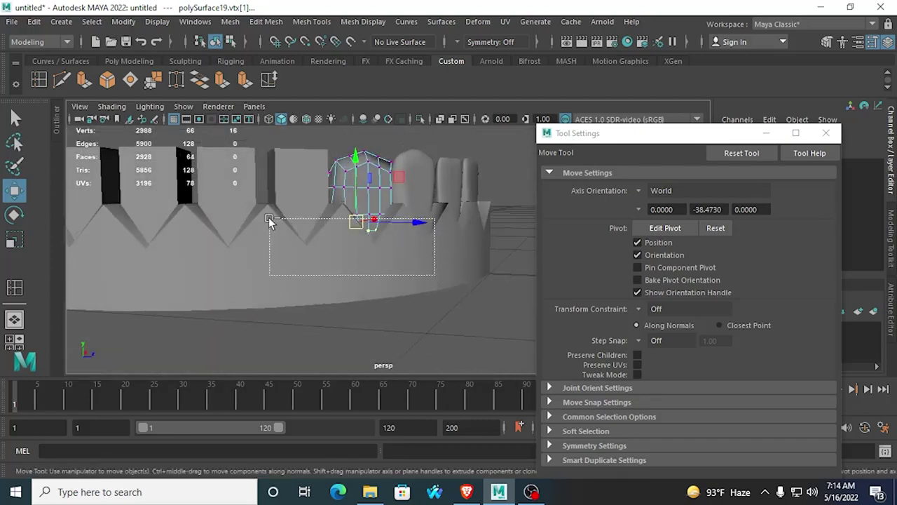
pyautogui.moveTo(269, 219); pyautogui.dragTo(477, 282)
pyautogui.scroll(8, 466, 277)
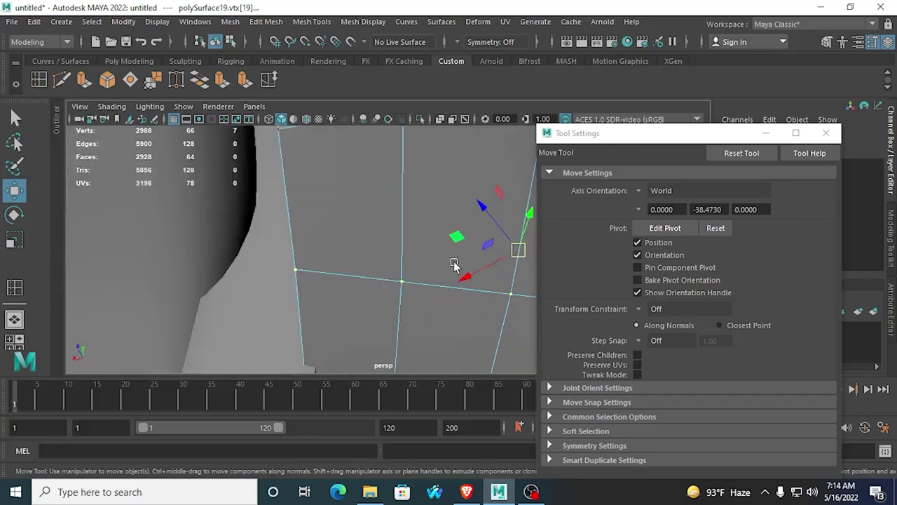
pyautogui.scroll(-5, 455, 264)
pyautogui.press('d')
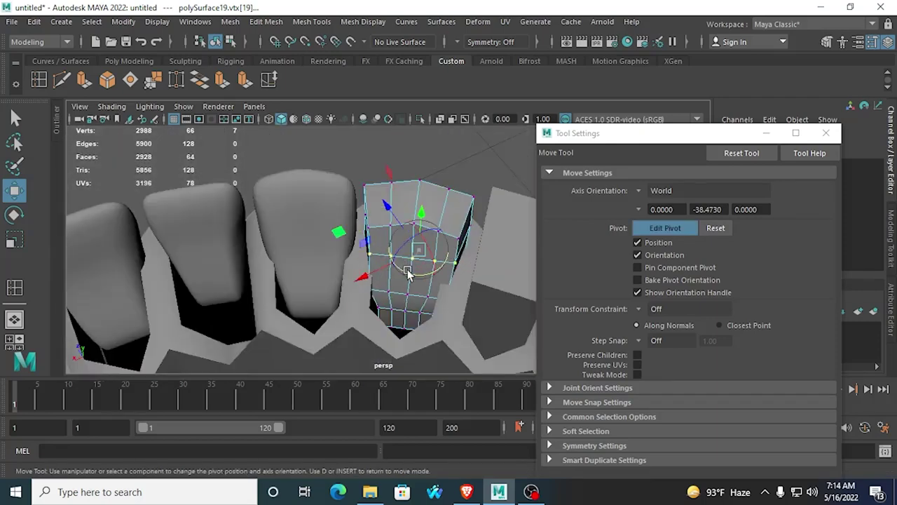
pyautogui.moveTo(407, 272); pyautogui.dragTo(394, 264)
pyautogui.press('d')
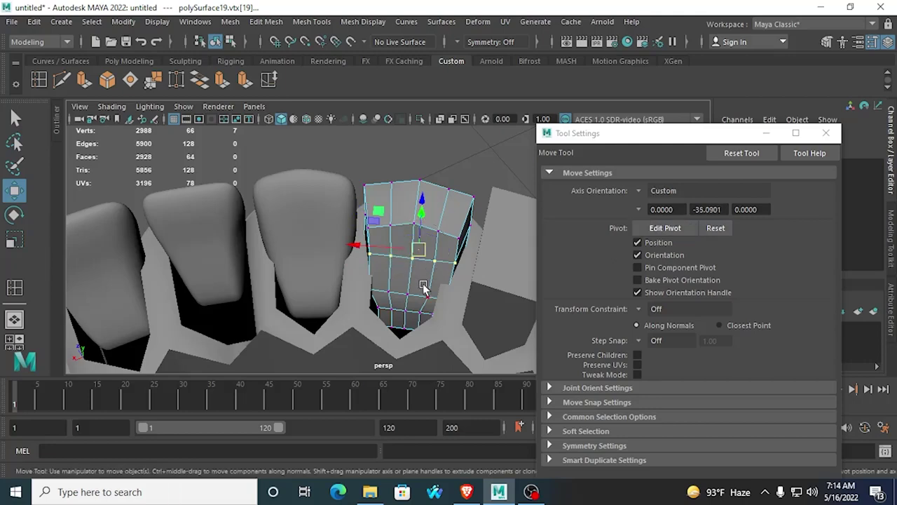
# Step: Move the seven middle-row vertices along the custom Z axis and check the shape with smooth preview
pyautogui.keyDown('alt'); pyautogui.moveTo(432, 286); pyautogui.dragTo(372, 279); pyautogui.keyUp('alt')
pyautogui.scroll(3, 387, 268)
pyautogui.moveTo(411, 227); pyautogui.dragTo(509, 258)
pyautogui.press('3')
pyautogui.press('1')
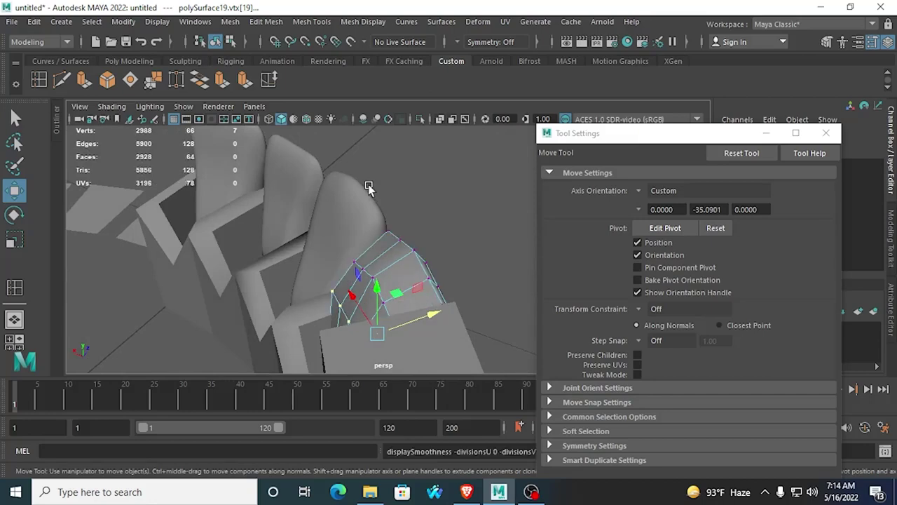
# Step: Select the five vertices along the tooth's upper inner edge, raise them along Y, and check the smoothed shape
pyautogui.keyDown('alt'); pyautogui.moveTo(345, 332); pyautogui.dragTo(440, 251); pyautogui.keyUp('alt')
pyautogui.click(310, 273)
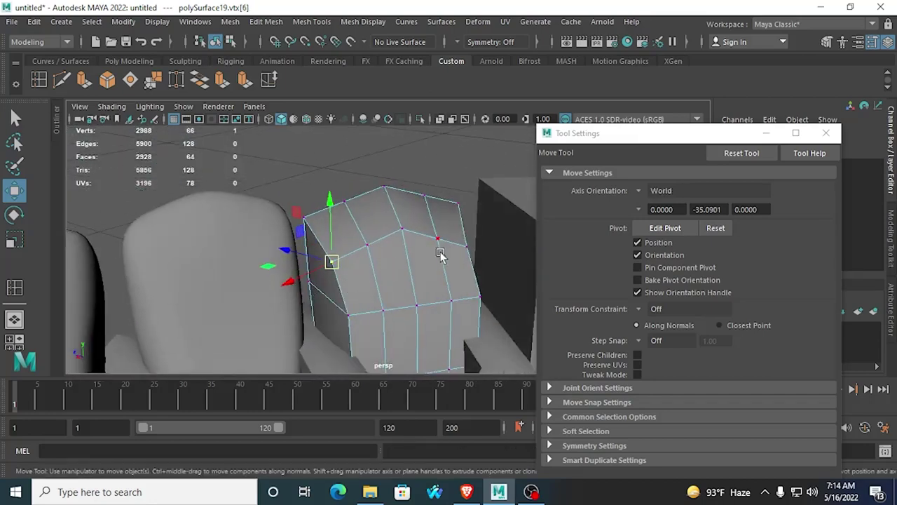
pyautogui.keyDown('shift'); pyautogui.click(451, 251); pyautogui.keyUp('shift')
pyautogui.keyDown('shift'); pyautogui.click(436, 244); pyautogui.keyUp('shift')
pyautogui.keyDown('shift'); pyautogui.click(415, 229); pyautogui.keyUp('shift')
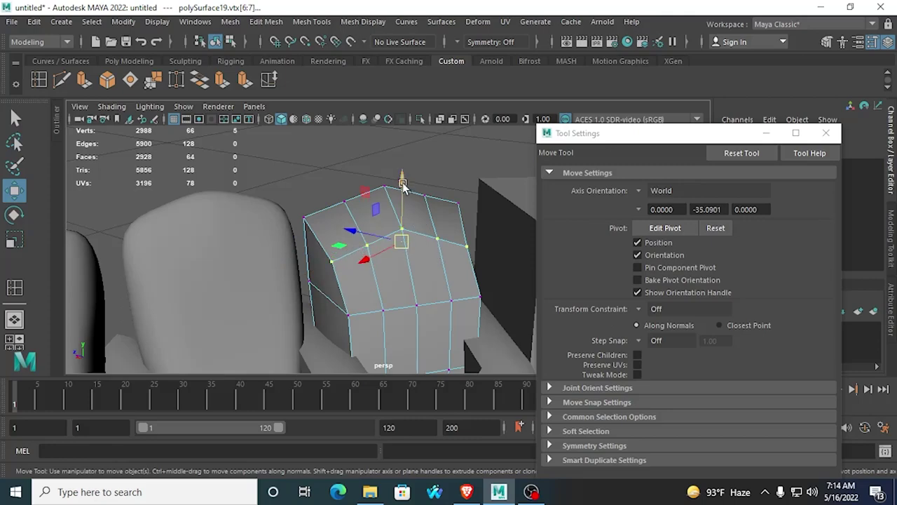
pyautogui.moveTo(403, 184); pyautogui.dragTo(397, 161)
pyautogui.keyDown('alt'); pyautogui.moveTo(397, 161); pyautogui.dragTo(561, 174); pyautogui.keyUp('alt')
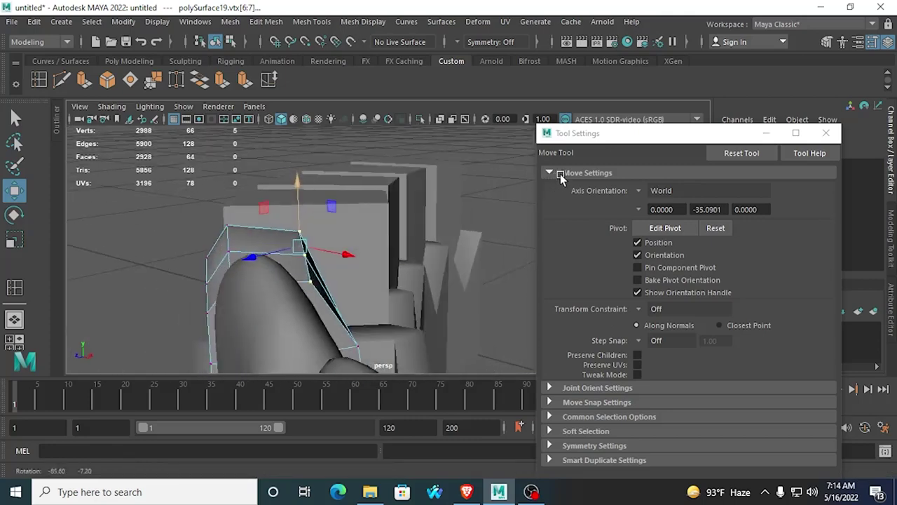
pyautogui.press('3')
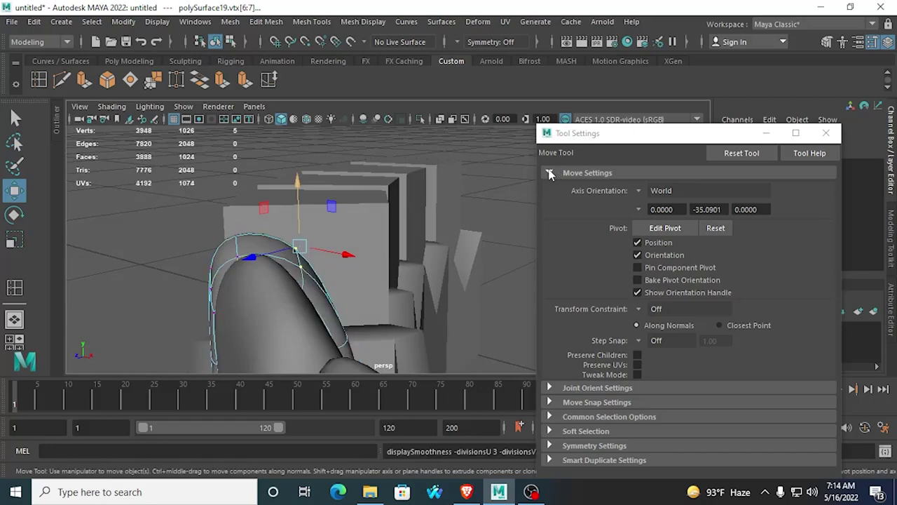
pyautogui.press('1')
# Step: Insert a horizontal edge loop just below the tooth's top edge and turn smooth preview back on
pyautogui.press('f')
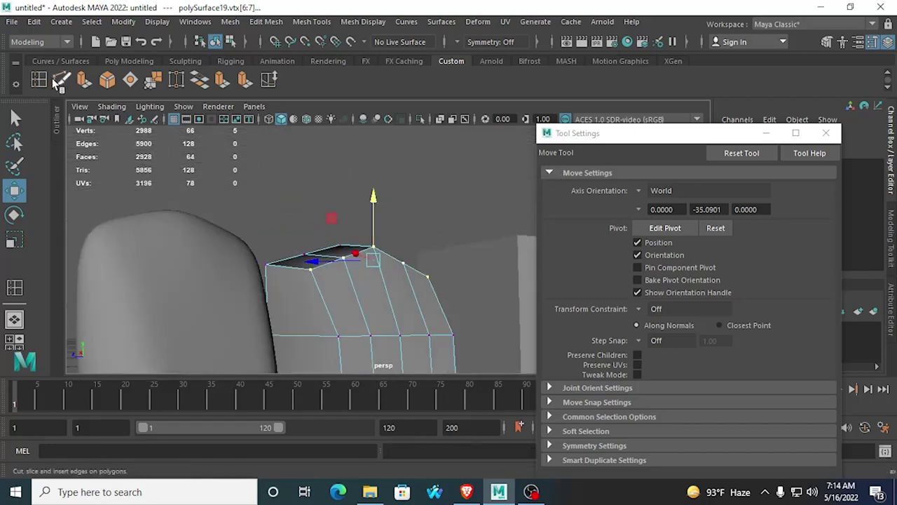
pyautogui.press('y')
pyautogui.click(313, 303)
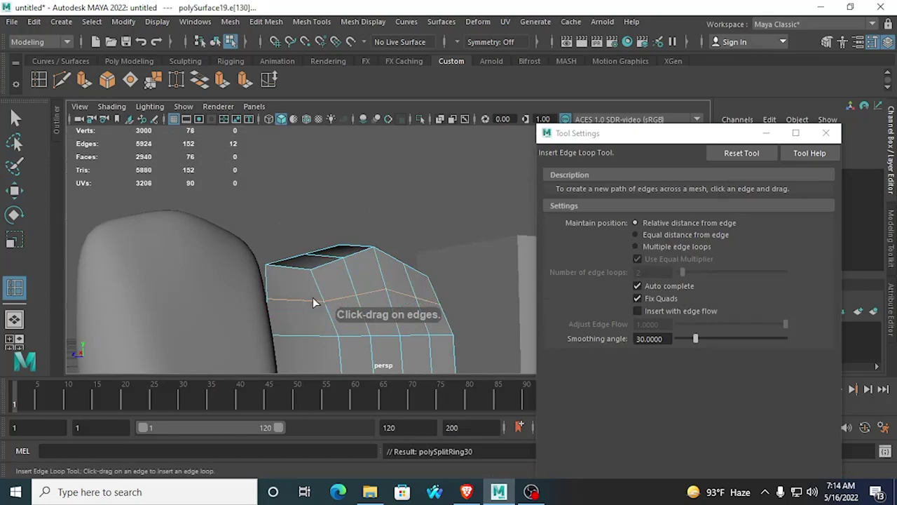
pyautogui.press('3')
# Step: Return the reshaped tooth to object mode, compare it with its neighbours from outside the jaw, and select the whole tooth
pyautogui.keyDown('alt'); pyautogui.moveTo(339, 319); pyautogui.dragTo(518, 280); pyautogui.keyUp('alt')
pyautogui.click(15, 119)
pyautogui.keyDown('alt'); pyautogui.moveTo(309, 282); pyautogui.dragTo(399, 252); pyautogui.keyUp('alt')
pyautogui.moveTo(313, 265); pyautogui.dragTo(376, 106, button='right')
pyautogui.keyDown('alt'); pyautogui.moveTo(315, 273); pyautogui.dragTo(361, 290); pyautogui.keyUp('alt')
pyautogui.moveTo(361, 291); pyautogui.dragTo(427, 110, button='right')
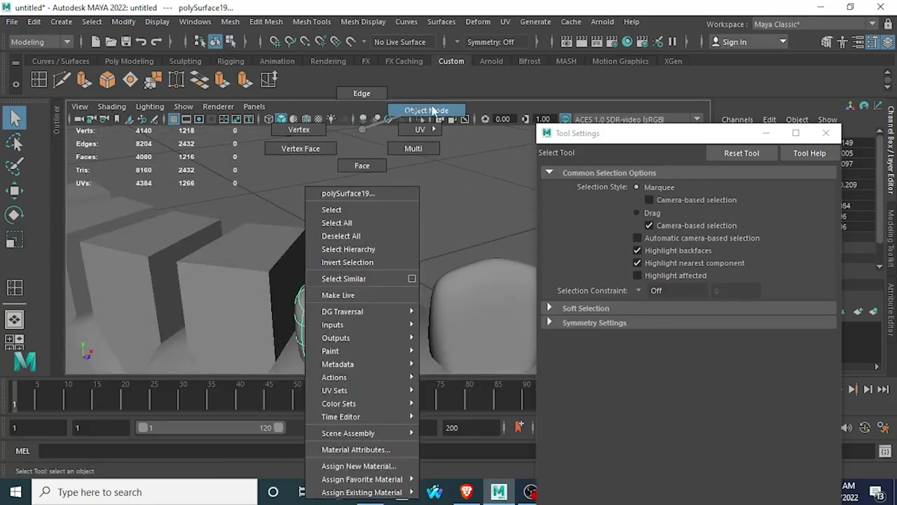
pyautogui.click(411, 251)
pyautogui.scroll(-3, 411, 251)
pyautogui.keyDown('alt'); pyautogui.moveTo(411, 251); pyautogui.dragTo(391, 240); pyautogui.keyUp('alt')
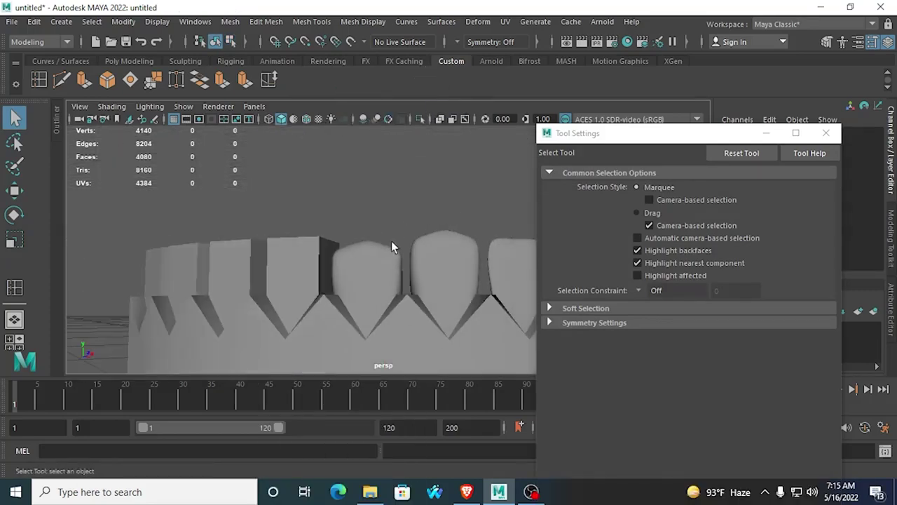
pyautogui.scroll(-4, 390, 242)
pyautogui.click(377, 265)
pyautogui.keyDown('alt'); pyautogui.moveTo(382, 332); pyautogui.dragTo(251, 346); pyautogui.keyUp('alt')
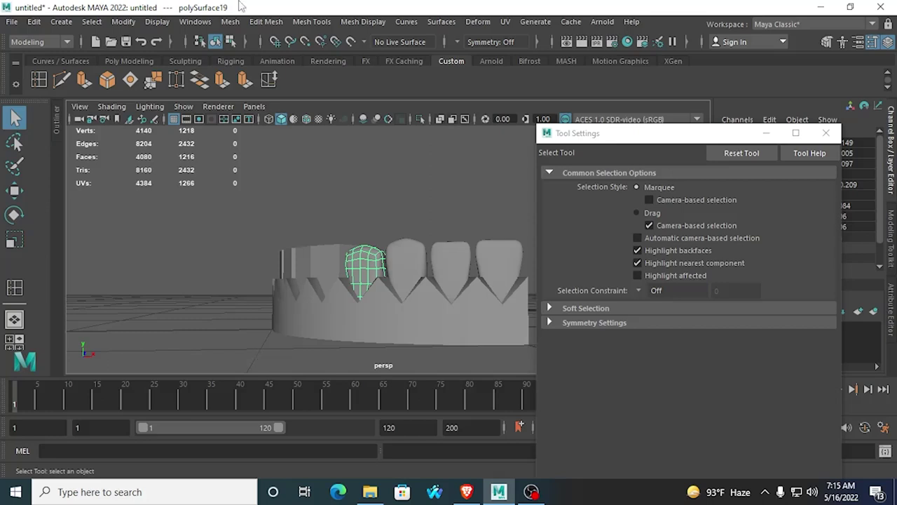
# Step: Delete the square block directly beside the reshaped tooth so that its socket is empty
pyautogui.scroll(4, 452, 170)
pyautogui.click(323, 174)
pyautogui.keyDown('alt'); pyautogui.moveTo(332, 186); pyautogui.dragTo(378, 238); pyautogui.keyUp('alt')
pyautogui.click(307, 260)
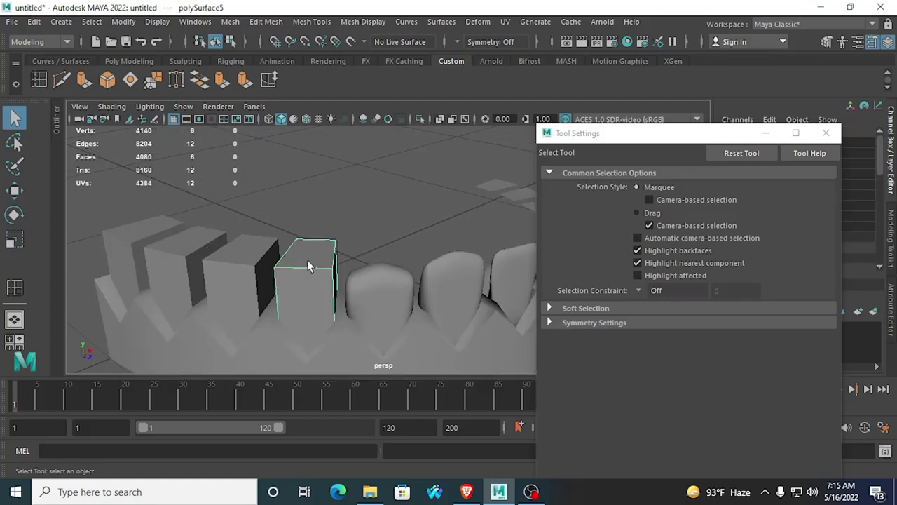
pyautogui.press('Delete')
pyautogui.click(374, 293)
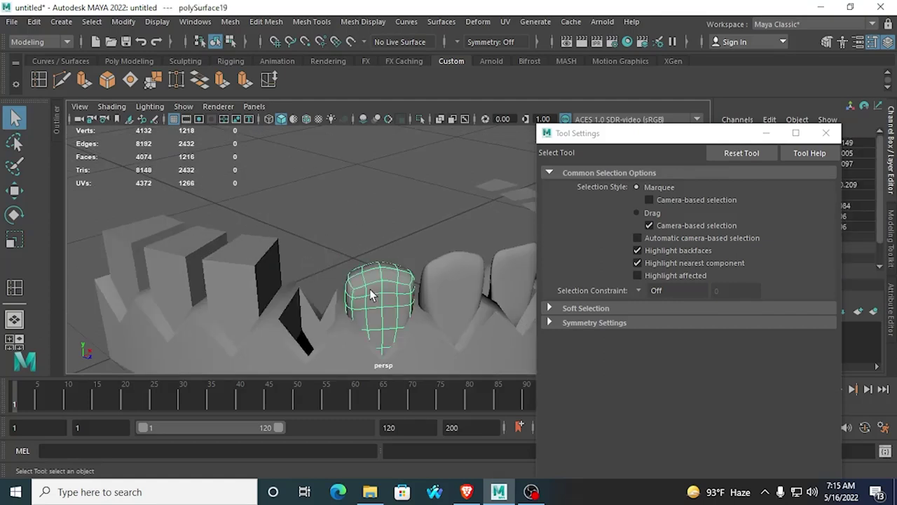
pyautogui.hotkey('ctrl', 'd')
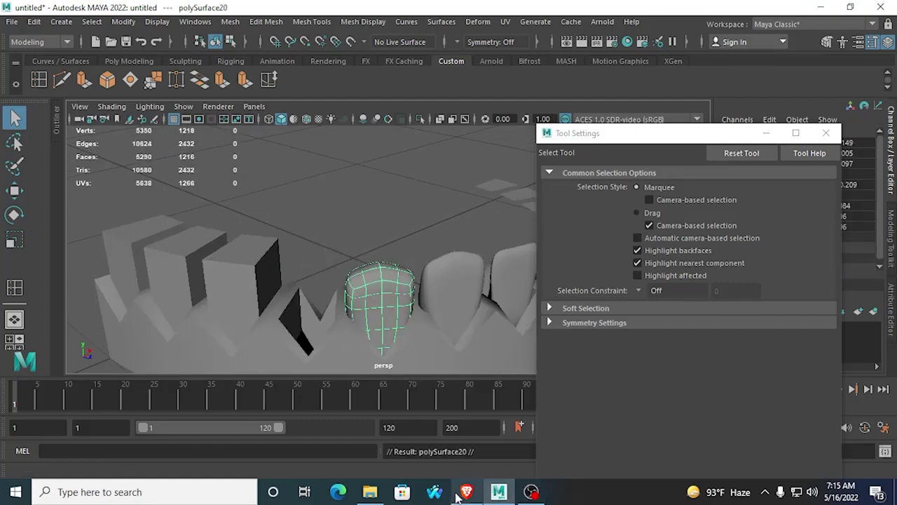
pyautogui.click(467, 492)
pyautogui.click(466, 494)
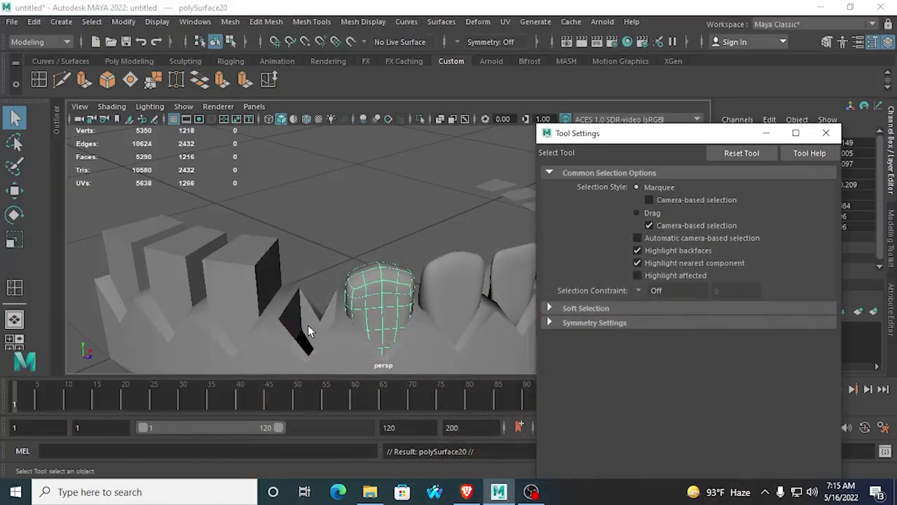
pyautogui.click(466, 491)
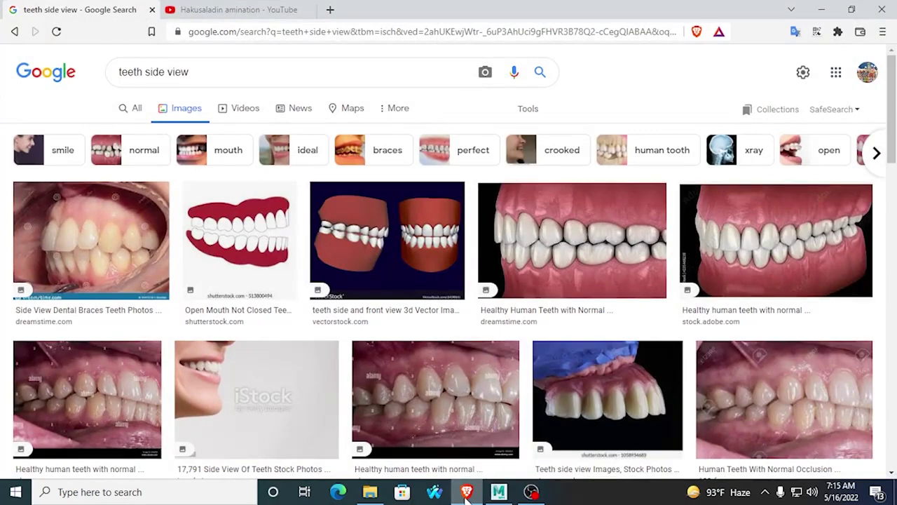
pyautogui.click(466, 494)
pyautogui.scroll(3, 395, 280)
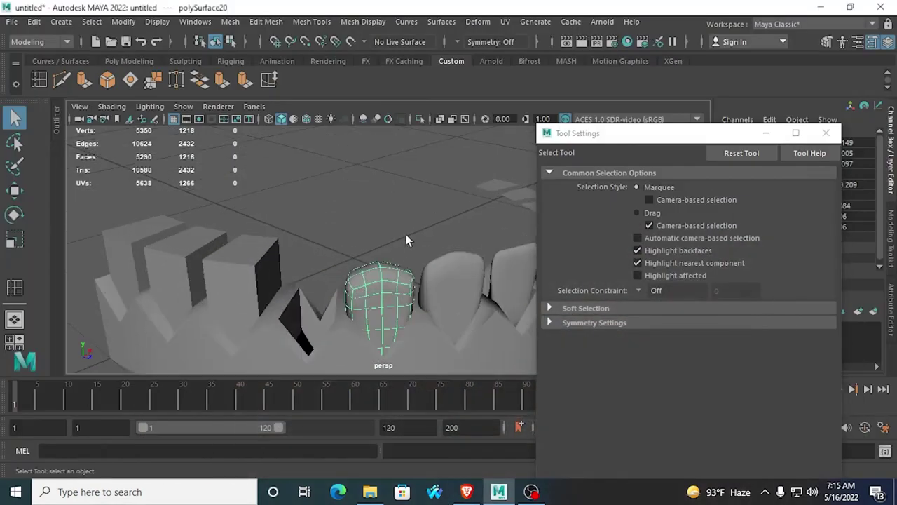
pyautogui.keyDown('alt'); pyautogui.moveTo(406, 237); pyautogui.dragTo(415, 212); pyautogui.keyUp('alt')
pyautogui.keyDown('alt'); pyautogui.moveTo(351, 313); pyautogui.dragTo(259, 288); pyautogui.keyUp('alt')
pyautogui.press('Delete')
# Step: Examine the reshaped tooth's outer curvature against the neighbouring tooth from above and outside, and reselect the reshaped tooth
pyautogui.click(414, 277)
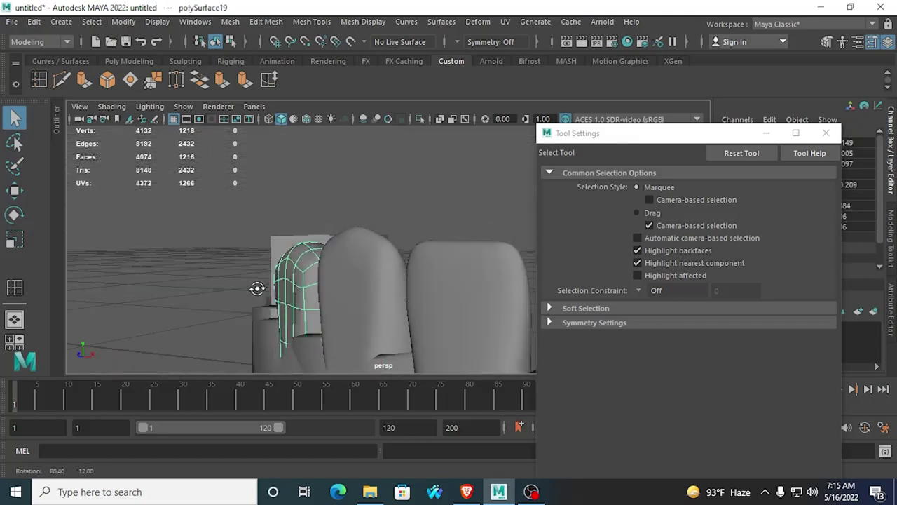
pyautogui.keyDown('alt'); pyautogui.moveTo(300, 285); pyautogui.dragTo(313, 275, button='middle'); pyautogui.keyUp('alt')
pyautogui.keyDown('alt'); pyautogui.moveTo(314, 274); pyautogui.dragTo(285, 265); pyautogui.keyUp('alt')
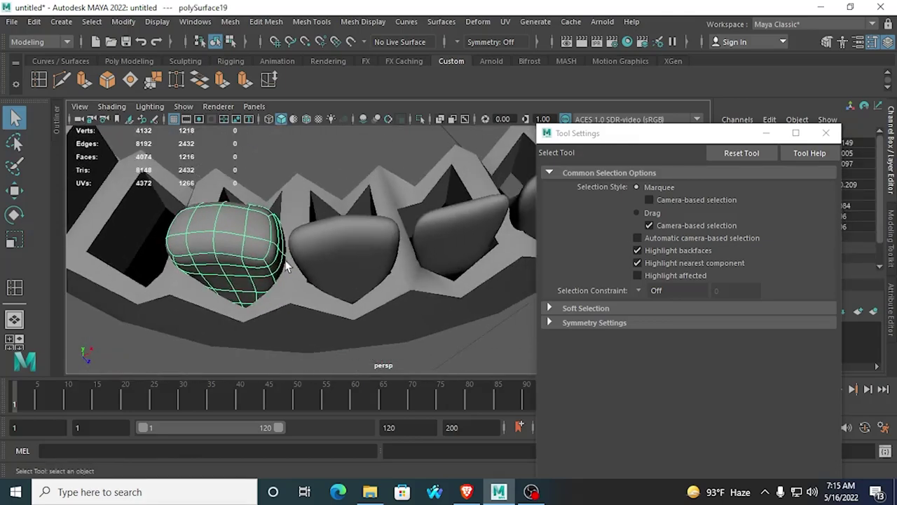
pyautogui.keyDown('alt'); pyautogui.moveTo(343, 276); pyautogui.dragTo(326, 257); pyautogui.keyUp('alt')
pyautogui.click(350, 277)
pyautogui.scroll(3, 267, 311)
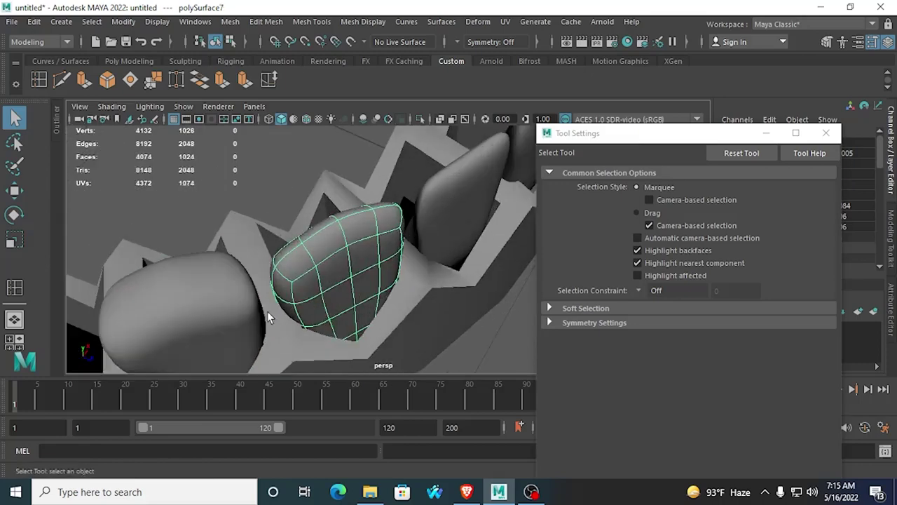
pyautogui.keyDown('alt'); pyautogui.moveTo(267, 311); pyautogui.dragTo(509, 203, button='middle'); pyautogui.keyUp('alt')
pyautogui.click(458, 239)
pyautogui.keyDown('alt'); pyautogui.moveTo(457, 238); pyautogui.dragTo(344, 237); pyautogui.keyUp('alt')
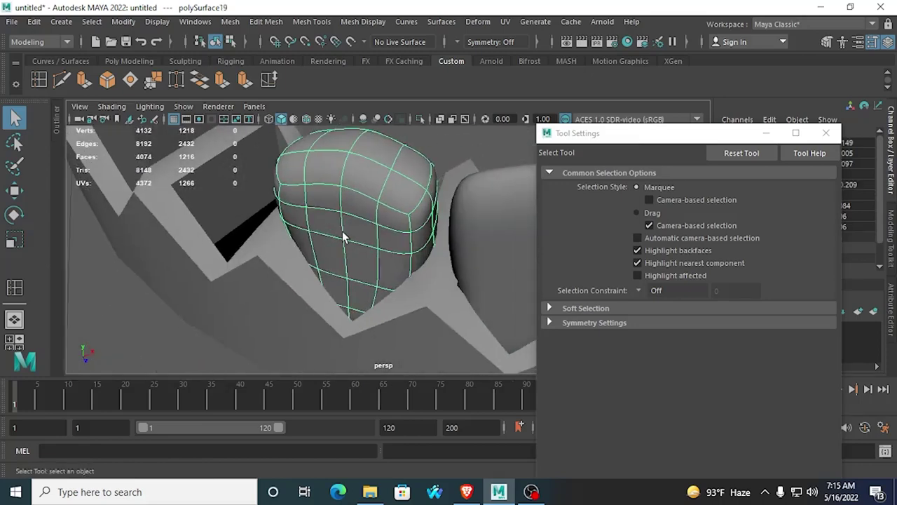
# Step: Turn off smooth preview on the reshaped tooth and select the six central vertices in two rows on its outer face
pyautogui.press('1')
pyautogui.moveTo(316, 201); pyautogui.dragTo(255, 140, button='right')
pyautogui.click(312, 208)
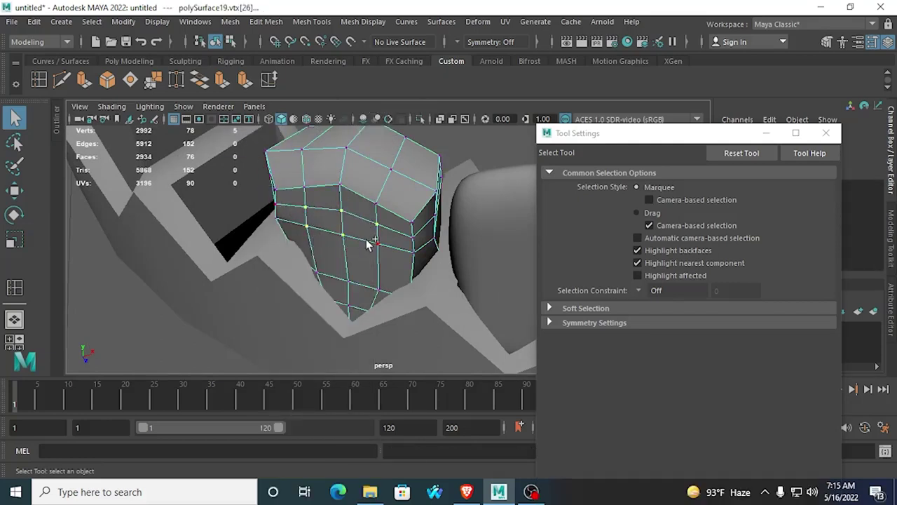
pyautogui.click(14, 190)
# Step: Align the move axis with the tooth's outer face at about -40.58° in Y and move the six vertices along the custom Z axis
pyautogui.keyDown('alt'); pyautogui.moveTo(342, 210); pyautogui.dragTo(330, 246); pyautogui.keyUp('alt')
pyautogui.press('d')
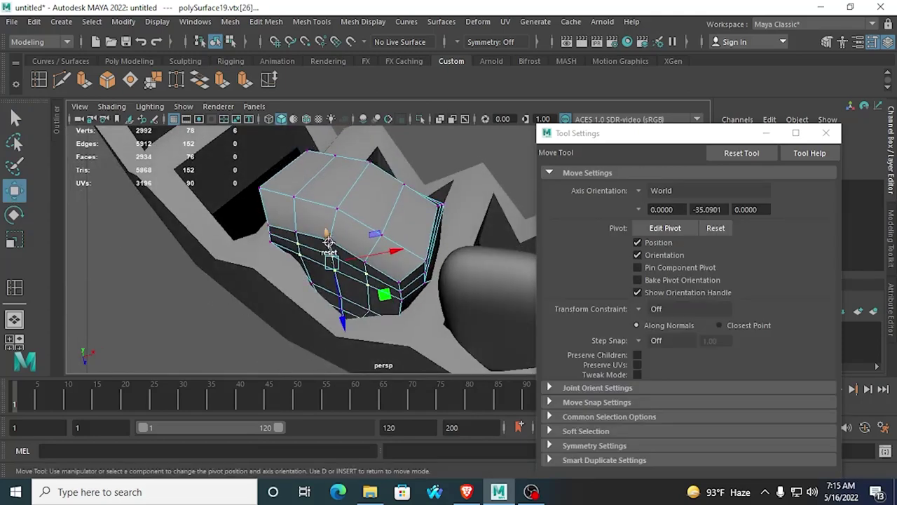
pyautogui.click(291, 279)
pyautogui.press('d')
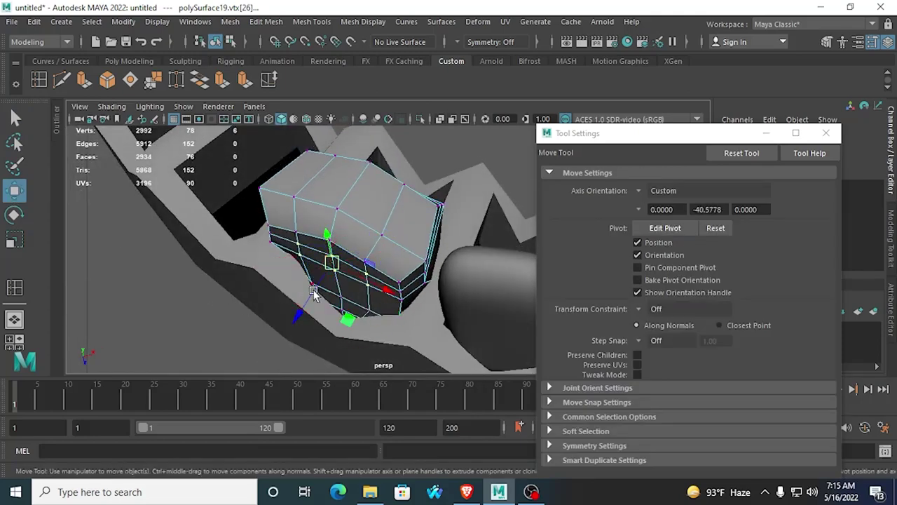
pyautogui.keyDown('alt'); pyautogui.moveTo(295, 321); pyautogui.dragTo(323, 256); pyautogui.keyUp('alt')
pyautogui.click(333, 218)
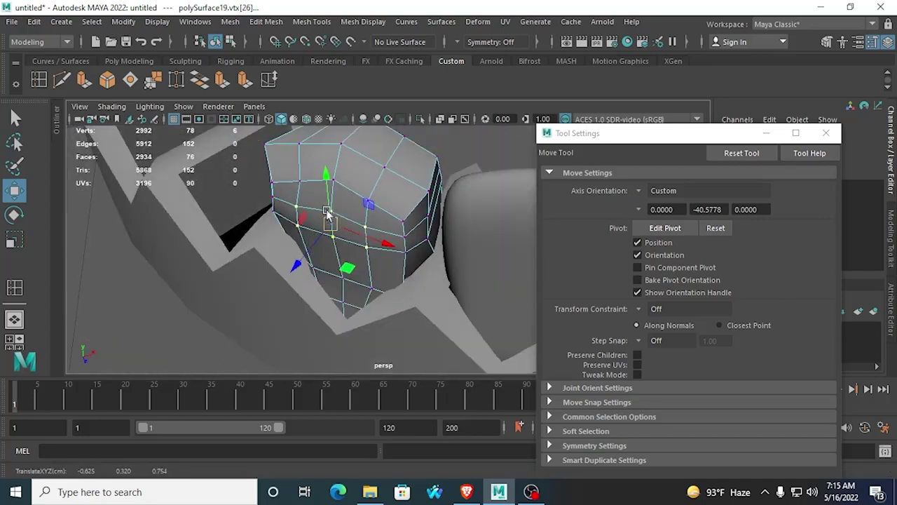
# Step: Select the single outer-face vertex, align its move axis to about -39.58° in Y, and shift it along the custom Z axis
pyautogui.click(337, 204)
pyautogui.keyDown('alt'); pyautogui.moveTo(324, 220); pyautogui.dragTo(294, 256); pyautogui.keyUp('alt')
pyautogui.press('d')
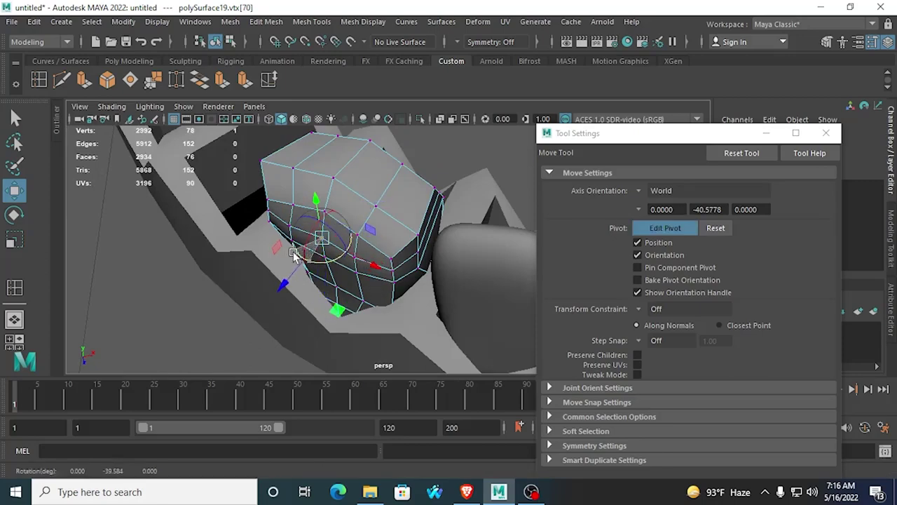
pyautogui.press('d')
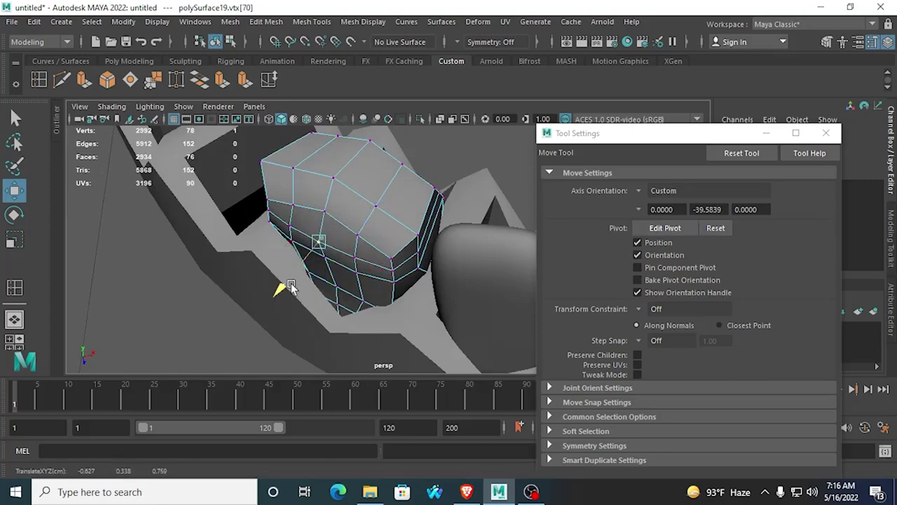
pyautogui.keyDown('alt'); pyautogui.moveTo(288, 287); pyautogui.dragTo(339, 344); pyautogui.keyUp('alt')
# Step: Adjust more individual vertices on the tooth's outer face, ending with one in the lower row near the socket edge
pyautogui.click(329, 279)
pyautogui.moveTo(407, 315); pyautogui.dragTo(441, 324)
pyautogui.click(471, 314)
pyautogui.click(419, 293)
pyautogui.scroll(5, 420, 316)
pyautogui.keyDown('alt'); pyautogui.moveTo(385, 332); pyautogui.dragTo(446, 276); pyautogui.keyUp('alt')
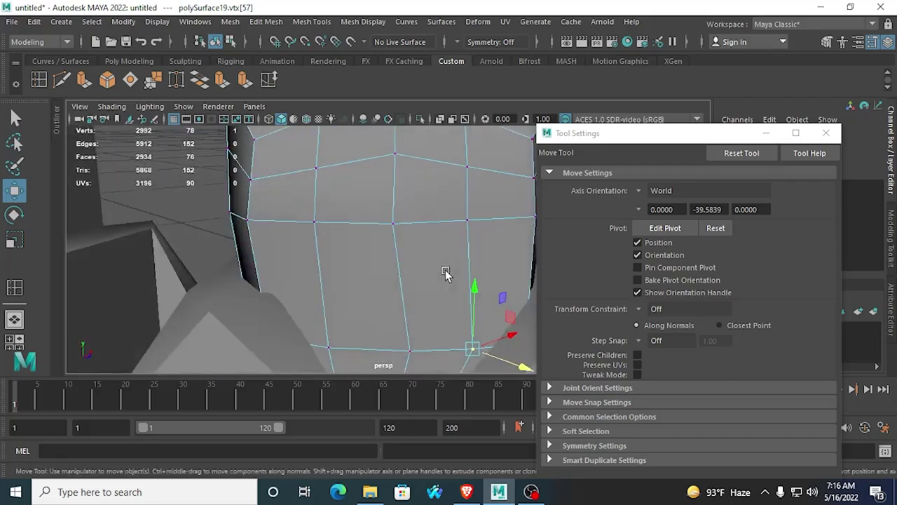
# Step: Turn smooth preview on, return the tooth to object mode, and compare its profile with the neighbouring teeth
pyautogui.scroll(-5, 424, 296)
pyautogui.press('3')
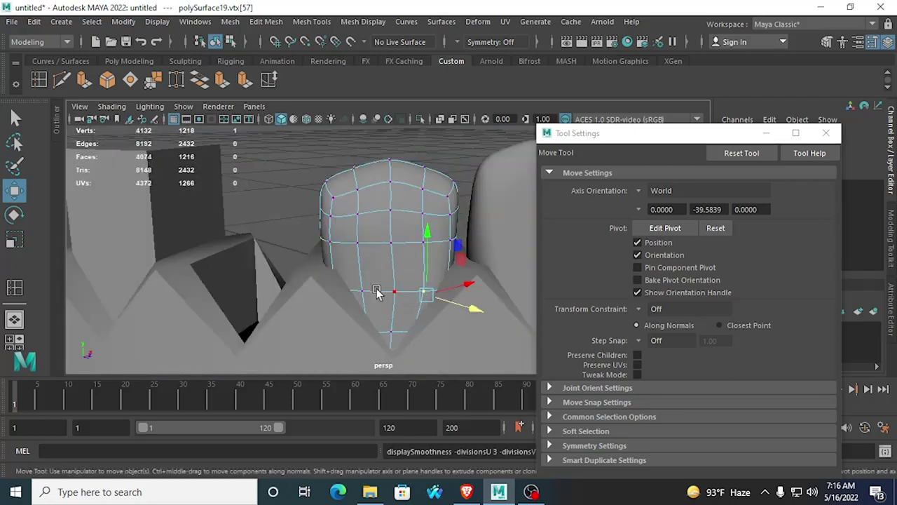
pyautogui.keyDown('alt'); pyautogui.moveTo(377, 293); pyautogui.dragTo(373, 251); pyautogui.keyUp('alt')
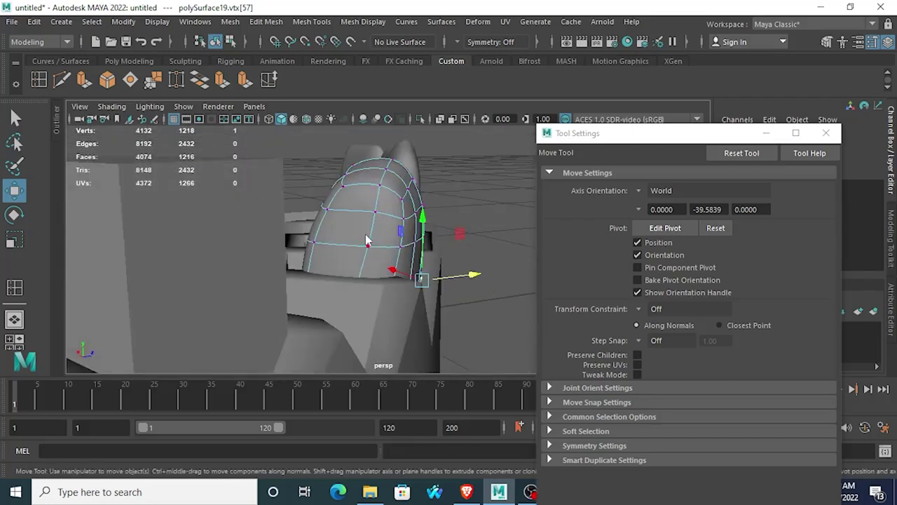
pyautogui.moveTo(365, 240); pyautogui.dragTo(429, 92, button='right')
pyautogui.click(446, 157)
pyautogui.keyDown('alt'); pyautogui.moveTo(448, 222); pyautogui.dragTo(272, 208); pyautogui.keyUp('alt')
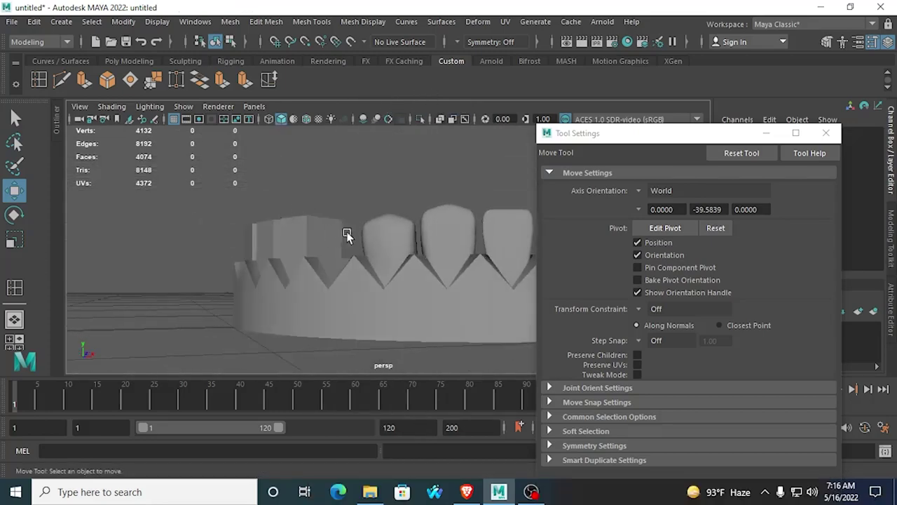
pyautogui.keyDown('alt'); pyautogui.moveTo(347, 233); pyautogui.dragTo(419, 281); pyautogui.keyUp('alt')
pyautogui.scroll(9, 419, 282)
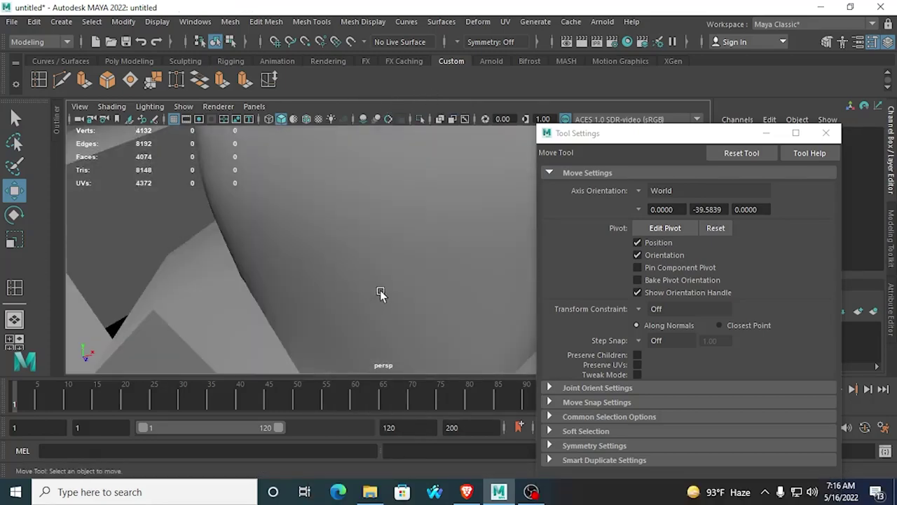
pyautogui.scroll(-4, 395, 263)
# Step: Return the tooth to unsmoothed vertex editing and adjust individual vertices on the lower outer face along the world Z axis
pyautogui.click(389, 259)
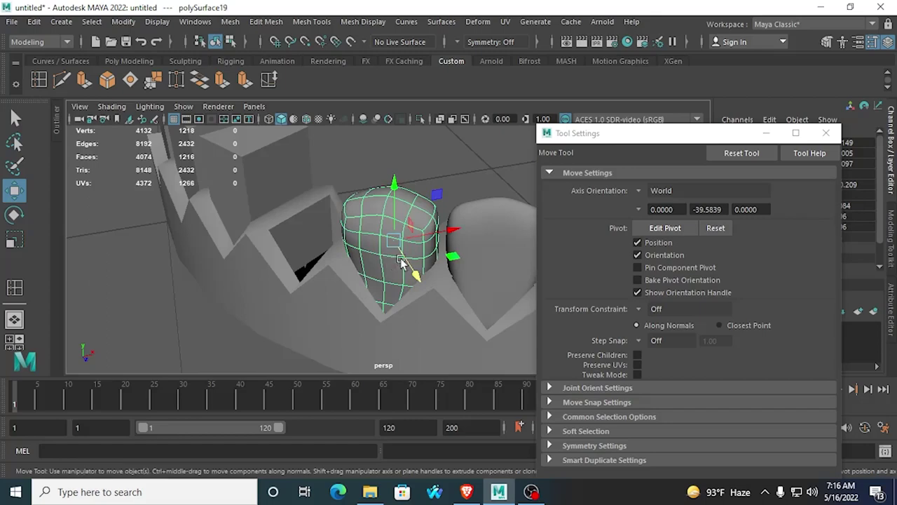
pyautogui.keyDown('alt'); pyautogui.moveTo(402, 261); pyautogui.dragTo(377, 299); pyautogui.keyUp('alt')
pyautogui.moveTo(371, 130); pyautogui.dragTo(301, 126, button='right')
pyautogui.click(378, 284)
pyautogui.moveTo(391, 302)
pyautogui.mouseDown()
pyautogui.moveTo(437, 254)
pyautogui.moveTo(426, 256)
pyautogui.moveTo(426, 282)
pyautogui.moveTo(411, 254)
pyautogui.moveTo(385, 301)
pyautogui.moveTo(374, 230)
pyautogui.moveTo(411, 296)
pyautogui.moveTo(437, 294)
pyautogui.moveTo(421, 360)
pyautogui.moveTo(391, 356)
pyautogui.moveTo(392, 289)
pyautogui.mouseUp()
pyautogui.click(395, 316)
pyautogui.click(361, 312)
pyautogui.keyDown('alt'); pyautogui.moveTo(387, 310); pyautogui.dragTo(364, 349); pyautogui.keyUp('alt')
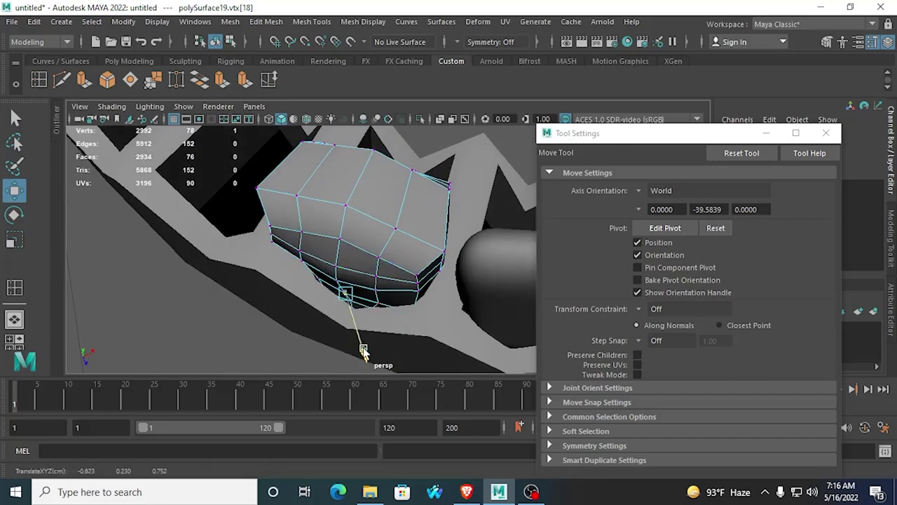
pyautogui.keyDown('alt'); pyautogui.moveTo(393, 285); pyautogui.dragTo(358, 267); pyautogui.keyUp('alt')
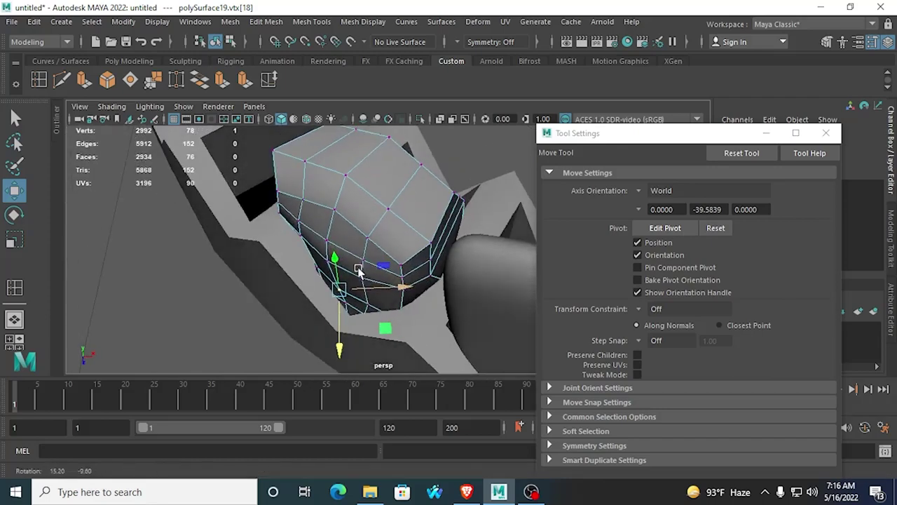
# Step: Move individual vertices around the upper part of the outer face along world Z to round the tooth's bulge
pyautogui.click(335, 213)
pyautogui.keyDown('alt'); pyautogui.moveTo(335, 214); pyautogui.dragTo(314, 310); pyautogui.keyUp('alt')
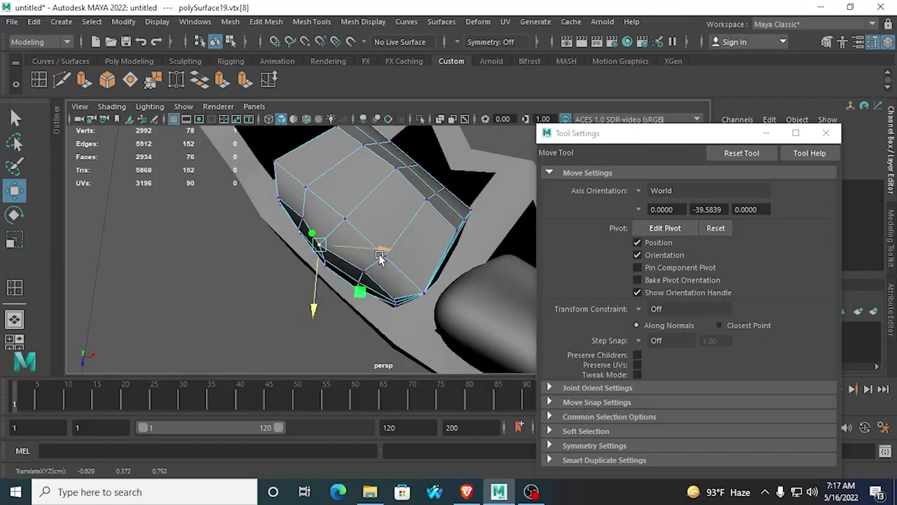
pyautogui.moveTo(379, 257); pyautogui.dragTo(414, 249)
pyautogui.click(312, 267)
pyautogui.moveTo(354, 239); pyautogui.dragTo(352, 241)
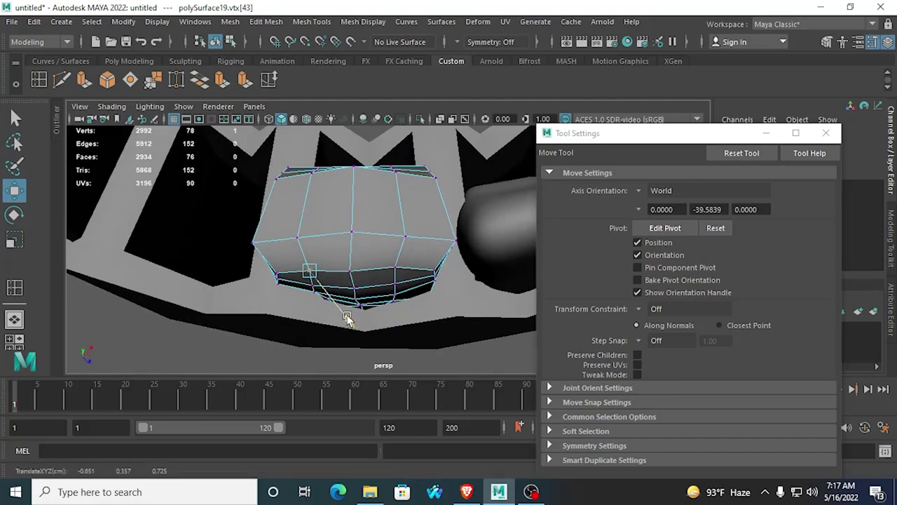
pyautogui.click(390, 268)
pyautogui.moveTo(418, 299); pyautogui.dragTo(414, 293)
# Step: Turn smooth preview back on, return the tooth to object mode, and check its fit in the row from outside
pyautogui.press('3')
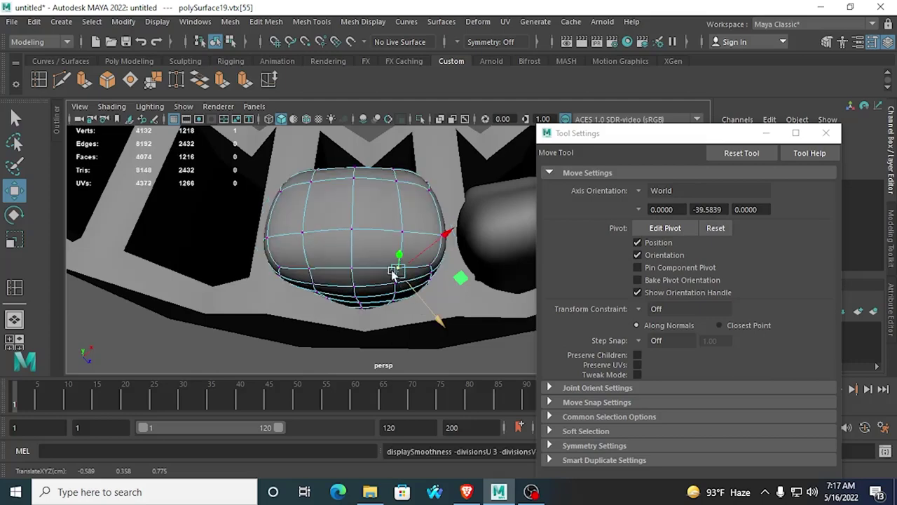
pyautogui.moveTo(384, 265); pyautogui.dragTo(442, 94, button='right')
pyautogui.scroll(-5, 447, 144)
pyautogui.keyDown('alt'); pyautogui.moveTo(447, 144); pyautogui.dragTo(448, 91); pyautogui.keyUp('alt')
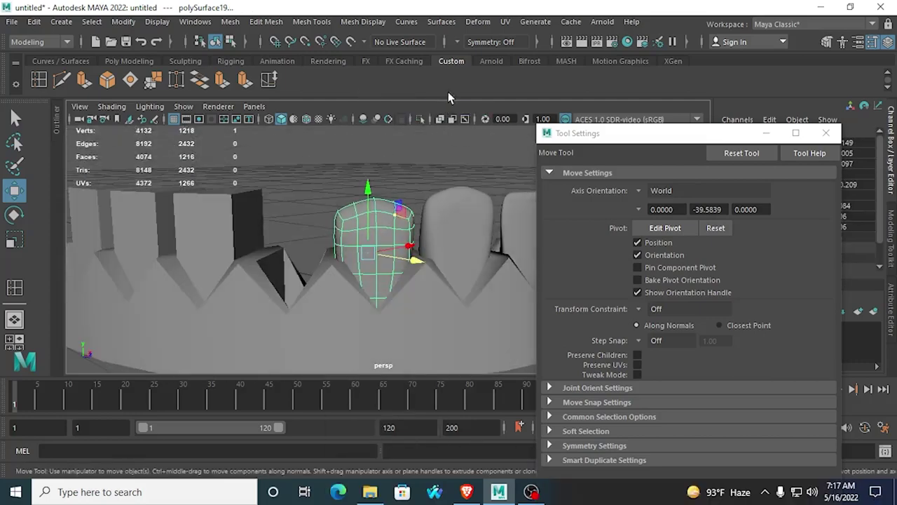
pyautogui.click(321, 189)
pyautogui.scroll(-6, 280, 168)
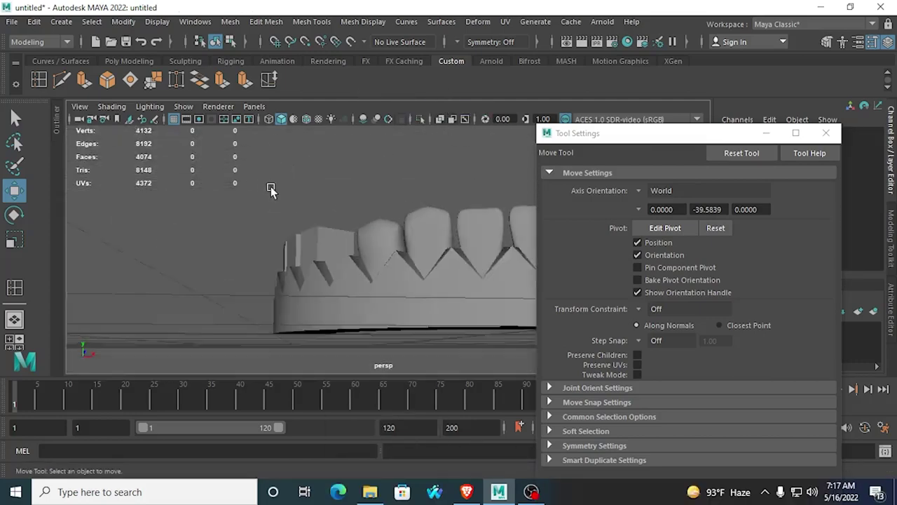
pyautogui.scroll(3, 380, 231)
# Step: Duplicate the reshaped tooth and move the copy along X and Z into the adjacent empty socket in the top view
pyautogui.click(368, 243)
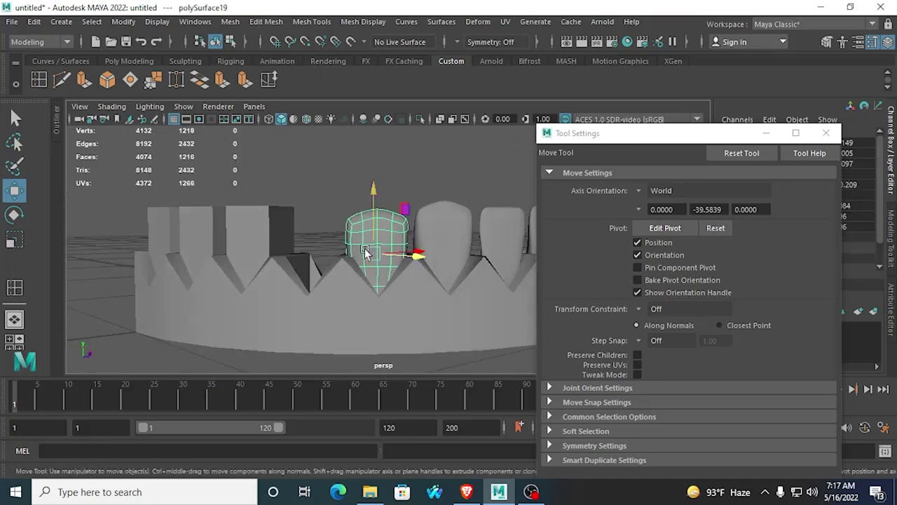
pyautogui.hotkey('ctrl', 'd')
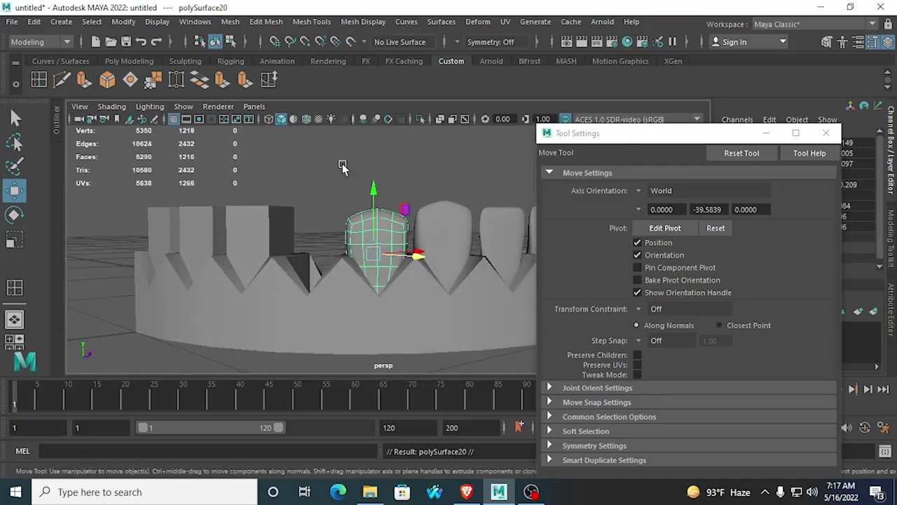
pyautogui.keyDown('alt'); pyautogui.moveTo(318, 234); pyautogui.dragTo(262, 241); pyautogui.keyUp('alt')
pyautogui.press('space')
pyautogui.press('space')
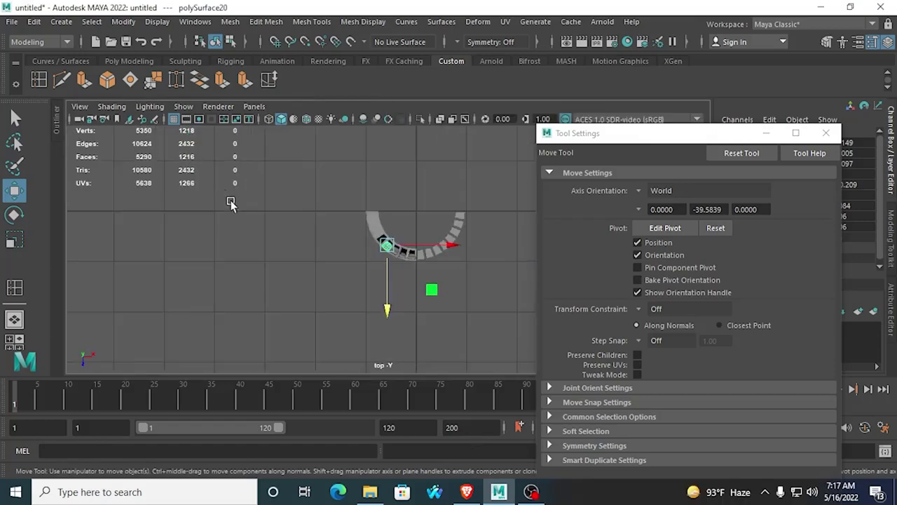
pyautogui.scroll(8, 330, 252)
pyautogui.moveTo(449, 214); pyautogui.dragTo(395, 205)
pyautogui.moveTo(327, 269); pyautogui.dragTo(322, 221)
pyautogui.keyDown('alt'); pyautogui.moveTo(335, 225); pyautogui.dragTo(363, 266, button='middle'); pyautogui.keyUp('alt')
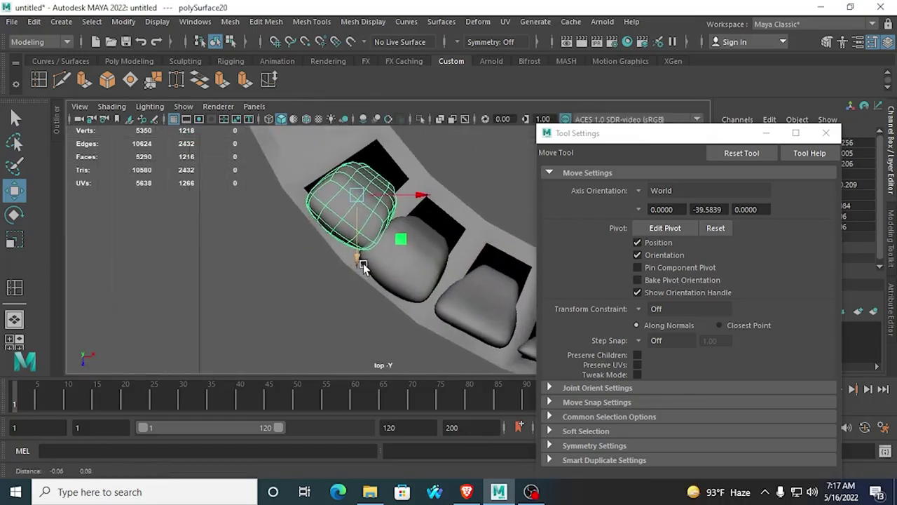
# Step: Rotate the copied tooth to follow the jaw's curve and orient its pivot to about -50.95° in Y
pyautogui.scroll(2, 362, 265)
pyautogui.press('e')
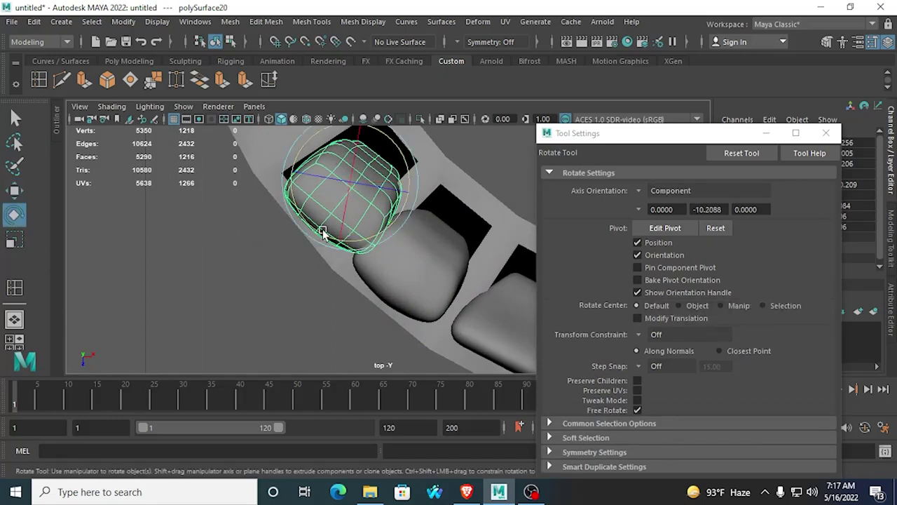
pyautogui.moveTo(322, 232); pyautogui.dragTo(303, 215)
pyautogui.press('d')
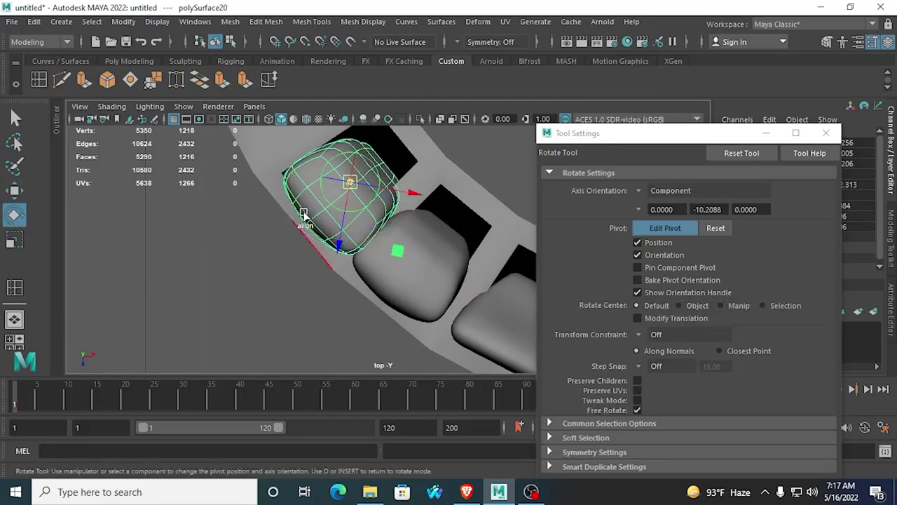
pyautogui.moveTo(359, 216); pyautogui.dragTo(342, 214)
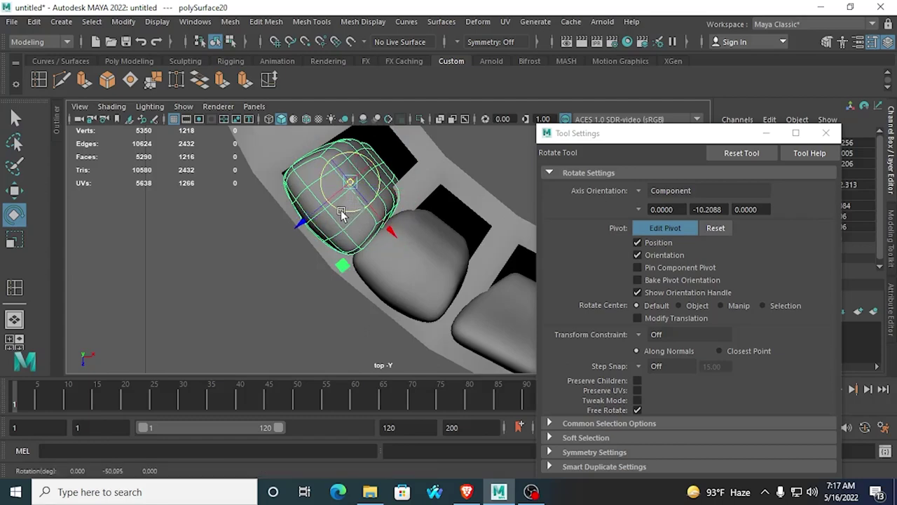
pyautogui.press('d')
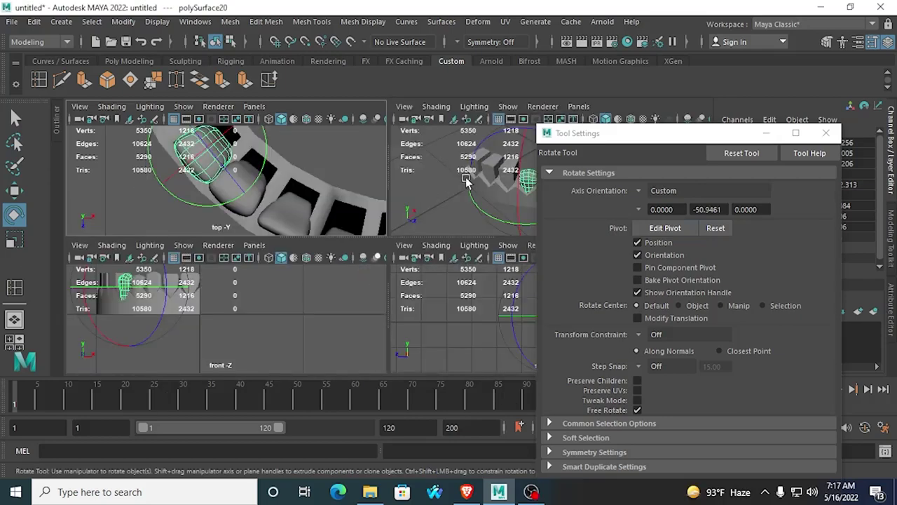
# Step: Seat the copied tooth in its socket in the perspective view by moving it along its custom X and Z axes
pyautogui.press('space')
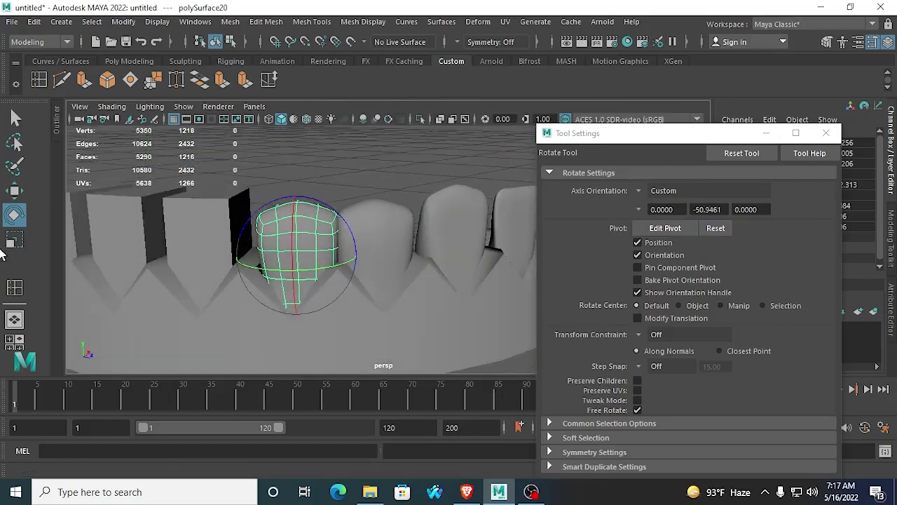
pyautogui.click(12, 191)
pyautogui.keyDown('alt'); pyautogui.moveTo(379, 281); pyautogui.dragTo(383, 307); pyautogui.keyUp('alt')
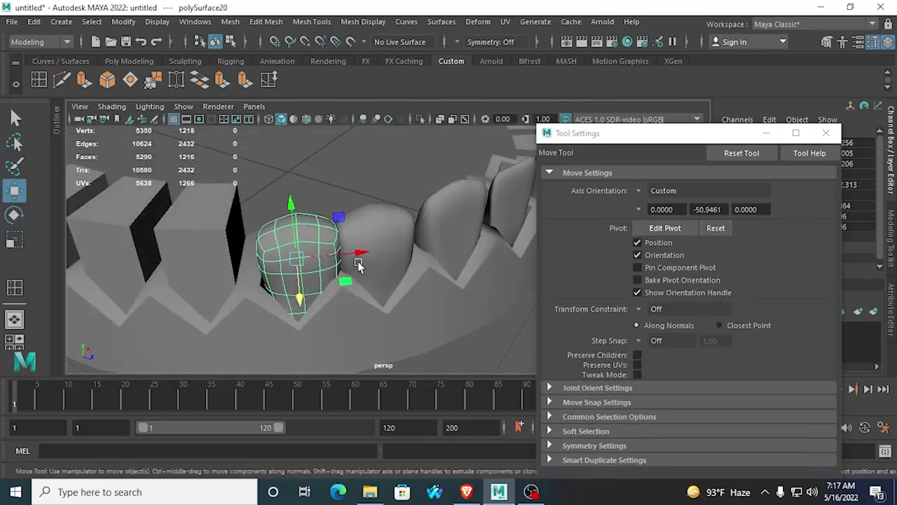
pyautogui.moveTo(361, 258); pyautogui.dragTo(352, 252)
pyautogui.moveTo(293, 294); pyautogui.dragTo(350, 269)
pyautogui.moveTo(345, 348); pyautogui.dragTo(347, 350)
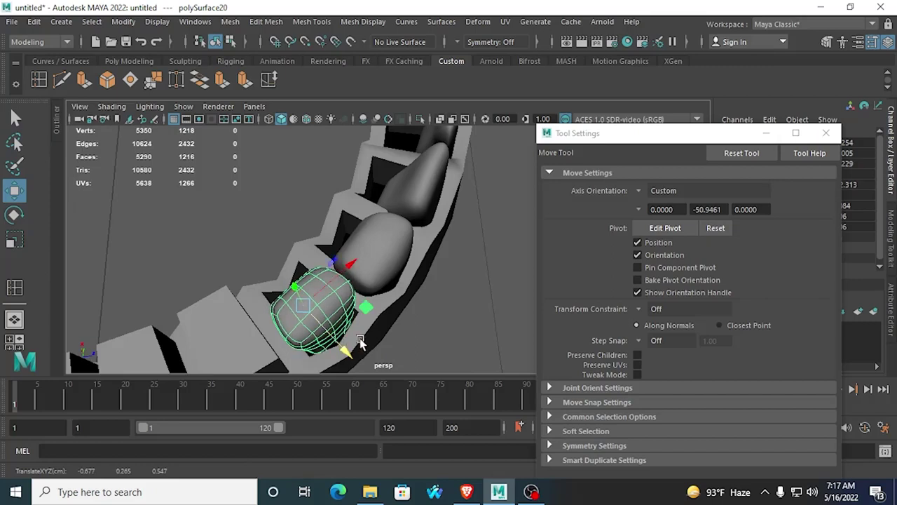
# Step: View the tooth row from the side and compare it with the teeth side-view reference images in the browser
pyautogui.click(246, 237)
pyautogui.keyDown('alt'); pyautogui.moveTo(247, 237); pyautogui.dragTo(440, 266); pyautogui.keyUp('alt')
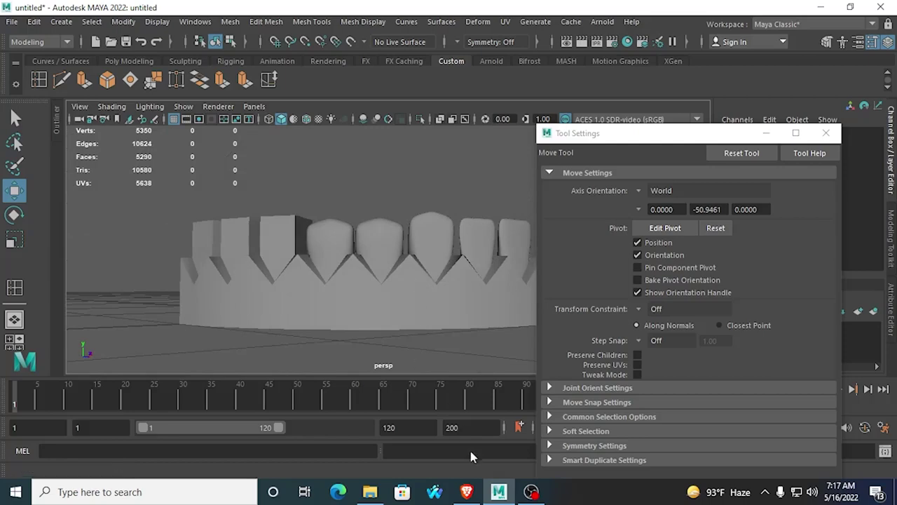
pyautogui.click(466, 492)
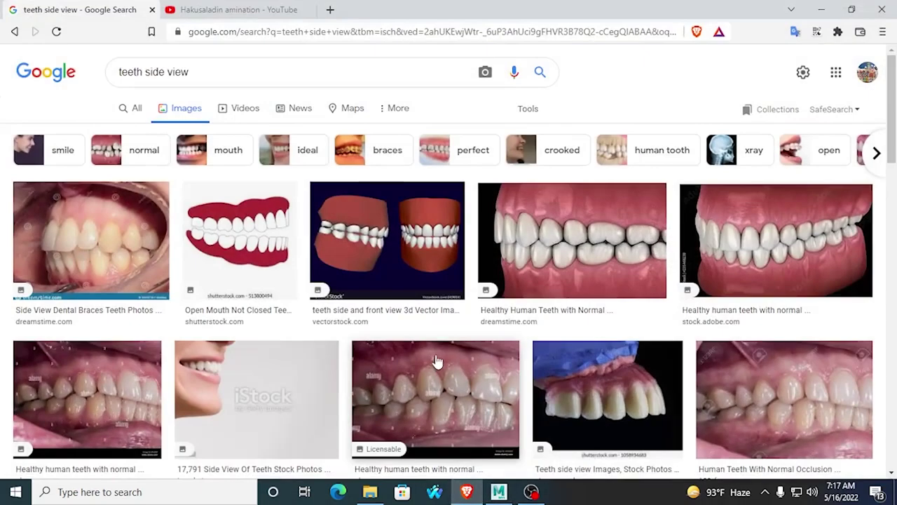
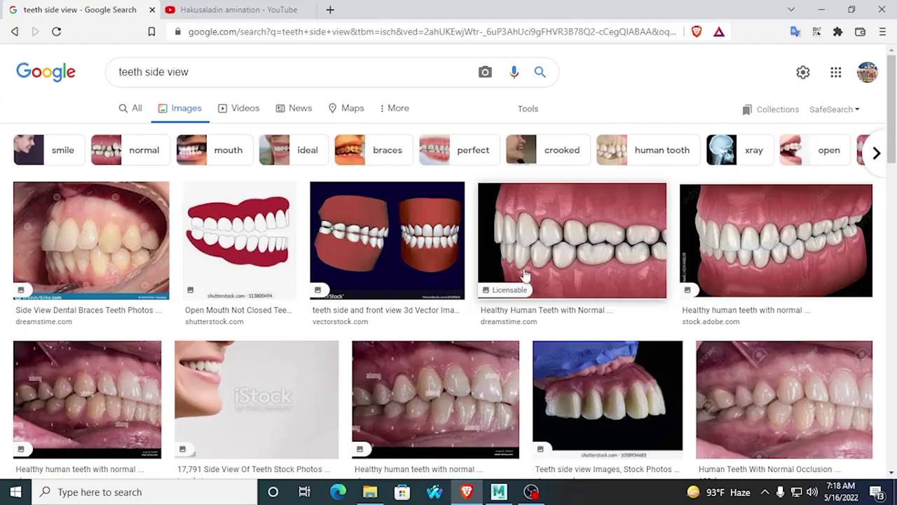
pyautogui.click(498, 492)
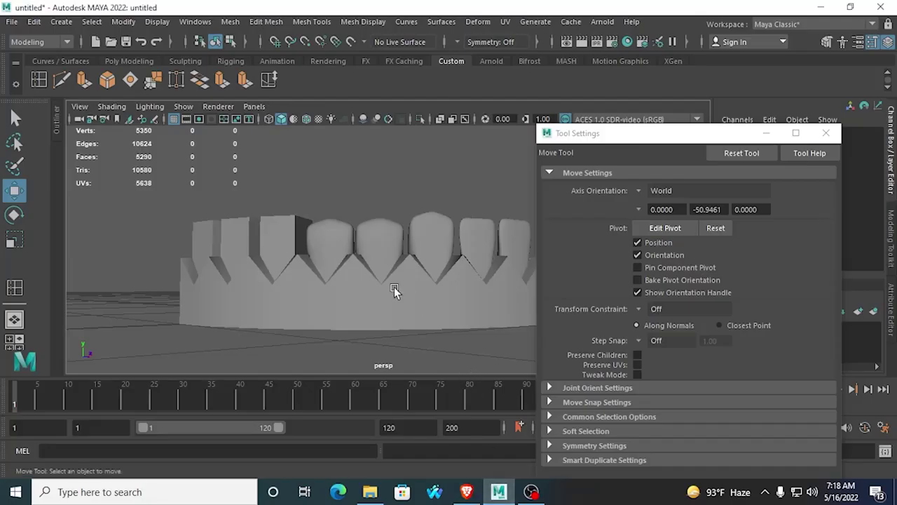
# Step: Lower the rounded tooth next to the square blocks slightly so its height steps down from the neighbouring tooth
pyautogui.click(377, 243)
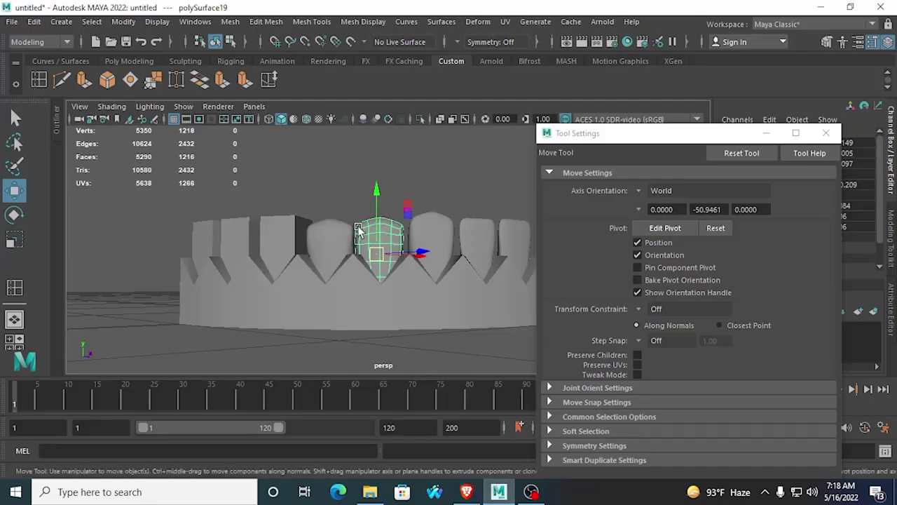
pyautogui.click(298, 195)
pyautogui.keyDown('alt'); pyautogui.moveTo(316, 256); pyautogui.dragTo(438, 302); pyautogui.keyUp('alt')
pyautogui.scroll(3, 438, 298)
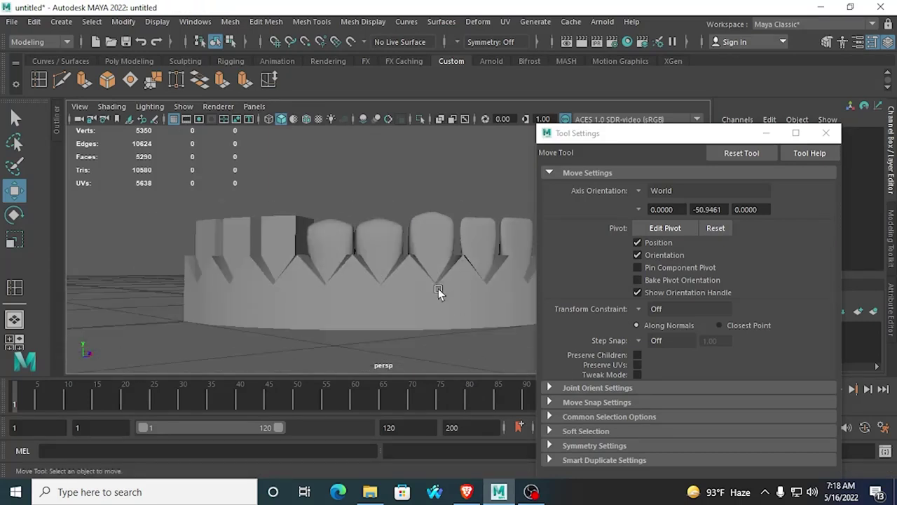
pyautogui.click(382, 242)
pyautogui.click(327, 193)
pyautogui.keyDown('alt'); pyautogui.moveTo(318, 247); pyautogui.dragTo(336, 246); pyautogui.keyUp('alt')
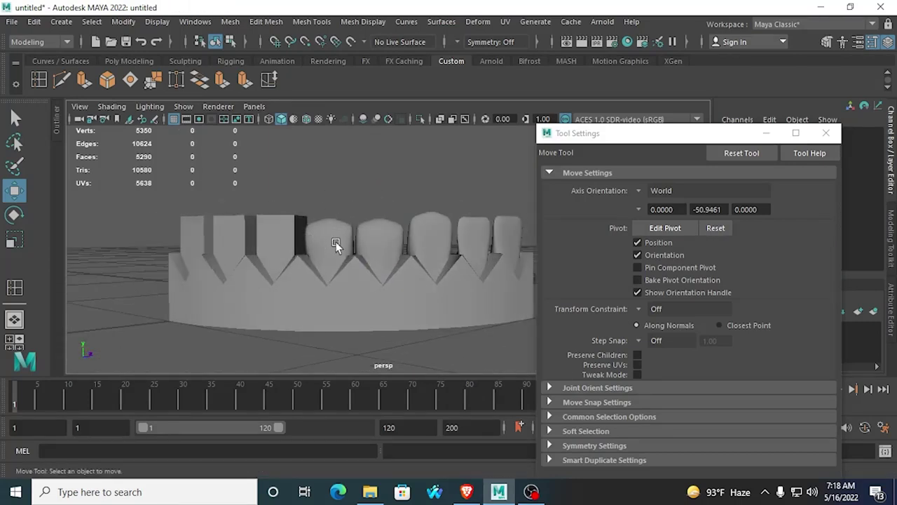
pyautogui.click(335, 244)
pyautogui.moveTo(328, 191); pyautogui.dragTo(328, 189)
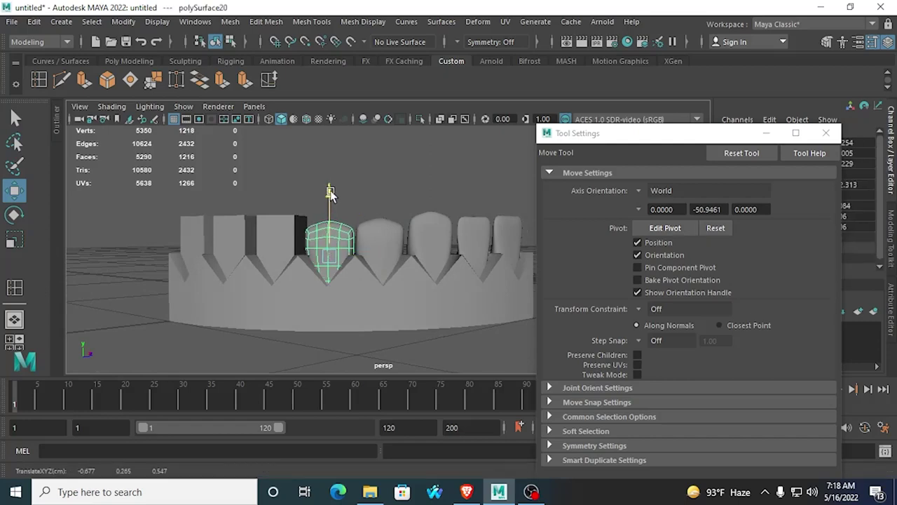
pyautogui.click(353, 200)
pyautogui.click(380, 241)
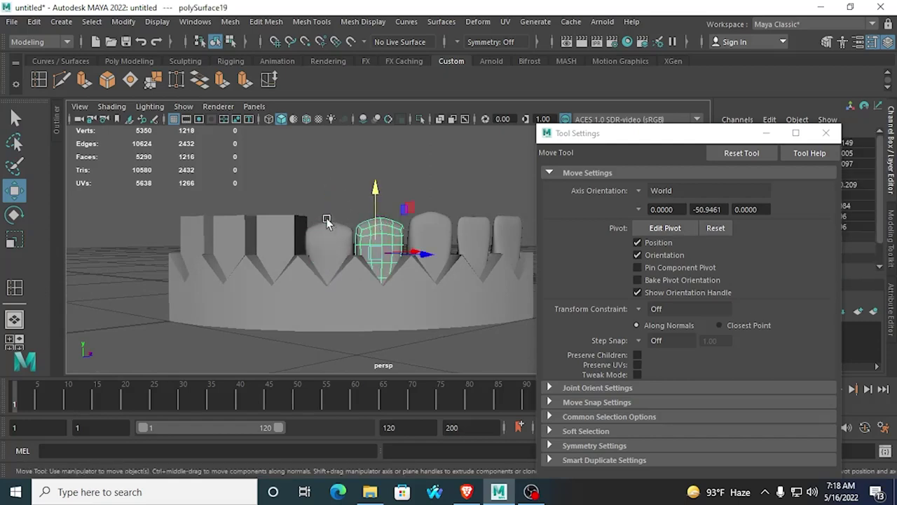
# Step: Inspect the rounded teeth, close the Tool Settings window, and recheck the side-view reference images in the browser
pyautogui.click(300, 184)
pyautogui.keyDown('alt'); pyautogui.moveTo(300, 184); pyautogui.dragTo(327, 289); pyautogui.keyUp('alt')
pyautogui.scroll(3, 305, 240)
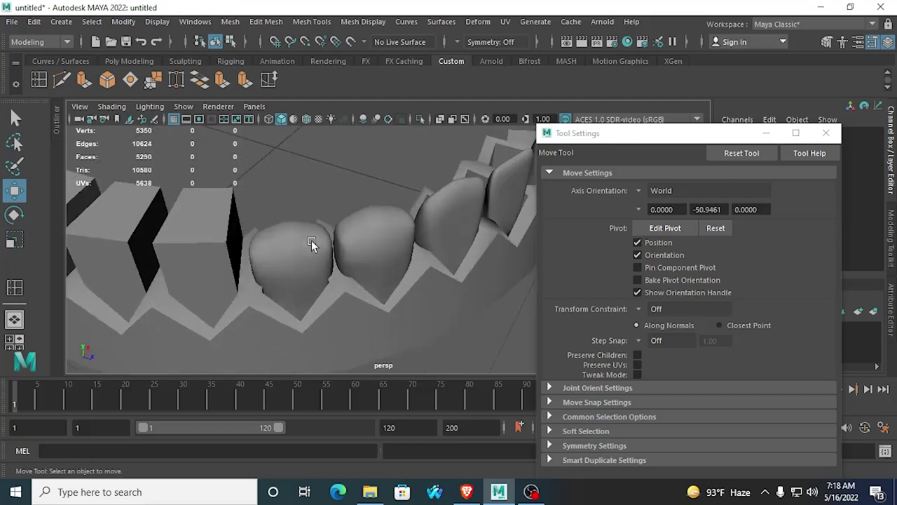
pyautogui.keyDown('alt'); pyautogui.moveTo(214, 245); pyautogui.dragTo(462, 276); pyautogui.keyUp('alt')
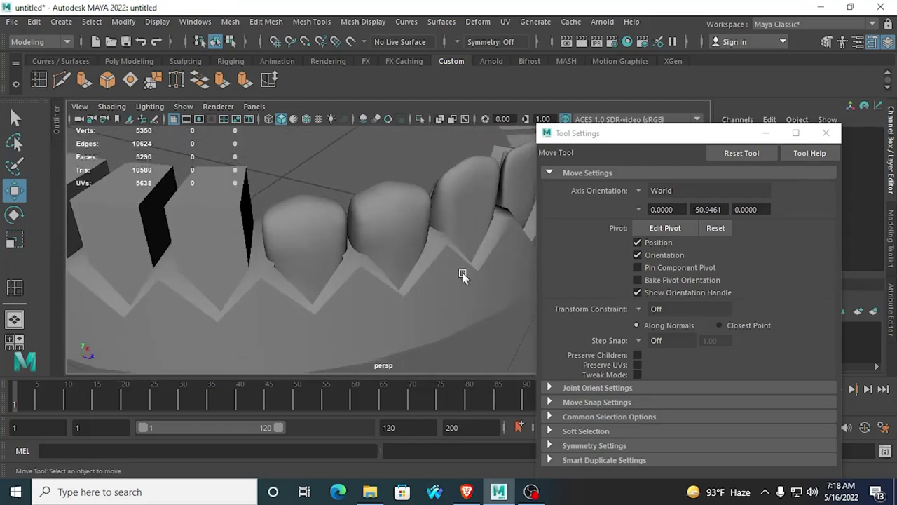
pyautogui.click(825, 133)
pyautogui.scroll(-3, 400, 225)
pyautogui.click(466, 491)
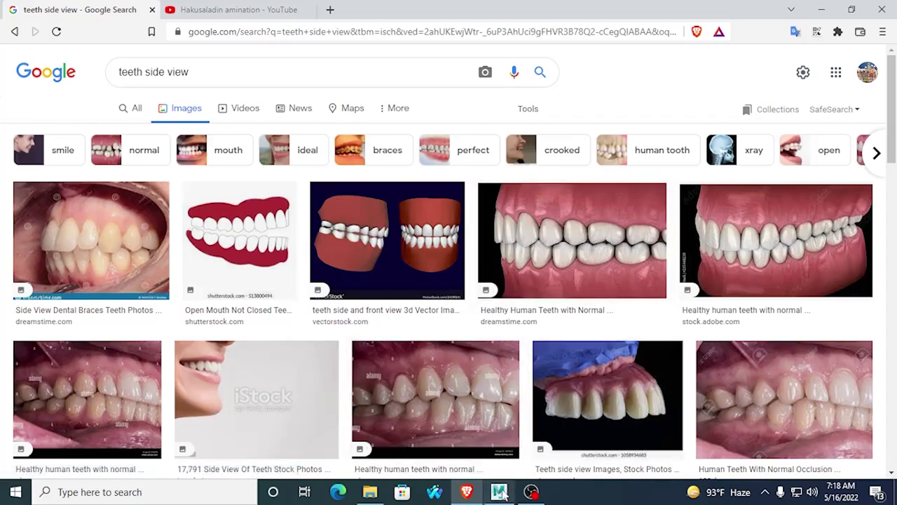
pyautogui.hotkey('alt', 'Tab')
# Step: Center the pivot of the square tooth block beside the last rounded tooth
pyautogui.click(255, 232)
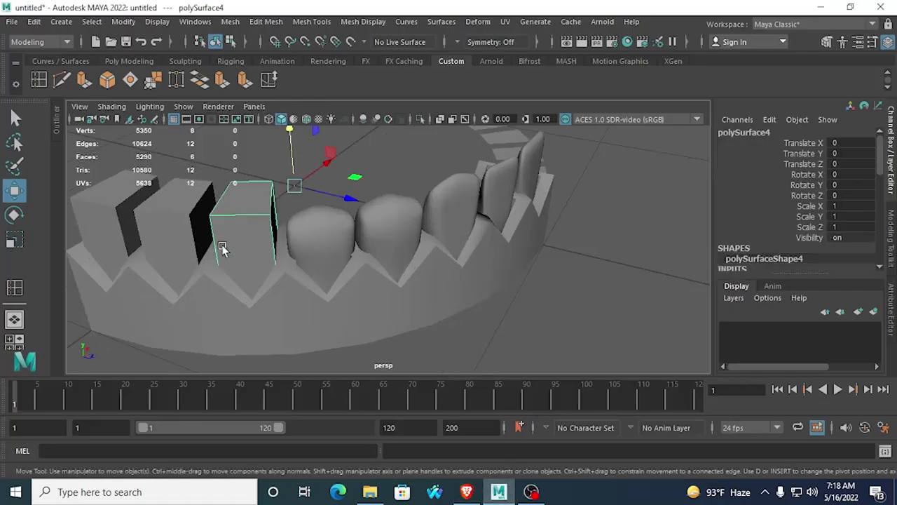
pyautogui.keyDown('alt'); pyautogui.moveTo(222, 247); pyautogui.dragTo(482, 196); pyautogui.keyUp('alt')
pyautogui.scroll(-5, 437, 160)
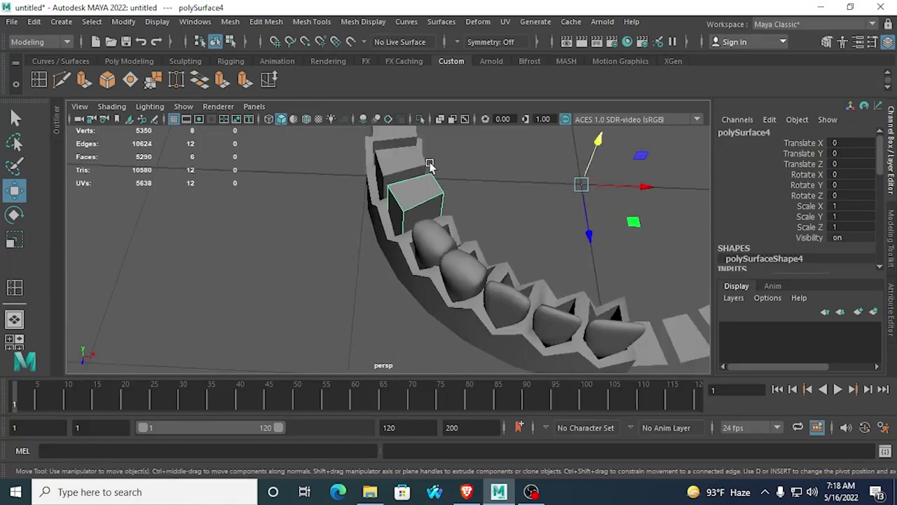
pyautogui.keyDown('alt'); pyautogui.moveTo(430, 166); pyautogui.dragTo(641, 188); pyautogui.keyUp('alt')
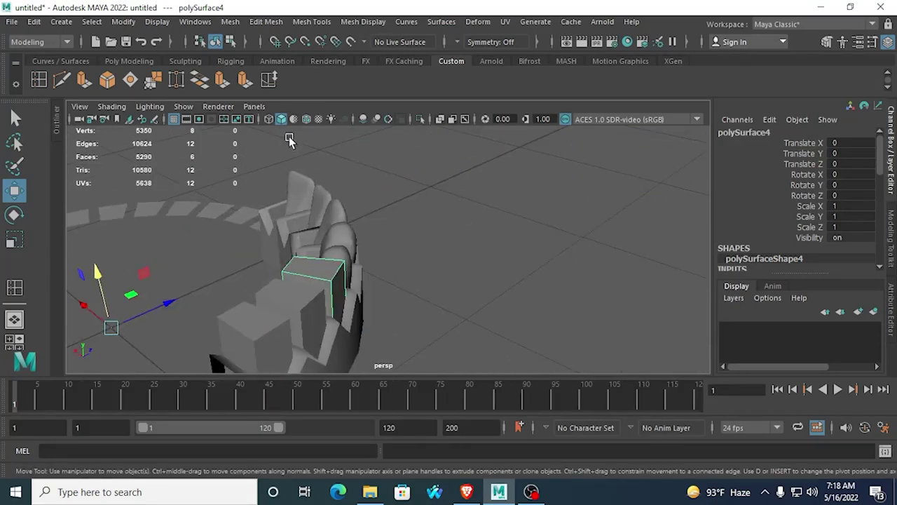
pyautogui.click(123, 21)
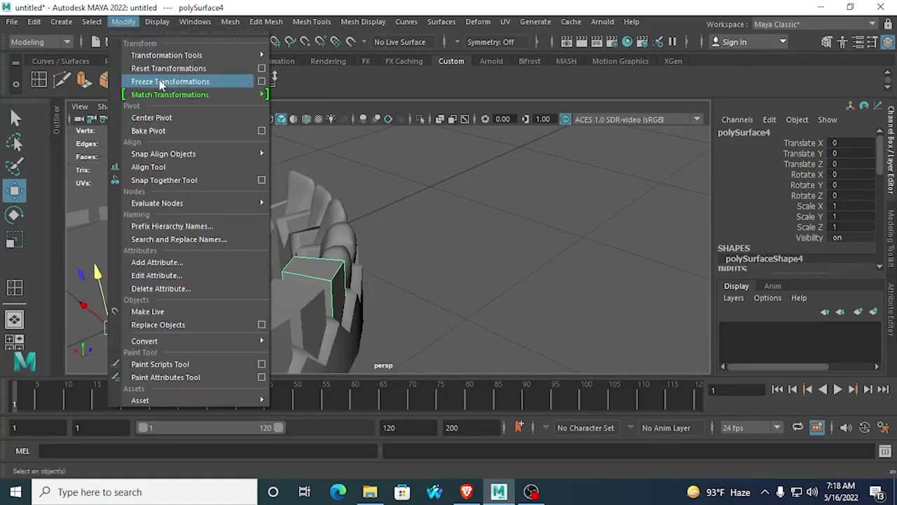
pyautogui.click(165, 120)
# Step: Insert two edge loops crossing at the middle of the tooth block's top, one in each direction
pyautogui.keyDown('alt'); pyautogui.moveTo(256, 183); pyautogui.dragTo(392, 264); pyautogui.keyUp('alt')
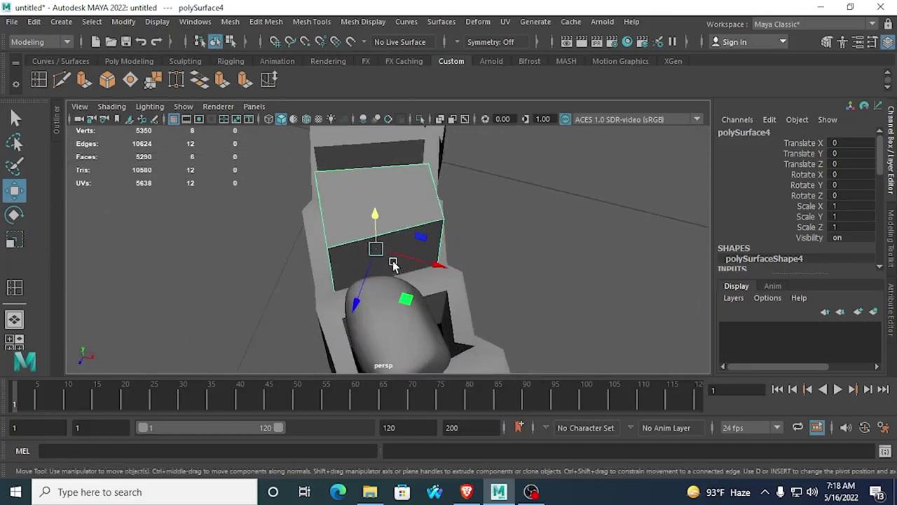
pyautogui.moveTo(376, 176); pyautogui.dragTo(374, 92, button='right')
pyautogui.click(373, 167)
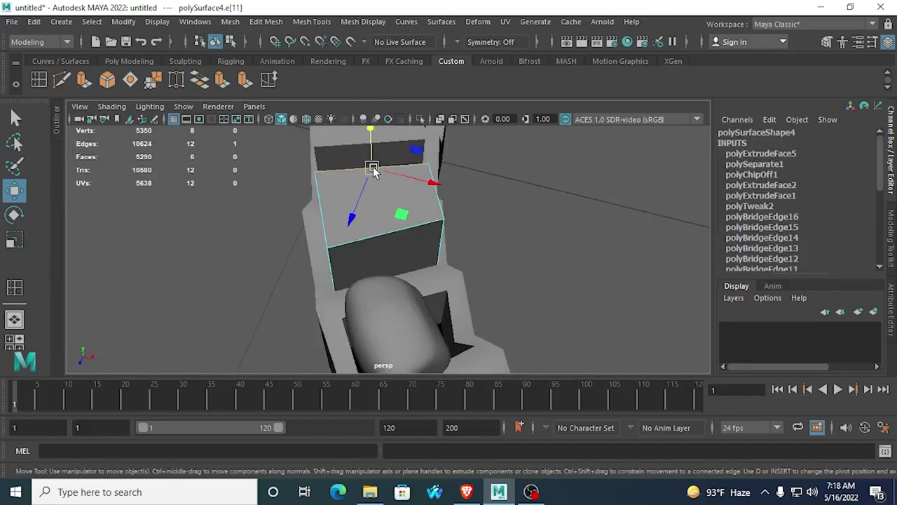
pyautogui.keyDown('shift'); pyautogui.moveTo(373, 166); pyautogui.dragTo(295, 238, button='right'); pyautogui.keyUp('shift')
pyautogui.keyDown('alt'); pyautogui.moveTo(326, 234); pyautogui.dragTo(376, 240); pyautogui.keyUp('alt')
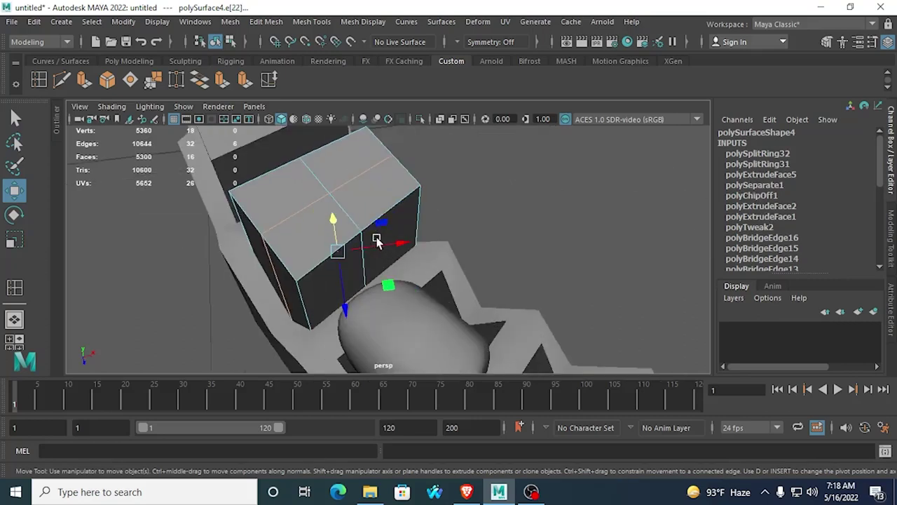
# Step: Add an edge loop through the middle of each half of the block, parallel to the crosswise centre loop
pyautogui.click(344, 142)
pyautogui.keyDown('shift'); pyautogui.moveTo(309, 165); pyautogui.dragTo(342, 190, button='right'); pyautogui.keyUp('shift')
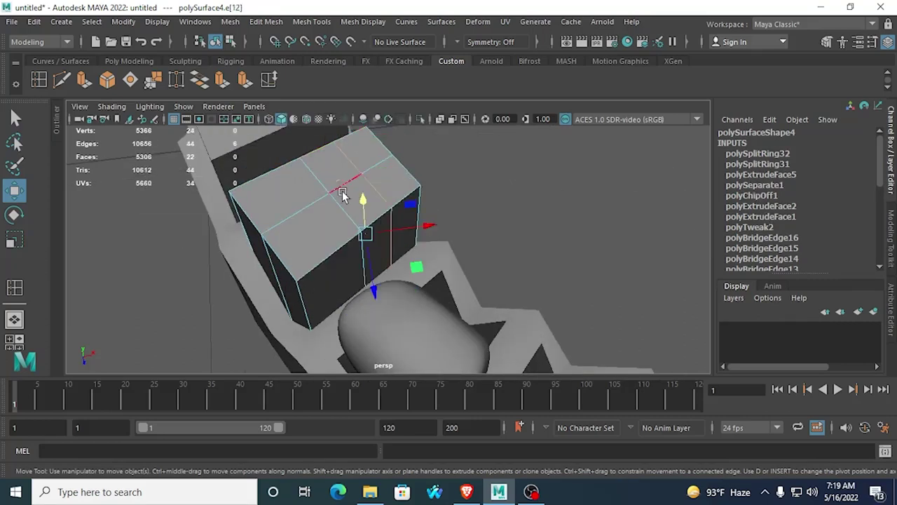
pyautogui.click(273, 176)
pyautogui.keyDown('shift'); pyautogui.moveTo(274, 176); pyautogui.dragTo(310, 214, button='right'); pyautogui.keyUp('shift')
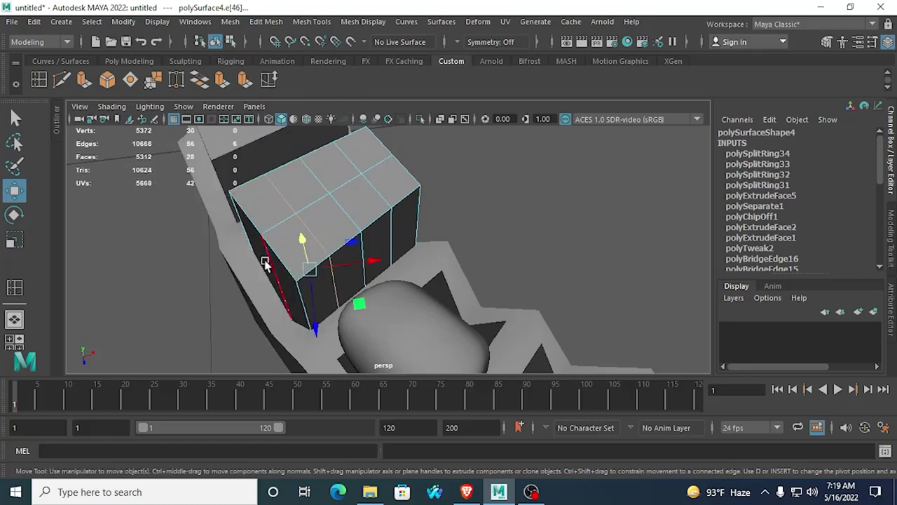
# Step: Insert three horizontal edge loops around the block: at the gum line, midway up the crown, and across the lower tip
pyautogui.keyDown('alt'); pyautogui.moveTo(310, 215); pyautogui.dragTo(430, 200); pyautogui.keyUp('alt')
pyautogui.press('f')
pyautogui.scroll(-4, 375, 213)
pyautogui.keyDown('alt'); pyautogui.moveTo(375, 214); pyautogui.dragTo(352, 213); pyautogui.keyUp('alt')
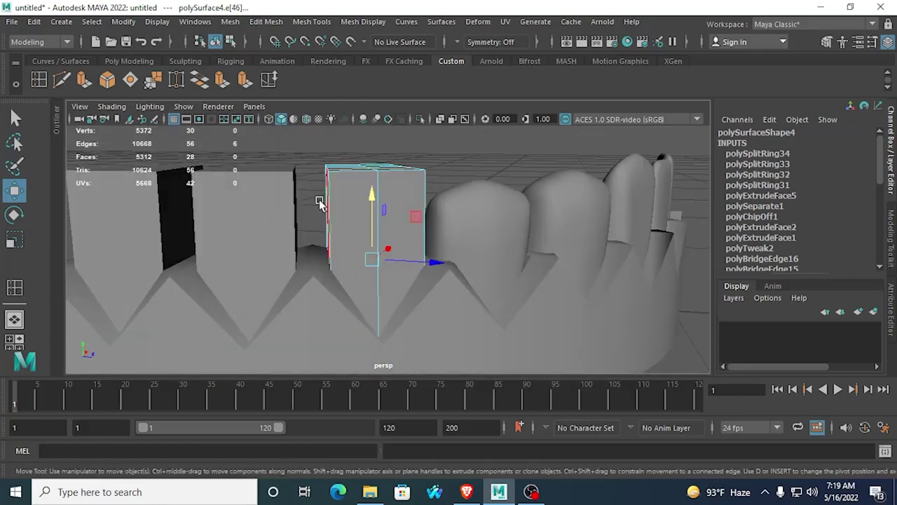
pyautogui.click(321, 202)
pyautogui.keyDown('shift'); pyautogui.moveTo(335, 212); pyautogui.dragTo(340, 257, button='right'); pyautogui.keyUp('shift')
pyautogui.keyDown('alt'); pyautogui.moveTo(340, 256); pyautogui.dragTo(355, 255); pyautogui.keyUp('alt')
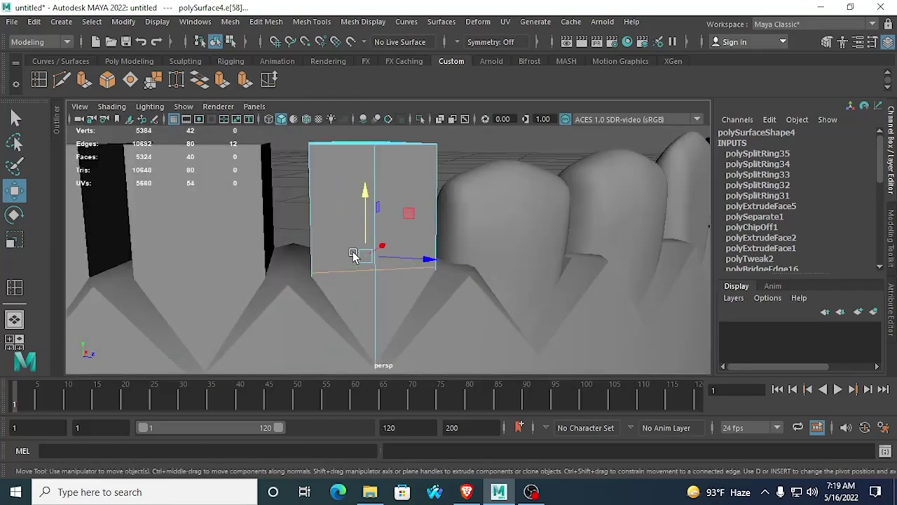
pyautogui.click(379, 175)
pyautogui.keyDown('shift'); pyautogui.moveTo(375, 174); pyautogui.dragTo(355, 219, button='right'); pyautogui.keyUp('shift')
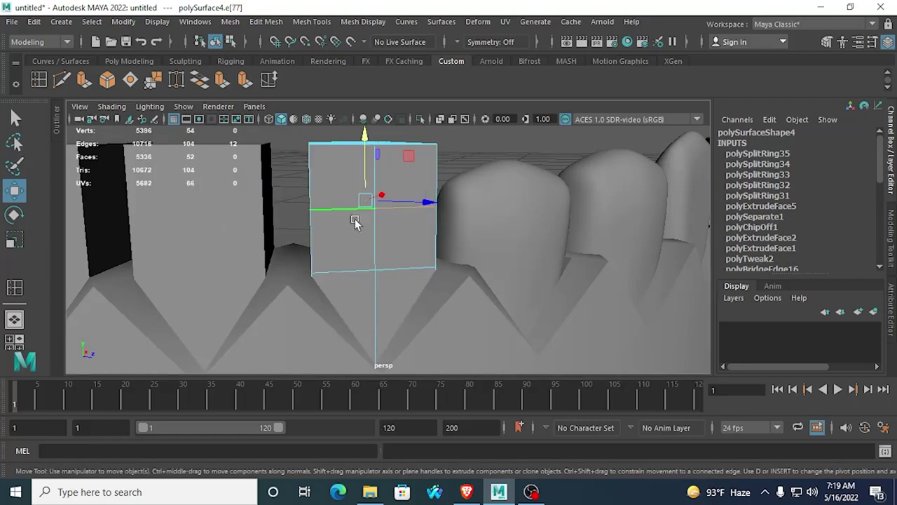
pyautogui.keyDown('shift'); pyautogui.moveTo(378, 306); pyautogui.dragTo(395, 344, button='right'); pyautogui.keyUp('shift')
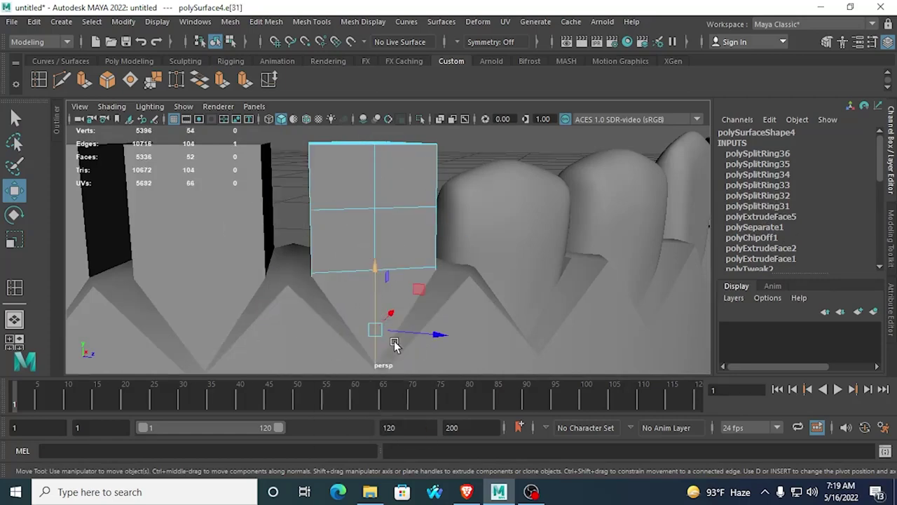
# Step: Switch the block to vertex editing and compare its shape with the teeth side-view reference images in the browser
pyautogui.keyDown('alt'); pyautogui.moveTo(394, 344); pyautogui.dragTo(433, 228); pyautogui.keyUp('alt')
pyautogui.scroll(3, 431, 229)
pyautogui.keyDown('alt'); pyautogui.moveTo(363, 218); pyautogui.dragTo(366, 261); pyautogui.keyUp('alt')
pyautogui.moveTo(355, 226)
pyautogui.mouseDown(button='right')
pyautogui.moveTo(345, 220)
pyautogui.moveTo(352, 213)
pyautogui.mouseUp(button='right')
pyautogui.moveTo(350, 212)
pyautogui.keyDown('alt'); pyautogui.mouseDown()
pyautogui.moveTo(393, 214)
pyautogui.moveTo(349, 199)
pyautogui.mouseUp(); pyautogui.keyUp('alt')
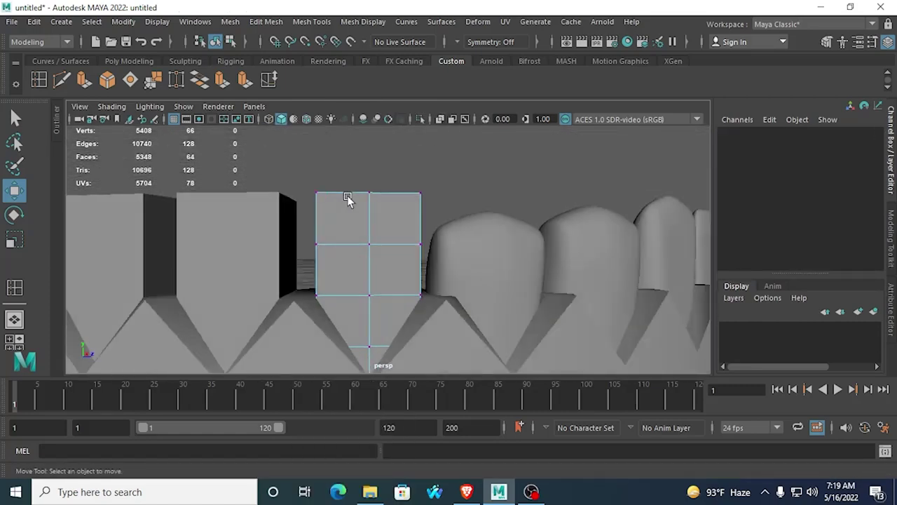
pyautogui.press('space')
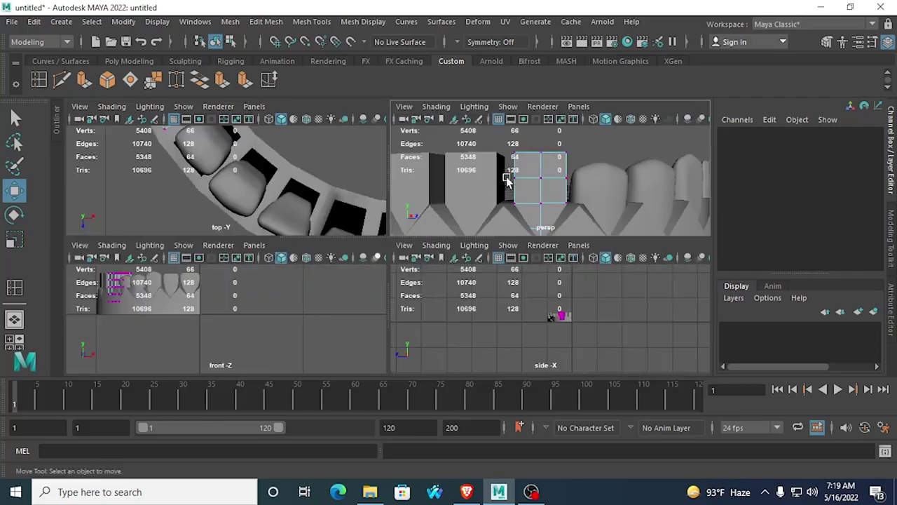
pyautogui.press('space')
pyautogui.scroll(2, 449, 246)
pyautogui.scroll(-4, 451, 244)
pyautogui.keyDown('alt'); pyautogui.moveTo(450, 245); pyautogui.dragTo(414, 222); pyautogui.keyUp('alt')
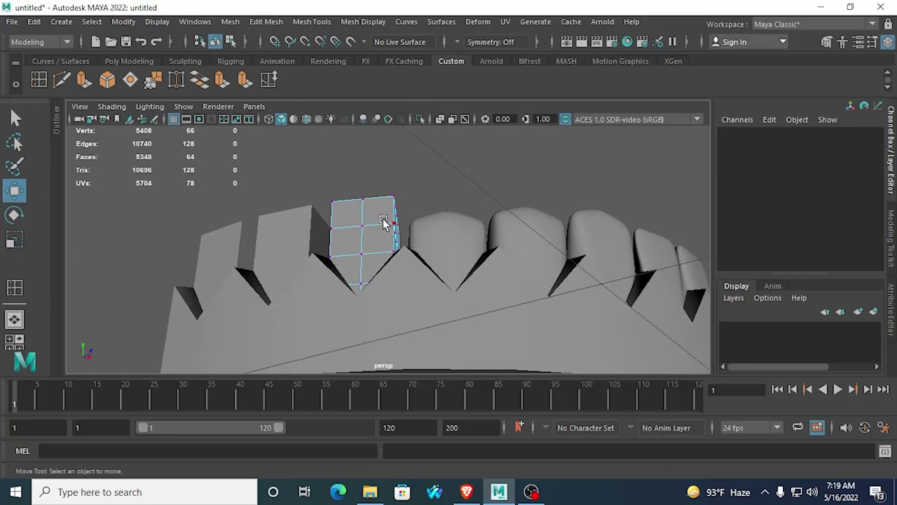
pyautogui.keyDown('alt'); pyautogui.moveTo(384, 223); pyautogui.dragTo(392, 260); pyautogui.keyUp('alt')
pyautogui.click(467, 492)
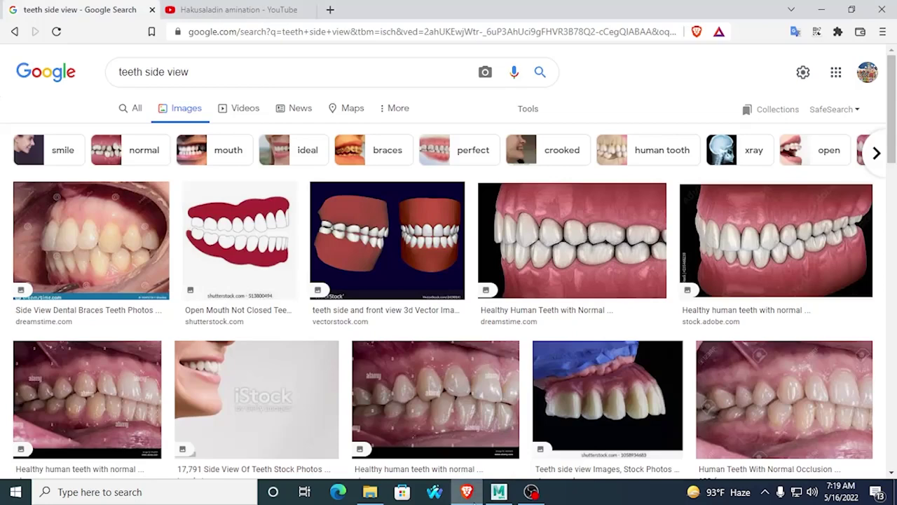
pyautogui.click(467, 491)
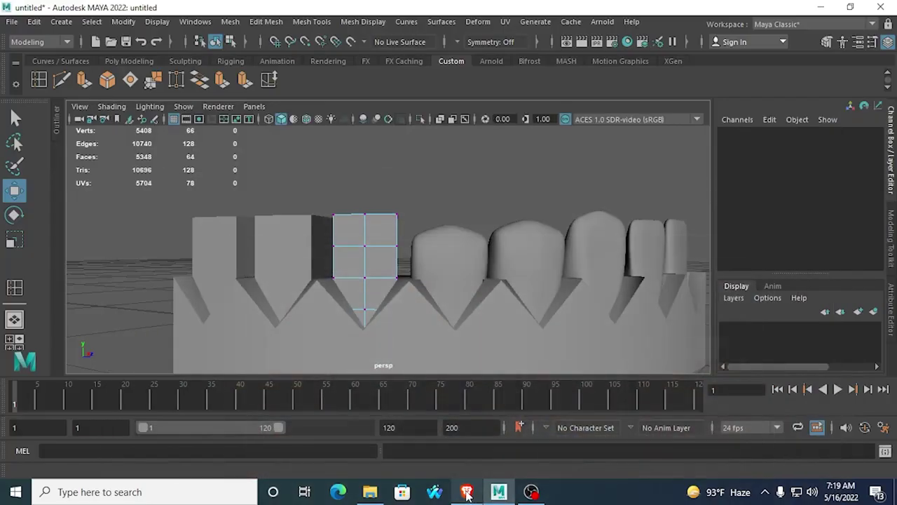
# Step: Lower the middle row of vertices on the block's top to form a shallow groove
pyautogui.keyDown('alt'); pyautogui.moveTo(400, 232); pyautogui.dragTo(375, 245); pyautogui.keyUp('alt')
pyautogui.keyDown('alt'); pyautogui.moveTo(361, 198); pyautogui.dragTo(361, 191); pyautogui.keyUp('alt')
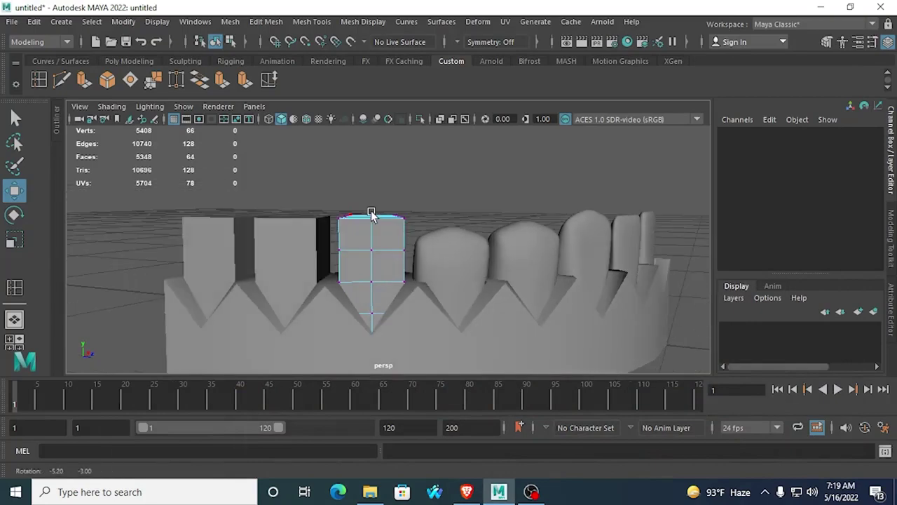
pyautogui.moveTo(379, 226); pyautogui.dragTo(380, 223)
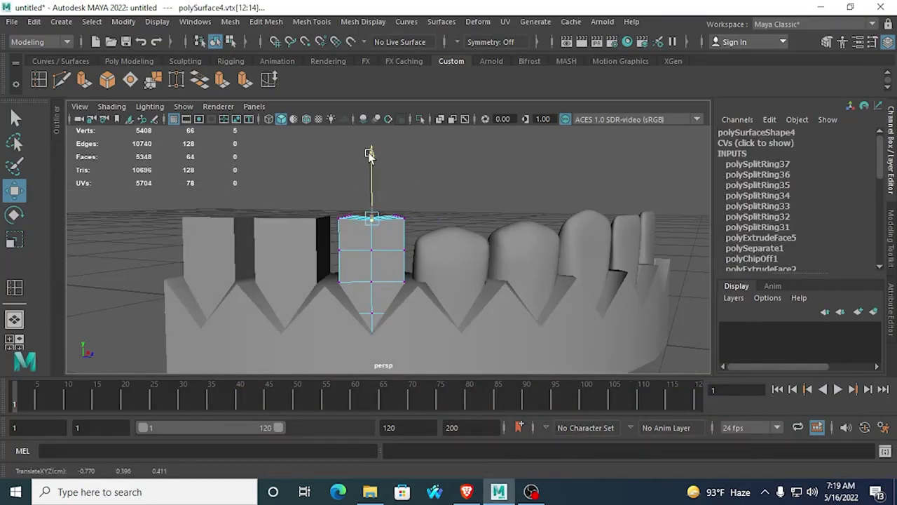
pyautogui.keyDown('alt'); pyautogui.moveTo(431, 200); pyautogui.dragTo(347, 250); pyautogui.keyUp('alt')
pyautogui.keyDown('alt'); pyautogui.moveTo(348, 250); pyautogui.dragTo(401, 246, button='right'); pyautogui.keyUp('alt')
pyautogui.moveTo(401, 246)
pyautogui.keyDown('alt'); pyautogui.mouseDown()
pyautogui.moveTo(437, 242)
pyautogui.moveTo(393, 233)
pyautogui.mouseUp(); pyautogui.keyUp('alt')
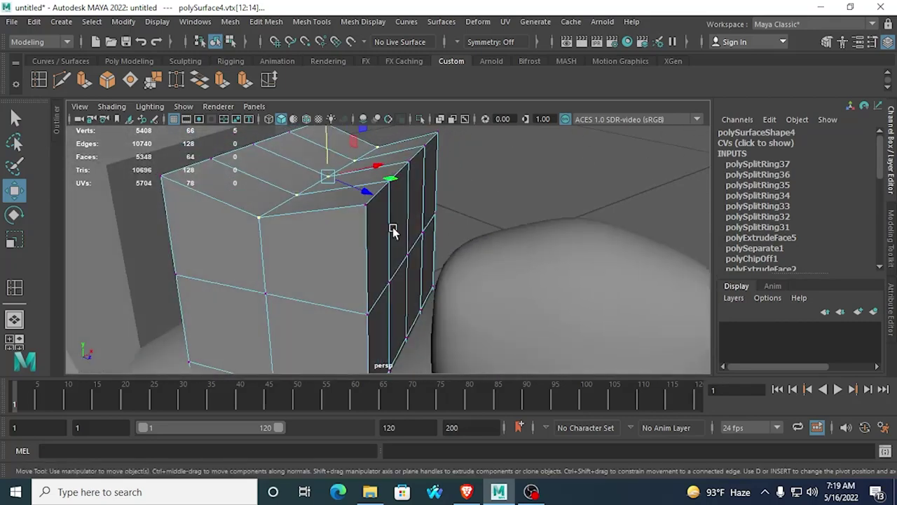
# Step: Raise the two end vertices of the groove on the block's top slightly
pyautogui.click(265, 221)
pyautogui.keyDown('shift'); pyautogui.click(377, 146); pyautogui.keyUp('shift')
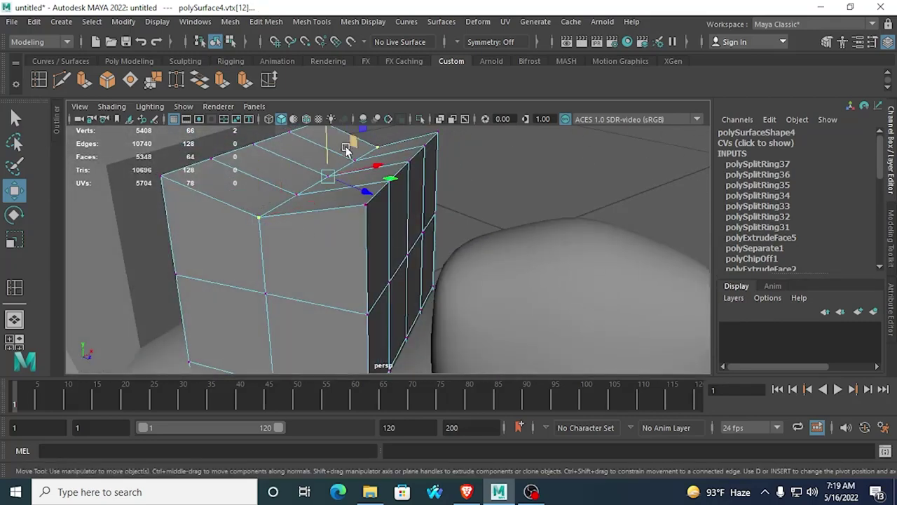
pyautogui.moveTo(327, 137); pyautogui.dragTo(327, 126)
# Step: Align the scale pivot of the block's mid-crown vertex loop with the block's sides in the top view
pyautogui.keyDown('alt'); pyautogui.moveTo(369, 204); pyautogui.dragTo(414, 300); pyautogui.keyUp('alt')
pyautogui.scroll(3, 382, 252)
pyautogui.click(11, 242)
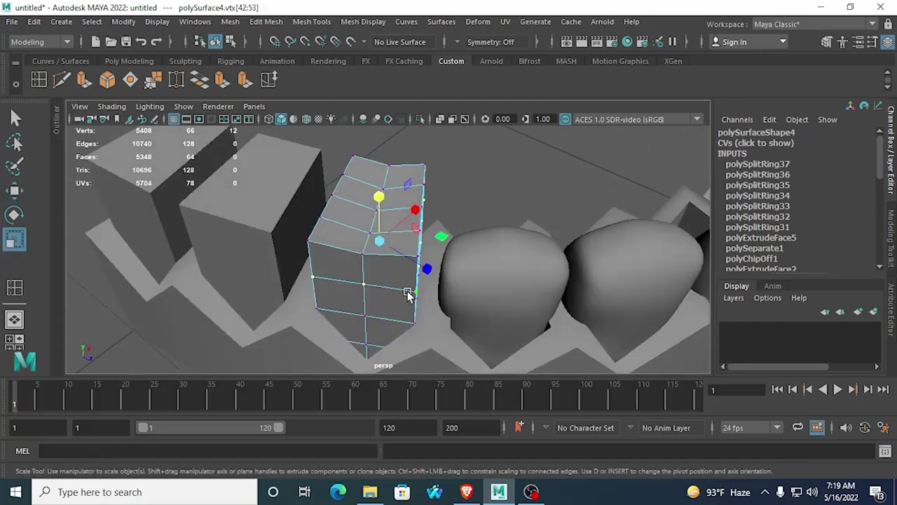
pyautogui.press('e')
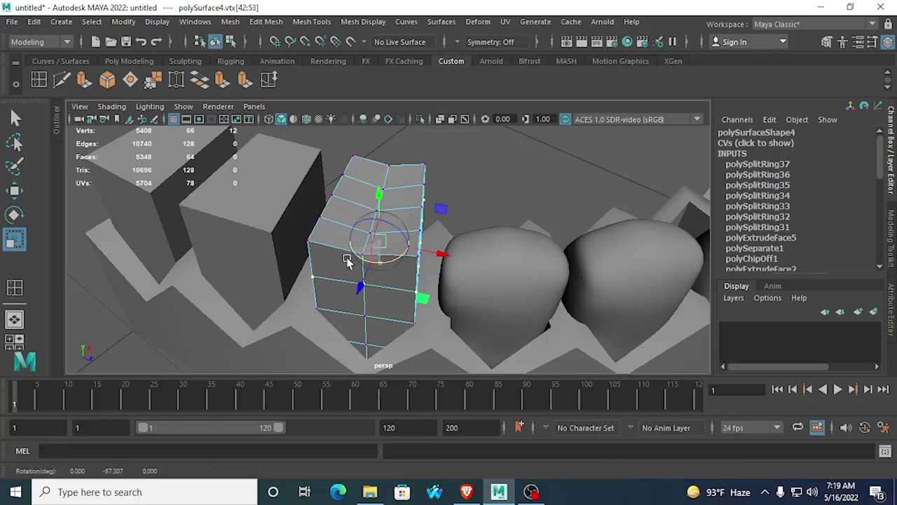
pyautogui.press('space')
pyautogui.press('space')
pyautogui.keyDown('alt'); pyautogui.moveTo(250, 189); pyautogui.dragTo(330, 330, button='middle'); pyautogui.keyUp('alt')
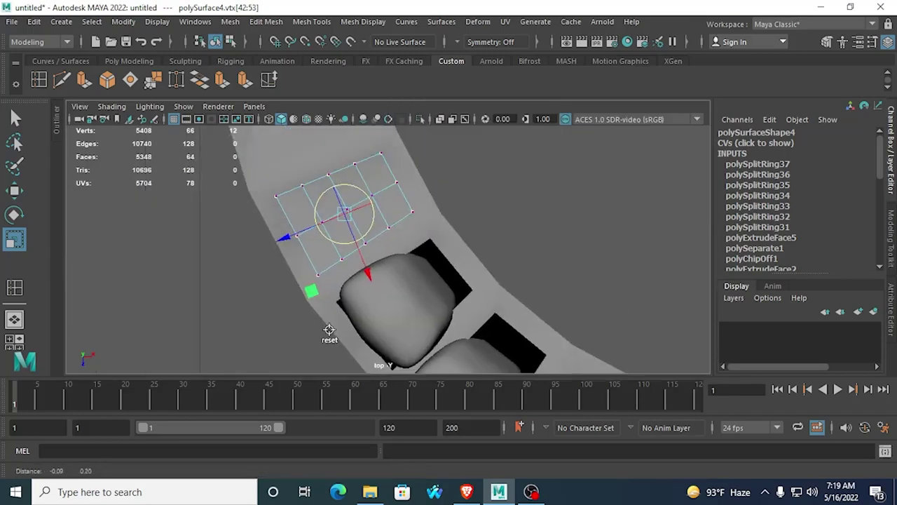
pyautogui.scroll(2, 327, 282)
pyautogui.press('f')
pyautogui.click(387, 219)
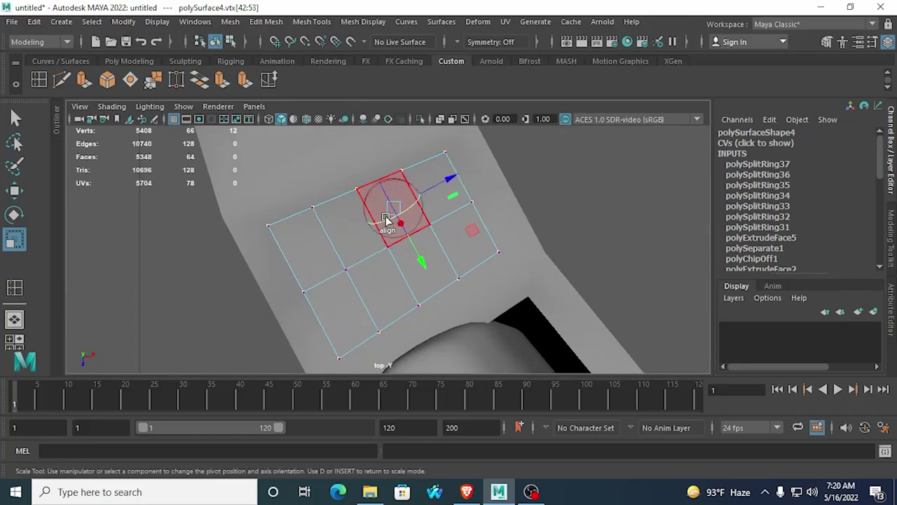
pyautogui.hotkey('ctrl', 'z')
pyautogui.moveTo(401, 225); pyautogui.dragTo(392, 225)
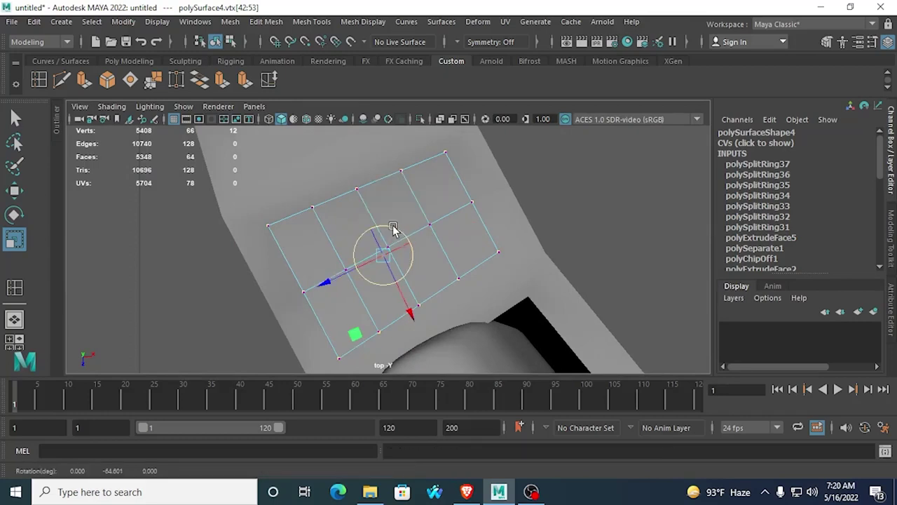
pyautogui.press('d')
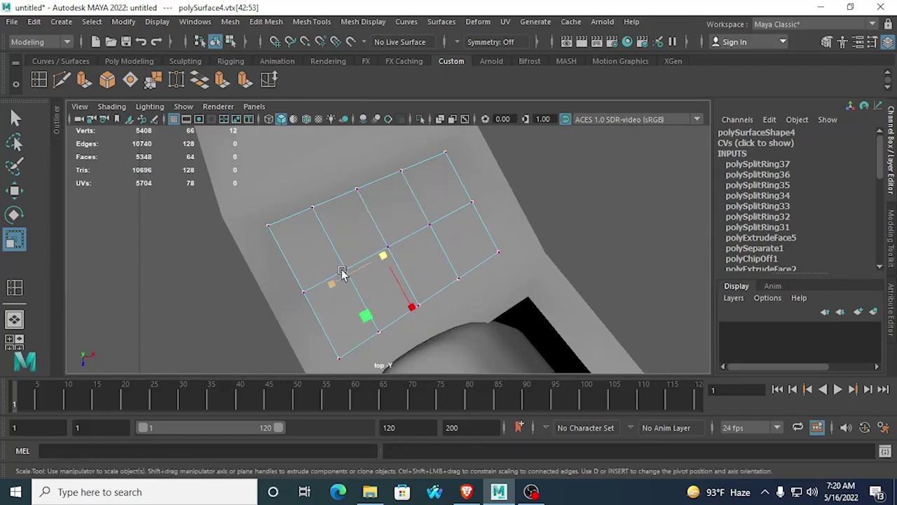
# Step: Scale the mid-crown vertex loop wider toward the neighbouring teeth, and check the shape against the teeth side-view images in the browser
pyautogui.press('space')
pyautogui.press('space')
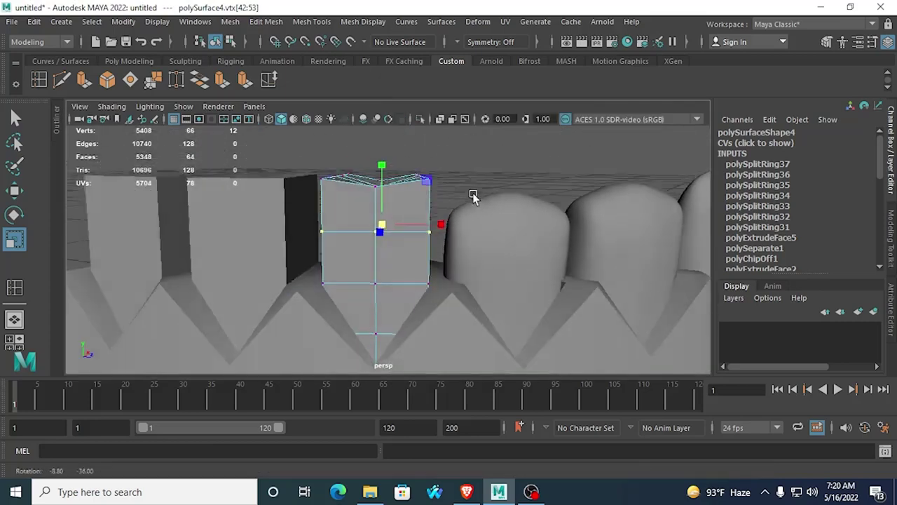
pyautogui.moveTo(435, 228); pyautogui.dragTo(453, 225)
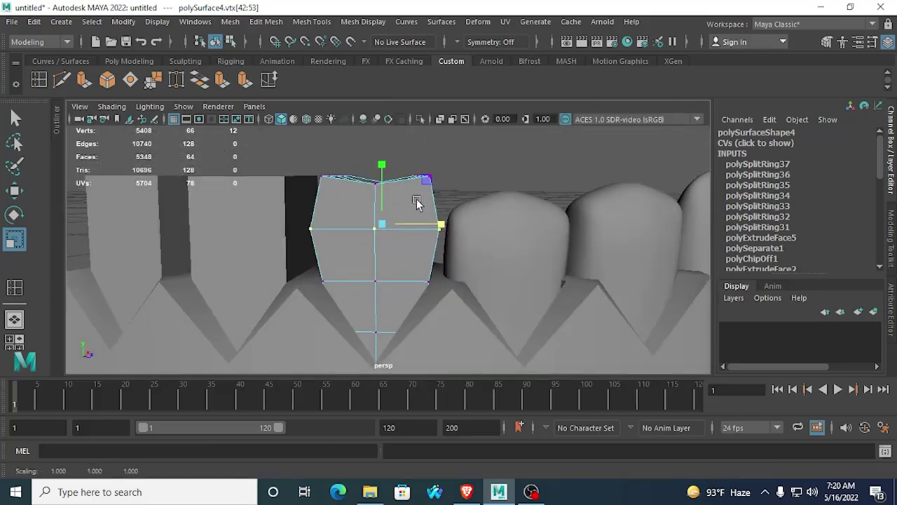
pyautogui.keyDown('alt'); pyautogui.moveTo(416, 201); pyautogui.dragTo(409, 217); pyautogui.keyUp('alt')
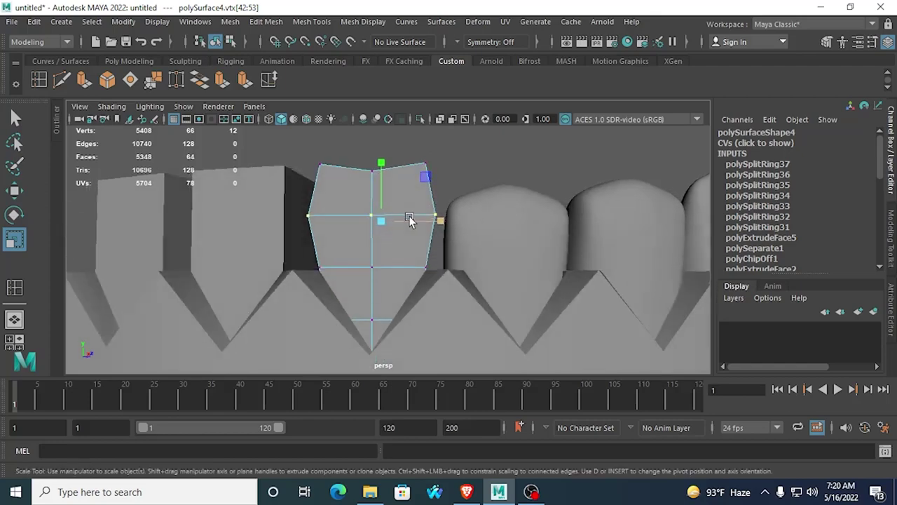
pyautogui.click(472, 493)
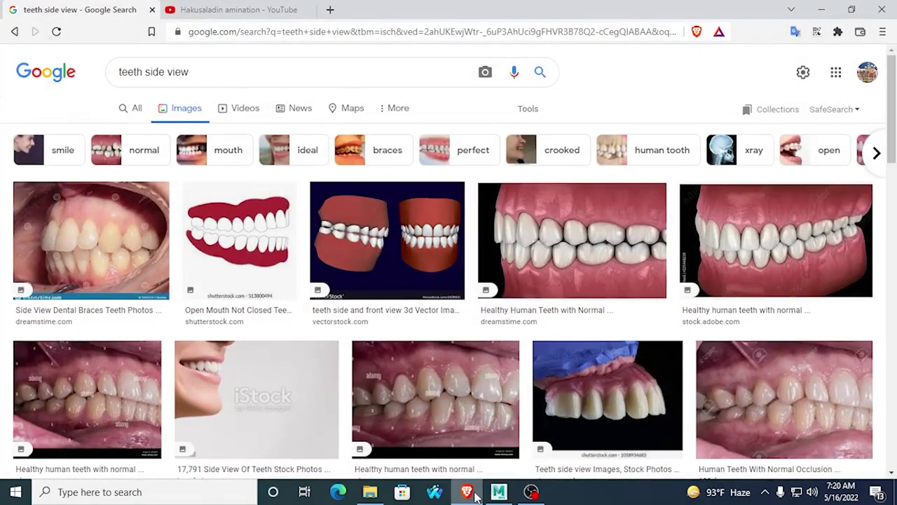
pyautogui.click(473, 494)
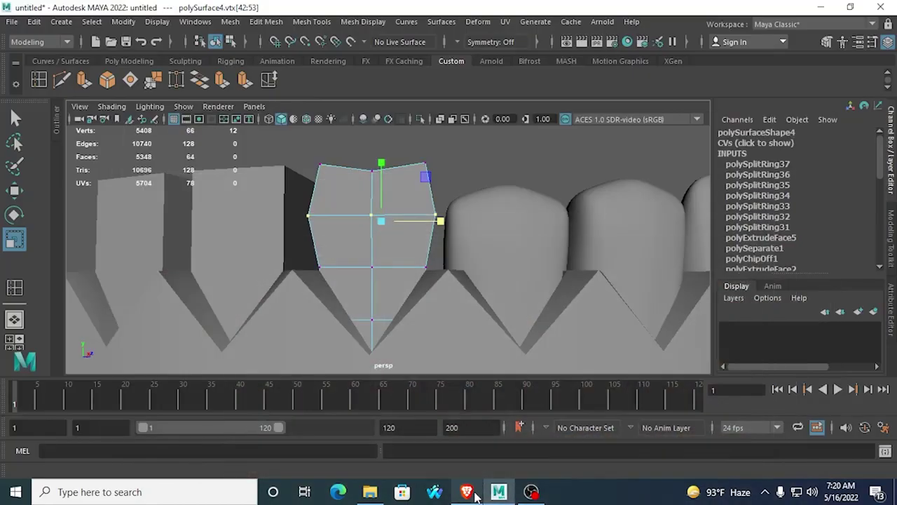
# Step: Select the two outer rows of vertices on the block's top and align their scale pivot with the block's sides
pyautogui.keyDown('alt'); pyautogui.moveTo(530, 241); pyautogui.dragTo(505, 316); pyautogui.keyUp('alt')
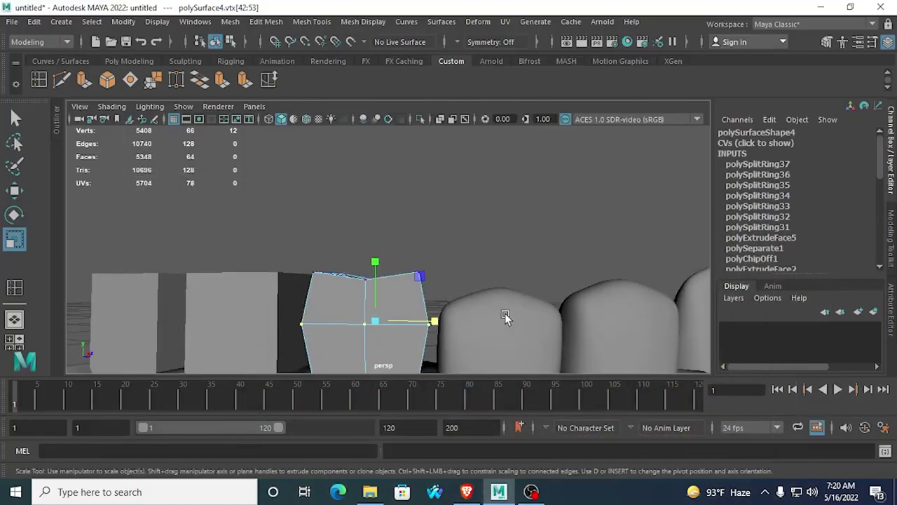
pyautogui.moveTo(390, 244); pyautogui.dragTo(438, 291)
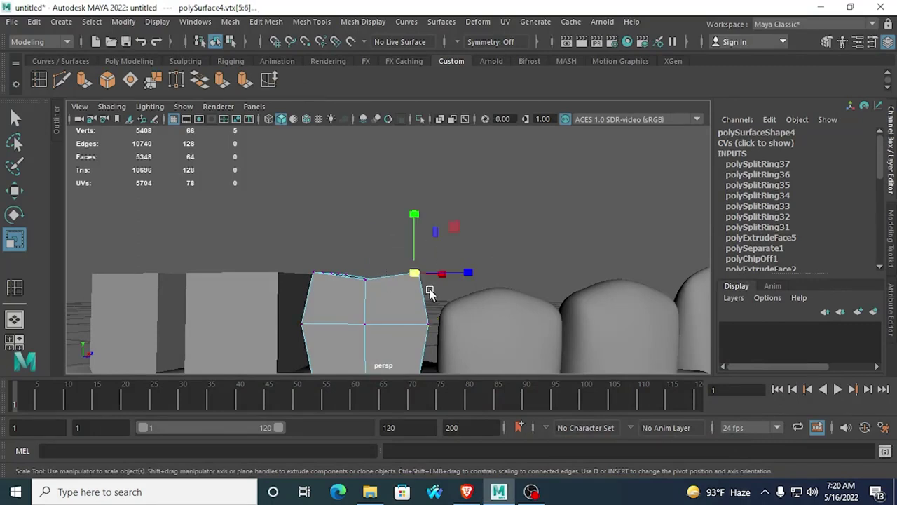
pyautogui.keyDown('shift'); pyautogui.moveTo(302, 241); pyautogui.dragTo(375, 336); pyautogui.keyUp('shift')
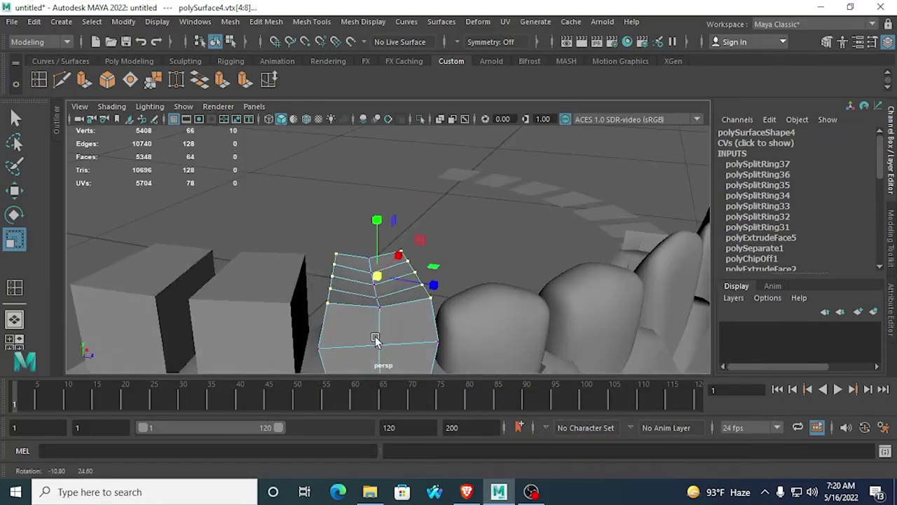
pyautogui.press('d')
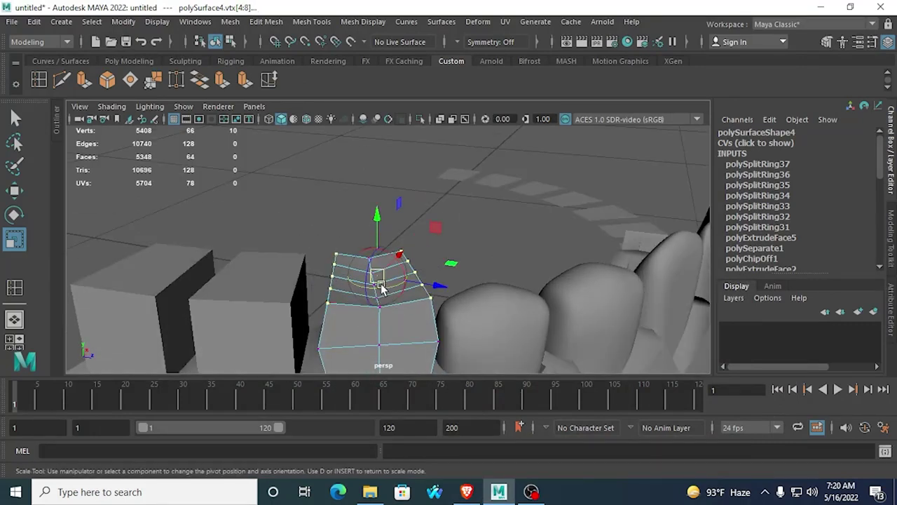
pyautogui.moveTo(380, 284); pyautogui.dragTo(362, 284)
pyautogui.hotkey('ctrl', 'z')
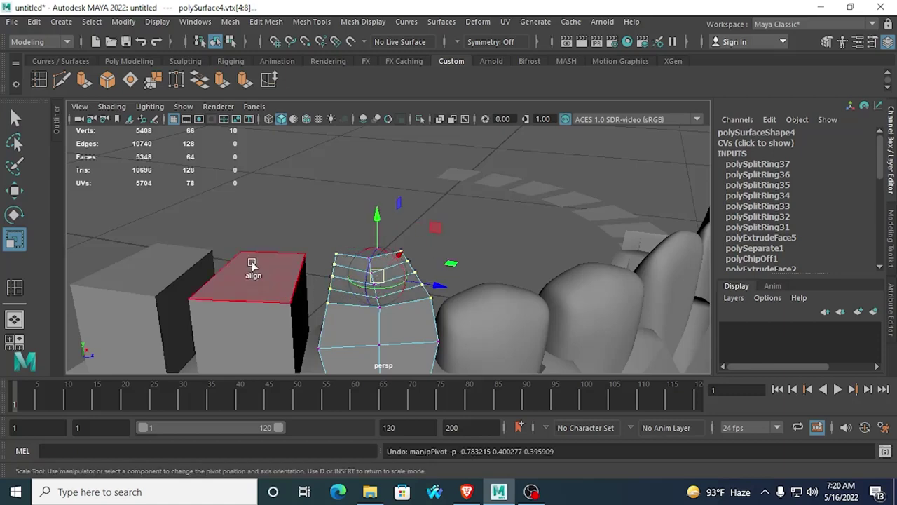
pyautogui.press('space')
pyautogui.press('space')
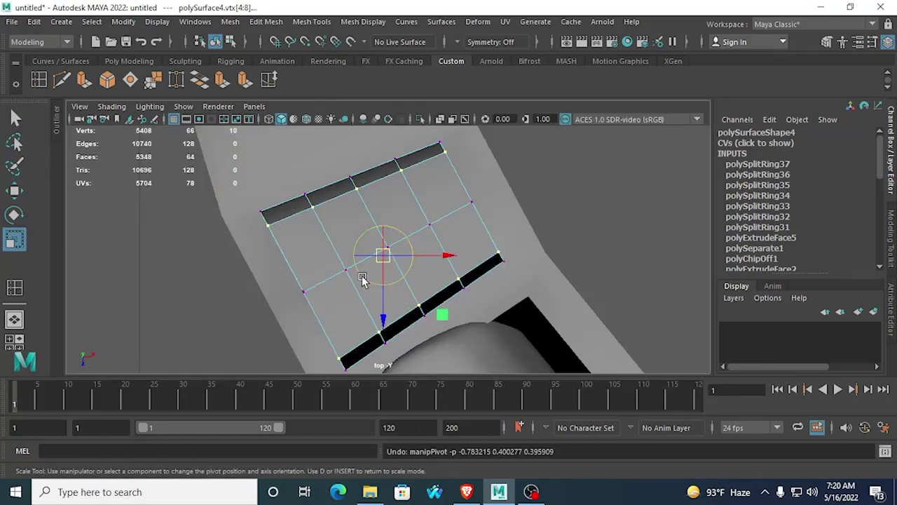
pyautogui.moveTo(363, 279); pyautogui.dragTo(315, 237)
pyautogui.press('d')
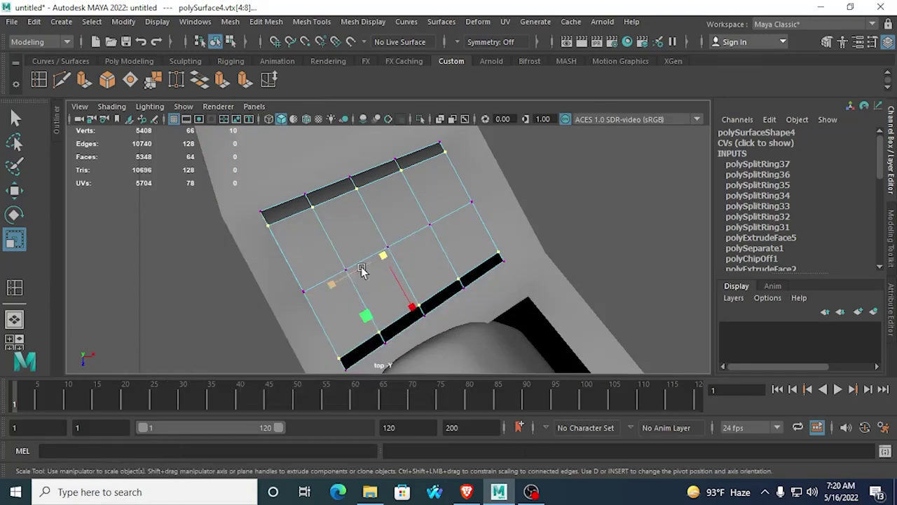
# Step: Scale the two outer top vertex rows inward across the groove to taper the crown into two close ridges
pyautogui.press('space')
pyautogui.press('space')
pyautogui.keyDown('alt'); pyautogui.moveTo(553, 195); pyautogui.dragTo(425, 197); pyautogui.keyUp('alt')
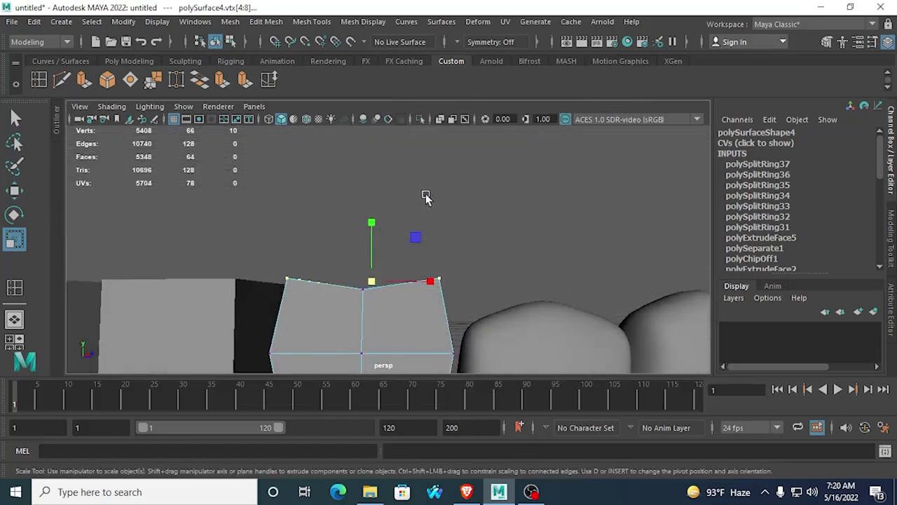
pyautogui.moveTo(428, 279); pyautogui.dragTo(398, 278)
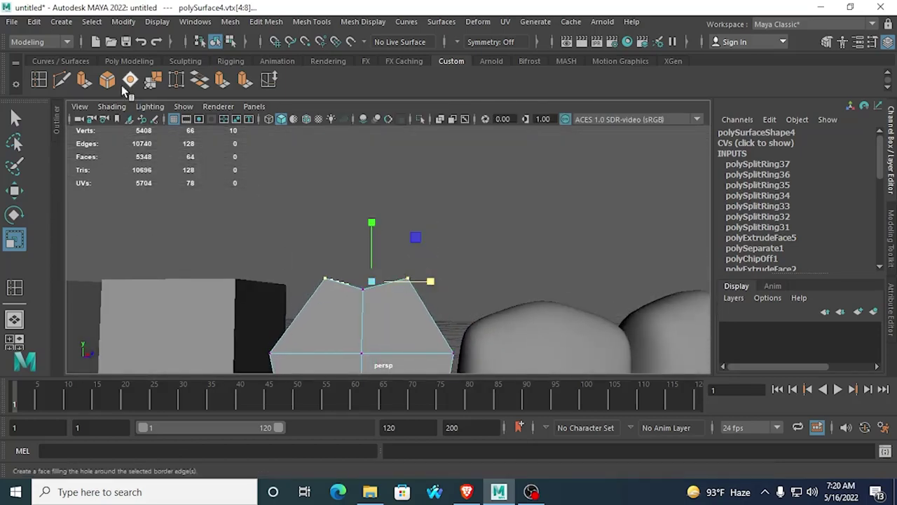
# Step: Insert a horizontal edge loop around the crown between its top ridges and the mid-crown loop
pyautogui.click(39, 79)
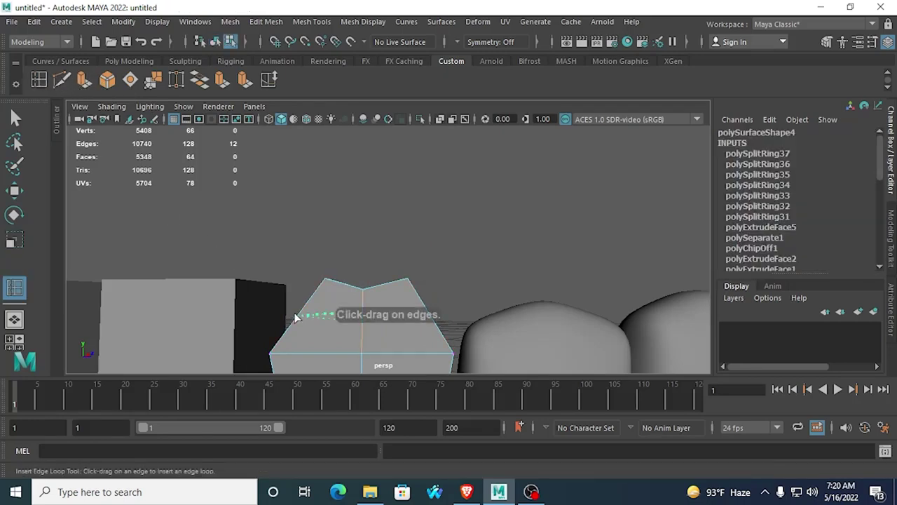
pyautogui.moveTo(295, 313); pyautogui.dragTo(295, 313)
pyautogui.keyDown('alt'); pyautogui.moveTo(380, 317); pyautogui.dragTo(352, 239, button='middle'); pyautogui.keyUp('alt')
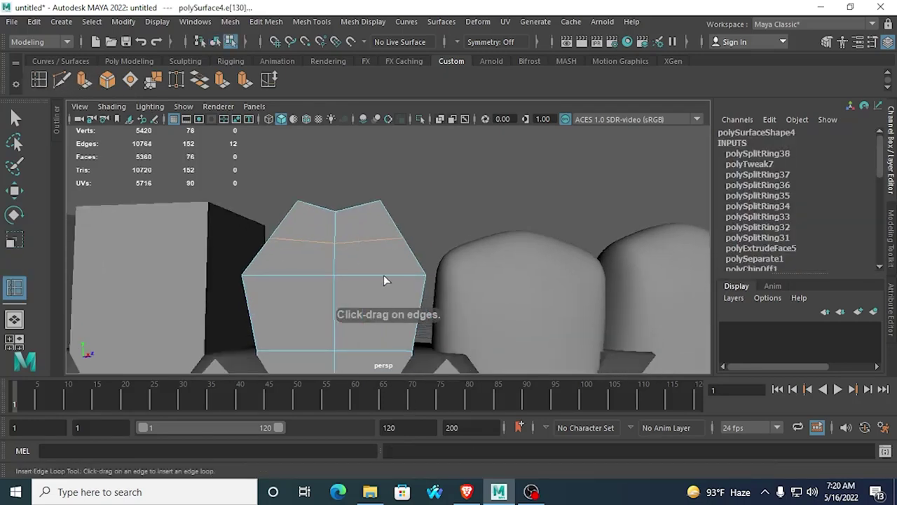
# Step: Align the scale pivot of the new upper-crown edge loop with the block's sides in the top view
pyautogui.click(15, 241)
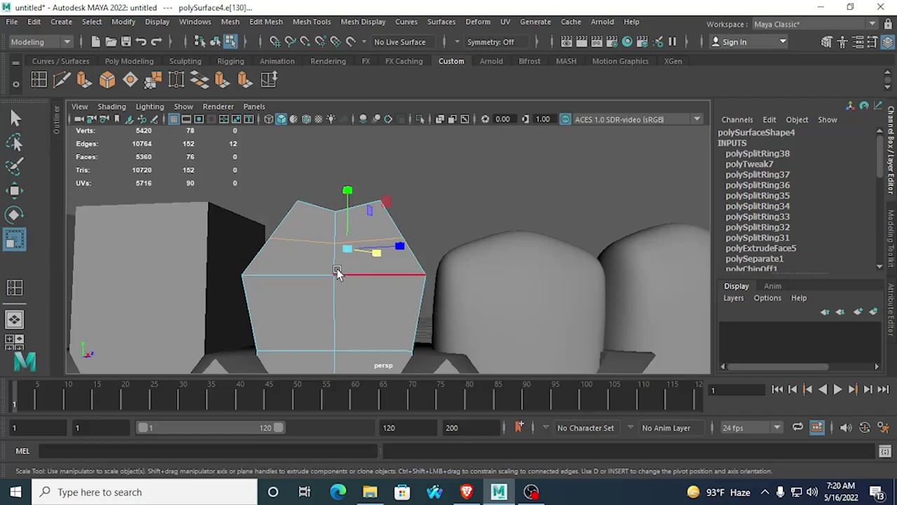
pyautogui.press('d')
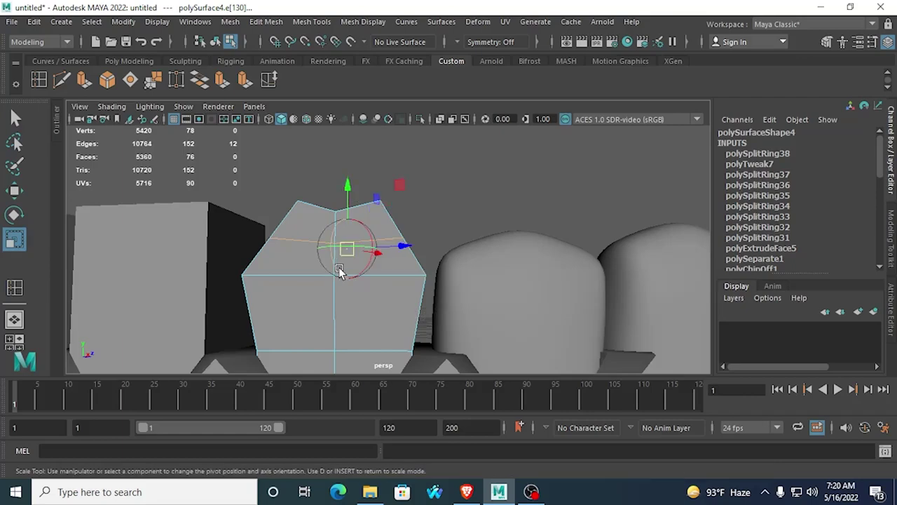
pyautogui.press('space')
pyautogui.press('space')
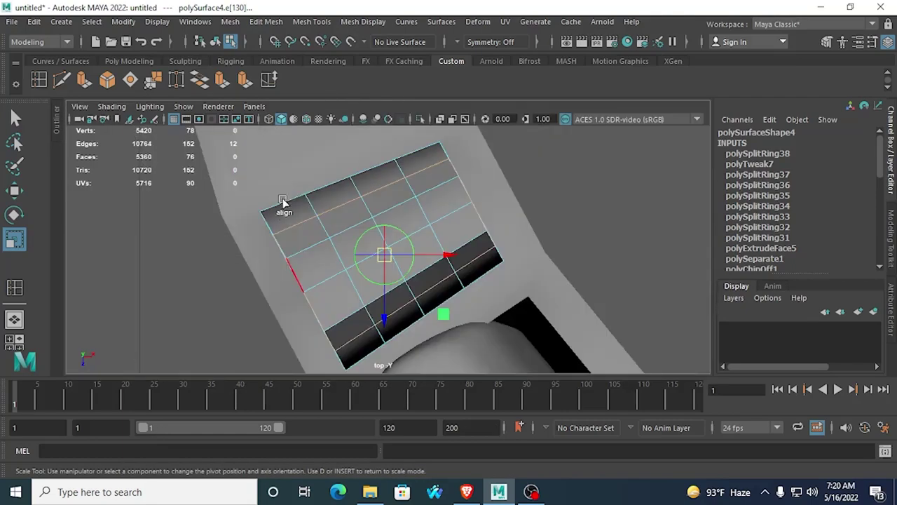
pyautogui.moveTo(368, 277); pyautogui.dragTo(305, 224)
pyautogui.press('r')
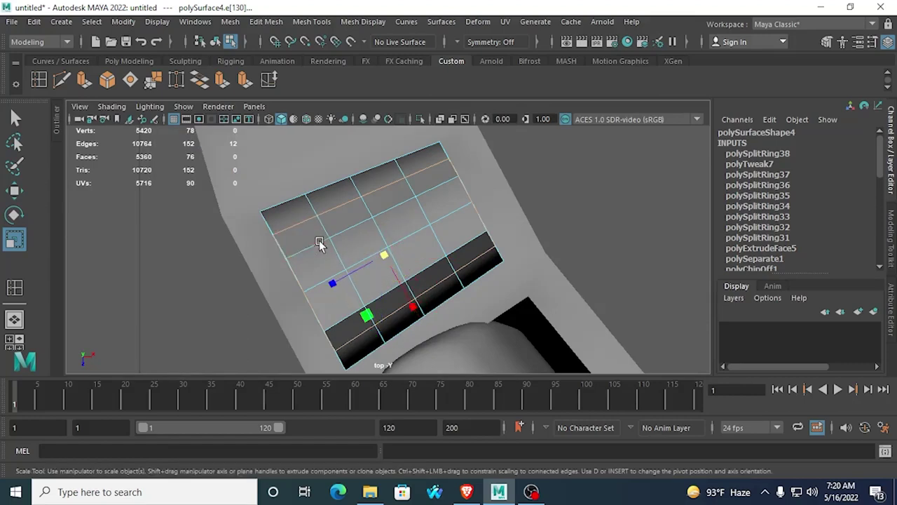
# Step: Scale the upper-crown edge loop outward to nearly the mid-crown width and raise it slightly
pyautogui.press('space')
pyautogui.press('space')
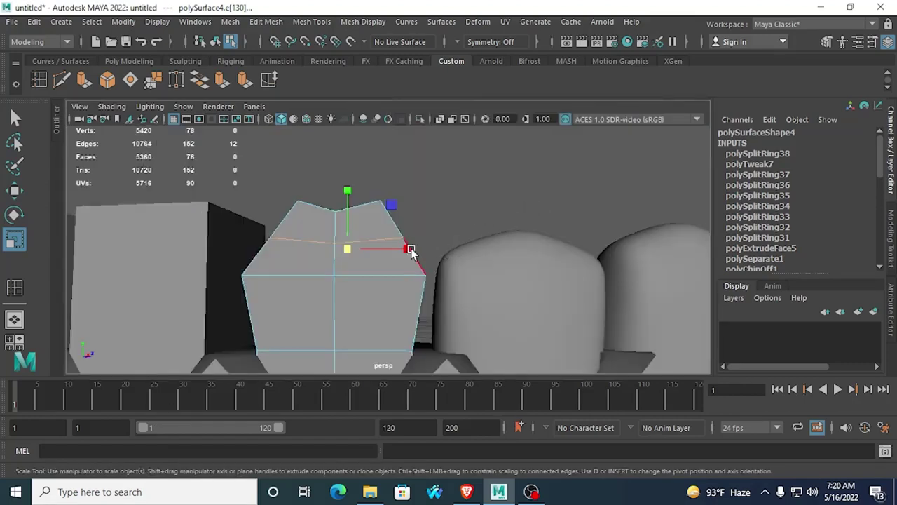
pyautogui.moveTo(410, 249); pyautogui.dragTo(425, 246)
pyautogui.click(21, 189)
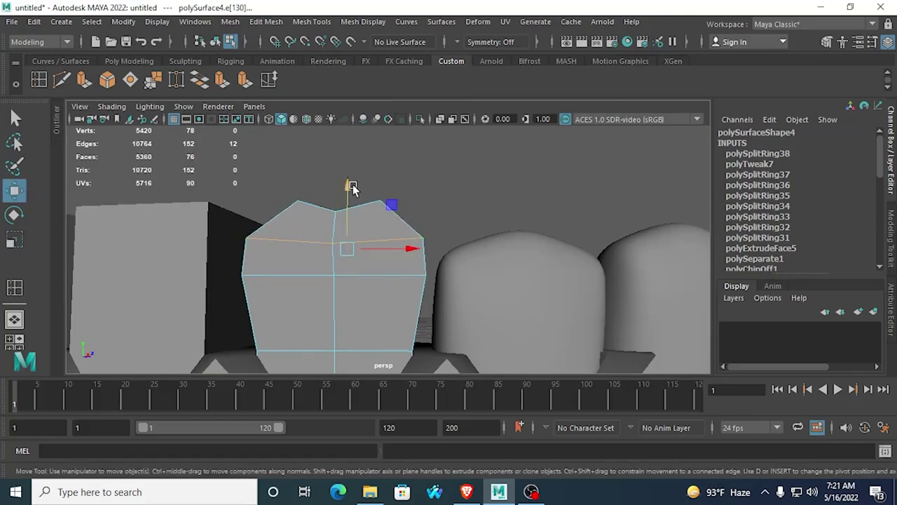
pyautogui.moveTo(352, 184)
pyautogui.mouseDown()
pyautogui.moveTo(332, 164)
pyautogui.moveTo(349, 170)
pyautogui.moveTo(347, 181)
pyautogui.mouseUp()
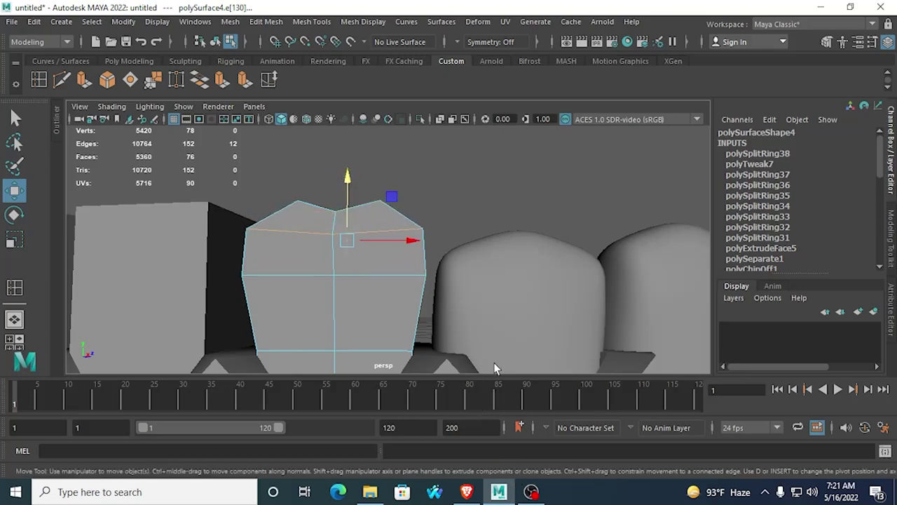
# Step: Check the teeth reference images, then widen the upper-crown edge loop to the mid-crown width and lower it slightly
pyautogui.click(466, 492)
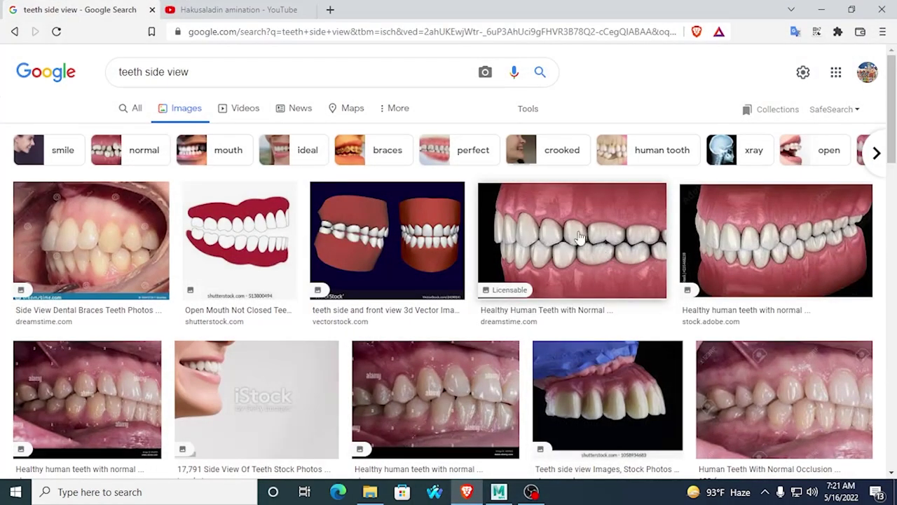
pyautogui.click(499, 492)
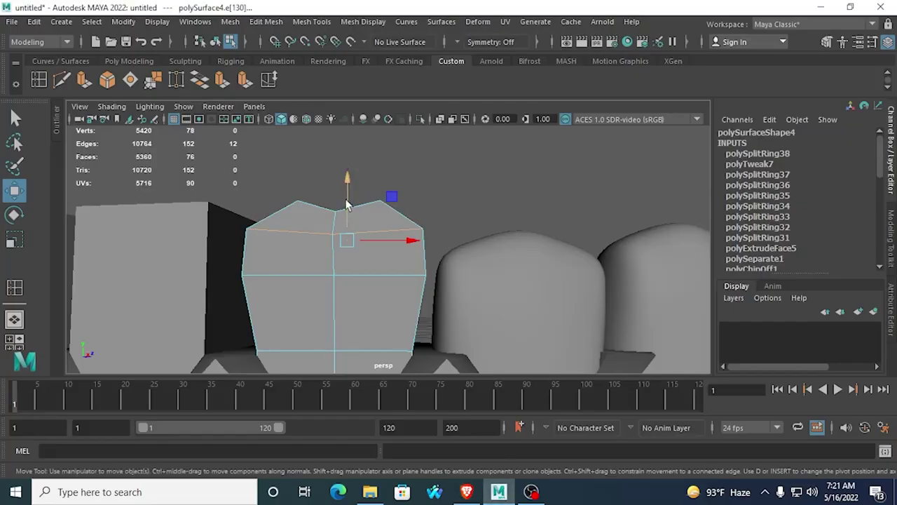
pyautogui.click(26, 241)
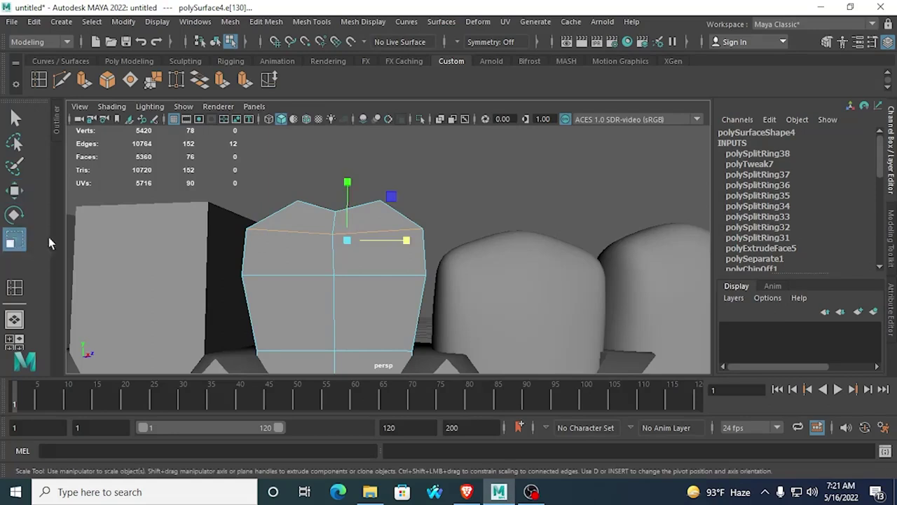
pyautogui.moveTo(406, 238); pyautogui.dragTo(408, 243)
pyautogui.click(14, 190)
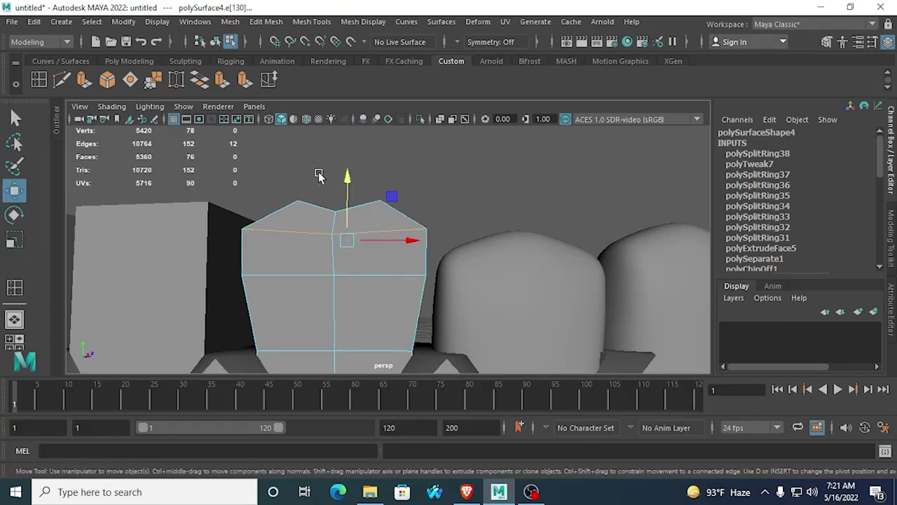
pyautogui.moveTo(345, 178); pyautogui.dragTo(349, 193)
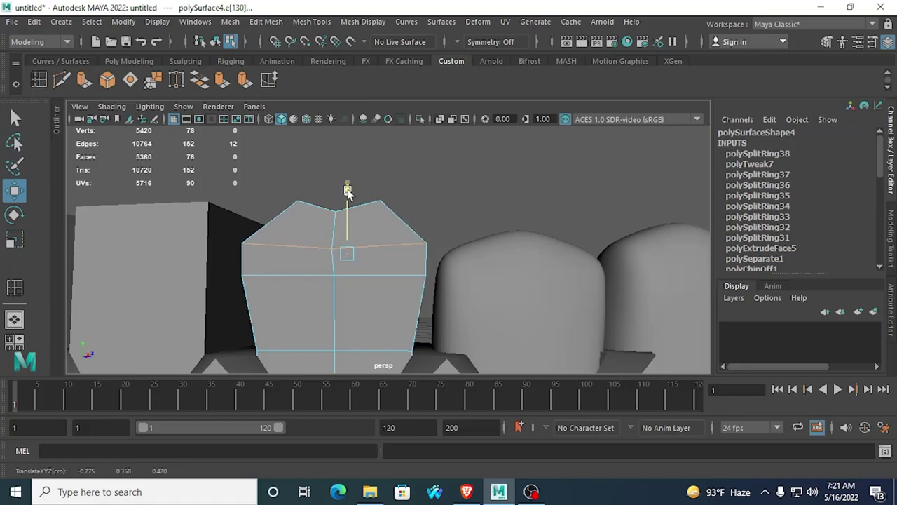
# Step: Align the move pivot of the two ridge vertices at one end of the crown's top with the block's sides
pyautogui.keyDown('alt'); pyautogui.moveTo(332, 228); pyautogui.dragTo(357, 296); pyautogui.keyUp('alt')
pyautogui.moveTo(320, 281); pyautogui.dragTo(263, 132, button='right')
pyautogui.click(322, 279)
pyautogui.keyDown('shift'); pyautogui.click(331, 311); pyautogui.keyUp('shift')
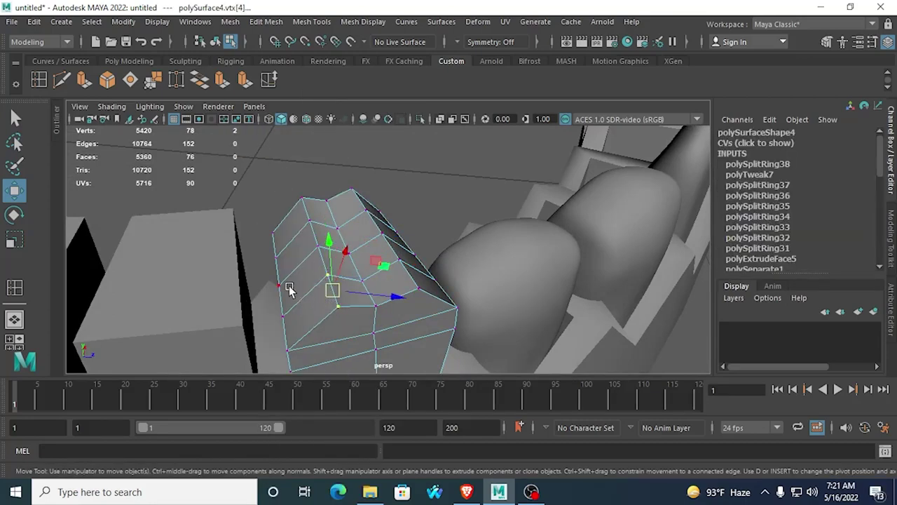
pyautogui.press('d')
pyautogui.moveTo(314, 304); pyautogui.dragTo(305, 355)
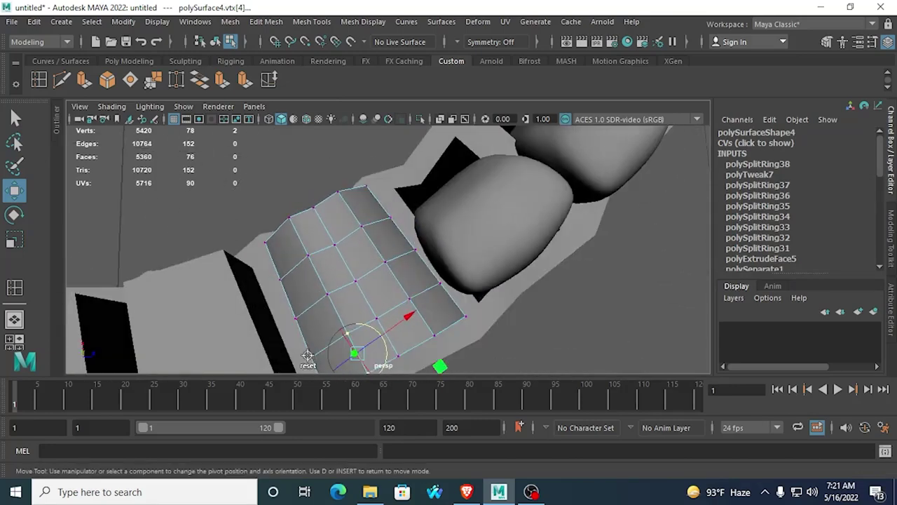
pyautogui.keyDown('alt'); pyautogui.moveTo(306, 354); pyautogui.dragTo(308, 249, button='middle'); pyautogui.keyUp('alt')
pyautogui.moveTo(351, 277); pyautogui.dragTo(345, 275)
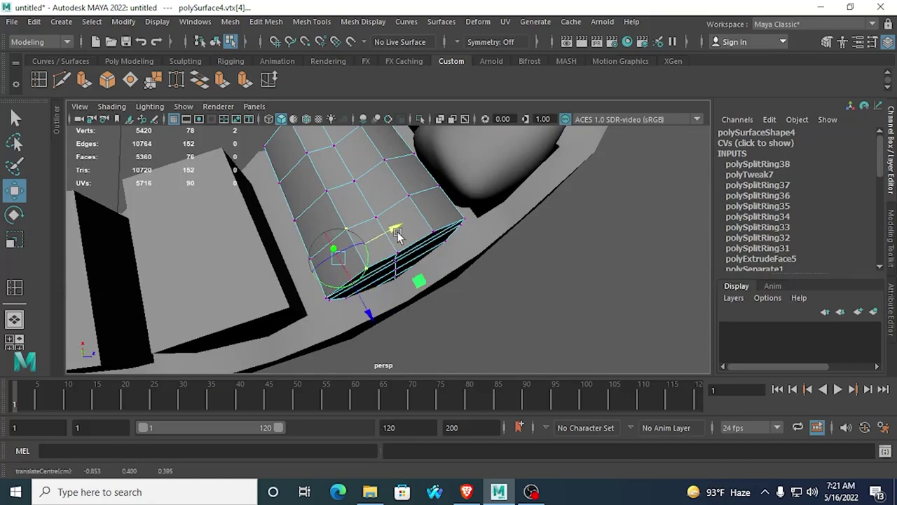
pyautogui.hotkey('ctrl', 'z')
pyautogui.press('d')
# Step: Move both pairs of ridge vertices at the near end of the crown's top outward toward the block's sides
pyautogui.moveTo(408, 219); pyautogui.dragTo(337, 156)
pyautogui.moveTo(397, 198); pyautogui.dragTo(398, 202)
pyautogui.keyDown('alt'); pyautogui.moveTo(398, 201); pyautogui.dragTo(399, 288); pyautogui.keyUp('alt')
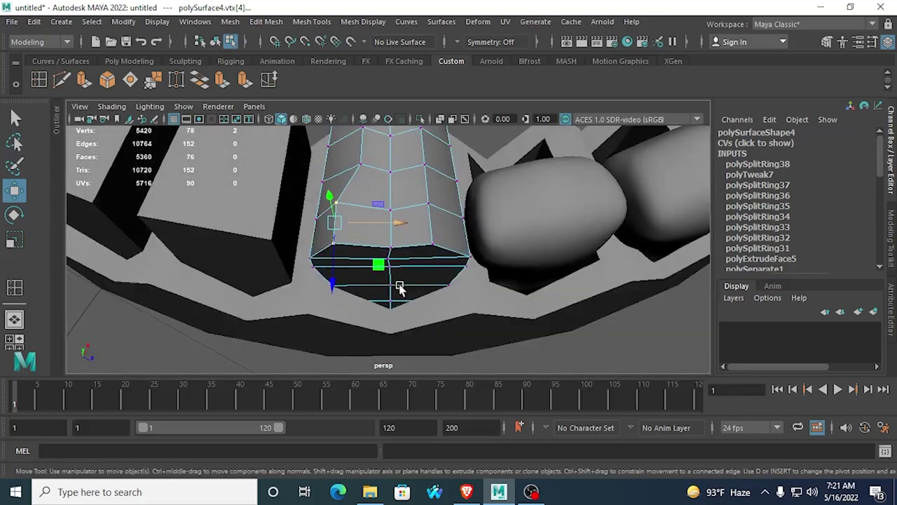
pyautogui.click(420, 203)
pyautogui.keyDown('alt'); pyautogui.moveTo(430, 246); pyautogui.dragTo(474, 200); pyautogui.keyUp('alt')
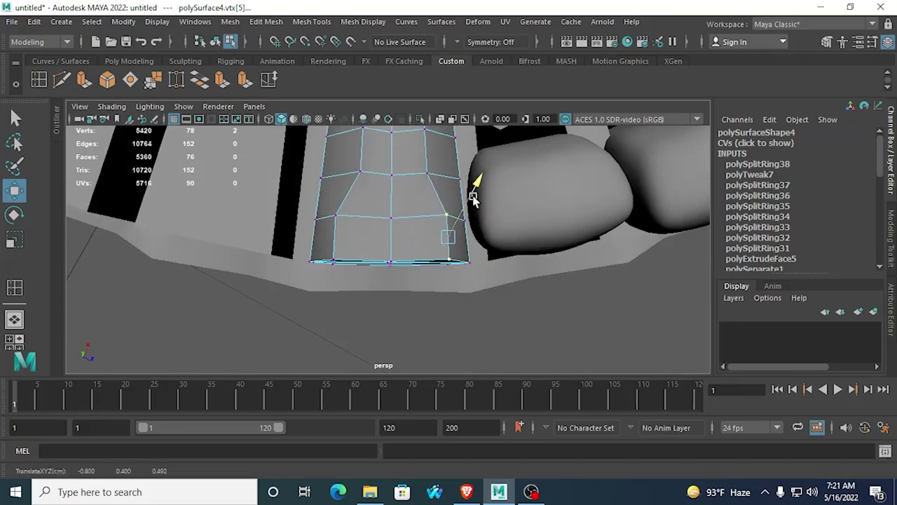
pyautogui.keyDown('alt'); pyautogui.moveTo(436, 262); pyautogui.dragTo(375, 260); pyautogui.keyUp('alt')
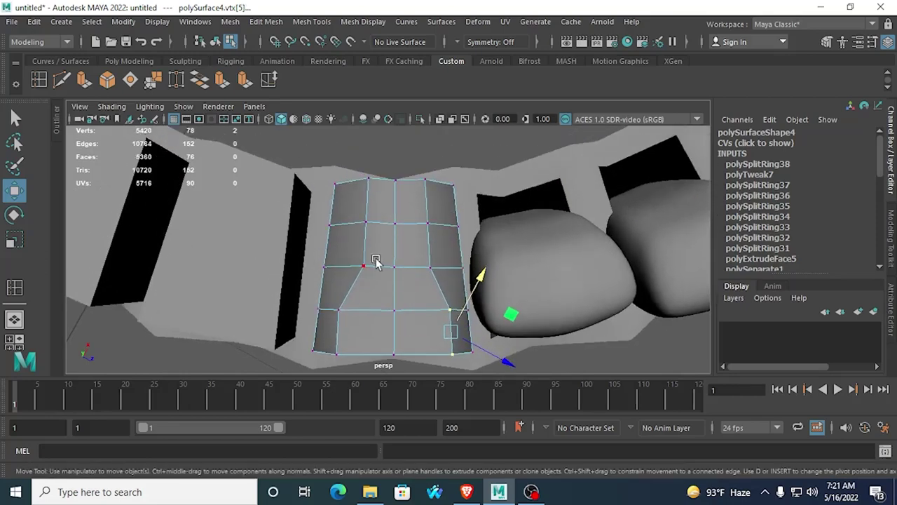
# Step: Spread the two ridge vertex pairs at the far end of the crown's top outward, leaving the middle row narrower
pyautogui.click(372, 261)
pyautogui.click(362, 222)
pyautogui.keyDown('shift'); pyautogui.click(368, 181); pyautogui.keyUp('shift')
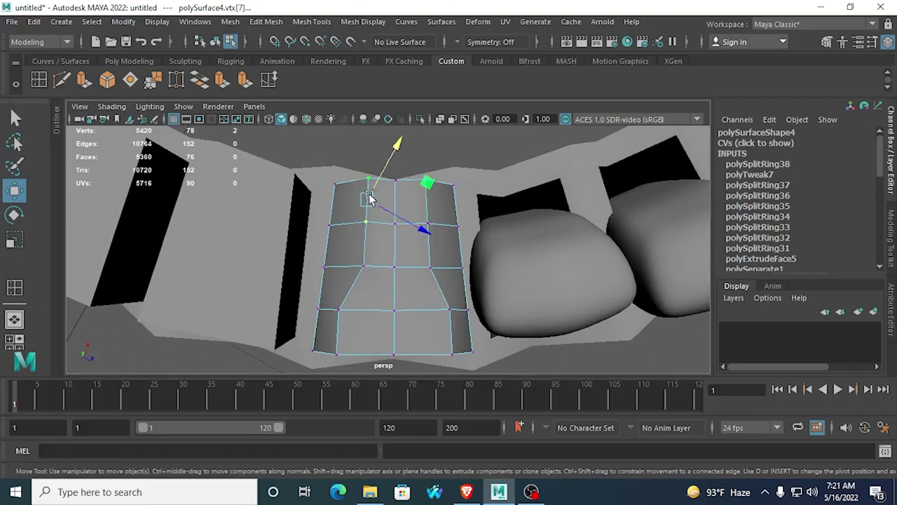
pyautogui.moveTo(405, 223); pyautogui.dragTo(373, 161)
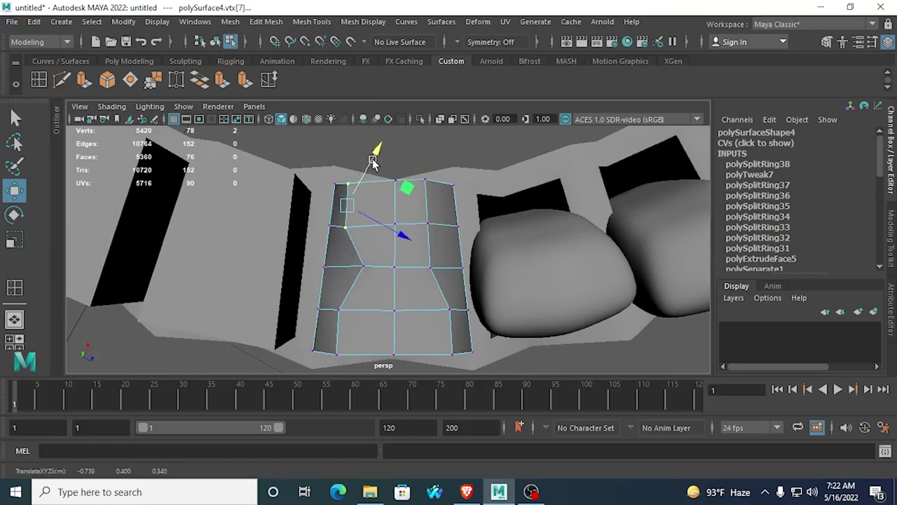
pyautogui.click(424, 180)
pyautogui.keyDown('shift'); pyautogui.click(428, 225); pyautogui.keyUp('shift')
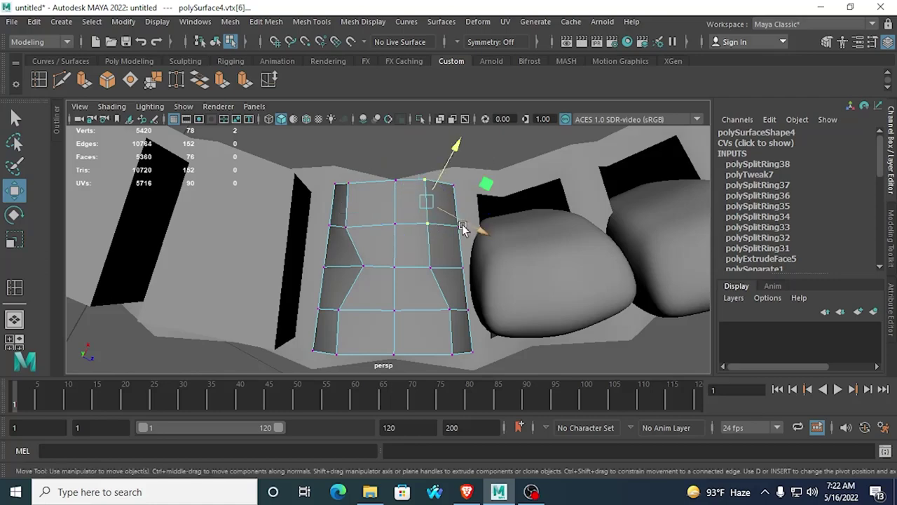
pyautogui.moveTo(463, 227); pyautogui.dragTo(483, 234)
pyautogui.moveTo(464, 190); pyautogui.dragTo(369, 257)
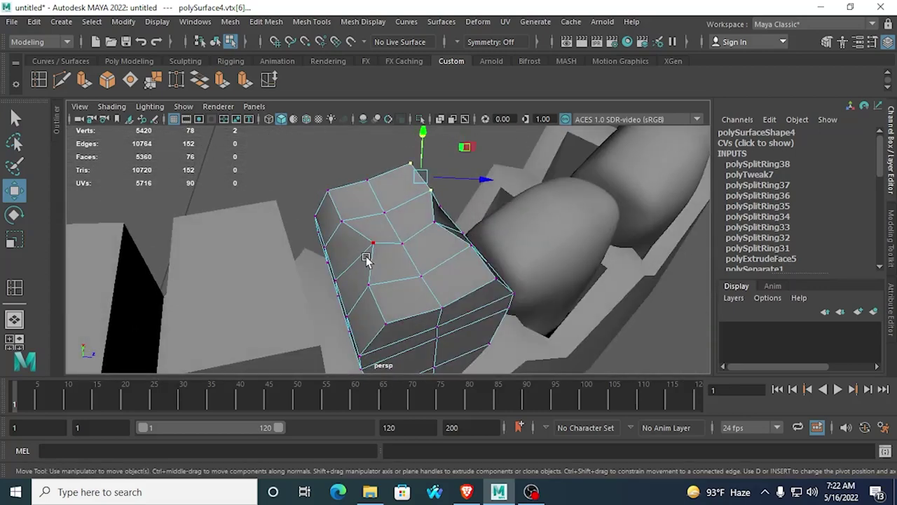
# Step: Nudge the middle ridge vertex on each side of the crown's top slightly outward to soften the waist
pyautogui.click(372, 249)
pyautogui.keyDown('shift'); pyautogui.click(434, 222); pyautogui.keyUp('shift')
pyautogui.keyDown('alt'); pyautogui.moveTo(434, 238); pyautogui.dragTo(411, 270); pyautogui.keyUp('alt')
pyautogui.click(380, 264)
pyautogui.moveTo(379, 205); pyautogui.dragTo(377, 215)
pyautogui.click(435, 243)
pyautogui.moveTo(472, 248); pyautogui.dragTo(478, 250)
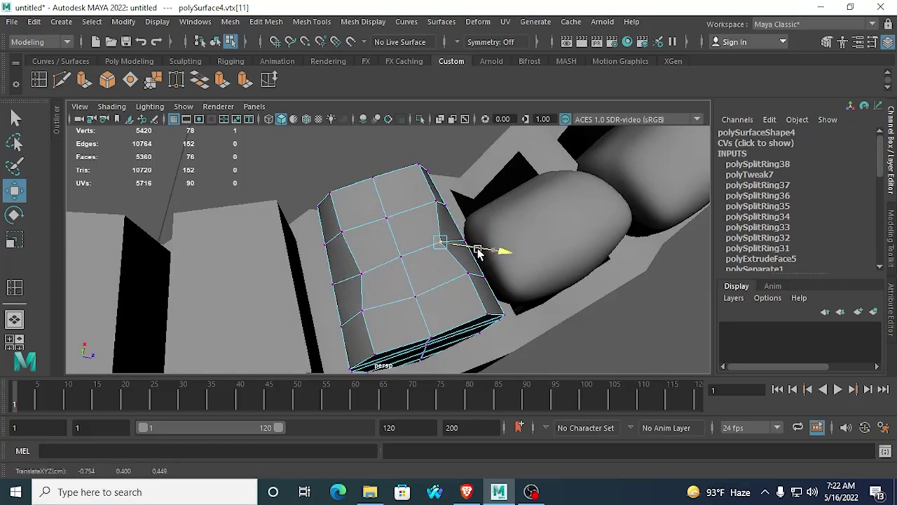
pyautogui.moveTo(441, 202); pyautogui.dragTo(443, 196)
pyautogui.moveTo(491, 243); pyautogui.dragTo(495, 244)
pyautogui.keyDown('alt'); pyautogui.moveTo(302, 188); pyautogui.dragTo(326, 200); pyautogui.keyUp('alt')
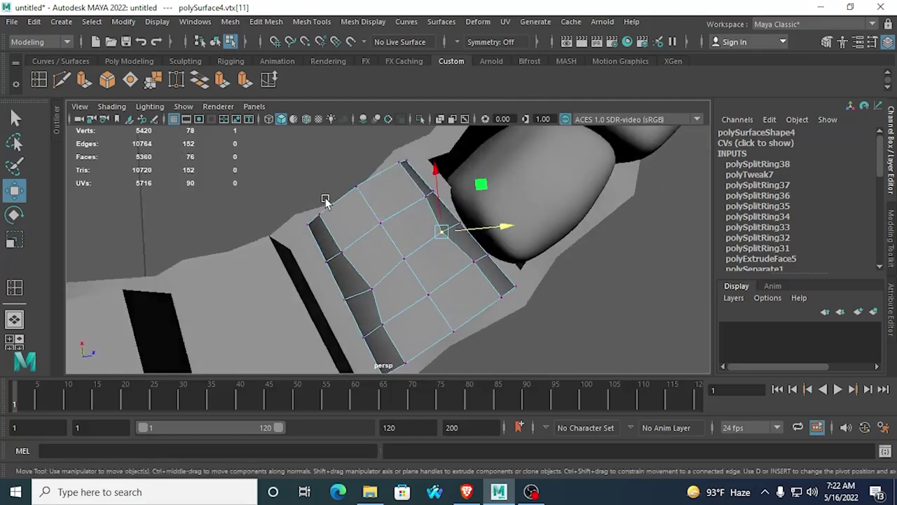
# Step: In the top view, pull the two corner vertex stacks at one end of the crown inward to round its outline
pyautogui.press('space')
pyautogui.press('space')
pyautogui.keyDown('alt'); pyautogui.moveTo(328, 211); pyautogui.dragTo(363, 194, button='middle'); pyautogui.keyUp('alt')
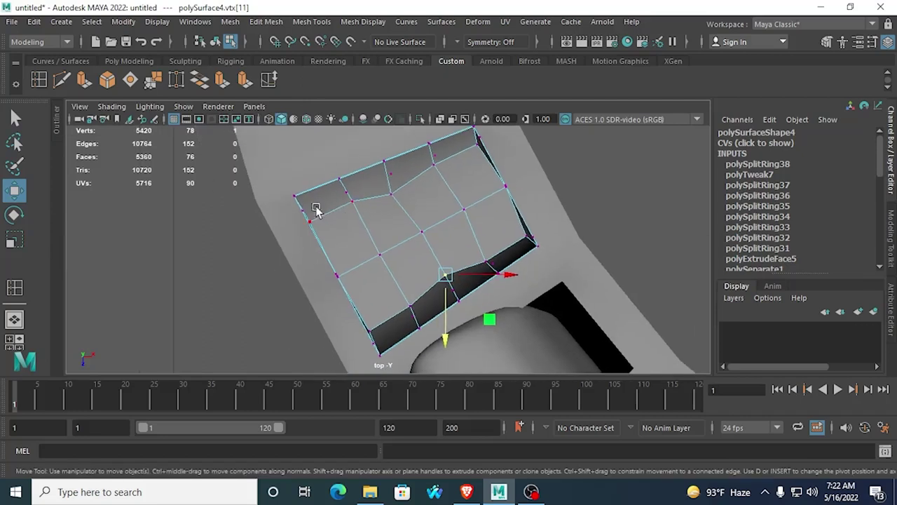
pyautogui.moveTo(319, 227)
pyautogui.mouseDown()
pyautogui.moveTo(314, 214)
pyautogui.moveTo(322, 225)
pyautogui.mouseUp()
pyautogui.hotkey('ctrl', 'z')
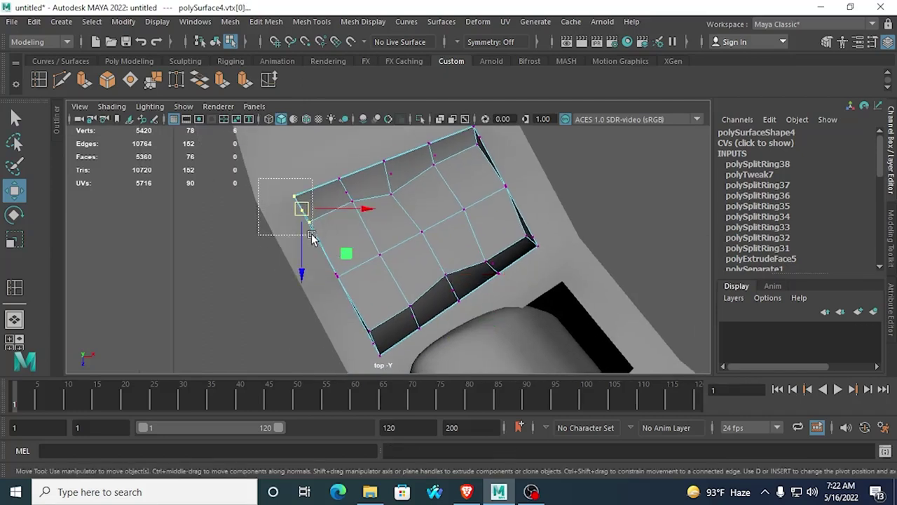
pyautogui.moveTo(300, 214); pyautogui.dragTo(318, 222)
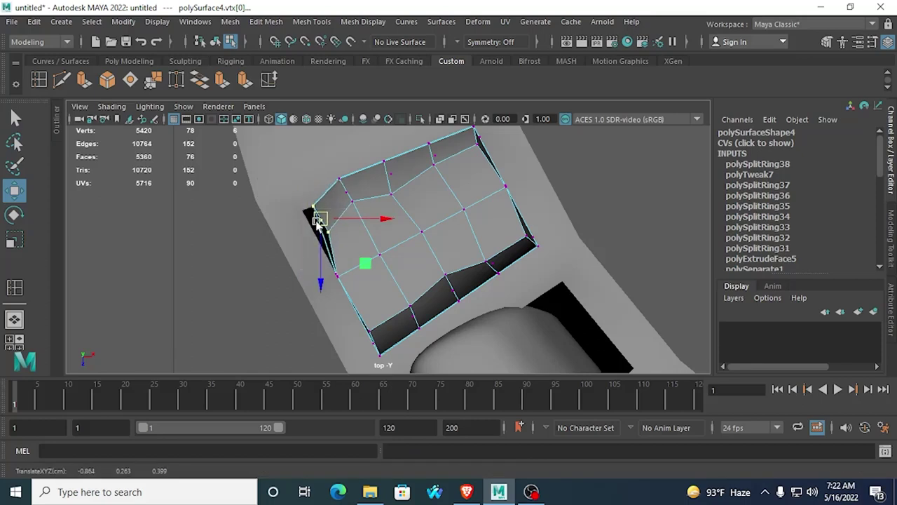
pyautogui.moveTo(350, 321); pyautogui.dragTo(396, 384)
pyautogui.keyDown('alt'); pyautogui.moveTo(337, 269); pyautogui.dragTo(332, 246, button='middle'); pyautogui.keyUp('alt')
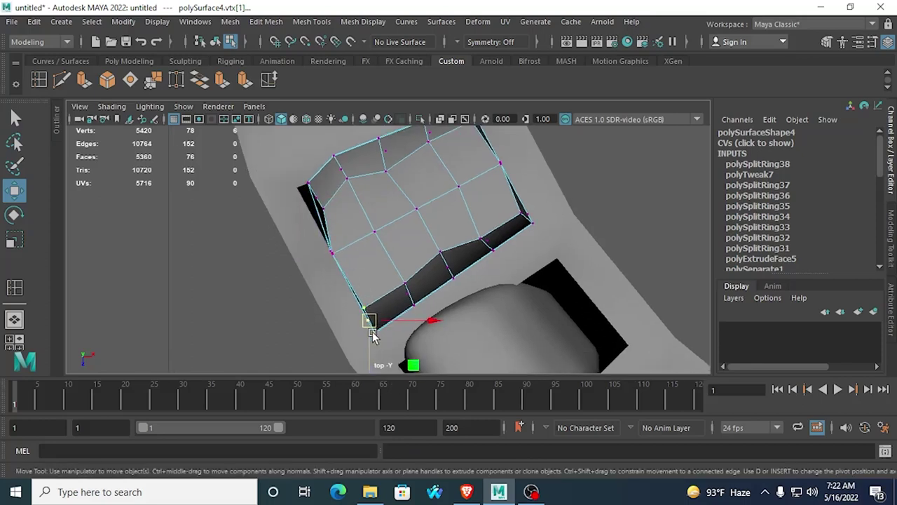
pyautogui.moveTo(373, 331); pyautogui.dragTo(371, 316)
# Step: Pull the two corner vertex stacks at the crown's opposite end inward to round that end too
pyautogui.keyDown('alt'); pyautogui.moveTo(456, 240); pyautogui.dragTo(382, 181); pyautogui.keyUp('alt')
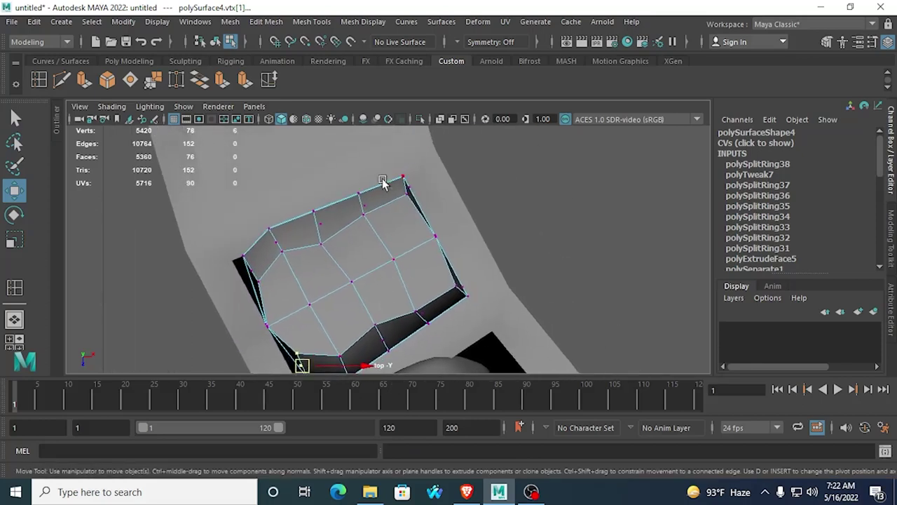
pyautogui.moveTo(417, 210); pyautogui.dragTo(399, 203)
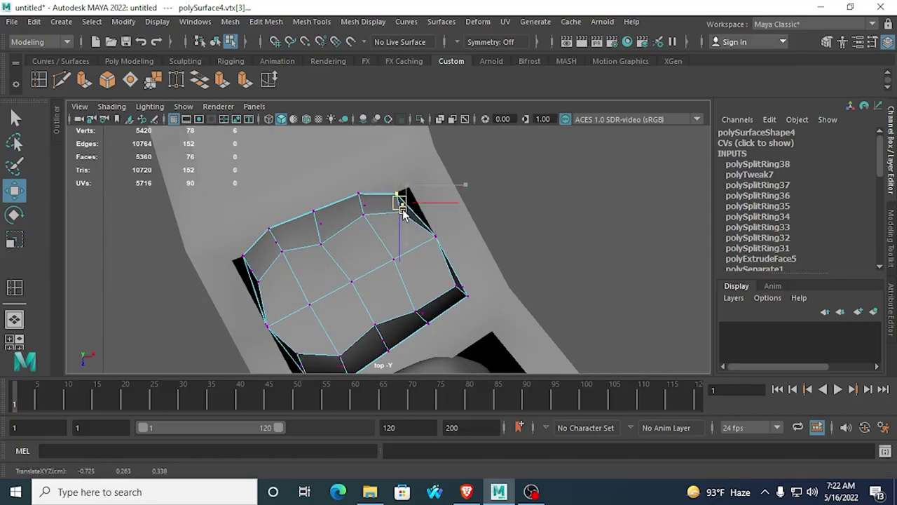
pyautogui.click(465, 295)
pyautogui.moveTo(463, 294); pyautogui.dragTo(447, 296)
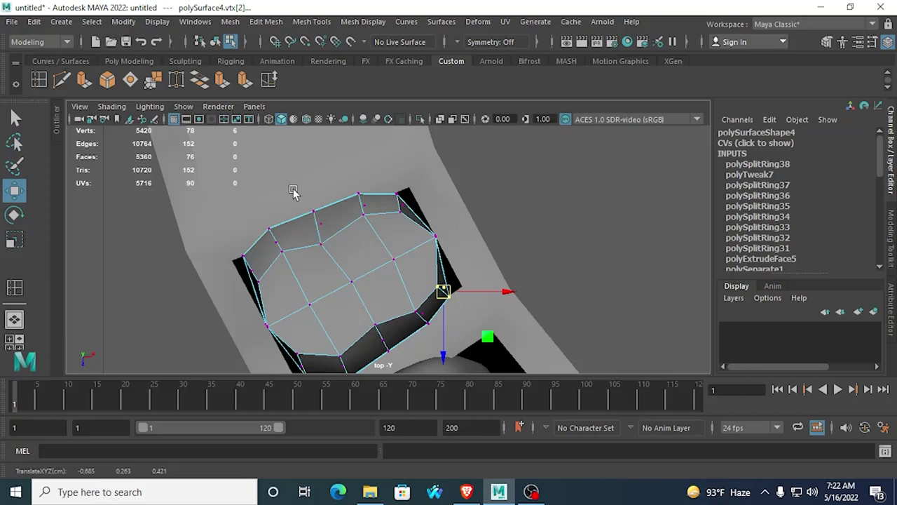
# Step: Push the middle vertex stacks on both ridge sides of the crown slightly outward, then return to the perspective view
pyautogui.moveTo(293, 192); pyautogui.dragTo(317, 225)
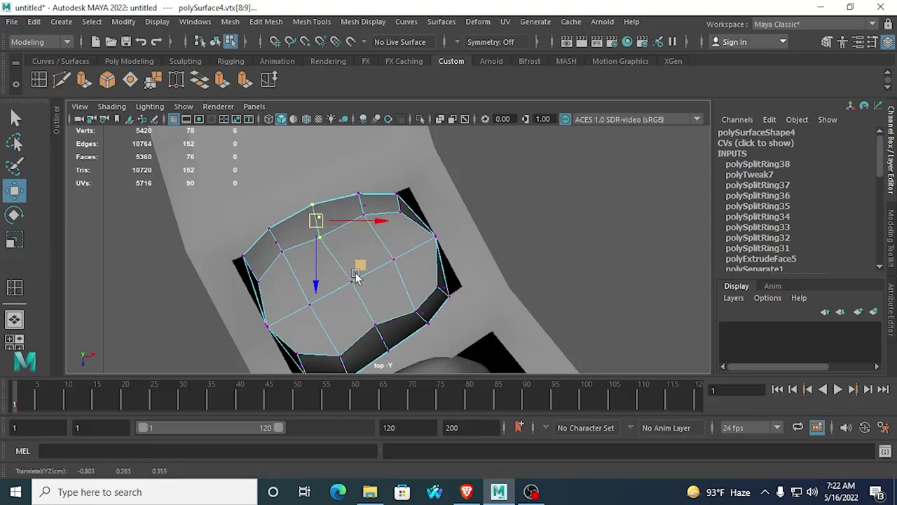
pyautogui.keyDown('alt'); pyautogui.moveTo(357, 276); pyautogui.dragTo(350, 247, button='middle'); pyautogui.keyUp('alt')
pyautogui.moveTo(355, 266); pyautogui.dragTo(381, 321)
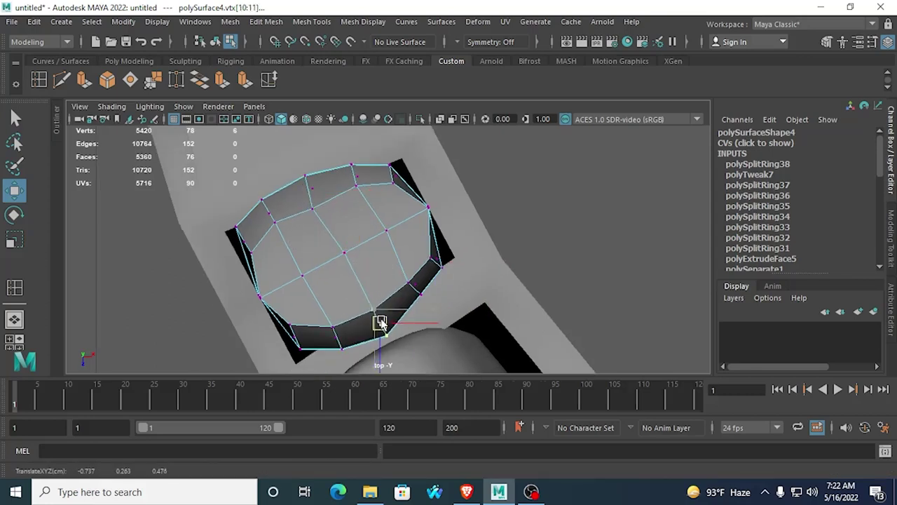
pyautogui.press('space')
pyautogui.press('space')
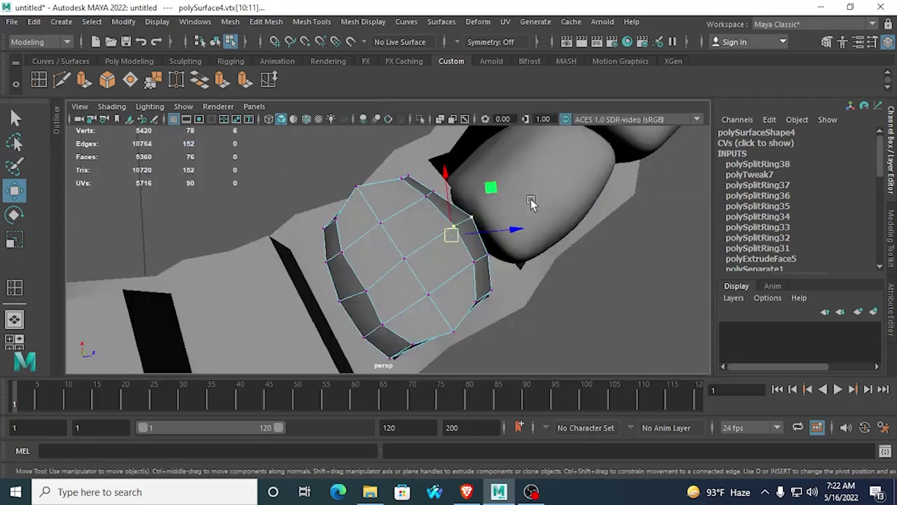
# Step: Examine the molar's shape in smooth preview from the side, then return to the unsmoothed display
pyautogui.keyDown('alt'); pyautogui.moveTo(530, 203); pyautogui.dragTo(457, 140); pyautogui.keyUp('alt')
pyautogui.keyDown('alt'); pyautogui.moveTo(457, 212); pyautogui.dragTo(453, 235); pyautogui.keyUp('alt')
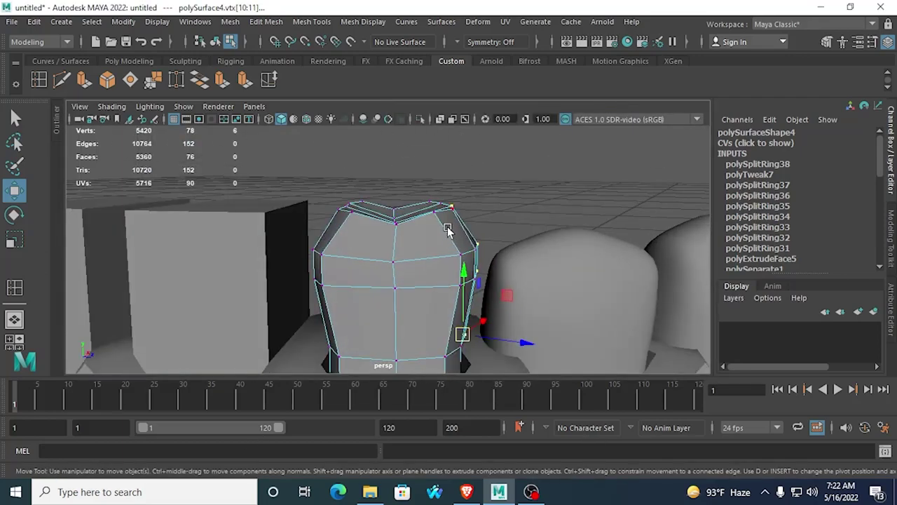
pyautogui.press('3')
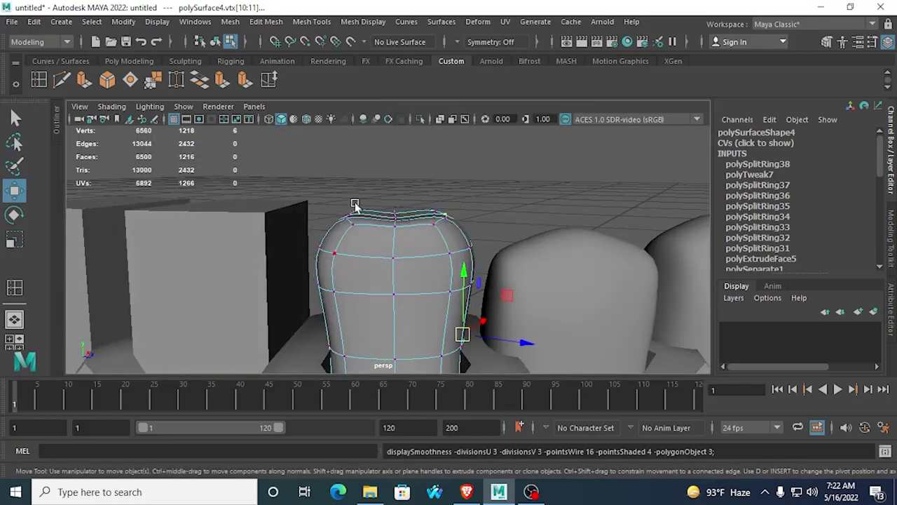
pyautogui.scroll(-5, 355, 205)
pyautogui.click(397, 194)
pyautogui.keyDown('alt'); pyautogui.moveTo(383, 258); pyautogui.dragTo(313, 259); pyautogui.keyUp('alt')
pyautogui.scroll(4, 313, 259)
pyautogui.keyDown('alt'); pyautogui.moveTo(382, 282); pyautogui.dragTo(385, 256); pyautogui.keyUp('alt')
pyautogui.click(386, 258)
pyautogui.press('1')
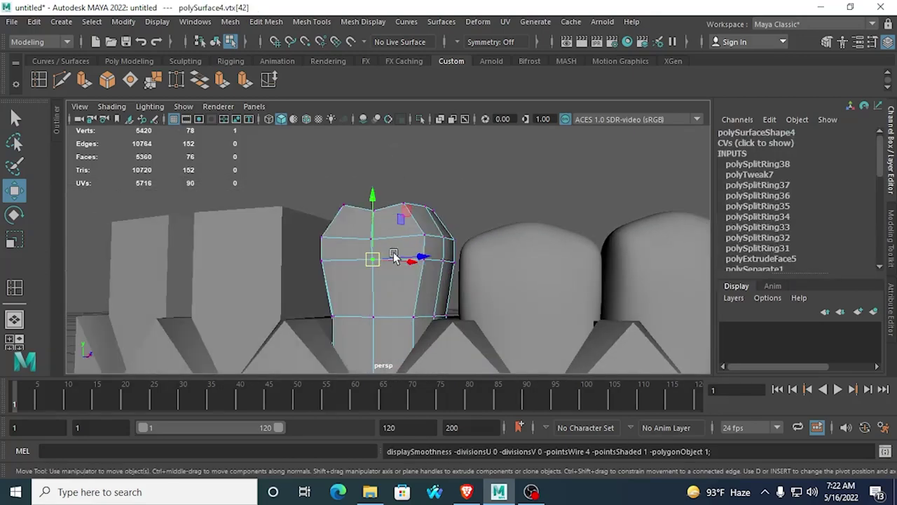
# Step: Align the scale pivot of the vertex ring at the crown's neck with the block's sides and adjust the ring's width
pyautogui.moveTo(384, 332)
pyautogui.keyDown('alt'); pyautogui.mouseDown()
pyautogui.moveTo(406, 326)
pyautogui.moveTo(378, 317)
pyautogui.mouseUp(); pyautogui.keyUp('alt')
pyautogui.moveTo(292, 294); pyautogui.dragTo(477, 334)
pyautogui.click(14, 239)
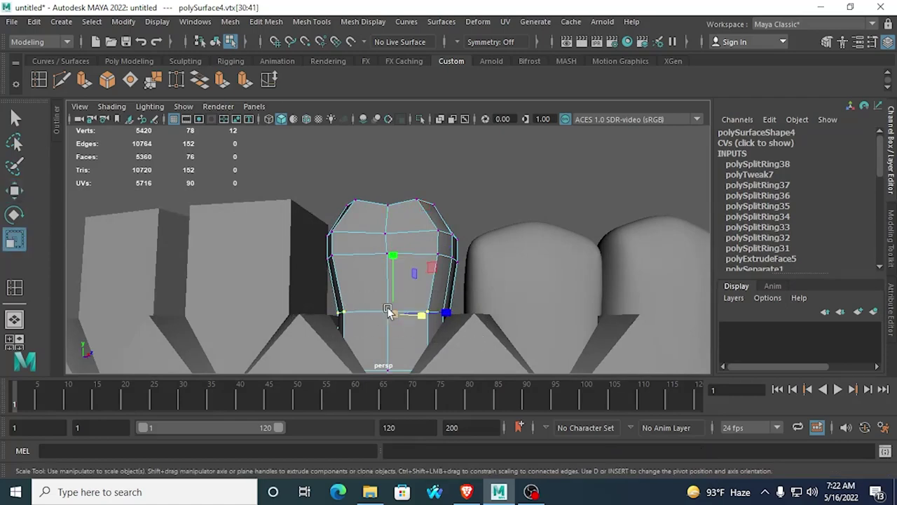
pyautogui.keyDown('alt'); pyautogui.moveTo(391, 316); pyautogui.dragTo(385, 361); pyautogui.keyUp('alt')
pyautogui.press('d')
pyautogui.moveTo(396, 331); pyautogui.dragTo(369, 274)
pyautogui.press('d')
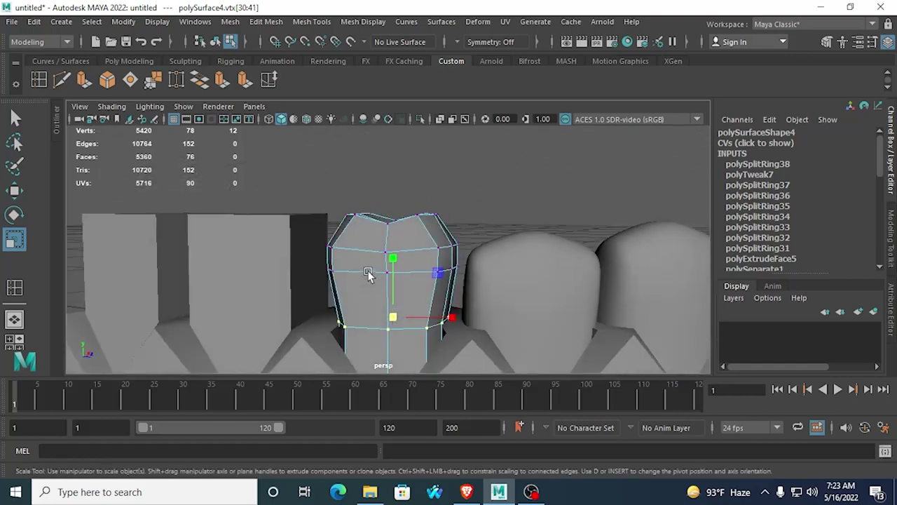
pyautogui.moveTo(452, 318); pyautogui.dragTo(457, 308)
# Step: Select all crown vertices above the neck ring and lower them to about the height of the neighbouring tooth
pyautogui.moveTo(317, 259); pyautogui.dragTo(462, 277)
pyautogui.moveTo(290, 151); pyautogui.dragTo(468, 278)
pyautogui.keyDown('alt'); pyautogui.moveTo(365, 263); pyautogui.dragTo(412, 275); pyautogui.keyUp('alt')
pyautogui.moveTo(297, 180); pyautogui.dragTo(477, 278)
pyautogui.moveTo(395, 236); pyautogui.dragTo(405, 236)
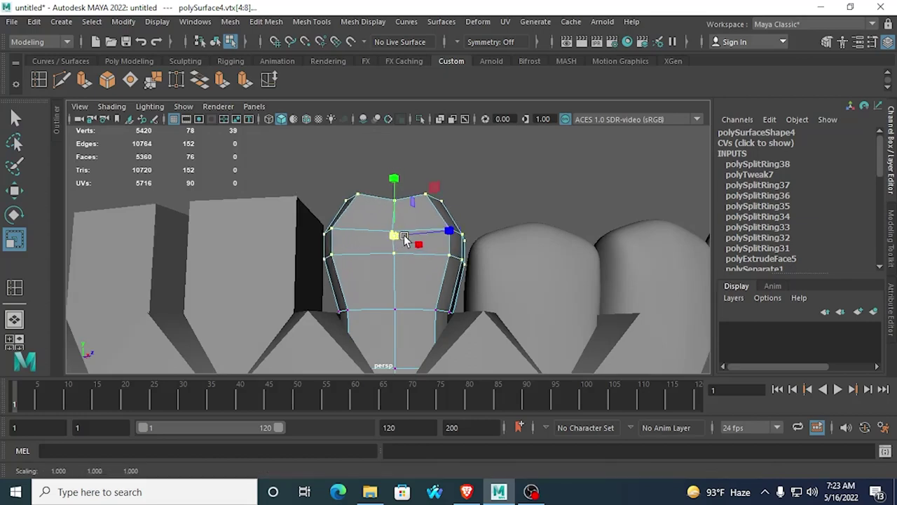
pyautogui.click(22, 195)
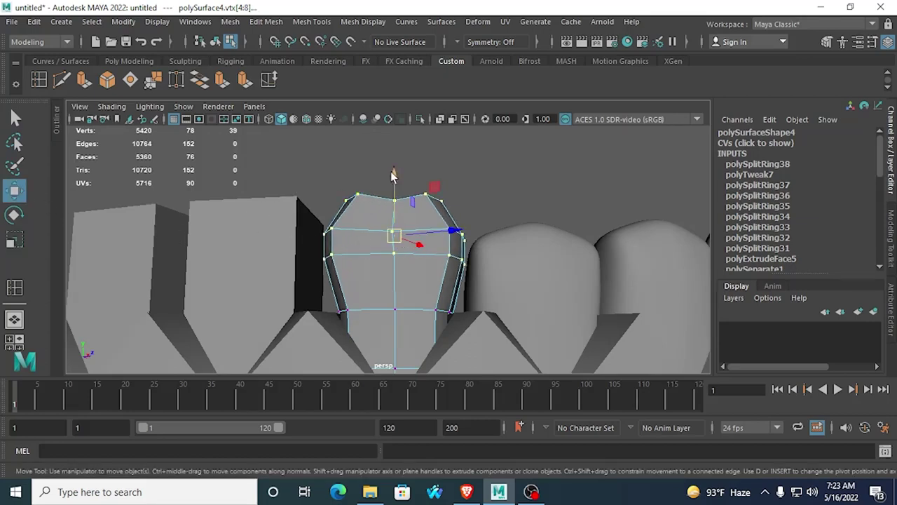
pyautogui.moveTo(394, 175); pyautogui.dragTo(300, 272)
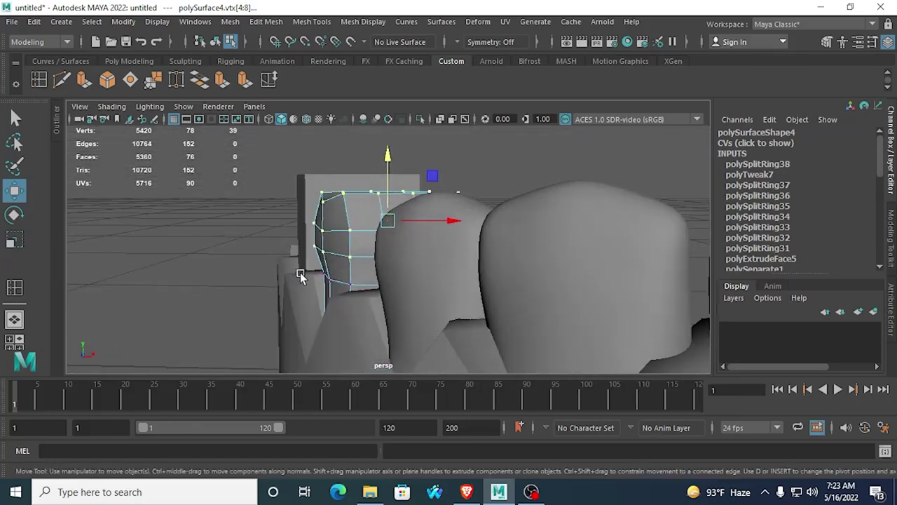
# Step: Shift the neck vertices and the mid-crown vertices on the molar's outer side to refine its side profile
pyautogui.moveTo(355, 298); pyautogui.dragTo(391, 334)
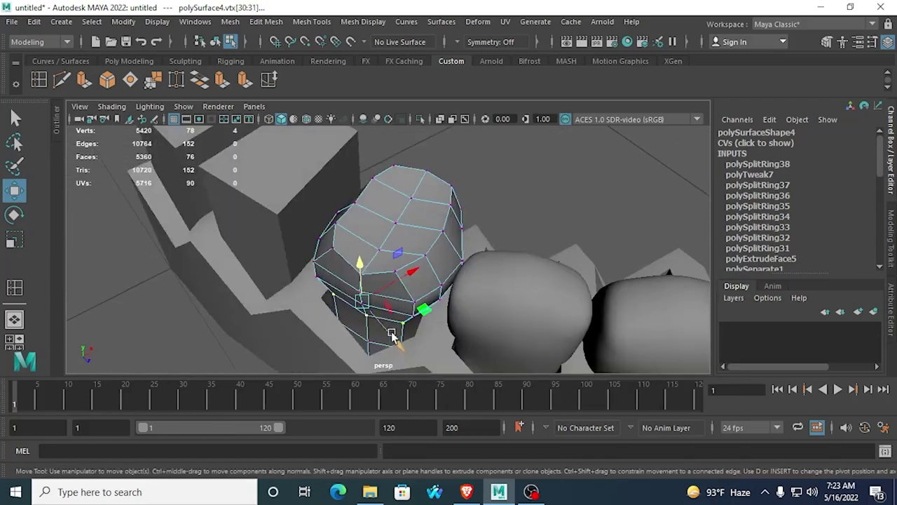
pyautogui.moveTo(370, 303); pyautogui.dragTo(306, 246)
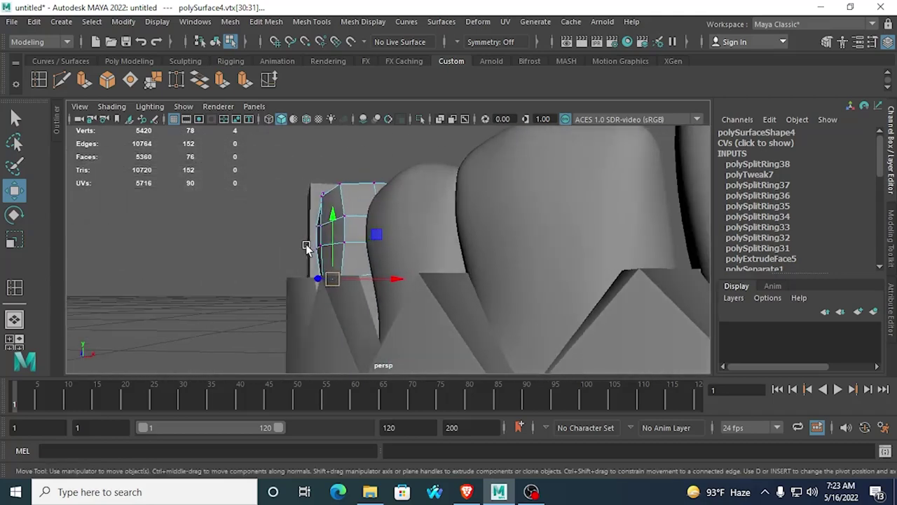
pyautogui.keyDown('alt'); pyautogui.moveTo(323, 297); pyautogui.dragTo(509, 290); pyautogui.keyUp('alt')
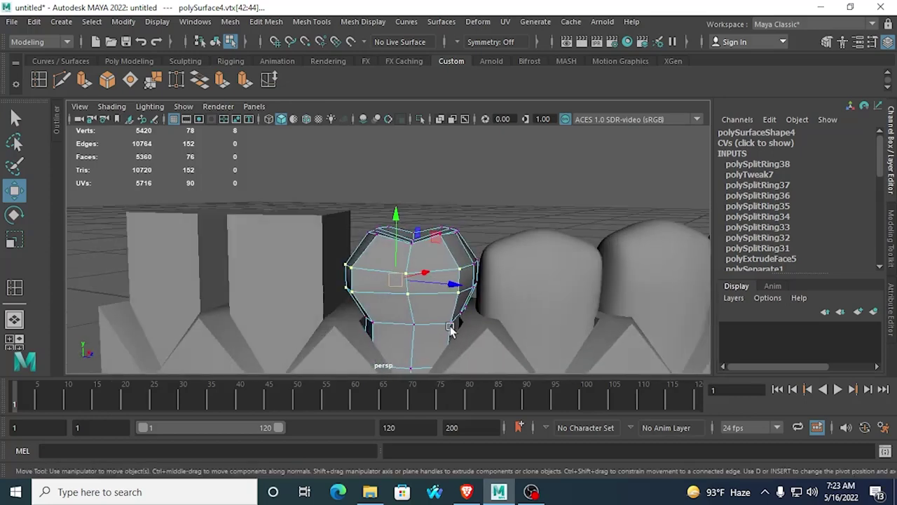
# Step: Display the molar smoothed, return to object mode and clear the selection
pyautogui.press('3')
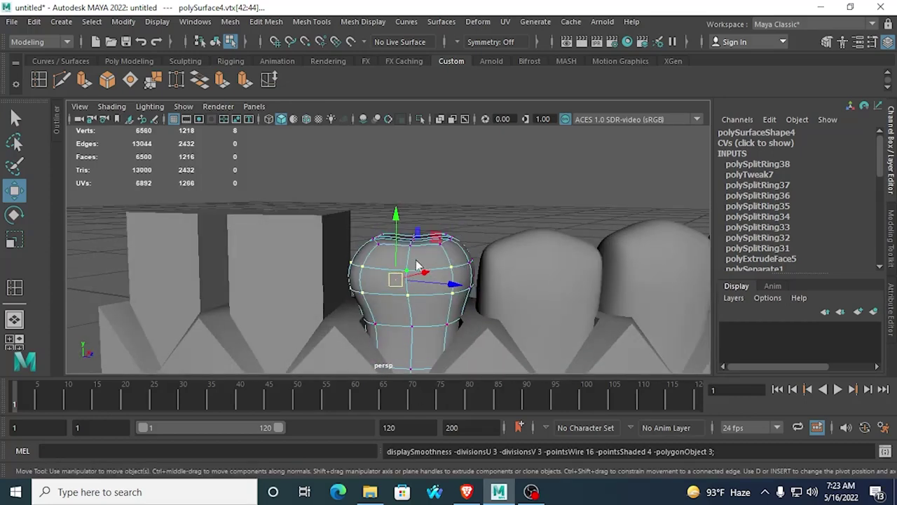
pyautogui.moveTo(439, 130); pyautogui.dragTo(486, 121, button='right')
pyautogui.click(503, 181)
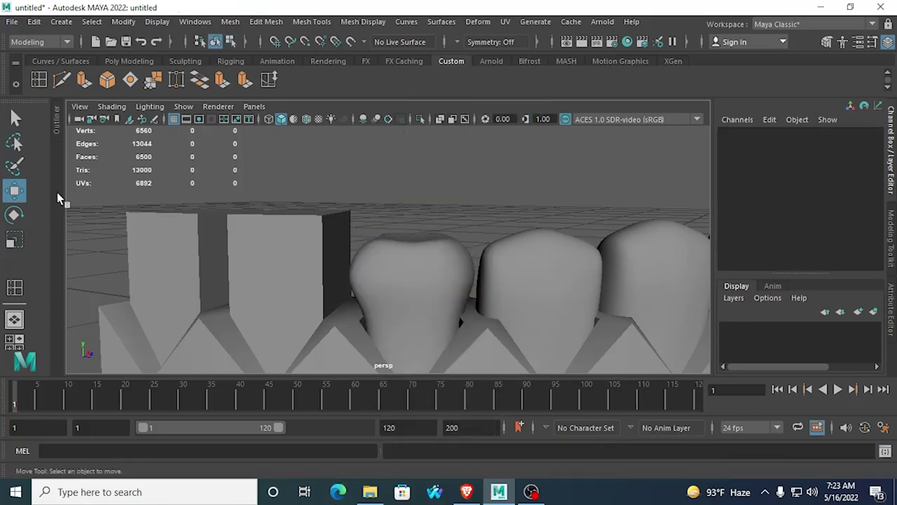
# Step: Display the rounded molar unsmoothed and switch it to vertex editing
pyautogui.scroll(-5, 493, 203)
pyautogui.keyDown('alt'); pyautogui.moveTo(494, 203); pyautogui.dragTo(579, 236); pyautogui.keyUp('alt')
pyautogui.scroll(4, 559, 279)
pyautogui.scroll(6, 558, 250)
pyautogui.scroll(-9, 545, 242)
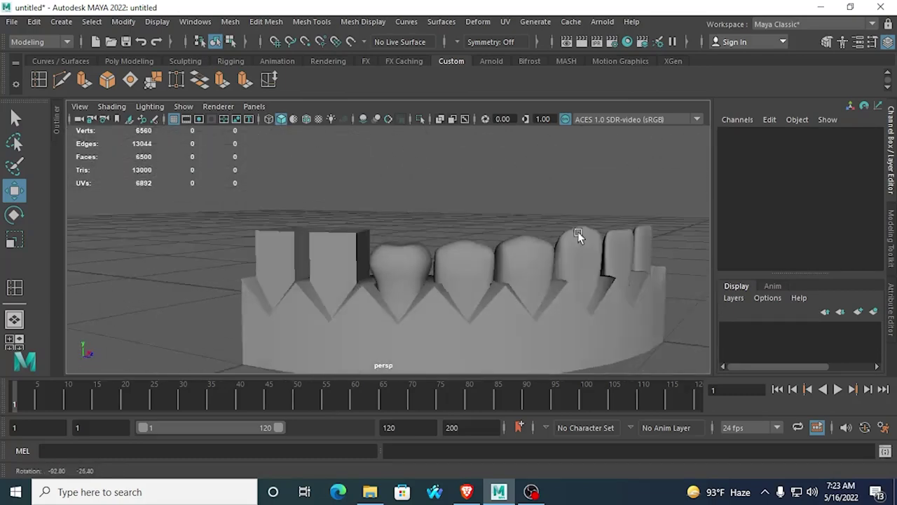
pyautogui.scroll(3, 487, 296)
pyautogui.click(417, 280)
pyautogui.scroll(4, 417, 280)
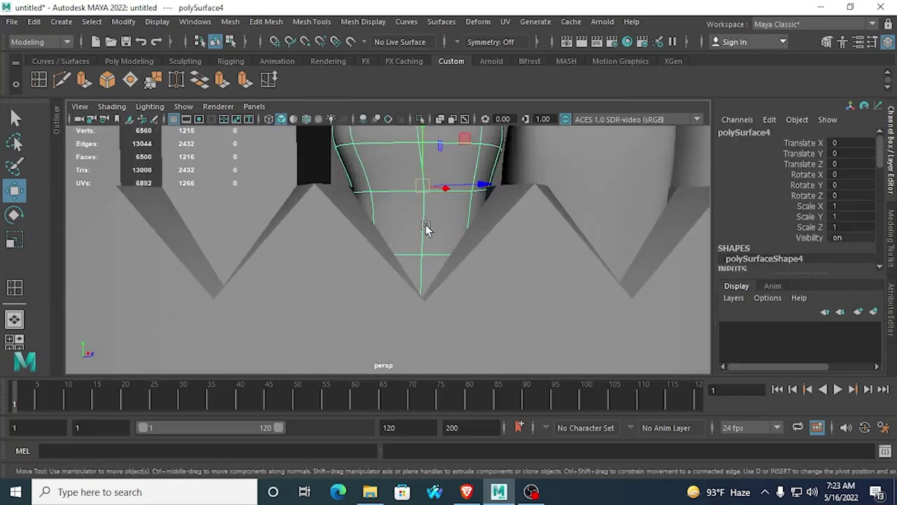
pyautogui.press('1')
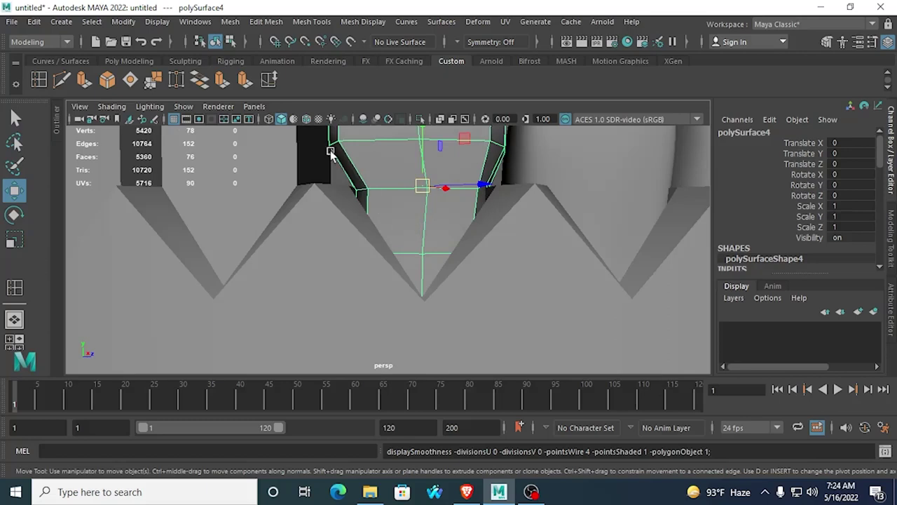
pyautogui.moveTo(360, 184); pyautogui.dragTo(332, 183, button='right')
pyautogui.scroll(-4, 361, 253)
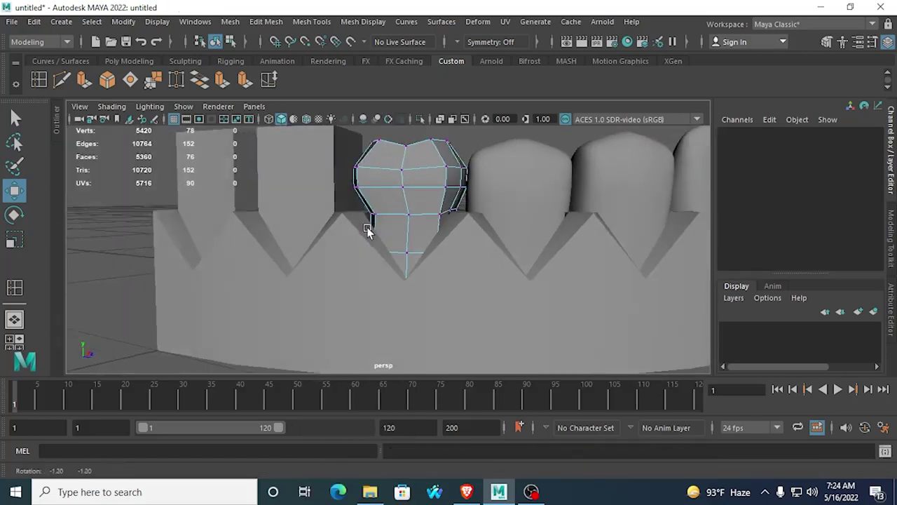
# Step: Select the full vertex ring at the molar's neck, scale it wider and undo the excess change
pyautogui.keyDown('alt'); pyautogui.moveTo(372, 221); pyautogui.dragTo(332, 213); pyautogui.keyUp('alt')
pyautogui.moveTo(485, 228); pyautogui.dragTo(485, 228)
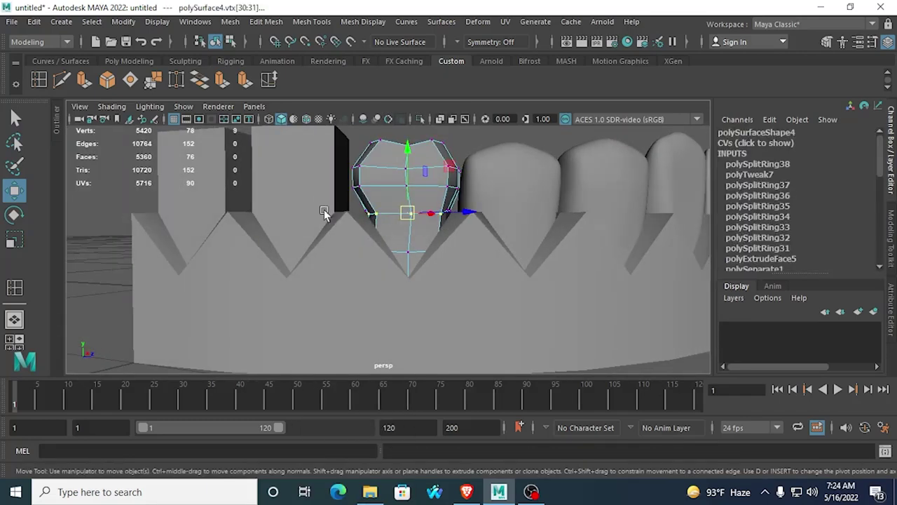
pyautogui.moveTo(326, 197); pyautogui.dragTo(465, 219)
pyautogui.keyDown('alt'); pyautogui.moveTo(416, 236); pyautogui.dragTo(383, 262); pyautogui.keyUp('alt')
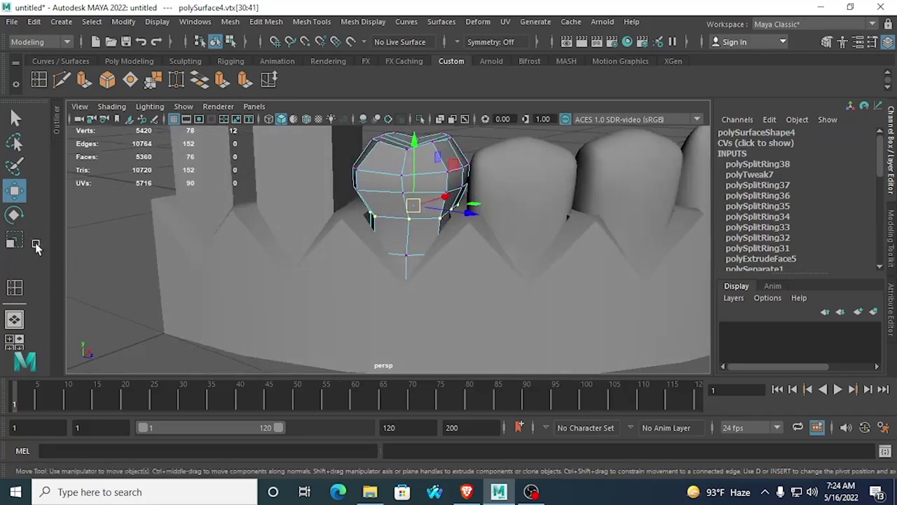
pyautogui.click(14, 240)
pyautogui.moveTo(415, 207); pyautogui.dragTo(474, 186)
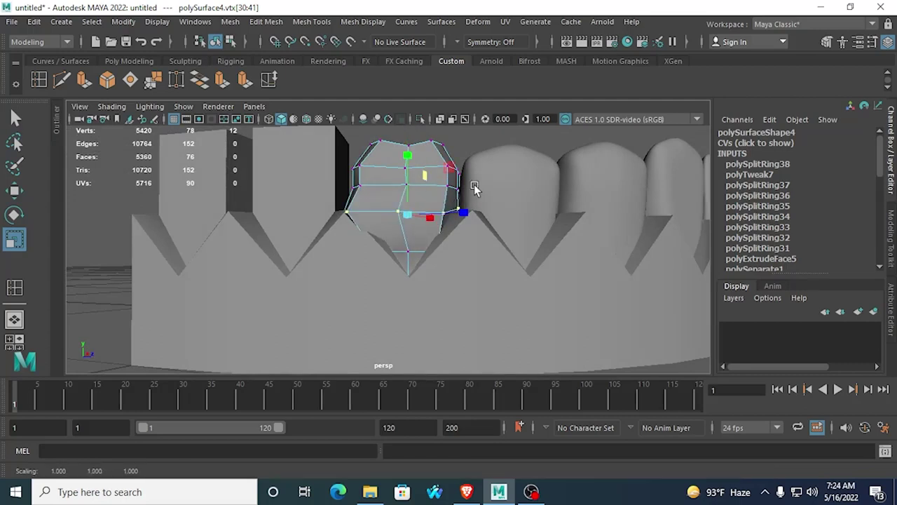
pyautogui.hotkey('ctrl', 'z')
pyautogui.keyDown('alt'); pyautogui.moveTo(350, 263); pyautogui.dragTo(321, 295, button='middle'); pyautogui.keyUp('alt')
pyautogui.scroll(2, 294, 274)
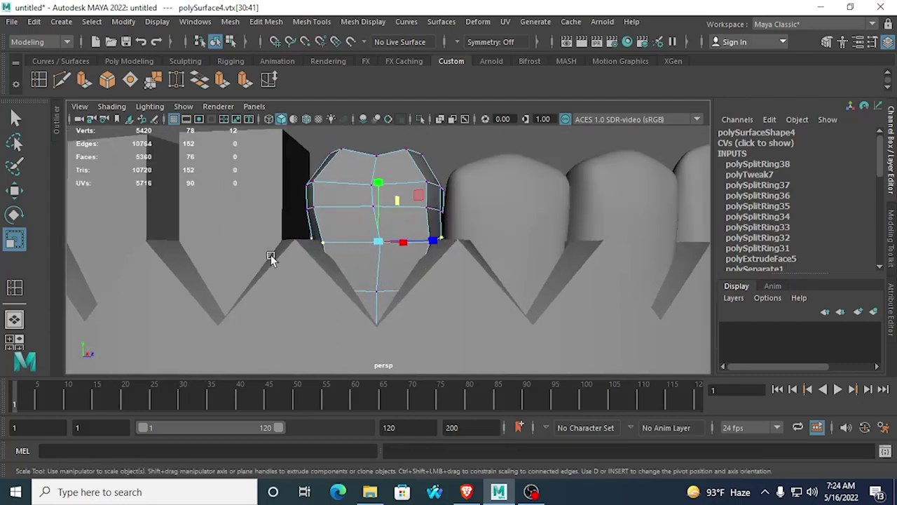
# Step: Shift the molar's neck ring along the jaw and adjust the crown vertices on the side facing the finished neighbouring tooth
pyautogui.click(14, 191)
pyautogui.moveTo(440, 241); pyautogui.dragTo(439, 241)
pyautogui.keyDown('alt'); pyautogui.moveTo(432, 243); pyautogui.dragTo(423, 270, button='middle'); pyautogui.keyUp('alt')
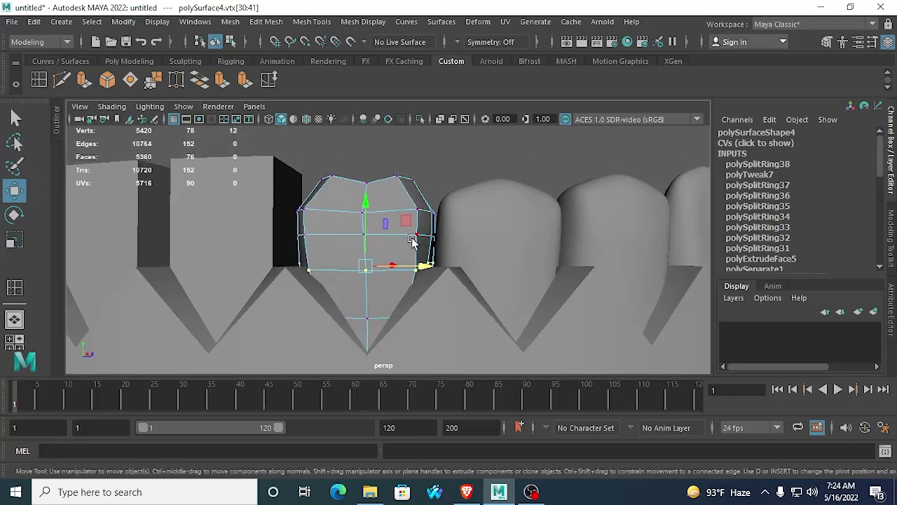
pyautogui.moveTo(408, 227); pyautogui.dragTo(450, 242)
pyautogui.hotkey('ctrl', 'z')
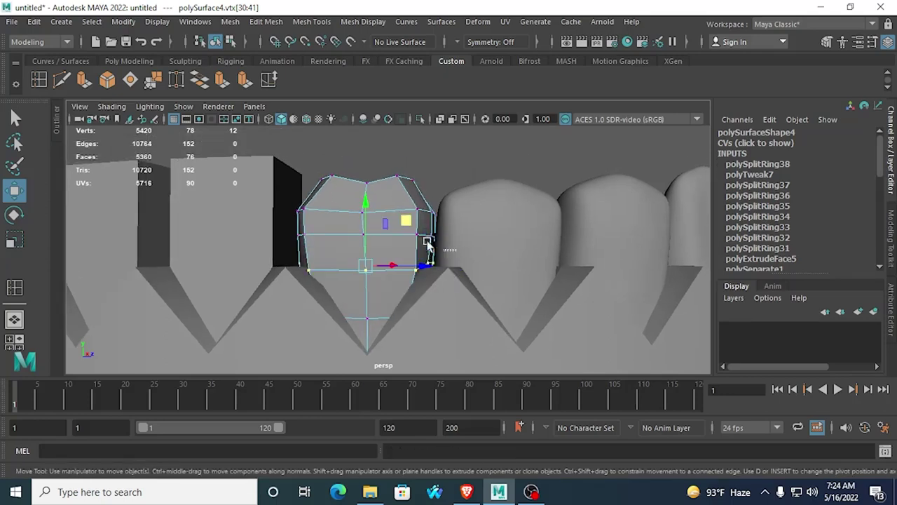
pyautogui.moveTo(390, 232); pyautogui.dragTo(393, 232)
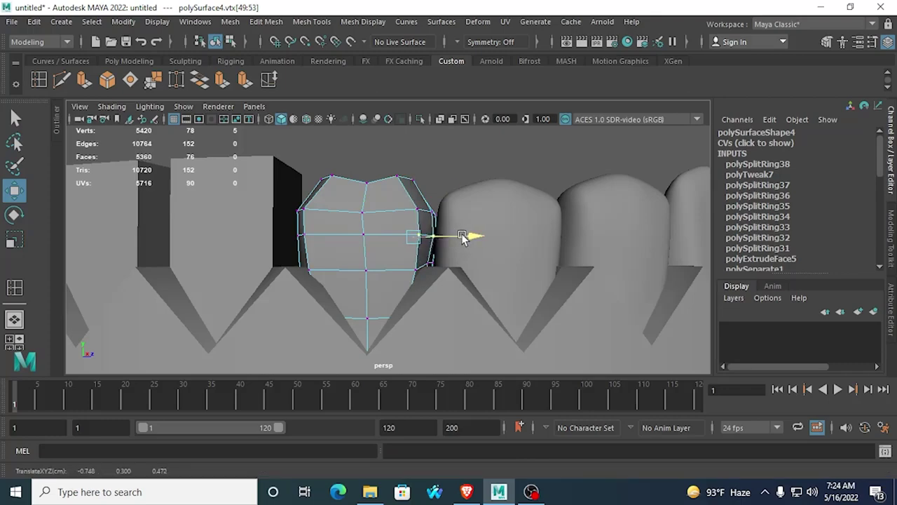
pyautogui.keyDown('alt'); pyautogui.moveTo(463, 237); pyautogui.dragTo(428, 319); pyautogui.keyUp('alt')
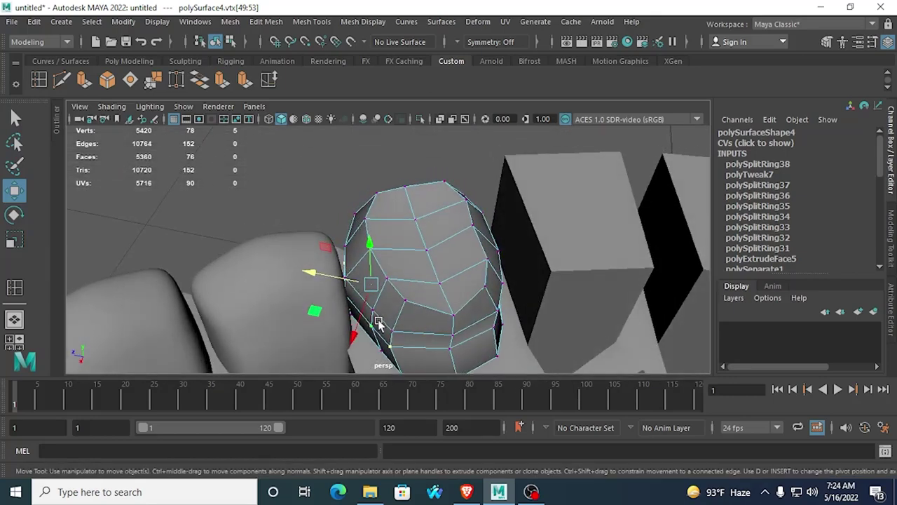
pyautogui.click(372, 326)
pyautogui.moveTo(373, 327); pyautogui.dragTo(526, 294)
# Step: Display the reshaped molar smoothed and return to object mode with nothing selected
pyautogui.press('3')
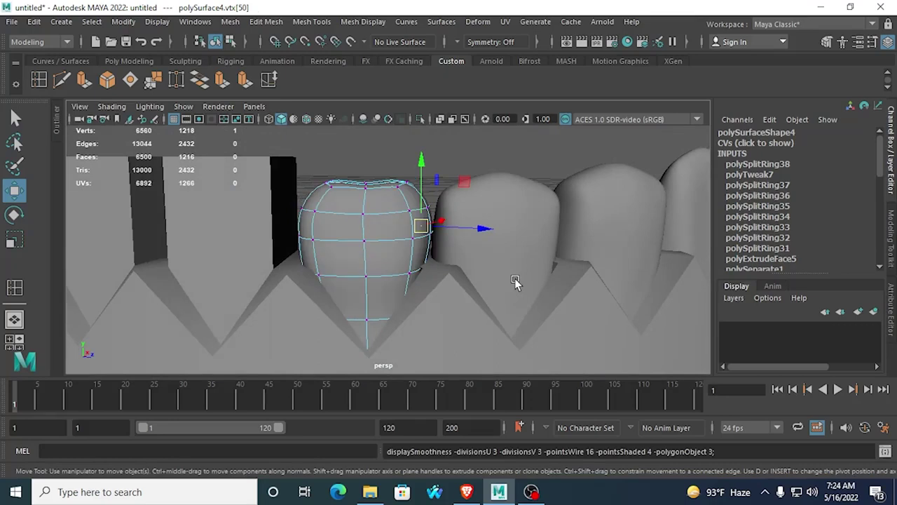
pyautogui.moveTo(365, 322); pyautogui.dragTo(433, 111, button='right')
pyautogui.click(470, 138)
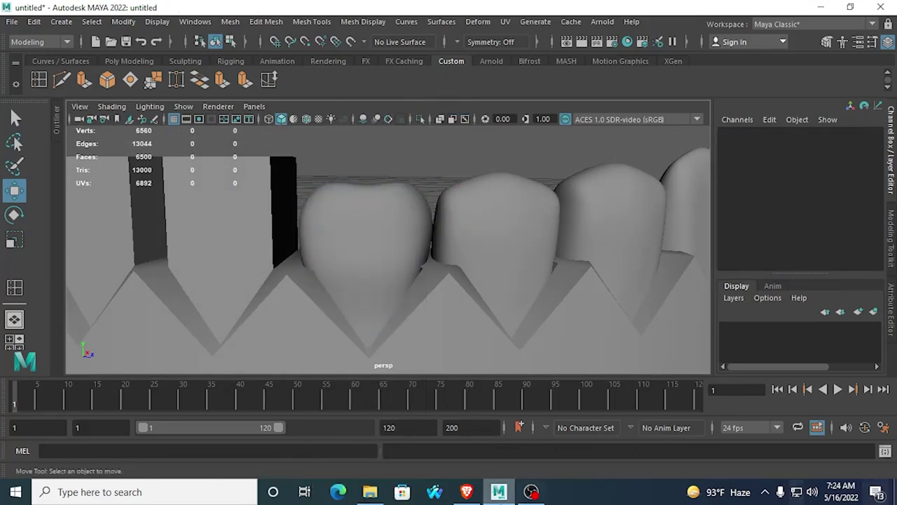
pyautogui.scroll(-6, 530, 159)
pyautogui.moveTo(465, 227)
pyautogui.keyDown('alt'); pyautogui.mouseDown()
pyautogui.moveTo(449, 204)
pyautogui.moveTo(459, 223)
pyautogui.mouseUp(); pyautogui.keyUp('alt')
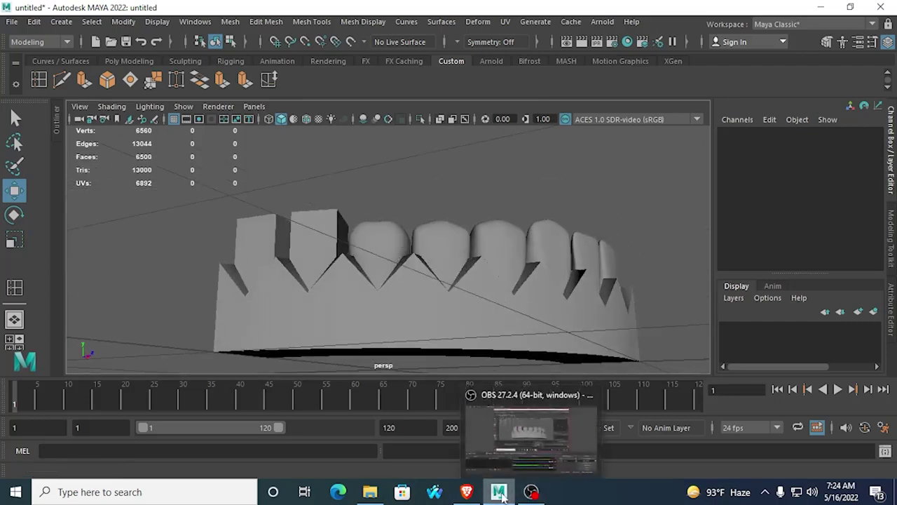
# Step: Check the teeth side view images in the browser, return to Maya and raise the gum vertices at the notch below the molar
pyautogui.click(466, 491)
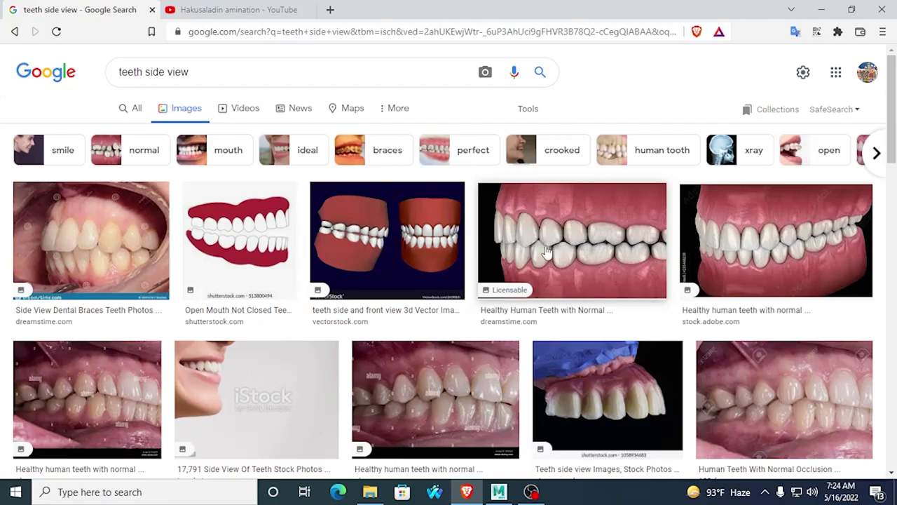
pyautogui.click(499, 491)
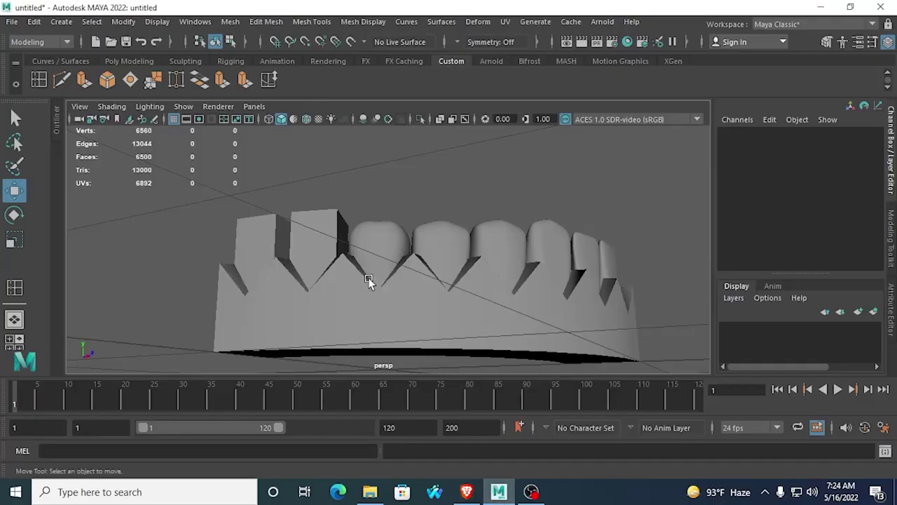
pyautogui.keyDown('alt'); pyautogui.moveTo(368, 277); pyautogui.dragTo(374, 310); pyautogui.keyUp('alt')
pyautogui.scroll(2, 378, 310)
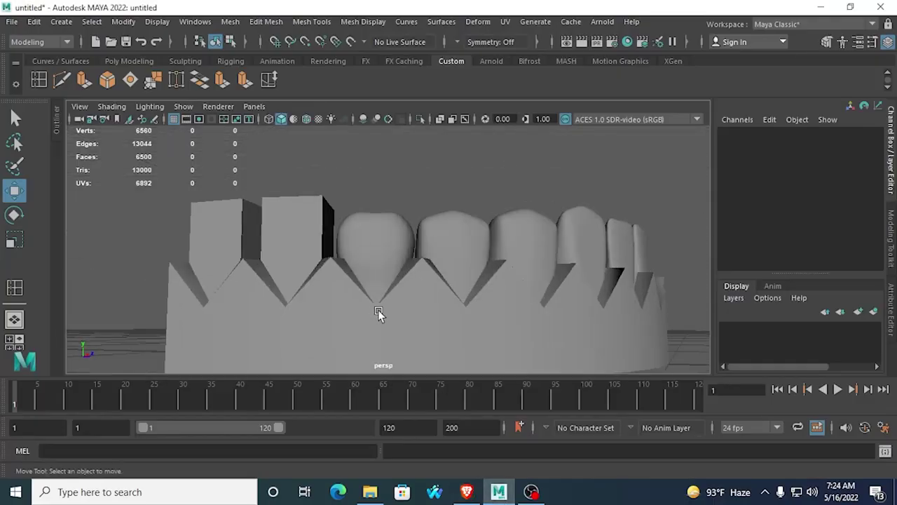
pyautogui.moveTo(383, 295); pyautogui.dragTo(306, 161, button='right')
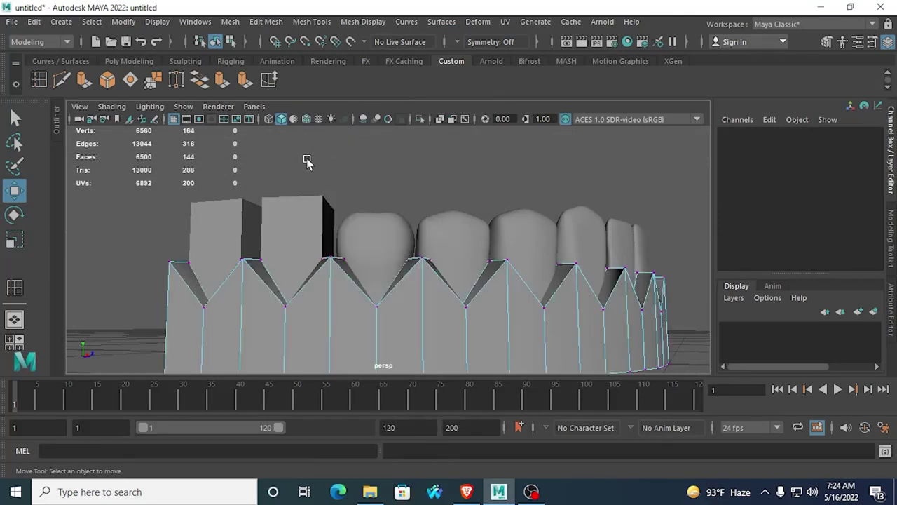
pyautogui.moveTo(362, 274); pyautogui.dragTo(370, 209)
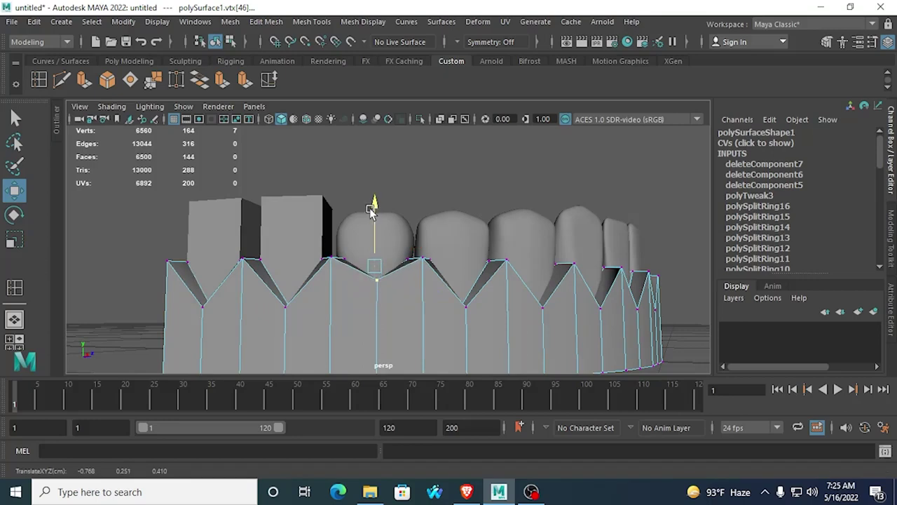
# Step: Compare the gum line with the browser's reference images, return to Maya and display the gum mesh smoothed
pyautogui.click(465, 491)
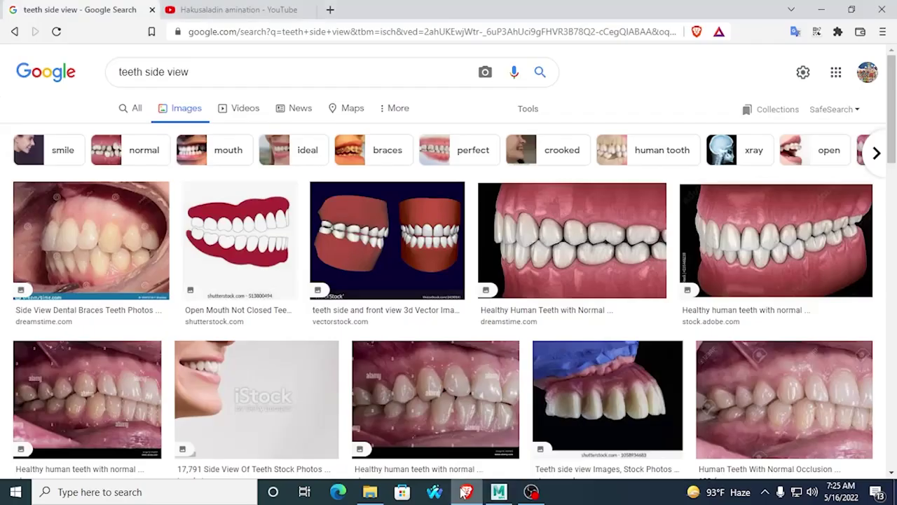
pyautogui.click(464, 491)
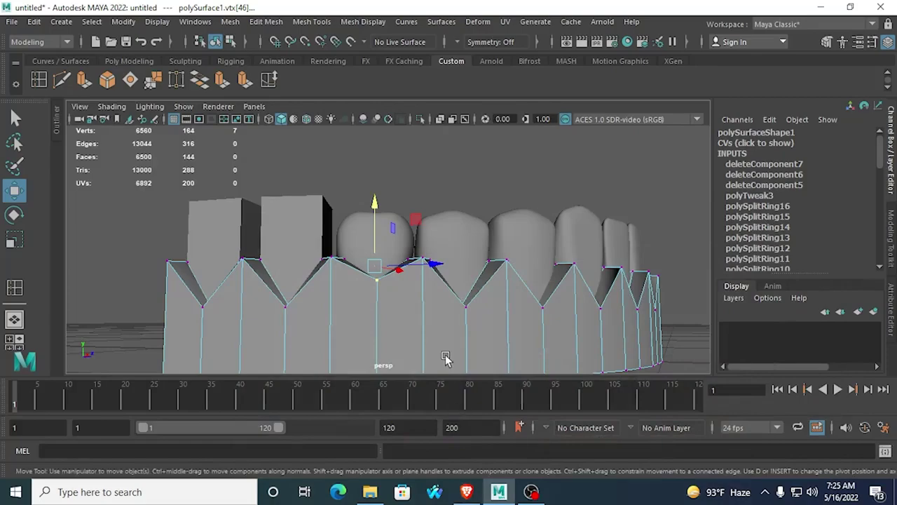
pyautogui.click(466, 494)
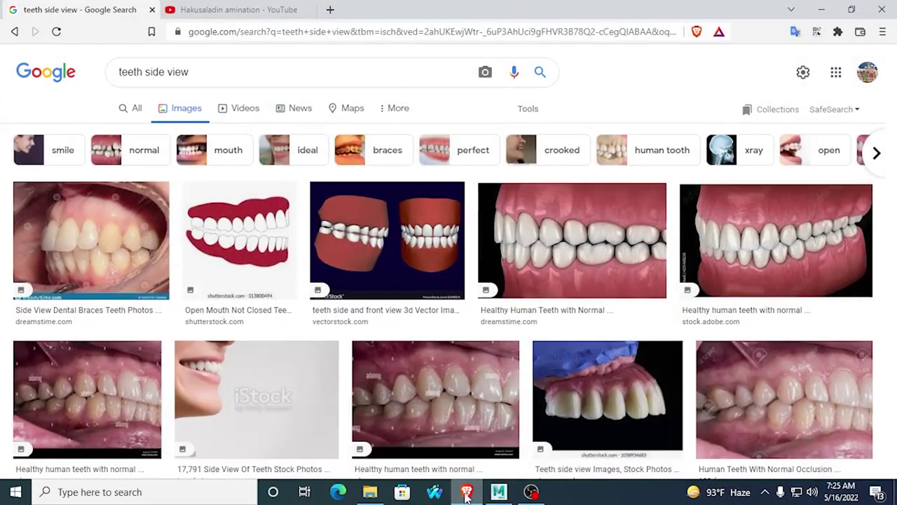
pyautogui.click(466, 494)
pyautogui.press('3')
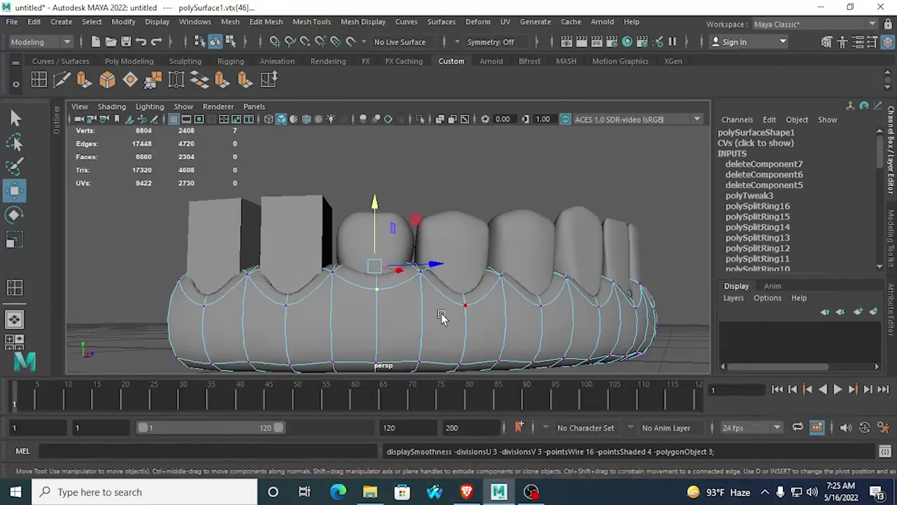
pyautogui.keyDown('alt'); pyautogui.moveTo(450, 240); pyautogui.dragTo(419, 256); pyautogui.keyUp('alt')
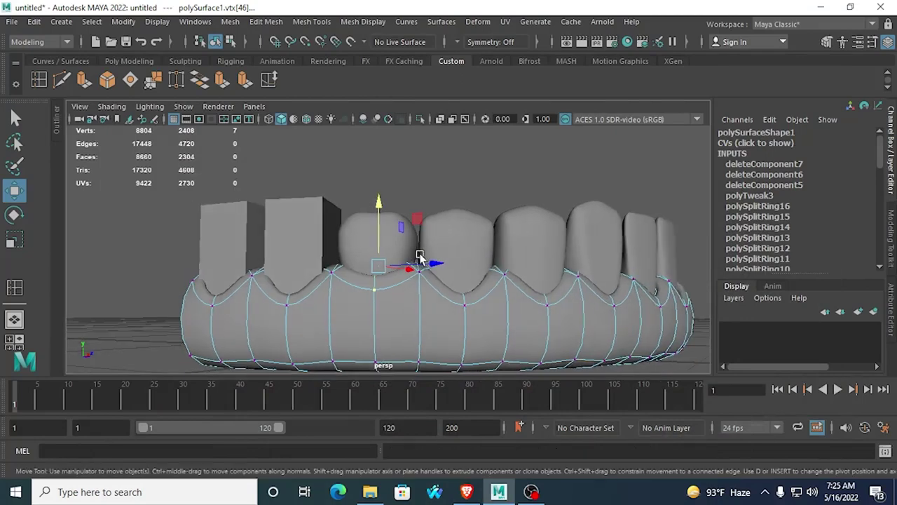
# Step: Return to object mode and delete the two remaining square block teeth at the back of the row
pyautogui.moveTo(381, 237); pyautogui.dragTo(428, 123, button='right')
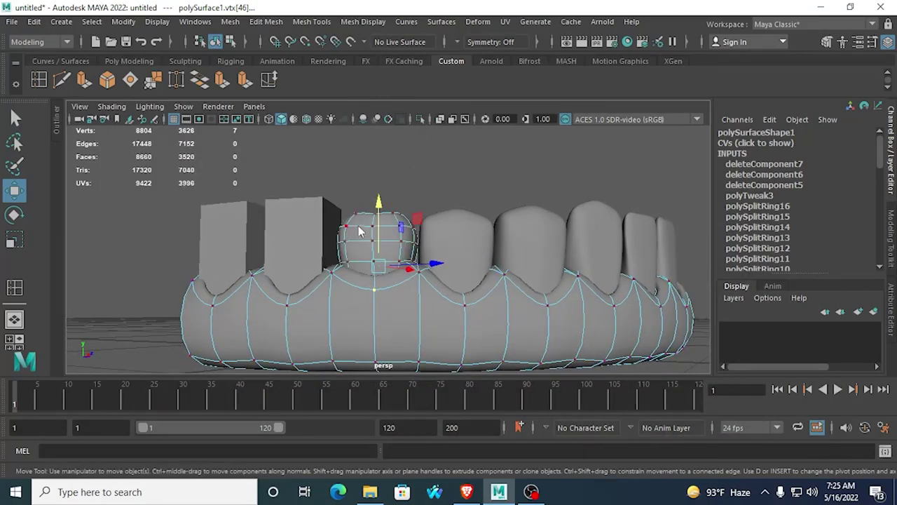
pyautogui.click(424, 190)
pyautogui.keyDown('alt'); pyautogui.moveTo(425, 190); pyautogui.dragTo(379, 279); pyautogui.keyUp('alt')
pyautogui.click(261, 197)
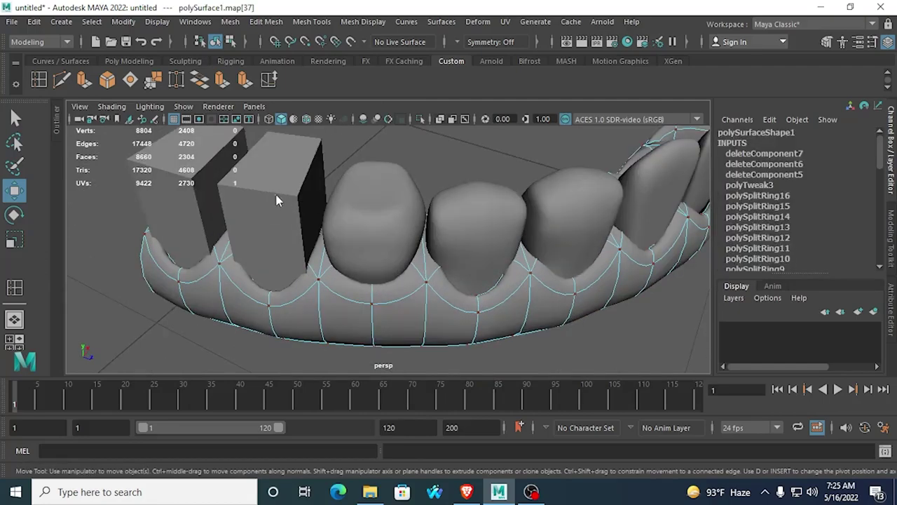
pyautogui.moveTo(277, 201); pyautogui.dragTo(330, 110, button='right')
pyautogui.click(254, 200)
pyautogui.press('Delete')
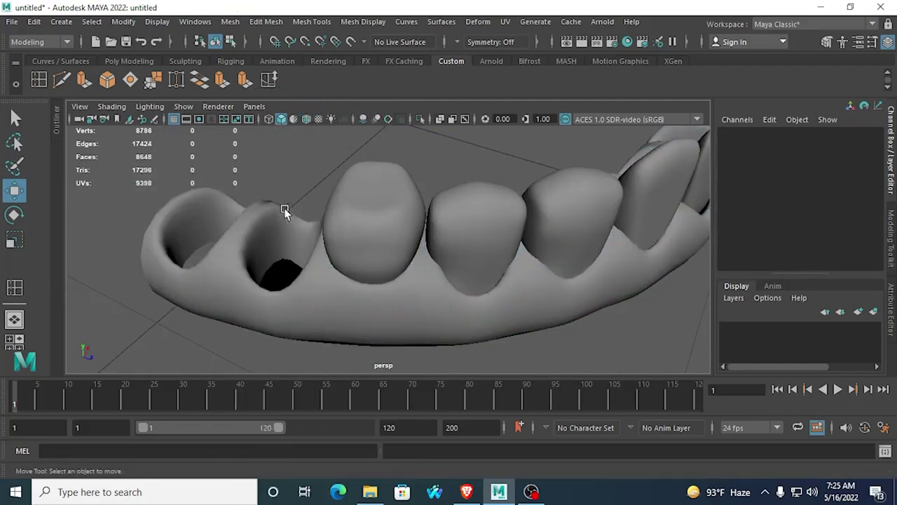
# Step: Duplicate the rounded molar and move the copy over the adjacent empty socket, to Translate X -0.035 and Z -0.194
pyautogui.click(373, 218)
pyautogui.hotkey('ctrl', 'd')
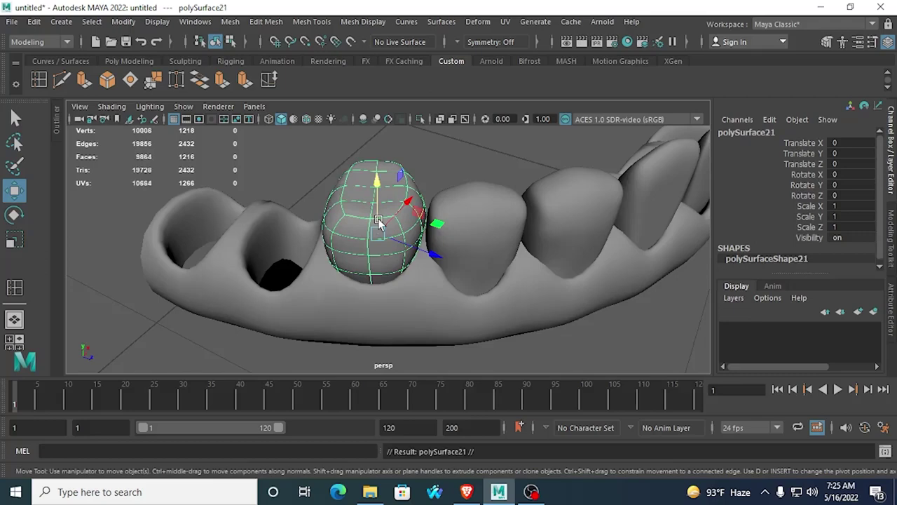
pyautogui.moveTo(449, 254); pyautogui.dragTo(333, 251)
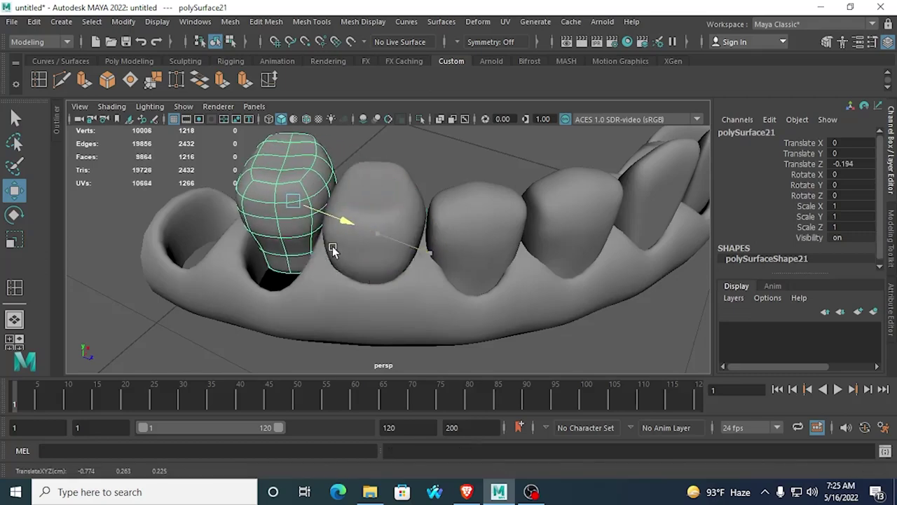
pyautogui.moveTo(321, 171); pyautogui.dragTo(316, 176)
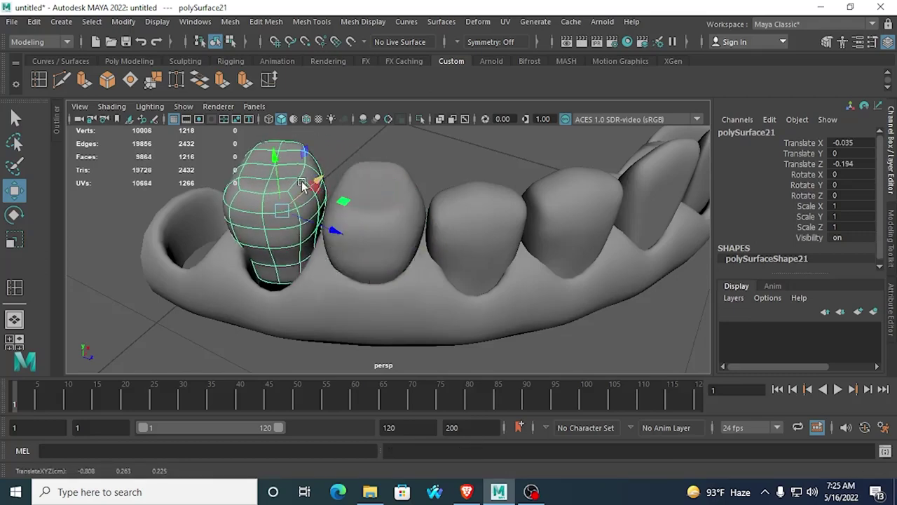
# Step: In the top view, fit the copied molar into its socket at Translate X -0.059 and Z -0.151, with Rotate Y -5.815
pyautogui.press('space')
pyautogui.press('space')
pyautogui.scroll(-10, 332, 197)
pyautogui.scroll(5, 368, 260)
pyautogui.keyDown('alt'); pyautogui.moveTo(362, 213); pyautogui.dragTo(441, 76, button='middle'); pyautogui.keyUp('alt')
pyautogui.scroll(10, 450, 203)
pyautogui.keyDown('alt'); pyautogui.moveTo(471, 201); pyautogui.dragTo(270, 354, button='middle'); pyautogui.keyUp('alt')
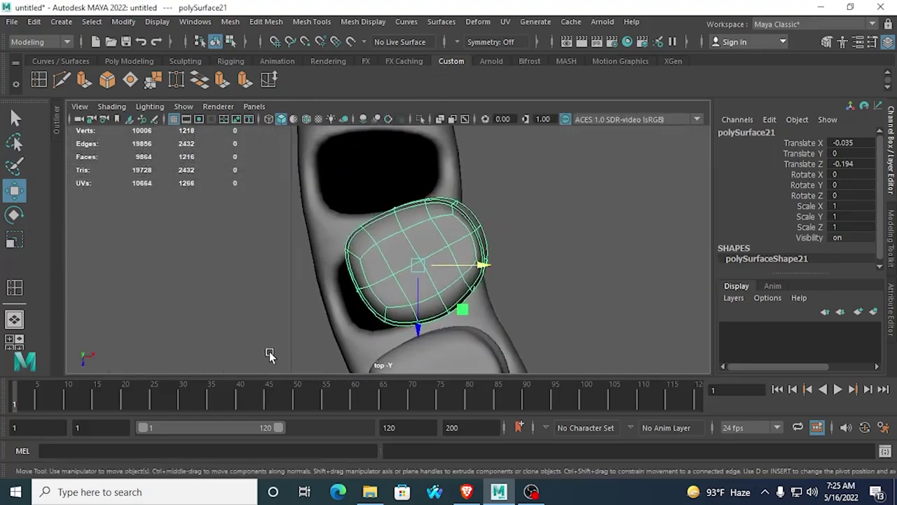
pyautogui.scroll(3, 272, 350)
pyautogui.keyDown('alt'); pyautogui.moveTo(341, 287); pyautogui.dragTo(343, 217, button='middle'); pyautogui.keyUp('alt')
pyautogui.moveTo(419, 258); pyautogui.dragTo(424, 296)
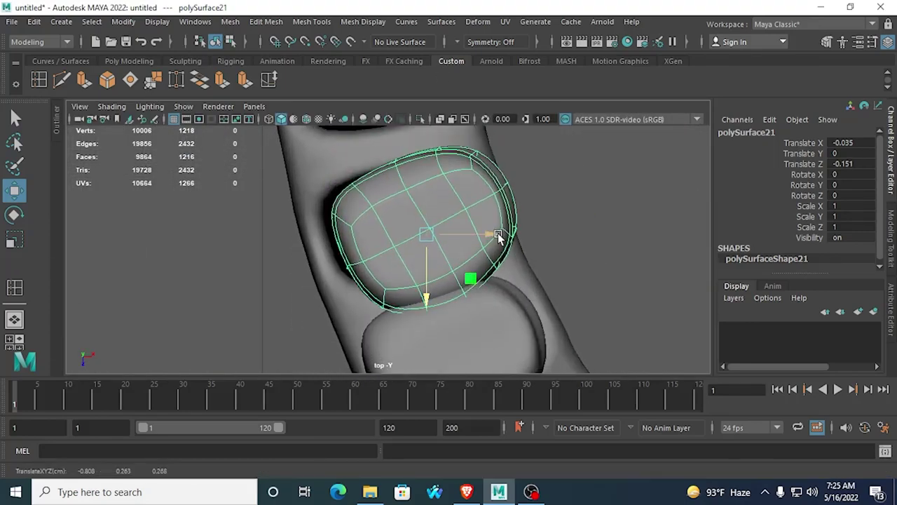
pyautogui.moveTo(498, 235); pyautogui.dragTo(478, 237)
pyautogui.press('e')
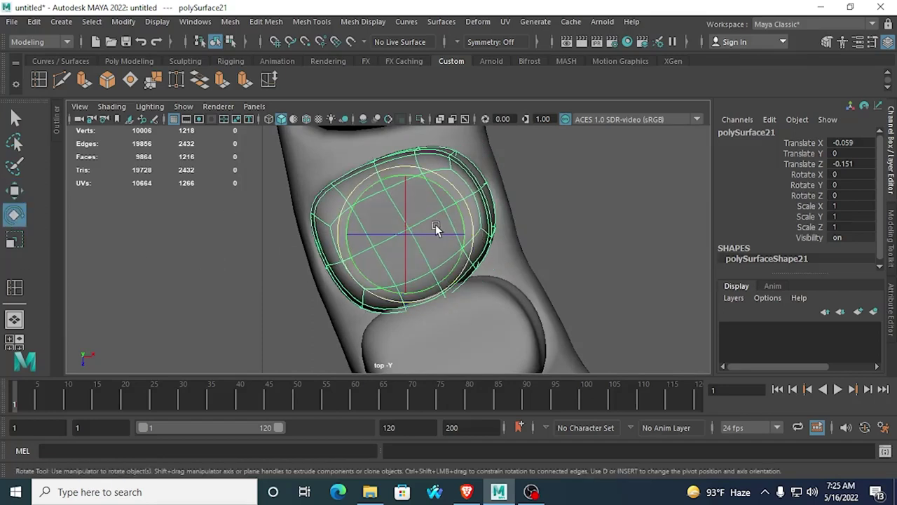
pyautogui.moveTo(445, 206); pyautogui.dragTo(453, 203)
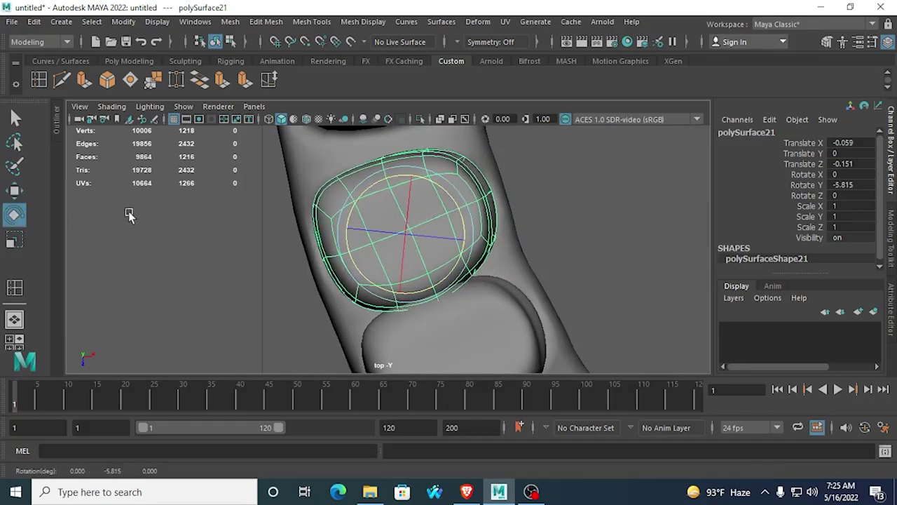
# Step: Fit the copied molar in its socket at Translate X -0.07 and Z -0.157, and lower it to Translate Y -0.004
pyautogui.press('w')
pyautogui.moveTo(404, 298); pyautogui.dragTo(413, 287)
pyautogui.moveTo(463, 235); pyautogui.dragTo(469, 187)
pyautogui.press('space')
pyautogui.press('space')
pyautogui.click(463, 493)
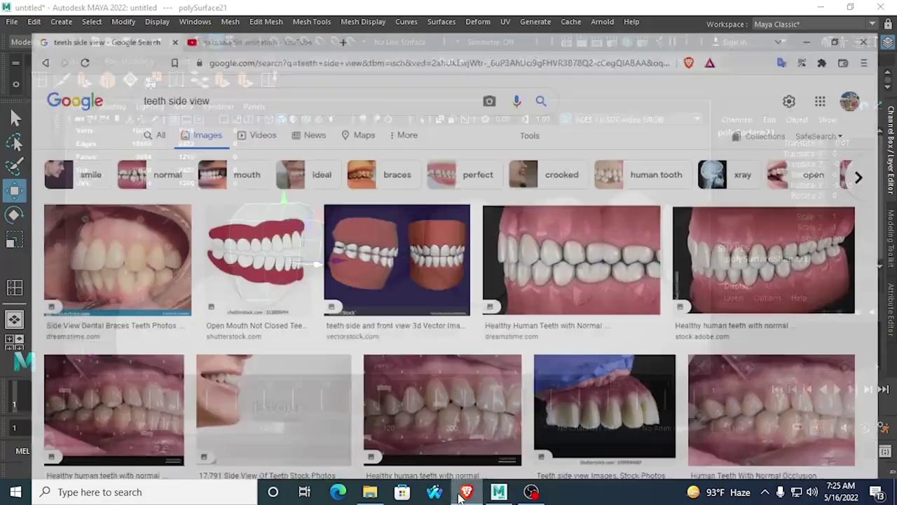
pyautogui.click(457, 497)
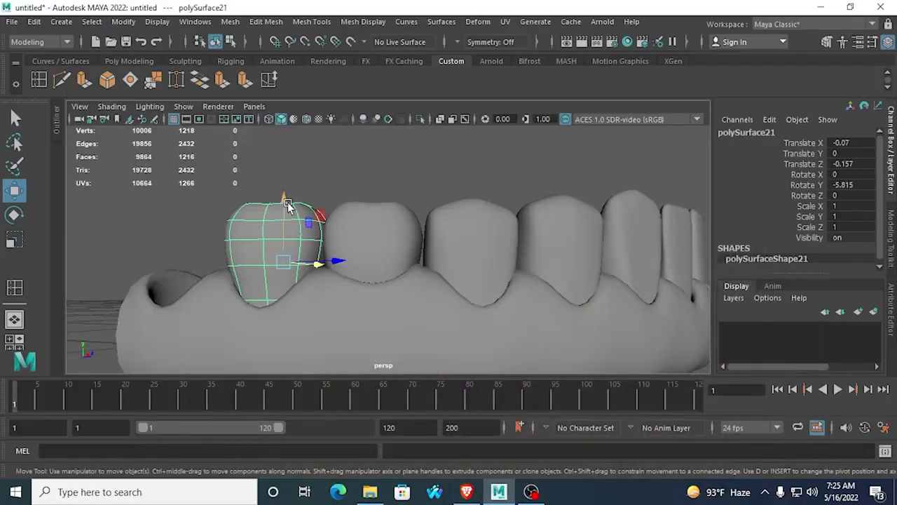
pyautogui.moveTo(285, 200); pyautogui.dragTo(285, 203)
pyautogui.click(196, 216)
pyautogui.keyDown('alt'); pyautogui.moveTo(196, 215); pyautogui.dragTo(505, 256); pyautogui.keyUp('alt')
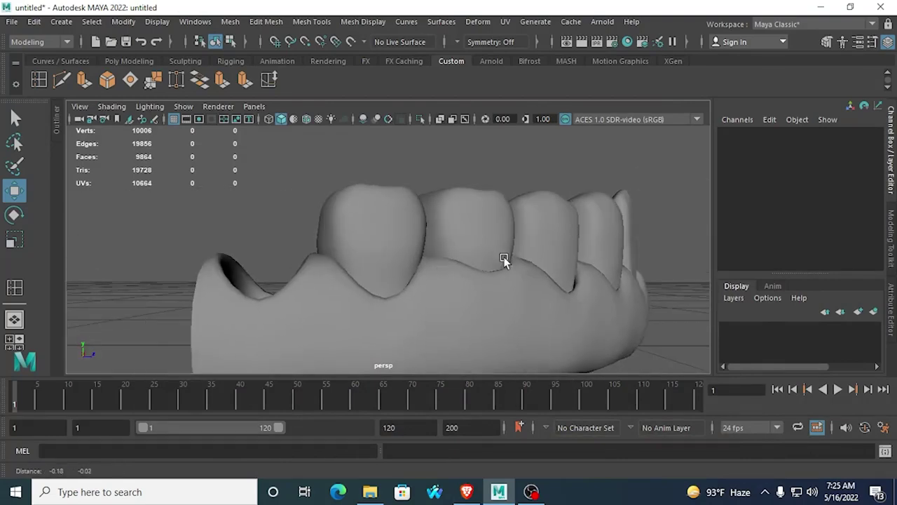
# Step: Duplicate the newly fitted molar and move the copy over the last empty socket, to Translate Z -0.335
pyautogui.click(356, 261)
pyautogui.keyDown('alt'); pyautogui.moveTo(356, 260); pyautogui.dragTo(339, 304); pyautogui.keyUp('alt')
pyautogui.hotkey('ctrl', 'd')
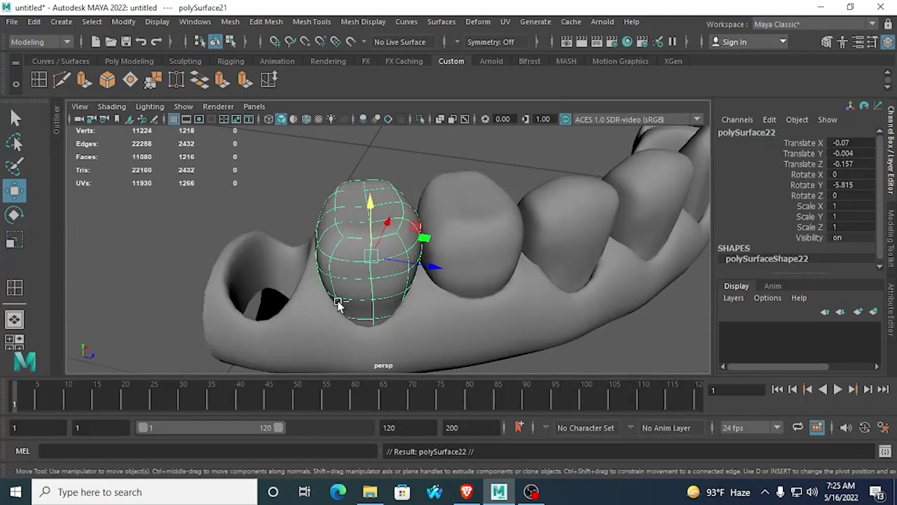
pyautogui.moveTo(432, 273); pyautogui.dragTo(337, 247)
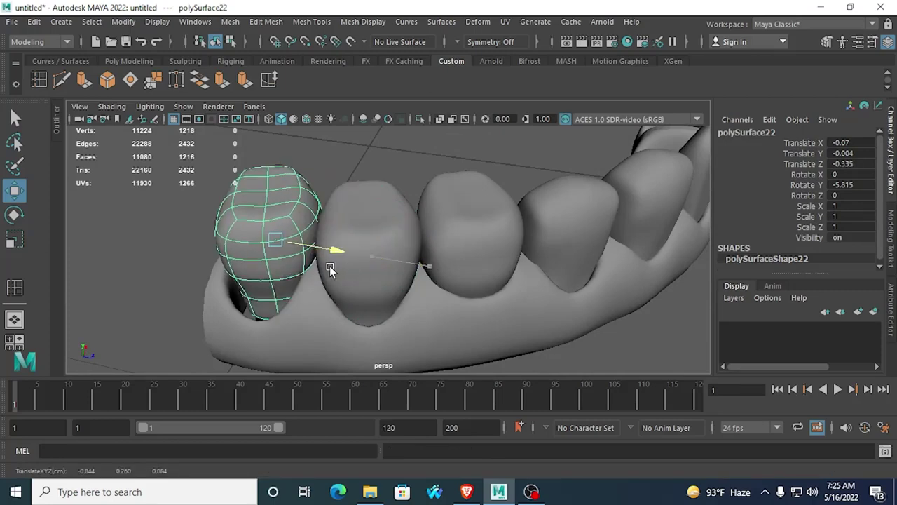
# Step: In the top view, shift the last molar to Translate X -0.094 and turn it to Rotate Y -16.518
pyautogui.press('space')
pyautogui.press('space')
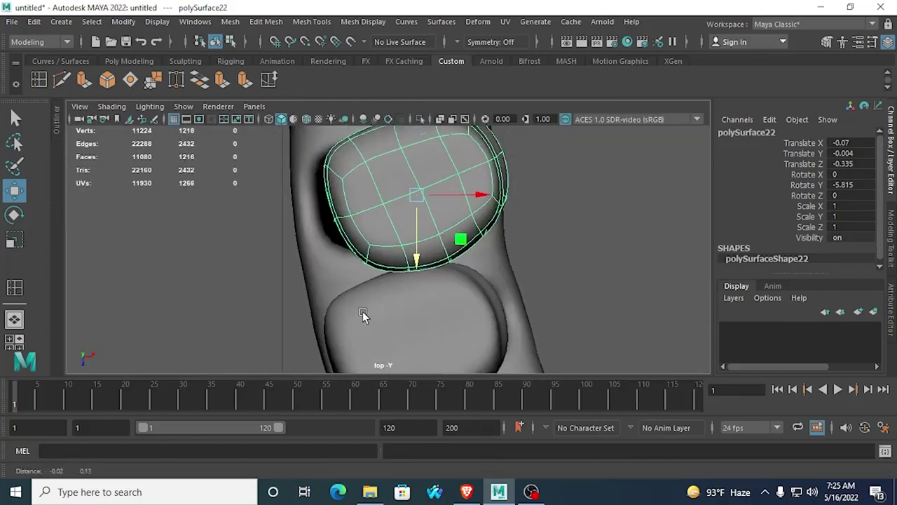
pyautogui.moveTo(481, 180); pyautogui.dragTo(460, 183)
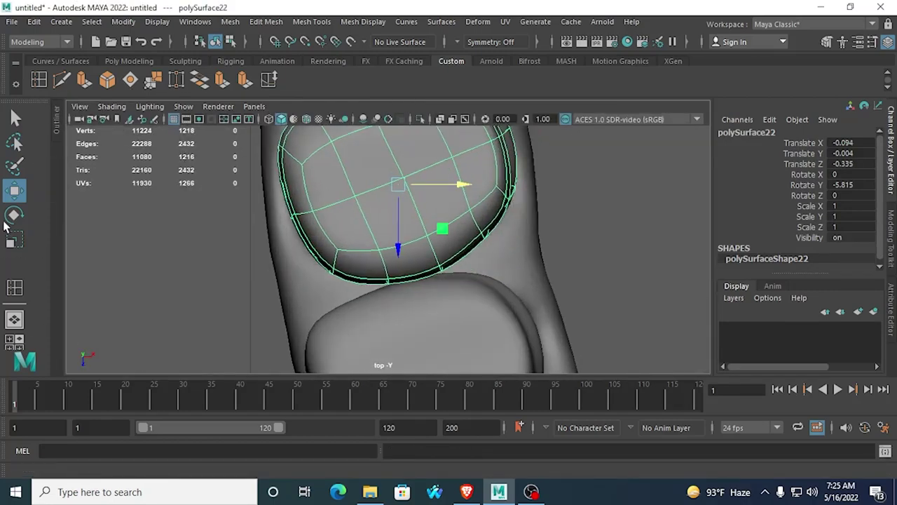
pyautogui.click(14, 214)
pyautogui.moveTo(452, 153); pyautogui.dragTo(446, 157)
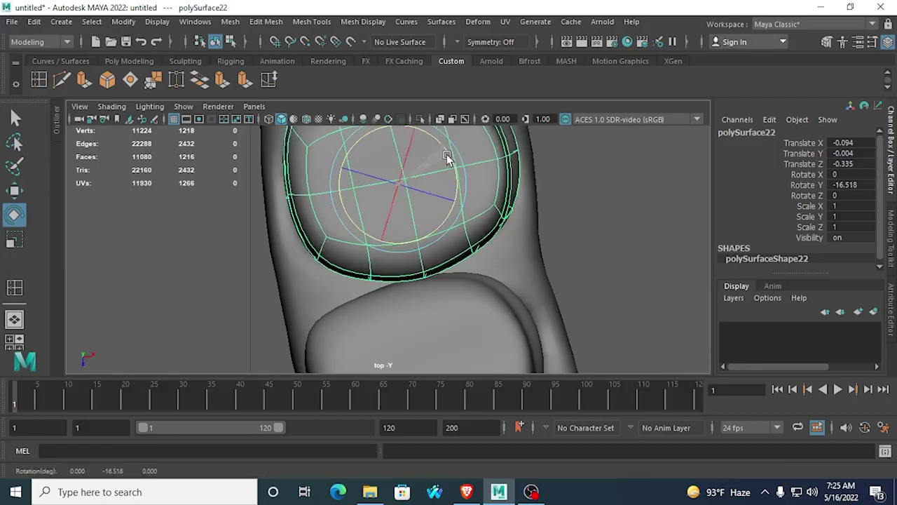
pyautogui.scroll(-5, 448, 183)
pyautogui.scroll(6, 450, 222)
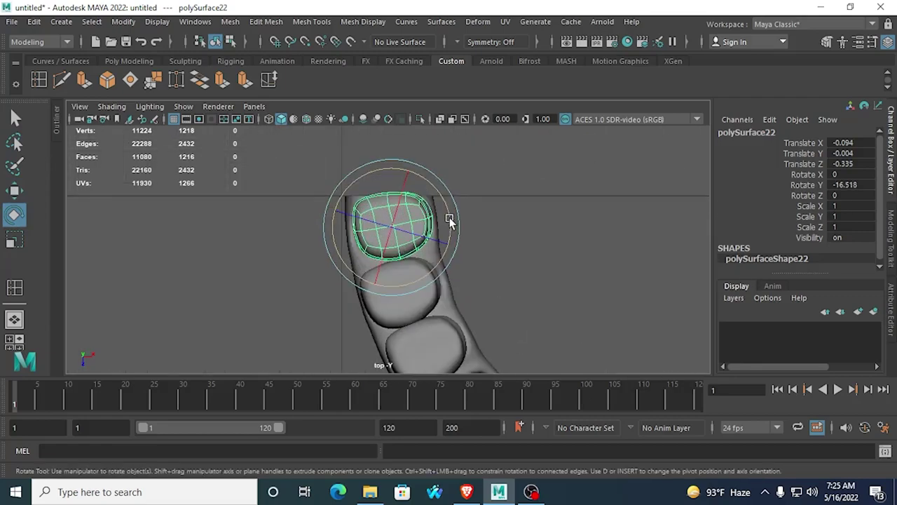
# Step: Center the last molar in its socket at Translate X -0.097 and Z -0.329
pyautogui.click(15, 168)
pyautogui.click(18, 188)
pyautogui.scroll(1, 292, 219)
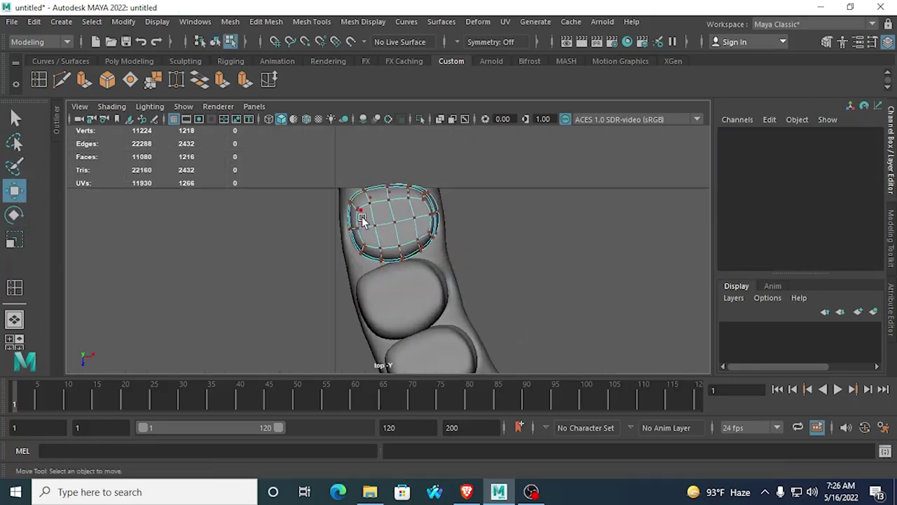
pyautogui.moveTo(363, 215); pyautogui.dragTo(403, 126, button='right')
pyautogui.moveTo(384, 203); pyautogui.dragTo(457, 110, button='right')
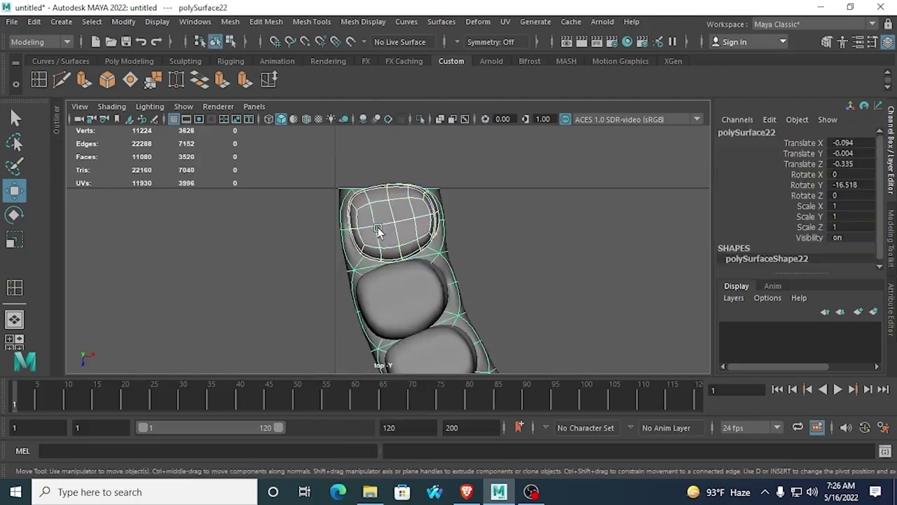
pyautogui.moveTo(395, 280); pyautogui.dragTo(395, 283)
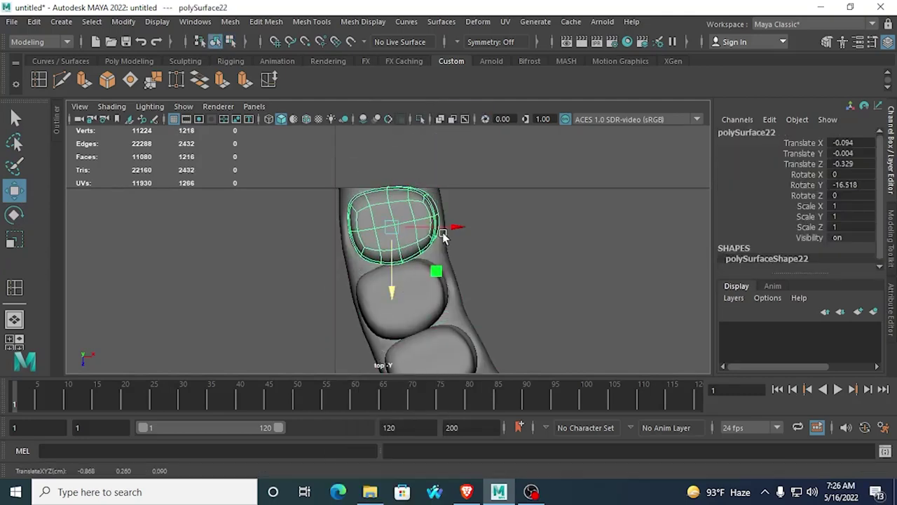
pyautogui.moveTo(450, 226)
pyautogui.mouseDown()
pyautogui.moveTo(438, 201)
pyautogui.moveTo(434, 218)
pyautogui.mouseUp()
pyautogui.click(308, 255)
pyautogui.press('f')
# Step: In the perspective view, lower the last molar slightly into the gum and deselect it
pyautogui.press('space')
pyautogui.press('space')
pyautogui.press('space')
pyautogui.keyDown('alt'); pyautogui.moveTo(514, 210); pyautogui.dragTo(427, 248); pyautogui.keyUp('alt')
pyautogui.click(343, 237)
pyautogui.keyDown('alt'); pyautogui.moveTo(345, 237); pyautogui.dragTo(335, 227); pyautogui.keyUp('alt')
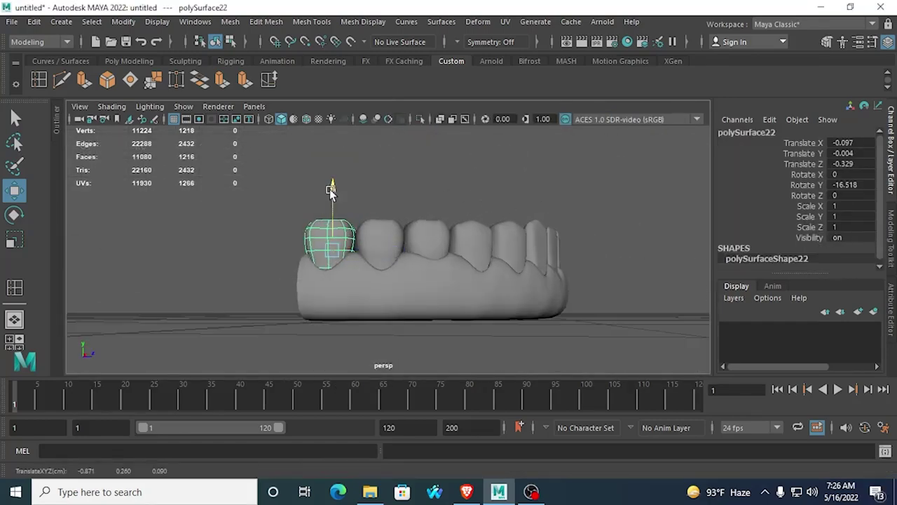
pyautogui.moveTo(333, 193); pyautogui.dragTo(335, 195)
pyautogui.click(469, 205)
# Step: Delete all the flat guide planes on the opposite side of the arch, including the one beside the gum's front end
pyautogui.keyDown('alt'); pyautogui.moveTo(468, 204); pyautogui.dragTo(469, 306); pyautogui.keyUp('alt')
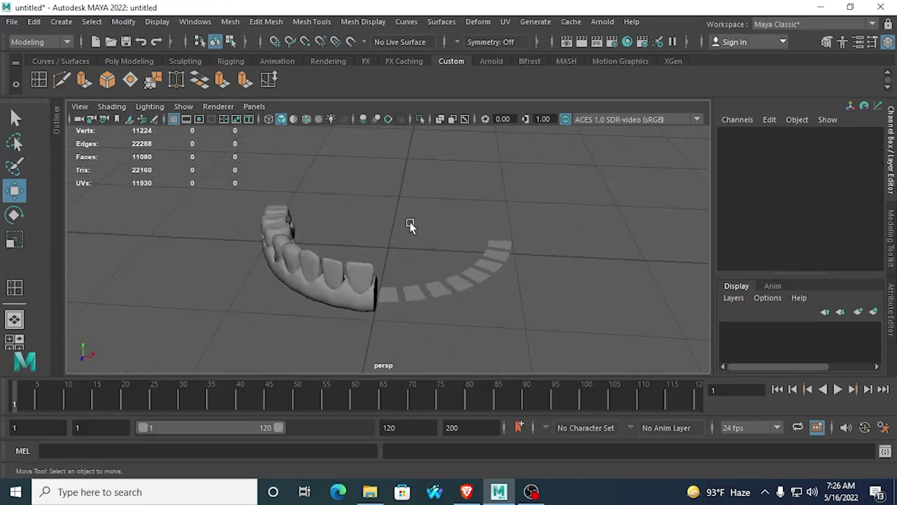
pyautogui.moveTo(407, 213); pyautogui.dragTo(545, 340)
pyautogui.press('Delete')
pyautogui.click(391, 295)
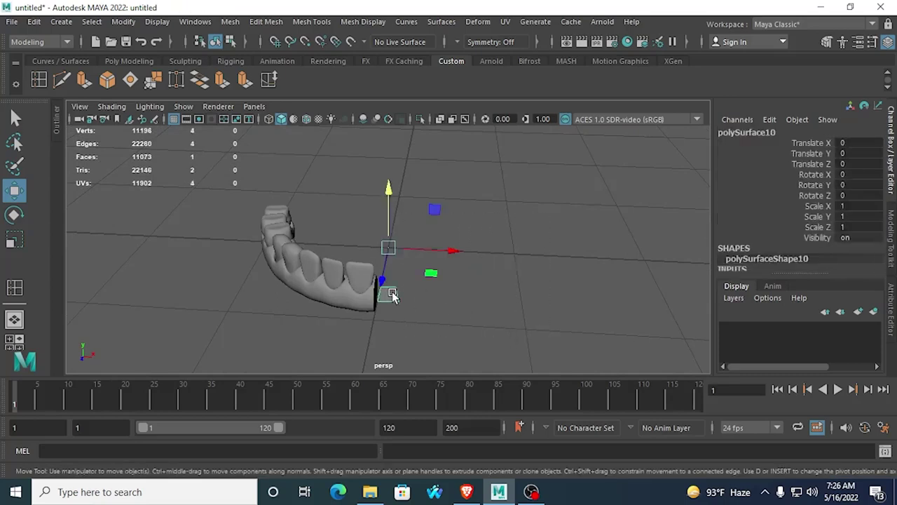
pyautogui.press('Delete')
pyautogui.moveTo(392, 281)
pyautogui.keyDown('alt'); pyautogui.mouseDown()
pyautogui.moveTo(349, 270)
pyautogui.moveTo(495, 221)
pyautogui.moveTo(391, 270)
pyautogui.mouseUp(); pyautogui.keyUp('alt')
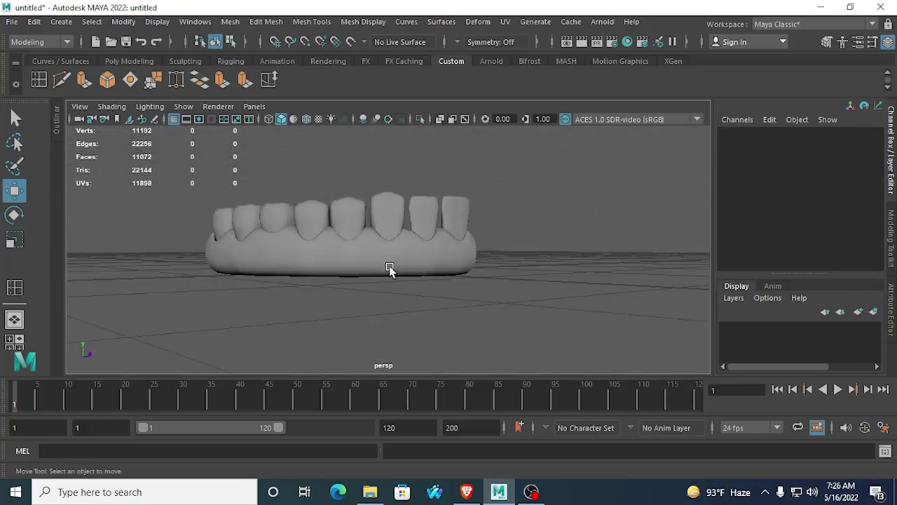
# Step: Delete the construction history of the gum and all the teeth
pyautogui.click(336, 256)
pyautogui.moveTo(180, 218); pyautogui.dragTo(749, 338)
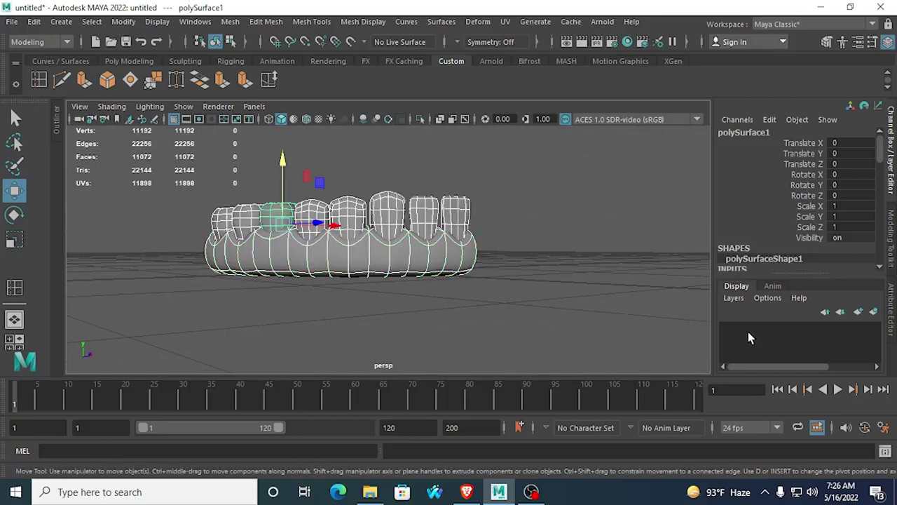
pyautogui.click(34, 21)
pyautogui.moveTo(110, 178)
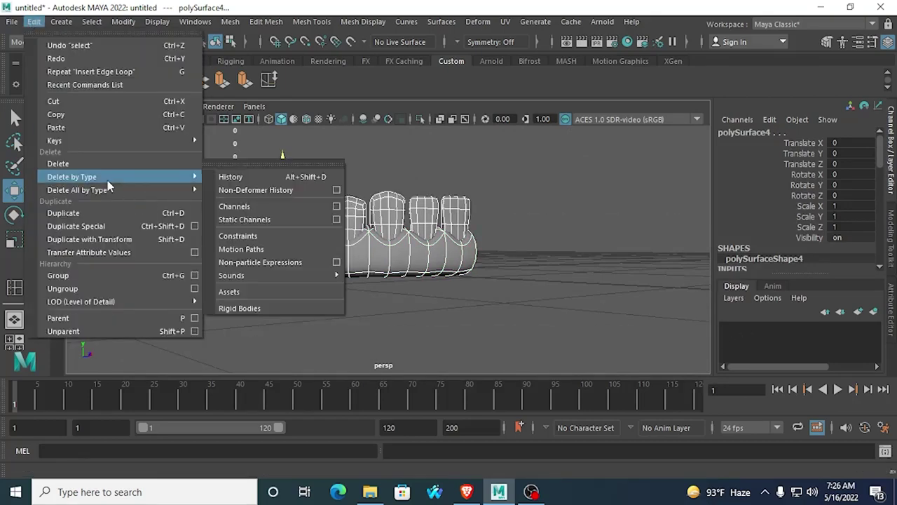
pyautogui.click(216, 178)
pyautogui.click(525, 170)
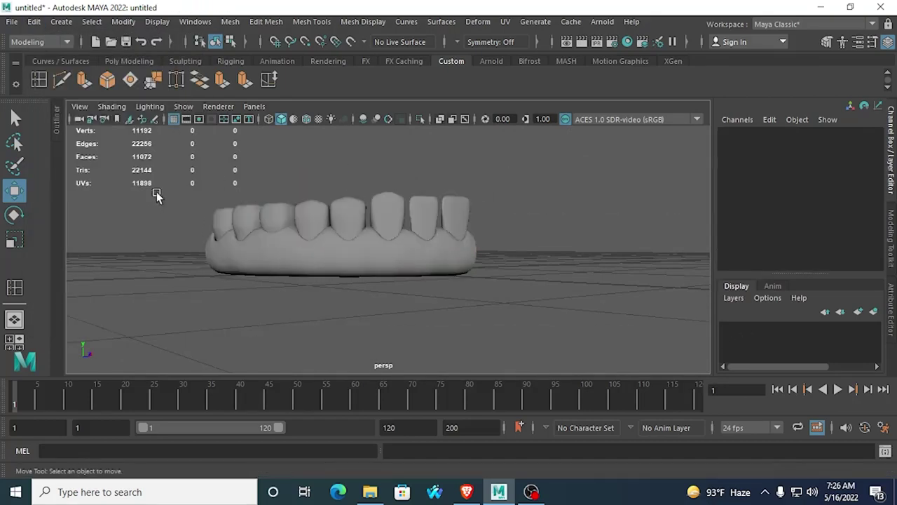
# Step: Combine the gum and all the teeth into a single mesh
pyautogui.click(455, 277)
pyautogui.keyDown('alt'); pyautogui.moveTo(472, 232); pyautogui.dragTo(444, 245); pyautogui.keyUp('alt')
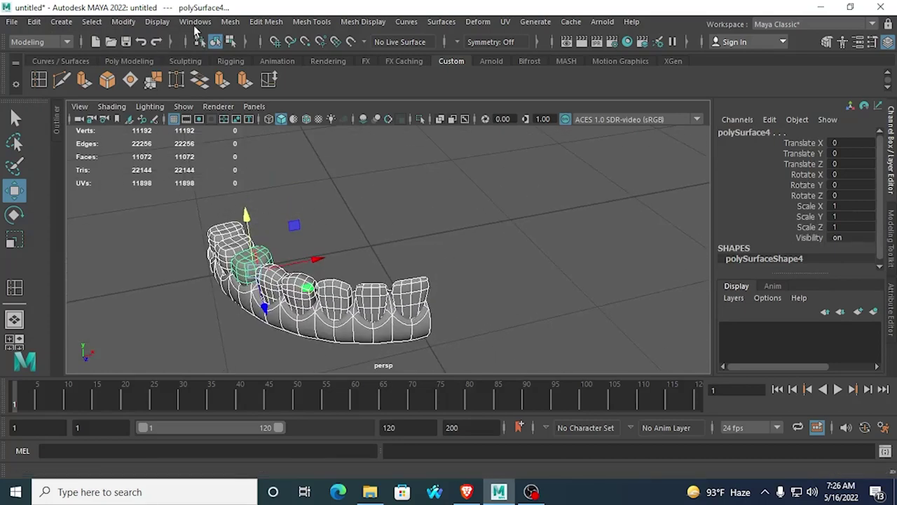
pyautogui.click(224, 22)
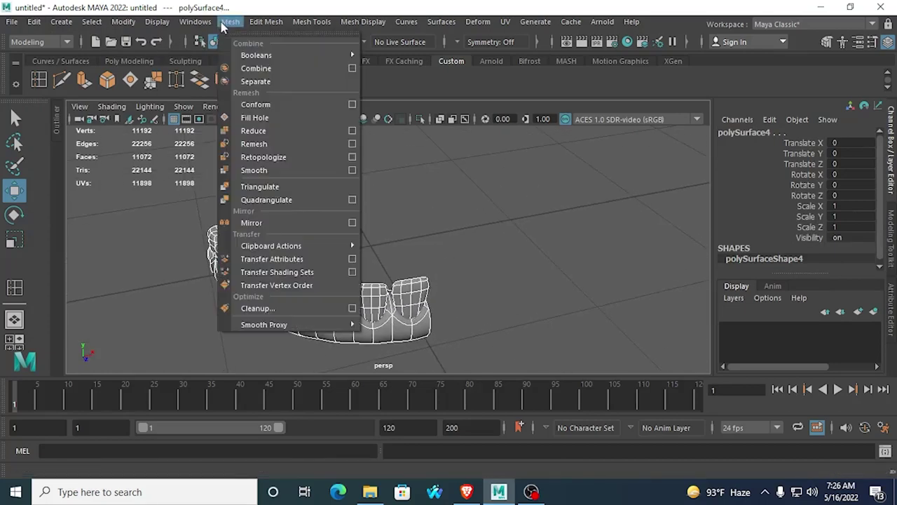
pyautogui.click(237, 67)
pyautogui.keyDown('alt'); pyautogui.moveTo(311, 155); pyautogui.dragTo(331, 267); pyautogui.keyUp('alt')
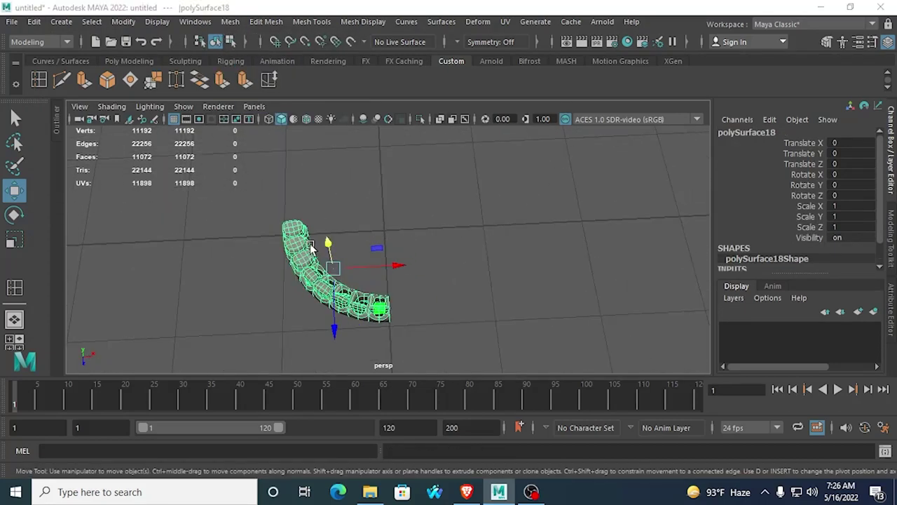
# Step: In the top view, snap the combined mesh's pivot along X onto the central grid line at the front end
pyautogui.press('space')
pyautogui.press('space')
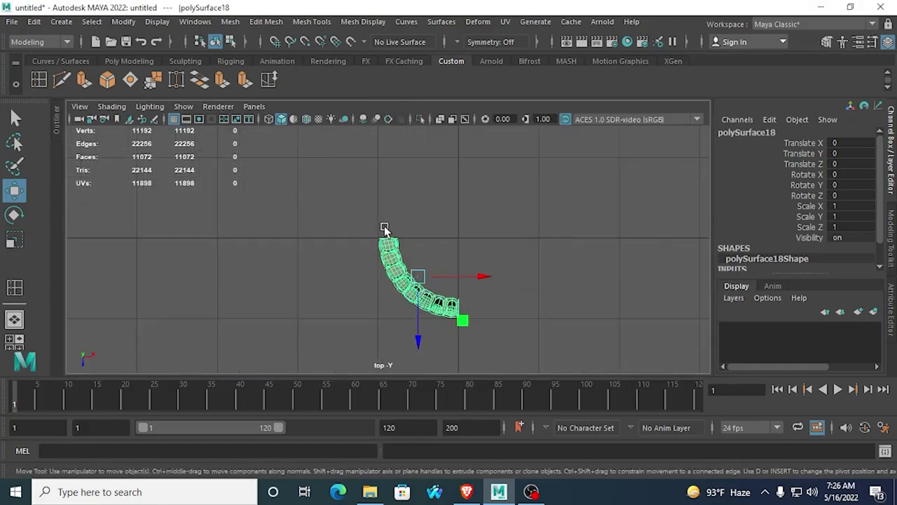
pyautogui.keyDown('alt'); pyautogui.moveTo(298, 168); pyautogui.dragTo(364, 213, button='right'); pyautogui.keyUp('alt')
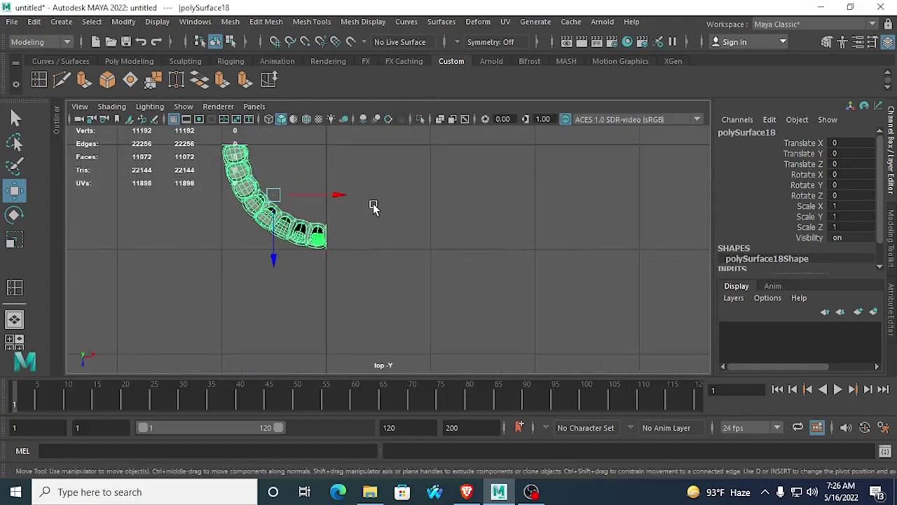
pyautogui.press('d')
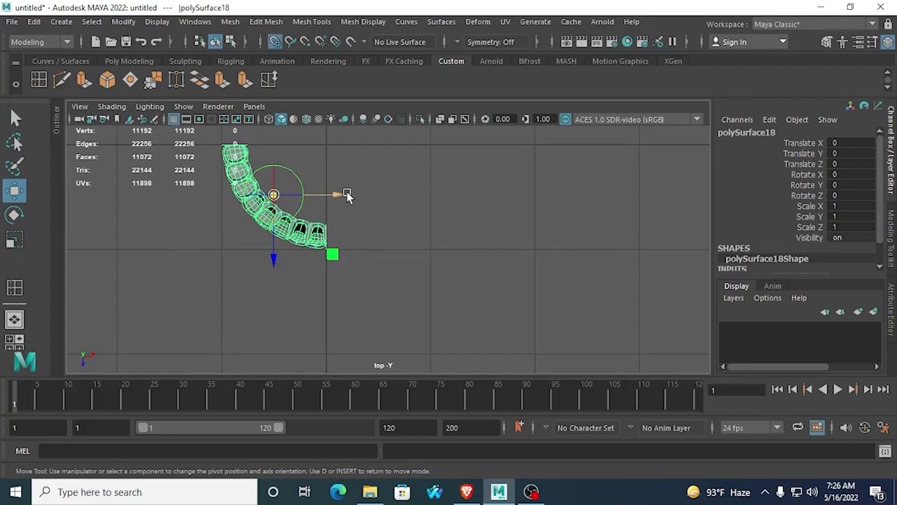
pyautogui.moveTo(338, 195); pyautogui.dragTo(370, 195)
pyautogui.press('d')
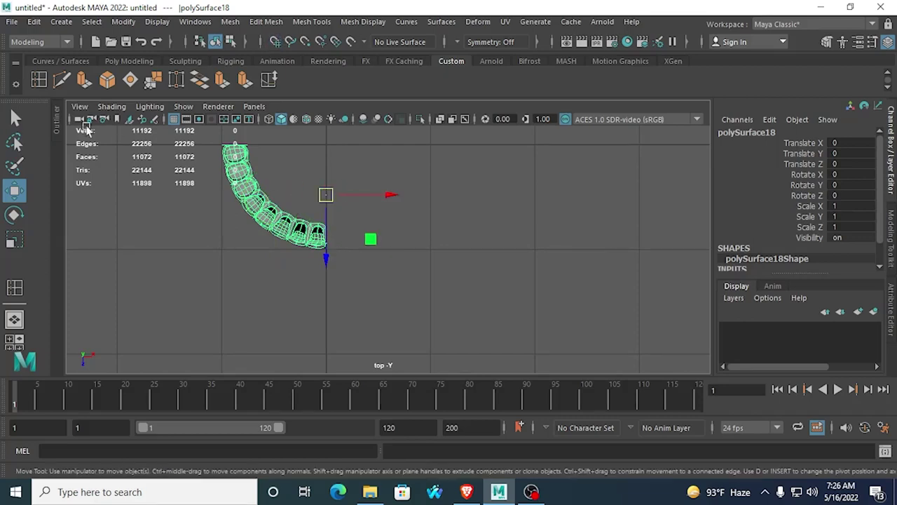
# Step: Create a mirrored copy of the half arch using Duplicate Special with Scale X -1, and return to the perspective view
pyautogui.click(33, 21)
pyautogui.click(76, 226)
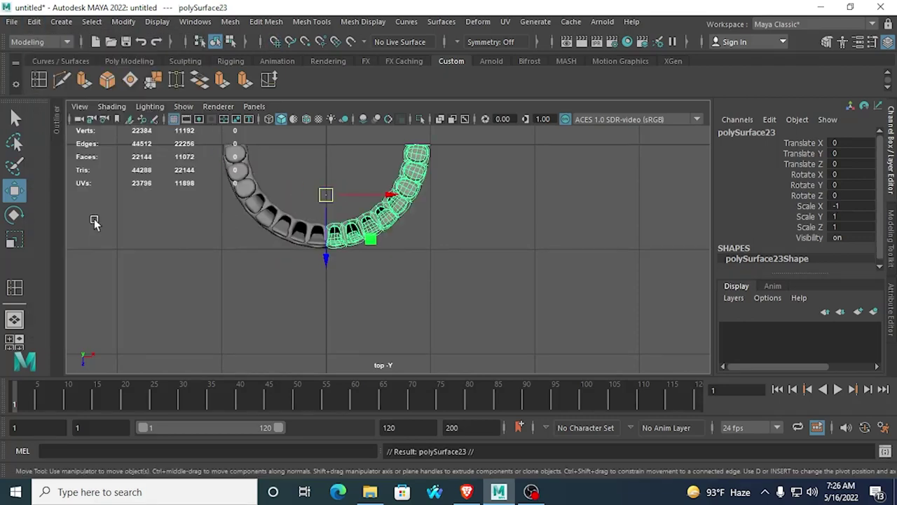
pyautogui.click(307, 294)
pyautogui.press('space')
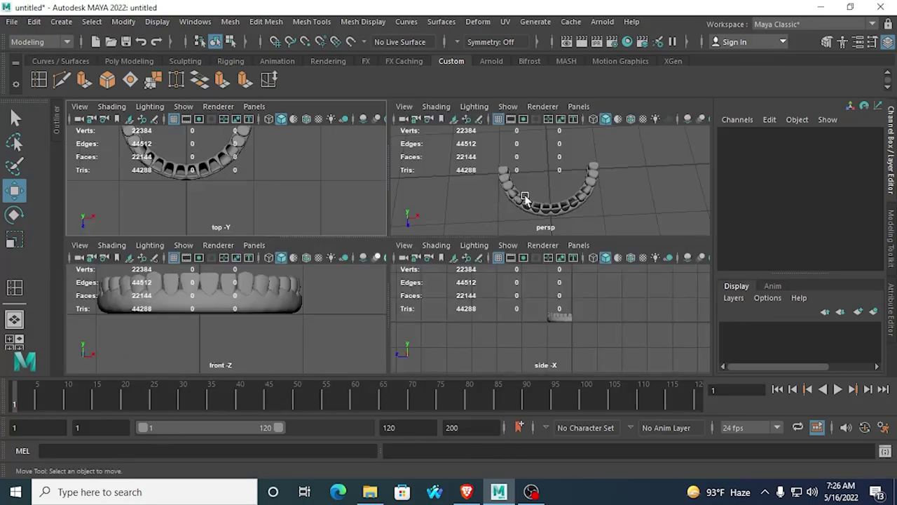
pyautogui.press('space')
# Step: Examine the complete lower arch from the front and sides, checking the center seam and the mirrored half
pyautogui.keyDown('alt'); pyautogui.moveTo(528, 202); pyautogui.dragTo(462, 208); pyautogui.keyUp('alt')
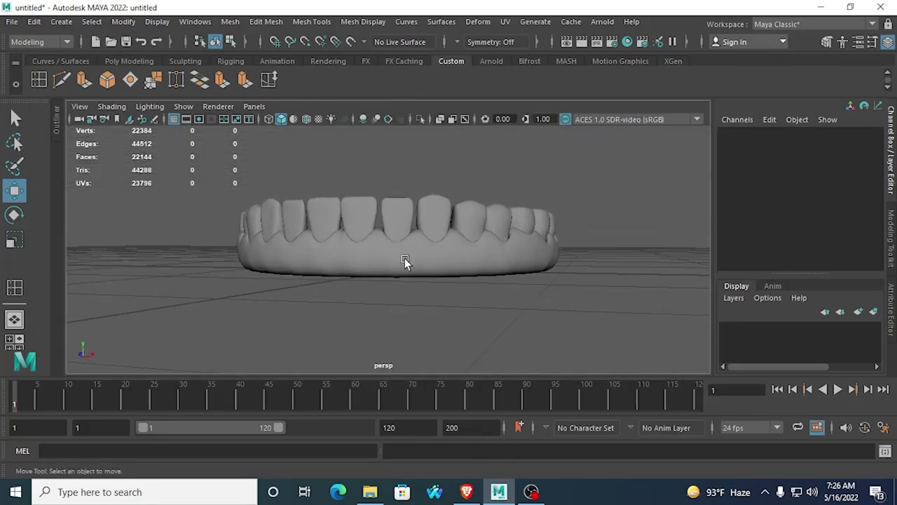
pyautogui.scroll(2, 393, 265)
pyautogui.keyDown('alt'); pyautogui.moveTo(393, 265); pyautogui.dragTo(500, 270); pyautogui.keyUp('alt')
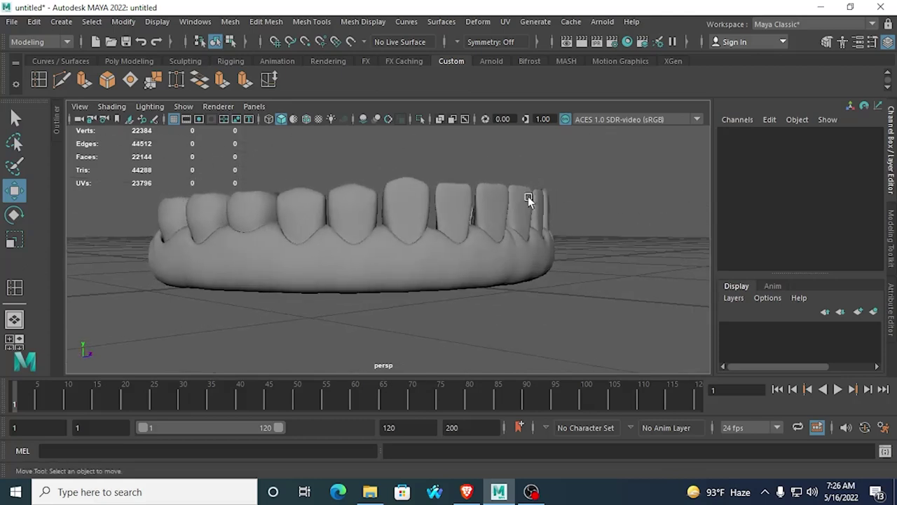
pyautogui.keyDown('alt'); pyautogui.moveTo(528, 198); pyautogui.dragTo(399, 290); pyautogui.keyUp('alt')
pyautogui.click(403, 267)
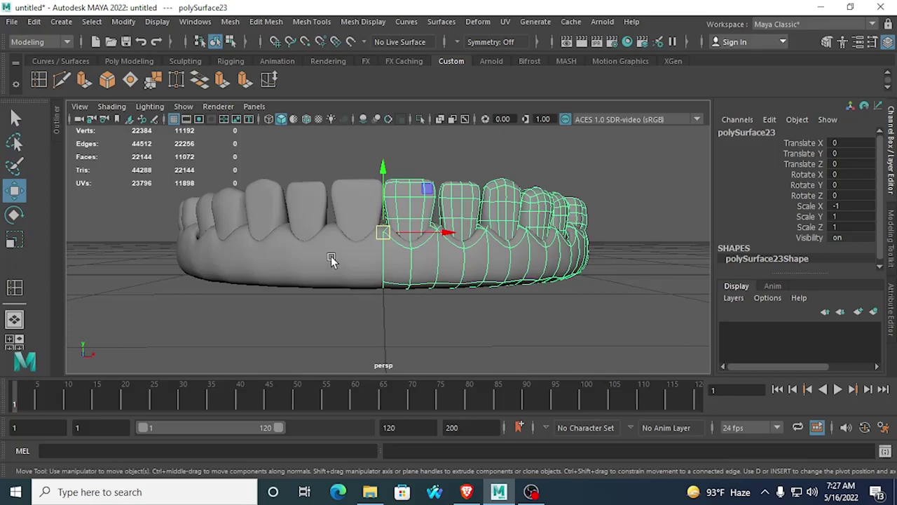
pyautogui.keyDown('alt'); pyautogui.moveTo(252, 224); pyautogui.dragTo(194, 223); pyautogui.keyUp('alt')
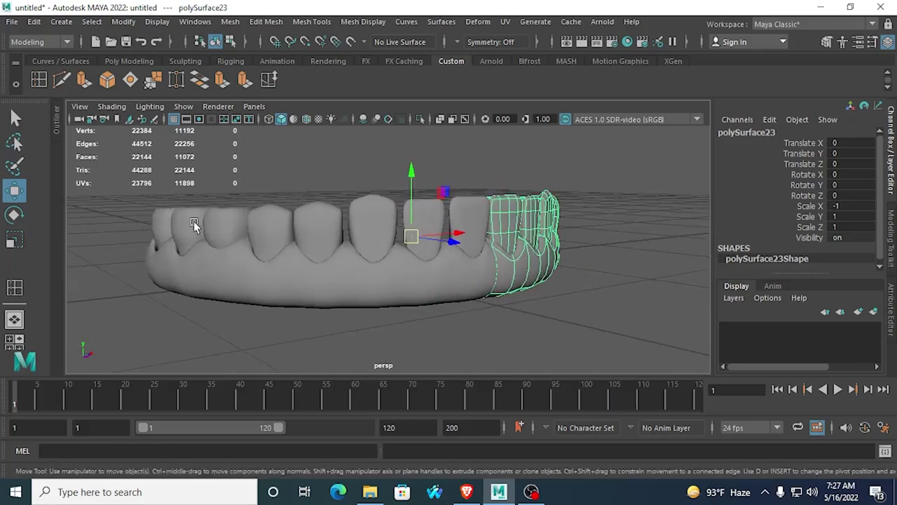
pyautogui.keyDown('alt'); pyautogui.moveTo(351, 236); pyautogui.dragTo(372, 238); pyautogui.keyUp('alt')
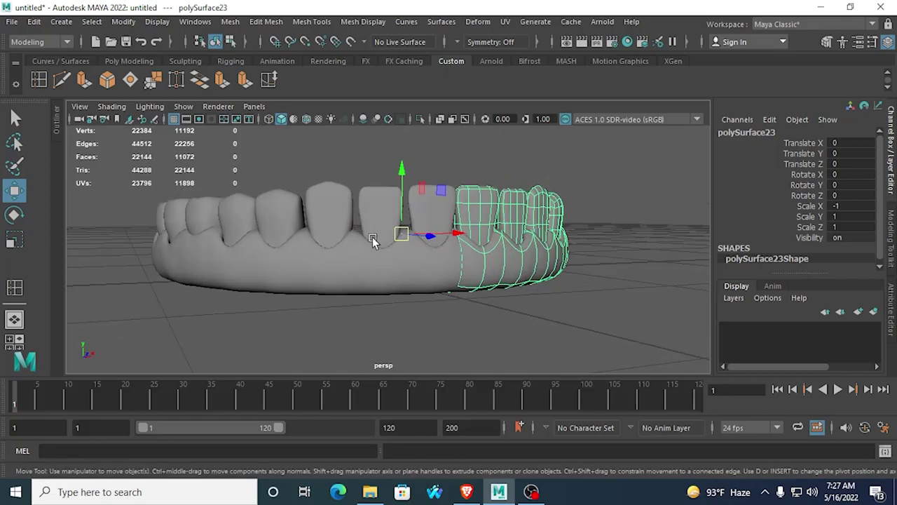
# Step: Select the original half of the arch and display it unsmoothed
pyautogui.click(371, 239)
pyautogui.press('1')
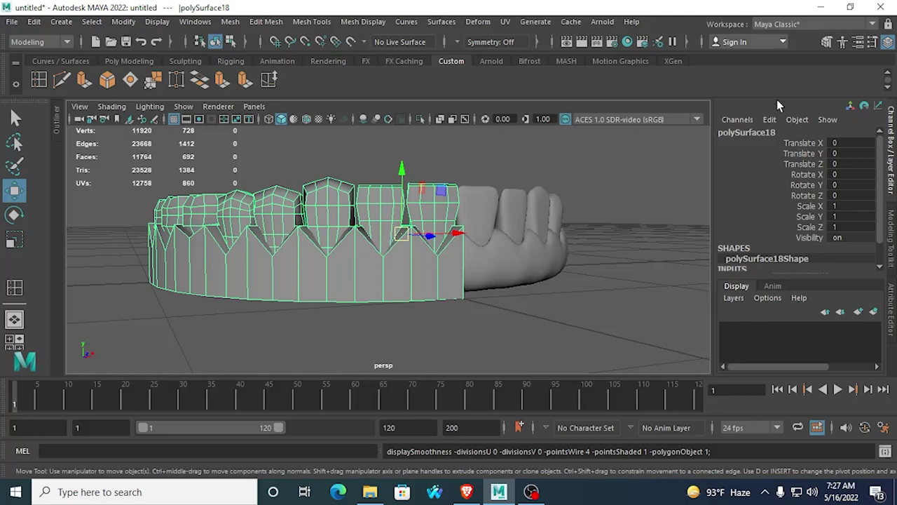
pyautogui.keyDown('alt'); pyautogui.moveTo(355, 232); pyautogui.dragTo(395, 239, button='right'); pyautogui.keyUp('alt')
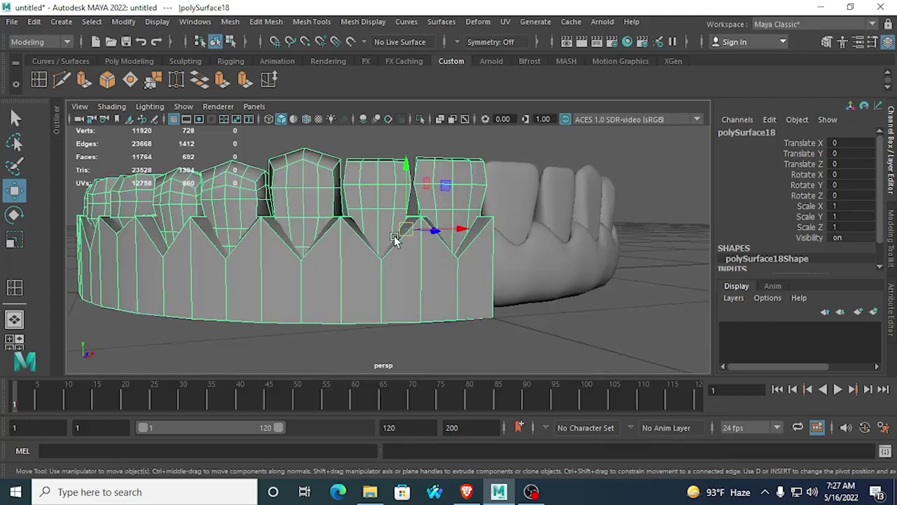
# Step: Delete the mirrored half of the arch and keep the original unsmoothed half selected
pyautogui.click(521, 242)
pyautogui.press('Delete')
pyautogui.click(371, 260)
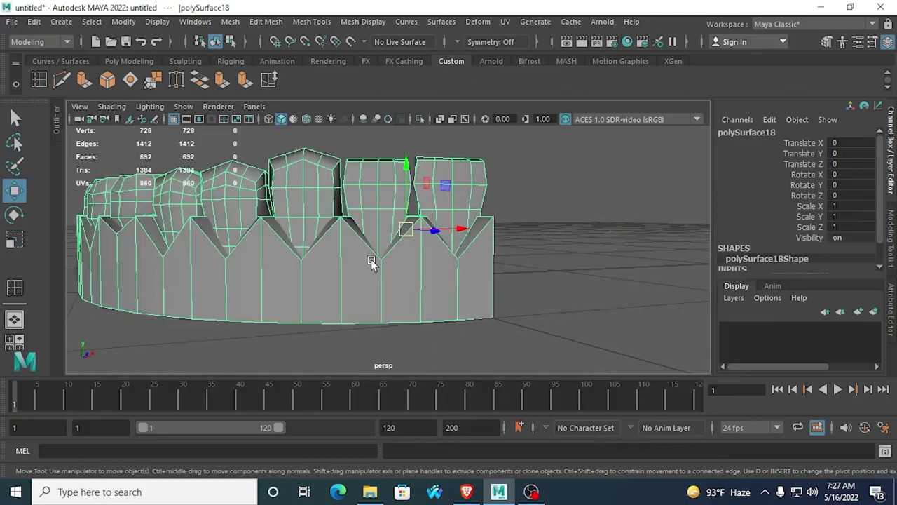
# Step: In vertex mode, move the canine's mid-height side vertices outward toward the neighboring lateral incisor
pyautogui.moveTo(401, 237)
pyautogui.keyDown('alt'); pyautogui.mouseDown(button='right')
pyautogui.moveTo(418, 254)
pyautogui.moveTo(410, 241)
pyautogui.mouseUp(button='right'); pyautogui.keyUp('alt')
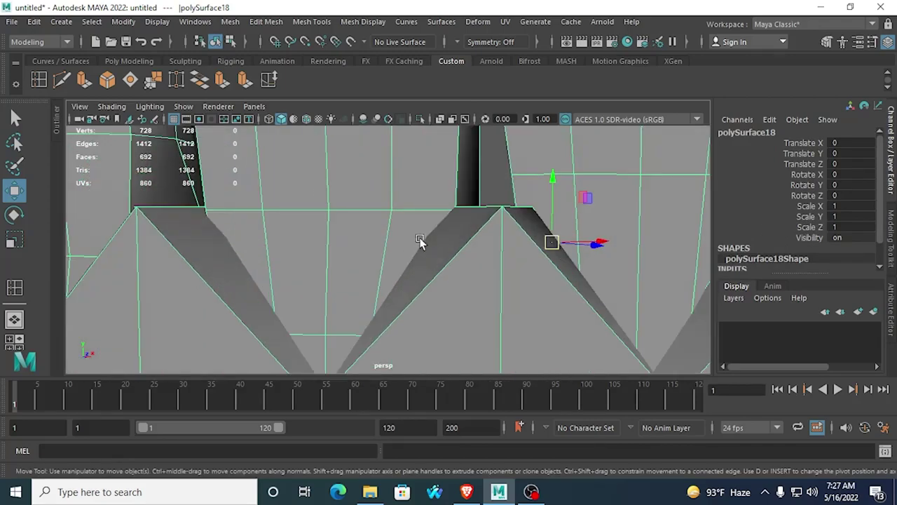
pyautogui.scroll(-5, 480, 235)
pyautogui.moveTo(379, 202)
pyautogui.keyDown('alt'); pyautogui.mouseDown()
pyautogui.moveTo(426, 202)
pyautogui.moveTo(396, 202)
pyautogui.mouseUp(); pyautogui.keyUp('alt')
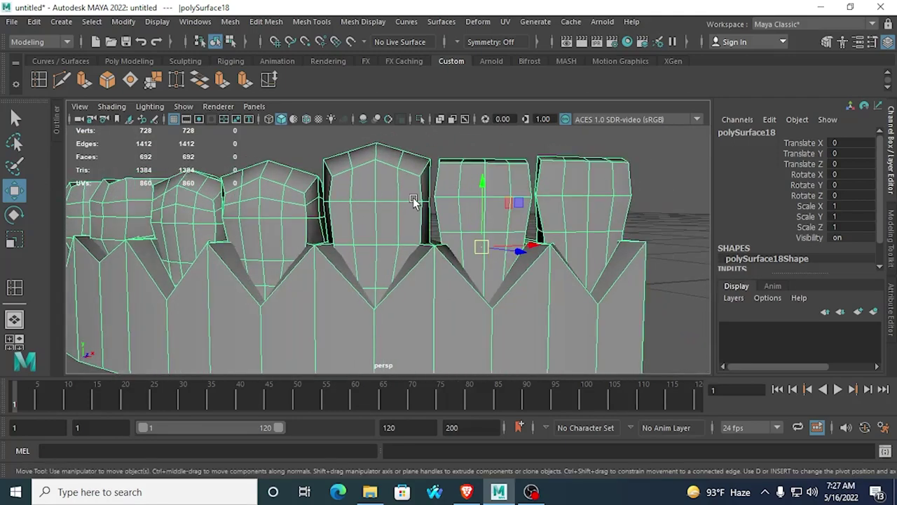
pyautogui.moveTo(416, 204); pyautogui.dragTo(351, 155, button='right')
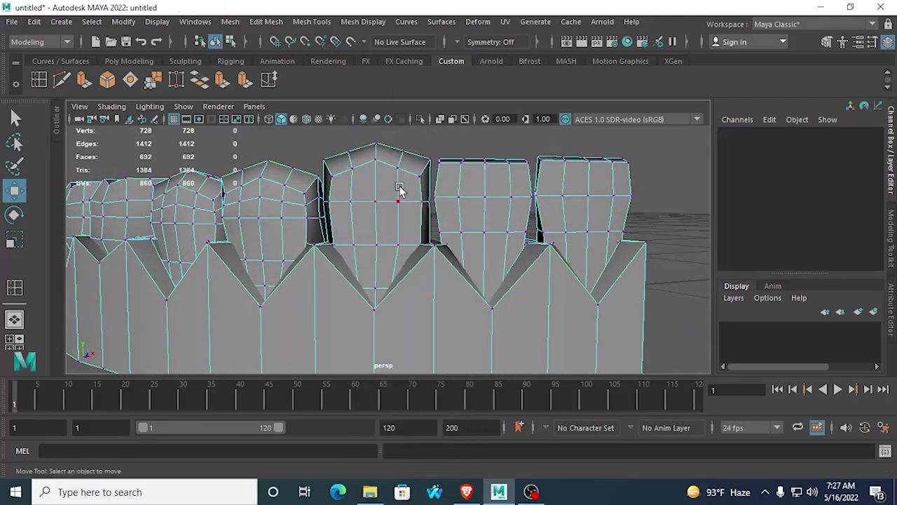
pyautogui.moveTo(400, 188)
pyautogui.mouseDown()
pyautogui.moveTo(472, 236)
pyautogui.moveTo(447, 194)
pyautogui.mouseUp()
pyautogui.keyDown('alt'); pyautogui.moveTo(407, 244); pyautogui.dragTo(438, 195); pyautogui.keyUp('alt')
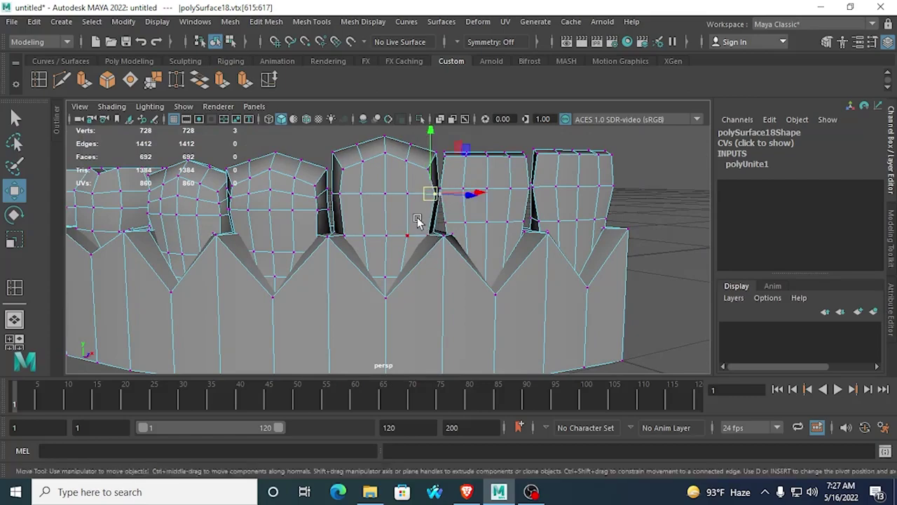
# Step: Select the canine's lower side vertices without the stray ones and move them along X toward the lateral incisor
pyautogui.moveTo(443, 258); pyautogui.dragTo(369, 247)
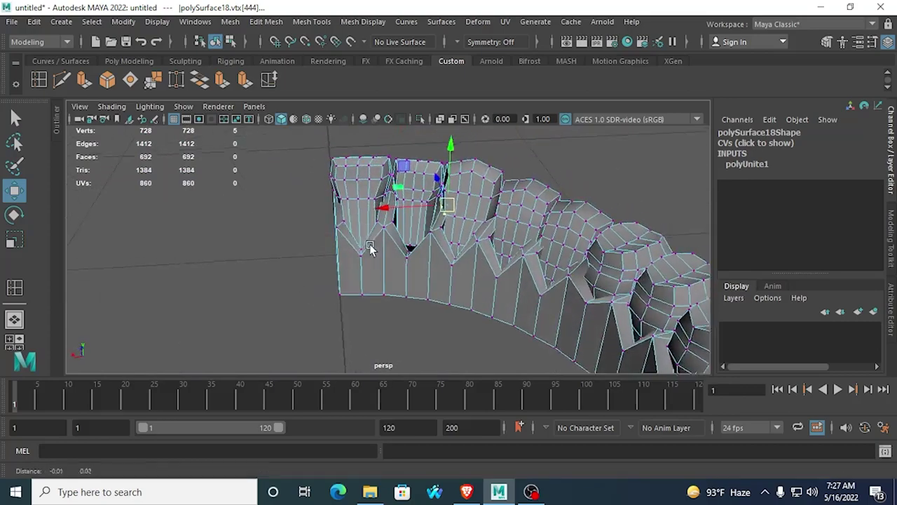
pyautogui.keyDown('alt'); pyautogui.moveTo(370, 247); pyautogui.dragTo(481, 254, button='right'); pyautogui.keyUp('alt')
pyautogui.keyDown('alt'); pyautogui.moveTo(480, 254); pyautogui.dragTo(390, 257); pyautogui.keyUp('alt')
pyautogui.keyDown('alt'); pyautogui.moveTo(390, 256); pyautogui.dragTo(379, 274, button='right'); pyautogui.keyUp('alt')
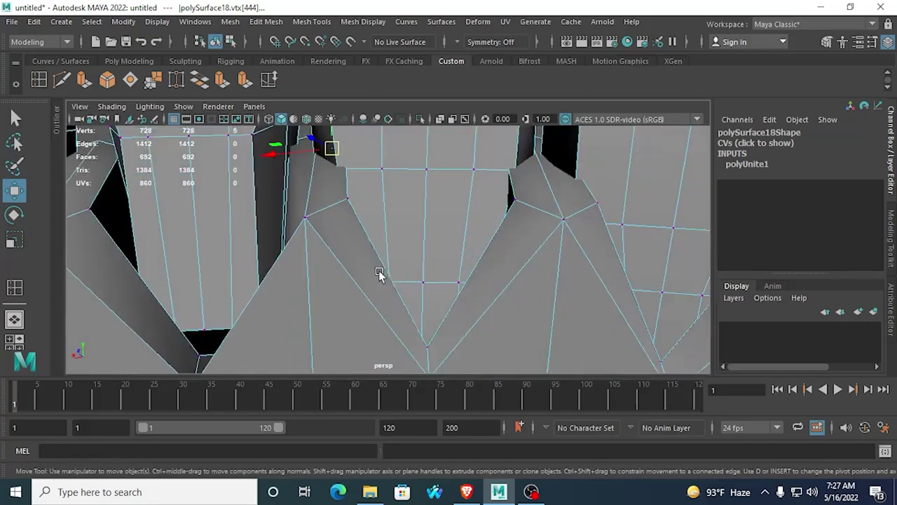
pyautogui.keyDown('alt'); pyautogui.moveTo(380, 274); pyautogui.dragTo(423, 348, button='middle'); pyautogui.keyUp('alt')
pyautogui.keyDown('ctrl'); pyautogui.click(413, 281); pyautogui.keyUp('ctrl')
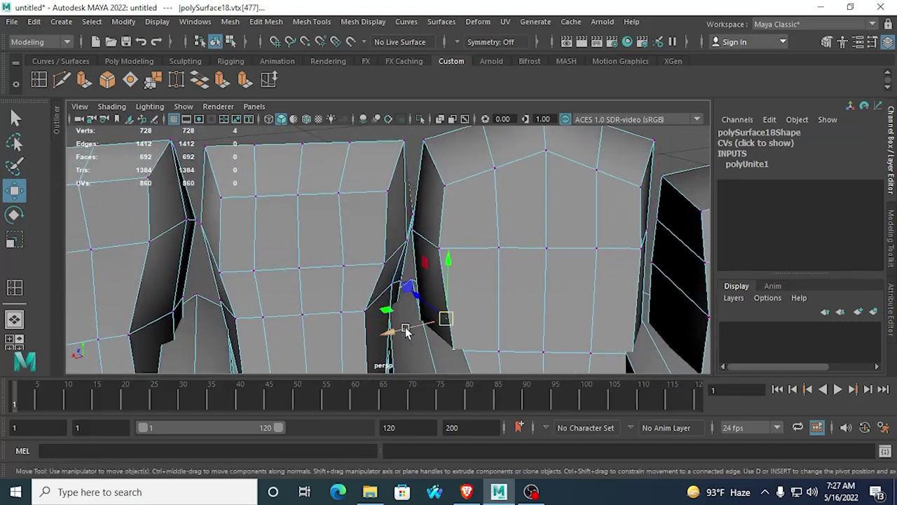
pyautogui.moveTo(401, 330); pyautogui.dragTo(607, 305)
pyautogui.keyDown('alt'); pyautogui.moveTo(607, 304); pyautogui.dragTo(472, 288, button='right'); pyautogui.keyUp('alt')
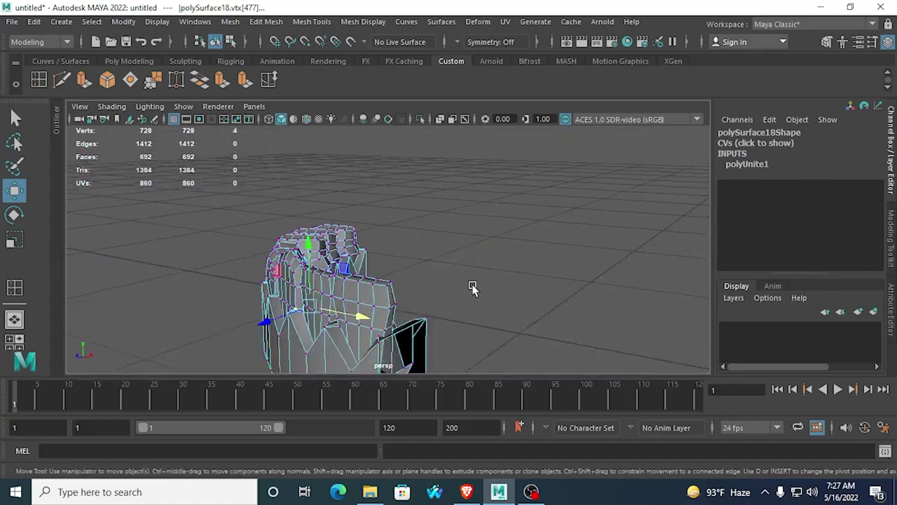
# Step: Move the first premolar's upper and middle side vertices toward the canine to narrow the gap
pyautogui.keyDown('alt'); pyautogui.moveTo(472, 288); pyautogui.dragTo(578, 252); pyautogui.keyUp('alt')
pyautogui.keyDown('alt'); pyautogui.moveTo(365, 283); pyautogui.dragTo(445, 309, button='right'); pyautogui.keyUp('alt')
pyautogui.keyDown('alt'); pyautogui.moveTo(444, 309); pyautogui.dragTo(548, 273, button='middle'); pyautogui.keyUp('alt')
pyautogui.keyDown('alt'); pyautogui.moveTo(548, 270); pyautogui.dragTo(527, 298); pyautogui.keyUp('alt')
pyautogui.keyDown('alt'); pyautogui.moveTo(433, 283); pyautogui.dragTo(460, 284); pyautogui.keyUp('alt')
pyautogui.keyDown('alt'); pyautogui.moveTo(459, 285); pyautogui.dragTo(515, 289, button='right'); pyautogui.keyUp('alt')
pyautogui.moveTo(378, 243)
pyautogui.mouseDown()
pyautogui.moveTo(390, 250)
pyautogui.moveTo(395, 236)
pyautogui.mouseUp()
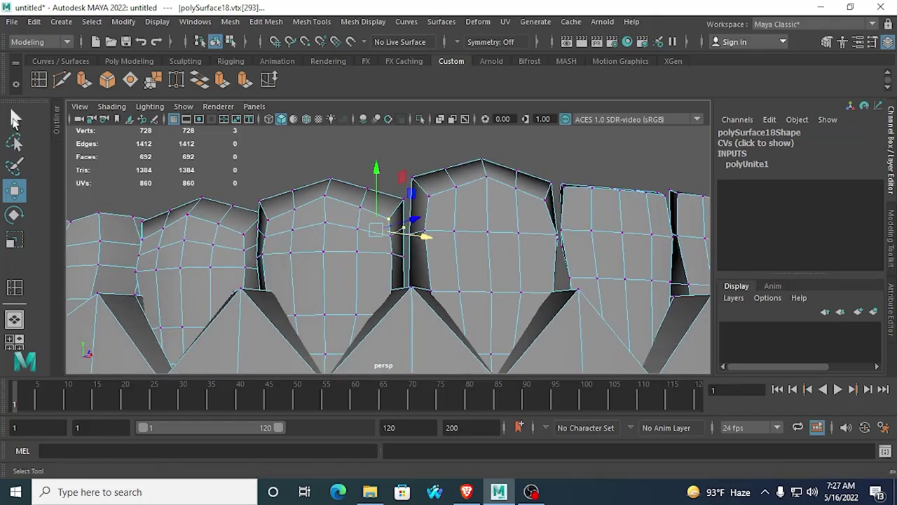
pyautogui.press('q')
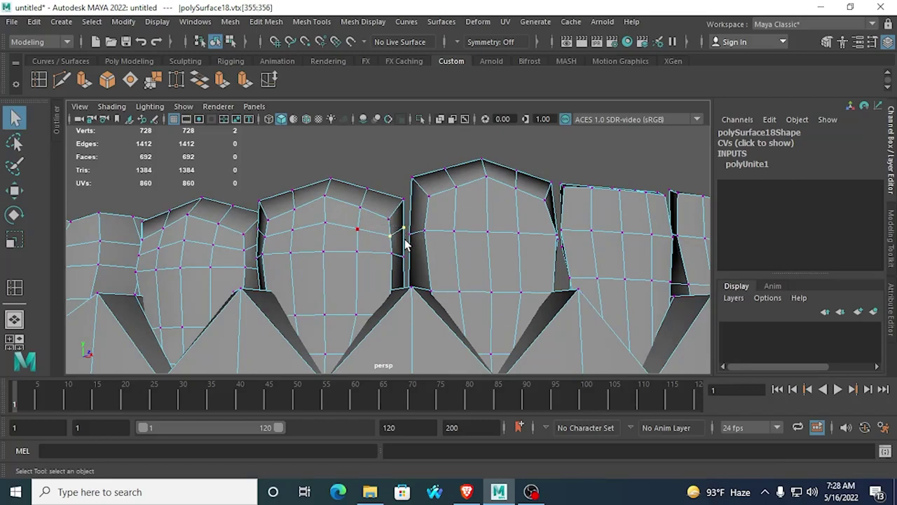
pyautogui.click(14, 191)
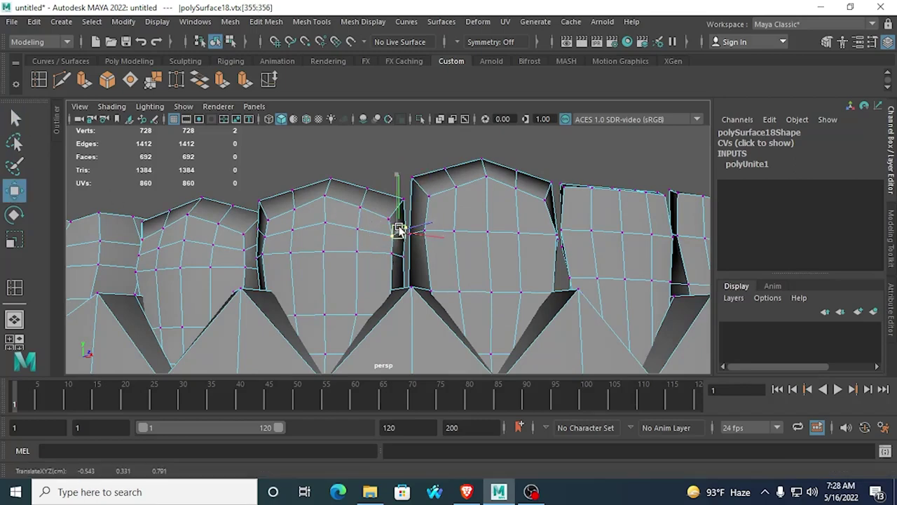
pyautogui.moveTo(380, 248); pyautogui.dragTo(396, 262)
# Step: Move the second premolar's side vertices toward the first premolar and switch the half arch to smooth preview
pyautogui.keyDown('alt'); pyautogui.moveTo(344, 286); pyautogui.dragTo(439, 286); pyautogui.keyUp('alt')
pyautogui.scroll(3, 410, 283)
pyautogui.moveTo(403, 228); pyautogui.dragTo(353, 231)
pyautogui.scroll(-5, 430, 243)
pyautogui.press('3')
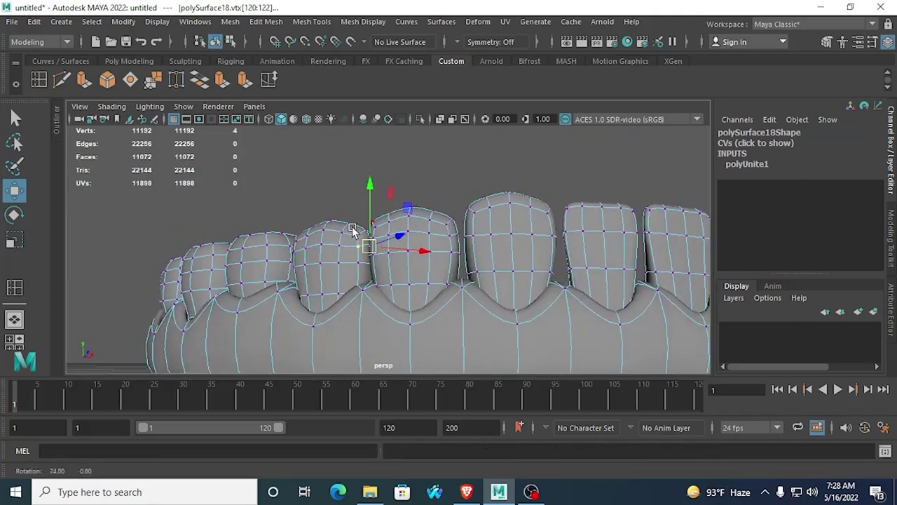
# Step: Widen the first premolar by moving its mid-height side vertices toward the canine and the second premolar
pyautogui.scroll(5, 410, 243)
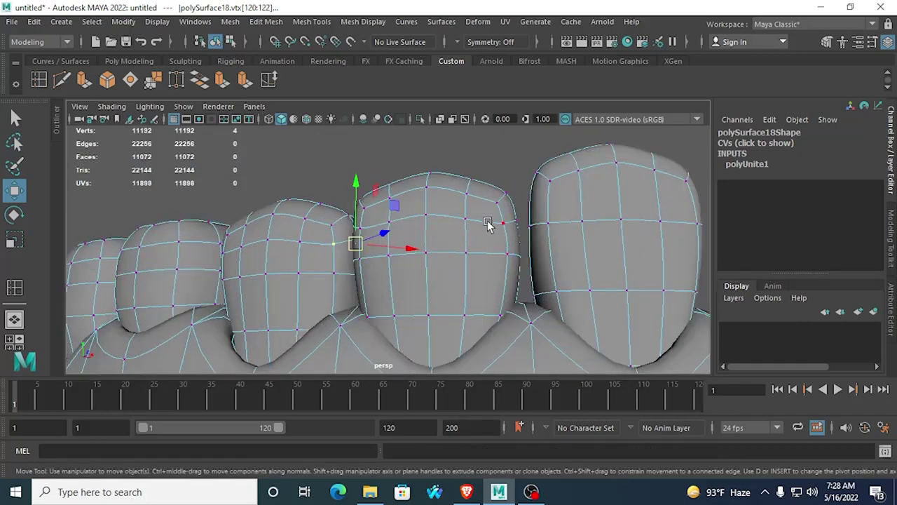
pyautogui.moveTo(524, 242)
pyautogui.mouseDown()
pyautogui.moveTo(505, 235)
pyautogui.moveTo(518, 229)
pyautogui.moveTo(506, 249)
pyautogui.moveTo(517, 254)
pyautogui.mouseUp()
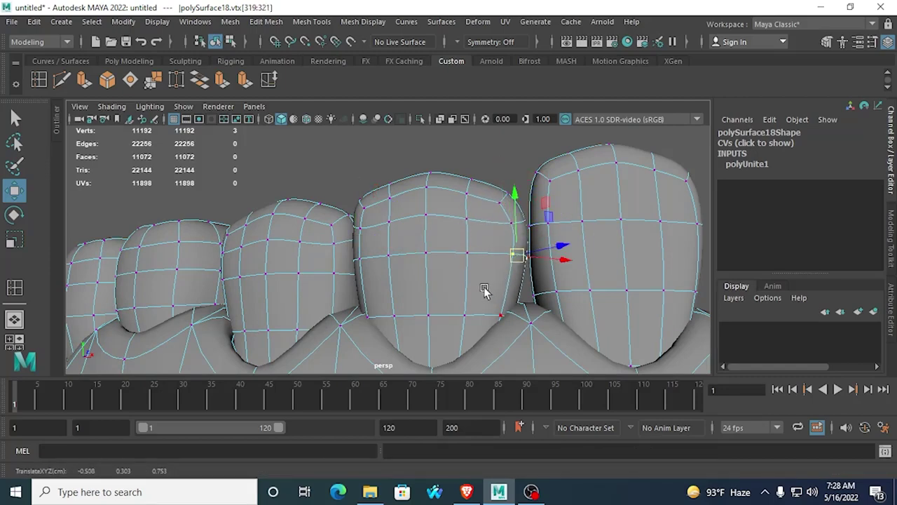
pyautogui.keyDown('alt'); pyautogui.moveTo(444, 284); pyautogui.dragTo(494, 284); pyautogui.keyUp('alt')
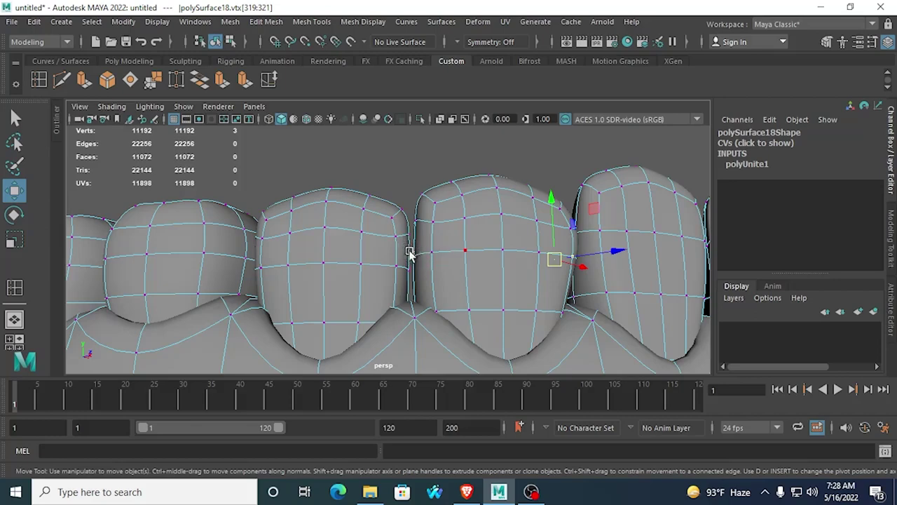
pyautogui.moveTo(408, 250); pyautogui.dragTo(431, 272)
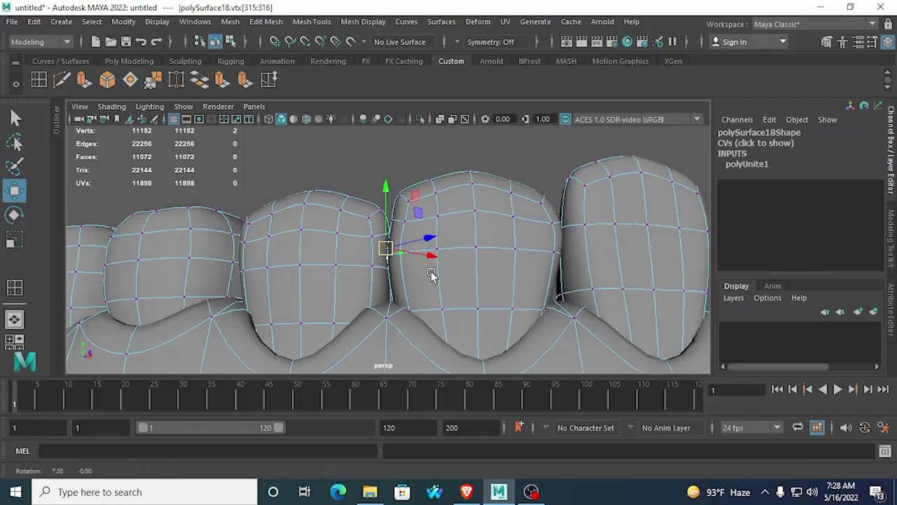
# Step: Move the first premolar's upper side vertices slightly toward the second premolar, then clear the selection
pyautogui.scroll(-3, 431, 275)
pyautogui.click(482, 176)
pyautogui.moveTo(494, 200)
pyautogui.keyDown('alt'); pyautogui.mouseDown()
pyautogui.moveTo(515, 203)
pyautogui.moveTo(488, 216)
pyautogui.mouseUp(); pyautogui.keyUp('alt')
pyautogui.scroll(2, 427, 261)
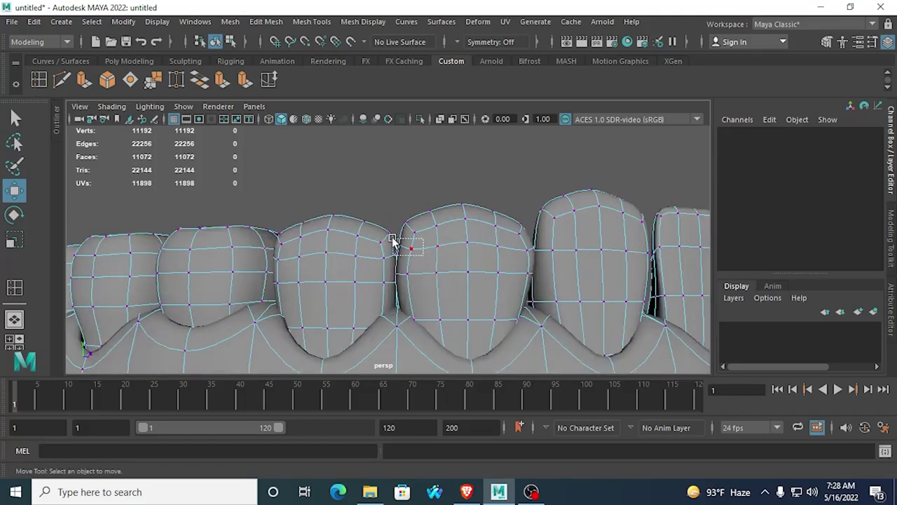
pyautogui.moveTo(393, 240); pyautogui.dragTo(394, 242)
pyautogui.scroll(3, 424, 264)
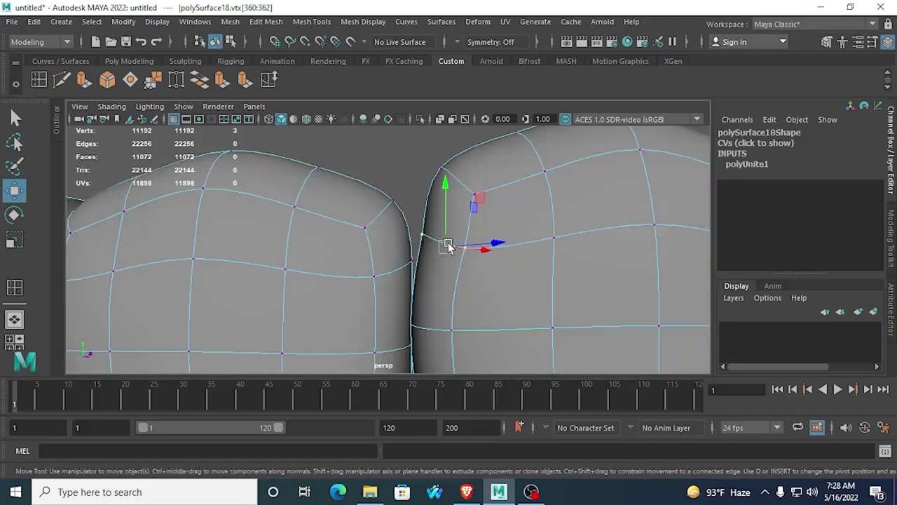
pyautogui.moveTo(448, 246); pyautogui.dragTo(439, 245)
pyautogui.scroll(-5, 439, 244)
pyautogui.click(483, 203)
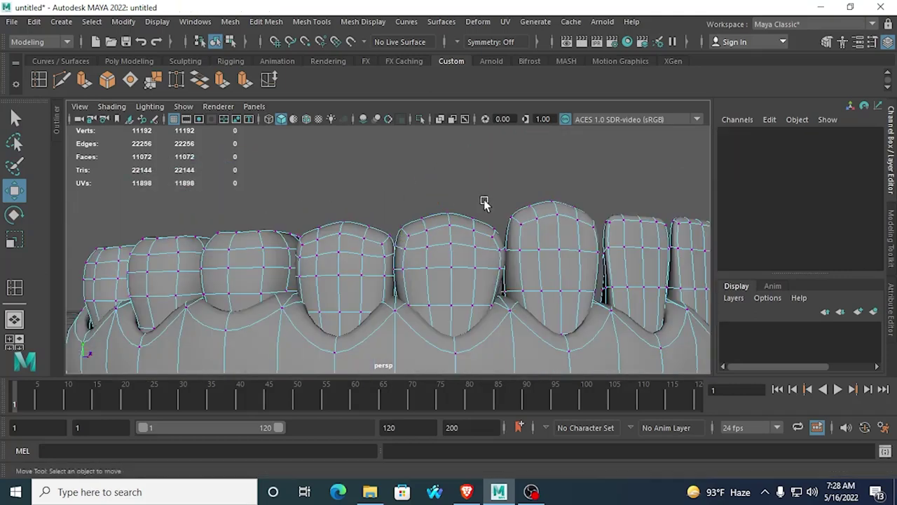
# Step: Move the first molar's lower side vertices toward the second premolar, leaving out the premolar's stray vertex
pyautogui.keyDown('alt'); pyautogui.moveTo(485, 202); pyautogui.dragTo(516, 203); pyautogui.keyUp('alt')
pyautogui.scroll(2, 363, 285)
pyautogui.keyDown('alt'); pyautogui.moveTo(363, 283); pyautogui.dragTo(440, 262, button='middle'); pyautogui.keyUp('alt')
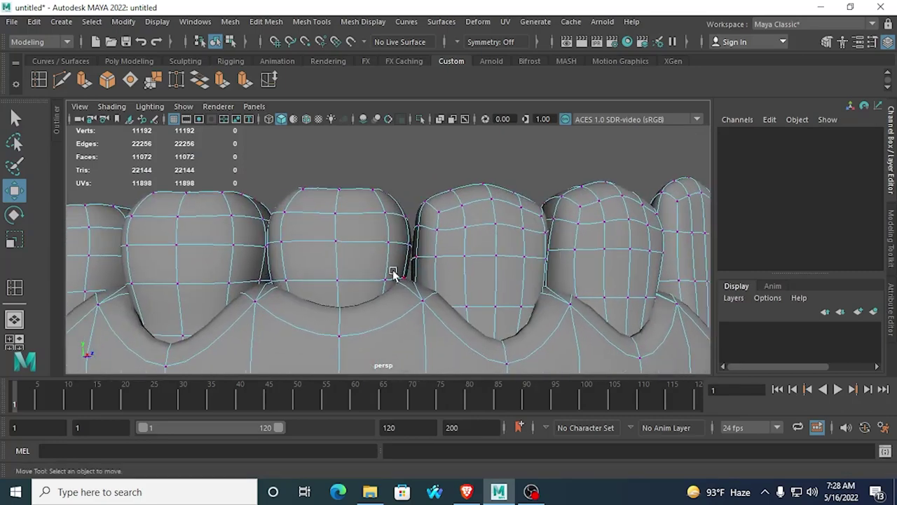
pyautogui.moveTo(406, 271); pyautogui.dragTo(570, 265)
pyautogui.scroll(5, 415, 287)
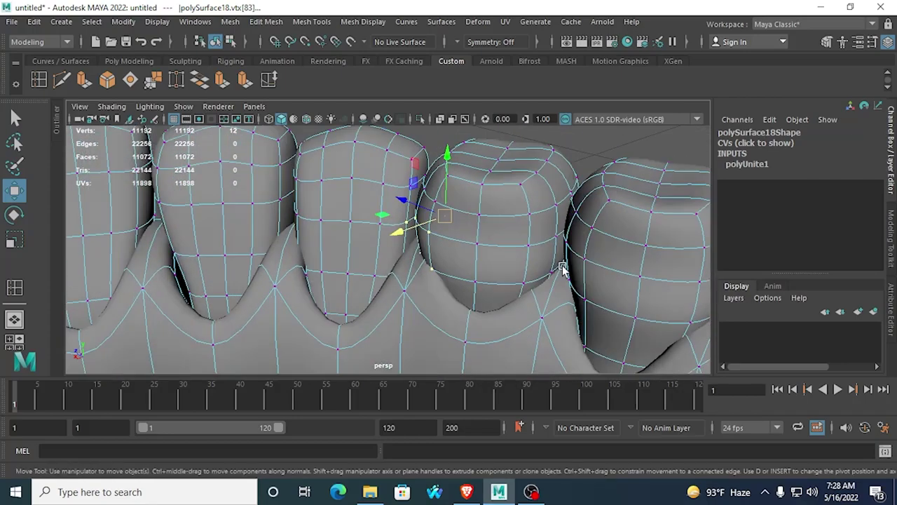
pyautogui.hotkey('ctrl', 'z')
pyautogui.scroll(5, 449, 261)
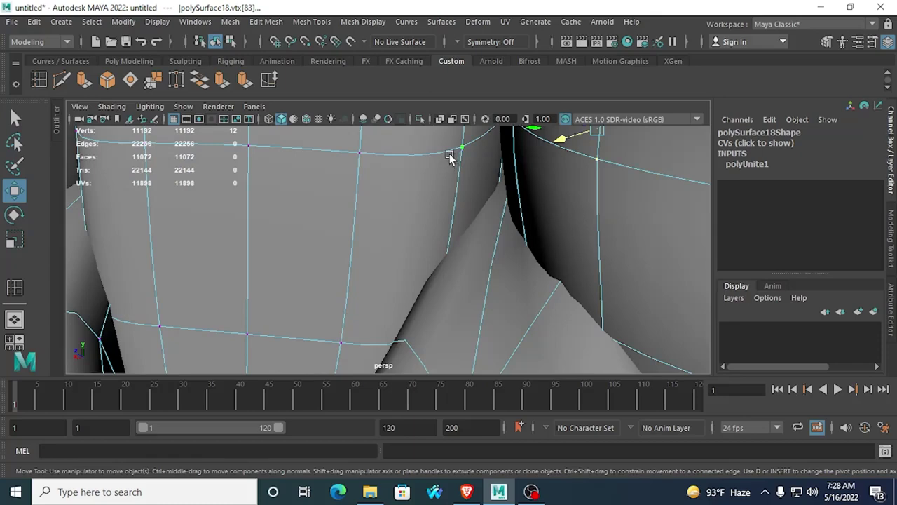
pyautogui.scroll(-5, 452, 168)
pyautogui.scroll(5, 464, 217)
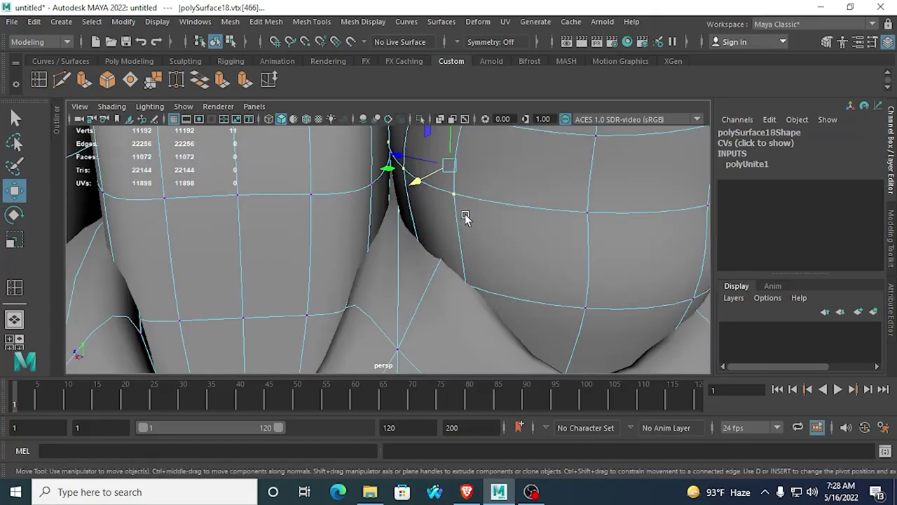
pyautogui.keyDown('alt'); pyautogui.moveTo(429, 242); pyautogui.dragTo(345, 261); pyautogui.keyUp('alt')
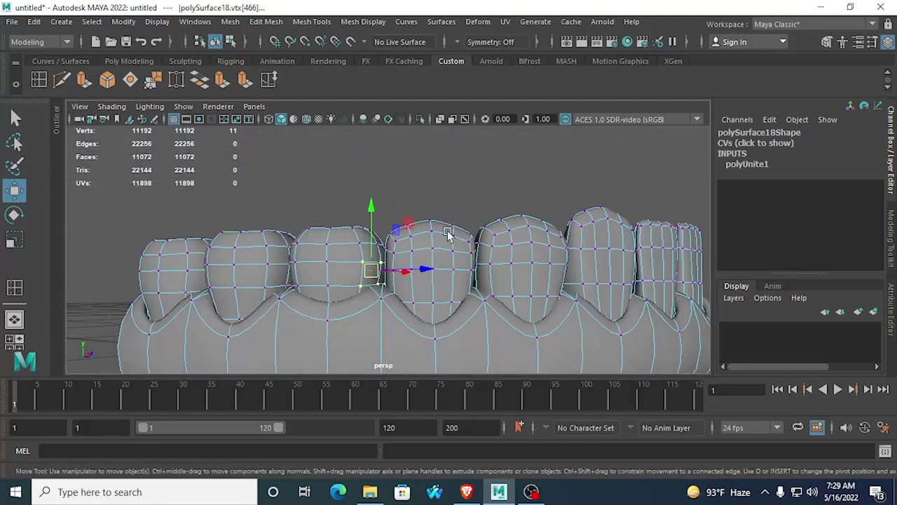
# Step: Return to object mode, examine the gaps along the smoothed half arch and reselect it near the incisors
pyautogui.moveTo(450, 130); pyautogui.dragTo(515, 110, button='right')
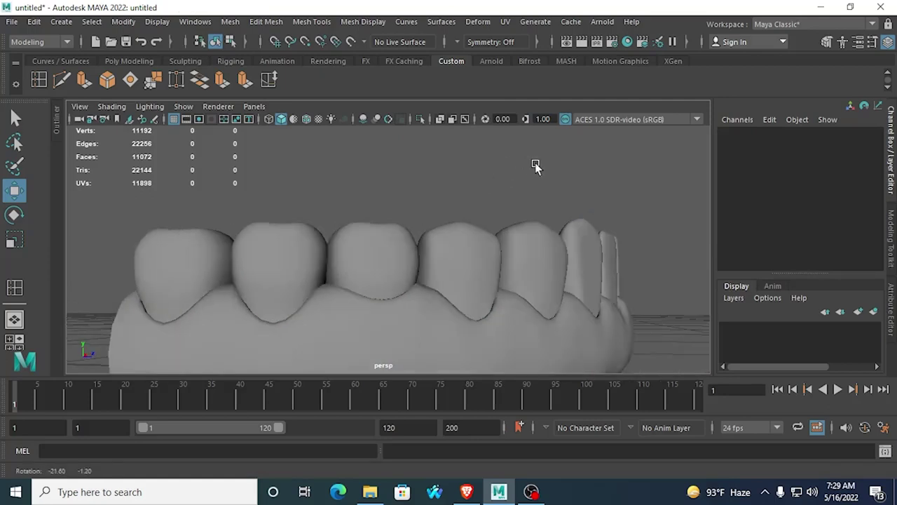
pyautogui.keyDown('alt'); pyautogui.moveTo(535, 165); pyautogui.dragTo(400, 202); pyautogui.keyUp('alt')
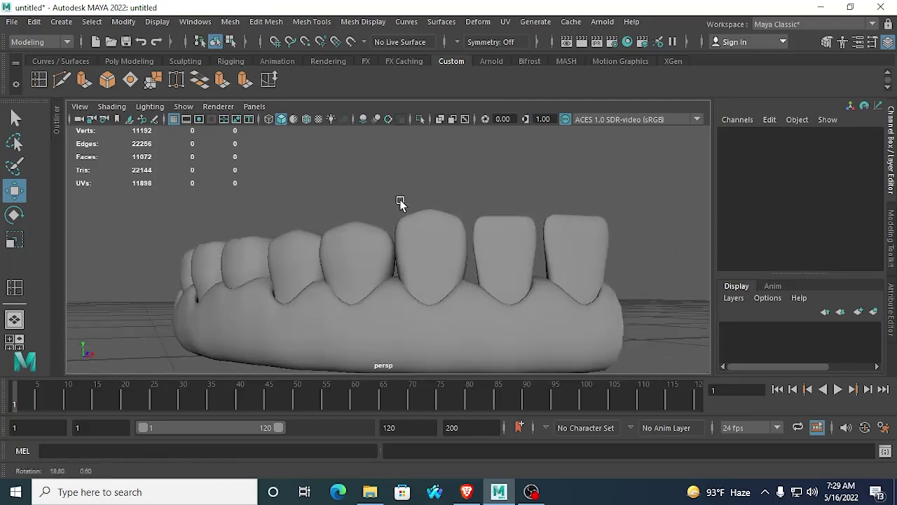
pyautogui.keyDown('alt'); pyautogui.moveTo(507, 248); pyautogui.dragTo(437, 250); pyautogui.keyUp('alt')
pyautogui.click(447, 218)
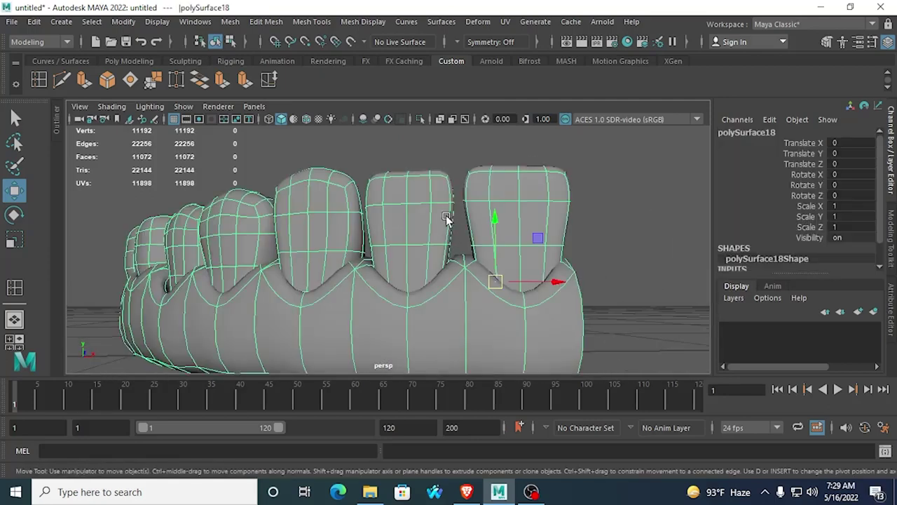
pyautogui.scroll(2, 449, 230)
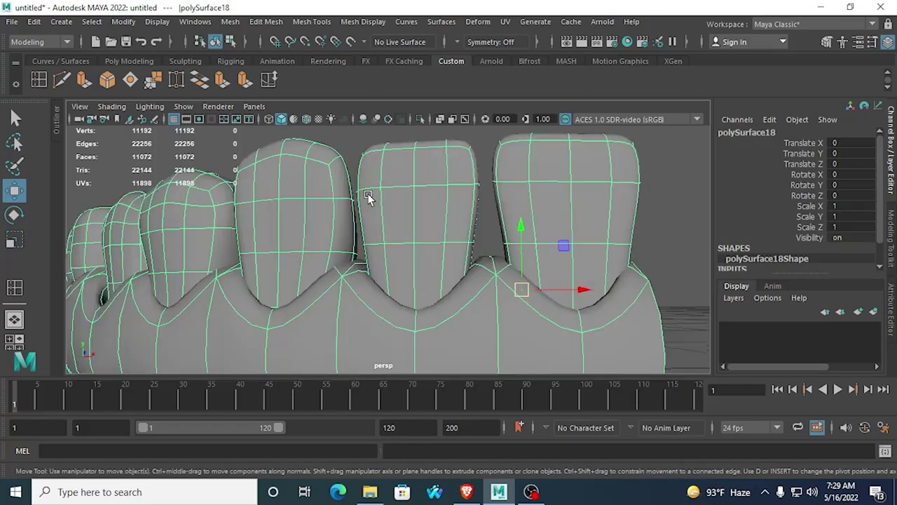
pyautogui.moveTo(375, 193)
pyautogui.keyDown('alt'); pyautogui.mouseDown()
pyautogui.moveTo(427, 147)
pyautogui.moveTo(369, 197)
pyautogui.mouseUp(); pyautogui.keyUp('alt')
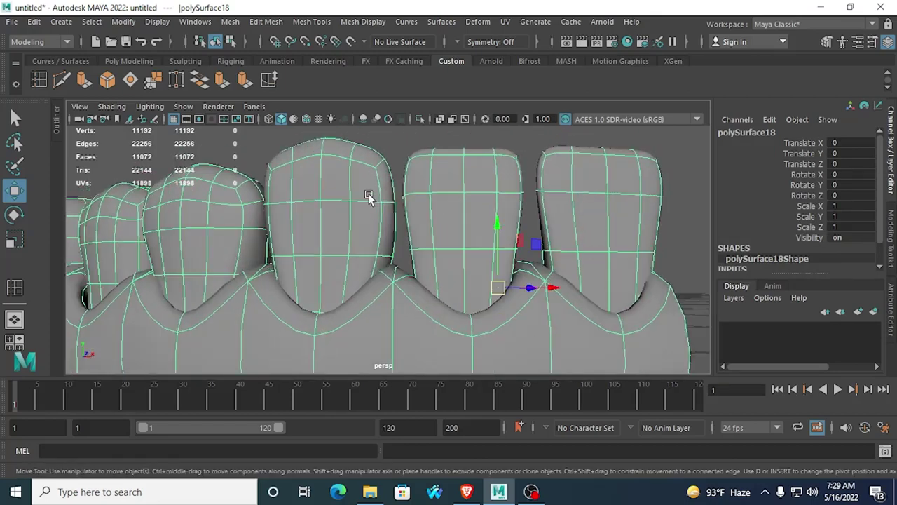
# Step: In vertex mode, move the lateral incisor's side vertices along X toward the canine
pyautogui.moveTo(405, 193); pyautogui.dragTo(344, 147, button='right')
pyautogui.scroll(2, 409, 173)
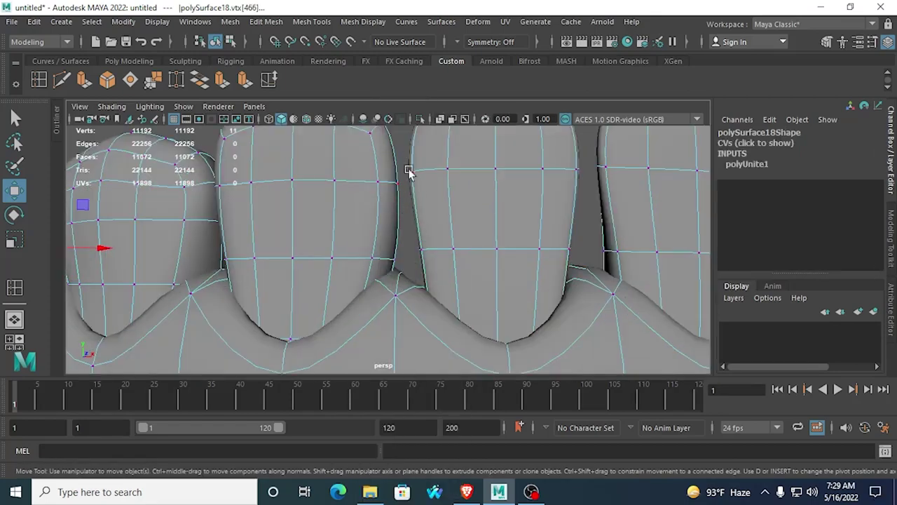
pyautogui.moveTo(422, 197); pyautogui.dragTo(445, 187)
pyautogui.moveTo(430, 265); pyautogui.dragTo(409, 235)
pyautogui.moveTo(472, 236); pyautogui.dragTo(457, 239)
# Step: Move the central incisor's lower side vertices along X toward the lateral incisor
pyautogui.keyDown('alt'); pyautogui.moveTo(560, 241); pyautogui.dragTo(513, 241, button='middle'); pyautogui.keyUp('alt')
pyautogui.keyDown('alt'); pyautogui.moveTo(512, 240); pyautogui.dragTo(417, 238); pyautogui.keyUp('alt')
pyautogui.click(469, 258)
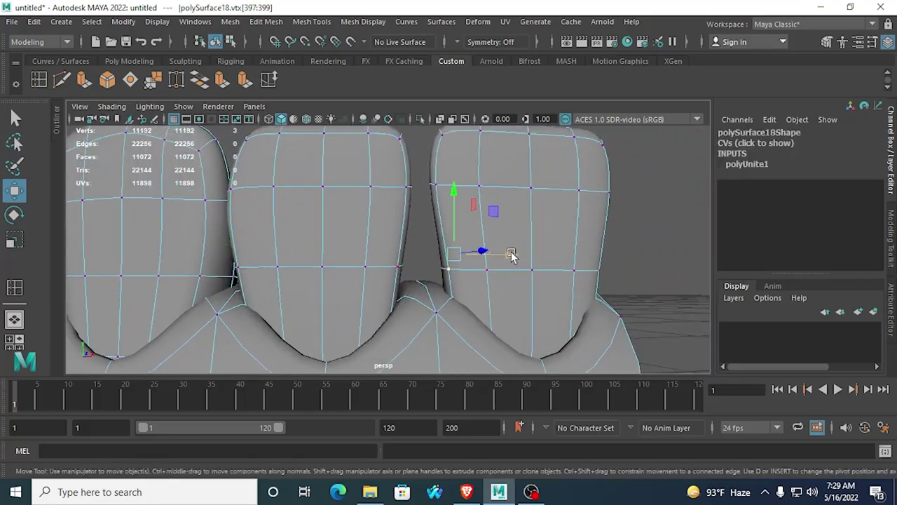
pyautogui.moveTo(513, 256); pyautogui.dragTo(496, 257)
# Step: Move the lateral incisor's lower and middle side vertices along X toward the central incisor
pyautogui.moveTo(381, 246); pyautogui.dragTo(412, 279)
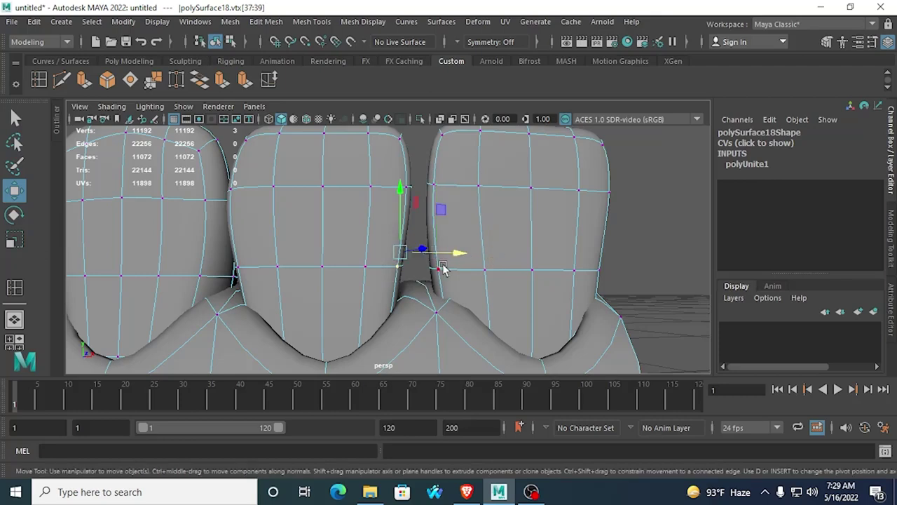
pyautogui.moveTo(393, 167); pyautogui.dragTo(422, 202)
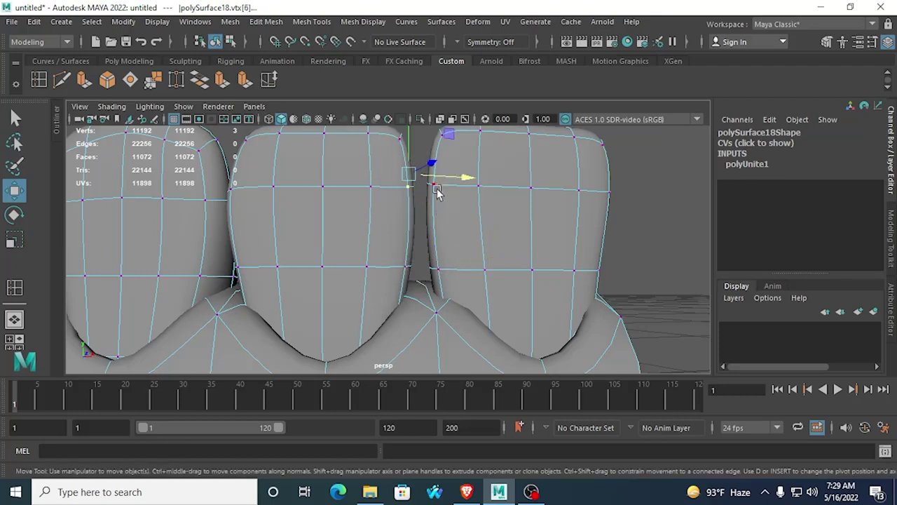
pyautogui.moveTo(461, 178); pyautogui.dragTo(460, 181)
pyautogui.keyDown('alt'); pyautogui.moveTo(460, 182); pyautogui.dragTo(432, 218, button='middle'); pyautogui.keyUp('alt')
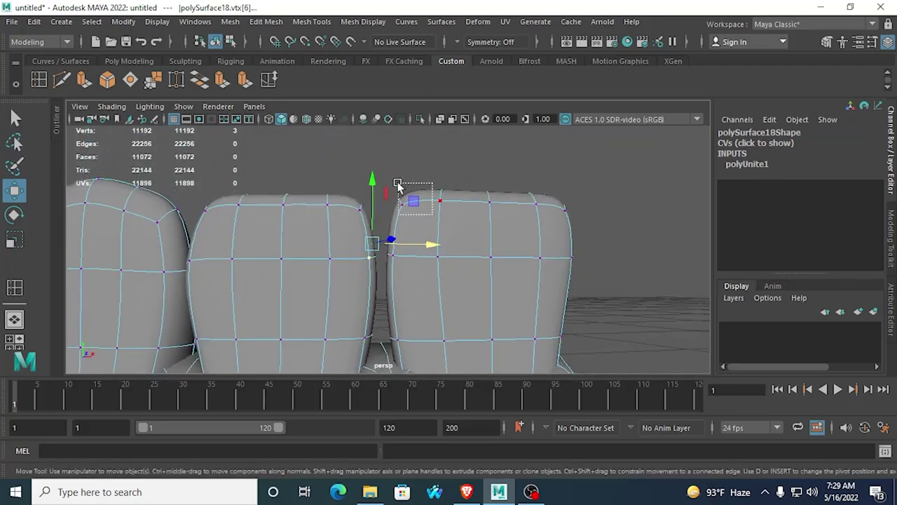
# Step: Move the central incisor's side vertices outward along X, toward the lateral incisor and toward the midline
pyautogui.moveTo(398, 186); pyautogui.dragTo(397, 185)
pyautogui.moveTo(379, 239); pyautogui.dragTo(378, 238)
pyautogui.moveTo(457, 253); pyautogui.dragTo(449, 254)
pyautogui.moveTo(406, 362)
pyautogui.mouseDown()
pyautogui.moveTo(379, 314)
pyautogui.moveTo(399, 255)
pyautogui.mouseUp()
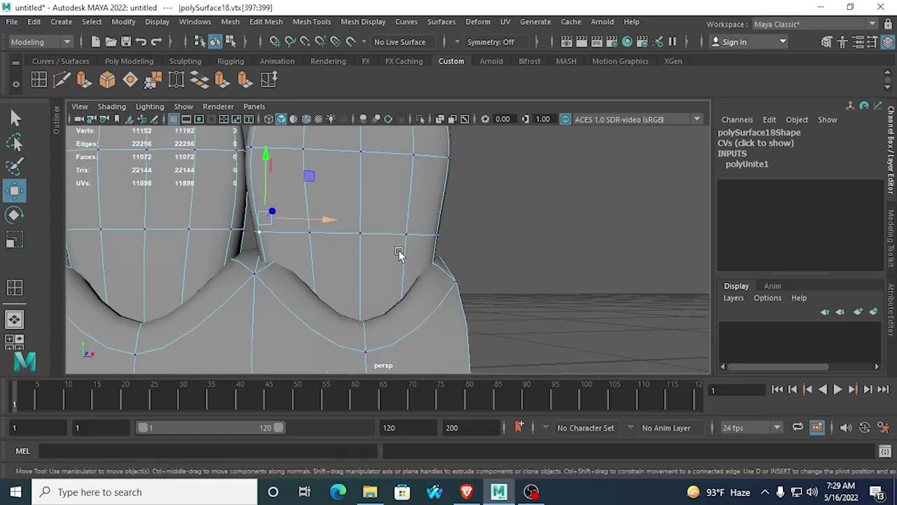
pyautogui.moveTo(411, 217); pyautogui.dragTo(433, 254)
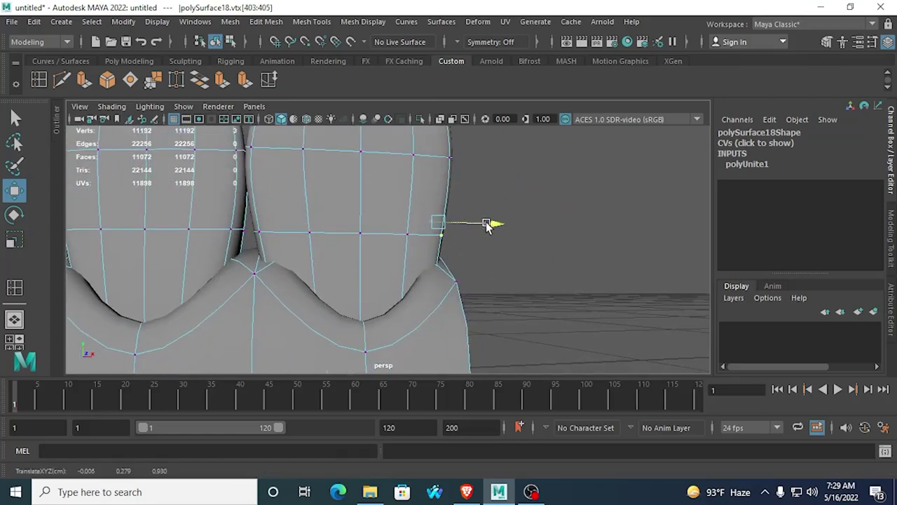
pyautogui.keyDown('alt'); pyautogui.moveTo(491, 227); pyautogui.dragTo(383, 202); pyautogui.keyUp('alt')
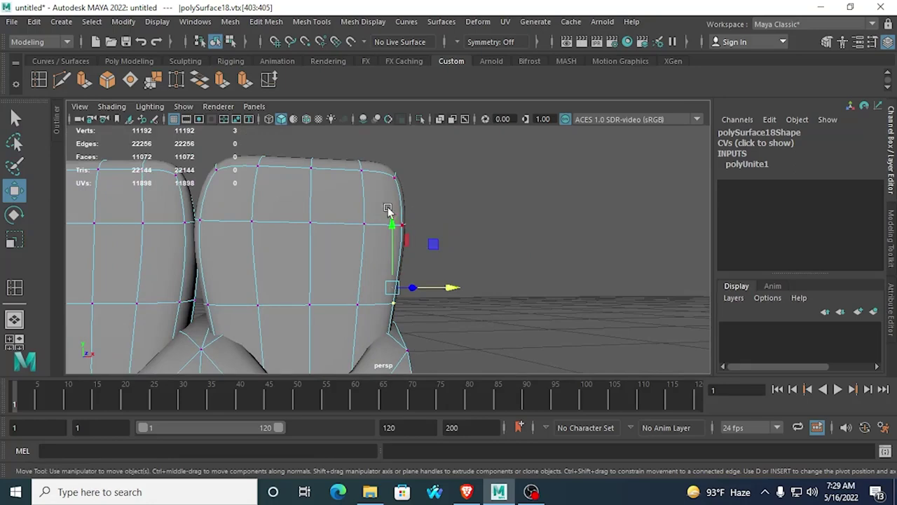
# Step: Clear the vertex selection, return to object mode, check the whole half arch and reselect it
pyautogui.click(483, 217)
pyautogui.press('a')
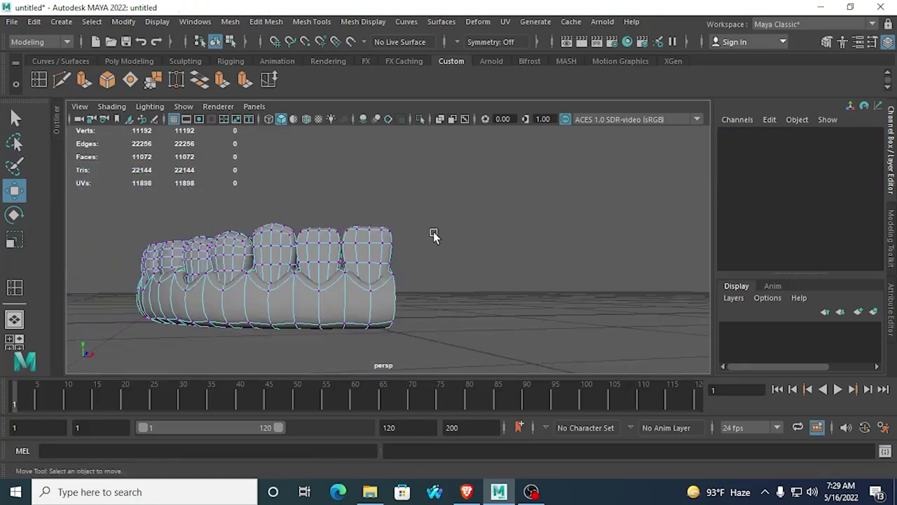
pyautogui.keyDown('alt'); pyautogui.moveTo(433, 237); pyautogui.dragTo(409, 257); pyautogui.keyUp('alt')
pyautogui.moveTo(361, 130); pyautogui.dragTo(410, 111, button='right')
pyautogui.keyDown('alt'); pyautogui.moveTo(467, 208); pyautogui.dragTo(427, 256); pyautogui.keyUp('alt')
pyautogui.click(347, 295)
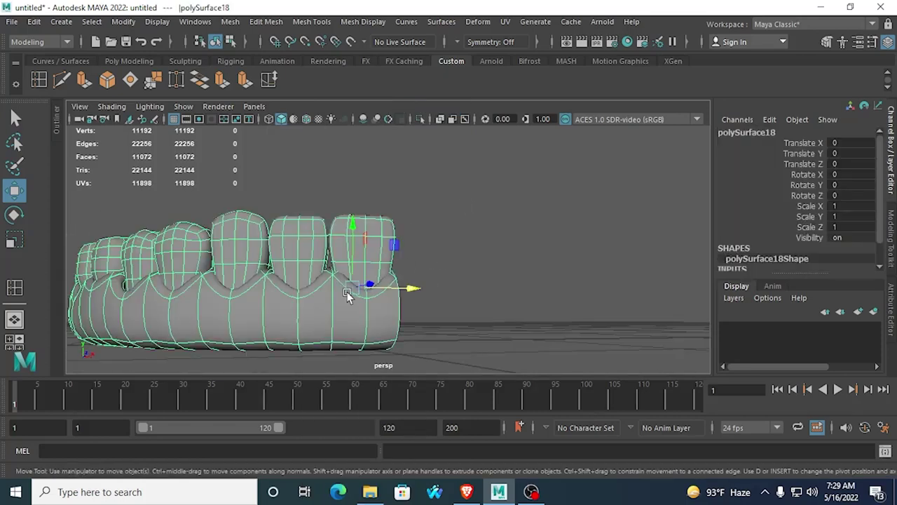
# Step: Display the half arch unsmoothed and, in vertex mode, select the gum peak vertices between the central and lateral incisors
pyautogui.press('1')
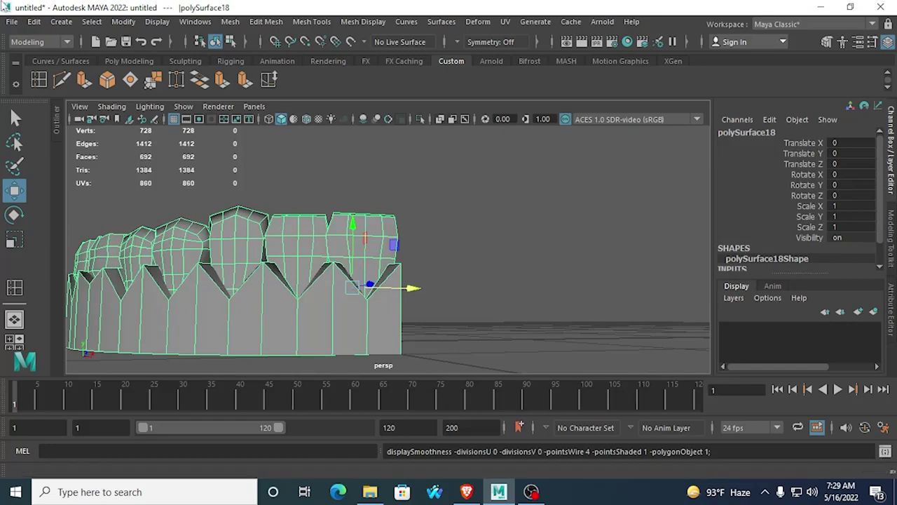
pyautogui.scroll(5, 300, 226)
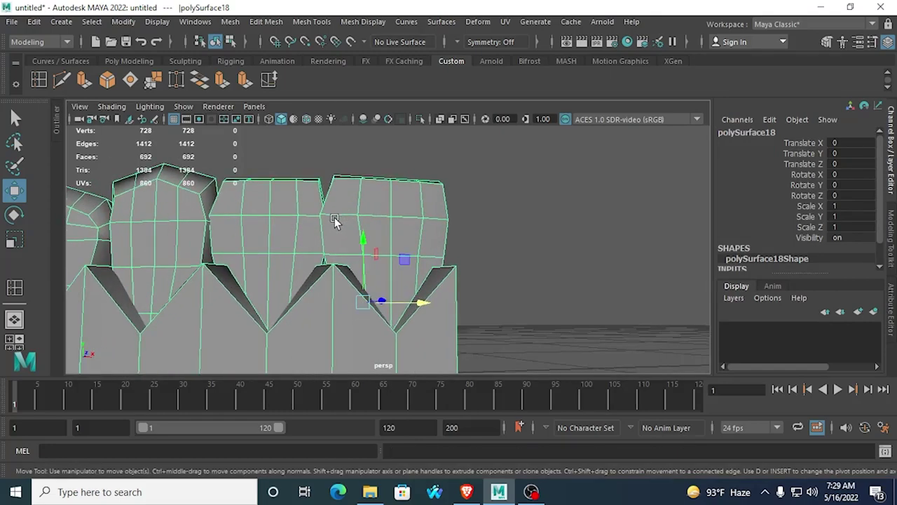
pyautogui.moveTo(311, 278); pyautogui.dragTo(257, 129, button='right')
pyautogui.keyDown('alt'); pyautogui.moveTo(297, 285); pyautogui.dragTo(287, 277); pyautogui.keyUp('alt')
pyautogui.click(282, 273)
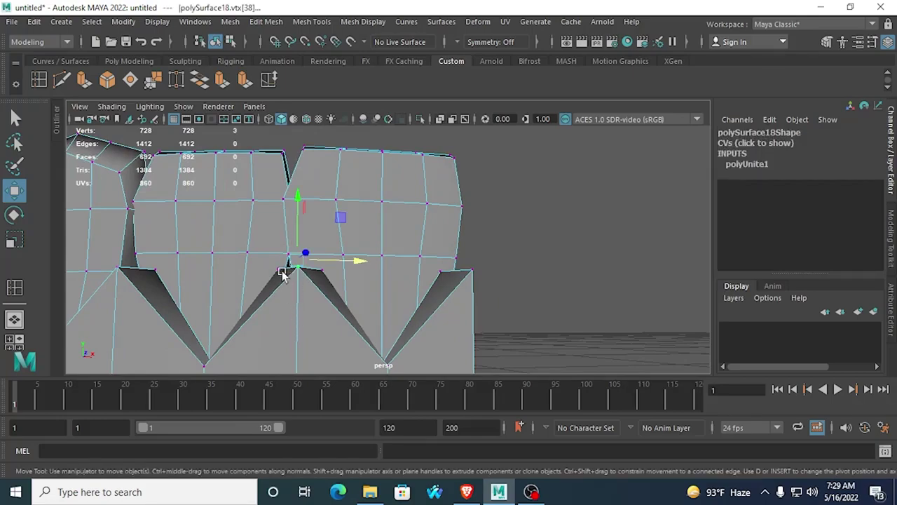
# Step: Try to raise the gum peak vertices between the two incisors, check from behind and undo the move
pyautogui.moveTo(297, 221); pyautogui.dragTo(298, 199)
pyautogui.keyDown('alt'); pyautogui.moveTo(300, 209); pyautogui.dragTo(589, 267); pyautogui.keyUp('alt')
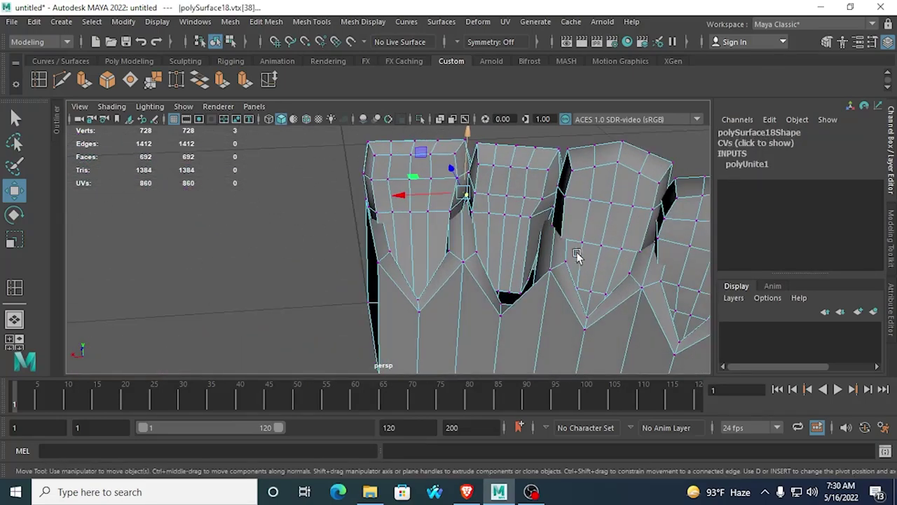
pyautogui.hotkey('ctrl', 'z')
# Step: Pull the gum vertex beside the peak between the incisors toward it along X and raise the peak's vertices
pyautogui.keyDown('alt'); pyautogui.moveTo(456, 241); pyautogui.dragTo(432, 288); pyautogui.keyUp('alt')
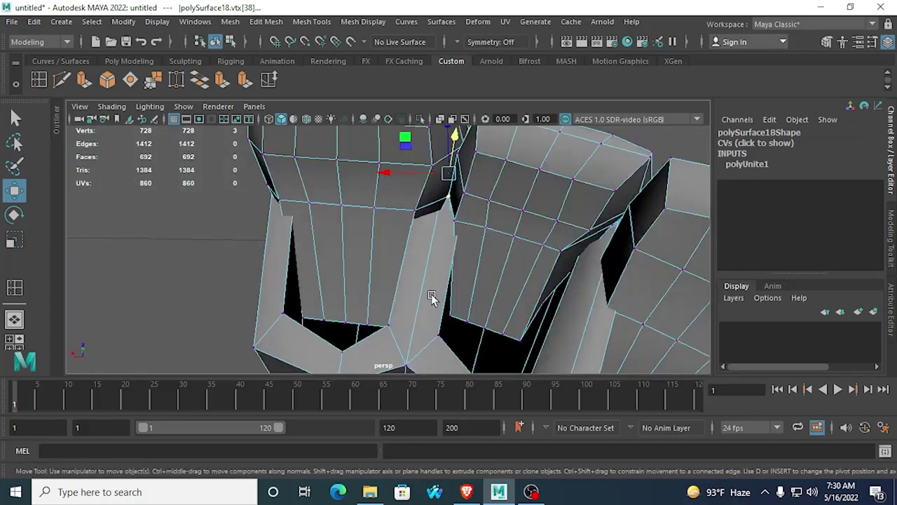
pyautogui.keyDown('shift'); pyautogui.click(406, 348); pyautogui.keyUp('shift')
pyautogui.scroll(-5, 449, 308)
pyautogui.press('space')
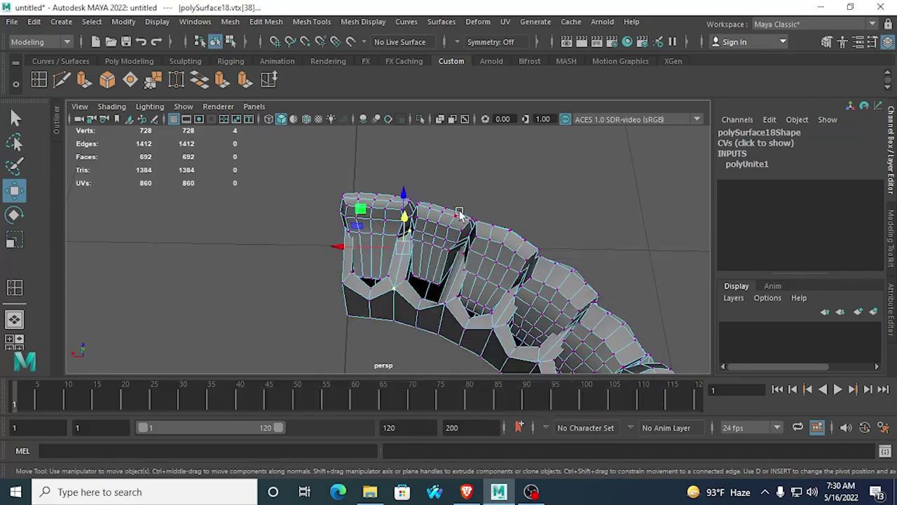
pyautogui.keyDown('alt'); pyautogui.moveTo(478, 209); pyautogui.dragTo(383, 232); pyautogui.keyUp('alt')
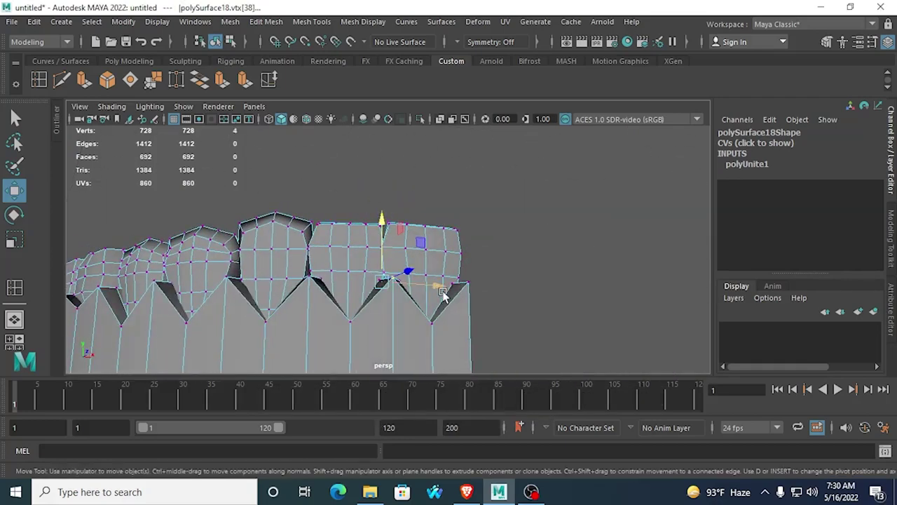
pyautogui.moveTo(443, 294); pyautogui.dragTo(413, 321)
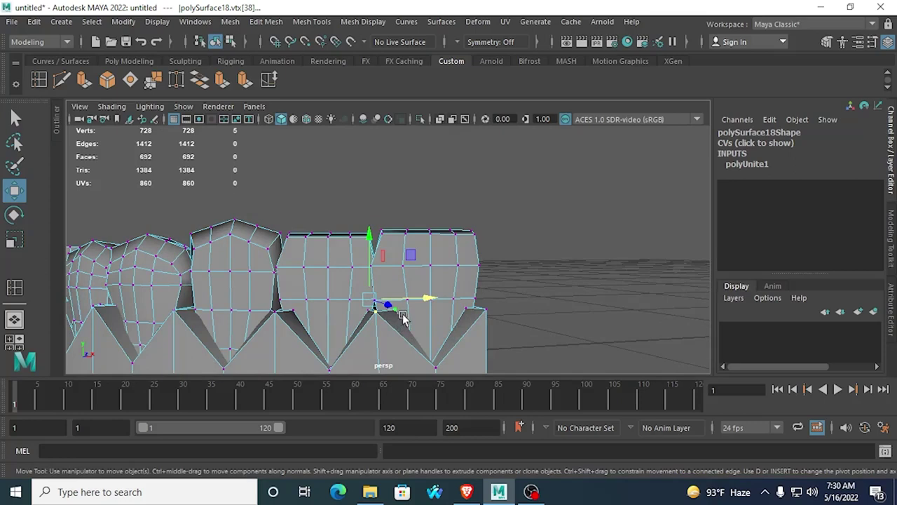
pyautogui.click(399, 312)
pyautogui.moveTo(454, 310); pyautogui.dragTo(438, 310)
pyautogui.moveTo(361, 304); pyautogui.dragTo(391, 332)
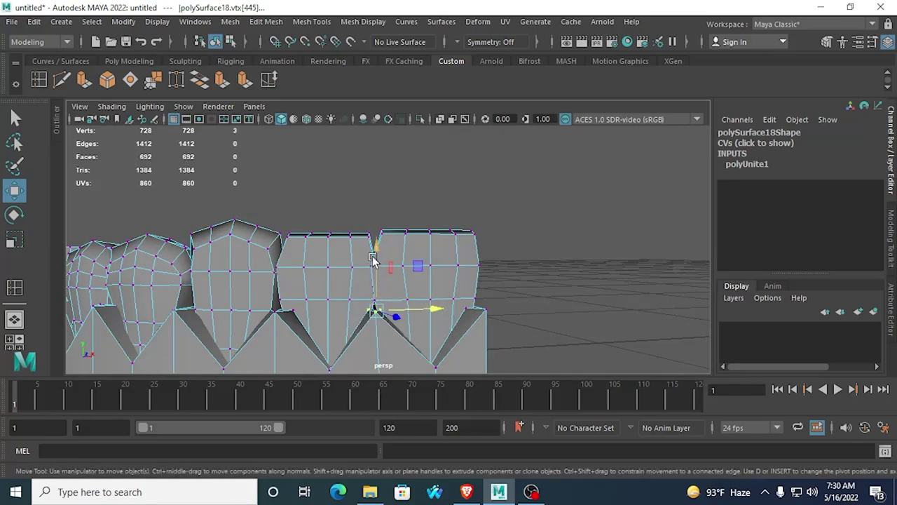
pyautogui.moveTo(372, 260); pyautogui.dragTo(373, 243)
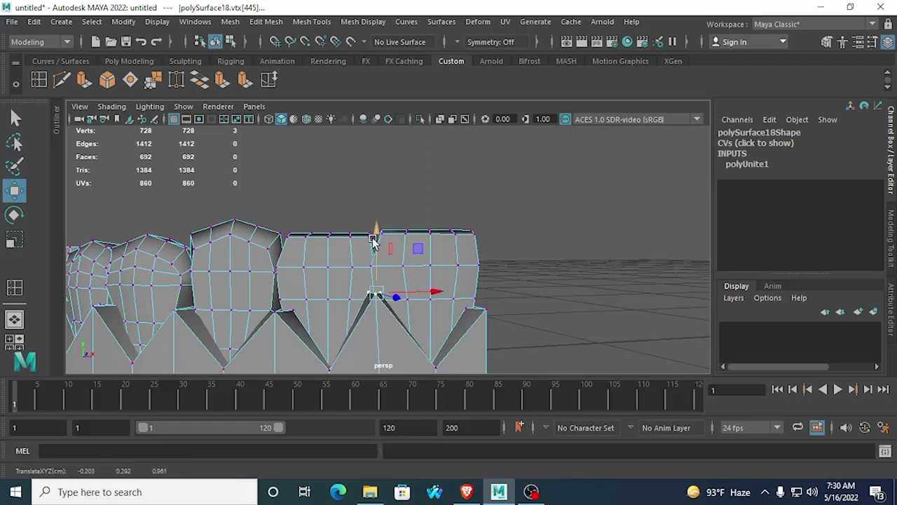
# Step: Show the arch smoothed, nudge the raised gum peak between the incisors along X and deselect it
pyautogui.press('3')
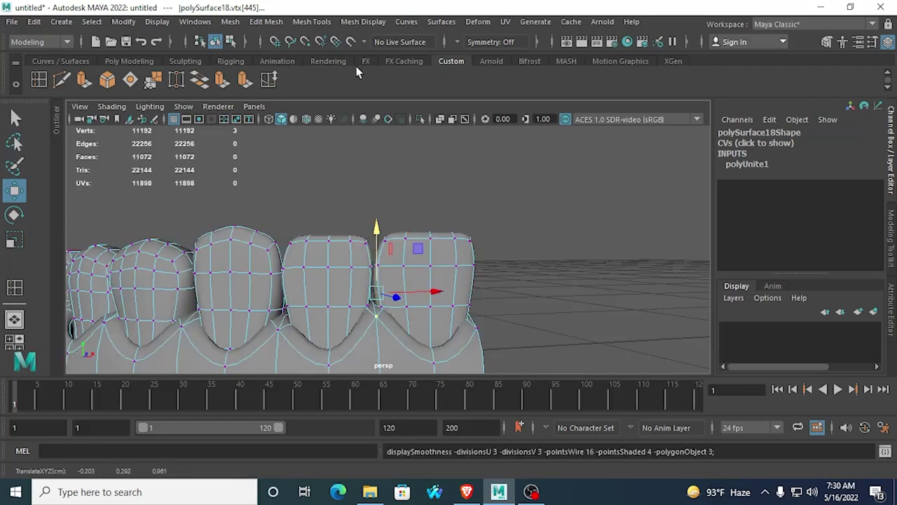
pyautogui.scroll(-1, 415, 129)
pyautogui.scroll(1, 402, 263)
pyautogui.keyDown('alt'); pyautogui.moveTo(396, 257); pyautogui.dragTo(399, 200, button='middle'); pyautogui.keyUp('alt')
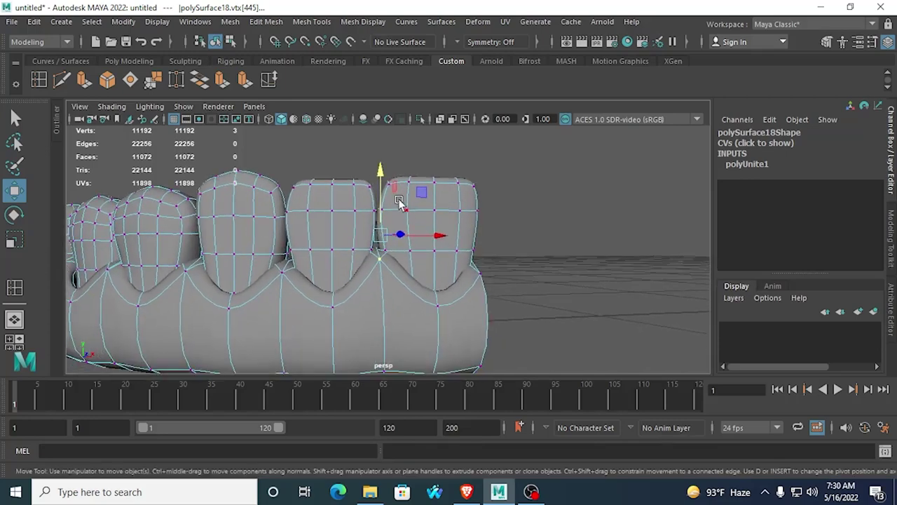
pyautogui.click(429, 234)
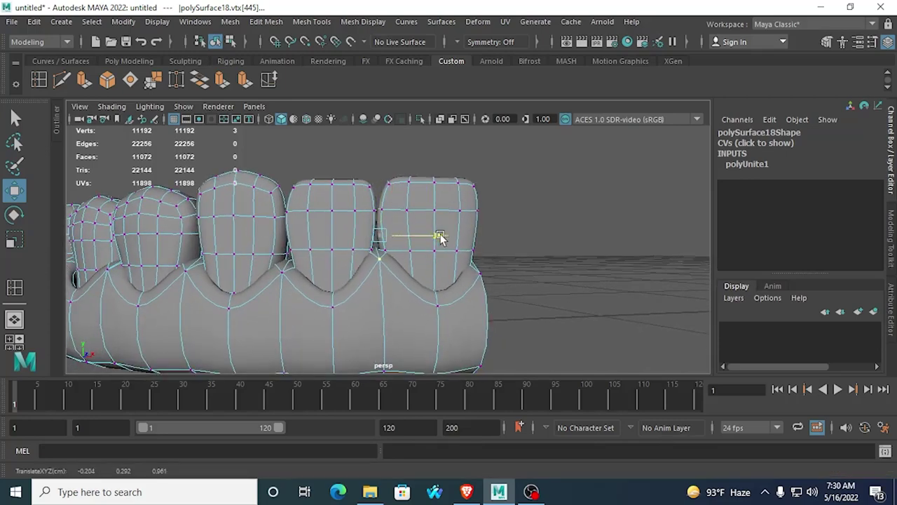
pyautogui.click(336, 138)
# Step: Return to object mode, inspect the gum line, reselect the half arch and display it unsmoothed
pyautogui.scroll(-3, 347, 214)
pyautogui.moveTo(348, 218); pyautogui.dragTo(427, 132, button='right')
pyautogui.click(429, 136)
pyautogui.keyDown('alt'); pyautogui.moveTo(429, 136); pyautogui.dragTo(392, 284); pyautogui.keyUp('alt')
pyautogui.scroll(4, 387, 281)
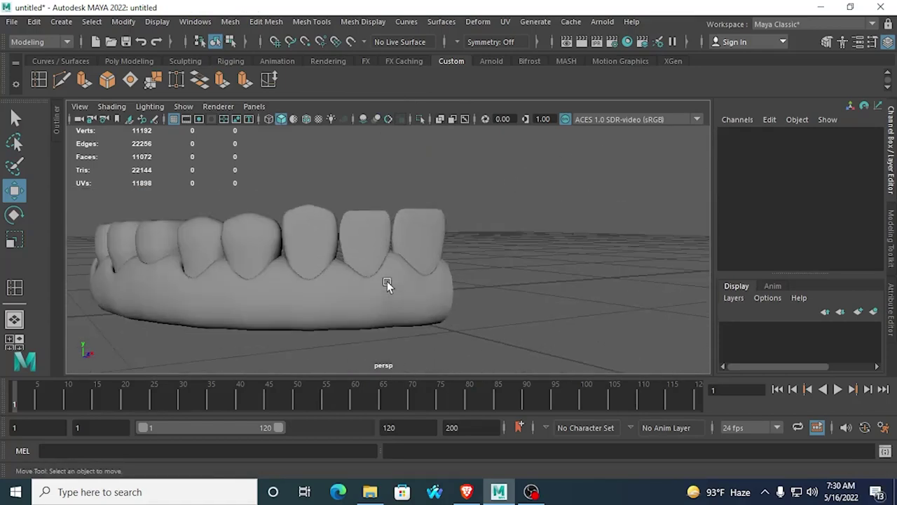
pyautogui.click(351, 260)
pyautogui.scroll(3, 352, 278)
pyautogui.scroll(4, 365, 278)
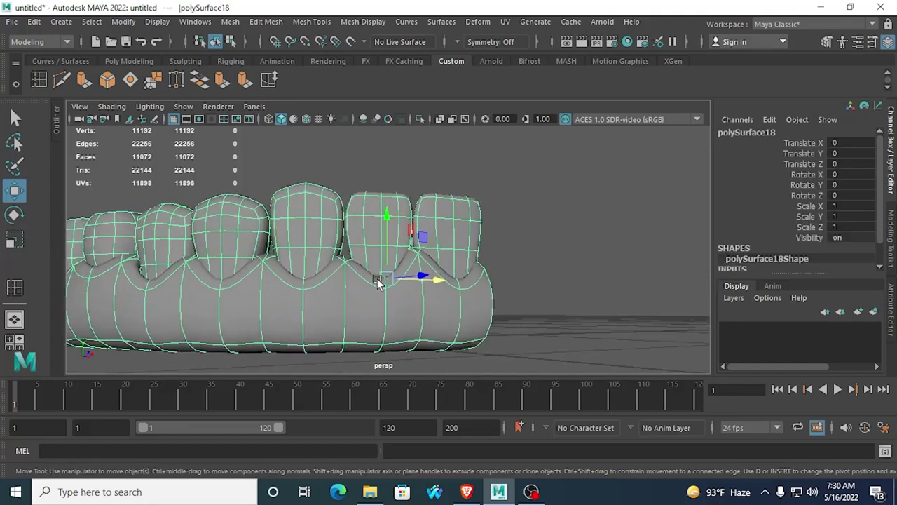
pyautogui.press('1')
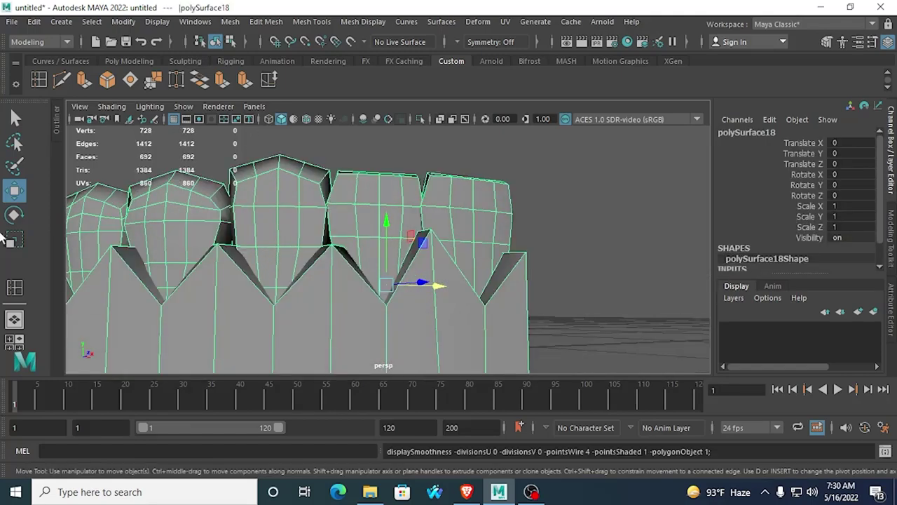
# Step: In vertex mode, select the gum peak vertices between the canine and lateral incisor using wireframe display, and restore shading
pyautogui.moveTo(134, 327)
pyautogui.keyDown('alt'); pyautogui.mouseDown()
pyautogui.moveTo(374, 272)
pyautogui.moveTo(358, 290)
pyautogui.moveTo(305, 291)
pyautogui.mouseUp(); pyautogui.keyUp('alt')
pyautogui.rightClick(323, 305)
pyautogui.click(270, 123)
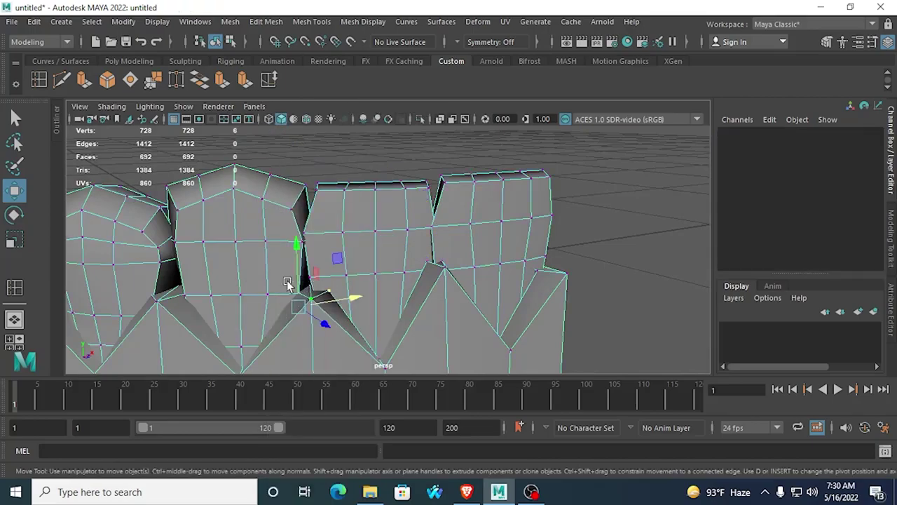
pyautogui.click(274, 119)
pyautogui.moveTo(316, 211)
pyautogui.keyDown('alt'); pyautogui.mouseDown()
pyautogui.moveTo(351, 184)
pyautogui.moveTo(414, 185)
pyautogui.moveTo(346, 300)
pyautogui.mouseUp(); pyautogui.keyUp('alt')
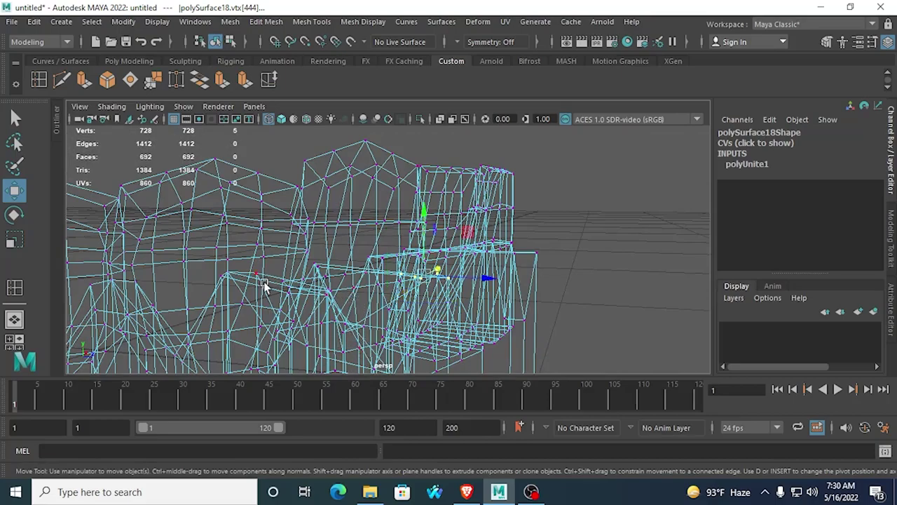
pyautogui.keyDown('alt'); pyautogui.moveTo(264, 284); pyautogui.dragTo(233, 184); pyautogui.keyUp('alt')
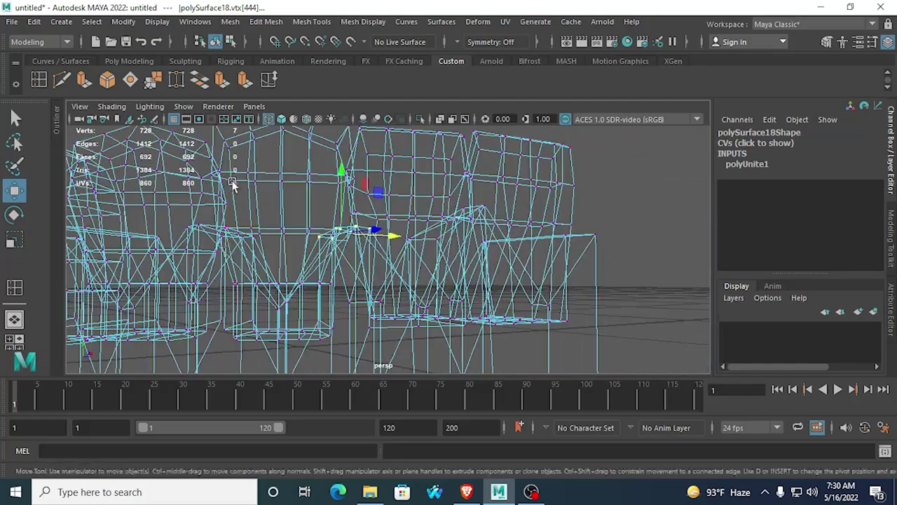
pyautogui.click(282, 120)
pyautogui.keyDown('alt'); pyautogui.moveTo(419, 202); pyautogui.dragTo(402, 215); pyautogui.keyUp('alt')
# Step: Try to raise the selected gum peak vertices between the canine and lateral incisor, and undo the change
pyautogui.moveTo(331, 173); pyautogui.dragTo(330, 169)
pyautogui.hotkey('ctrl', 'z')
pyautogui.hotkey('ctrl', 'z')
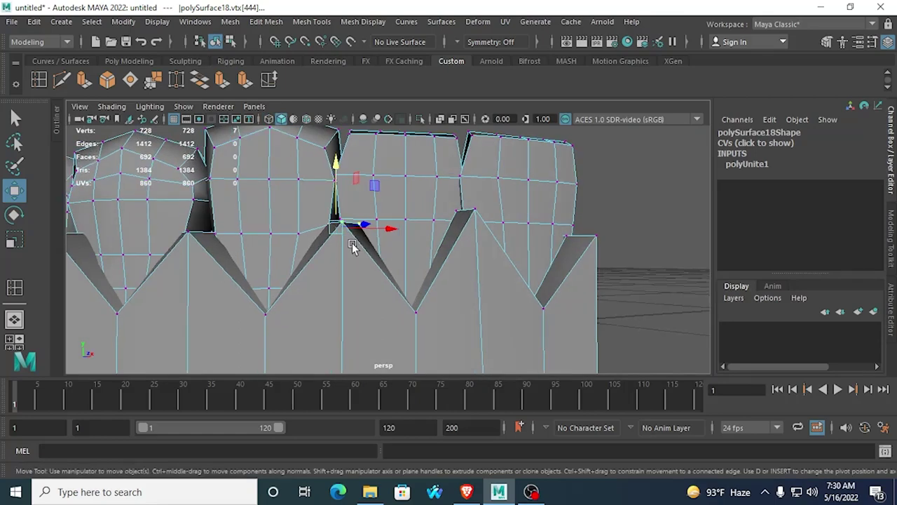
pyautogui.moveTo(314, 222); pyautogui.dragTo(326, 251)
pyautogui.hotkey('ctrl', 'z')
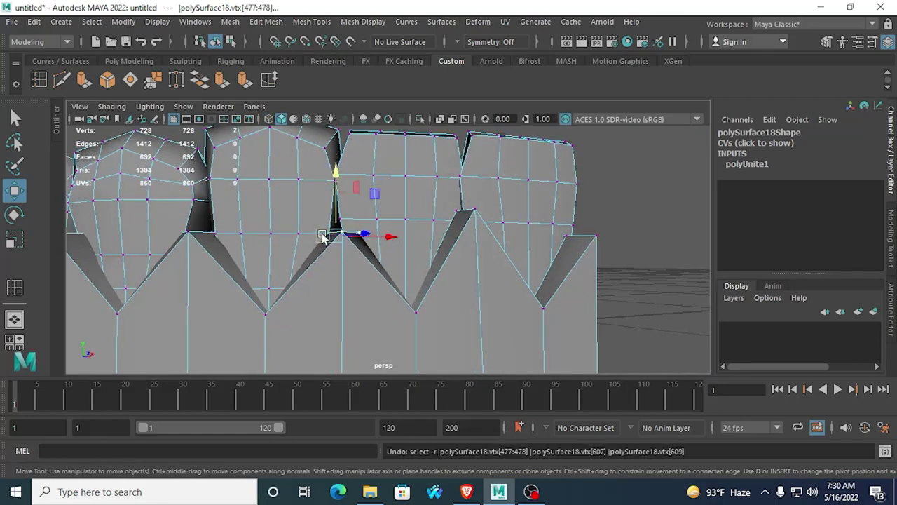
# Step: Remove a stray vertex from the selection in wireframe, raise the canine-lateral gum peak and shift it along X toward the canine
pyautogui.scroll(3, 295, 258)
pyautogui.click(270, 119)
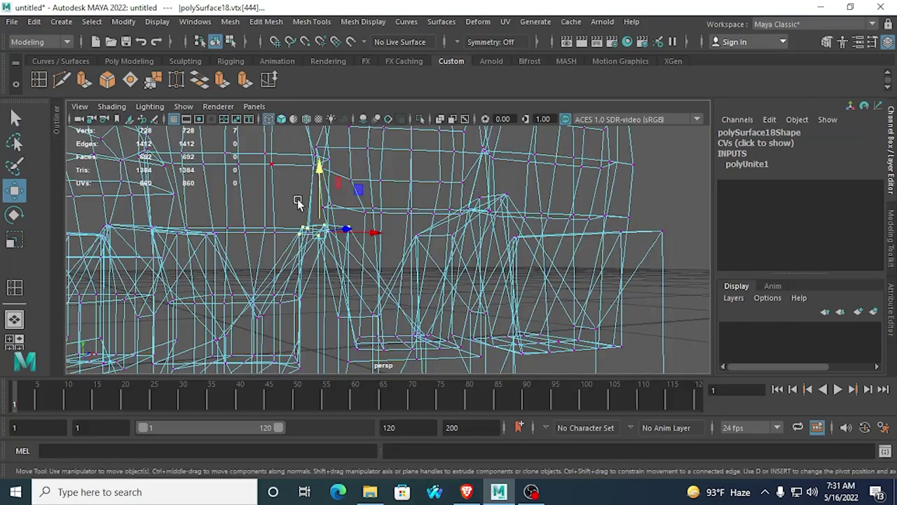
pyautogui.keyDown('alt'); pyautogui.moveTo(298, 201); pyautogui.dragTo(313, 242); pyautogui.keyUp('alt')
pyautogui.keyDown('ctrl'); pyautogui.click(328, 275); pyautogui.keyUp('ctrl')
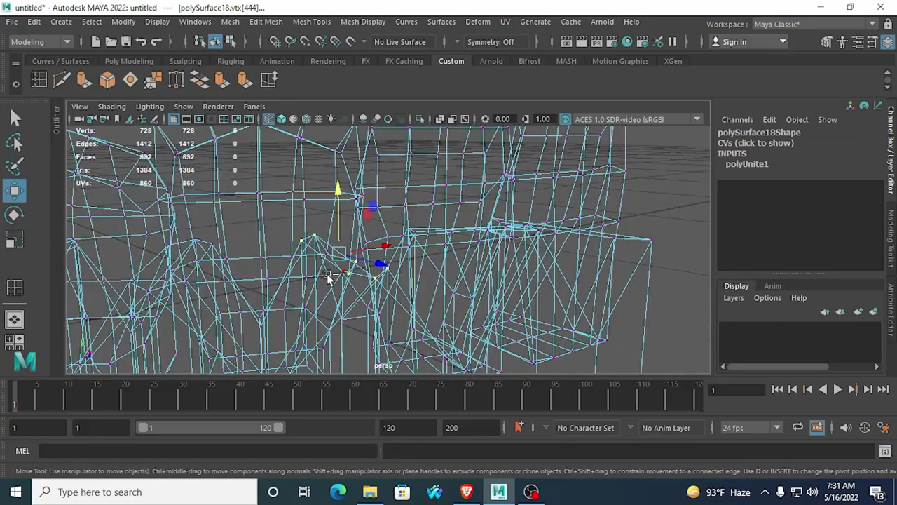
pyautogui.moveTo(330, 309)
pyautogui.keyDown('alt'); pyautogui.mouseDown()
pyautogui.moveTo(326, 193)
pyautogui.moveTo(313, 161)
pyautogui.mouseUp(); pyautogui.keyUp('alt')
pyautogui.press('5')
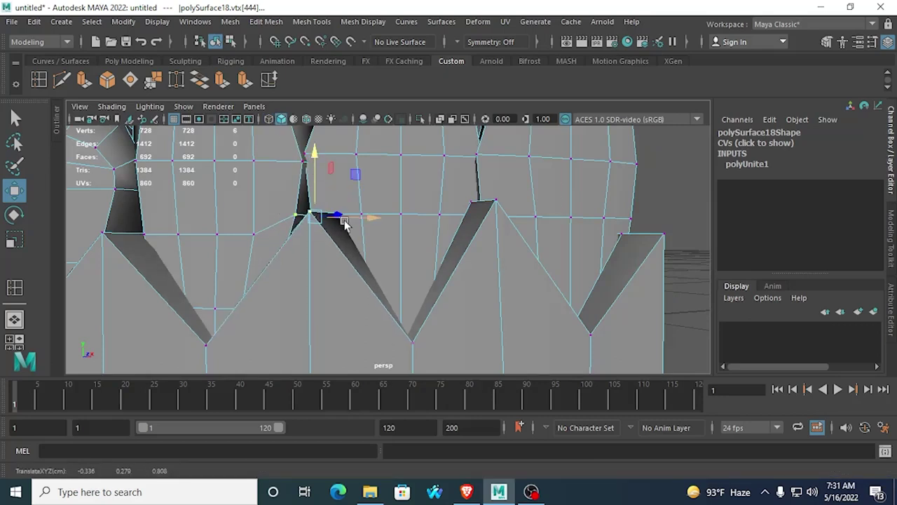
pyautogui.moveTo(373, 217); pyautogui.dragTo(359, 216)
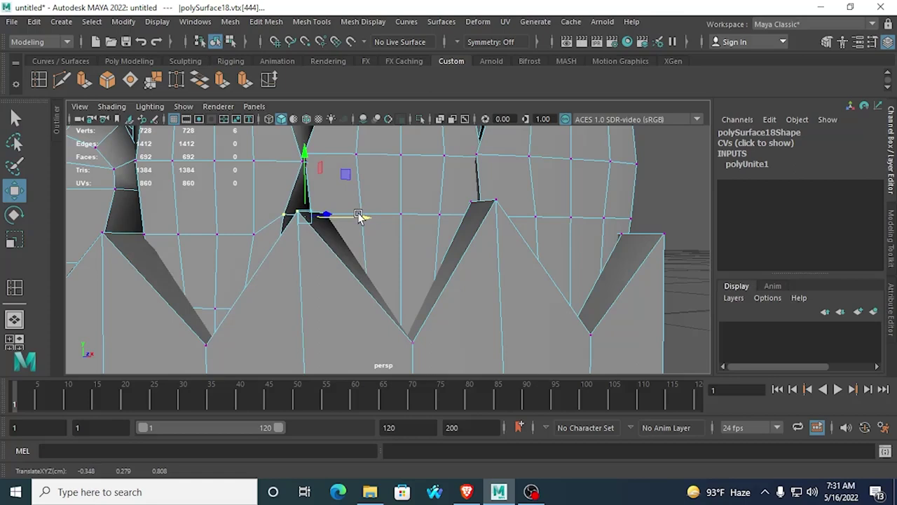
# Step: Move the canine's lower side vertex along X toward the lateral incisor and preview the arch smoothed
pyautogui.click(280, 223)
pyautogui.keyDown('alt'); pyautogui.moveTo(282, 227); pyautogui.dragTo(306, 274); pyautogui.keyUp('alt')
pyautogui.moveTo(361, 255); pyautogui.dragTo(366, 254)
pyautogui.press('3')
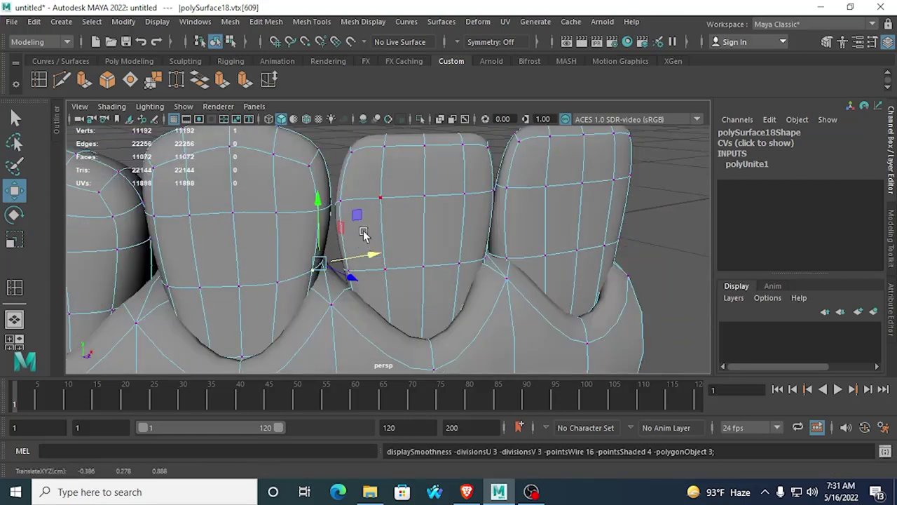
# Step: Undo the last moves of the canine's side vertex and the neighbouring gum peak
pyautogui.hotkey('ctrl', 'z')
pyautogui.hotkey('ctrl', 'z')
pyautogui.hotkey('ctrl', 'z')
pyautogui.hotkey('ctrl', 'z')
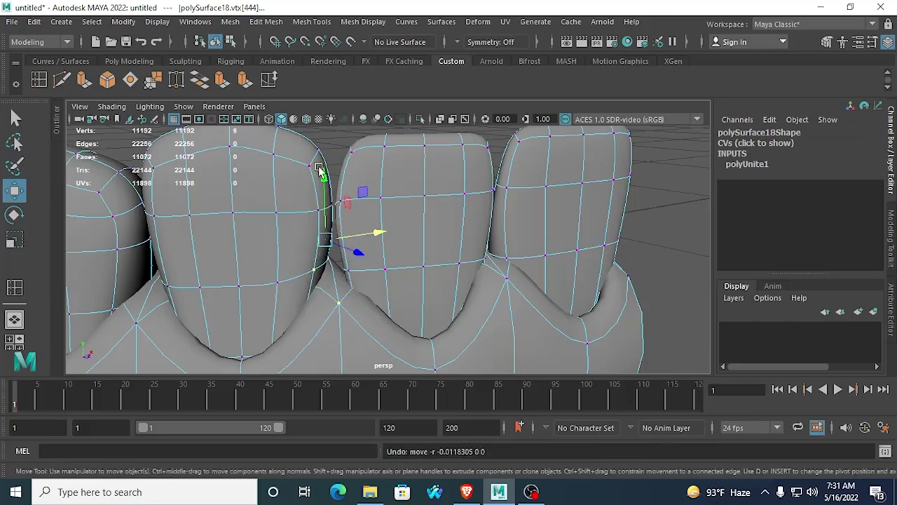
pyautogui.hotkey('ctrl', 'z')
pyautogui.hotkey('ctrl', 'z')
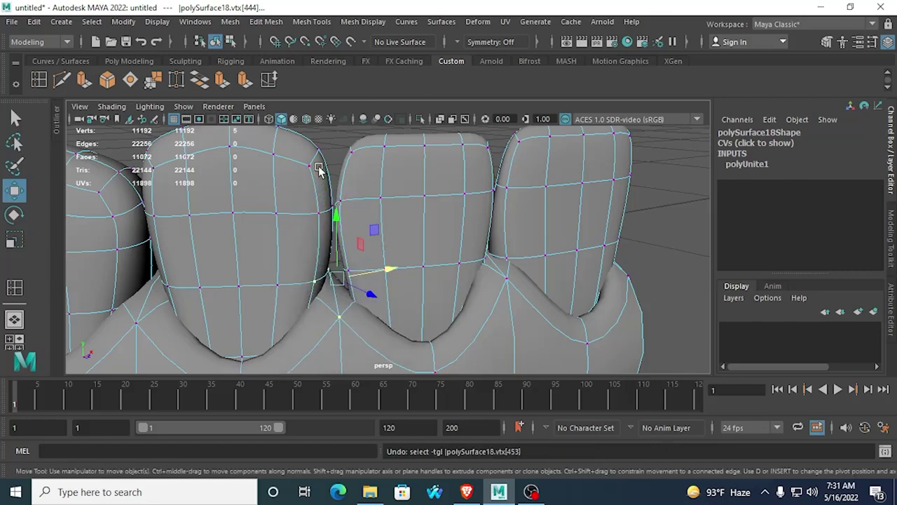
# Step: Select just the gum peak vertices between the canine and lateral incisor on the smoothed arch and raise them
pyautogui.click(342, 318)
pyautogui.keyDown('alt'); pyautogui.moveTo(342, 318); pyautogui.dragTo(323, 226); pyautogui.keyUp('alt')
pyautogui.keyDown('shift'); pyautogui.click(318, 274); pyautogui.keyUp('shift')
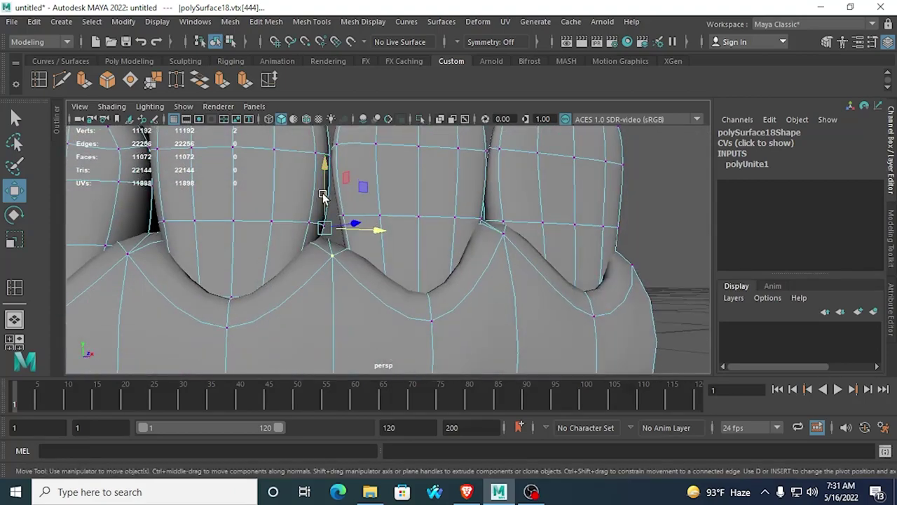
pyautogui.moveTo(324, 174); pyautogui.dragTo(324, 131)
pyautogui.moveTo(371, 192); pyautogui.dragTo(332, 252)
pyautogui.scroll(-4, 368, 217)
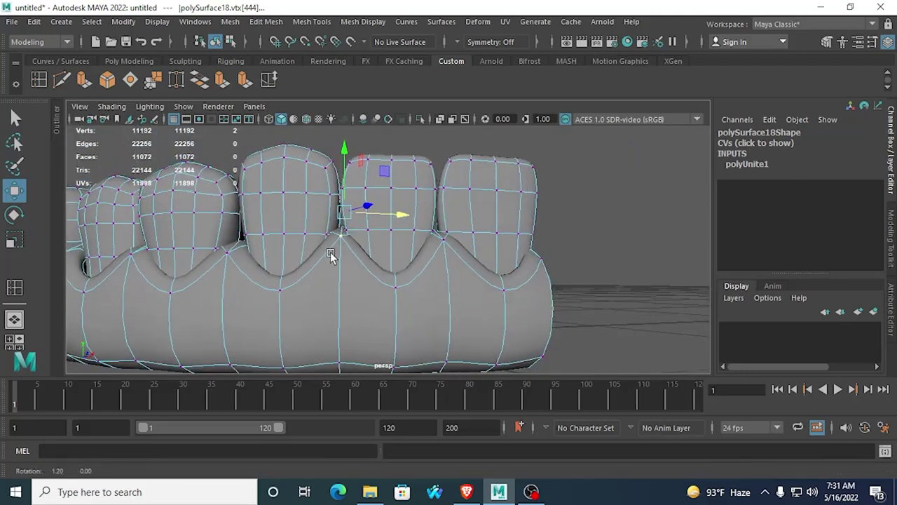
# Step: Return to object mode and duplicate the half arch with Duplicate Special, mirrored at Scale X -1
pyautogui.moveTo(416, 204); pyautogui.dragTo(448, 120, button='right')
pyautogui.click(593, 272)
pyautogui.scroll(-6, 593, 272)
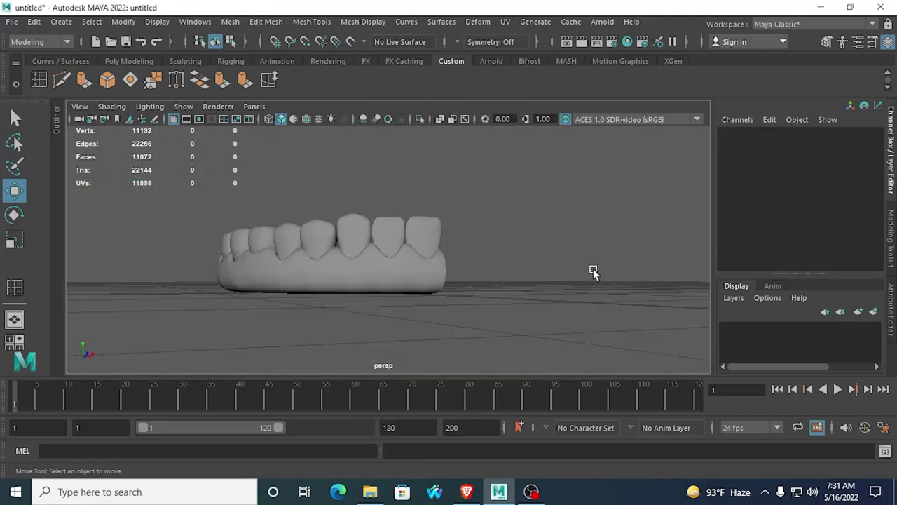
pyautogui.keyDown('alt'); pyautogui.moveTo(543, 294); pyautogui.dragTo(416, 288); pyautogui.keyUp('alt')
pyautogui.click(416, 288)
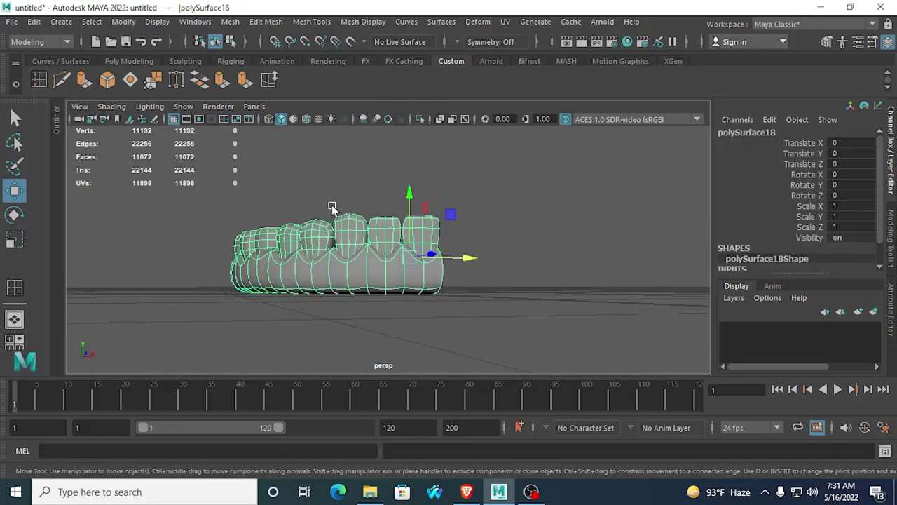
pyautogui.keyDown('alt'); pyautogui.moveTo(332, 203); pyautogui.dragTo(317, 253); pyautogui.keyUp('alt')
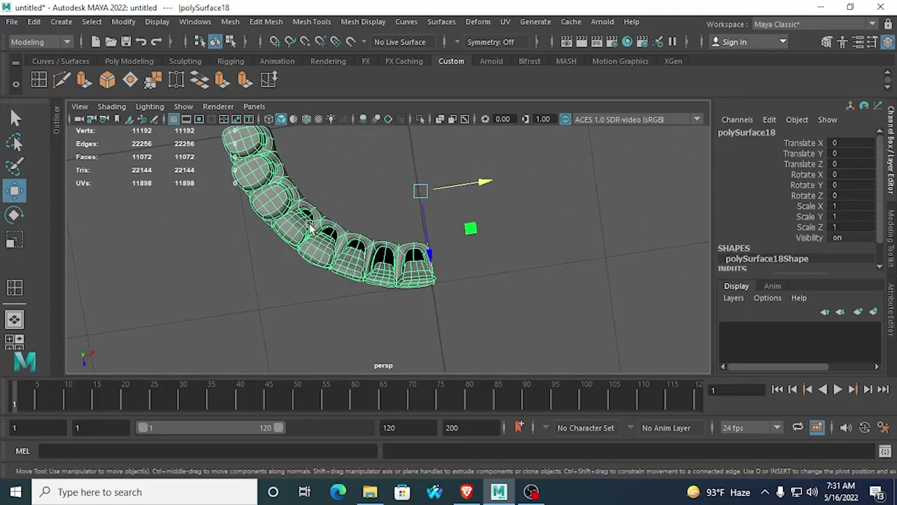
pyautogui.click(33, 21)
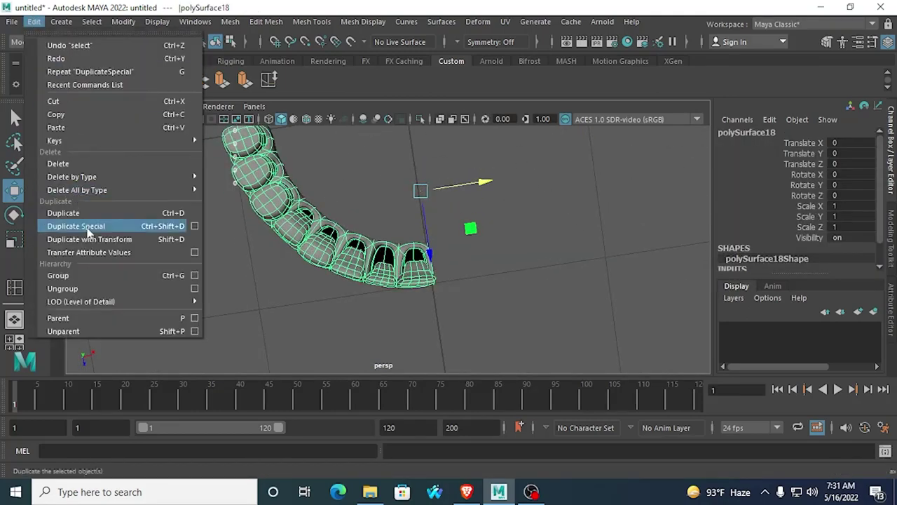
pyautogui.click(82, 226)
pyautogui.keyDown('alt'); pyautogui.moveTo(410, 264); pyautogui.dragTo(402, 176); pyautogui.keyUp('alt')
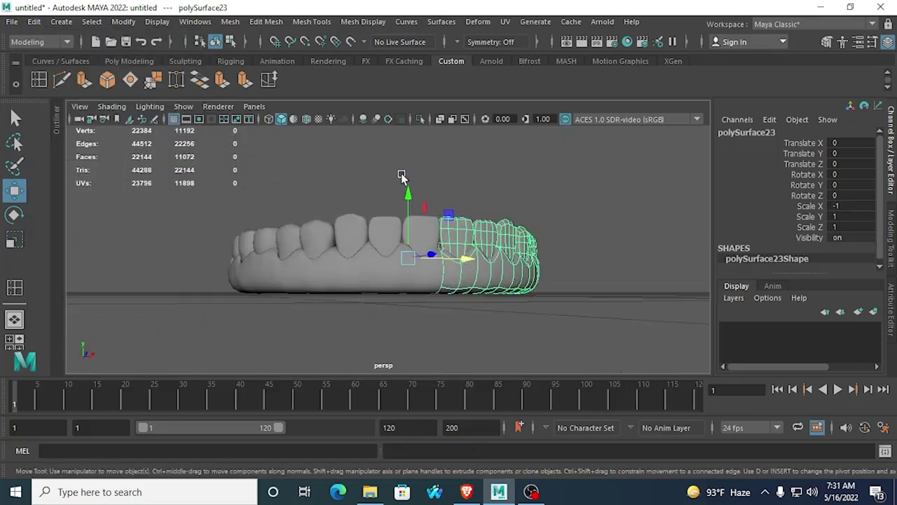
pyautogui.keyDown('alt'); pyautogui.moveTo(434, 271); pyautogui.dragTo(404, 279); pyautogui.keyUp('alt')
pyautogui.click(377, 307)
pyautogui.keyDown('alt'); pyautogui.moveTo(378, 309); pyautogui.dragTo(467, 274); pyautogui.keyUp('alt')
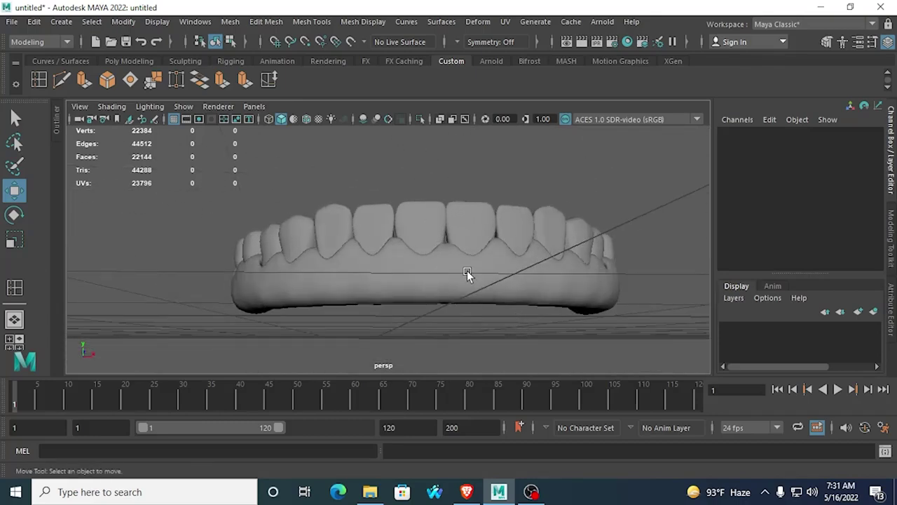
# Step: Select both halves of the arch and combine them into a single mesh
pyautogui.click(467, 272)
pyautogui.keyDown('shift'); pyautogui.click(396, 260); pyautogui.keyUp('shift')
pyautogui.keyDown('alt'); pyautogui.moveTo(396, 261); pyautogui.dragTo(437, 287); pyautogui.keyUp('alt')
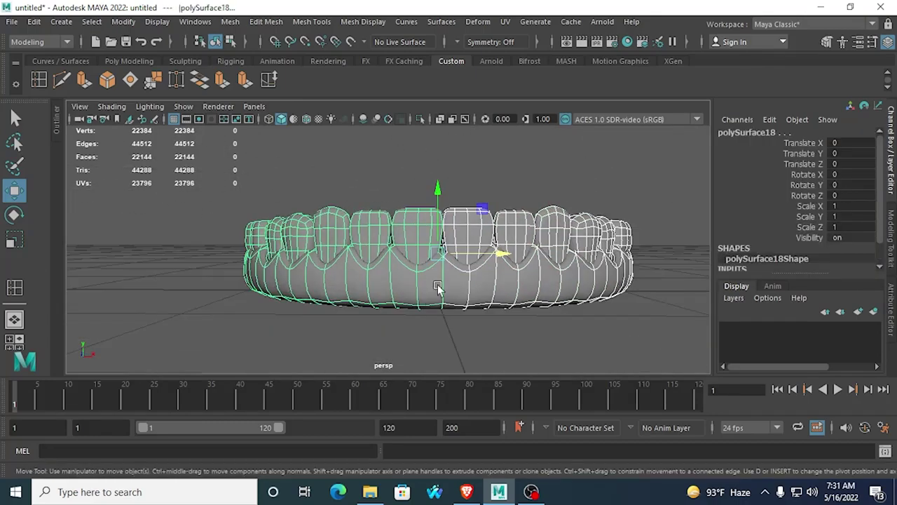
pyautogui.scroll(3, 443, 283)
pyautogui.moveTo(499, 267); pyautogui.dragTo(489, 195, button='right')
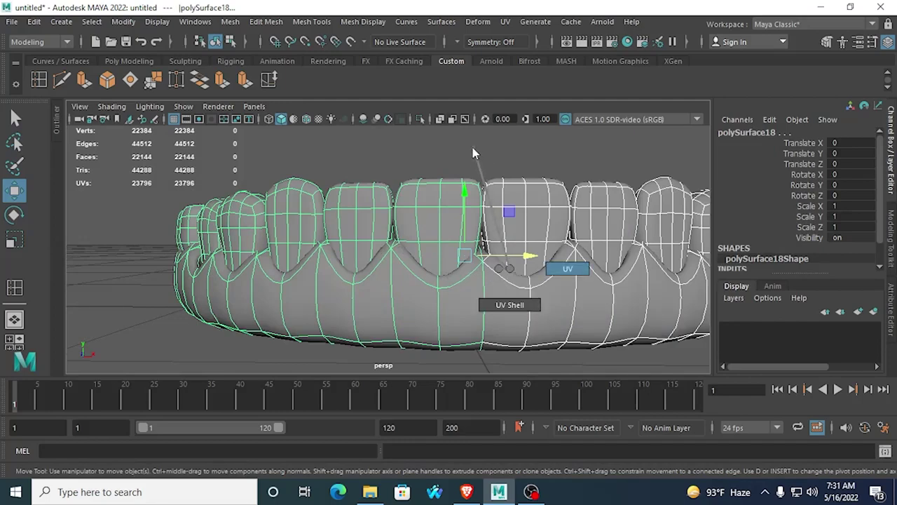
pyautogui.moveTo(472, 147); pyautogui.dragTo(471, 159, button='right')
pyautogui.moveTo(503, 226); pyautogui.dragTo(533, 113, button='right')
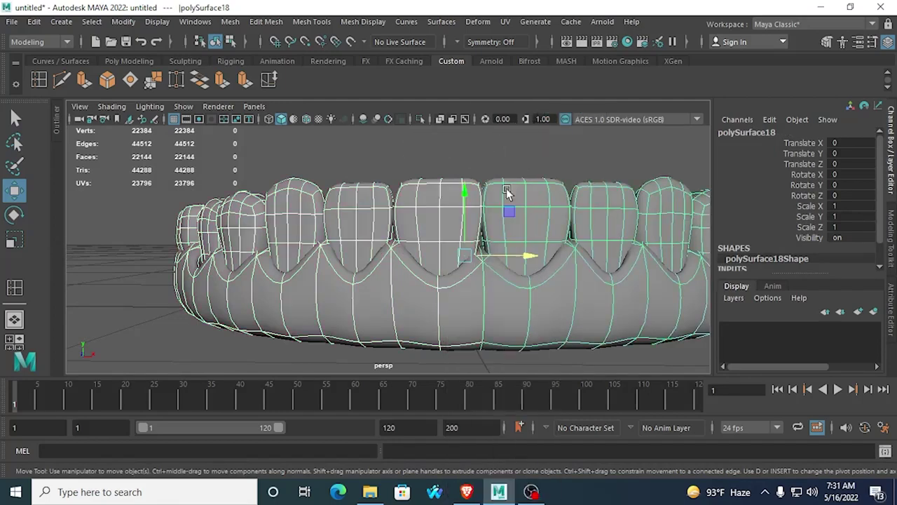
pyautogui.click(492, 320)
pyautogui.keyDown('shift'); pyautogui.click(432, 309); pyautogui.keyUp('shift')
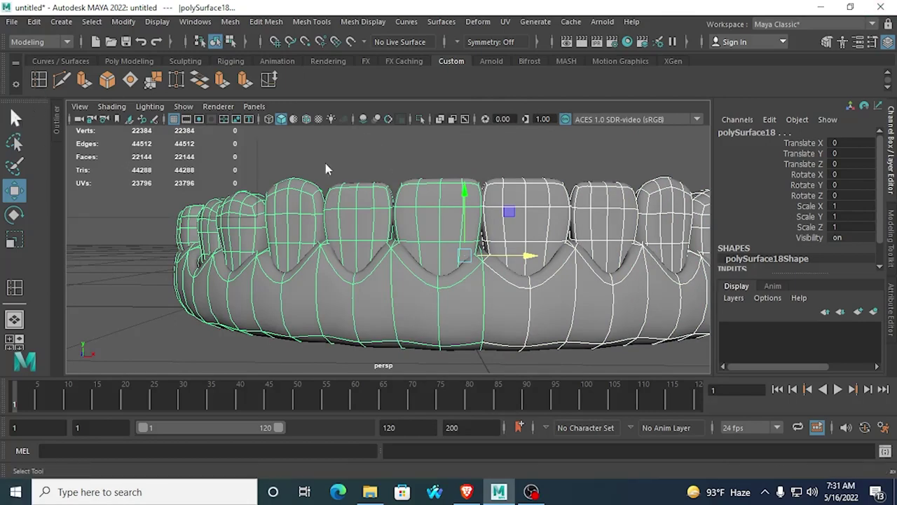
pyautogui.press('q')
pyautogui.click(231, 21)
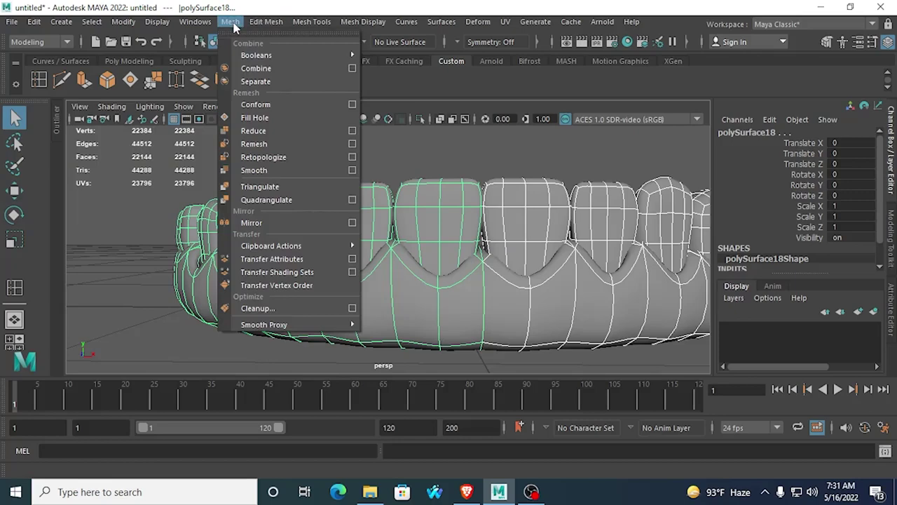
pyautogui.click(256, 68)
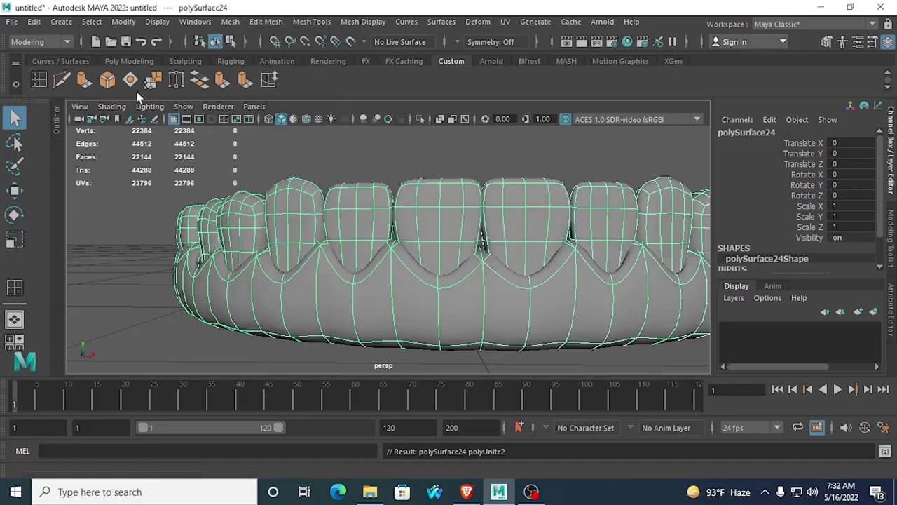
# Step: Delete the combined arch's construction history
pyautogui.click(35, 24)
pyautogui.moveTo(105, 177)
pyautogui.click(223, 176)
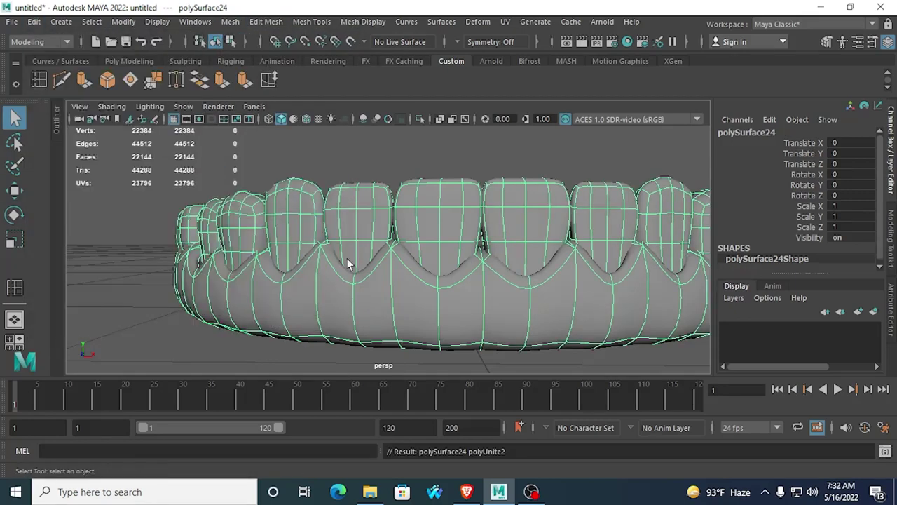
# Step: Select the gum's midline seam vertices on the unsmoothed arch in the front view and merge them at a 0.01 distance threshold
pyautogui.moveTo(396, 131); pyautogui.dragTo(395, 127, button='right')
pyautogui.keyDown('alt'); pyautogui.moveTo(466, 245); pyautogui.dragTo(468, 251); pyautogui.keyUp('alt')
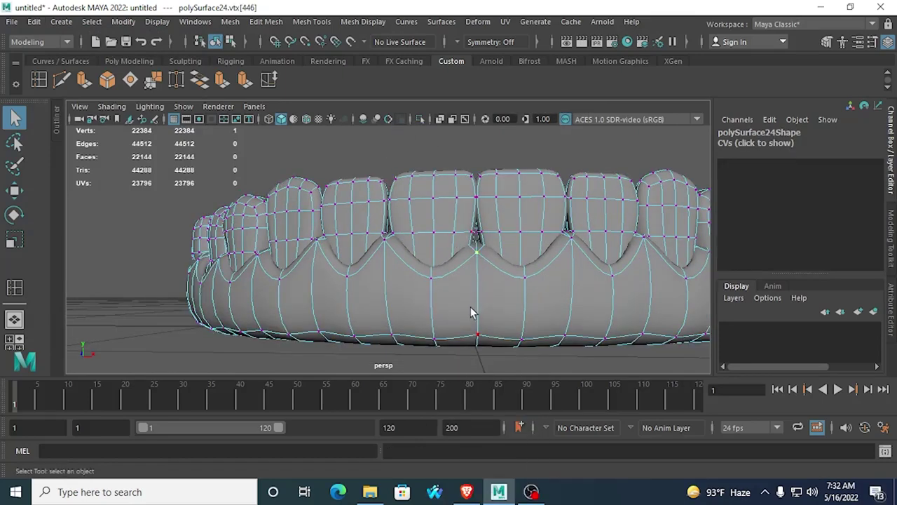
pyautogui.press('space')
pyautogui.press('space')
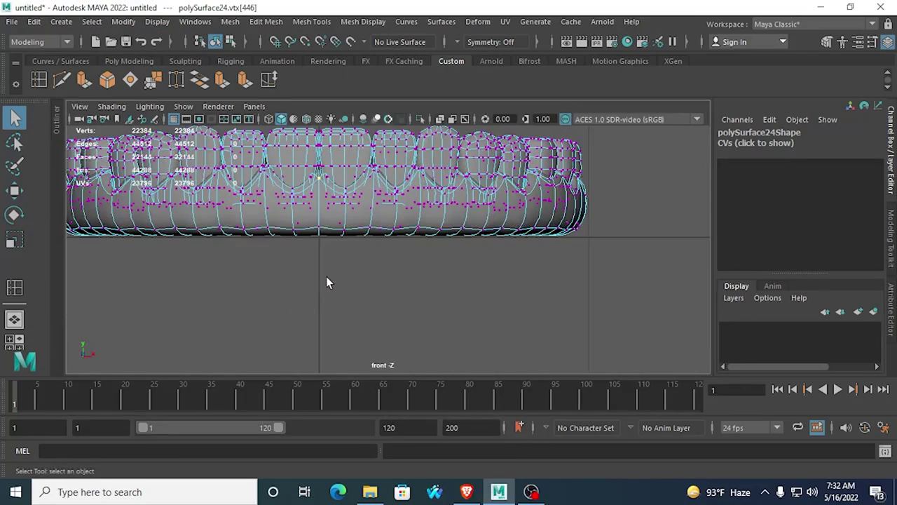
pyautogui.keyDown('alt'); pyautogui.moveTo(326, 254); pyautogui.dragTo(361, 292, button='middle'); pyautogui.keyUp('alt')
pyautogui.scroll(5, 360, 293)
pyautogui.keyDown('alt'); pyautogui.moveTo(348, 244); pyautogui.dragTo(364, 286, button='middle'); pyautogui.keyUp('alt')
pyautogui.scroll(1, 356, 271)
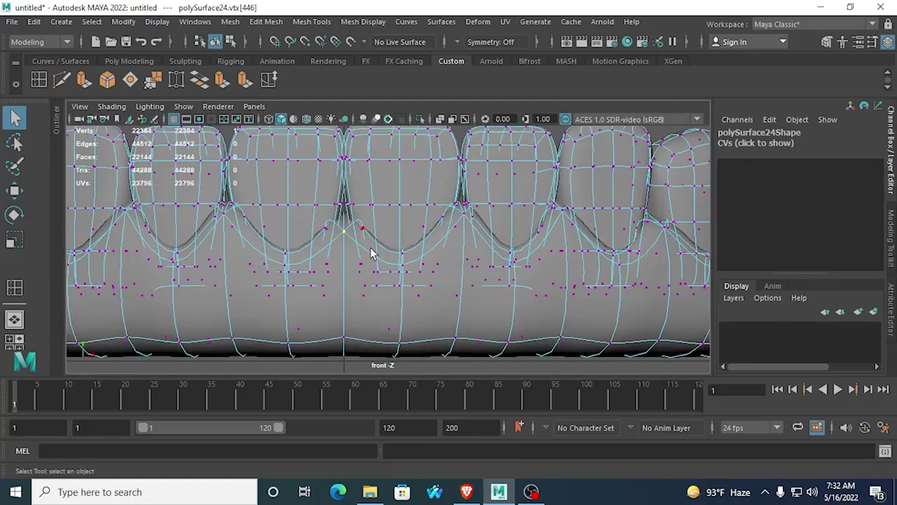
pyautogui.press('1')
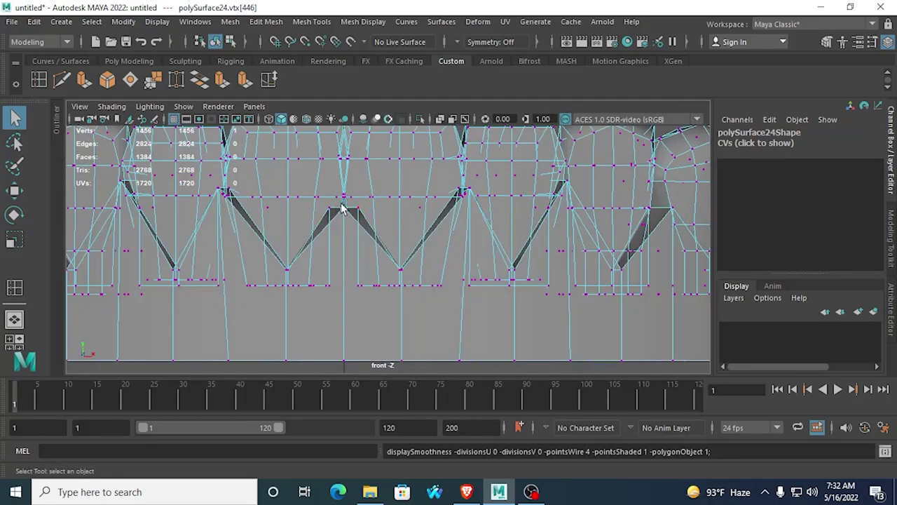
pyautogui.moveTo(344, 209); pyautogui.dragTo(340, 366)
pyautogui.press('space')
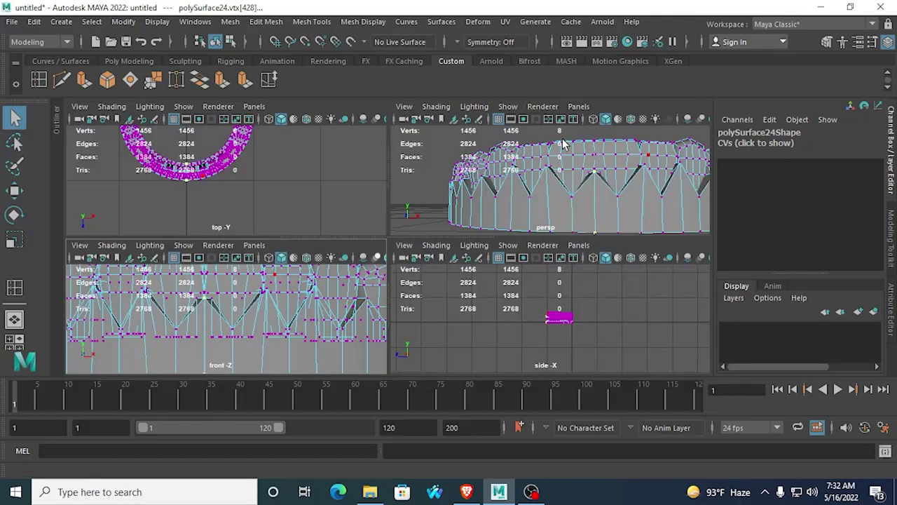
pyautogui.press('space')
pyautogui.keyDown('alt'); pyautogui.moveTo(512, 276); pyautogui.dragTo(274, 217); pyautogui.keyUp('alt')
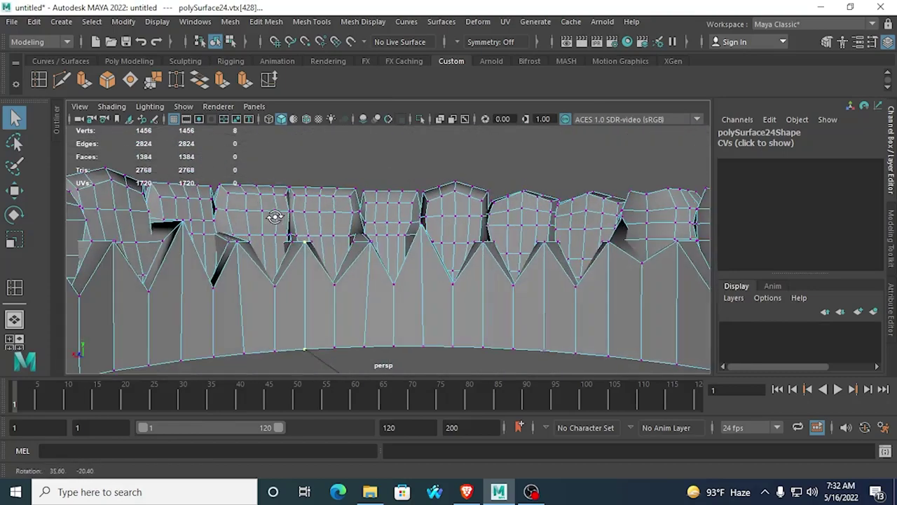
pyautogui.click(267, 22)
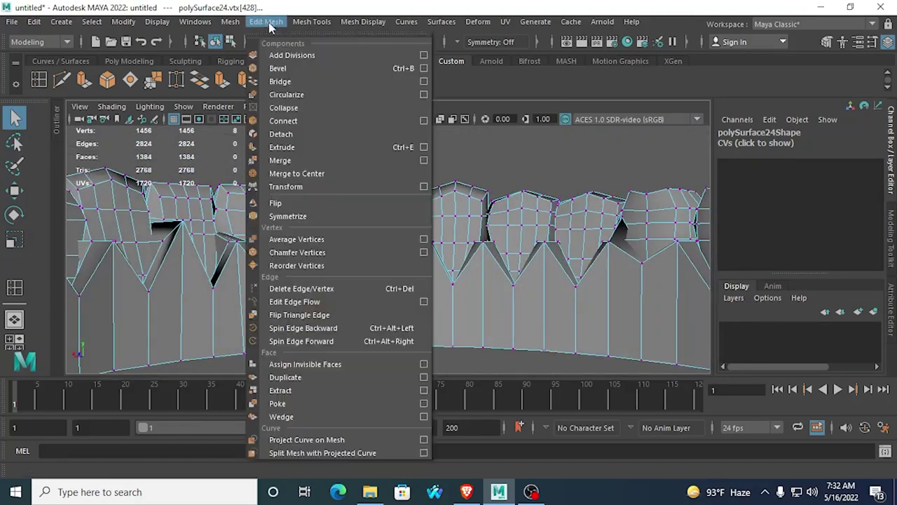
pyautogui.click(320, 160)
# Step: Turn the smooth preview back on for the merged arch and return to object mode
pyautogui.press('3')
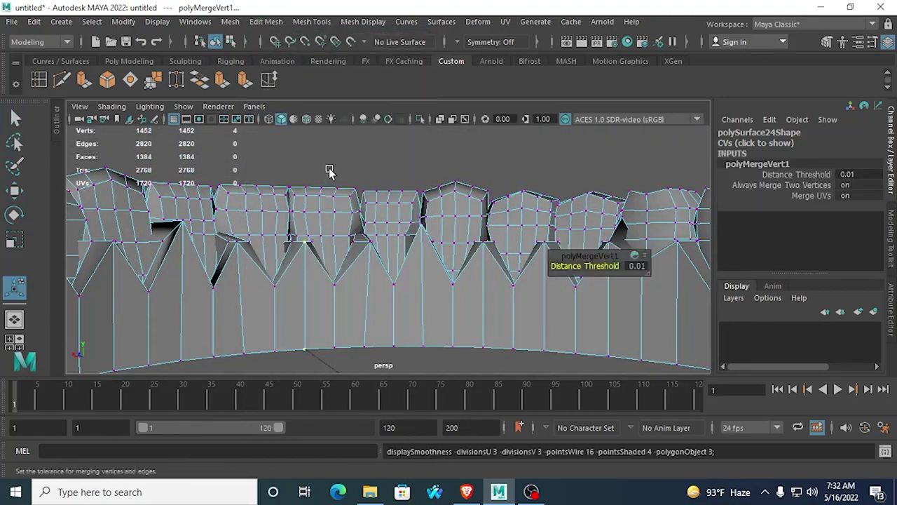
pyautogui.keyDown('alt'); pyautogui.moveTo(232, 208); pyautogui.dragTo(330, 336); pyautogui.keyUp('alt')
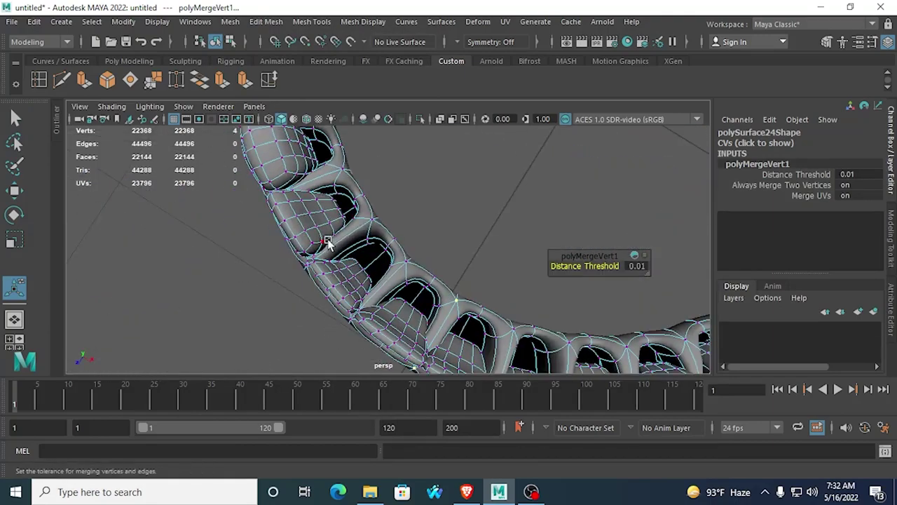
pyautogui.moveTo(328, 240); pyautogui.dragTo(445, 75, button='right')
pyautogui.click(469, 267)
pyautogui.keyDown('alt'); pyautogui.moveTo(468, 267); pyautogui.dragTo(400, 310); pyautogui.keyUp('alt')
# Step: Duplicate the complete arch and flip the copy upside down with Rotate Z at -180
pyautogui.click(421, 277)
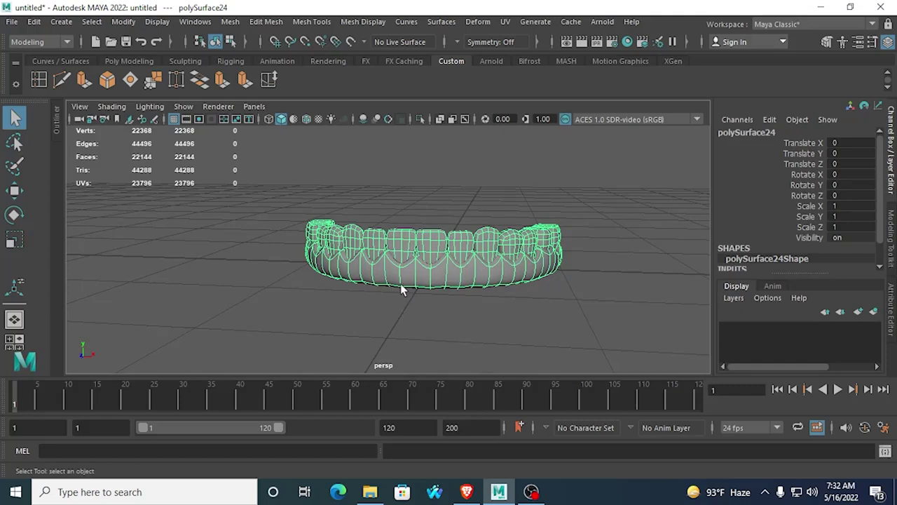
pyautogui.hotkey('ctrl', 'd')
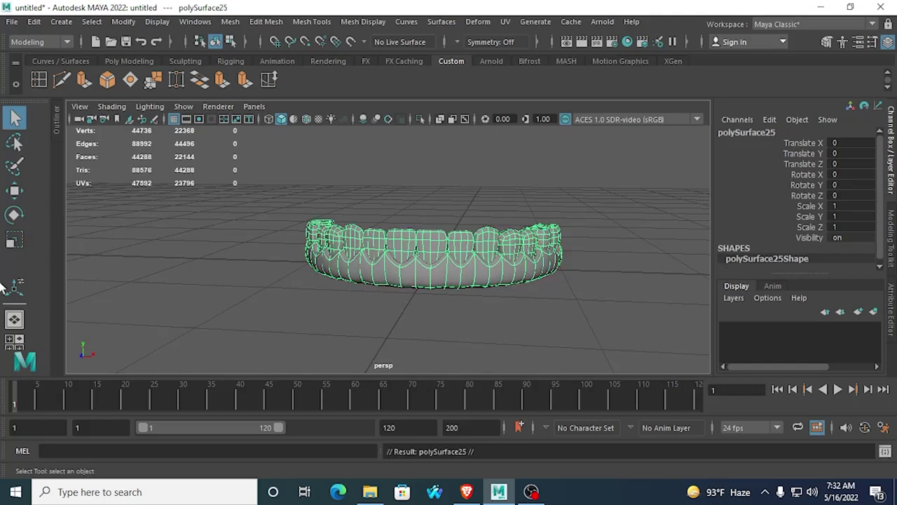
pyautogui.click(14, 214)
pyautogui.moveTo(419, 197); pyautogui.dragTo(665, 273)
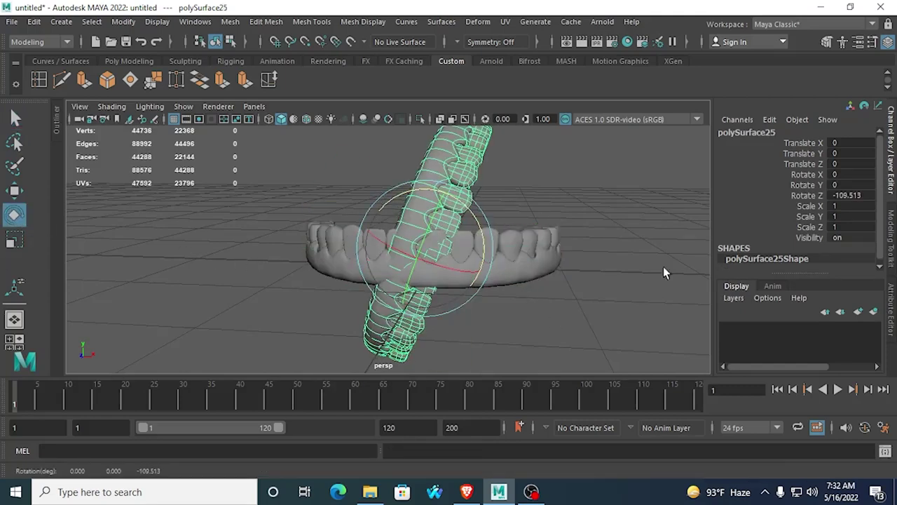
pyautogui.doubleClick(849, 195)
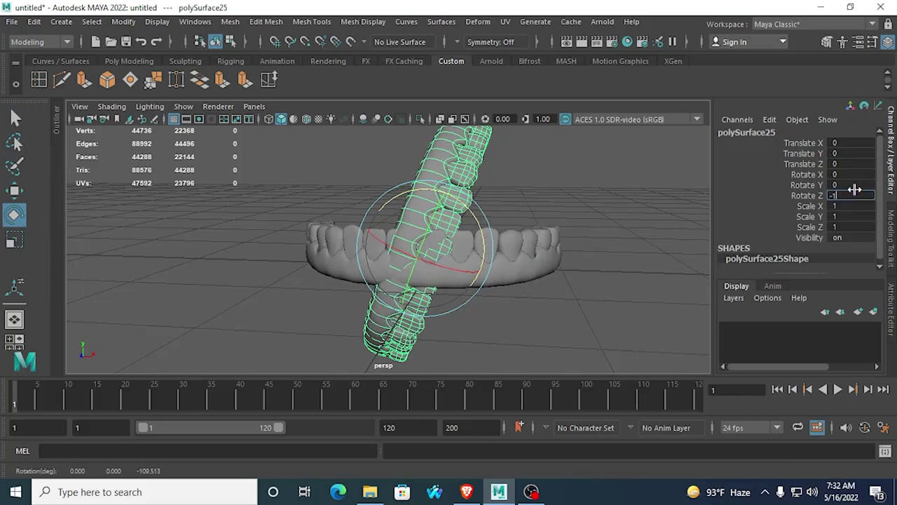
pyautogui.write('-180')
pyautogui.press('Return')
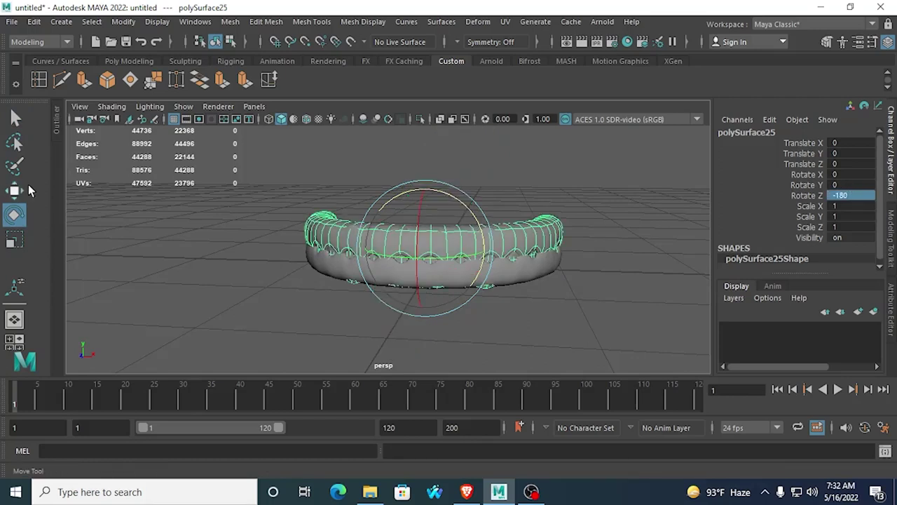
# Step: Raise the flipped copy above the lower arch to Translate Y 0.436 and shift it to Translate Z 0.043
pyautogui.click(14, 189)
pyautogui.moveTo(425, 192); pyautogui.dragTo(364, 208)
pyautogui.moveTo(426, 162); pyautogui.dragTo(412, 145)
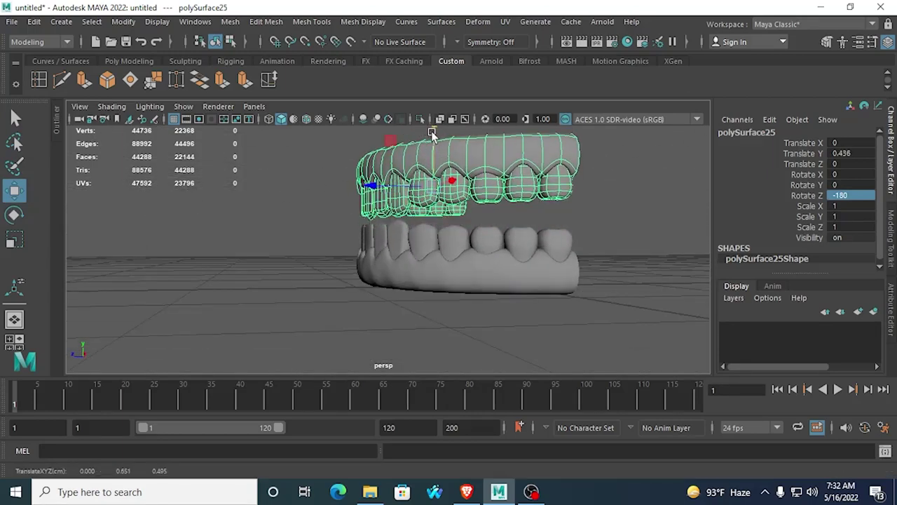
pyautogui.moveTo(379, 187); pyautogui.dragTo(494, 213)
pyautogui.scroll(-5, 387, 198)
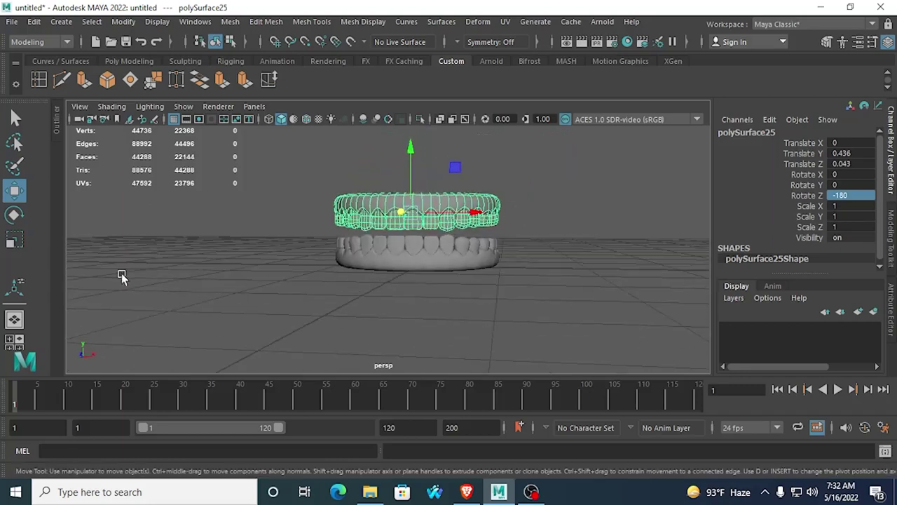
# Step: Scale the upper arch uniformly to about 1.103 so it overlaps the lower arch all round
pyautogui.press('r')
pyautogui.click(415, 213)
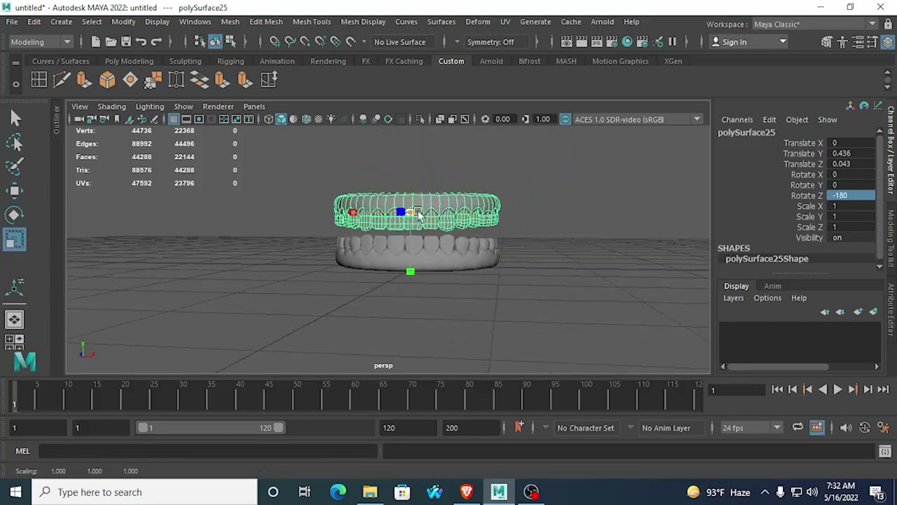
pyautogui.press('space')
pyautogui.press('space')
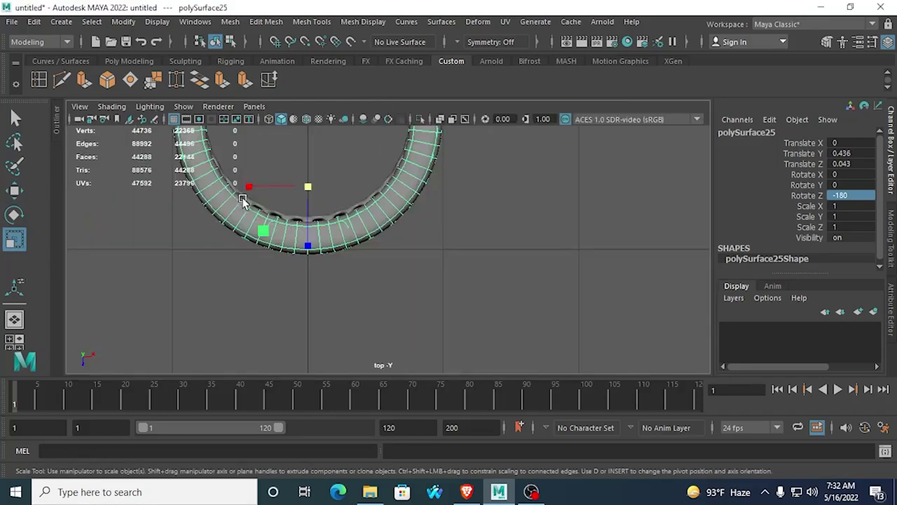
pyautogui.press('space')
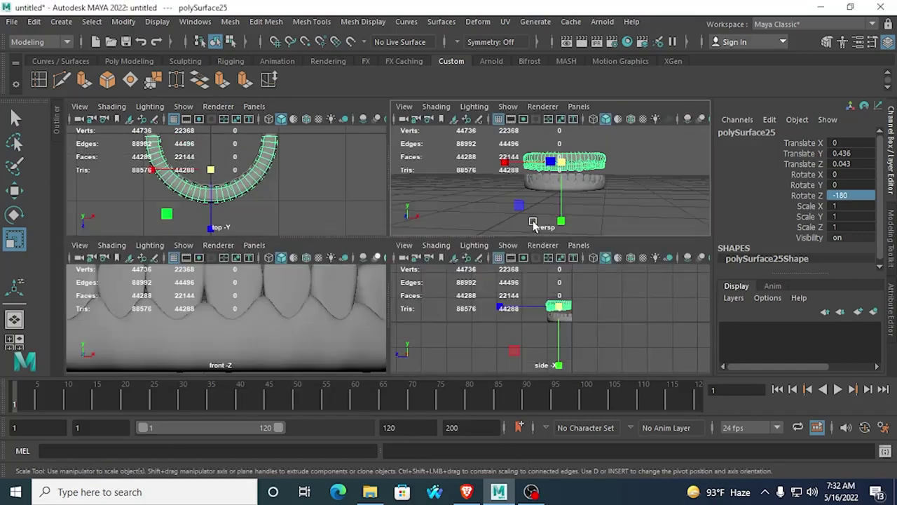
pyautogui.press('space')
pyautogui.keyDown('alt'); pyautogui.moveTo(503, 233); pyautogui.dragTo(423, 245); pyautogui.keyUp('alt')
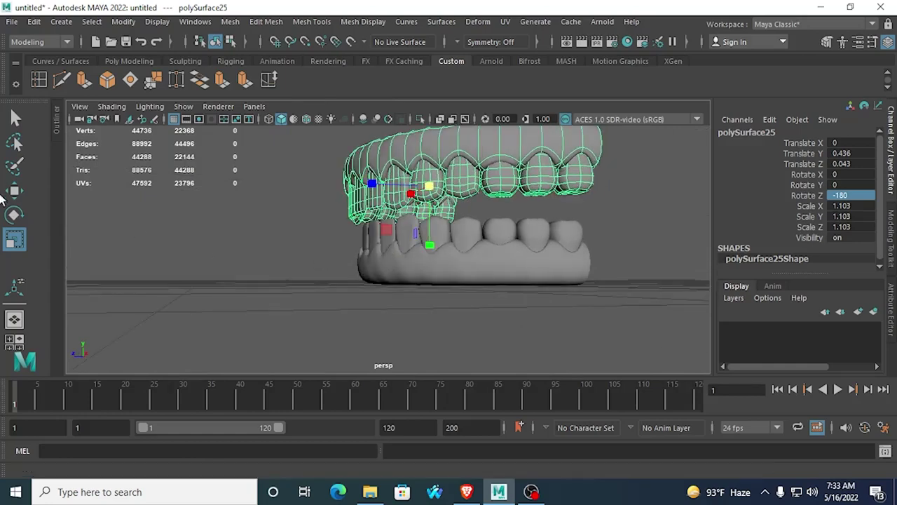
# Step: Lower the upper arch toward the lower teeth, to about 0.375 in Translate Y
pyautogui.press('w')
pyautogui.moveTo(432, 133); pyautogui.dragTo(432, 140)
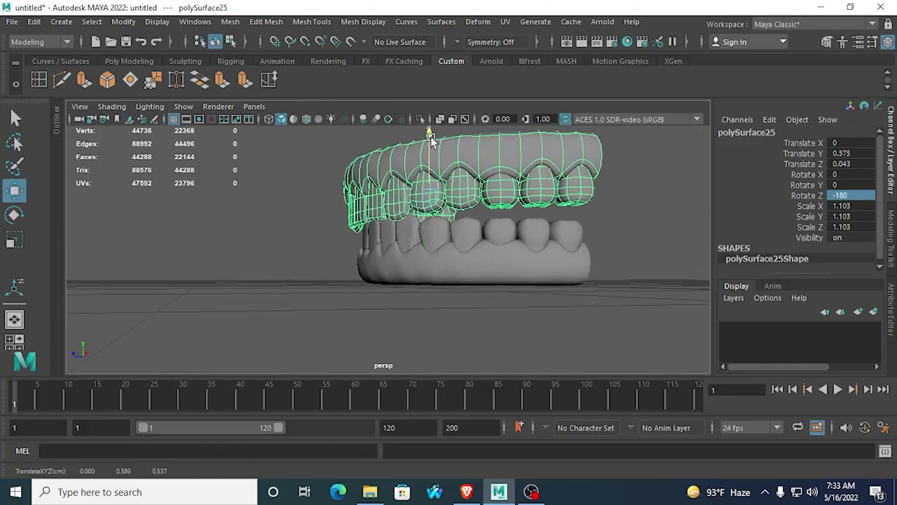
pyautogui.keyDown('alt'); pyautogui.moveTo(411, 223); pyautogui.dragTo(376, 219); pyautogui.keyUp('alt')
pyautogui.scroll(3, 378, 231)
pyautogui.click(235, 246)
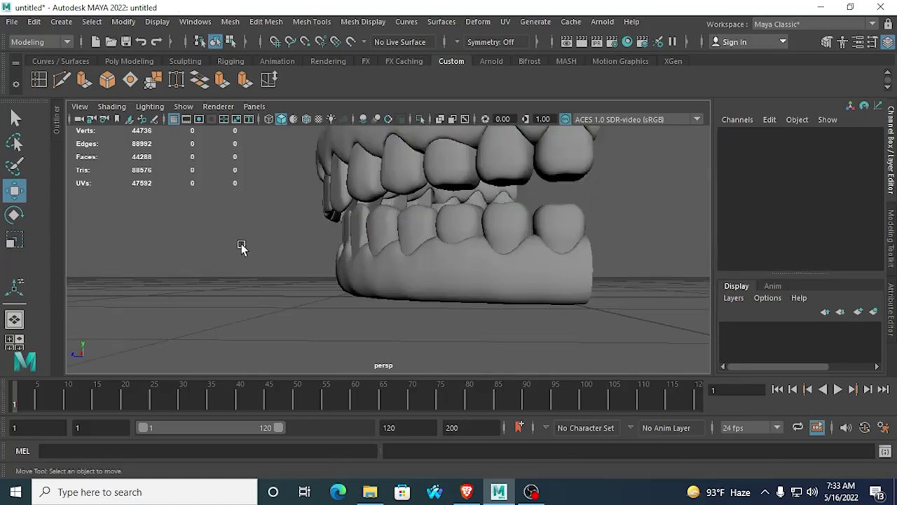
# Step: Examine how the upper and lower arches fit together from the front and sides
pyautogui.scroll(-5, 336, 270)
pyautogui.keyDown('alt'); pyautogui.moveTo(350, 281); pyautogui.dragTo(475, 283); pyautogui.keyUp('alt')
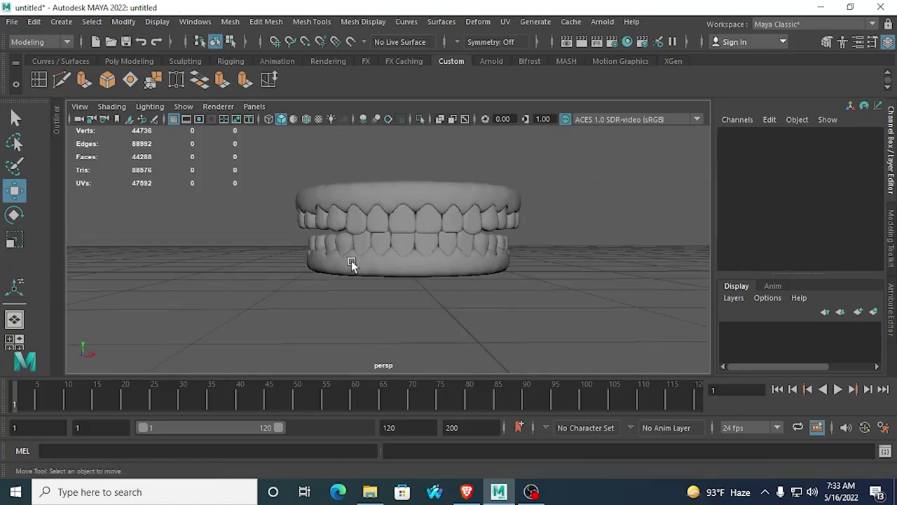
pyautogui.keyDown('alt'); pyautogui.moveTo(352, 261); pyautogui.dragTo(440, 277); pyautogui.keyUp('alt')
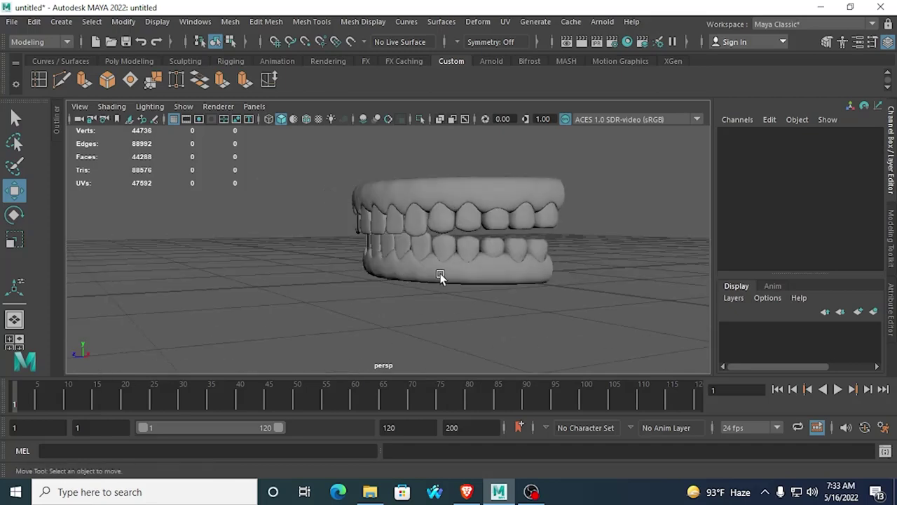
pyautogui.click(452, 210)
pyautogui.click(387, 285)
pyautogui.keyDown('alt'); pyautogui.moveTo(387, 286); pyautogui.dragTo(411, 259); pyautogui.keyUp('alt')
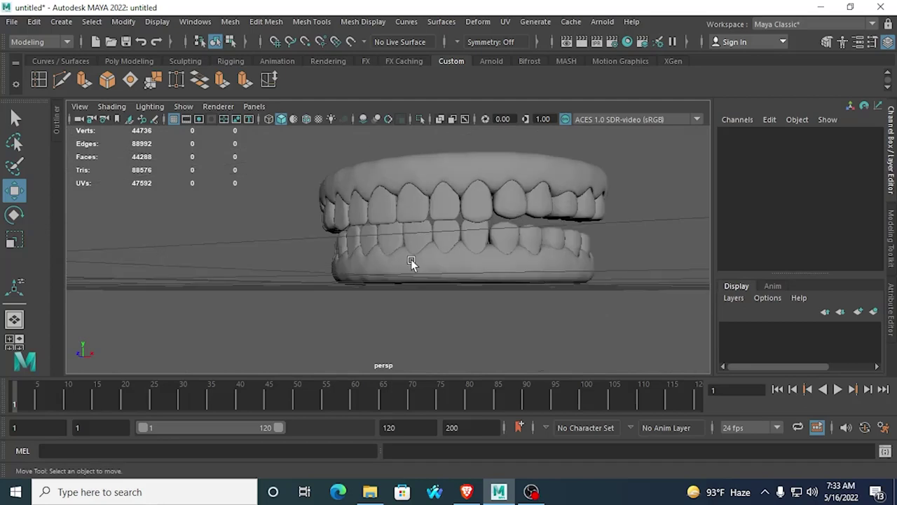